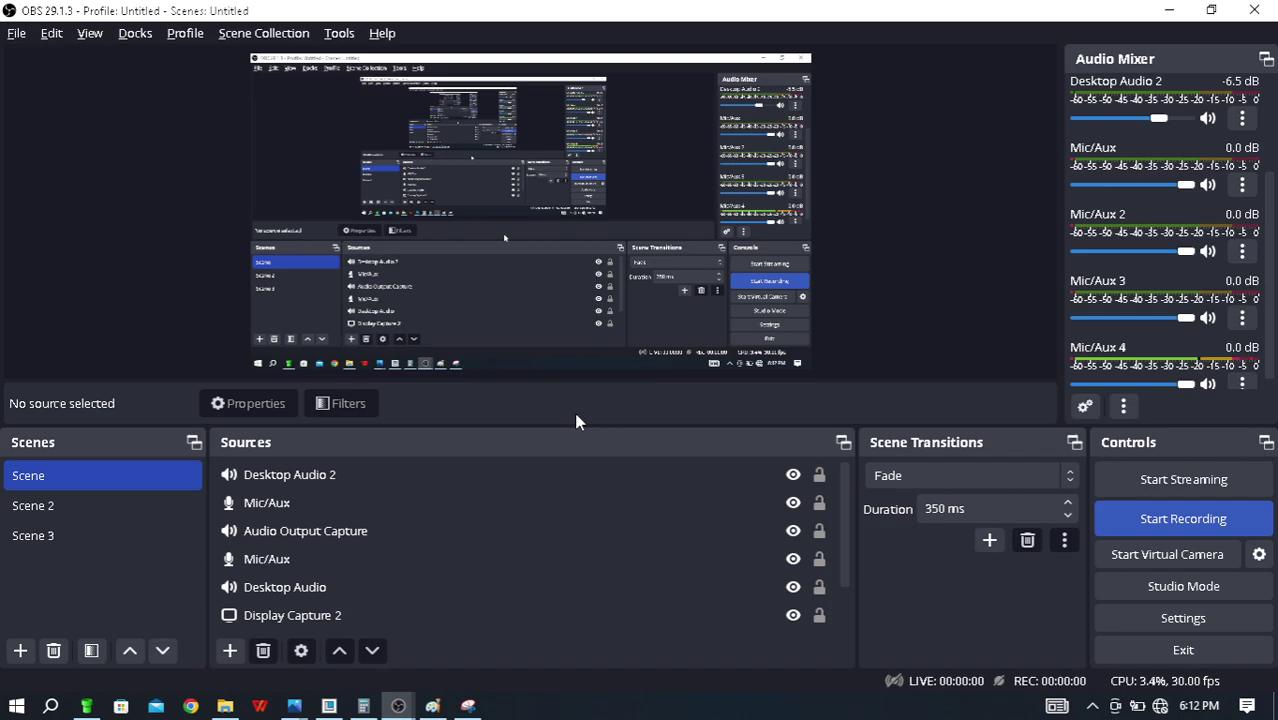
Start the OBS screen recording and bring the empty Creo part PRT0047 to the front
key("space")
key("alt+Tab")
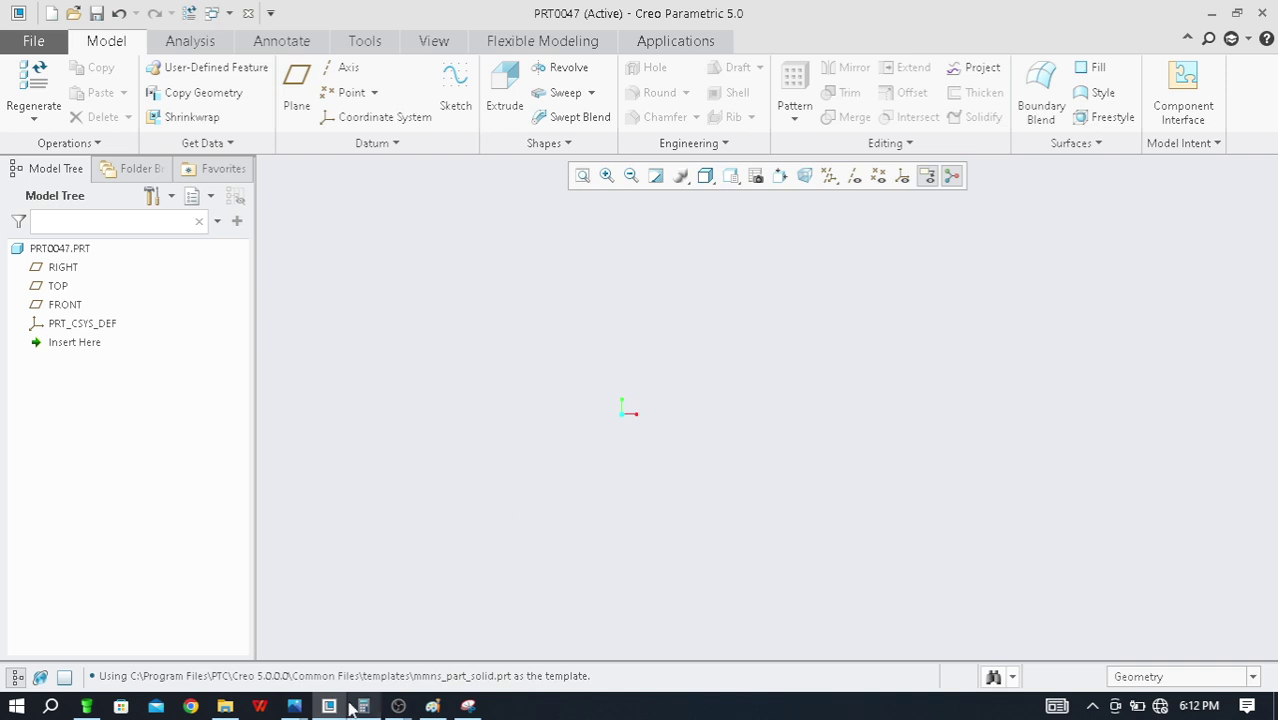
left_click(296, 706)
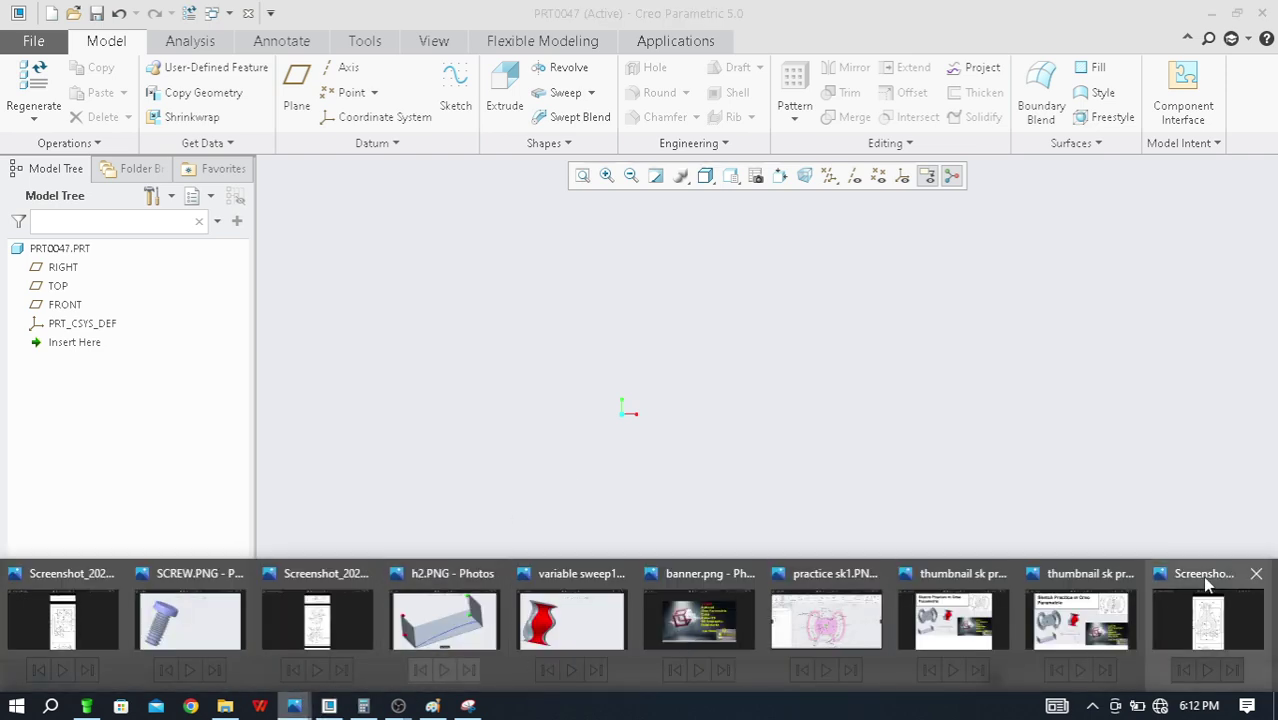
left_click(1236, 610)
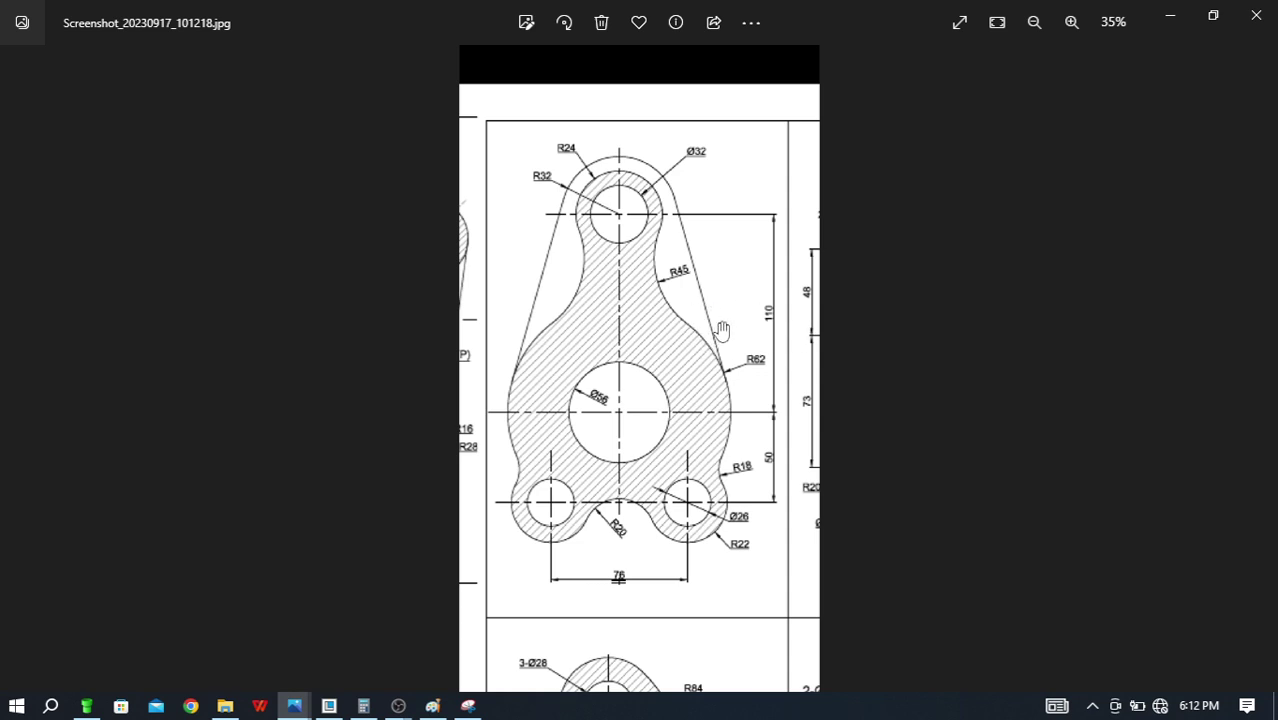
key("alt+Tab")
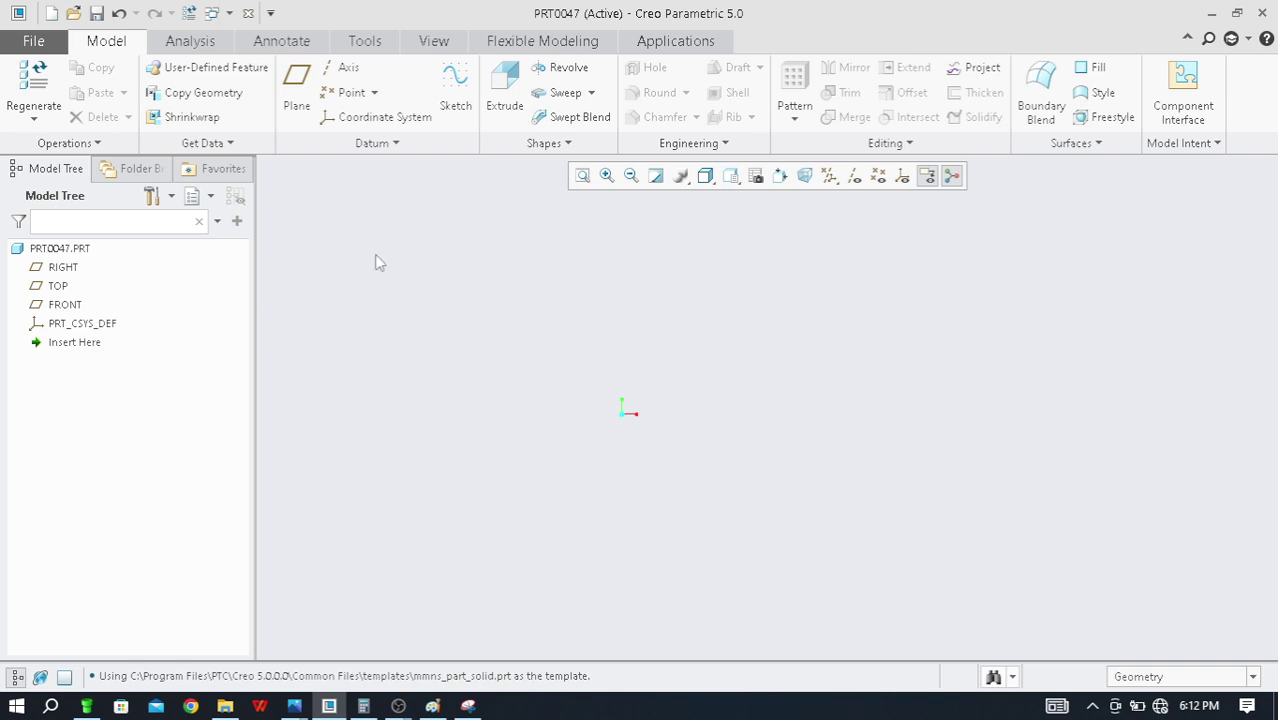
Set up a new solid part named prt0049 with the default template turned off
left_click(33, 41)
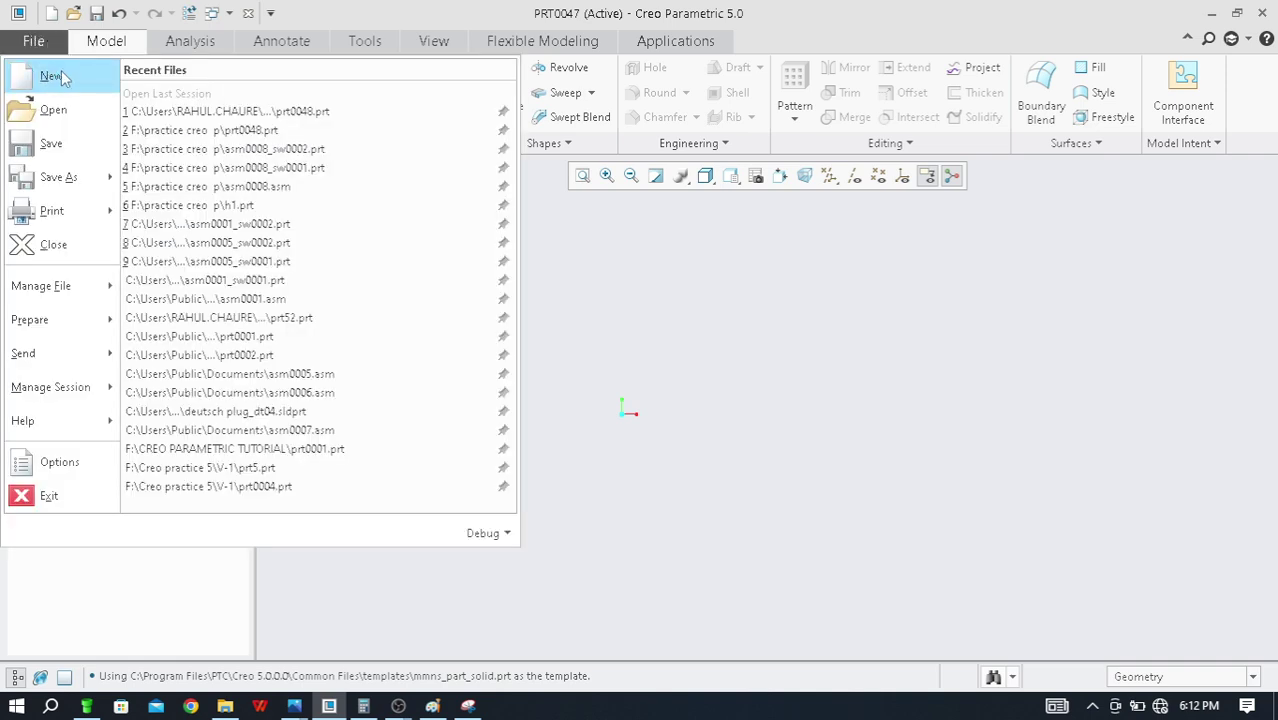
left_click(52, 77)
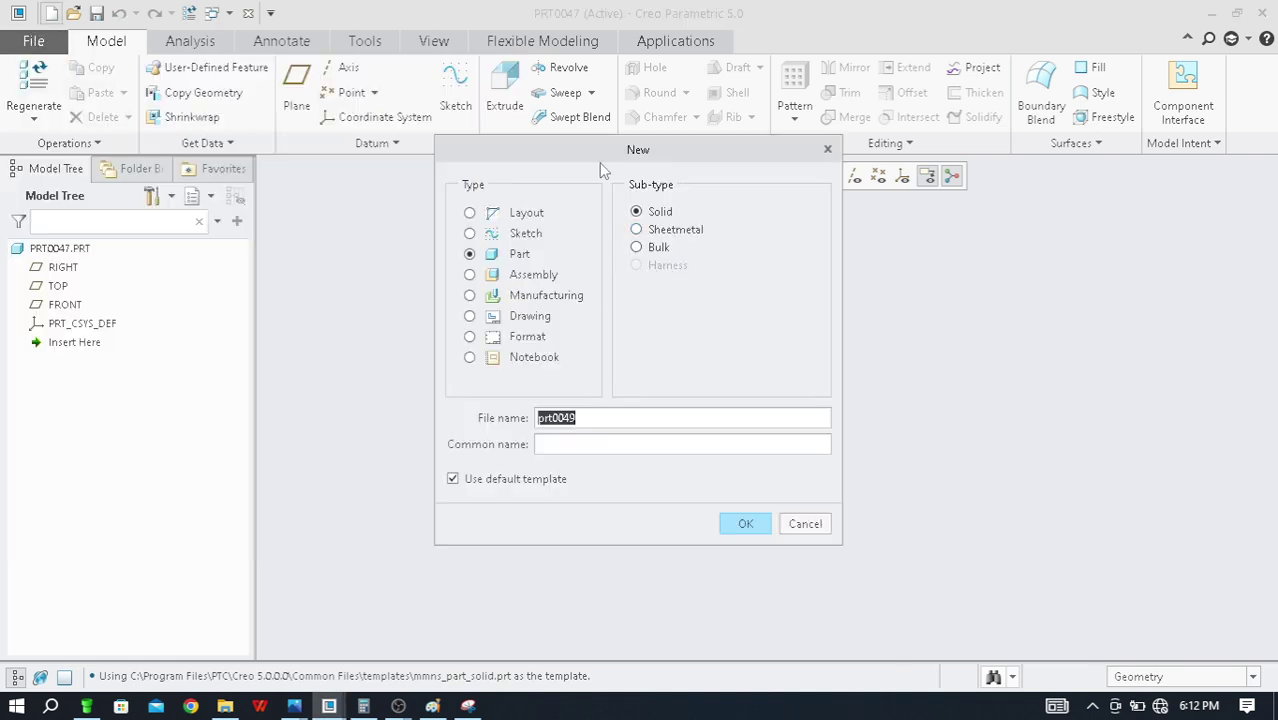
left_click_drag(599, 162, 558, 183)
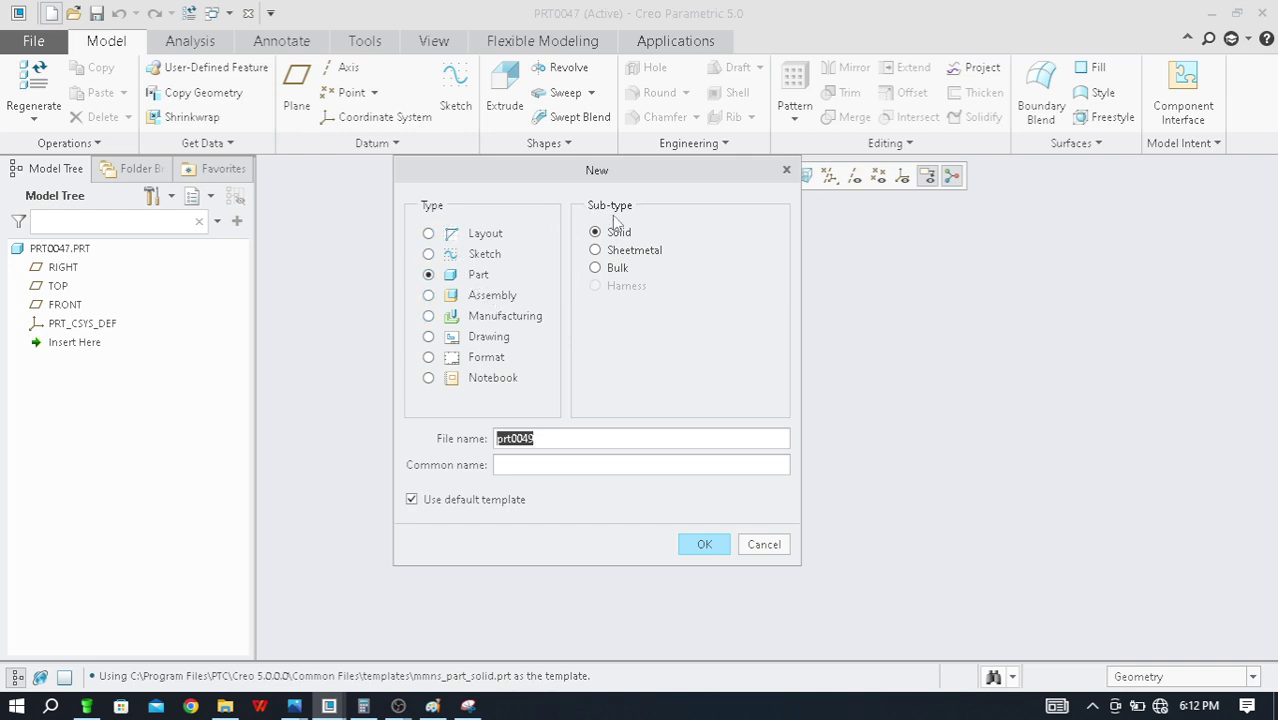
left_click(449, 503)
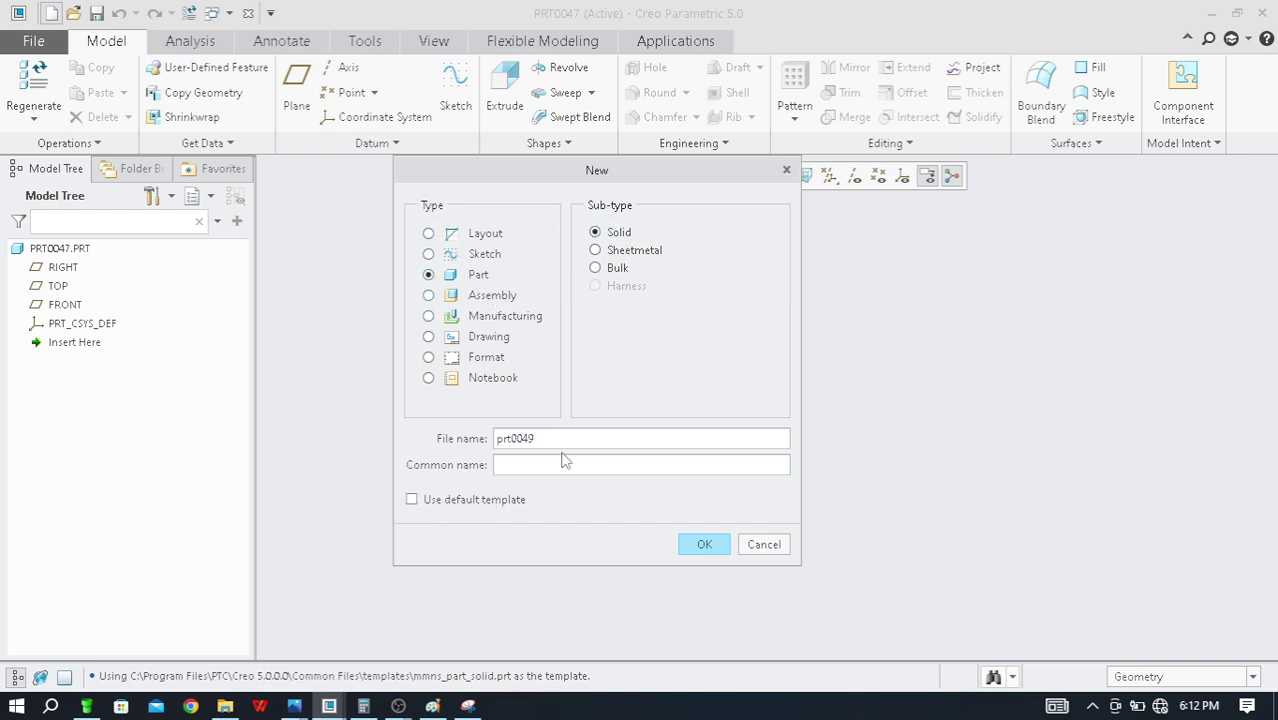
left_click(555, 438)
left_click_drag(542, 438, 463, 444)
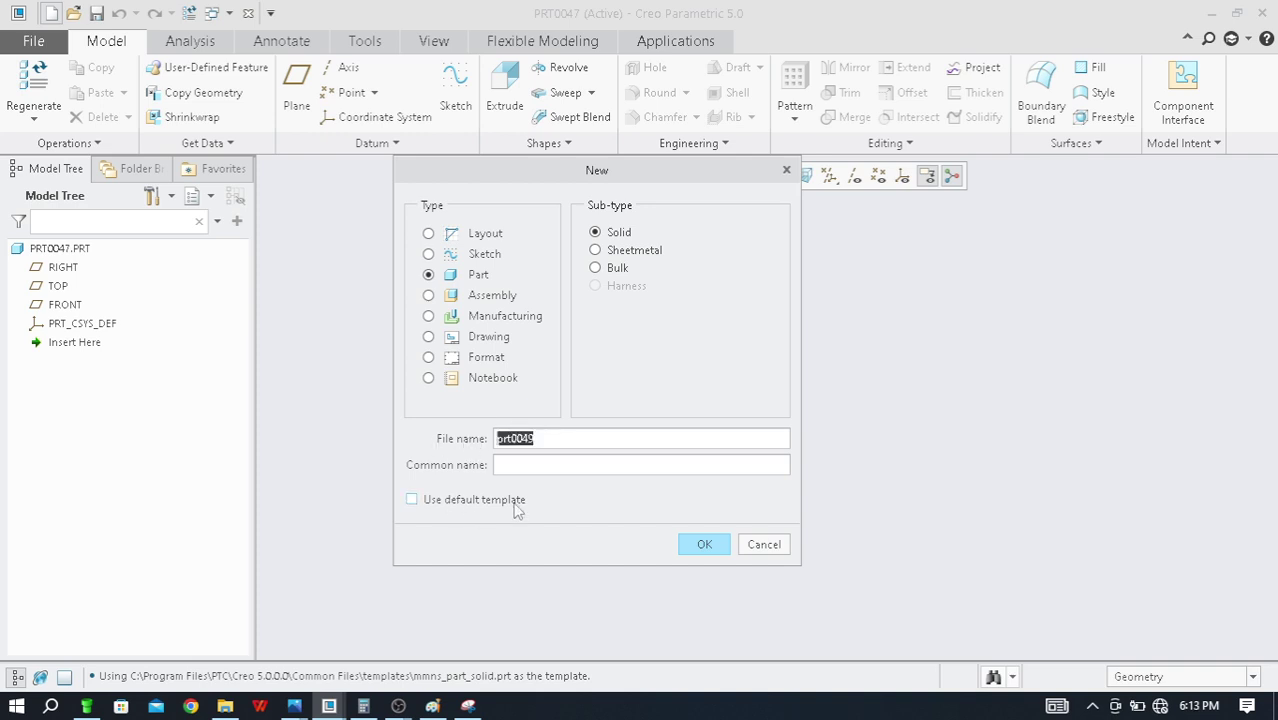
left_click(716, 546)
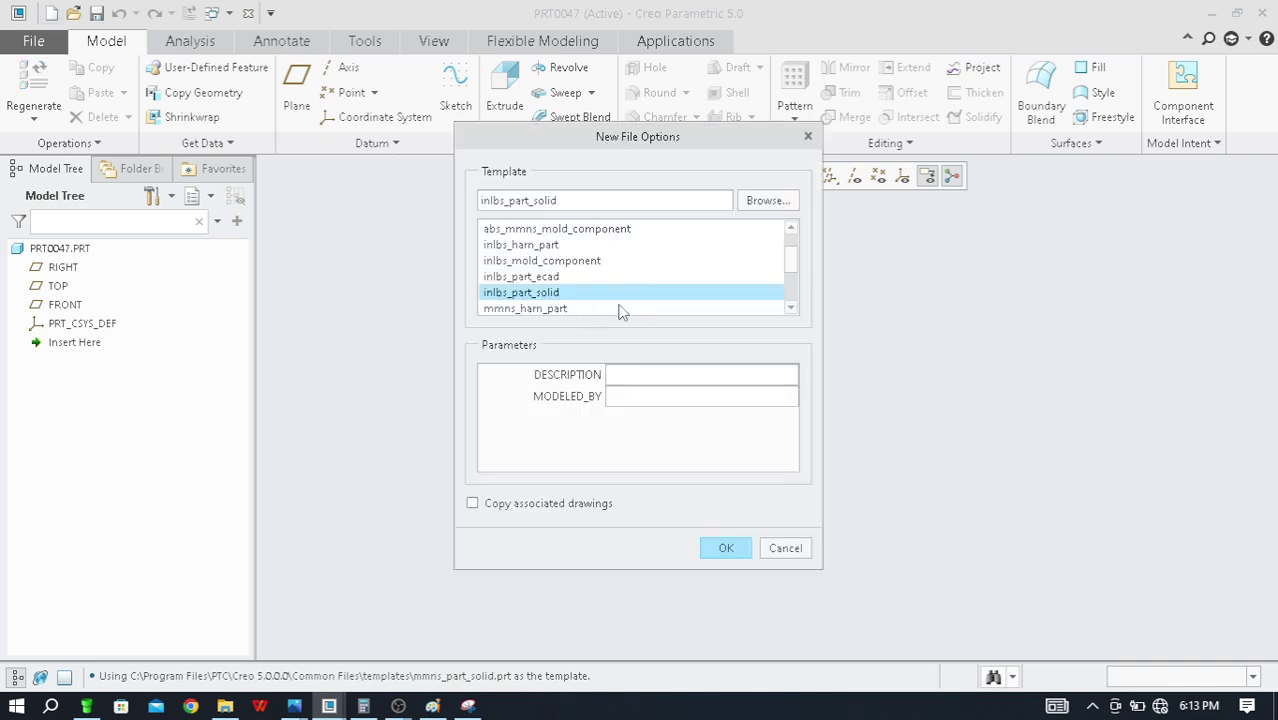
Choose the mmns_part_solid template and create the part
scroll(590, 310, "down", 2)
left_click(566, 262)
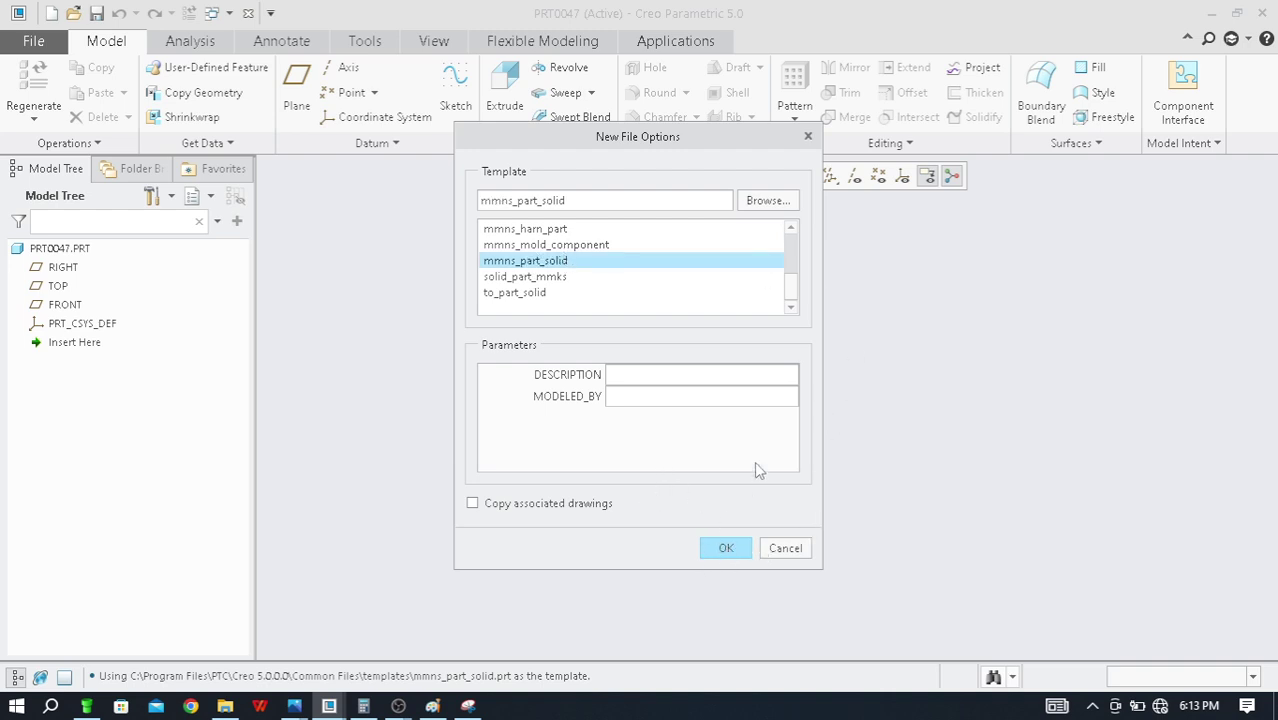
left_click(728, 550)
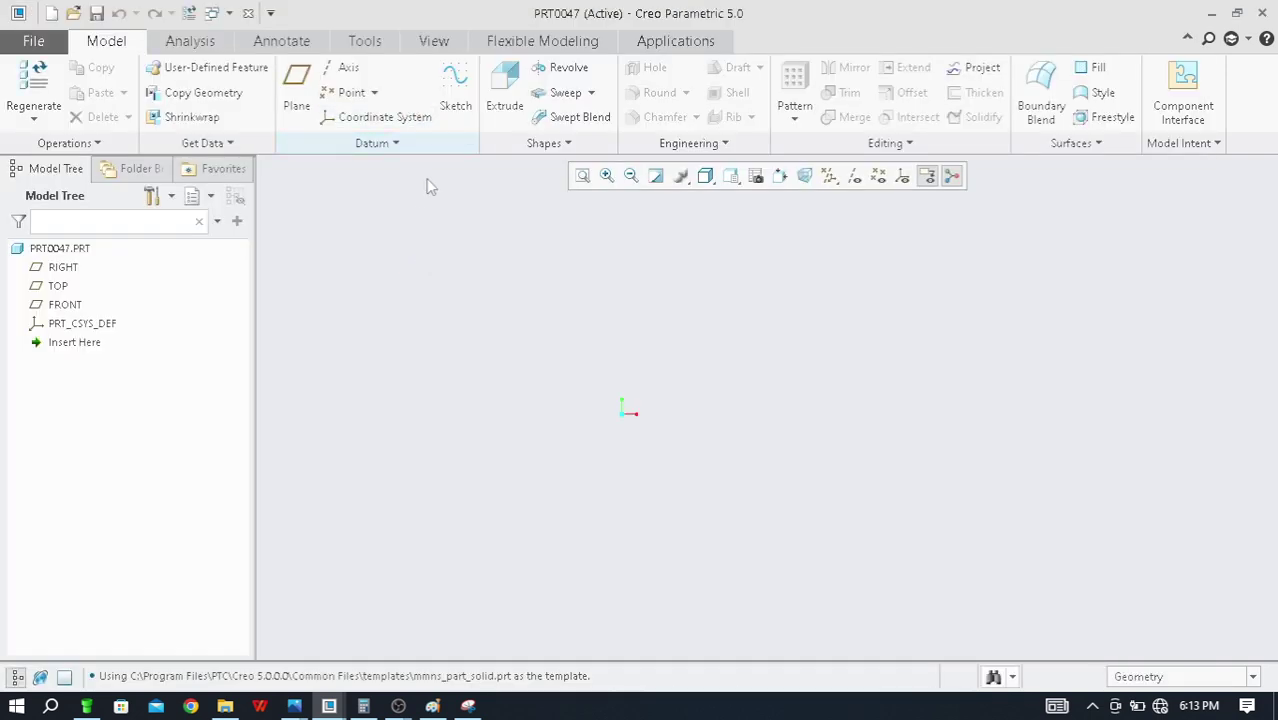
Start a sketch on the FRONT plane, orient it flat and pan it left
left_click(68, 306)
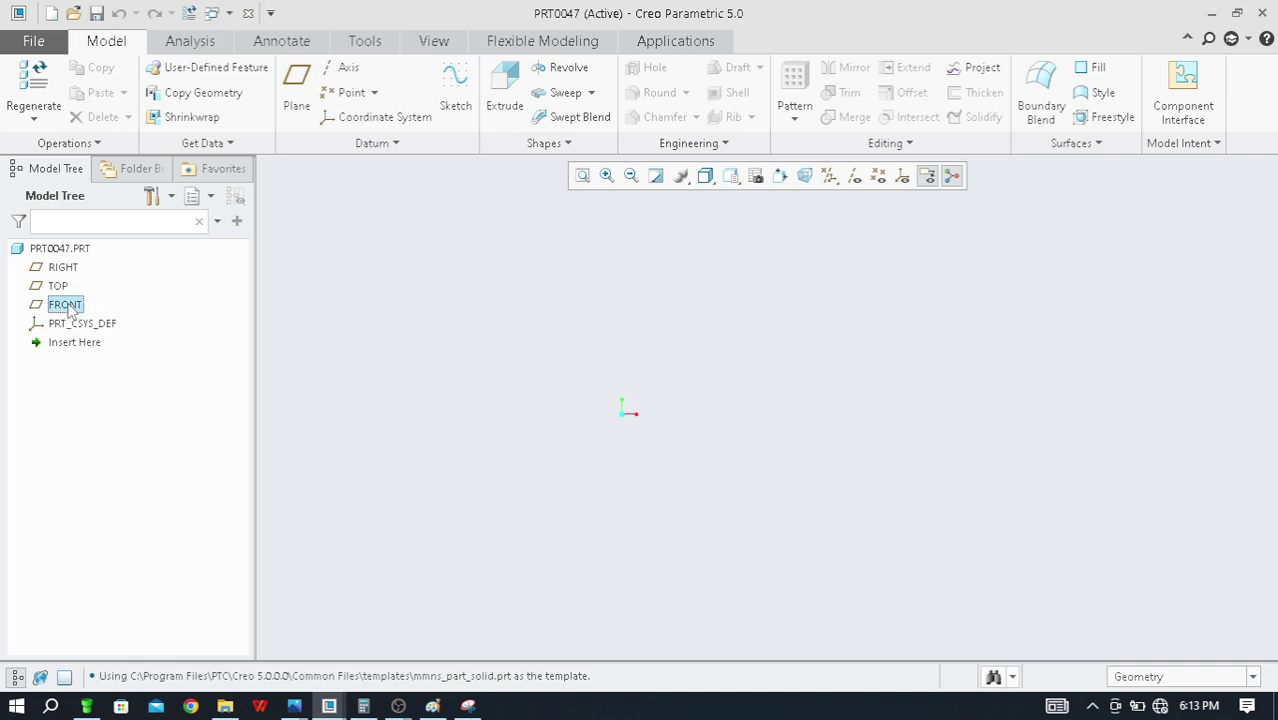
left_click(458, 86)
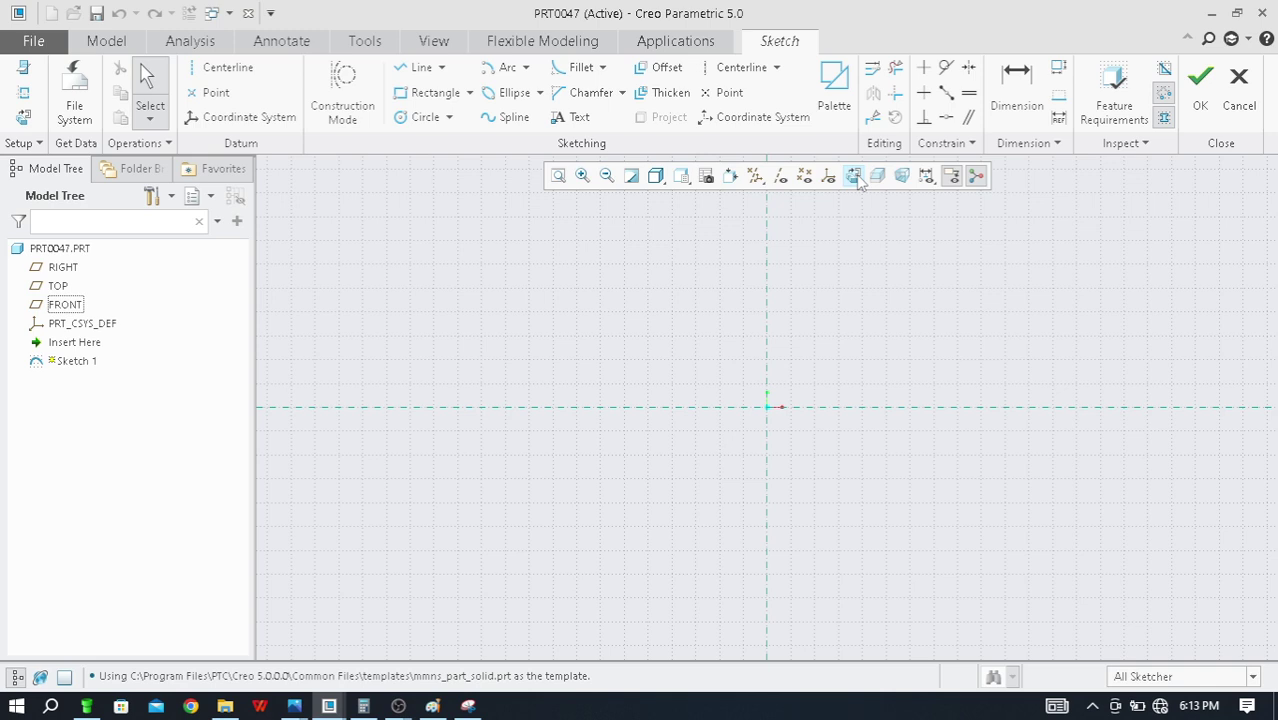
left_click(855, 177)
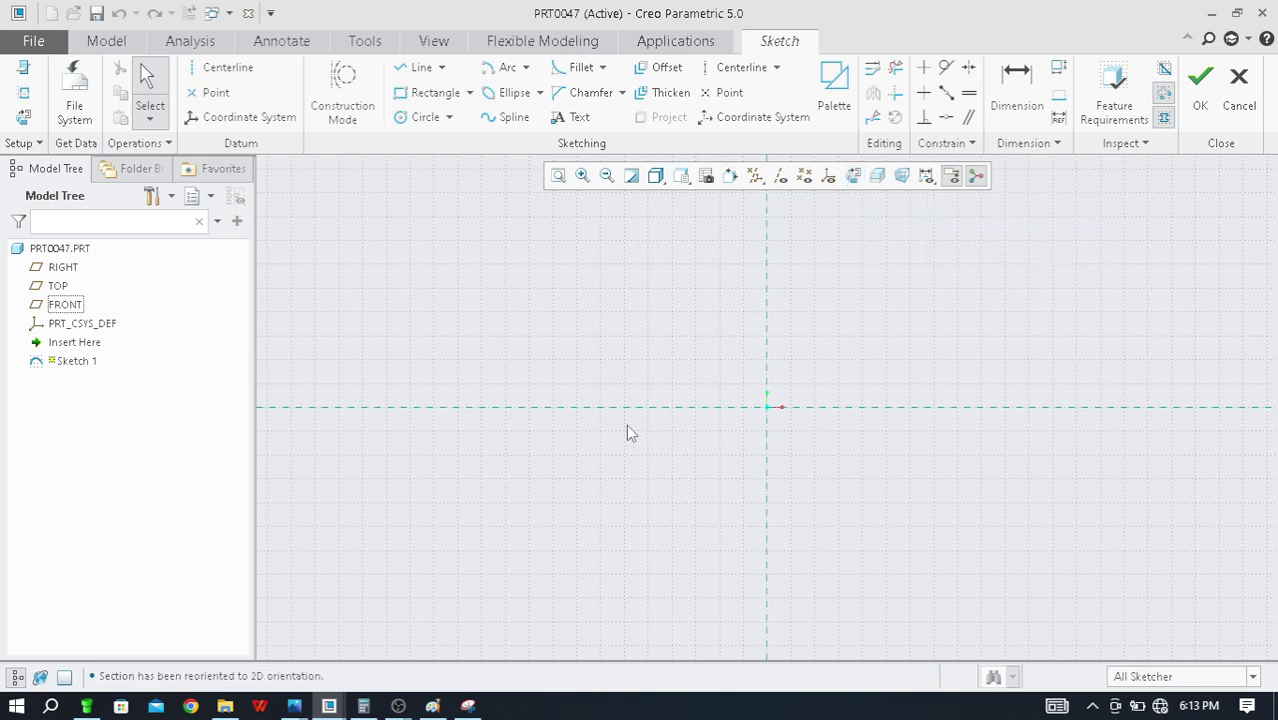
middle_click_drag(627, 431, 577, 443, "shift")
middle_click_drag(778, 432, 740, 424, "shift")
Bring up the lever reference drawing in Windows Photos
key("alt+Tab")
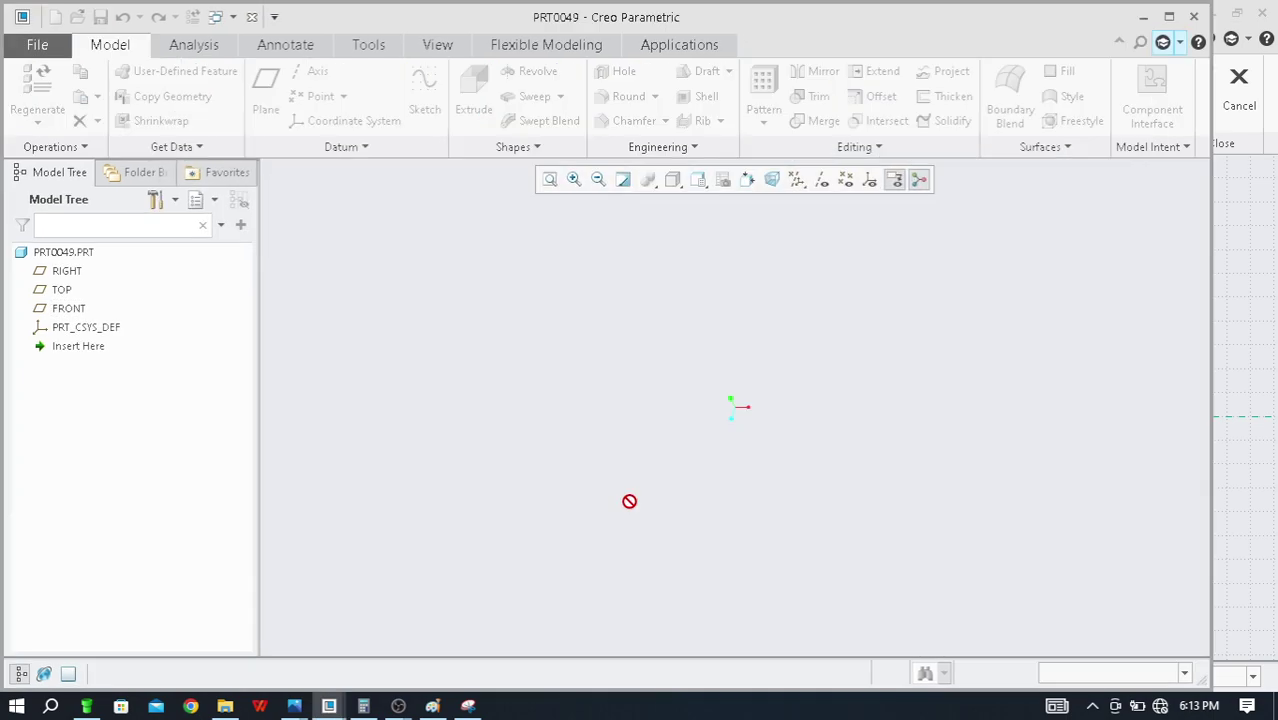
key("alt+Tab")
key("alt+Tab")
key("Tab")
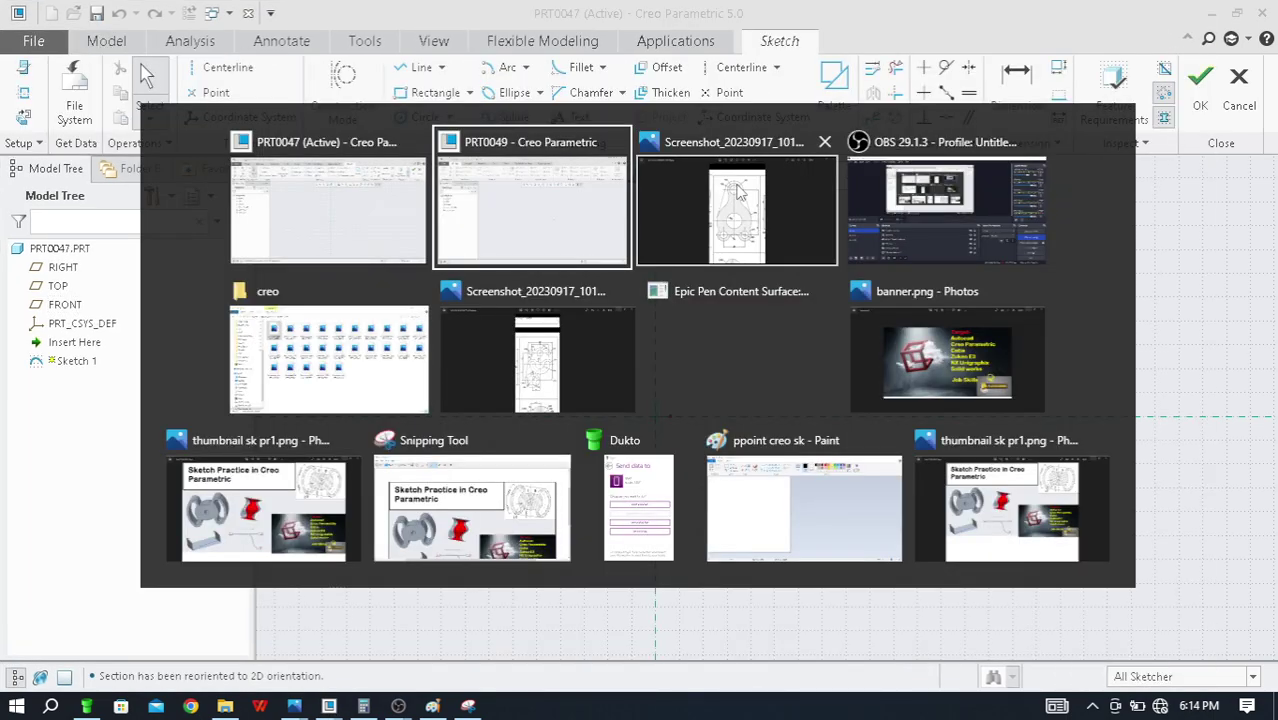
scroll(672, 490, "down", 1)
scroll(676, 488, "up", 3)
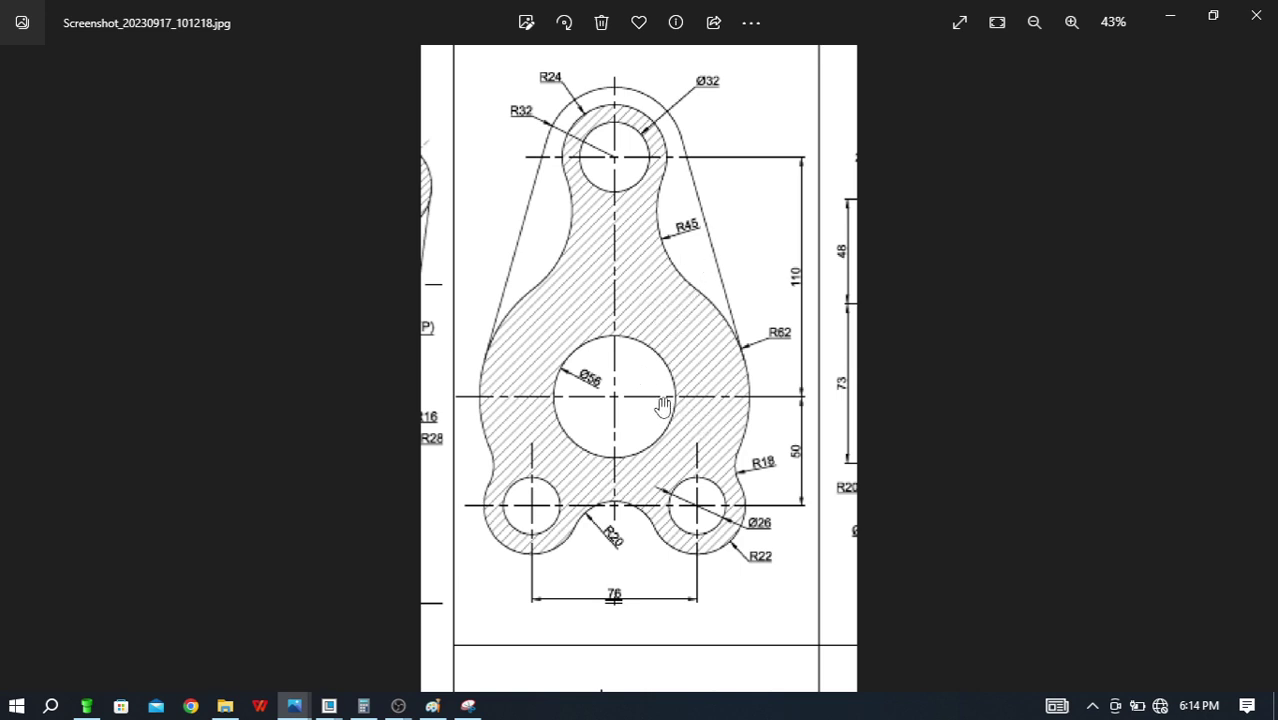
key("alt+Tab")
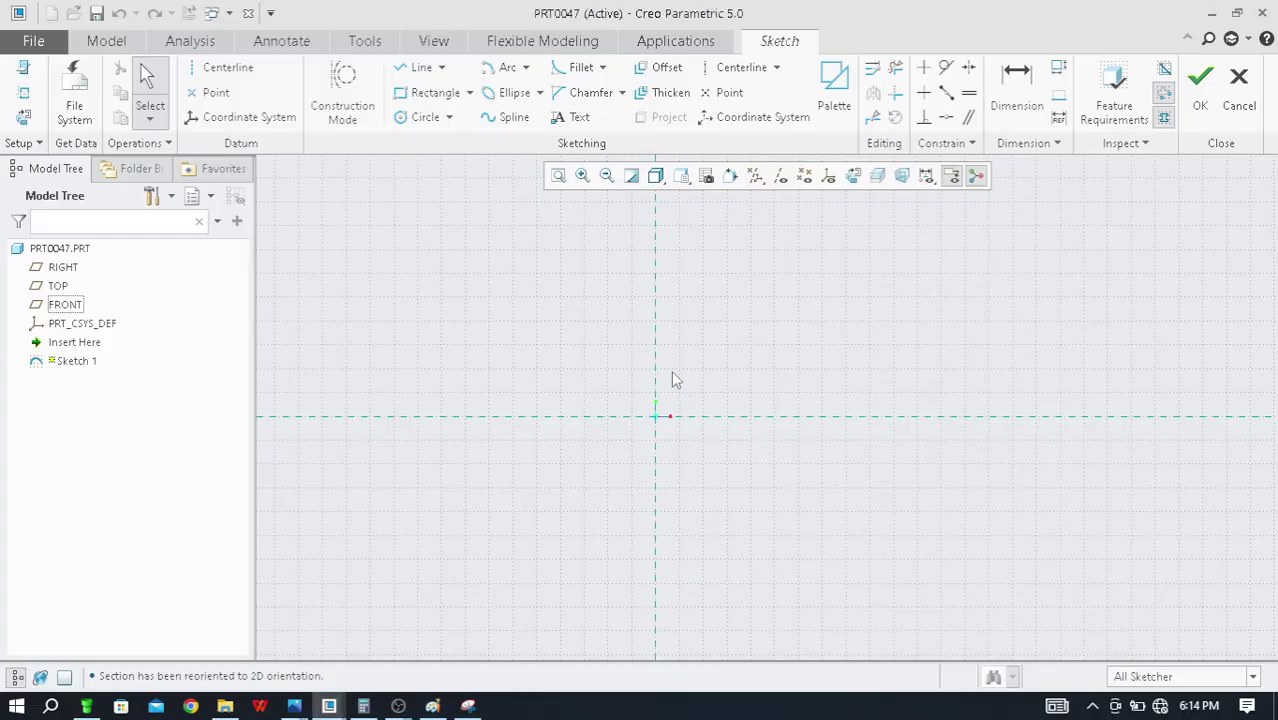
Check the drawing, then draw vertical and horizontal centerlines through the sketch origin
key("alt+Tab")
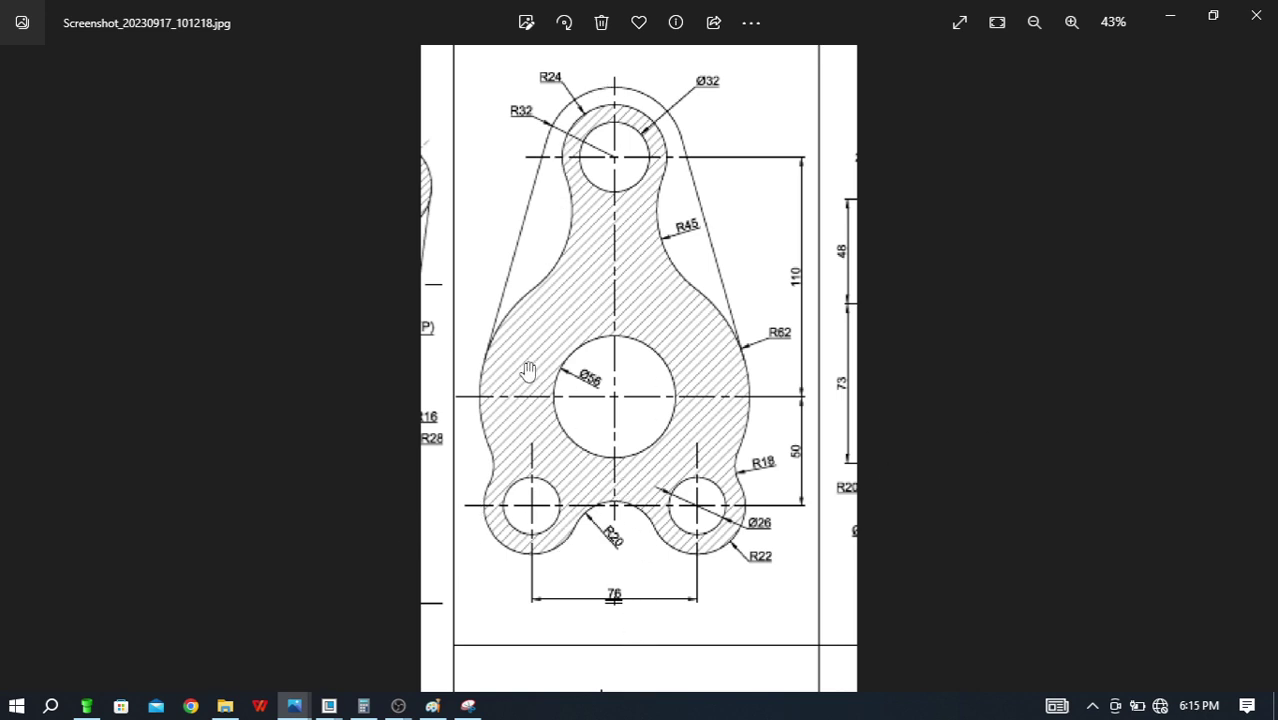
key("alt+Tab")
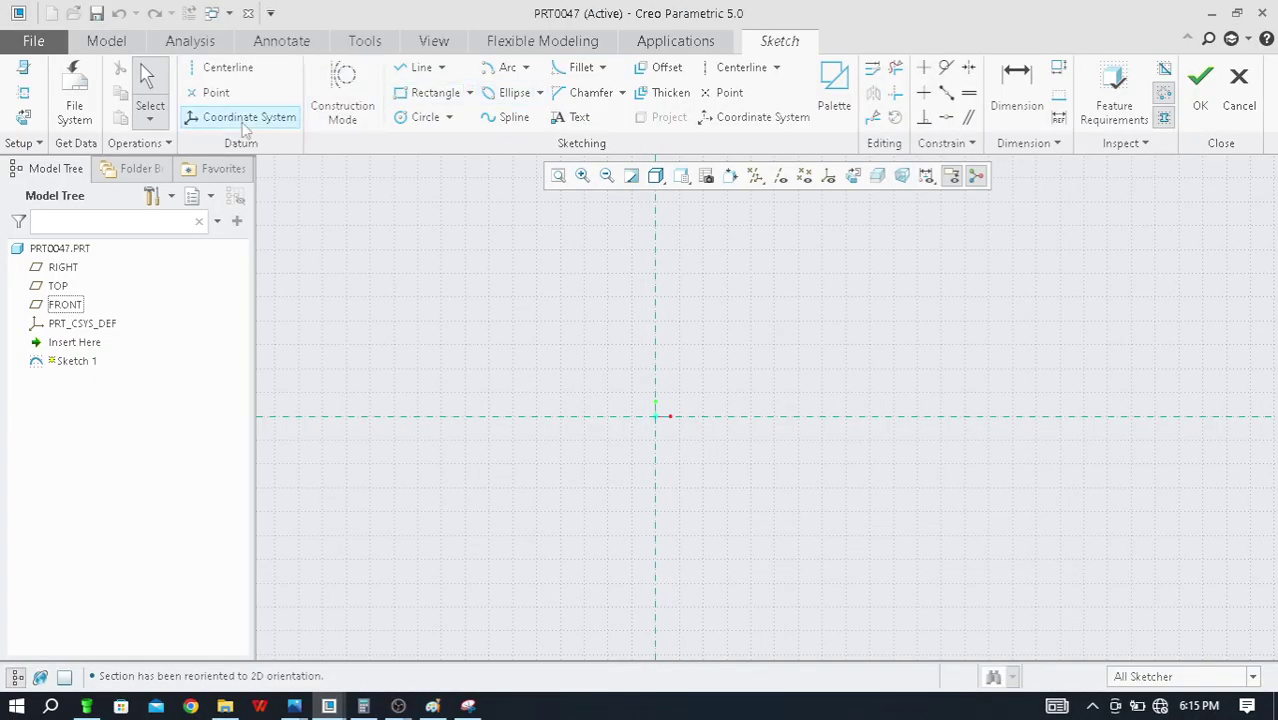
left_click(220, 70)
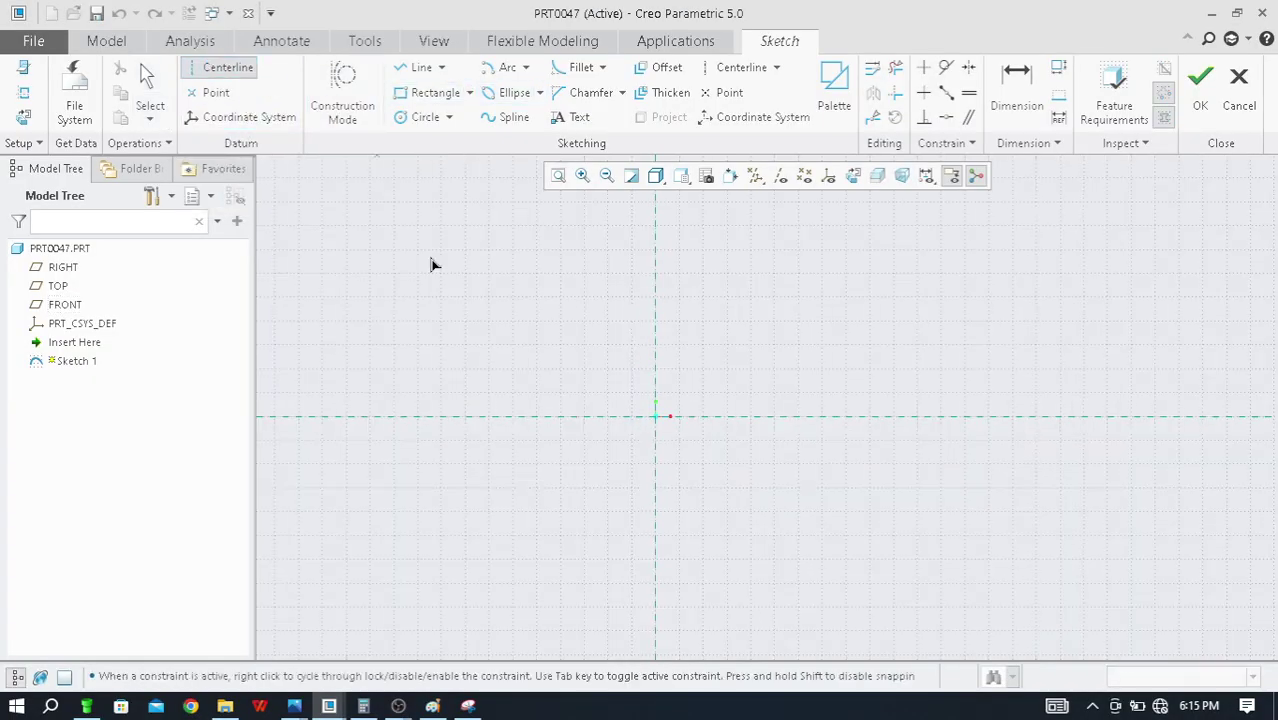
left_click(656, 417)
left_click(655, 300)
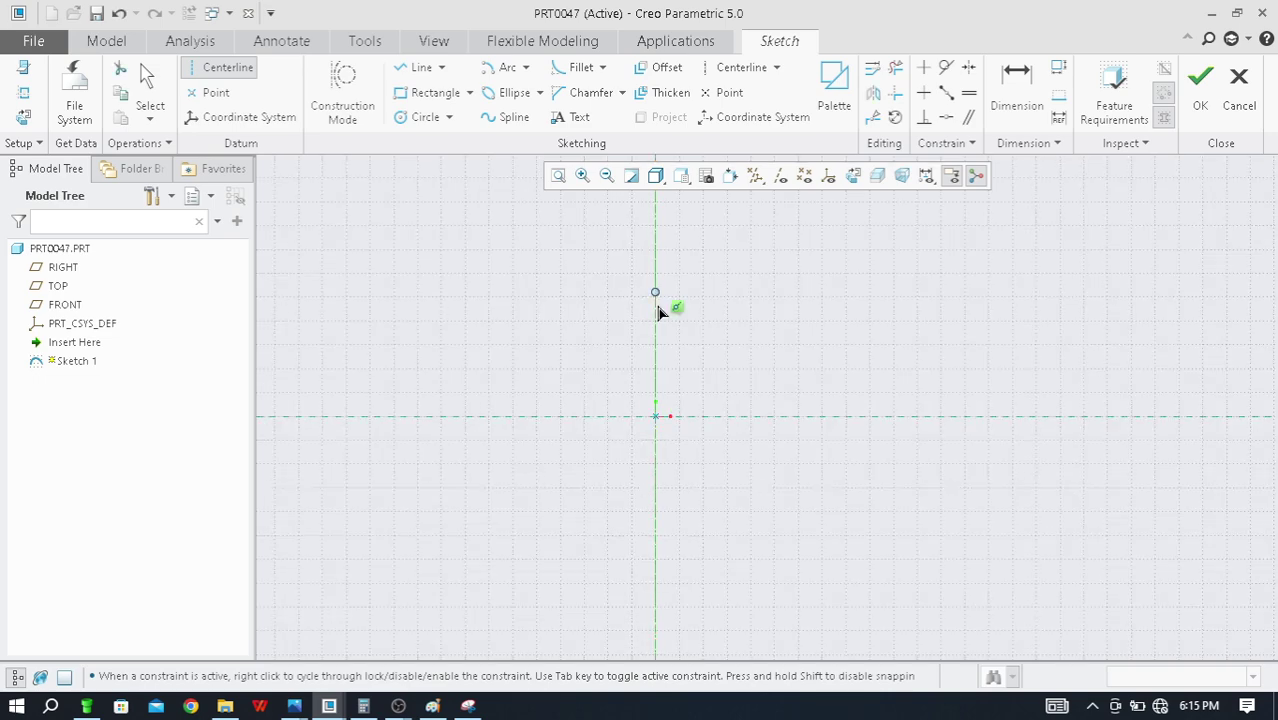
left_click(549, 418)
left_click(812, 363)
middle_click(815, 367)
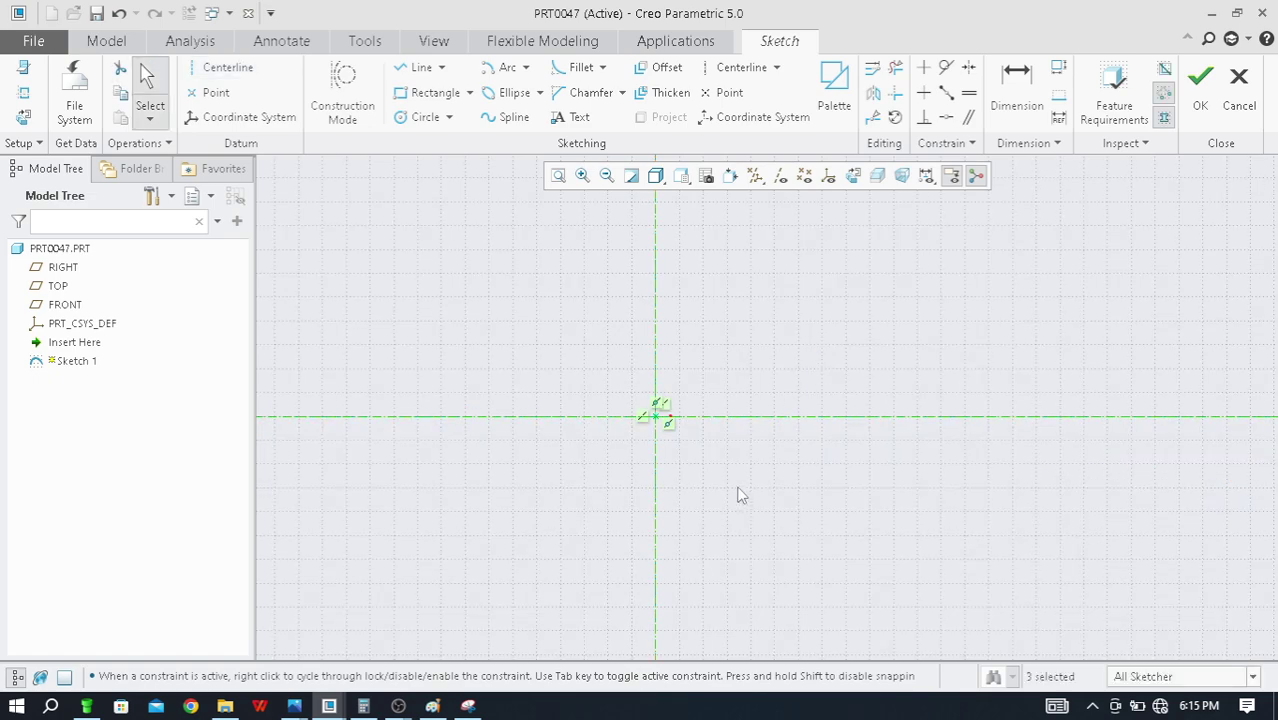
Switch back to the lever reference drawing in Photos to compare
scroll(740, 495, "up", 1)
scroll(748, 476, "down", 2)
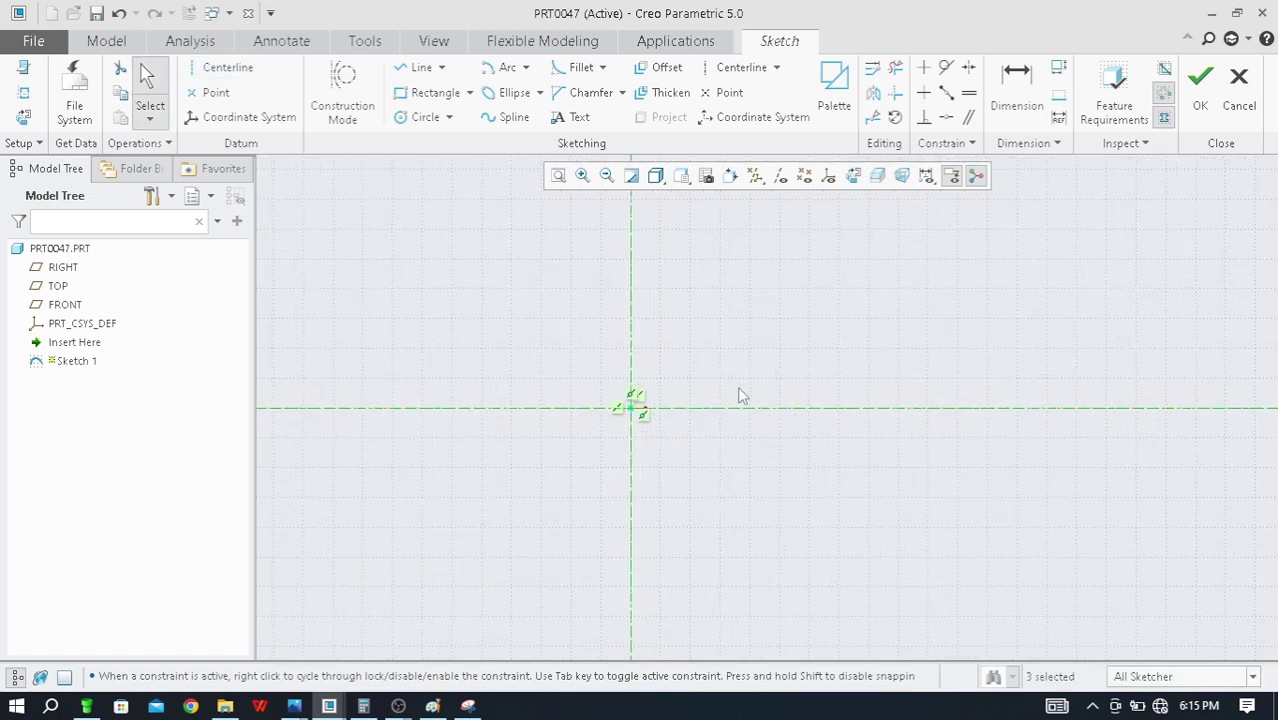
key("alt+Tab")
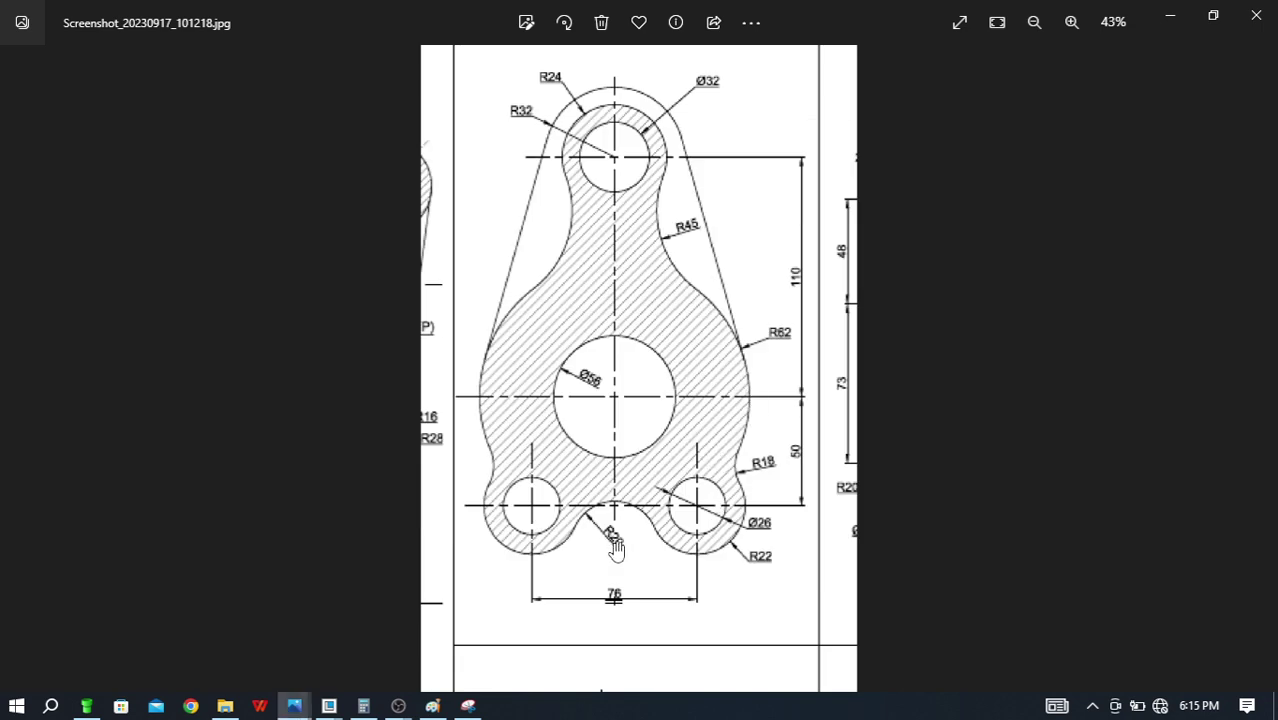
scroll(605, 640, "down", 2)
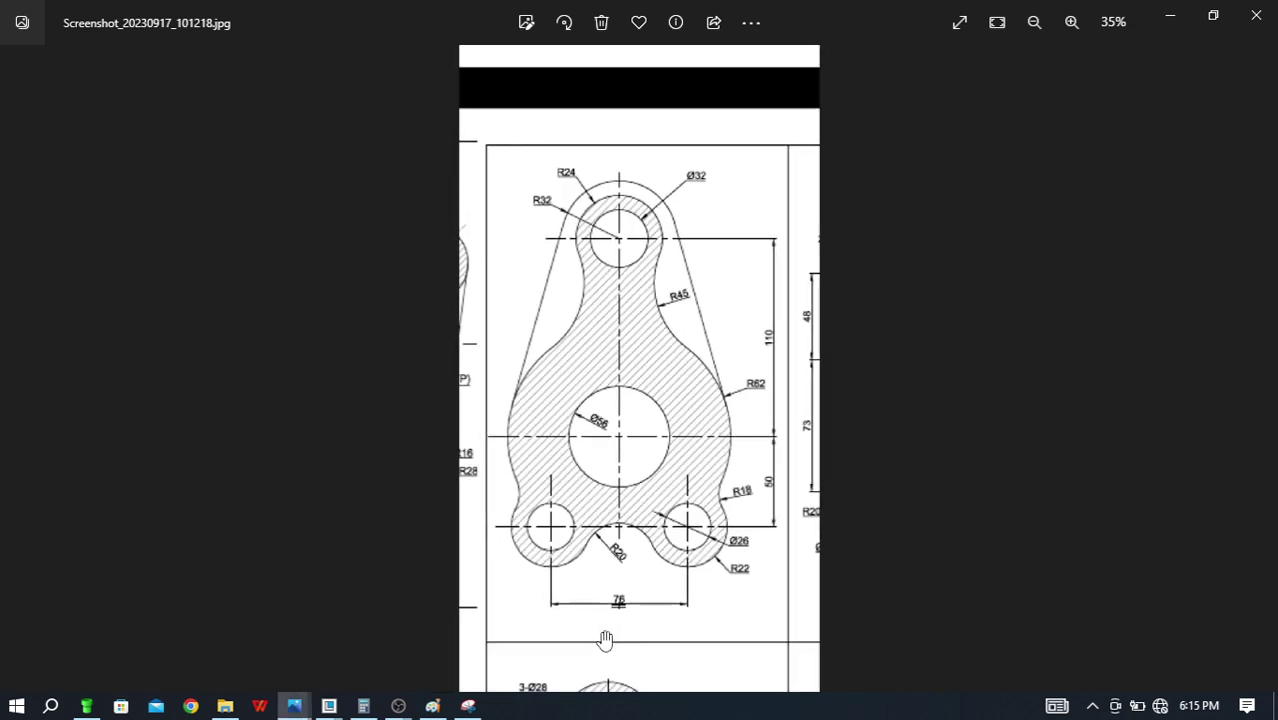
scroll(726, 539, "up", 4)
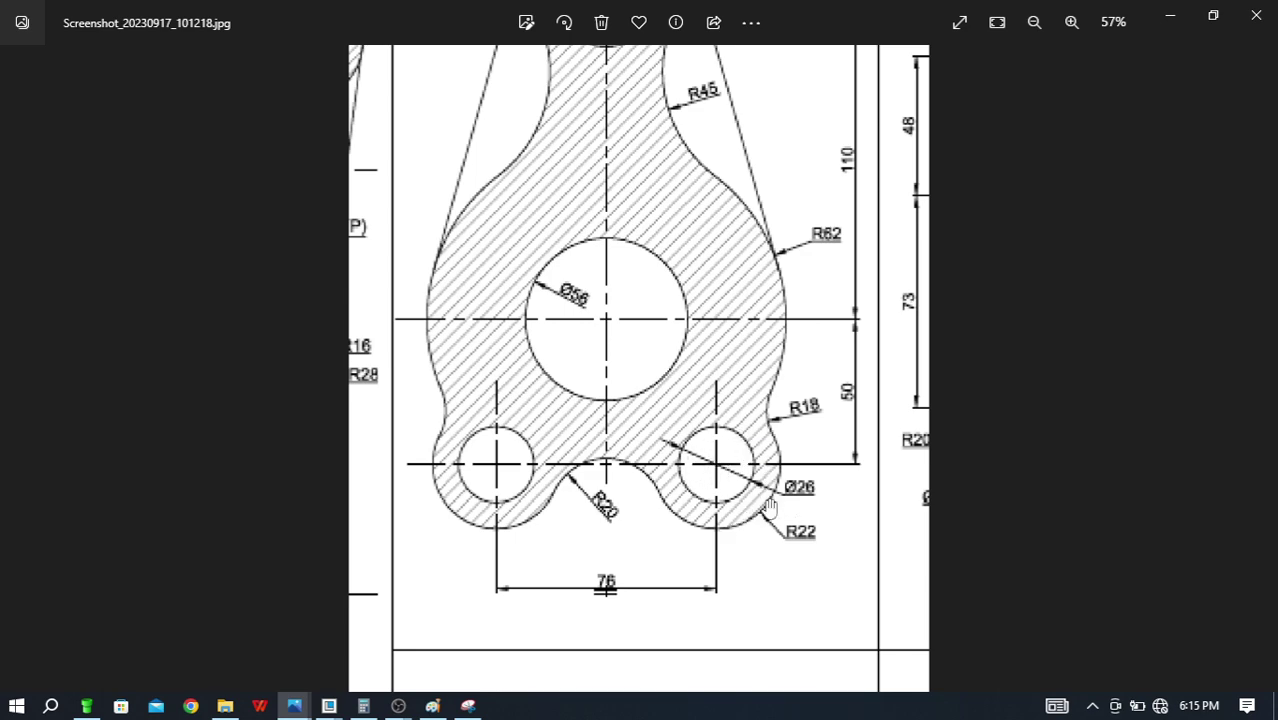
scroll(665, 523, "up", 1)
scroll(667, 522, "down", 2)
scroll(667, 522, "down", 1)
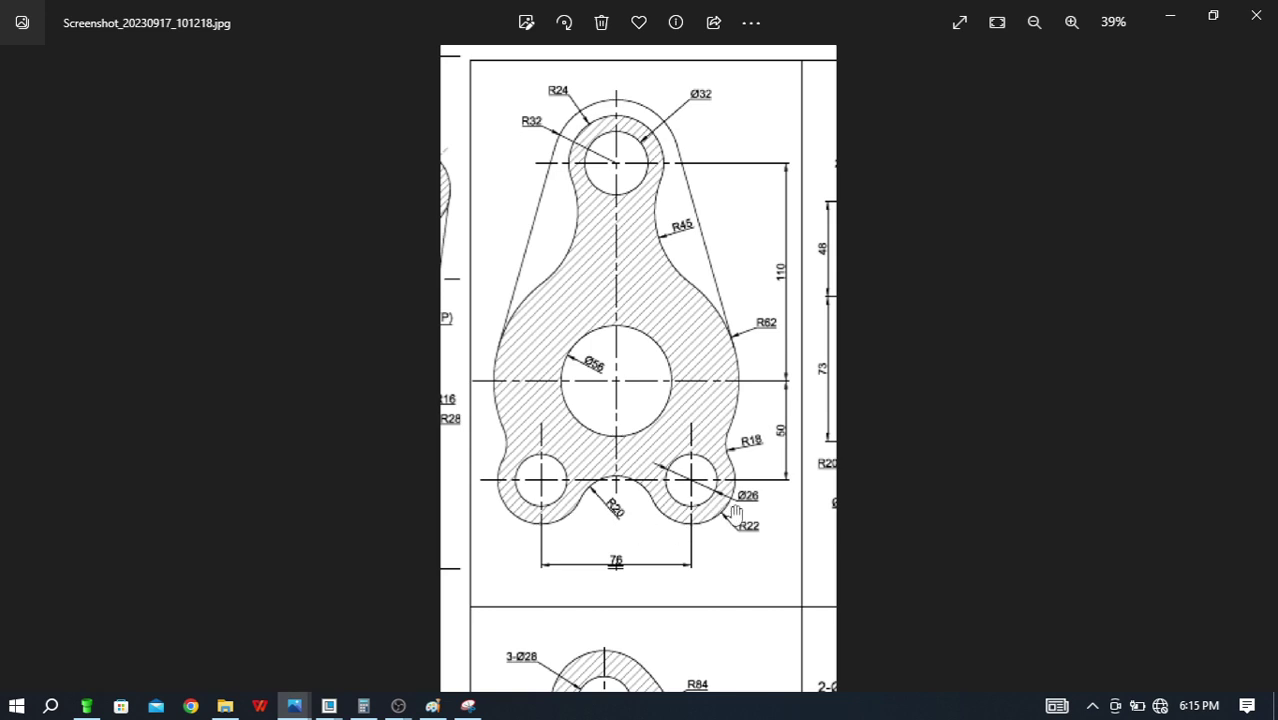
key("alt+Tab")
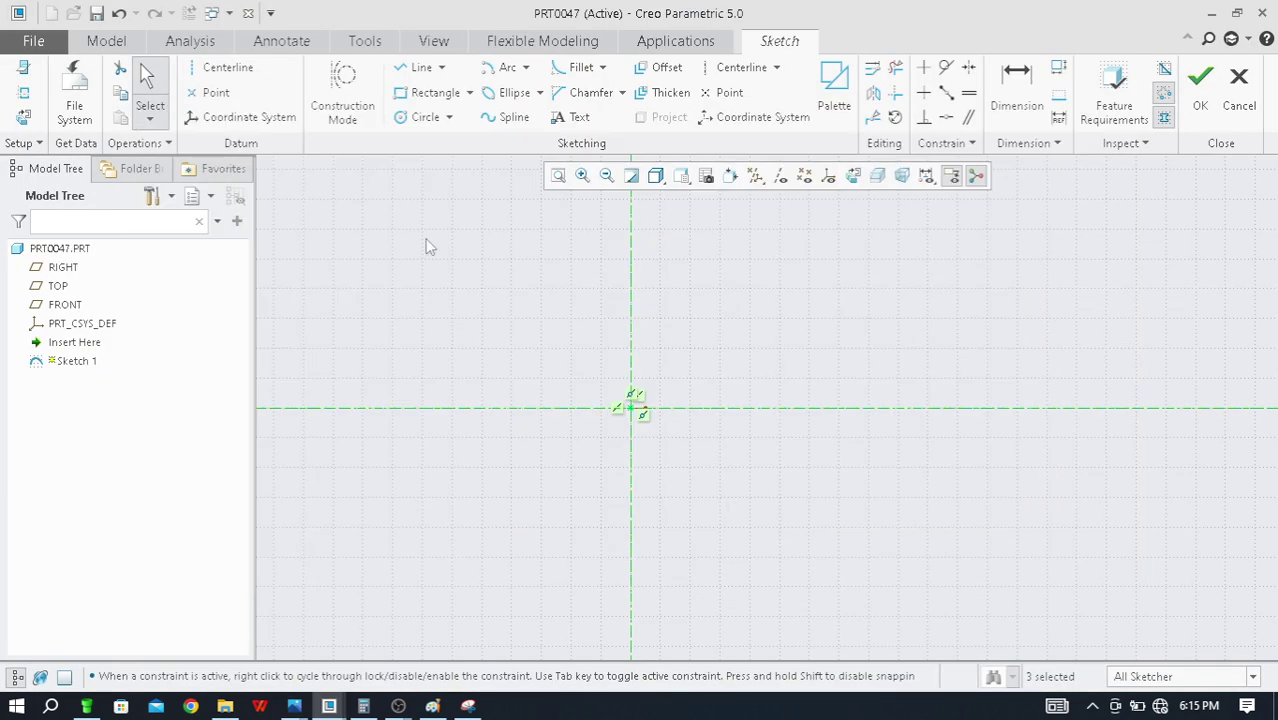
Draw a circle on the horizontal centerline left of the origin and set its diameter to 26
left_click(423, 118)
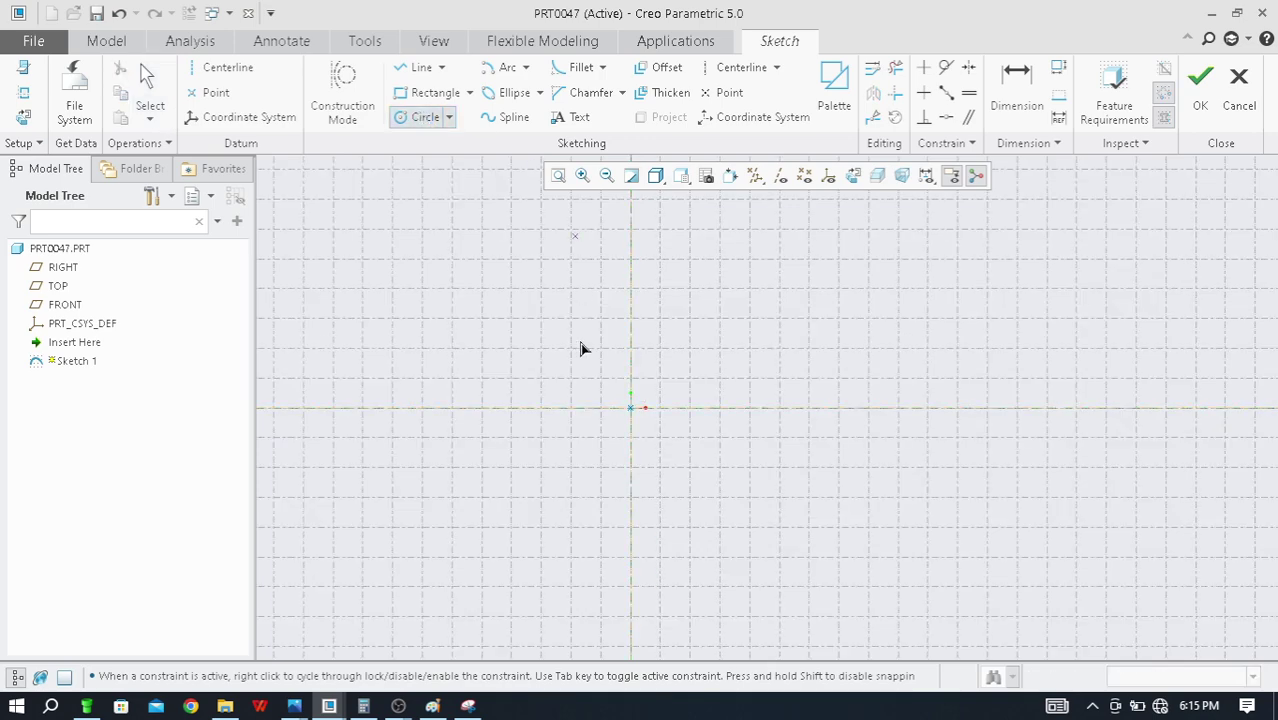
left_click(569, 409)
left_click(569, 431)
middle_click(500, 363)
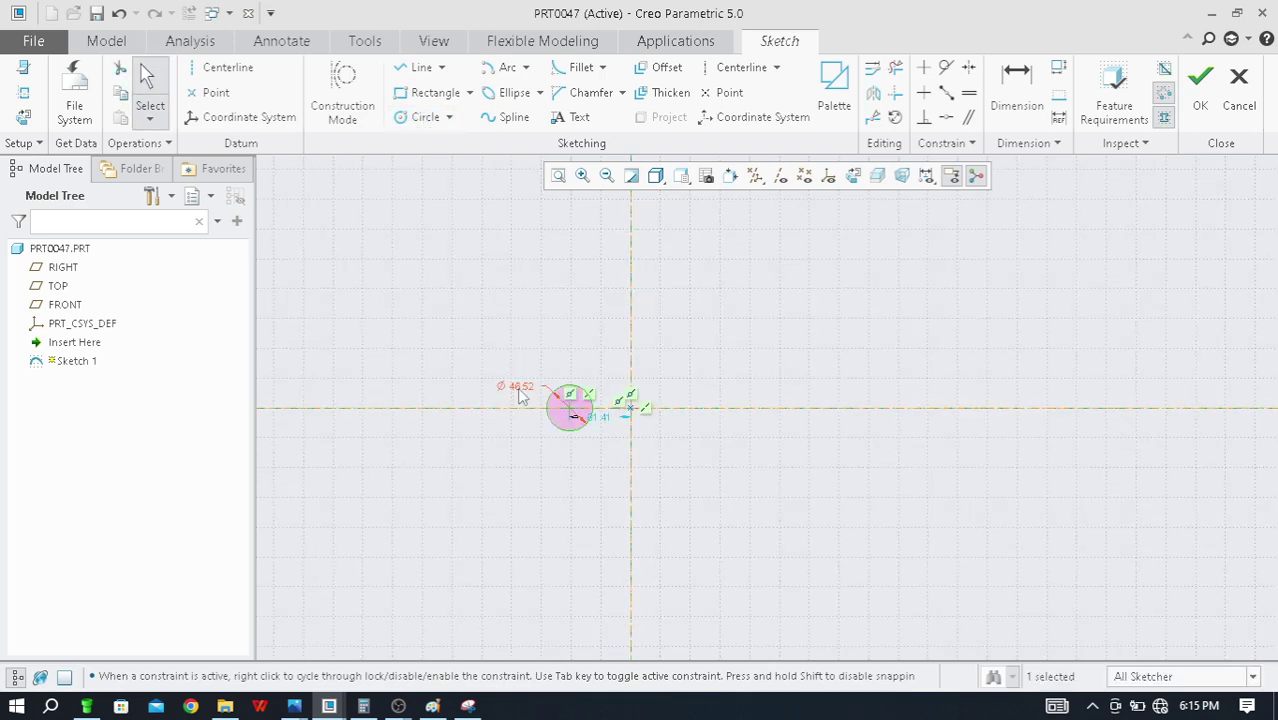
double_click(518, 393)
type("26")
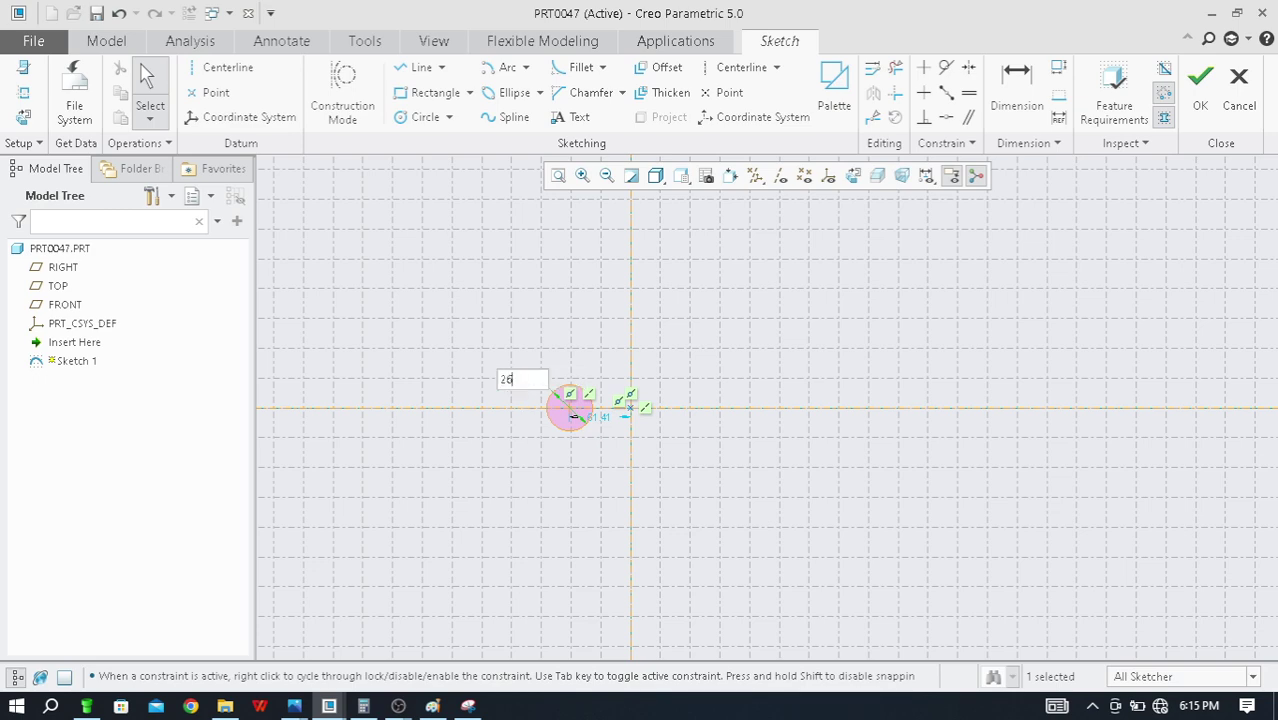
key("Return")
scroll(612, 412, "up", 5)
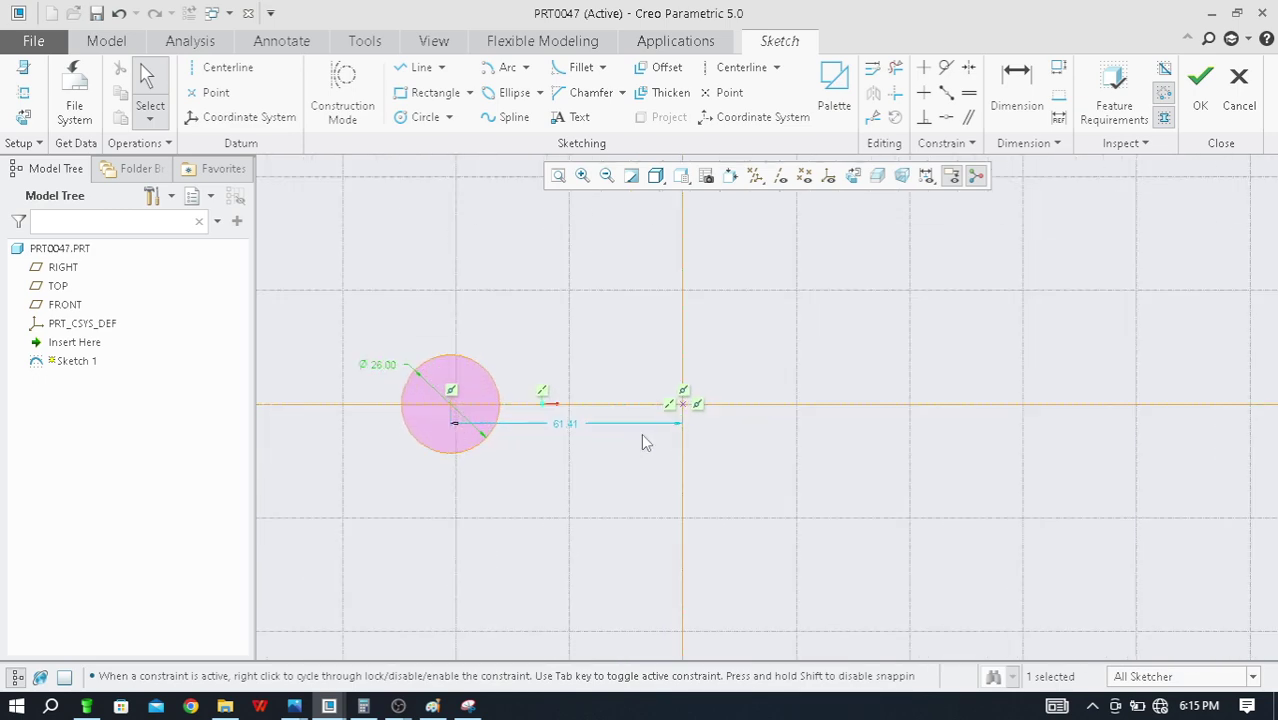
scroll(520, 467, "down", 4)
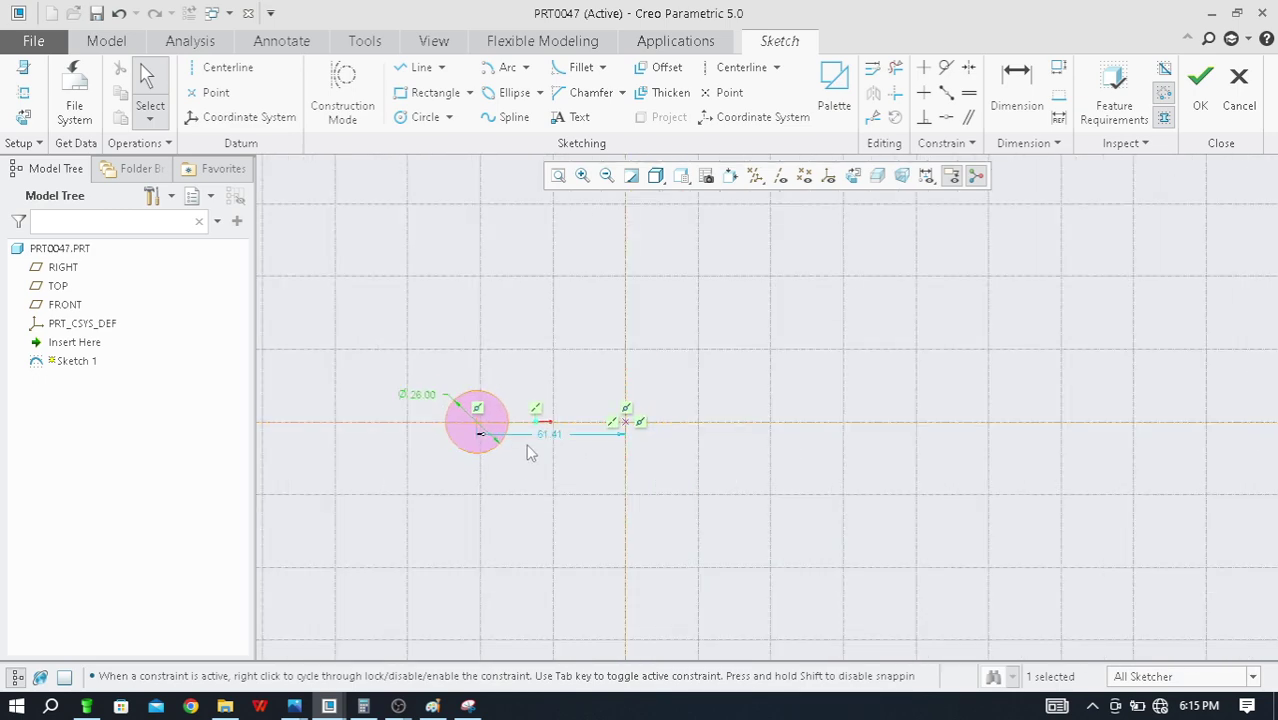
Turn off grid, constraint and vertex display, leaving only dimensions shown
left_click(929, 184)
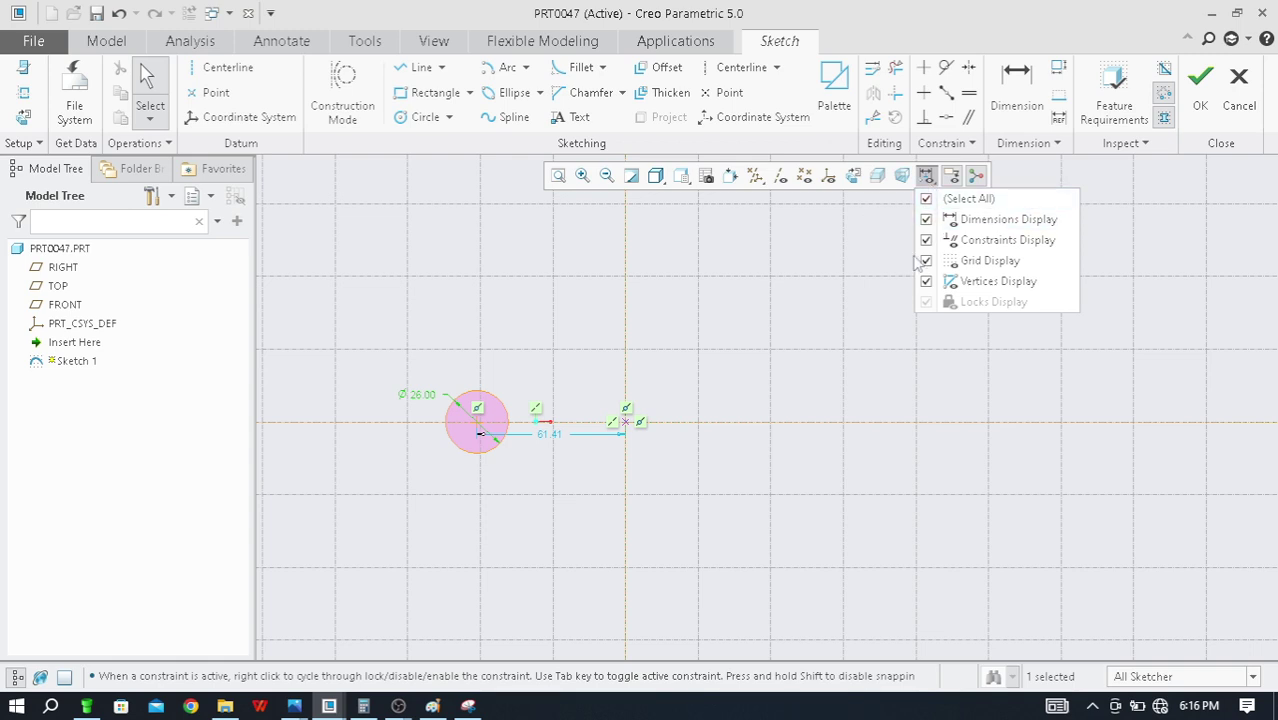
left_click(927, 199)
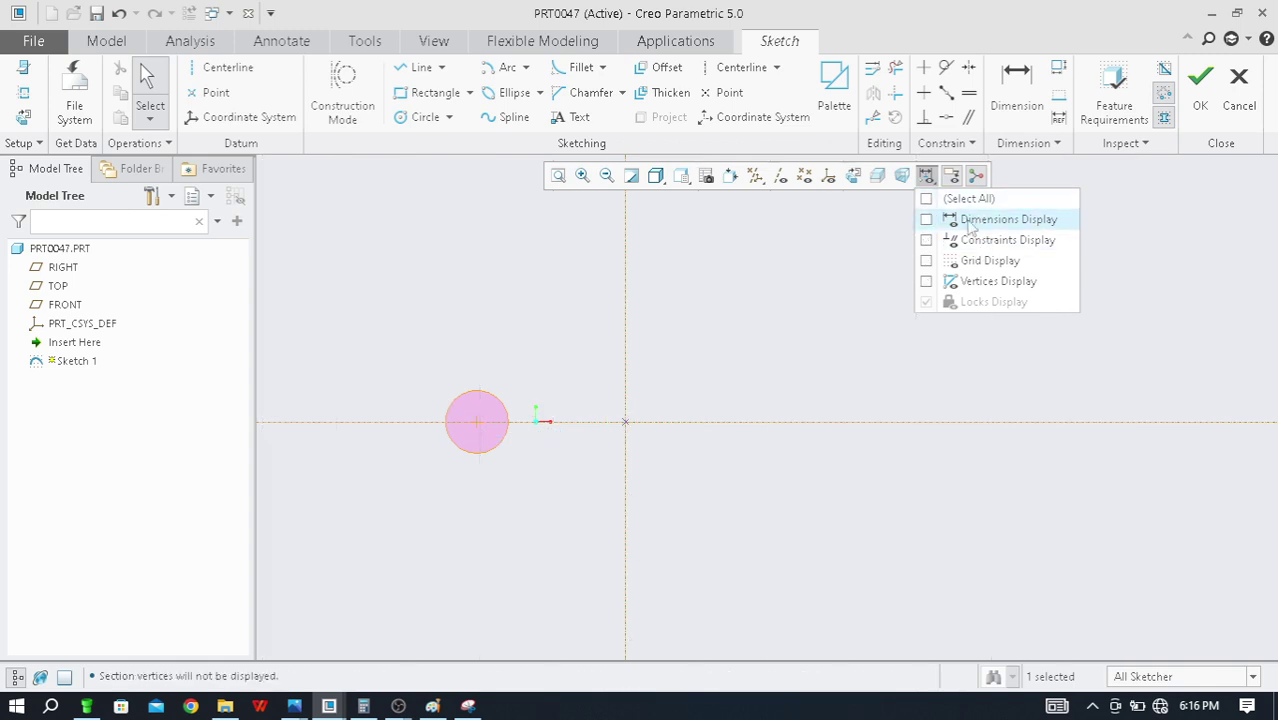
left_click(926, 219)
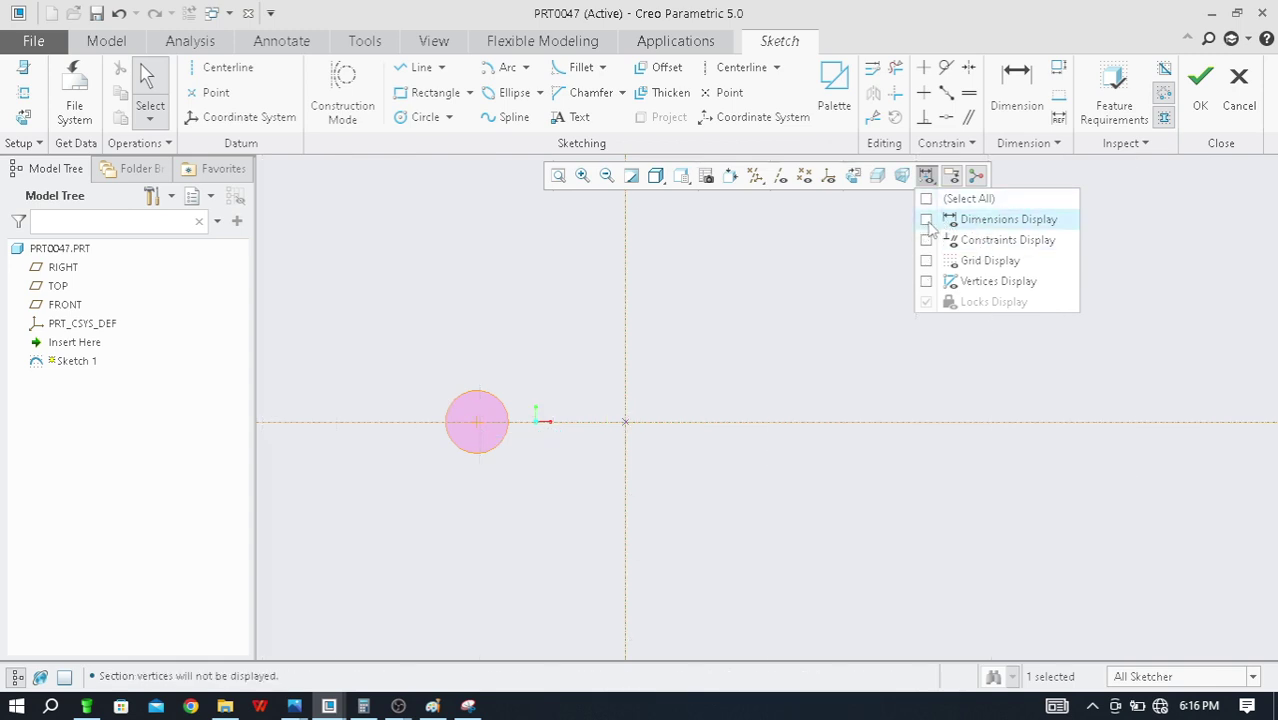
left_click(794, 344)
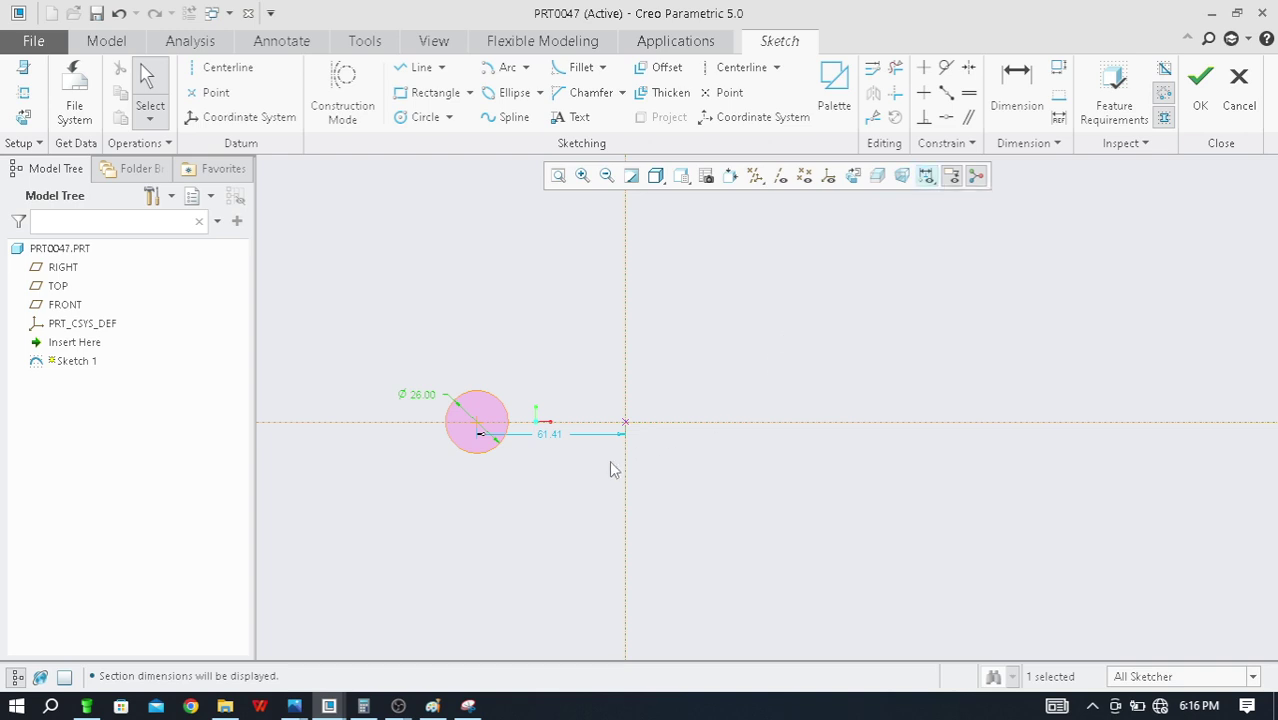
Draw a second circle right of the origin and set its diameter to 26
left_click(424, 118)
left_click(748, 423)
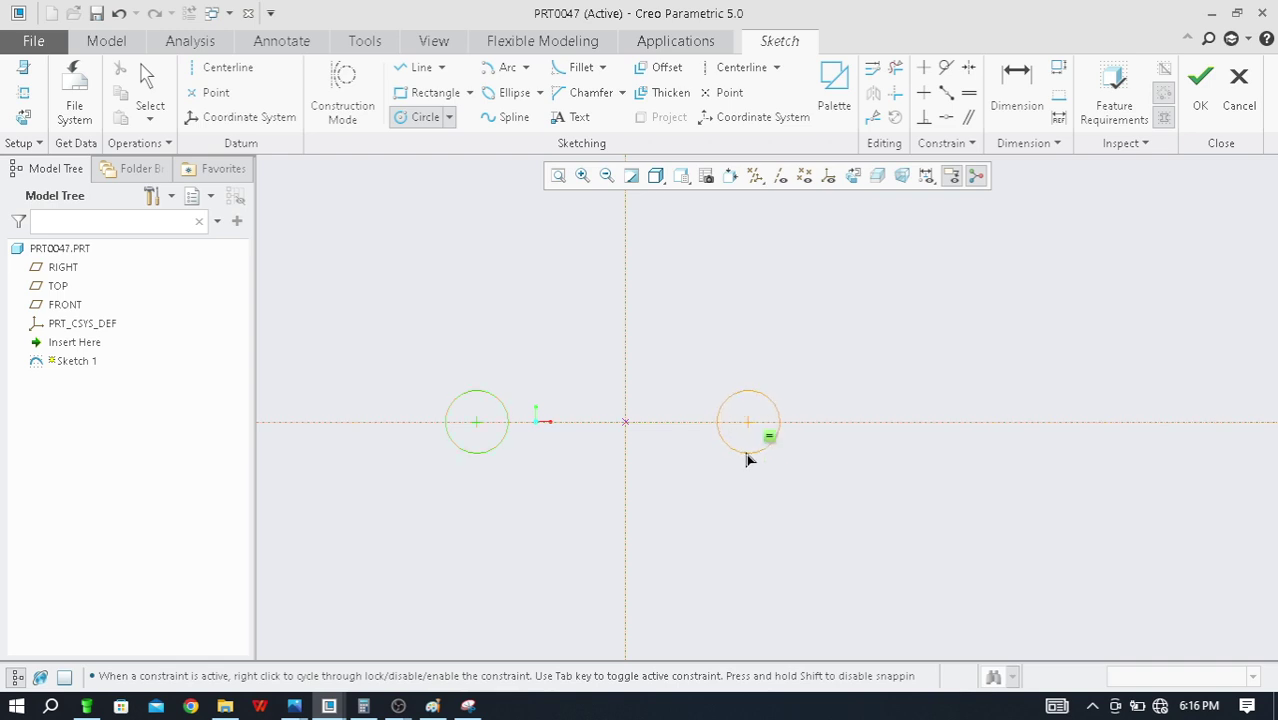
left_click(746, 462)
middle_click(771, 344)
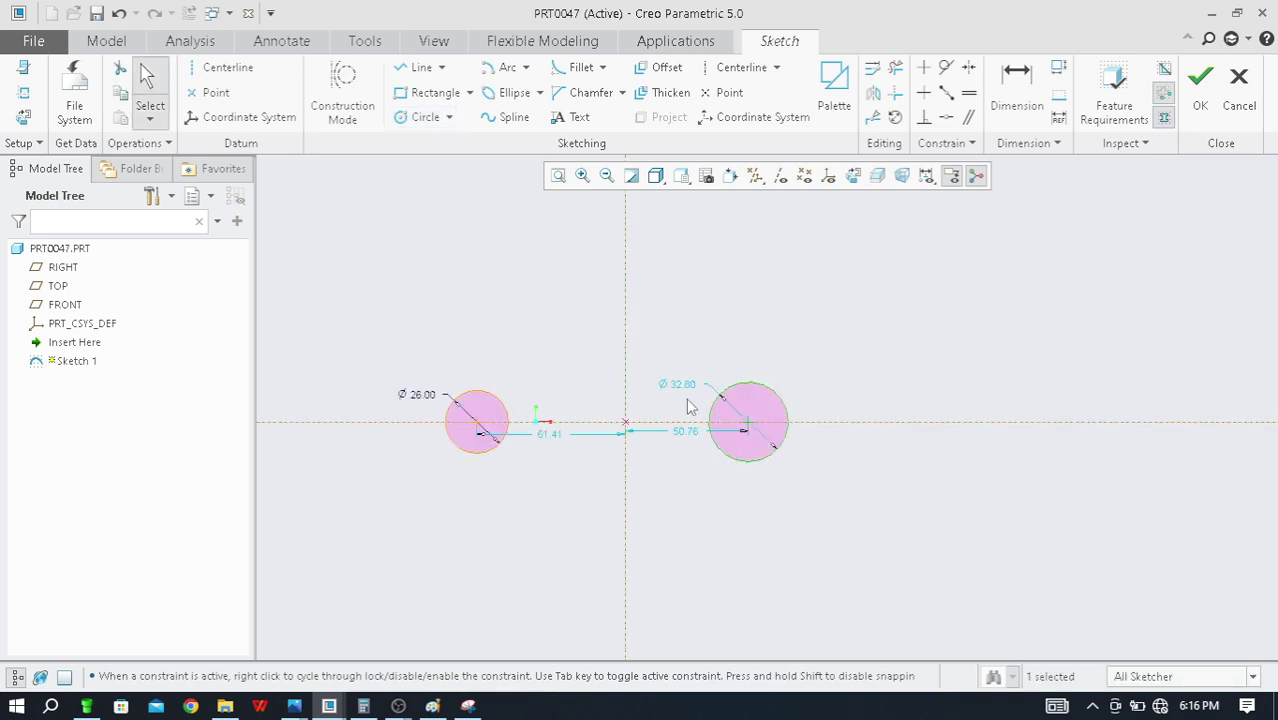
left_click_drag(684, 386, 954, 341)
double_click(954, 341)
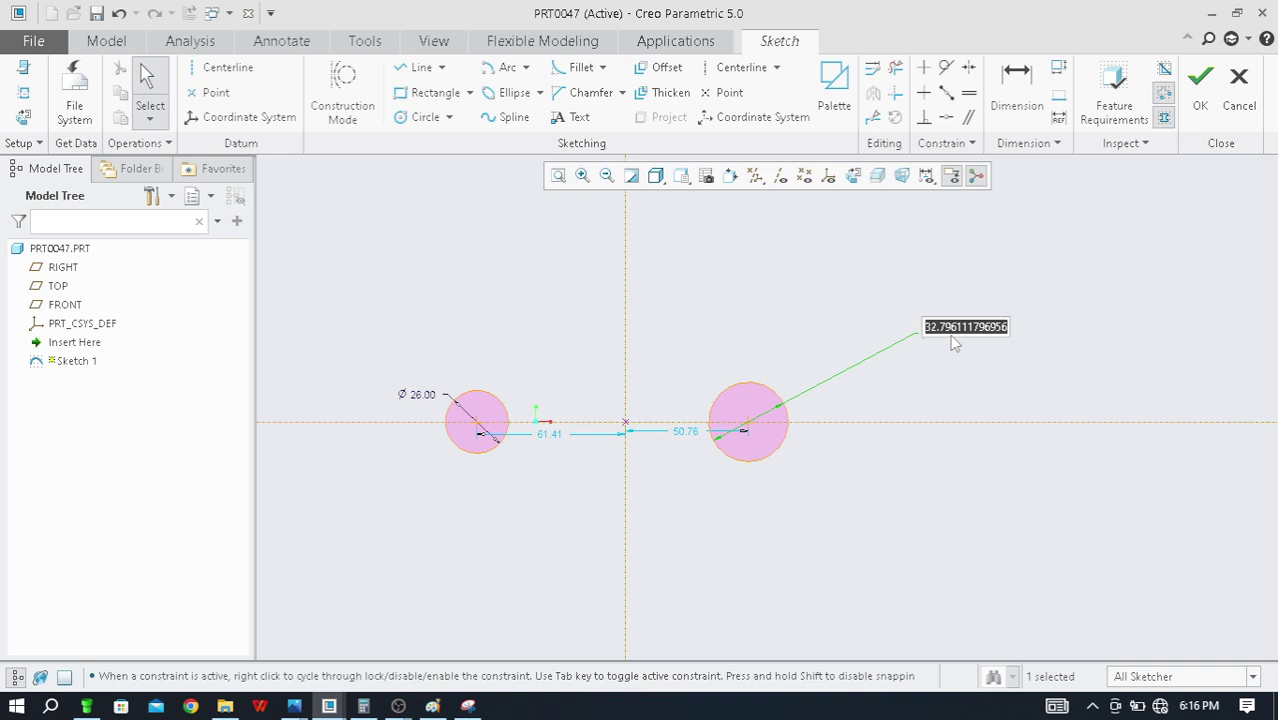
type("26")
key("Return")
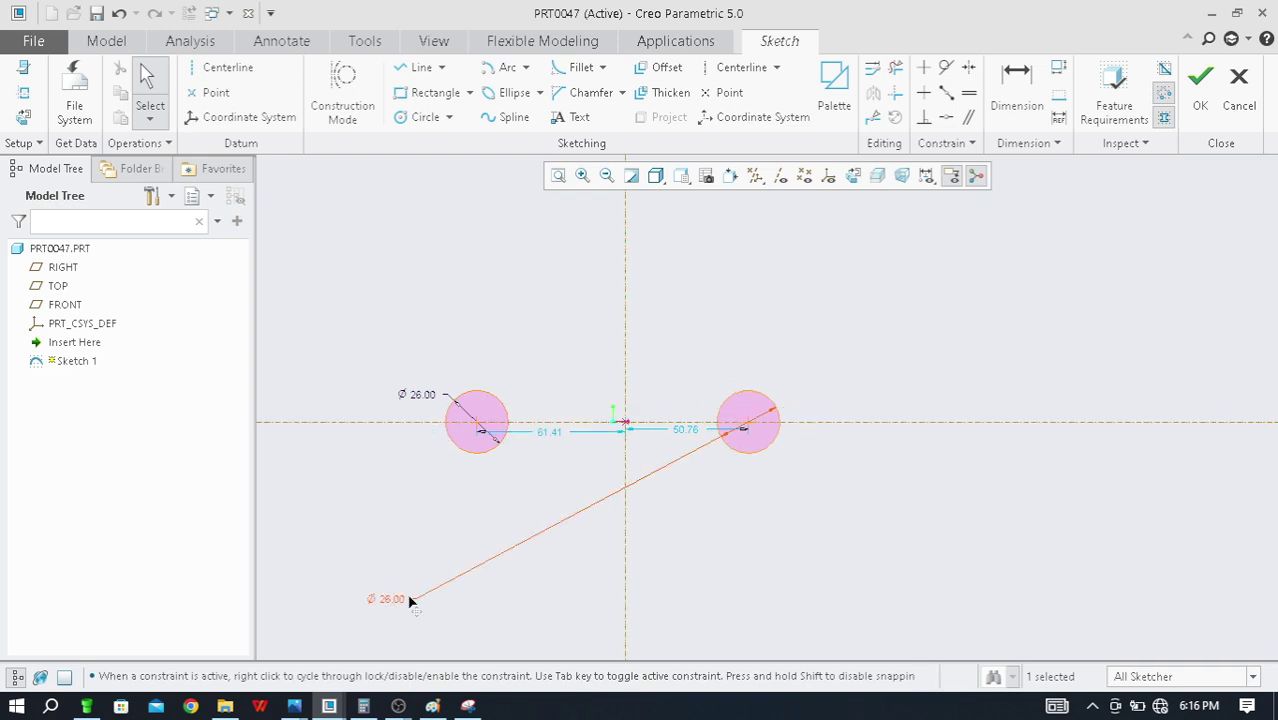
Move both Ø26.00 diameter labels outward, clear of the circles
left_click_drag(411, 599, 947, 358)
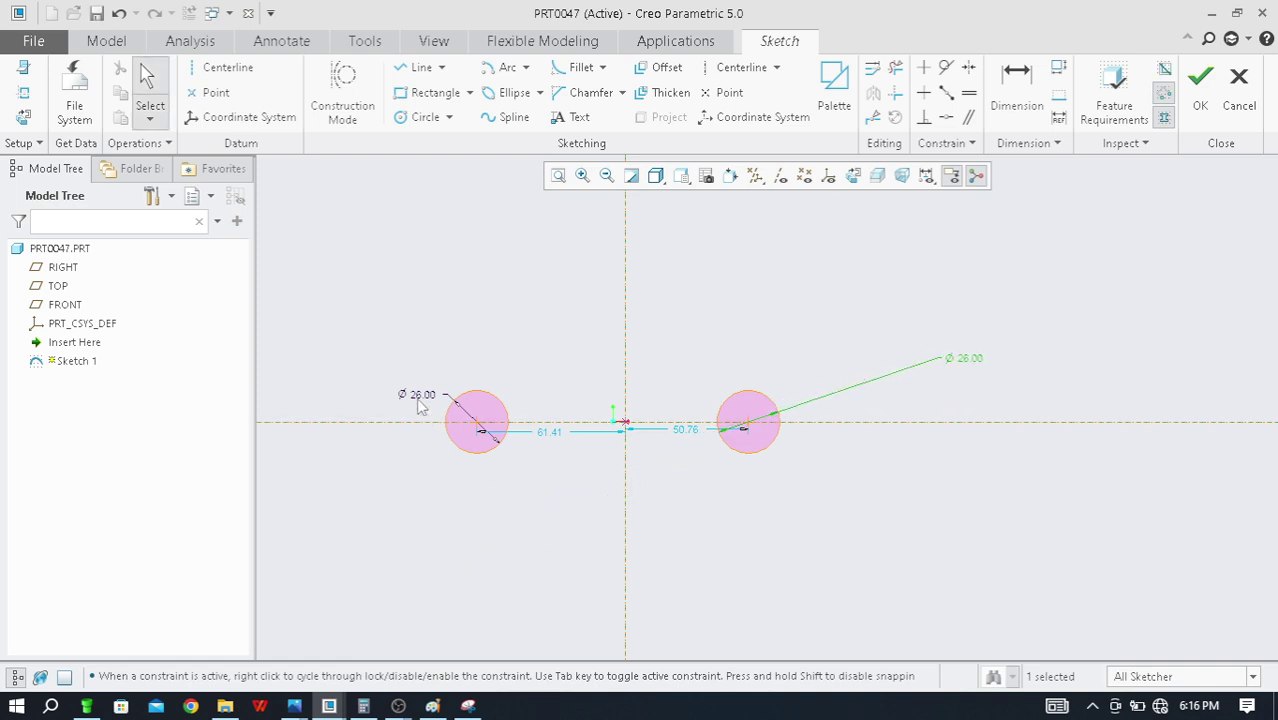
left_click_drag(416, 385, 322, 360)
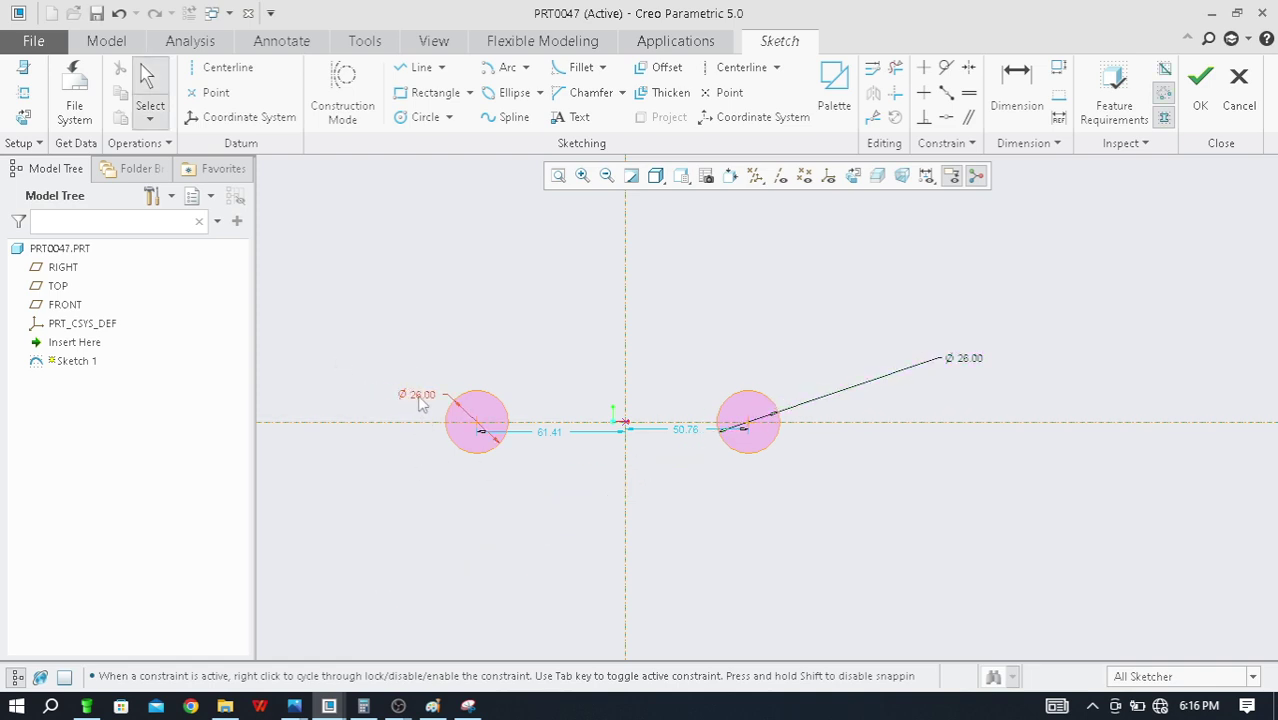
left_click_drag(417, 400, 352, 360)
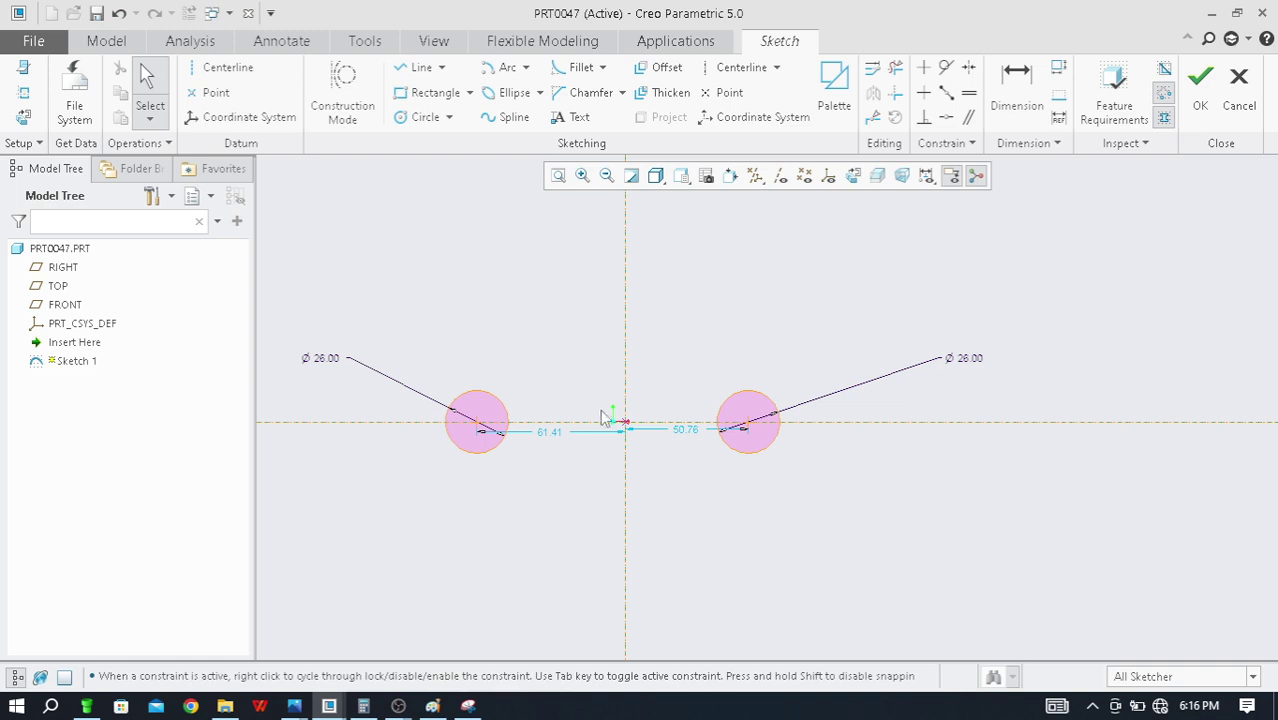
scroll(636, 418, "up", 2)
scroll(640, 425, "down", 2)
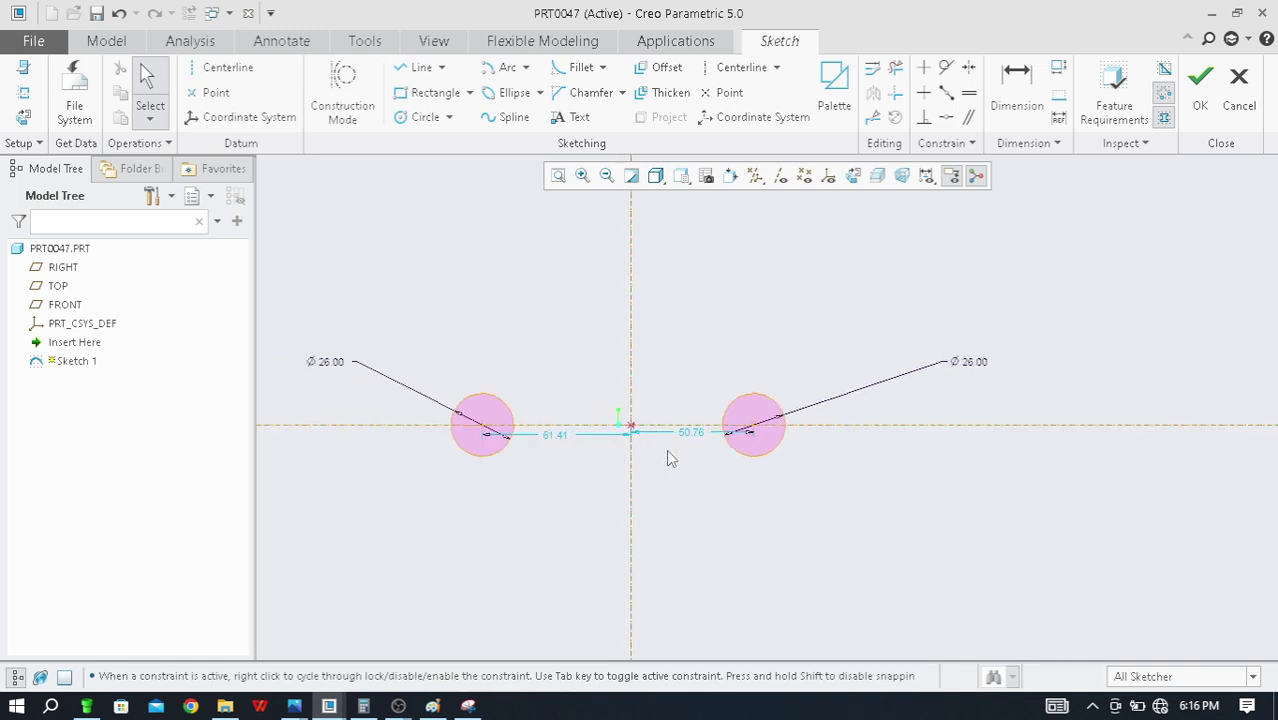
Dimension the spacing between the two circle centres as 76, checked against the drawing
scroll(670, 457, "up", 2)
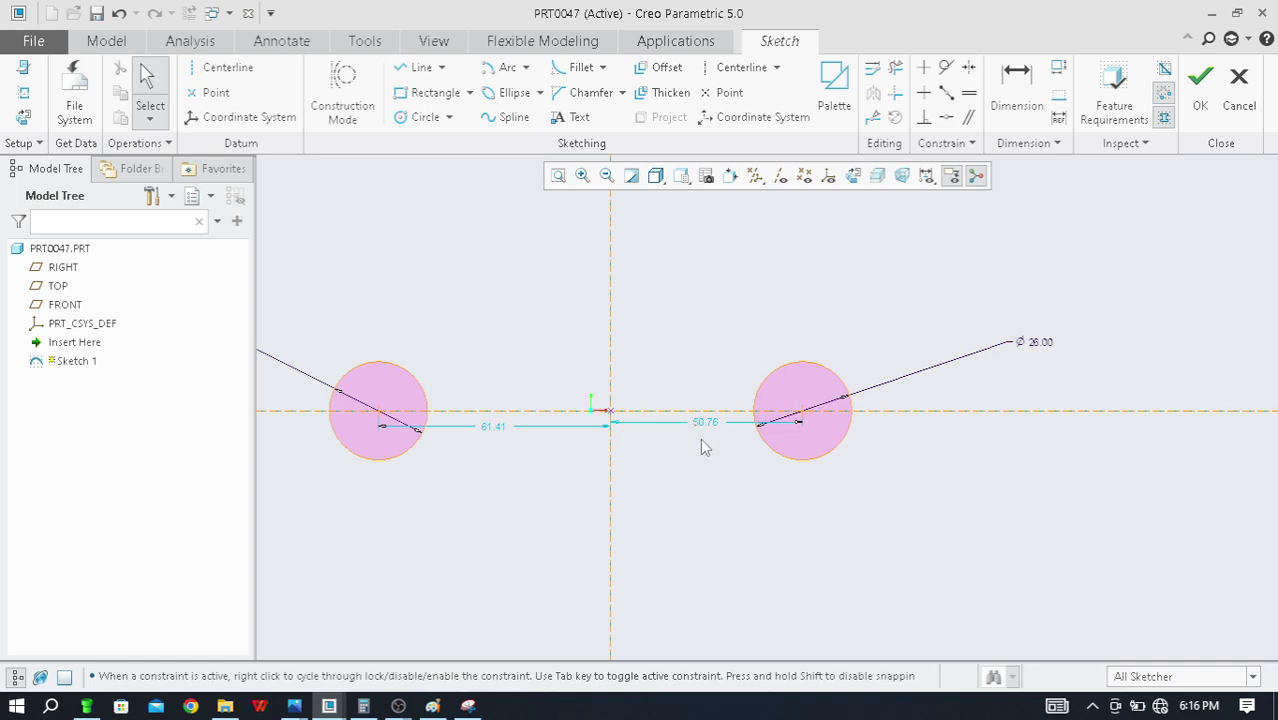
scroll(700, 440, "down", 1)
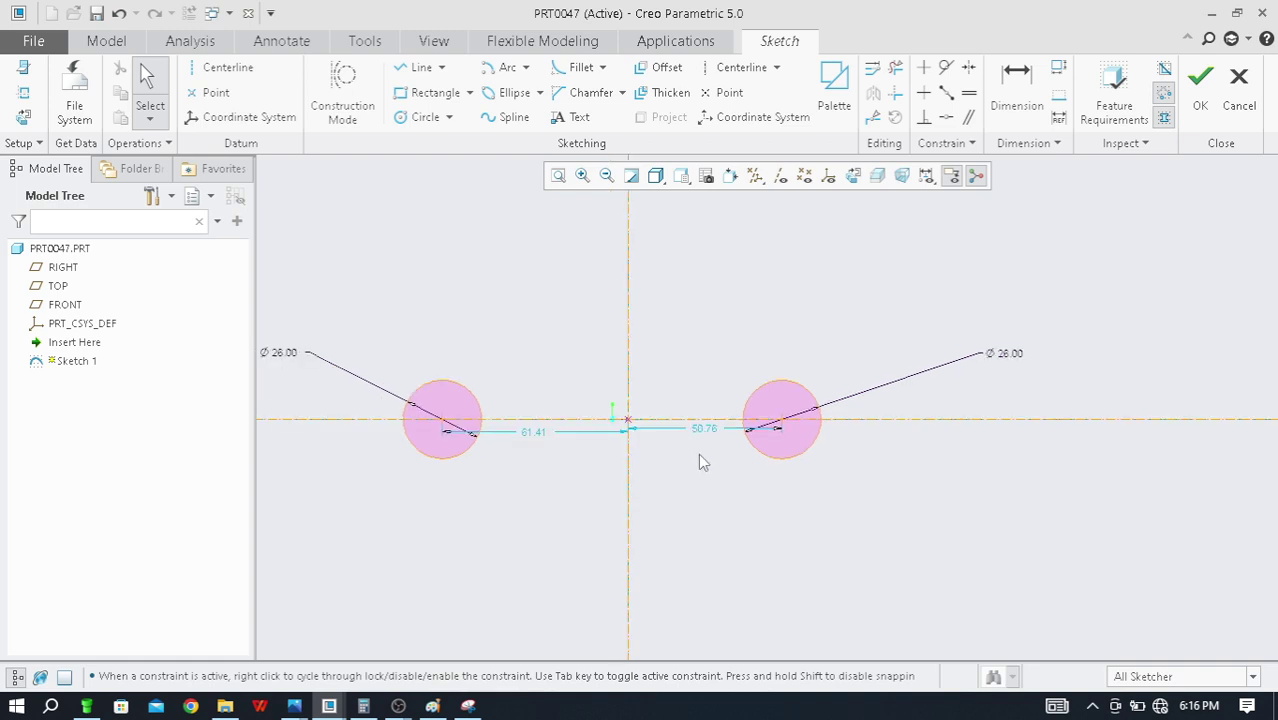
left_click(1017, 95)
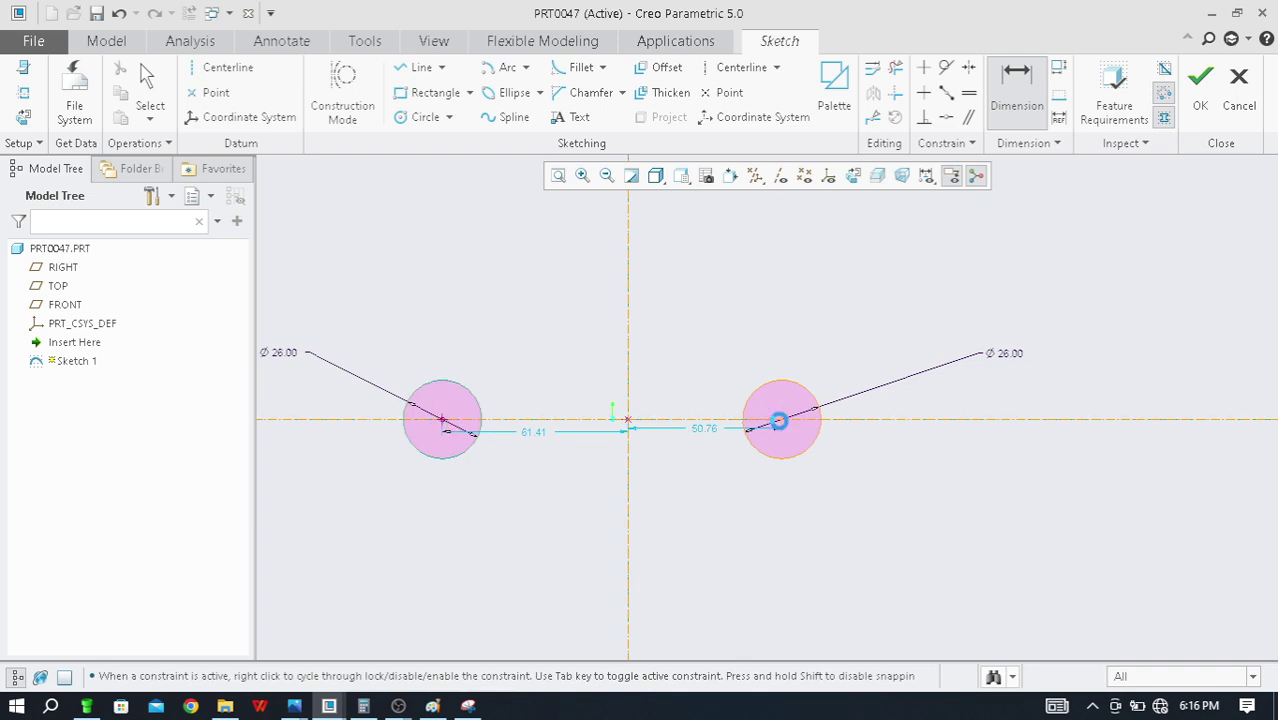
middle_click(600, 521)
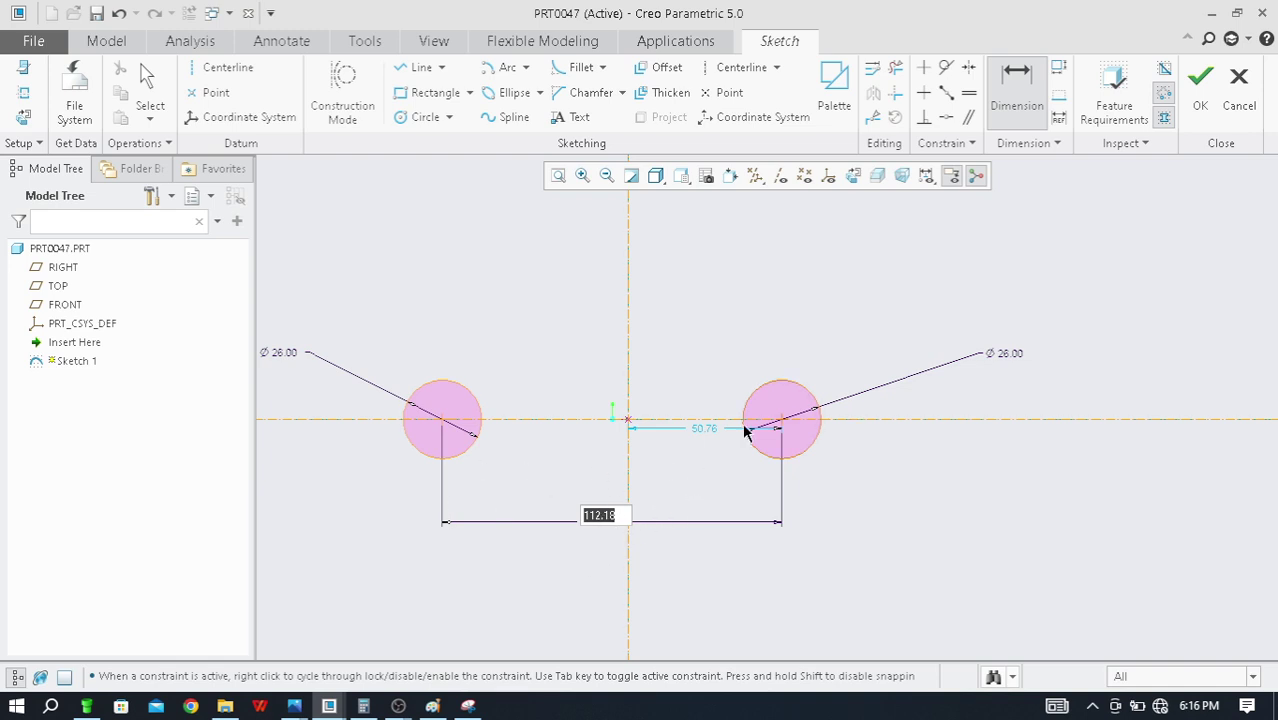
key("alt+Tab")
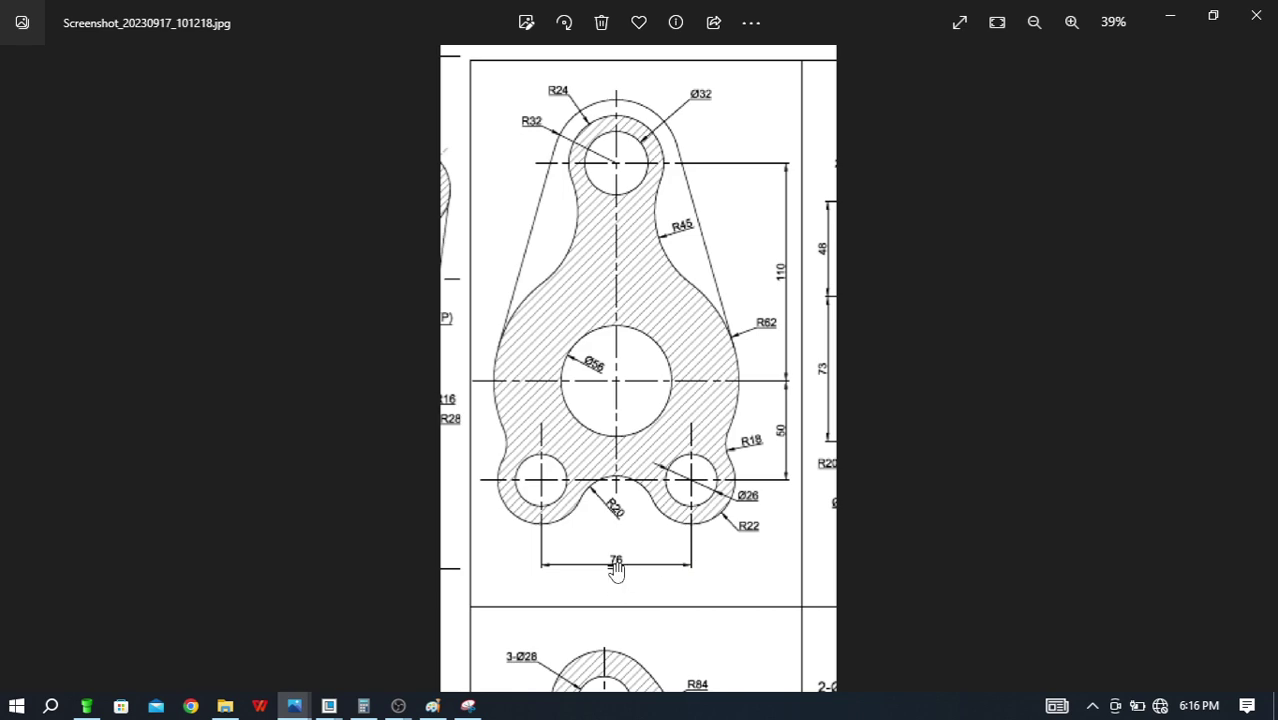
scroll(616, 580, "down", 2)
scroll(640, 570, "up", 4)
key("alt+Tab")
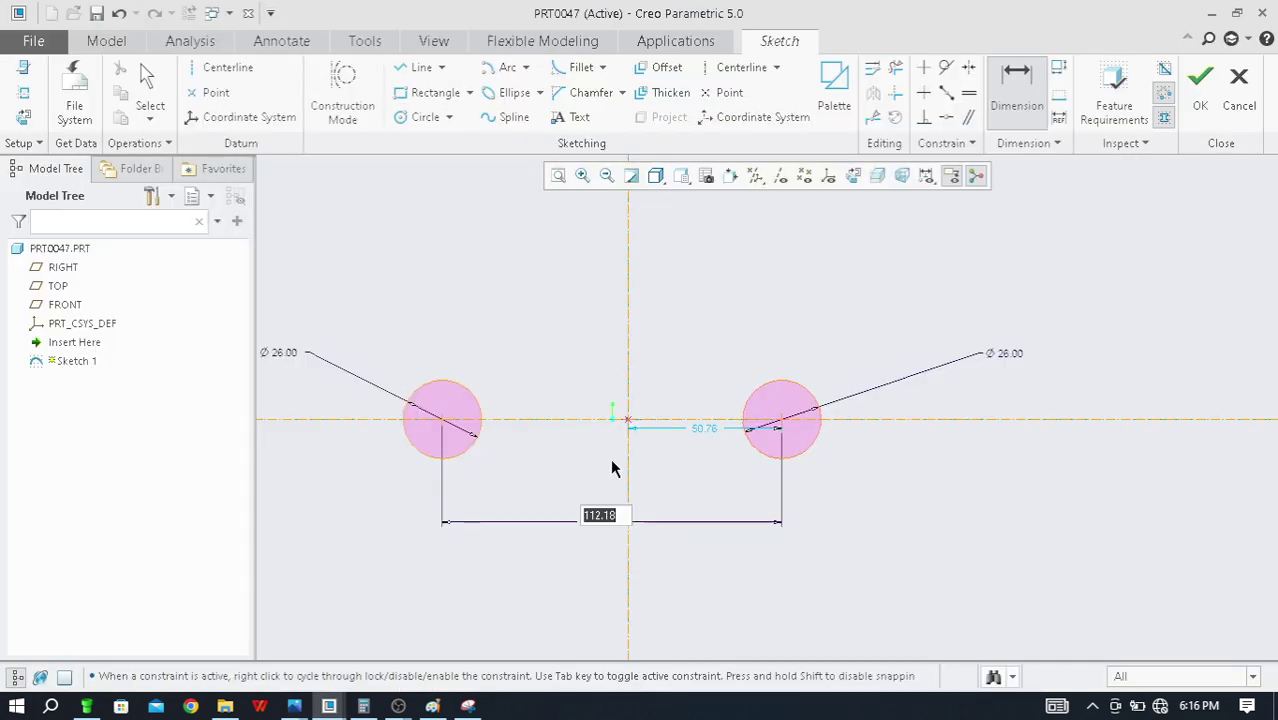
type("76")
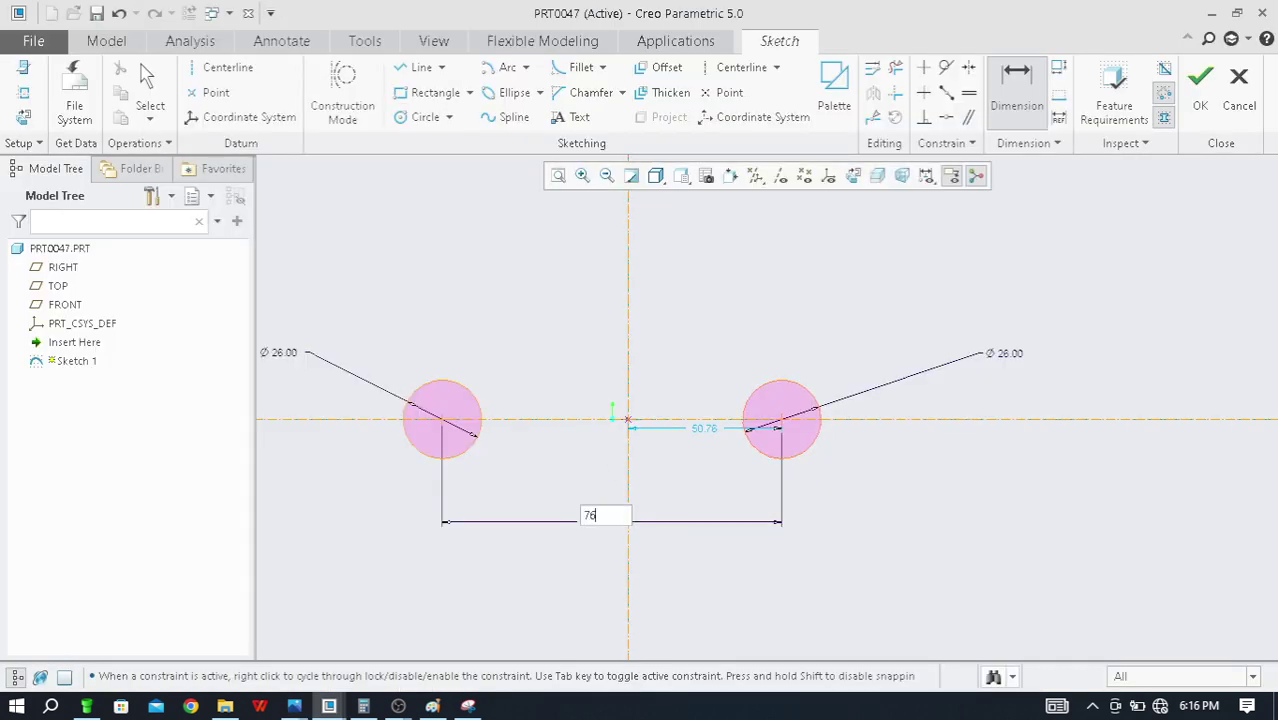
key("Return")
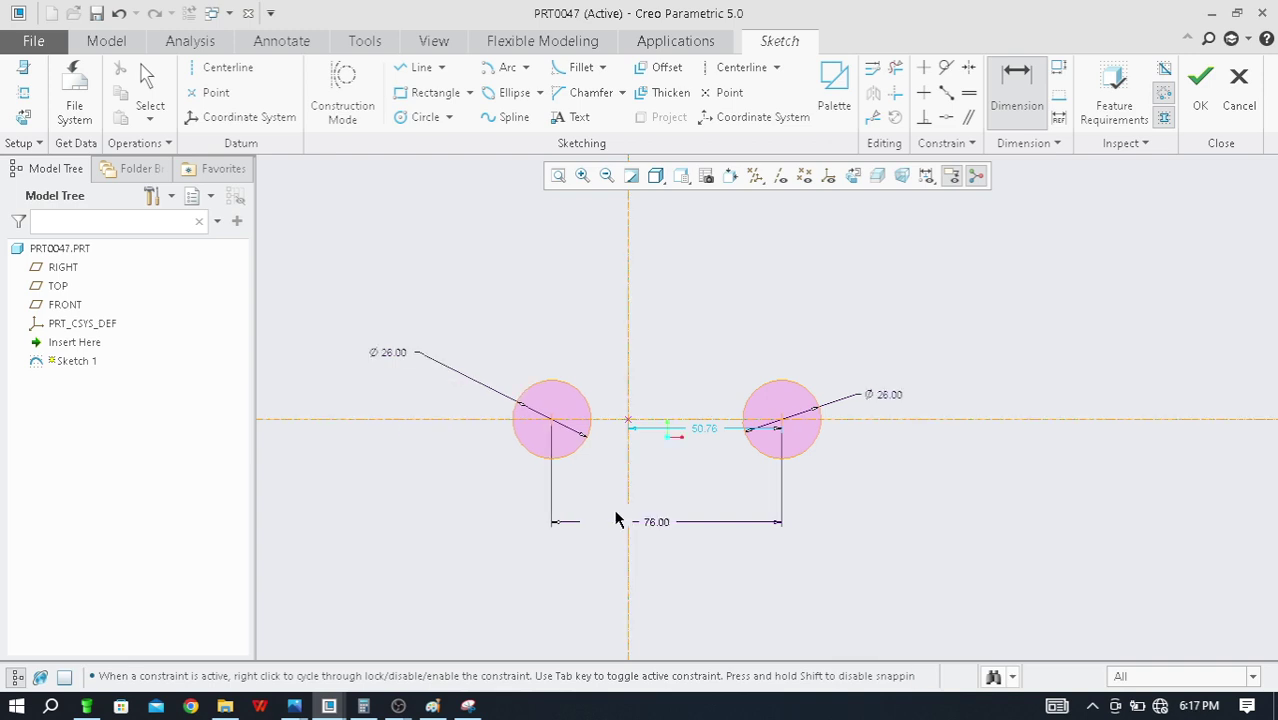
scroll(703, 430, "up", 2)
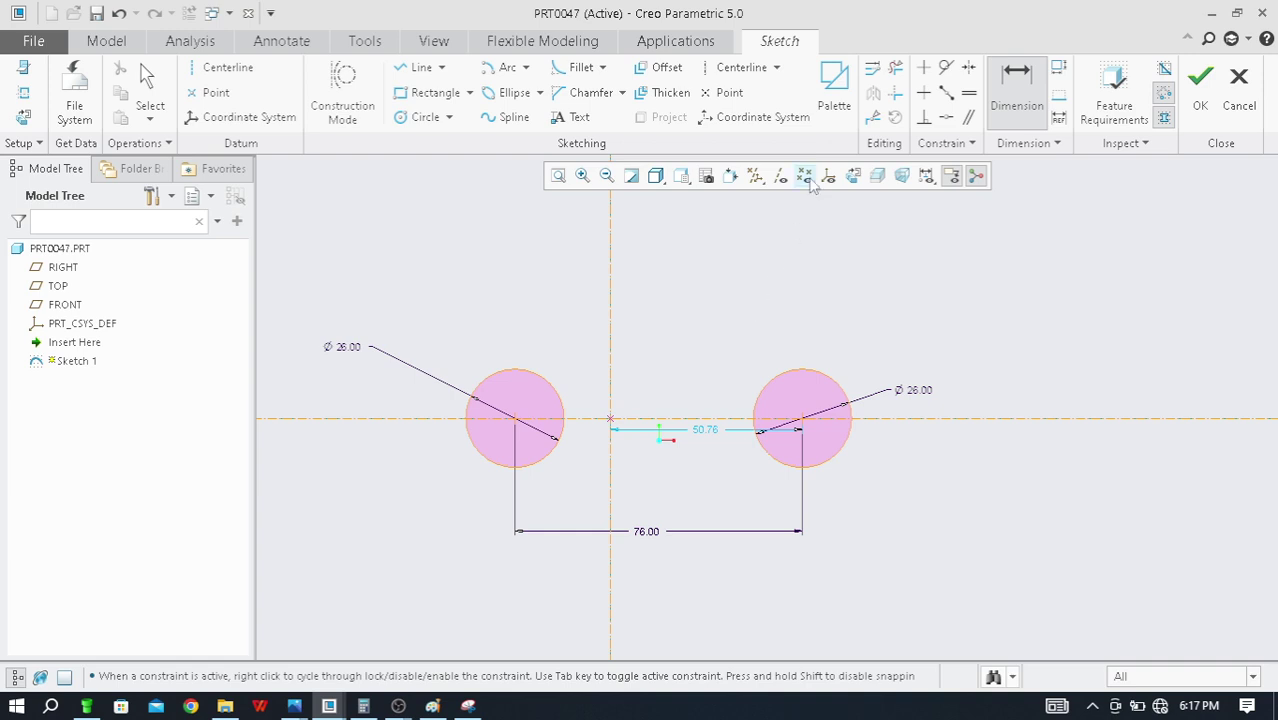
Constrain the two Ø26 circle centres symmetric about the vertical centerline
left_click(972, 69)
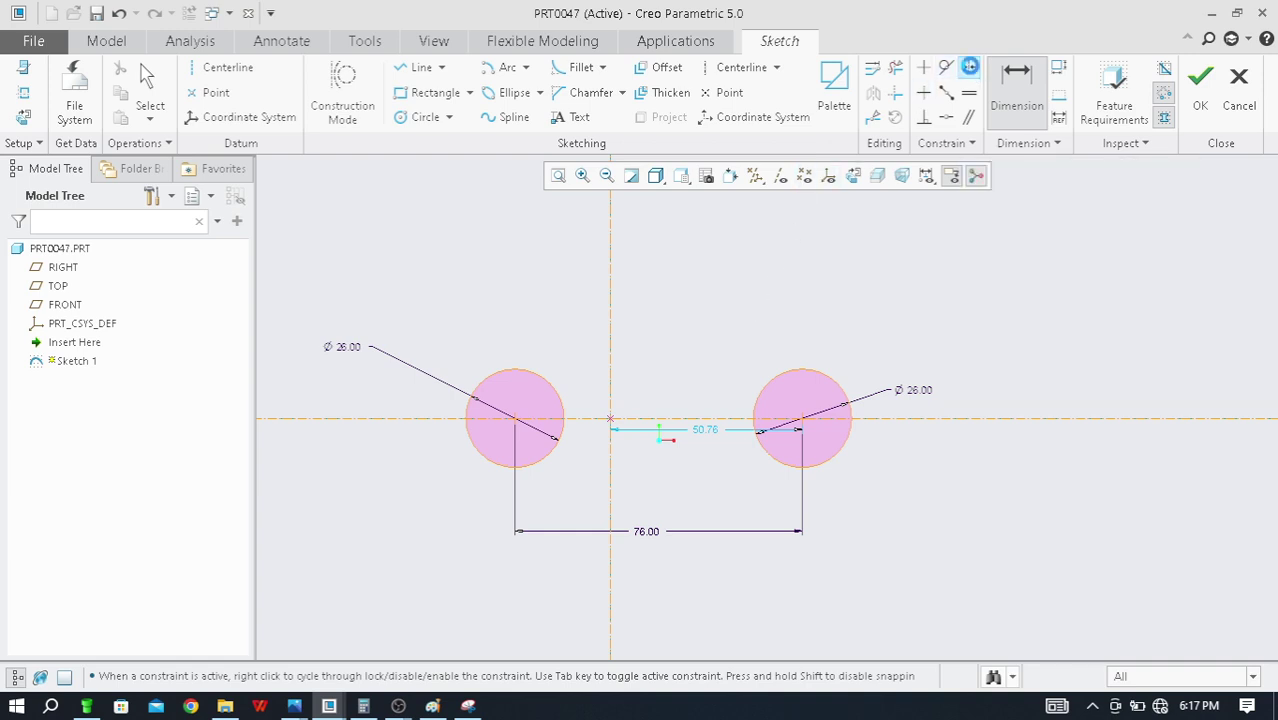
left_click(806, 421)
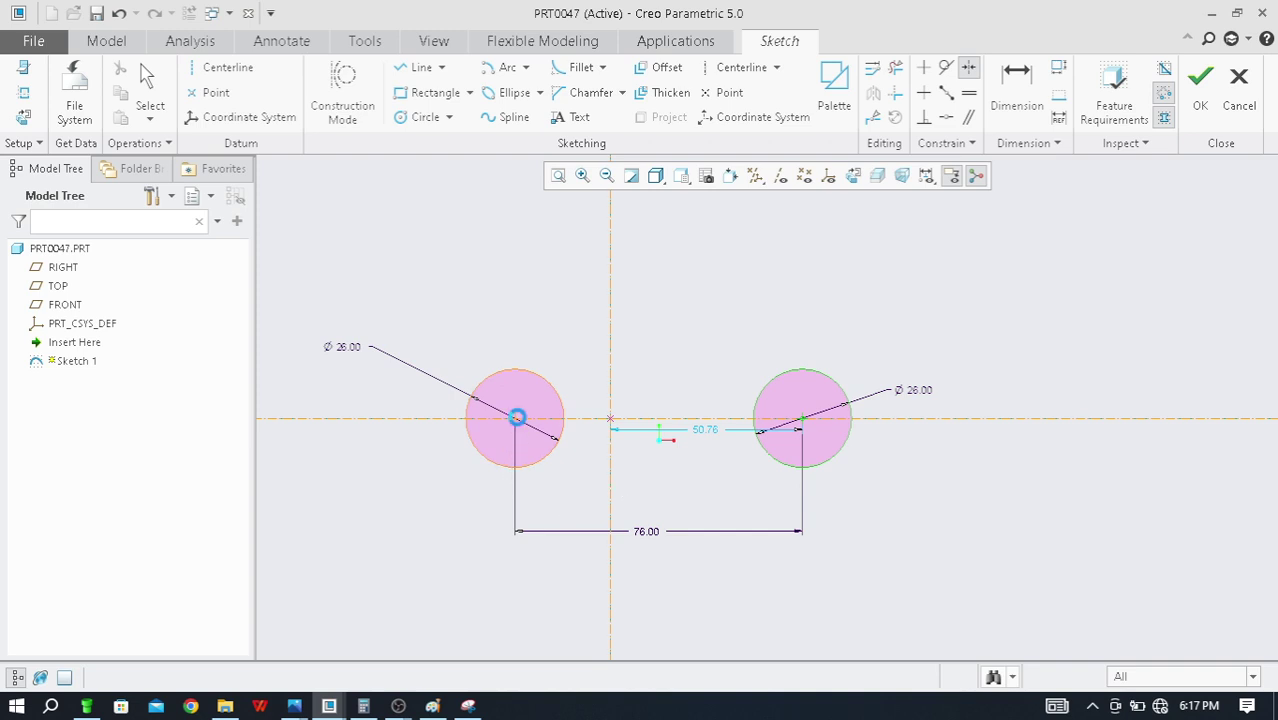
left_click(514, 419)
left_click(611, 346)
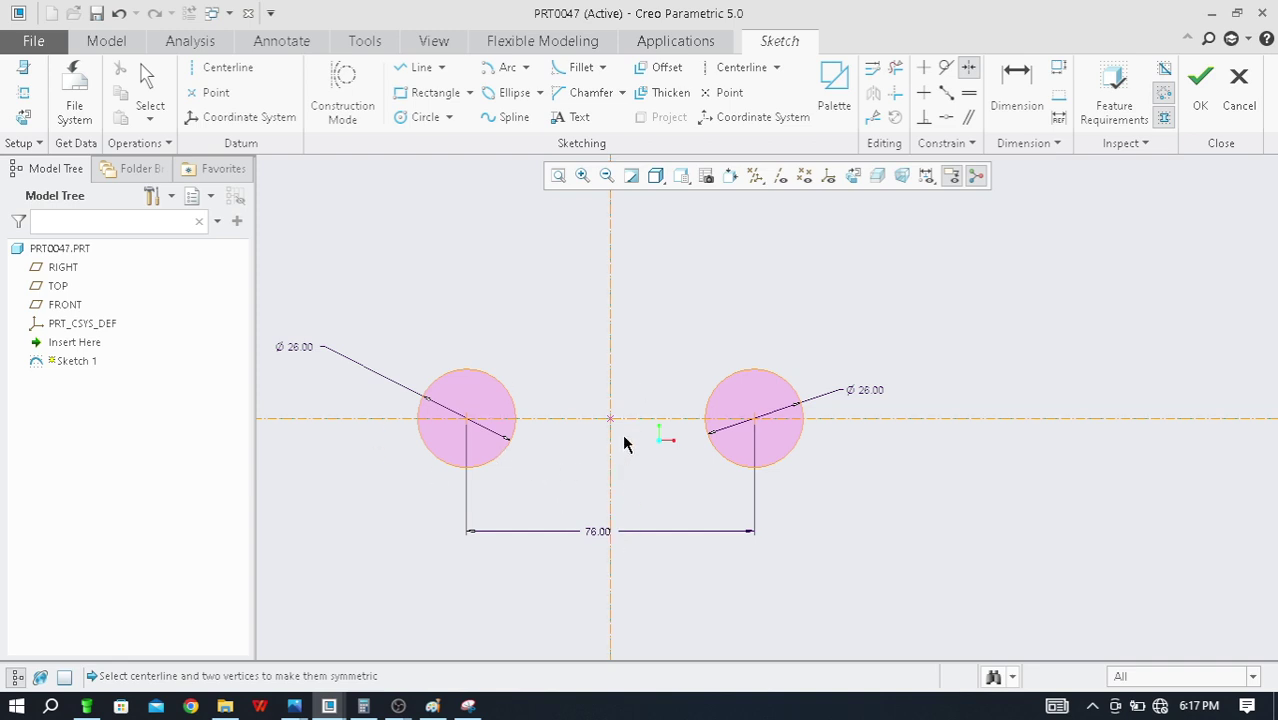
scroll(555, 529, "down", 3)
Zoom around the reference drawing's lower bosses in Photos, then return to Creo
key("alt+Tab")
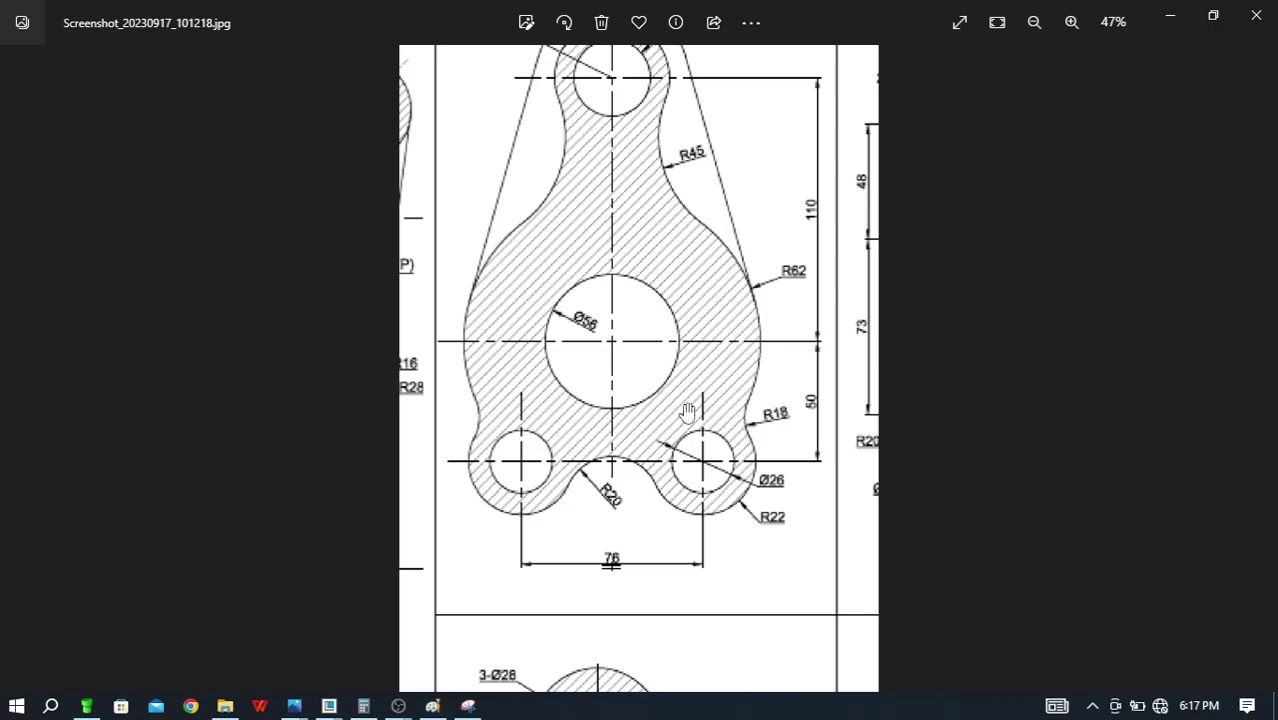
scroll(645, 553, "up", 2)
scroll(644, 555, "down", 2)
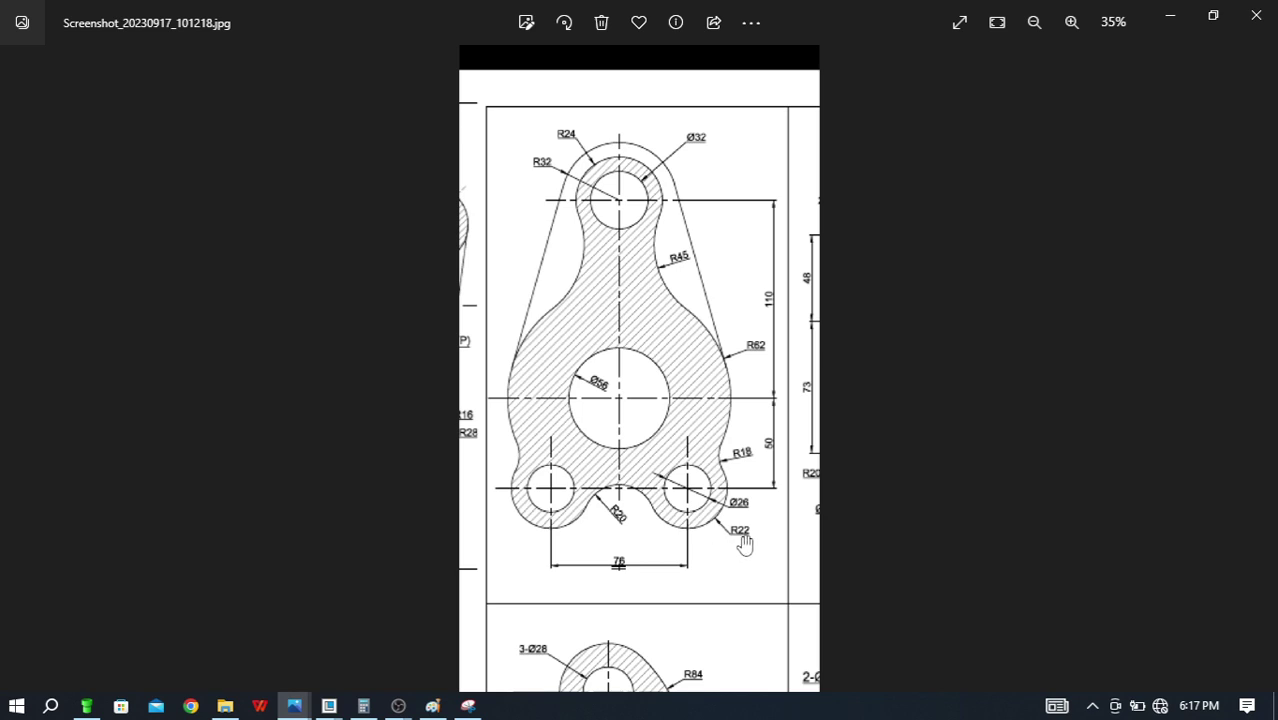
scroll(744, 543, "down", 2)
scroll(712, 542, "up", 3)
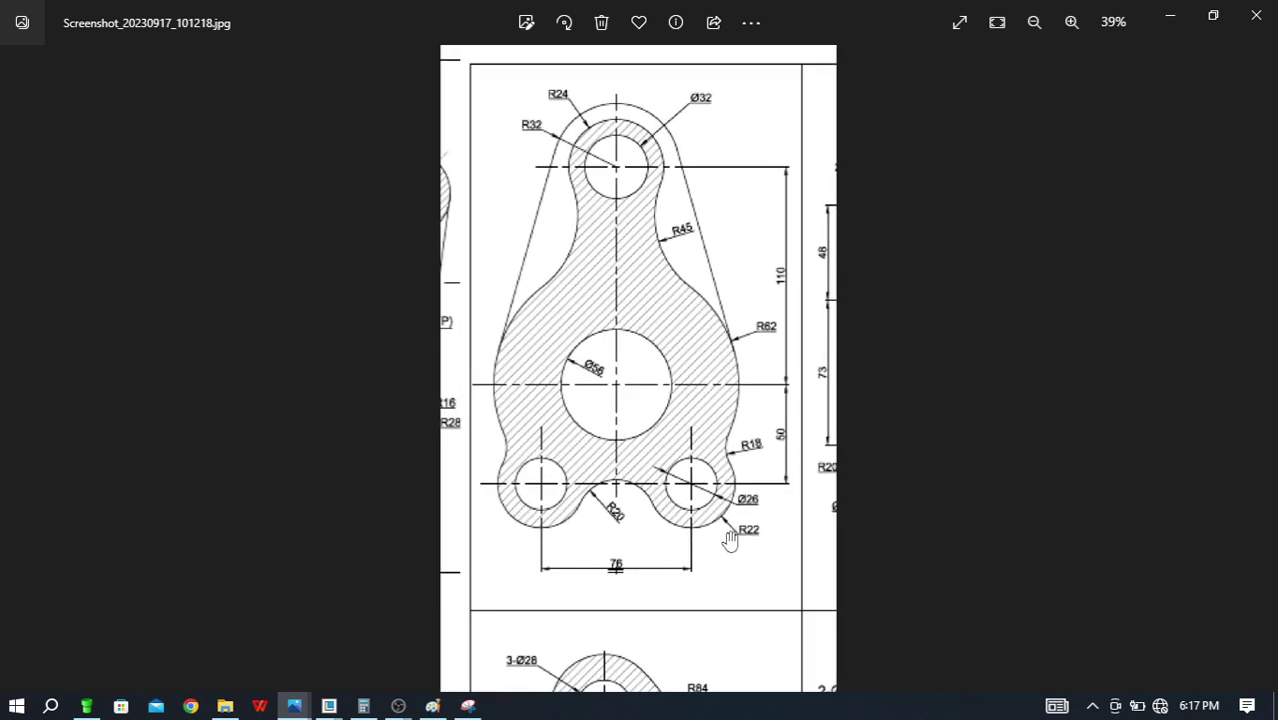
key("alt+Tab")
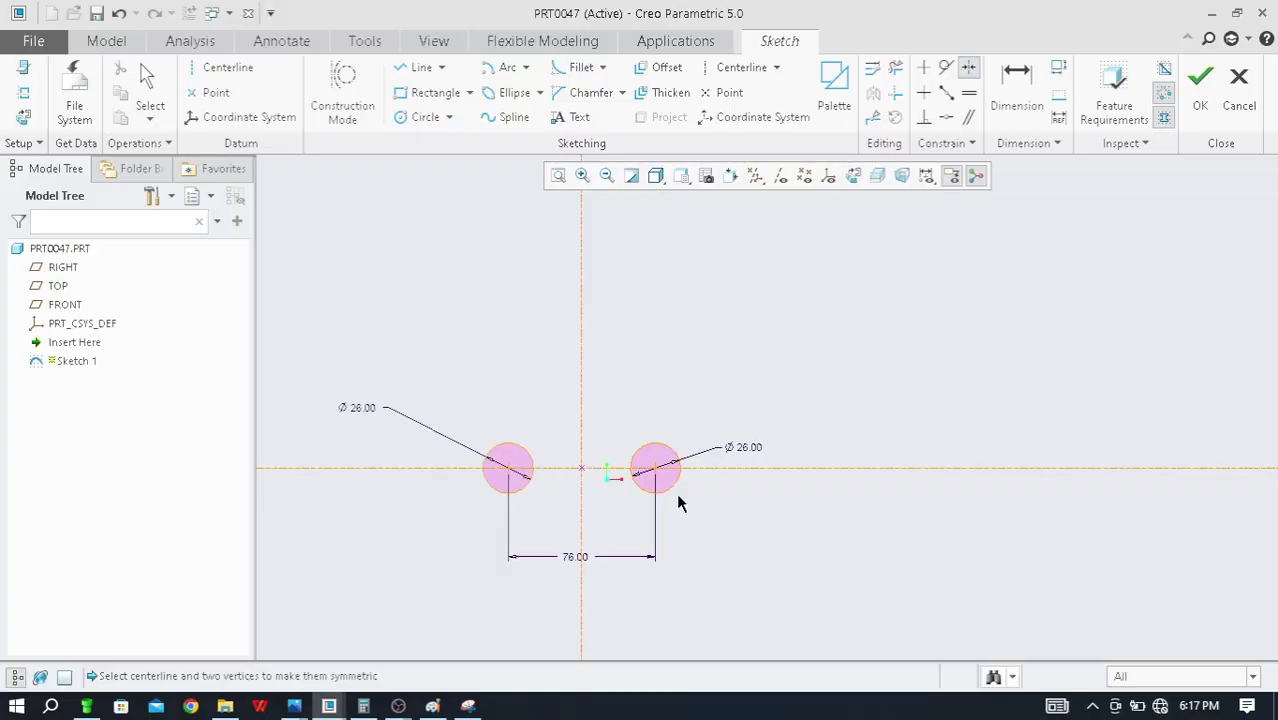
Draw a larger circle concentric with the left Ø26 circle
left_click(425, 117)
left_click(508, 468)
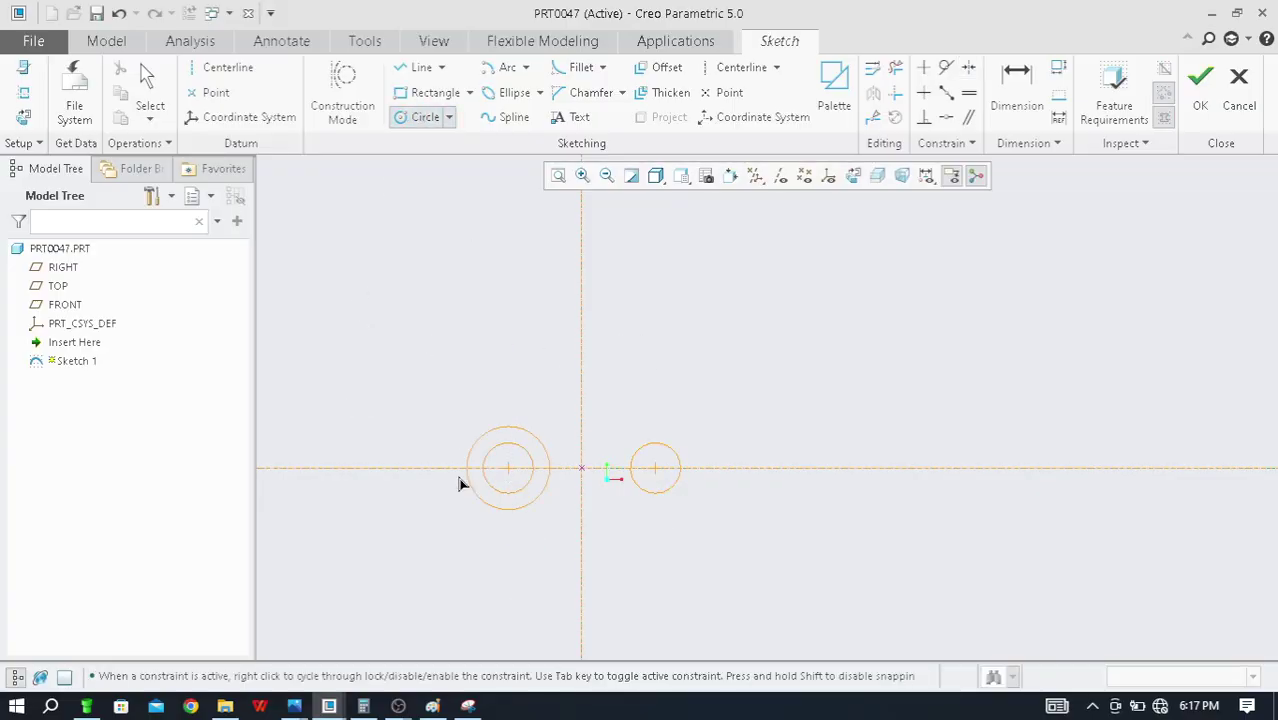
left_click(455, 475)
middle_click(413, 414)
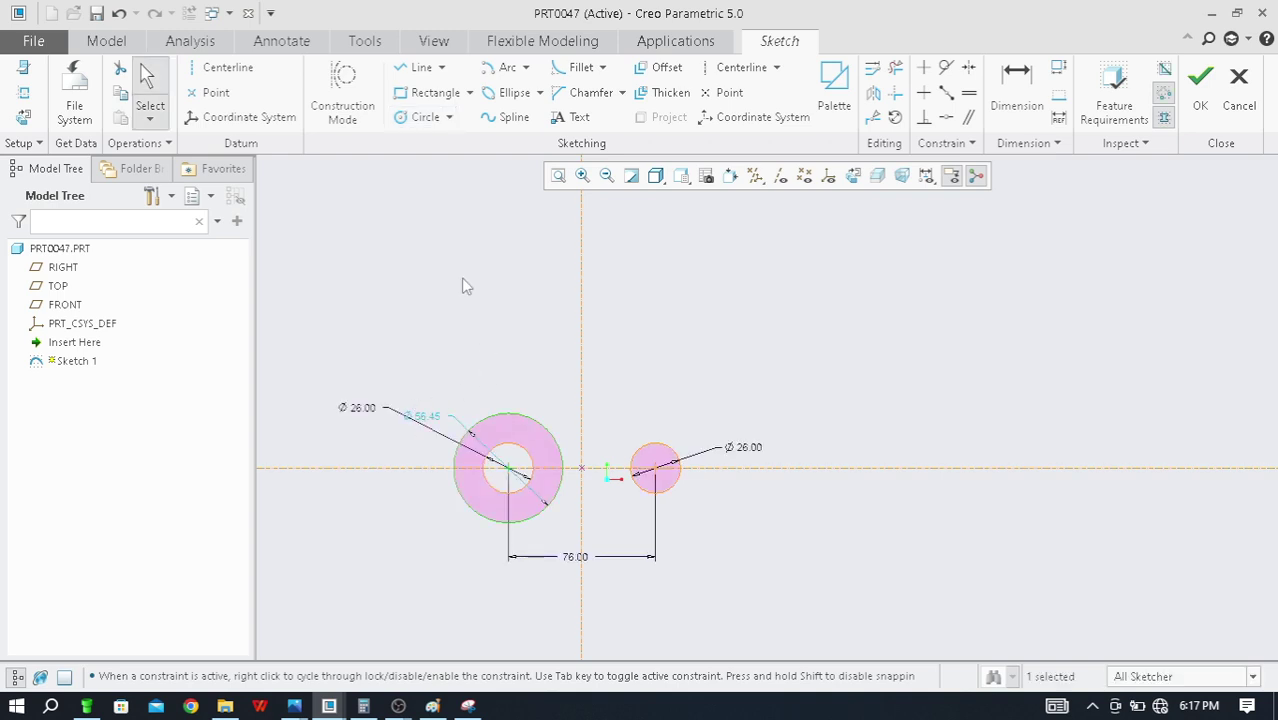
Draw a larger concentric circle around the right Ø26 circle
left_click(421, 124)
left_click(655, 468)
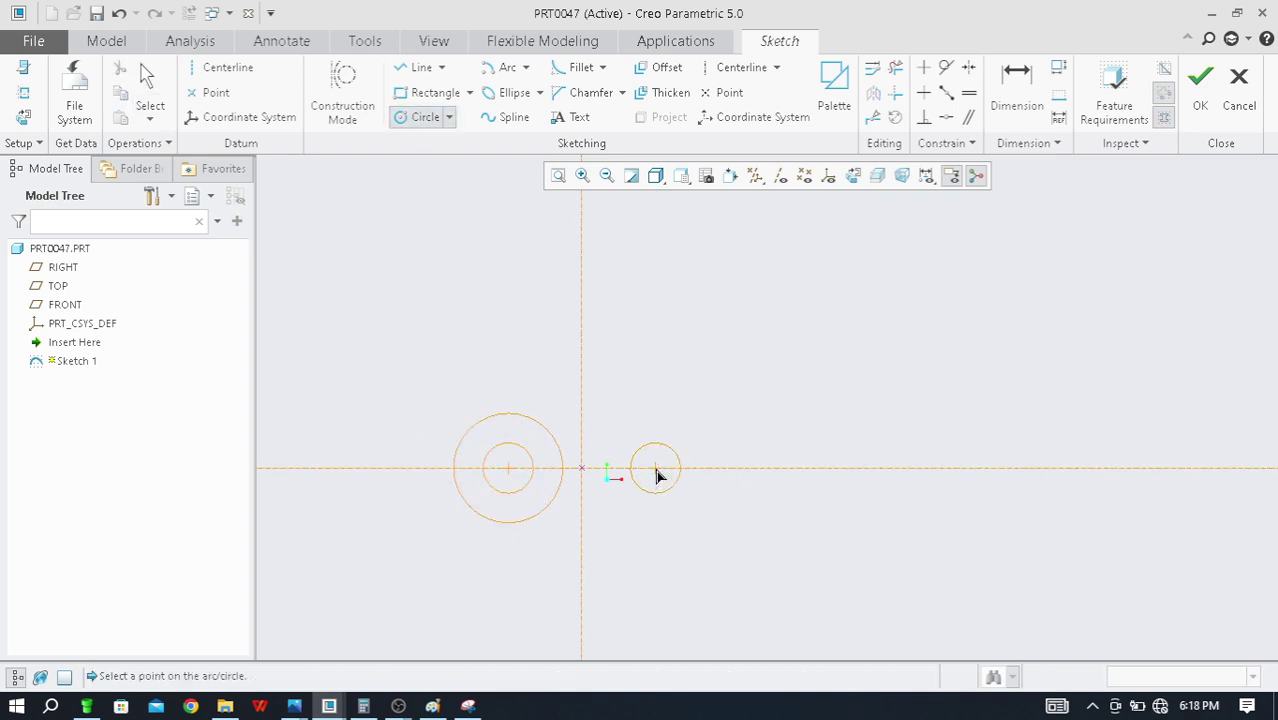
left_click(692, 428)
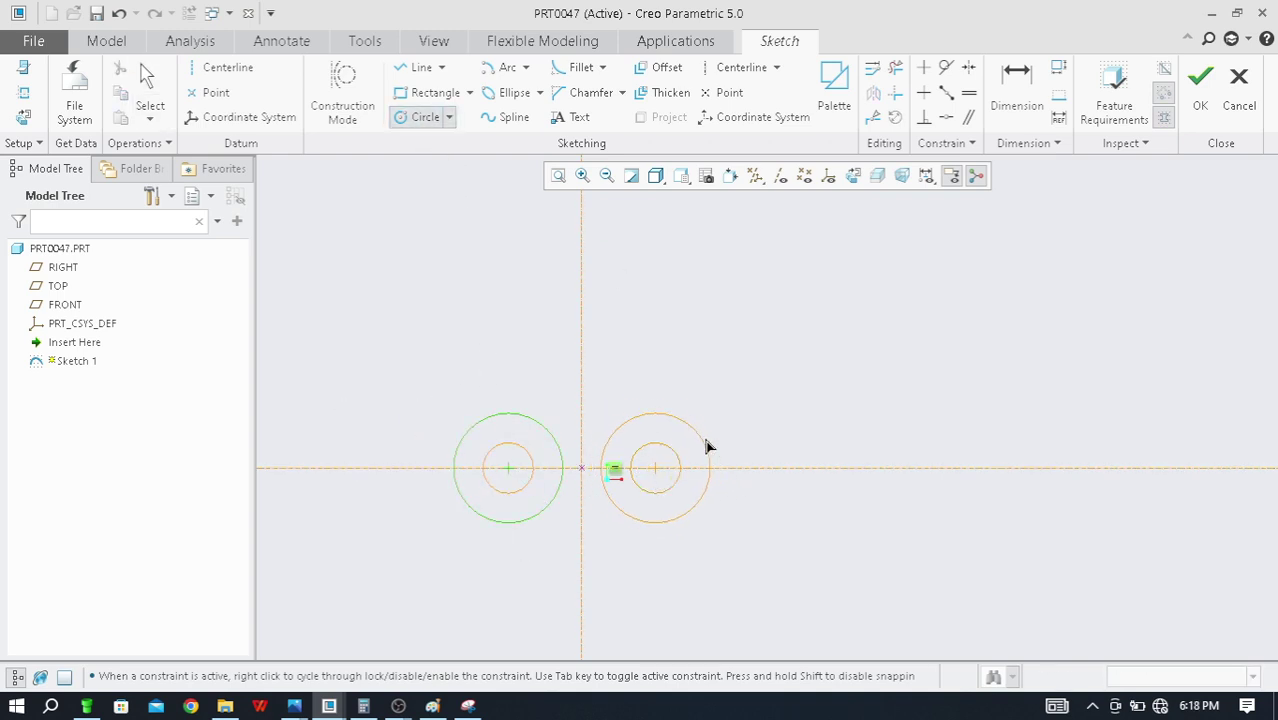
left_click(706, 442)
middle_click(840, 416)
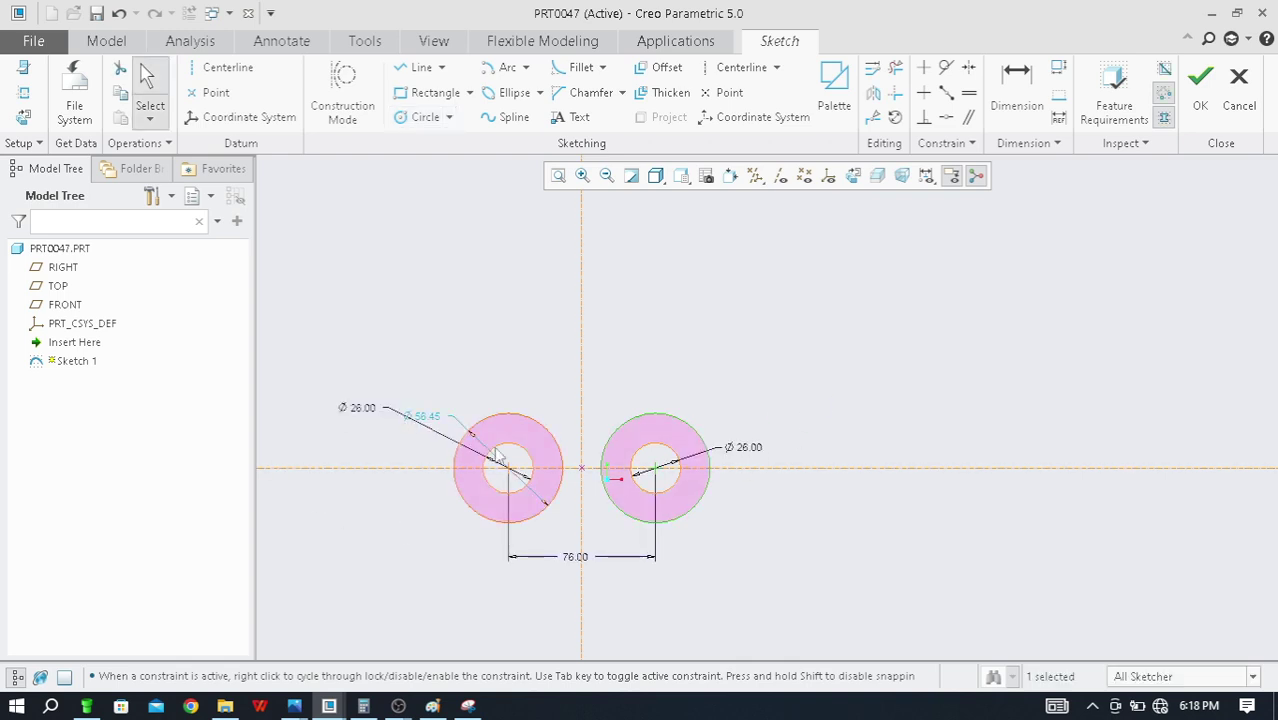
scroll(650, 438, "up", 2)
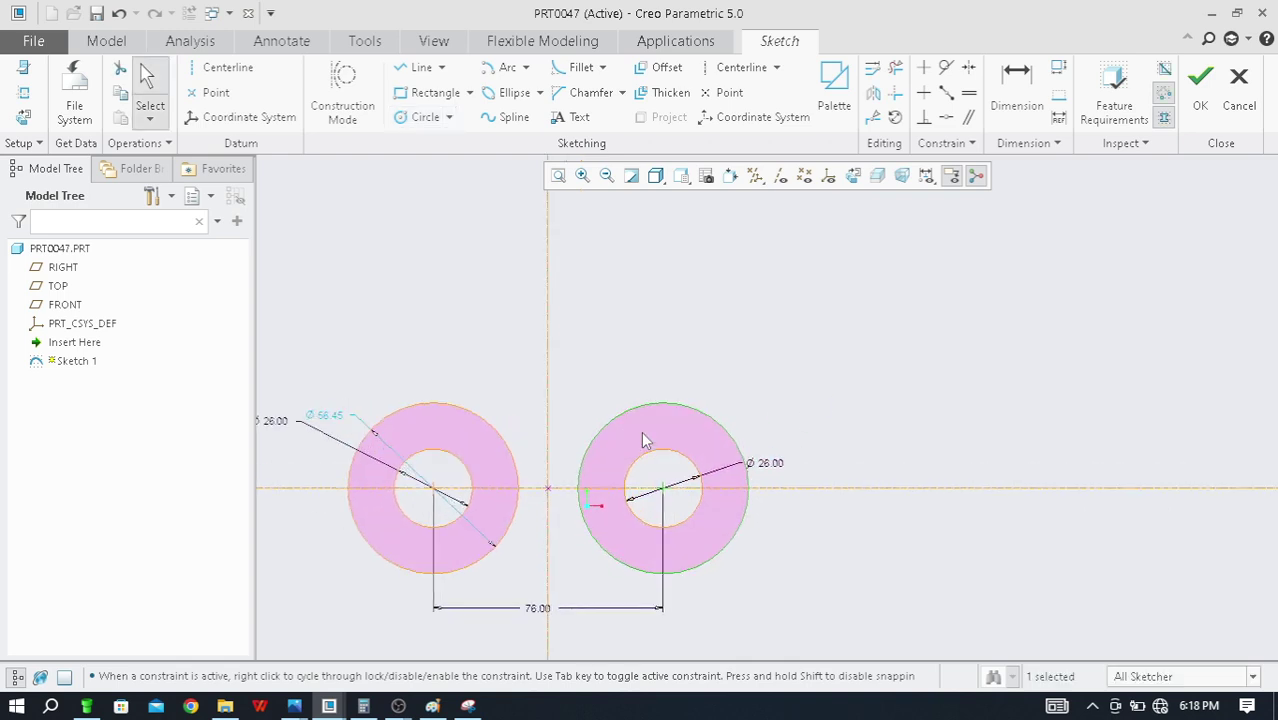
scroll(667, 435, "down", 1)
scroll(667, 435, "up", 2)
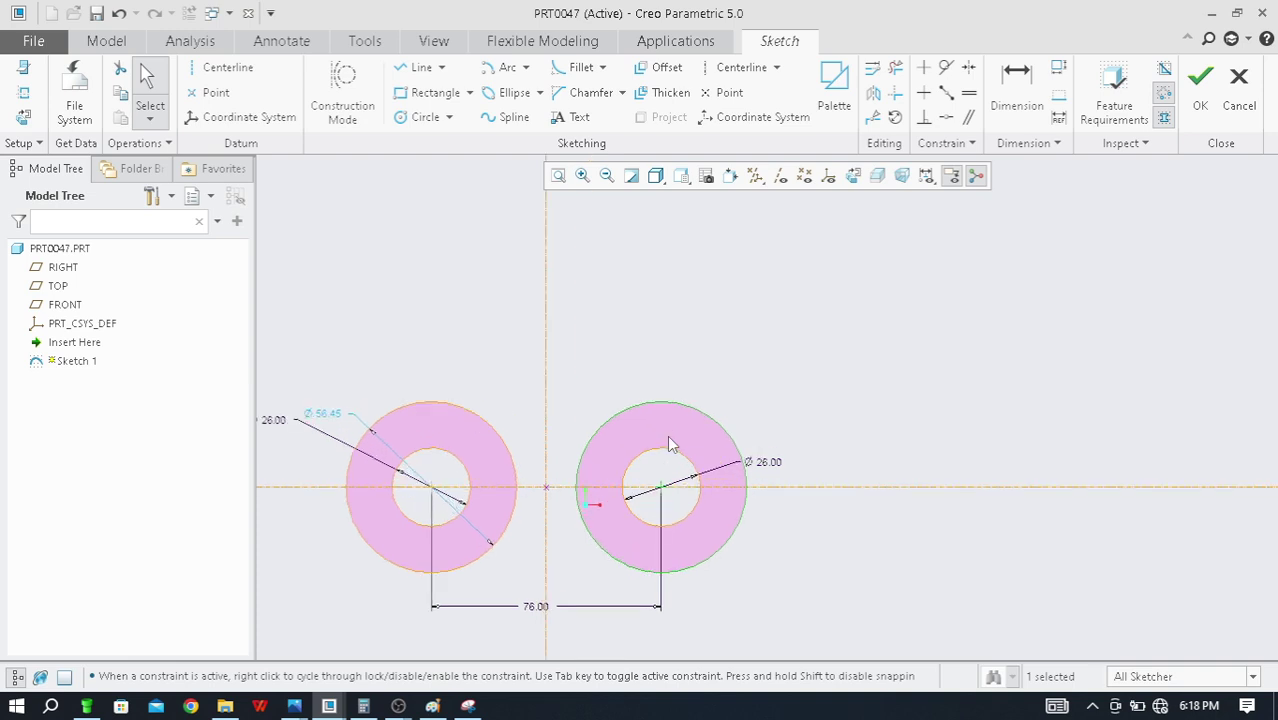
scroll(703, 404, "down", 1)
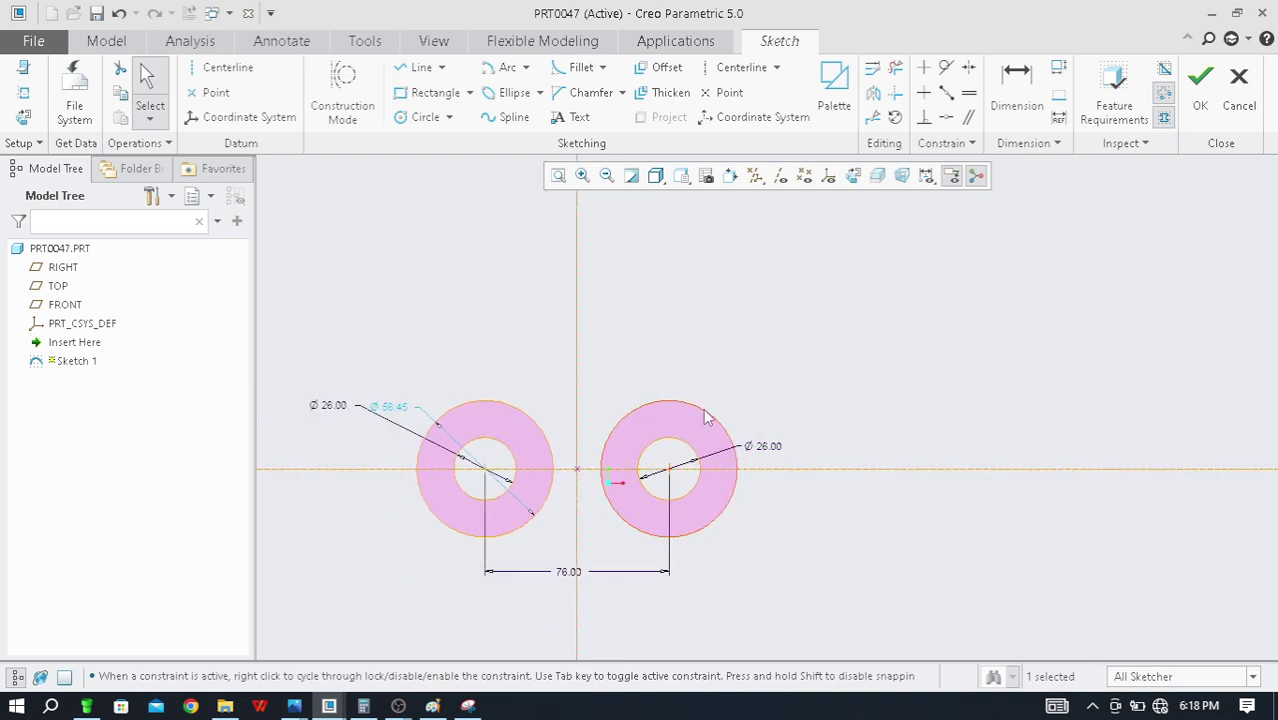
Delete the right outer circle and start redrawing it centred on the right Ø26 circle
left_click(687, 412)
key("Delete")
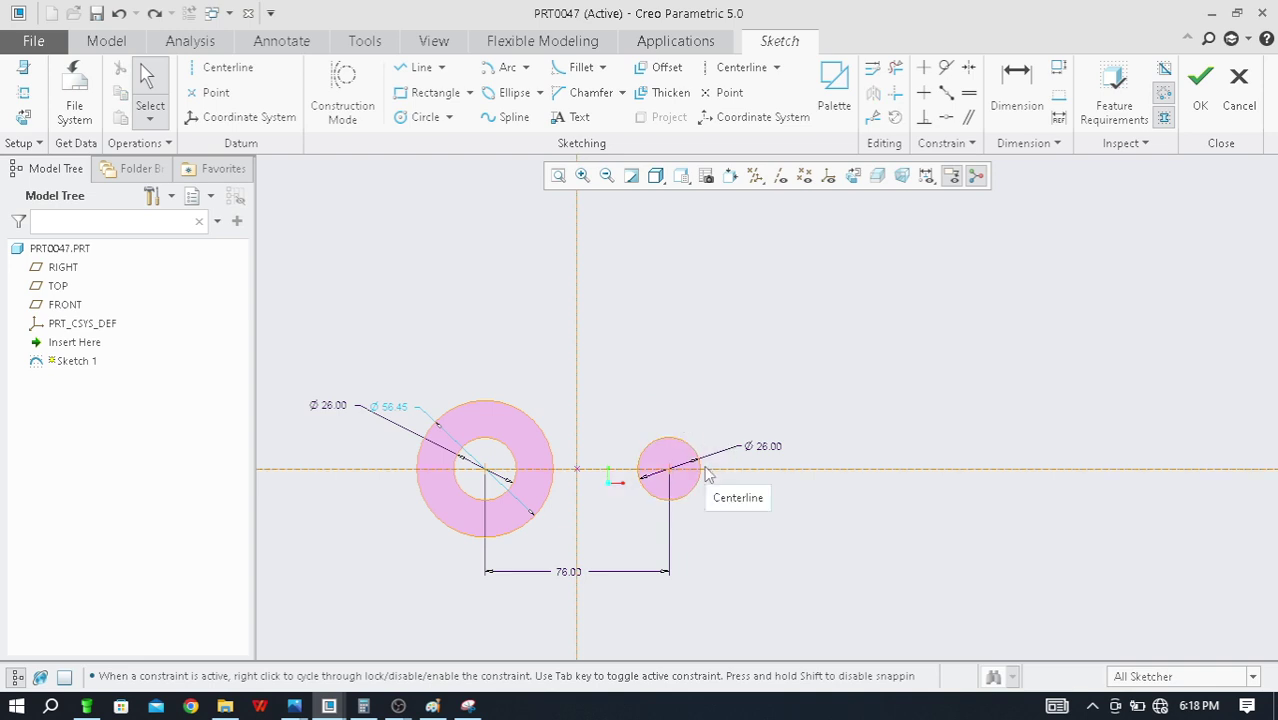
left_click(416, 118)
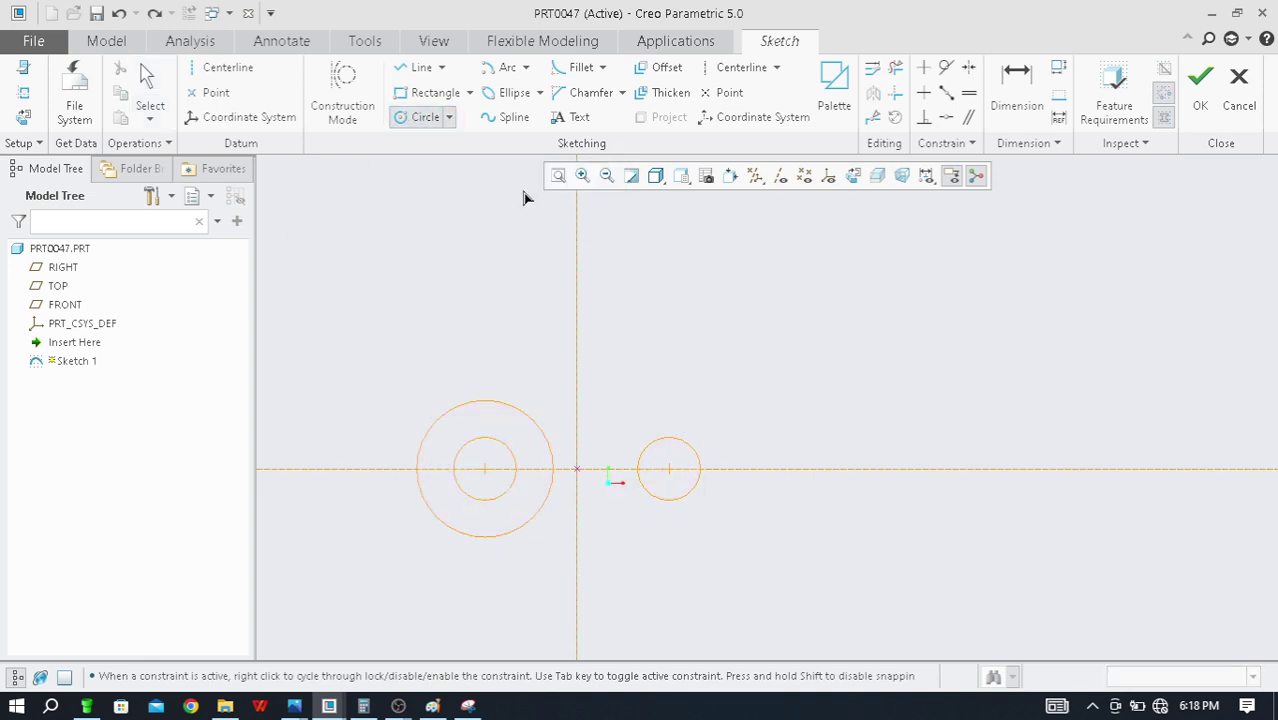
left_click(670, 469)
Finish the circles and set the right outer circle's diameter to 44
left_click(697, 402)
middle_click(874, 350)
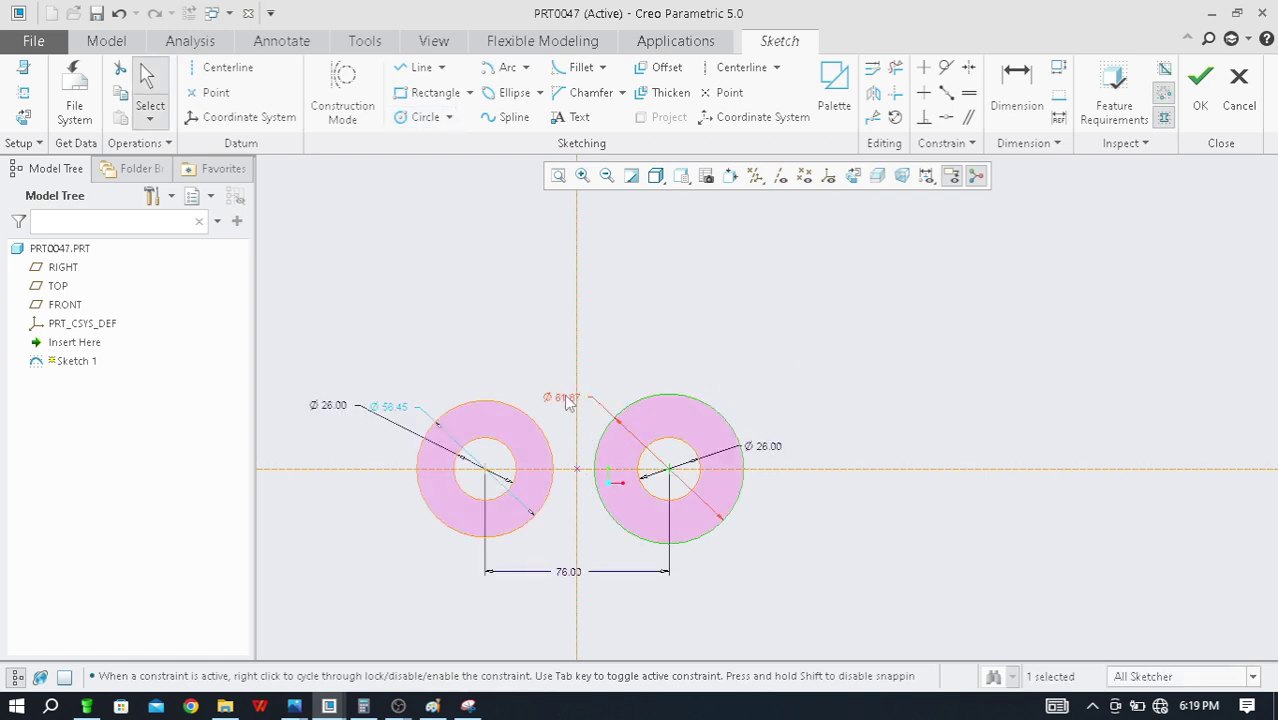
left_click_drag(567, 401, 882, 361)
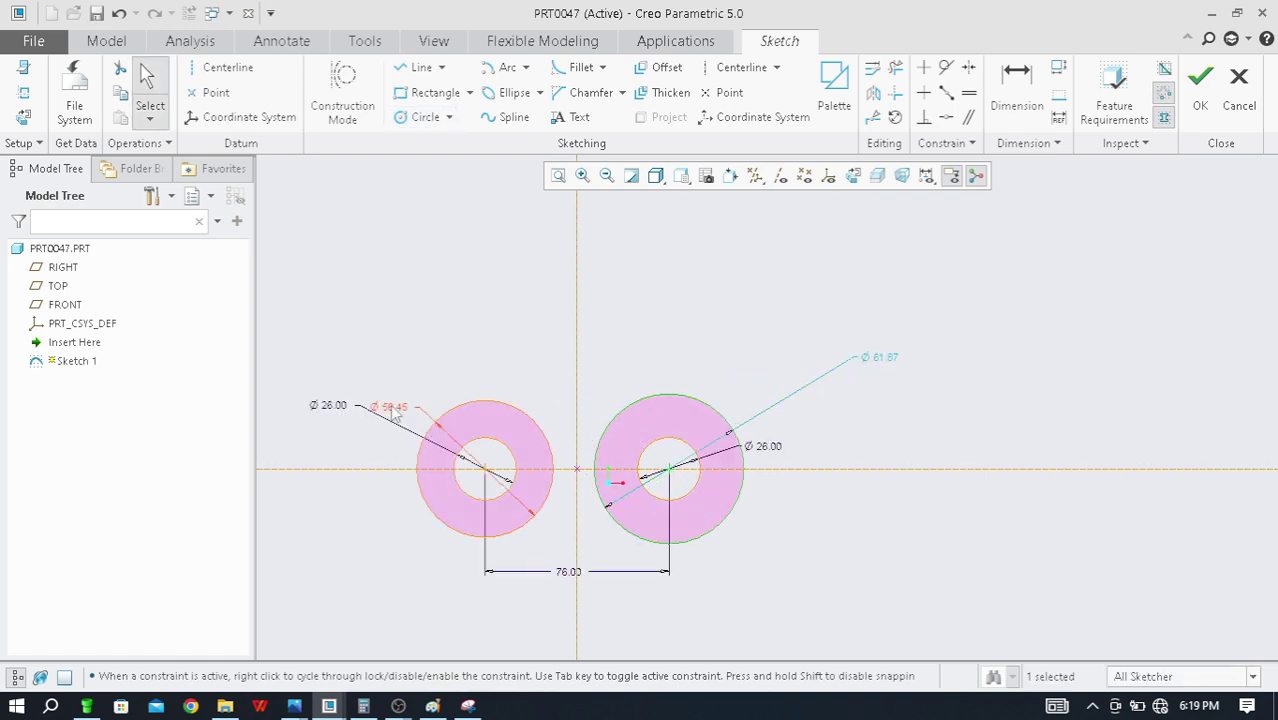
left_click_drag(395, 413, 322, 346)
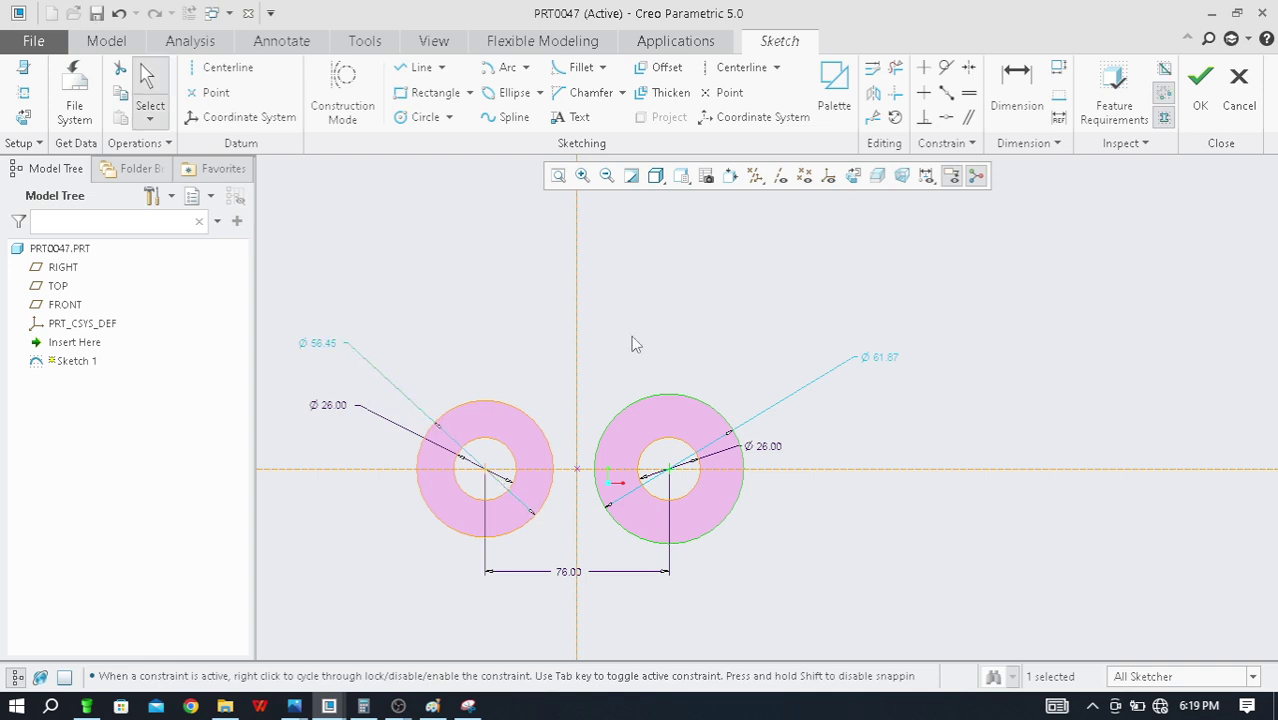
double_click(884, 361)
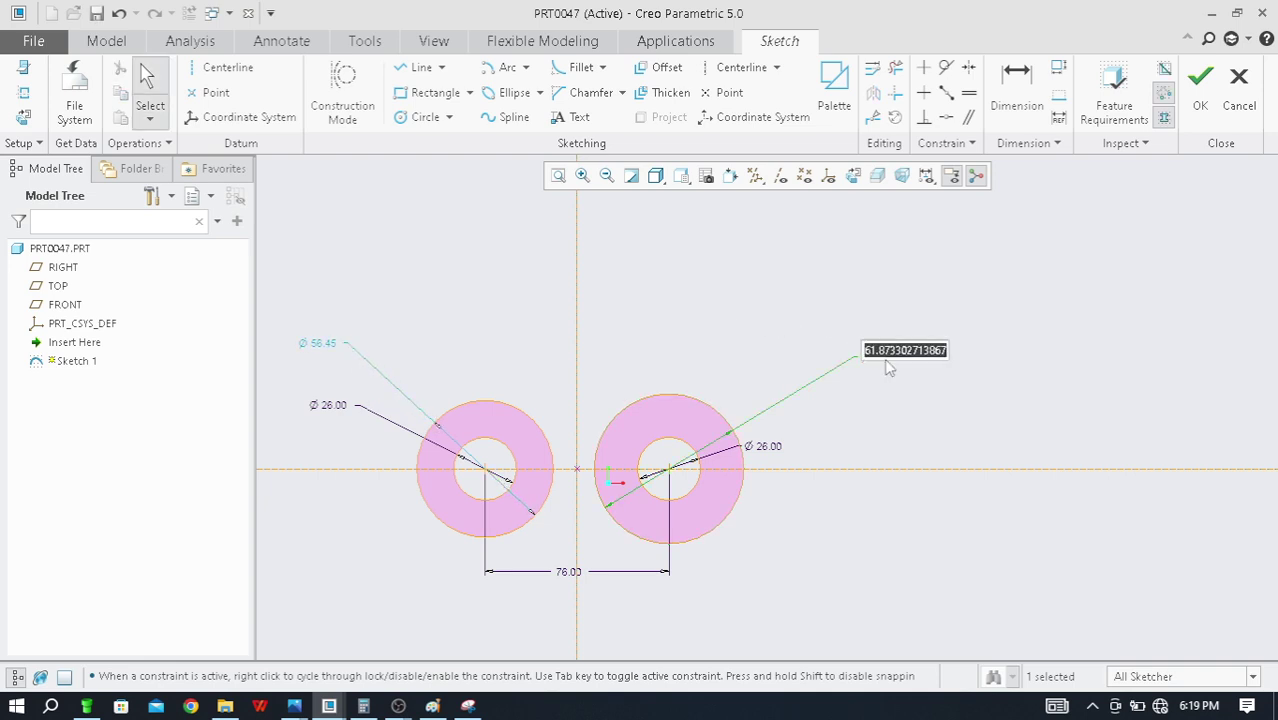
key("alt+Tab")
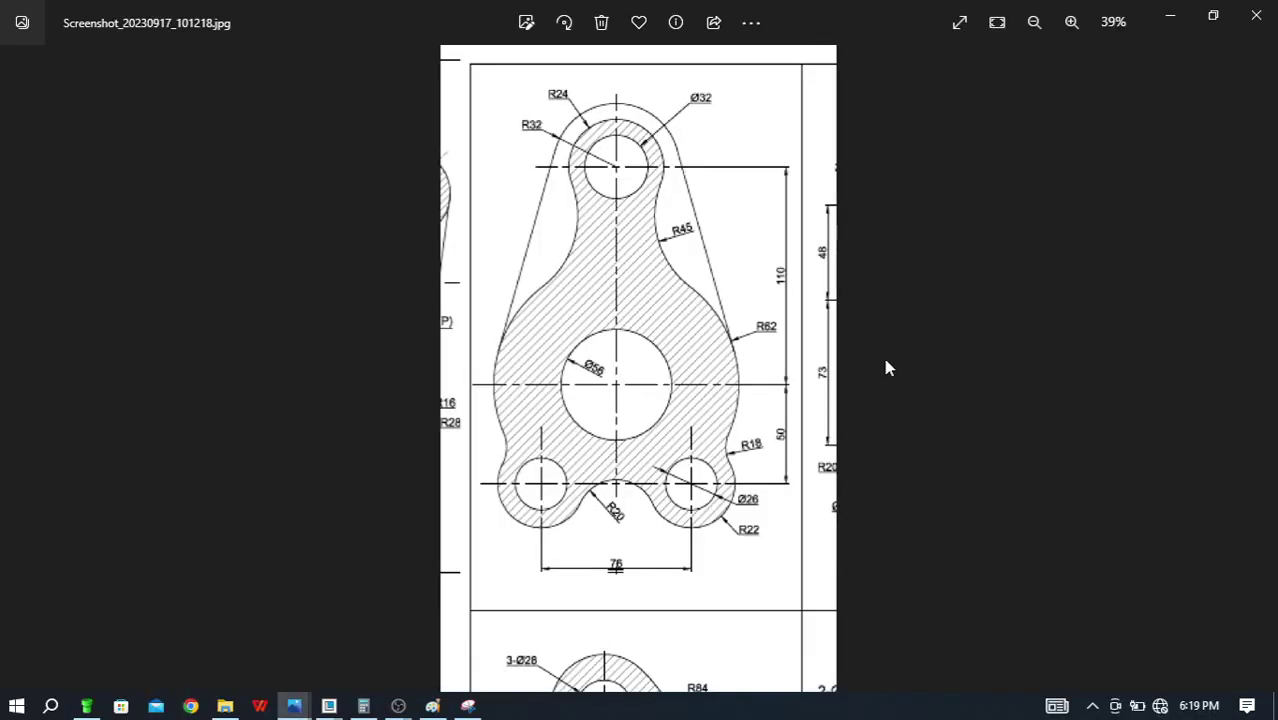
key("alt+Tab")
type("44")
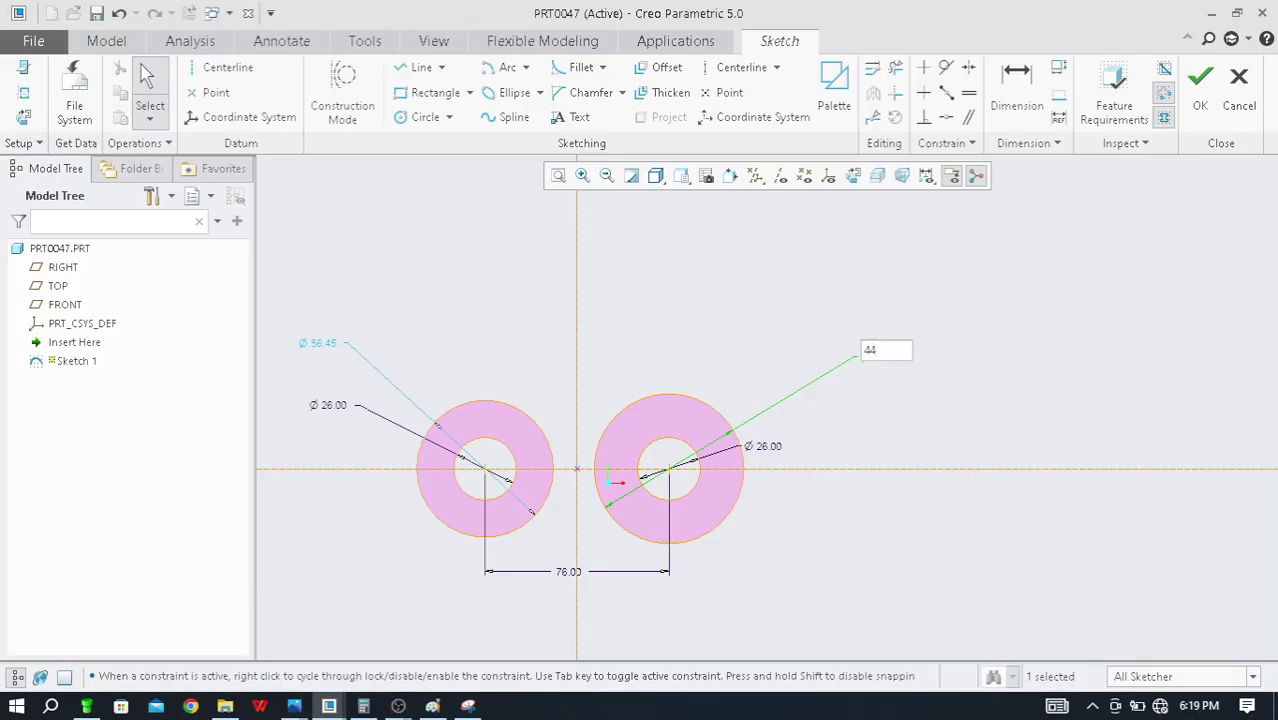
key("Return")
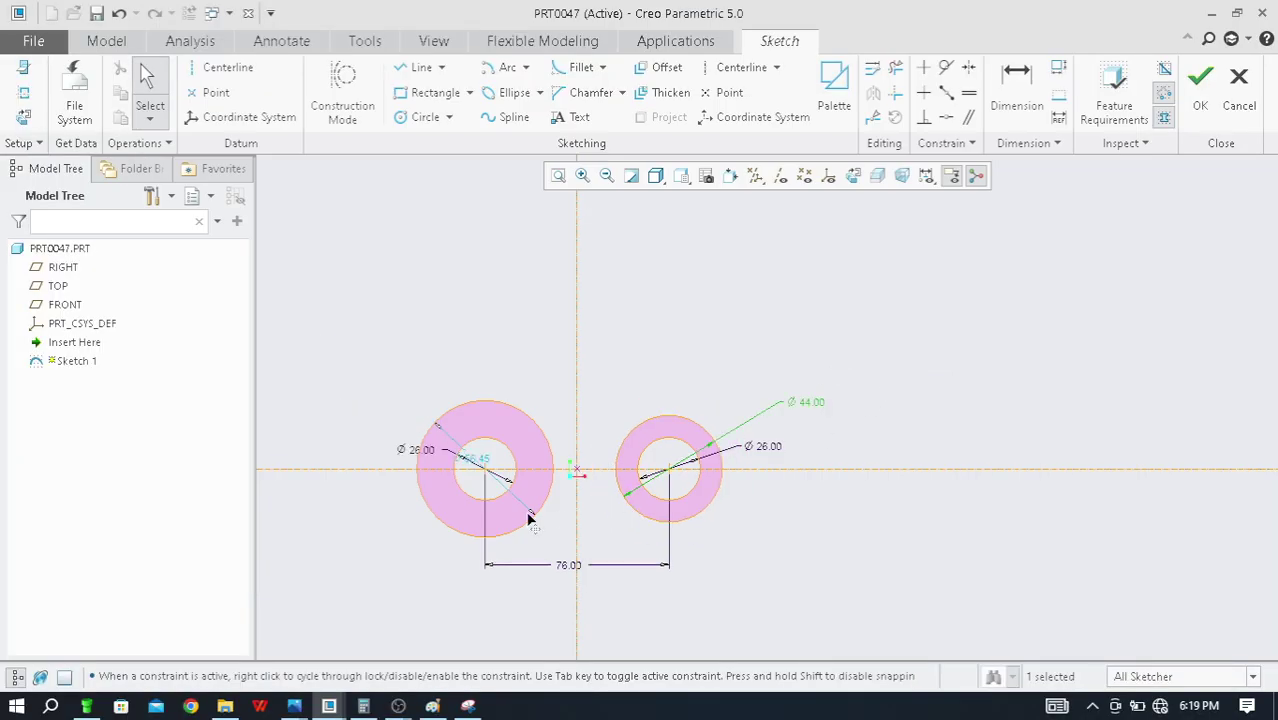
Set the left outer circle's diameter to 44 too, then bring up the reference drawing
scroll(552, 462, "up", 1)
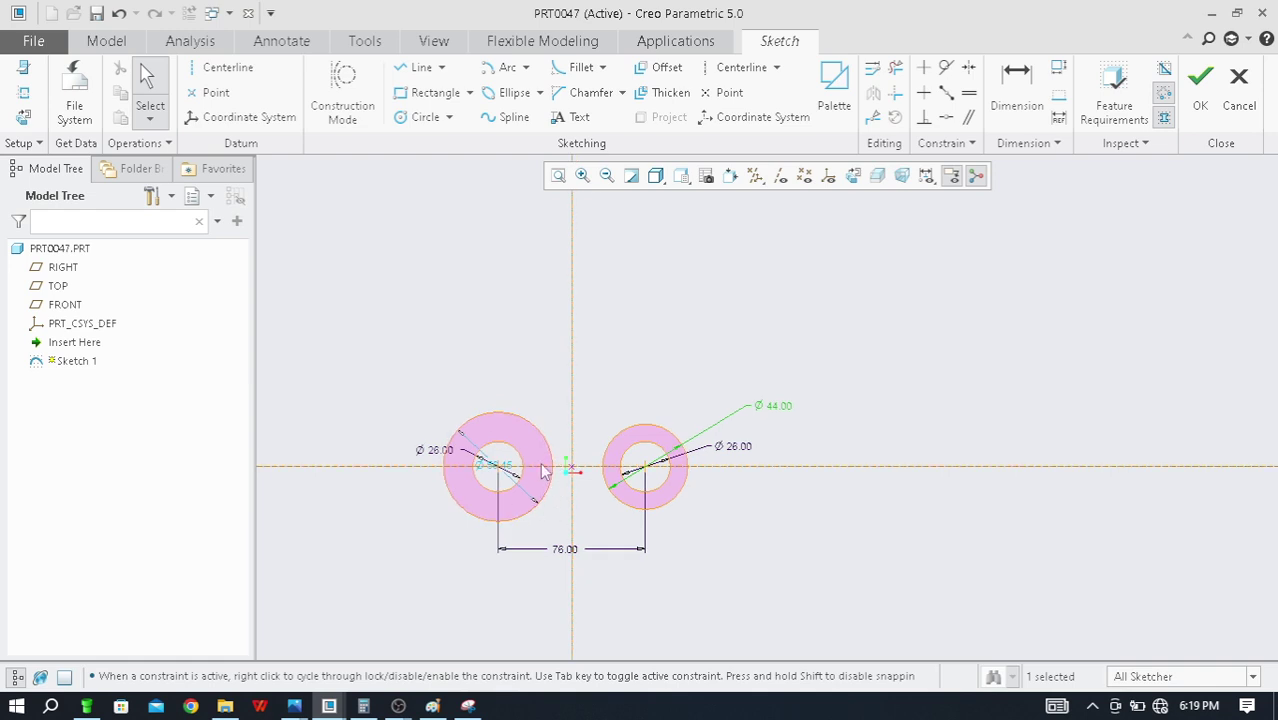
scroll(542, 472, "up", 1)
scroll(499, 446, "down", 2)
scroll(576, 488, "up", 1)
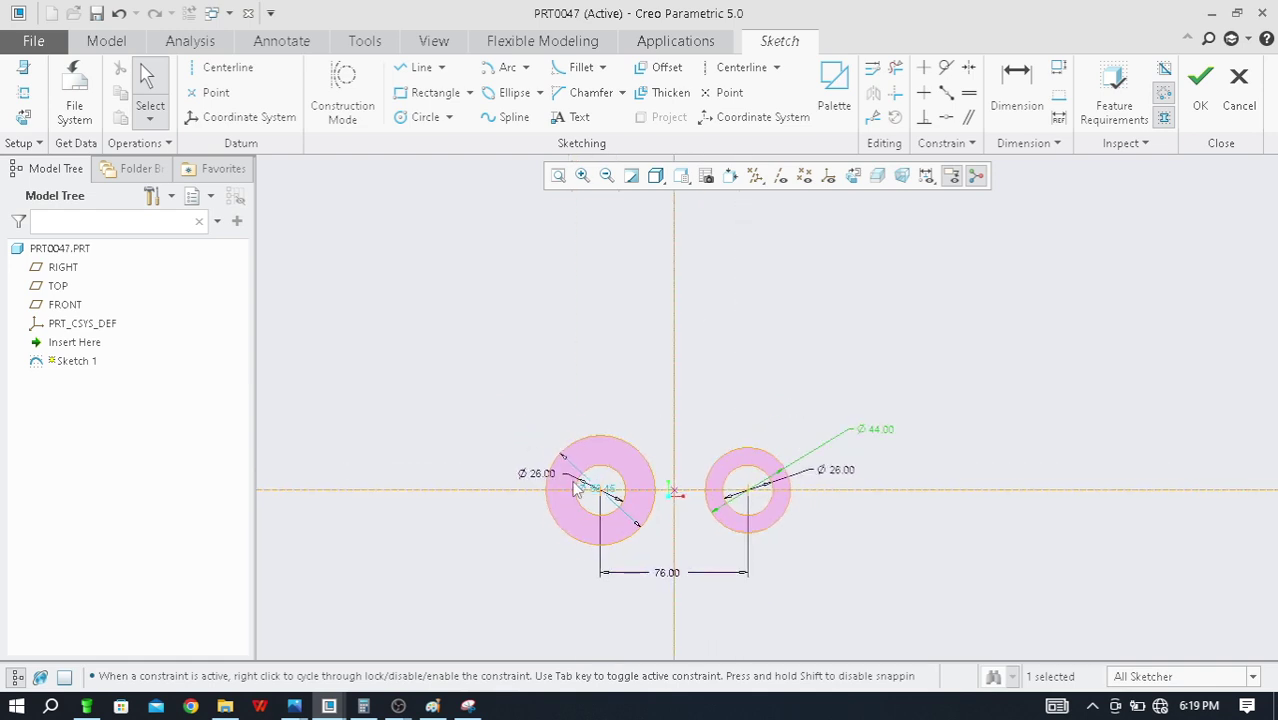
left_click_drag(595, 500, 518, 376)
double_click(497, 379)
type("44")
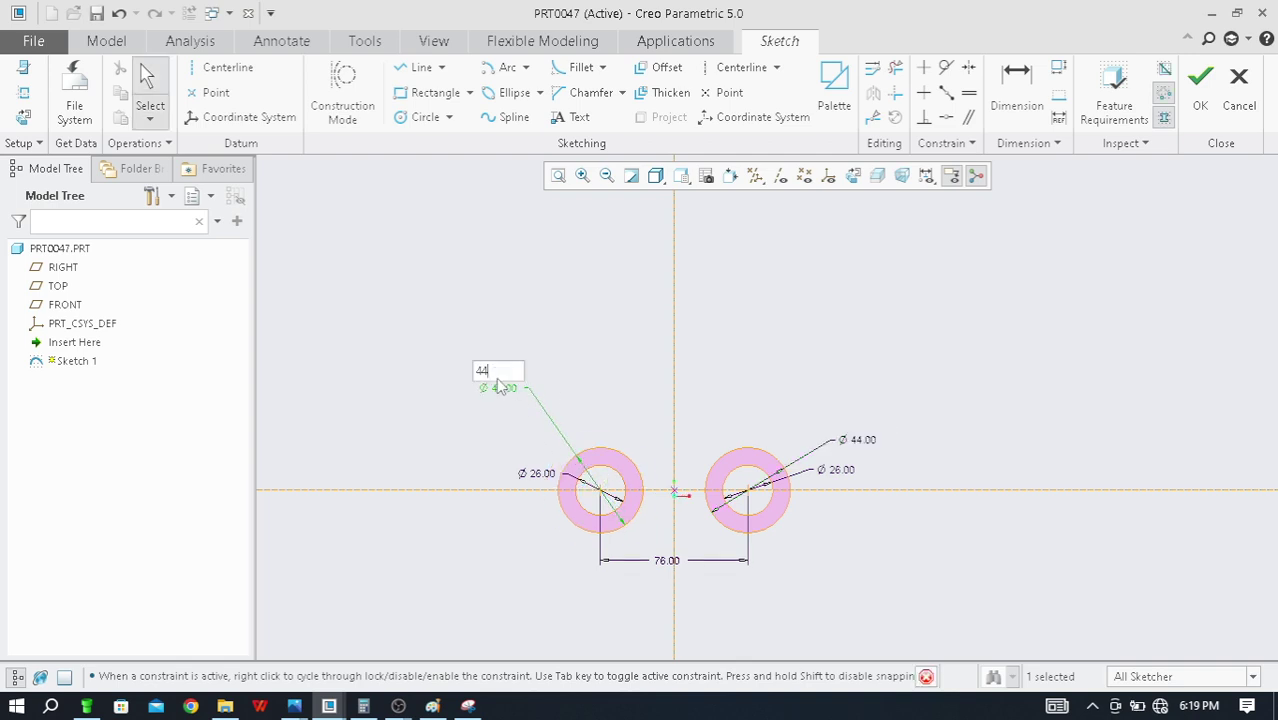
key("Return")
scroll(740, 510, "down", 3)
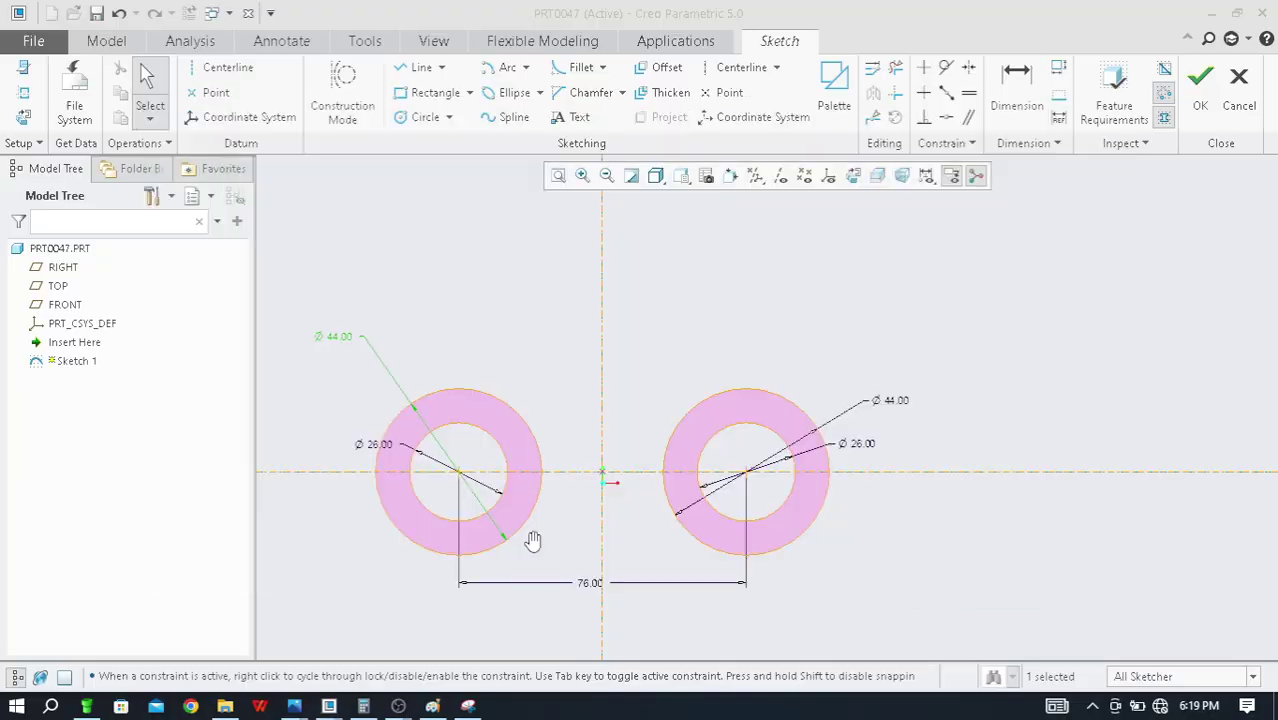
key("alt+Tab")
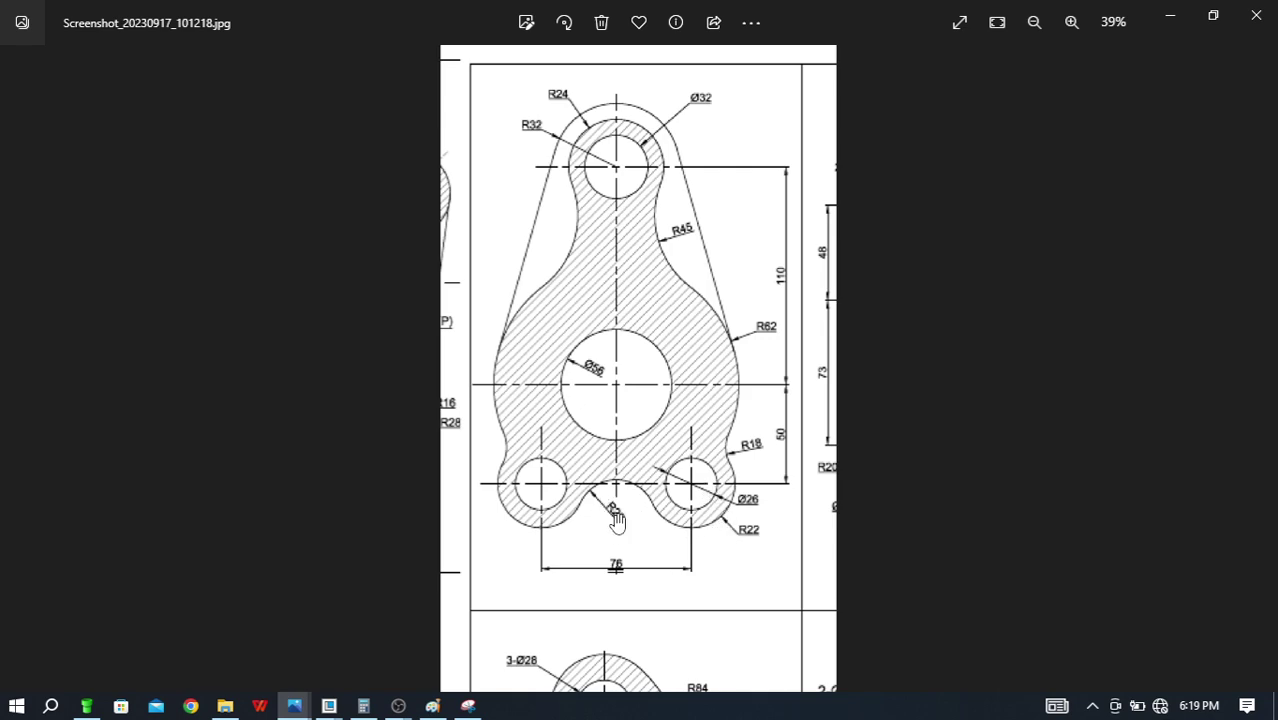
Look over the lever reference drawing in Photos, then return to the Creo sketch
scroll(617, 515, "down", 1)
scroll(617, 515, "up", 2)
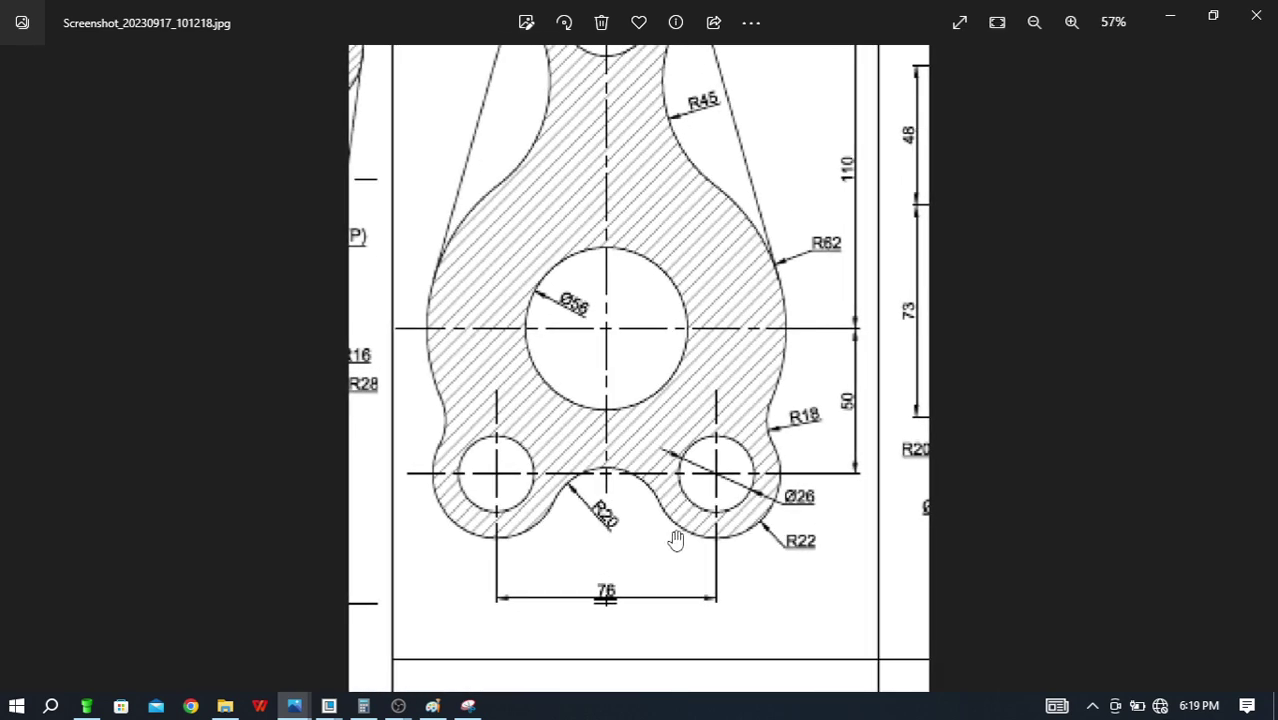
scroll(585, 530, "up", 1)
scroll(585, 530, "down", 1)
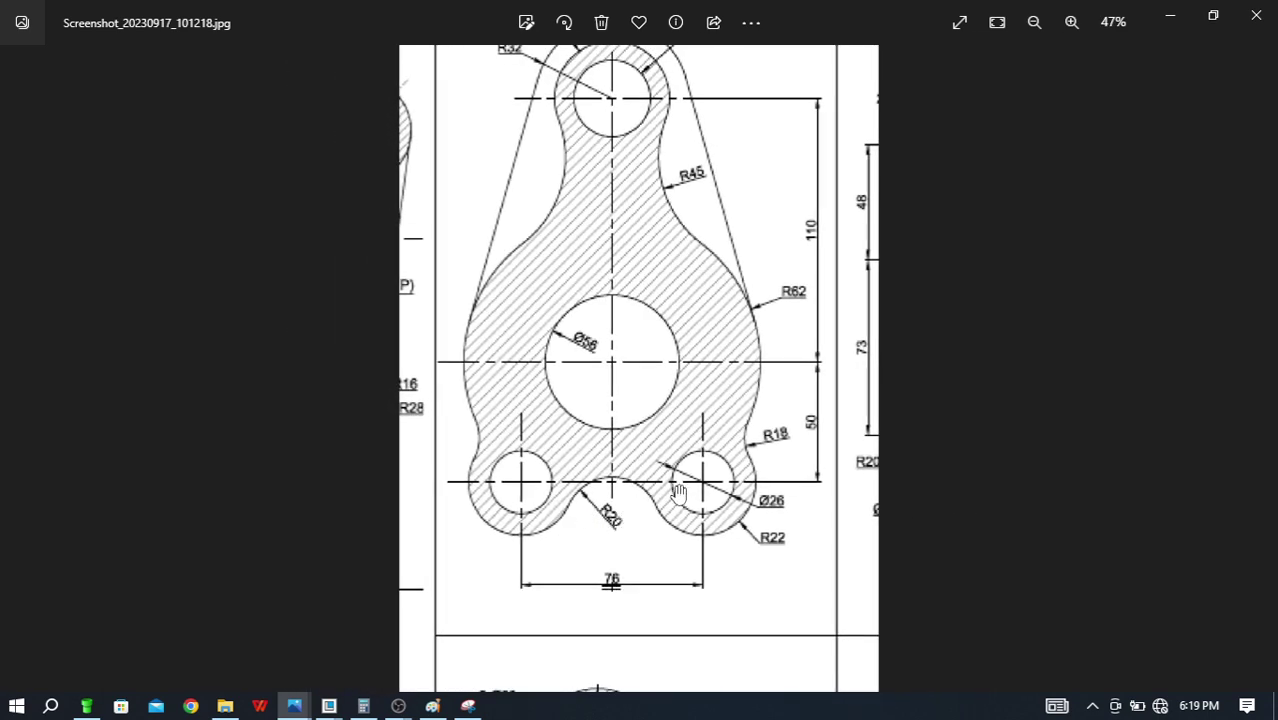
key("alt+Tab")
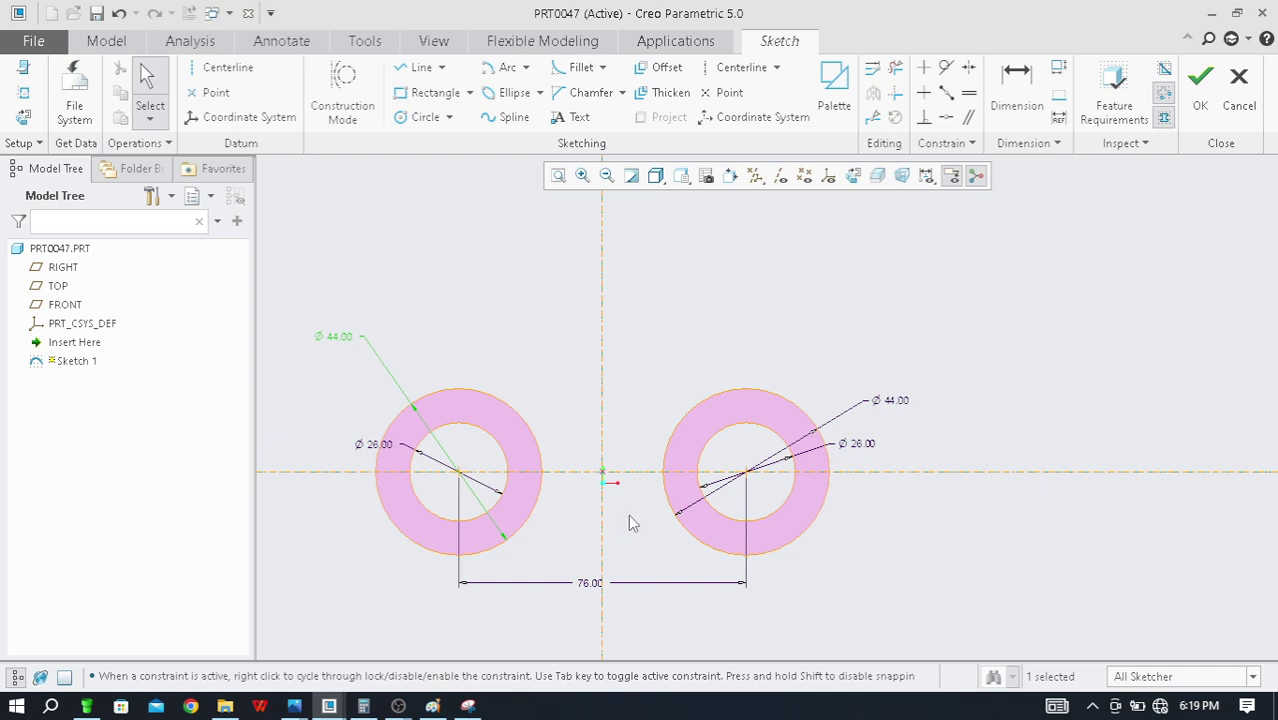
key("alt+Tab")
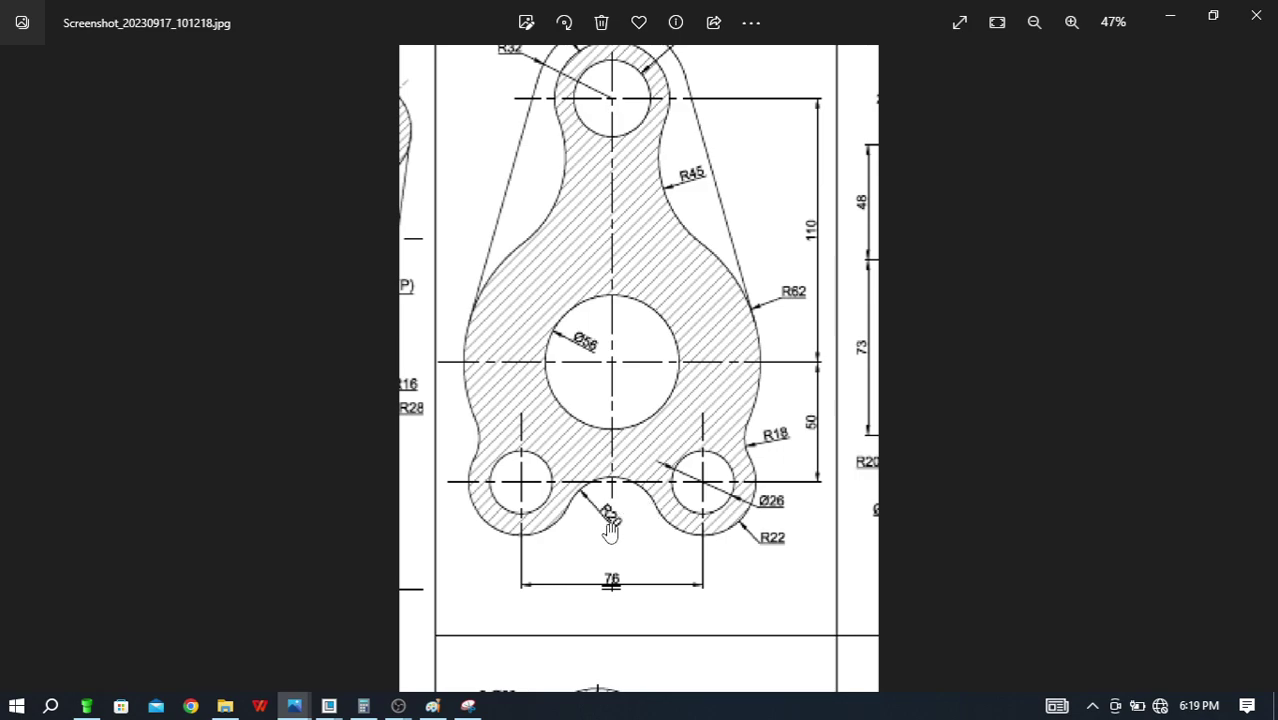
key("alt+Tab")
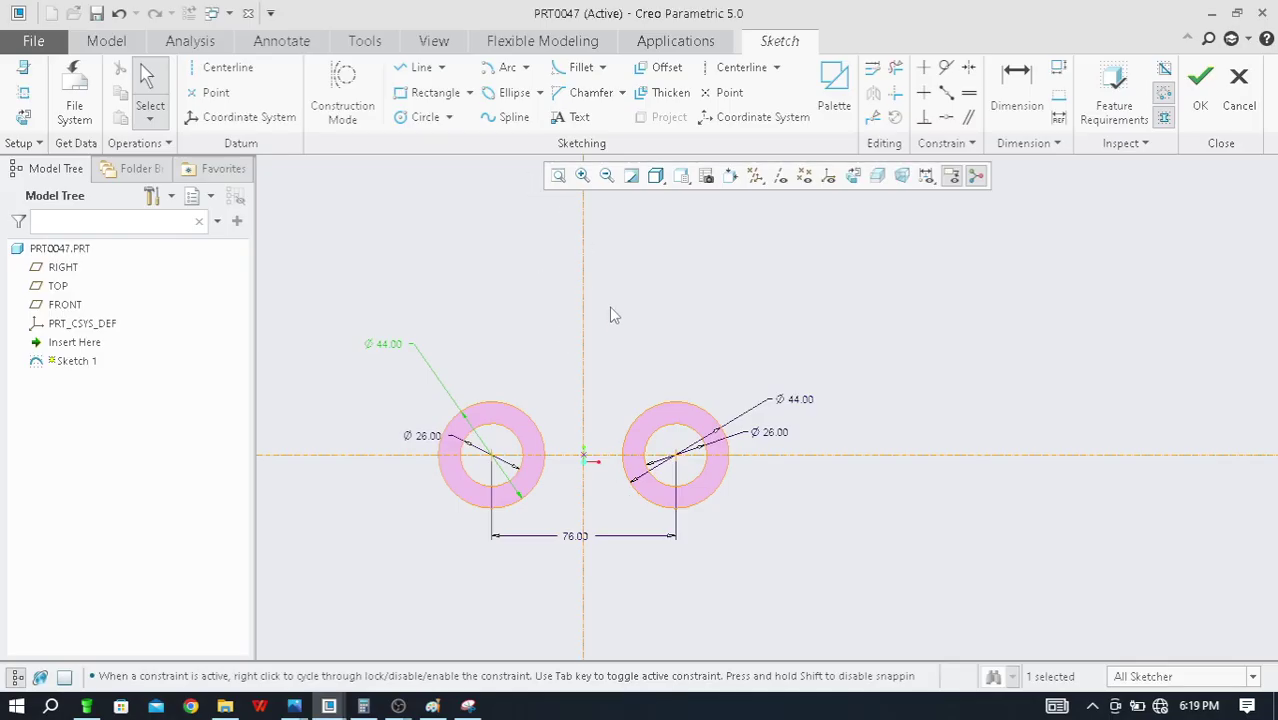
Add a fillet arc bridging the left and right Ø44 circles
left_click(584, 72)
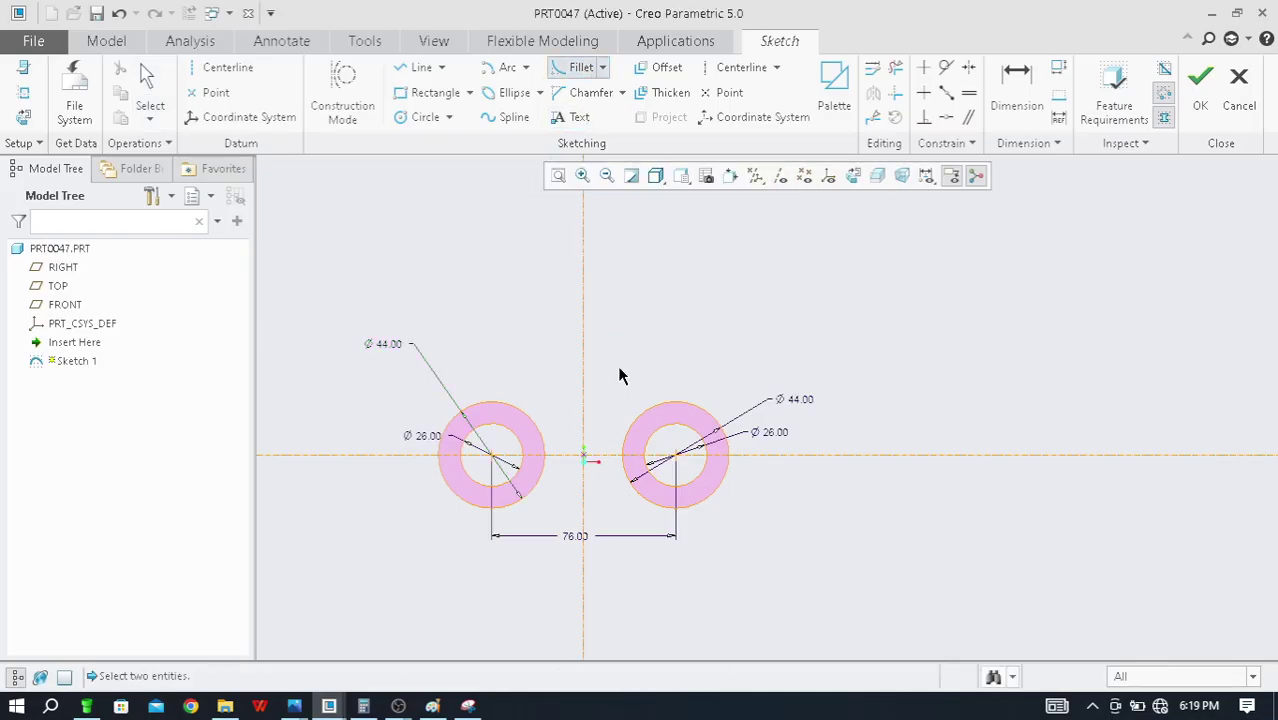
left_click(531, 494)
left_click(645, 505)
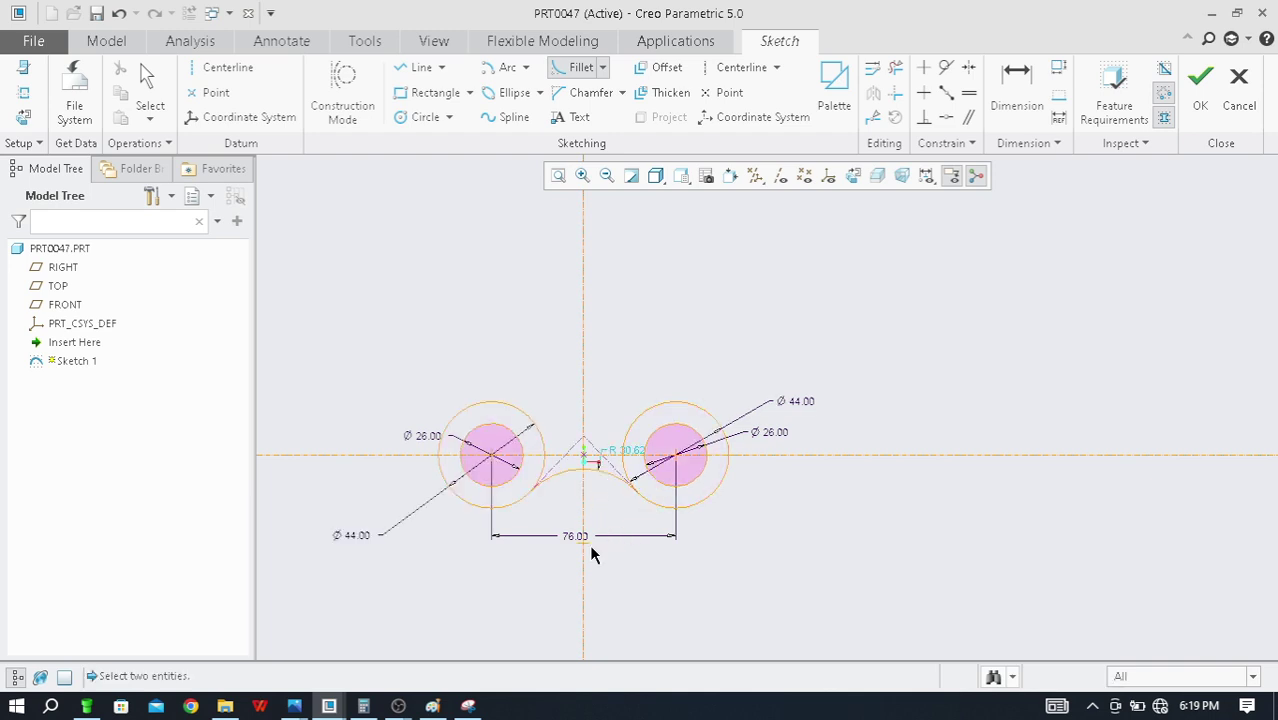
key("alt+Tab")
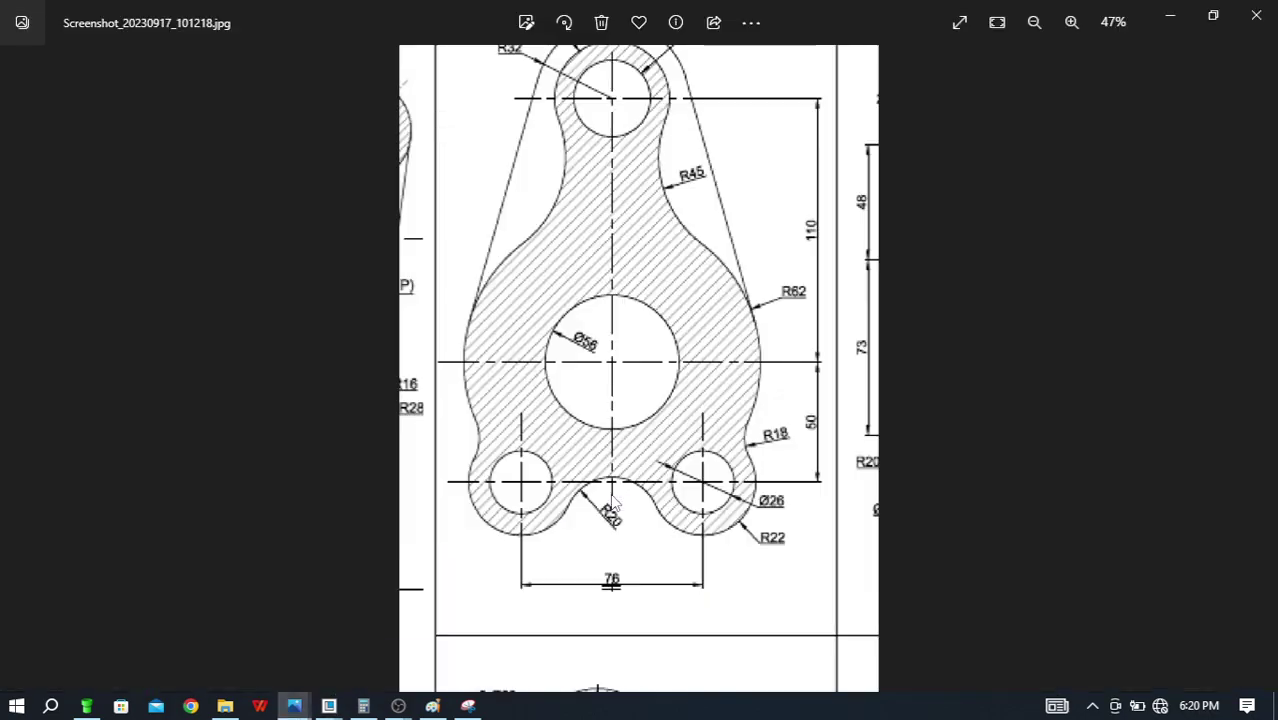
key("alt+Tab")
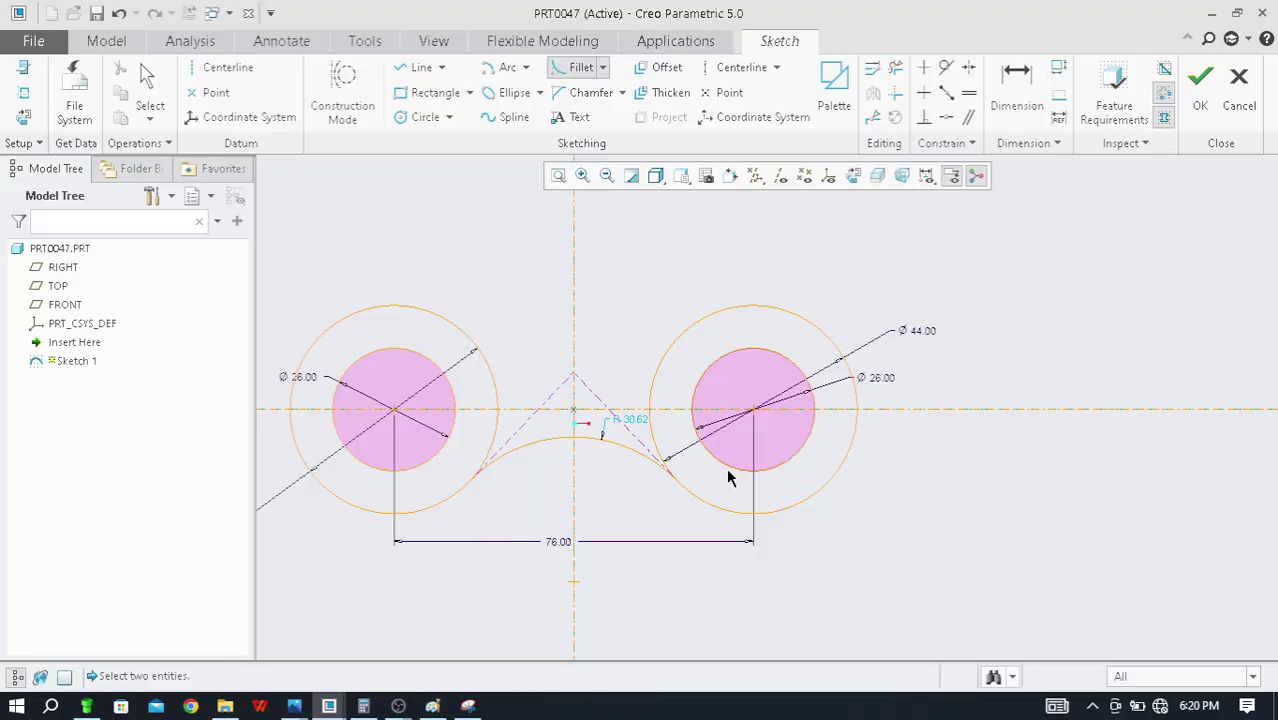
key("alt+Tab")
key("alt+Tab")
middle_click(985, 452)
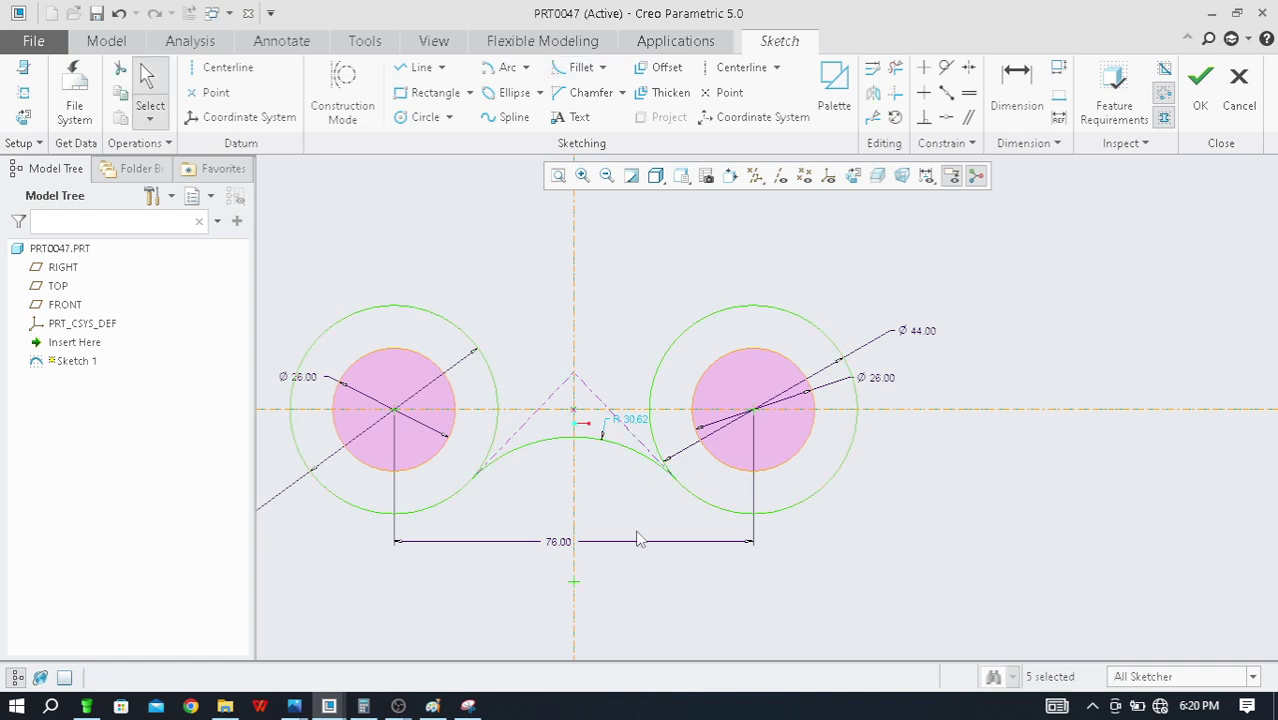
left_click_drag(633, 425, 636, 455)
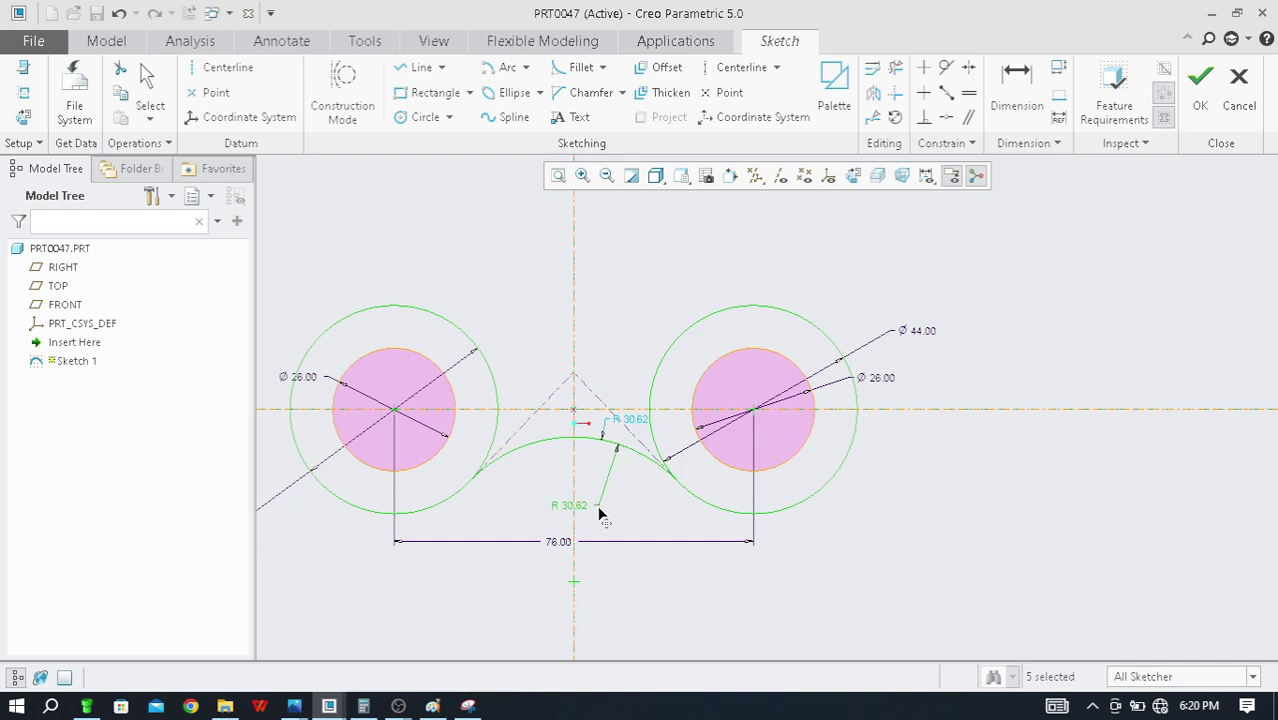
Set the bridging arc's radius to 20 and compare it with the reference drawing
key("alt+Tab")
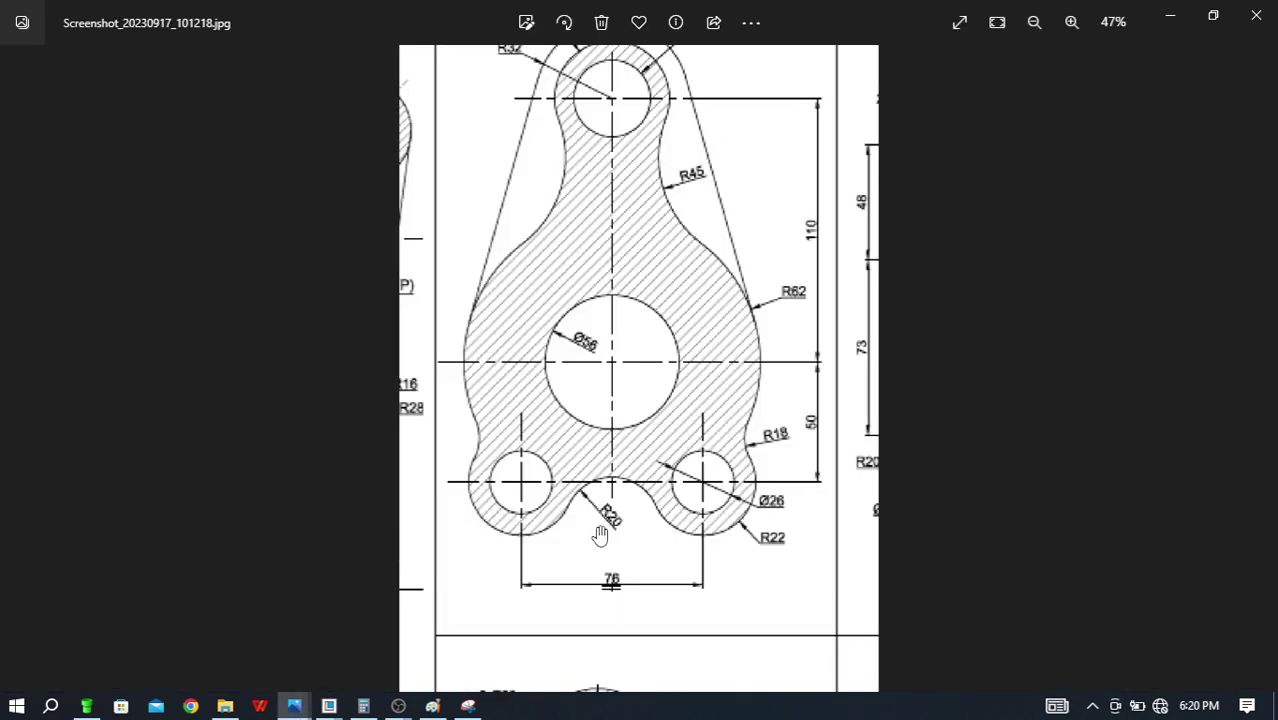
key("alt+Tab")
double_click(550, 508)
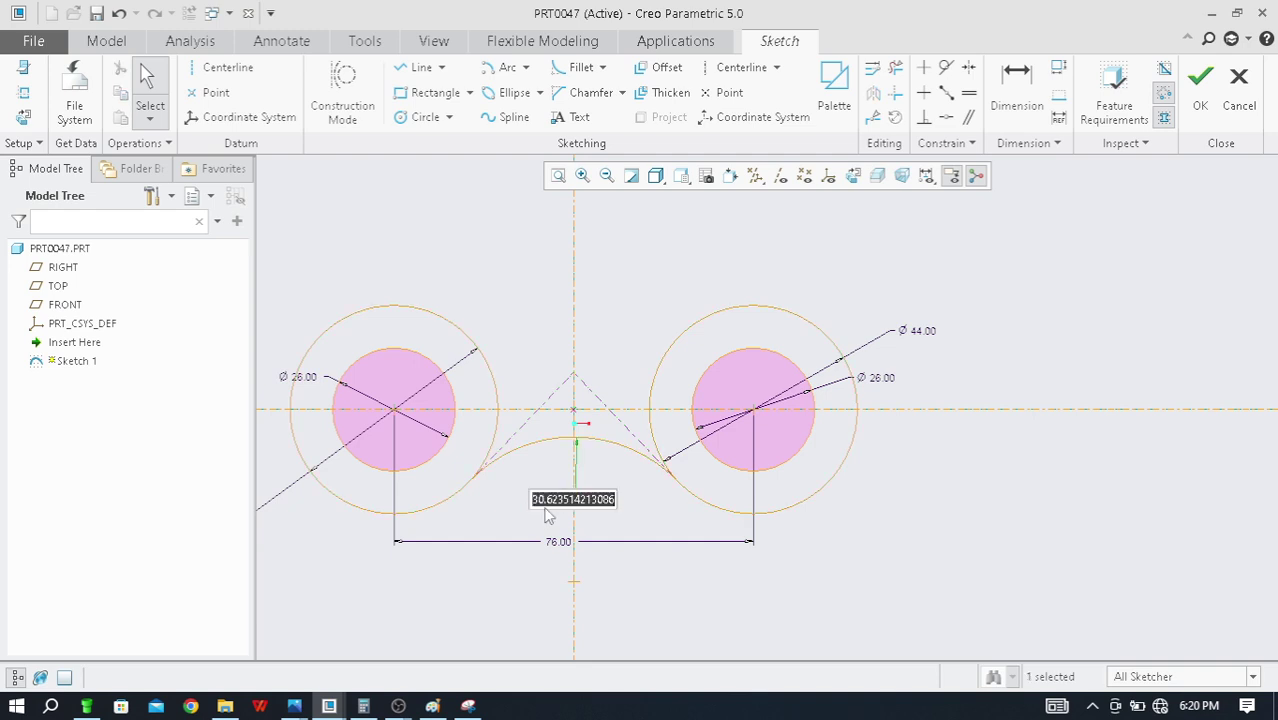
type("20")
key("Return")
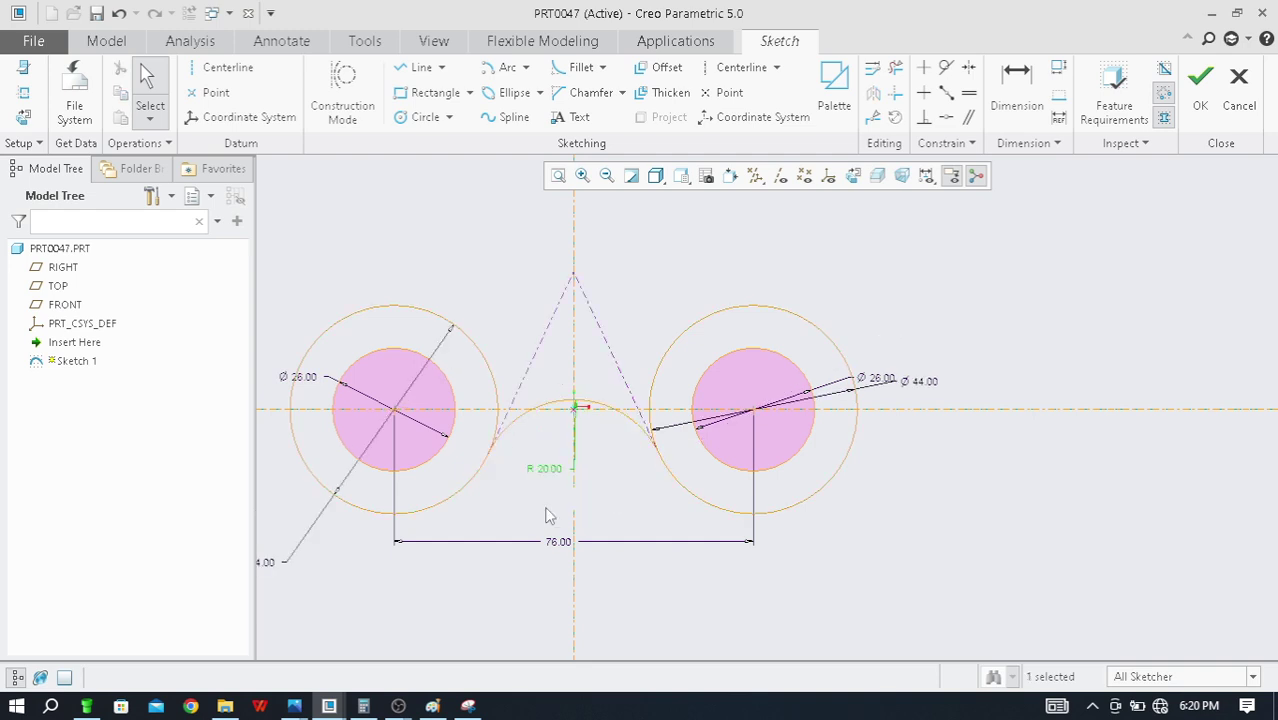
key("alt+Tab")
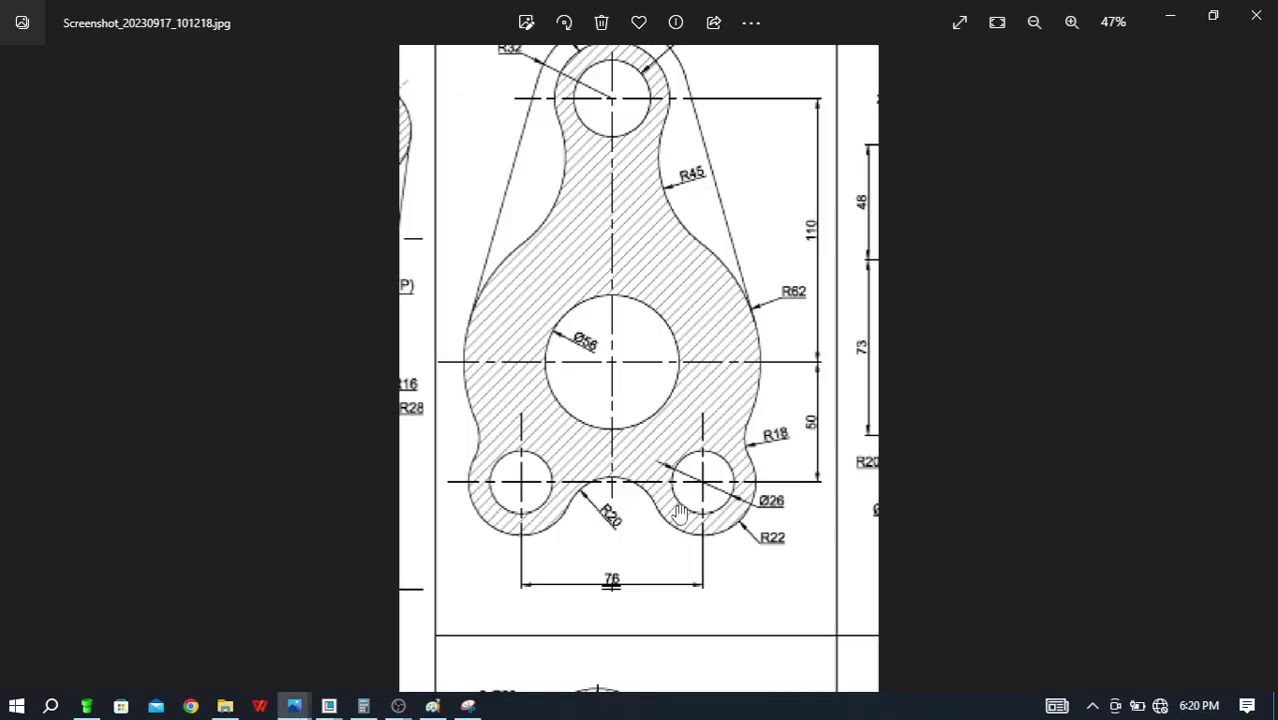
key("alt+Tab")
Zoom through the reference drawing in Photos to recheck the lever's dimensions
scroll(645, 561, "down", 2)
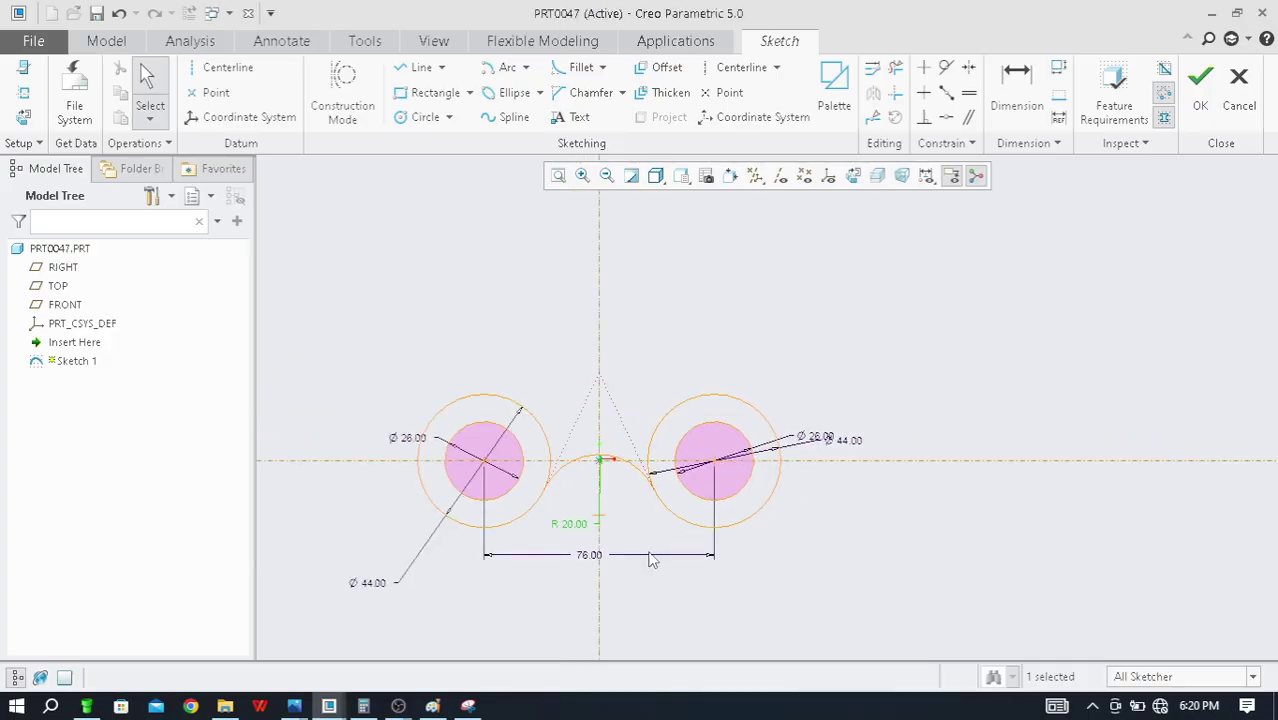
key("alt+Tab")
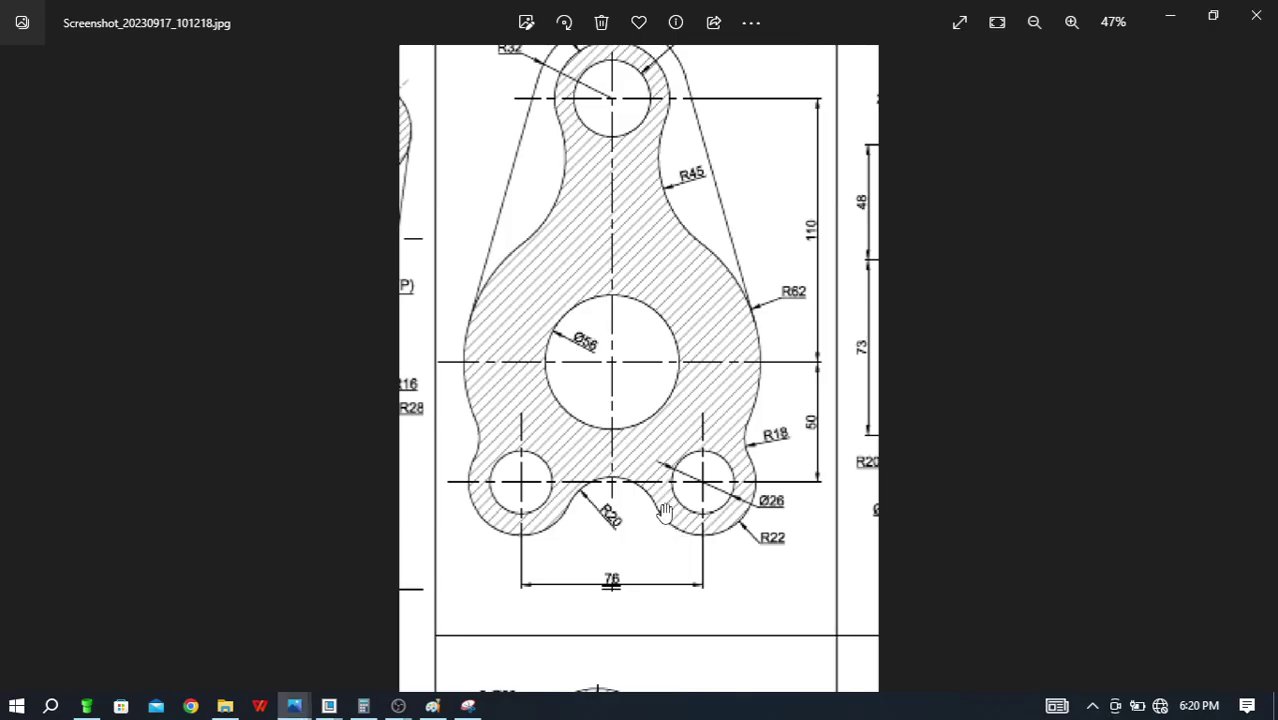
scroll(638, 515, "up", 1)
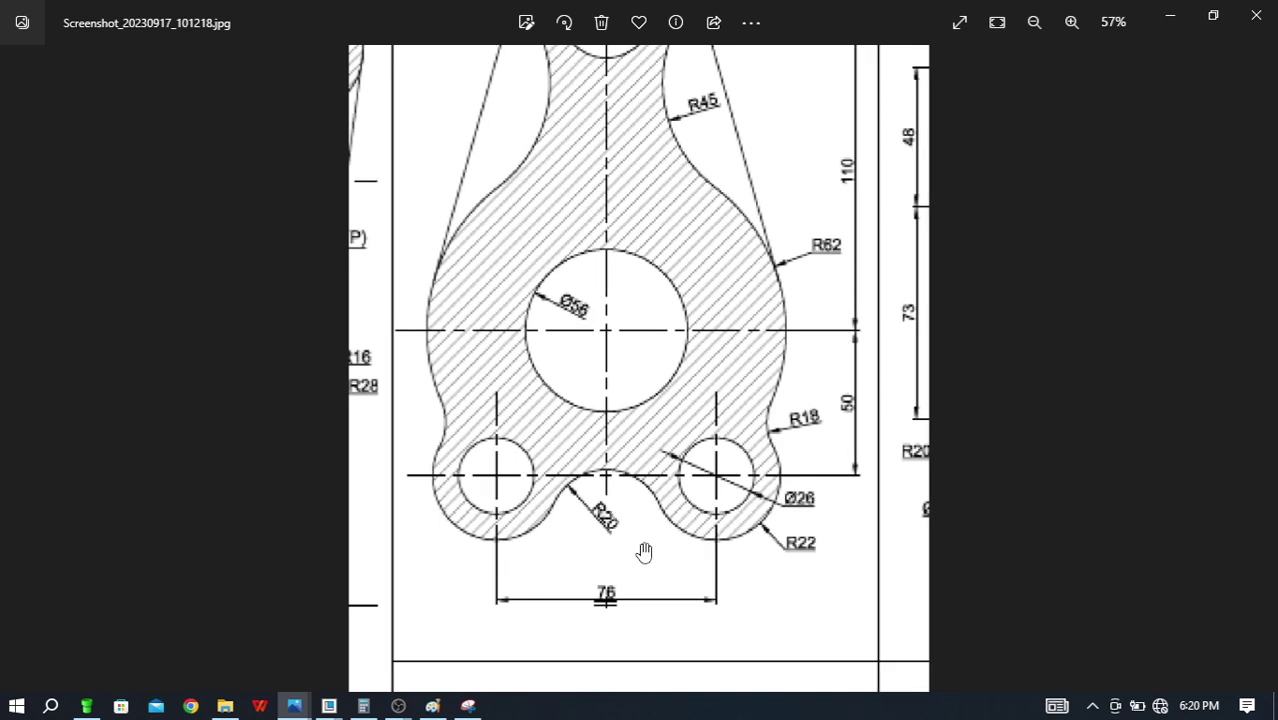
scroll(644, 552, "down", 2)
scroll(638, 550, "down", 1)
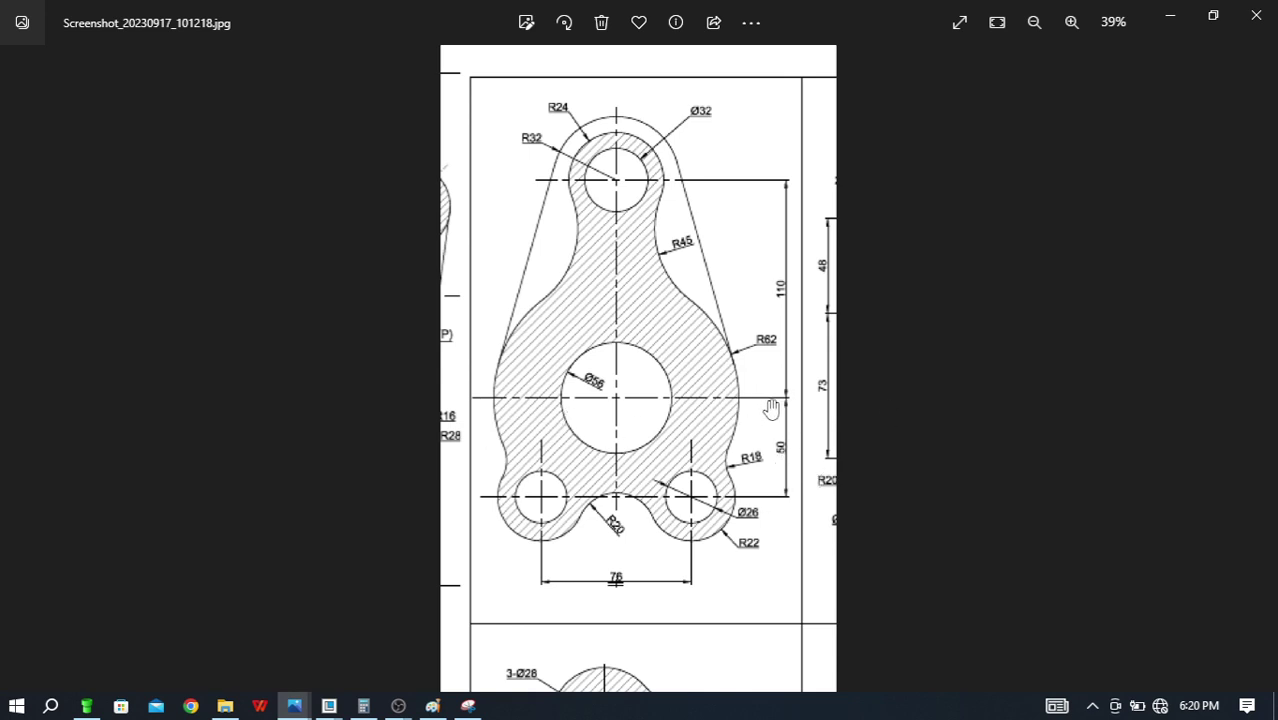
key("alt+Tab")
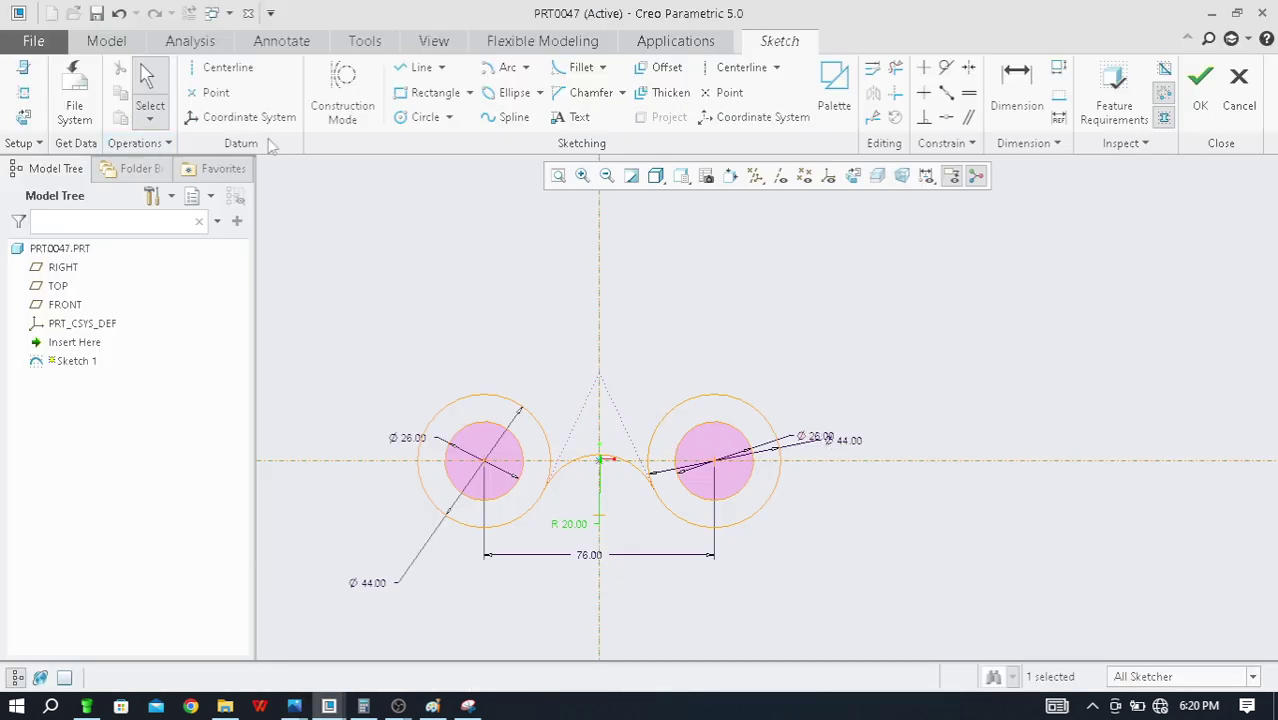
Toggle Construction Mode and start drawing a new centerline
left_click(238, 72)
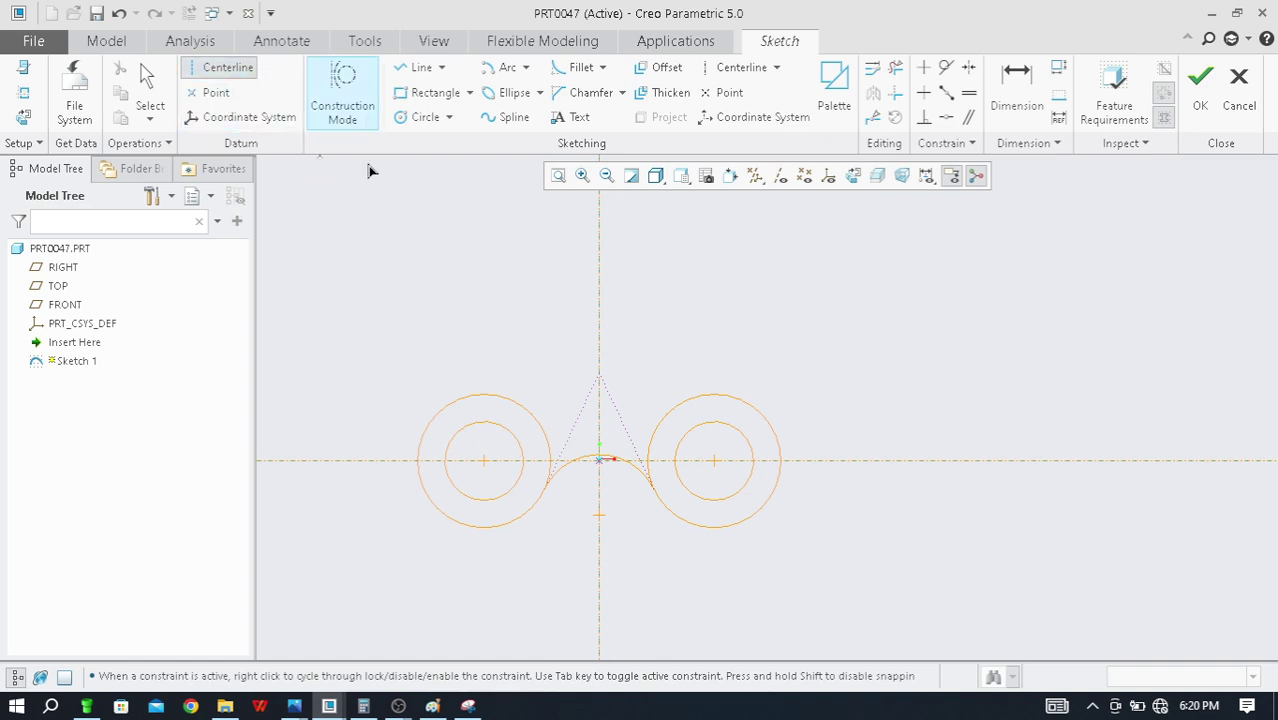
middle_click(377, 237)
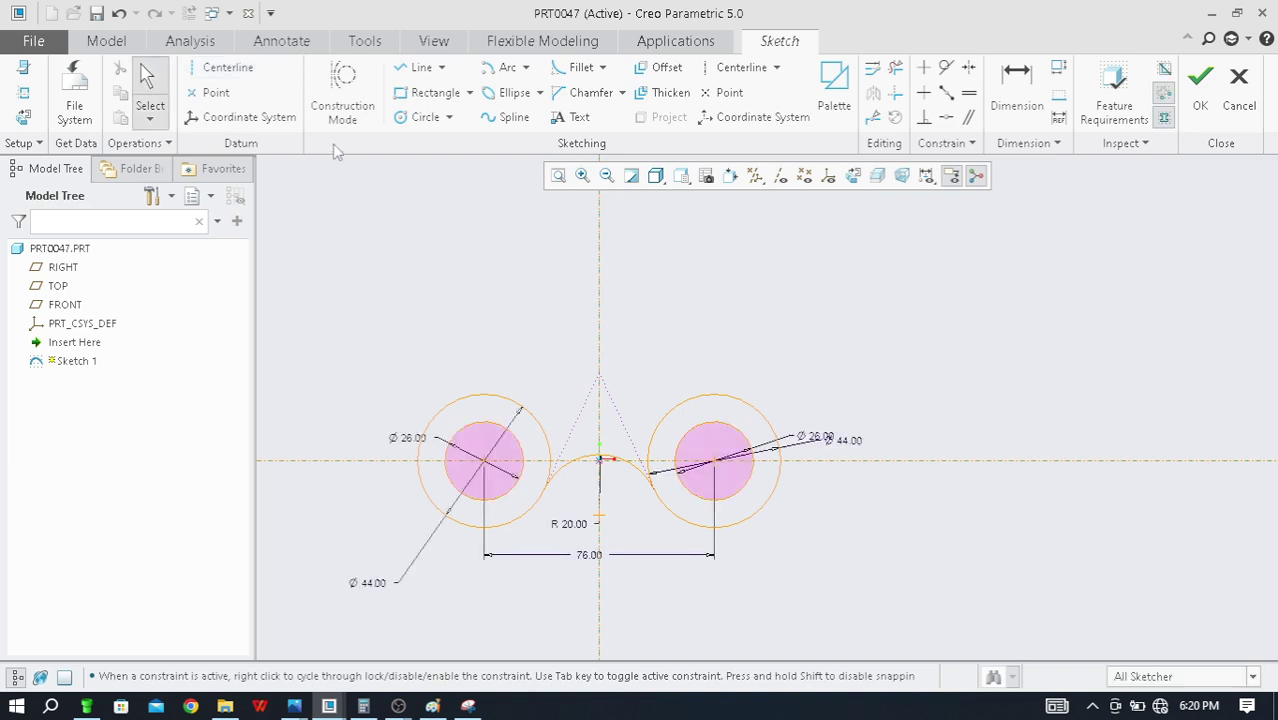
left_click(345, 102)
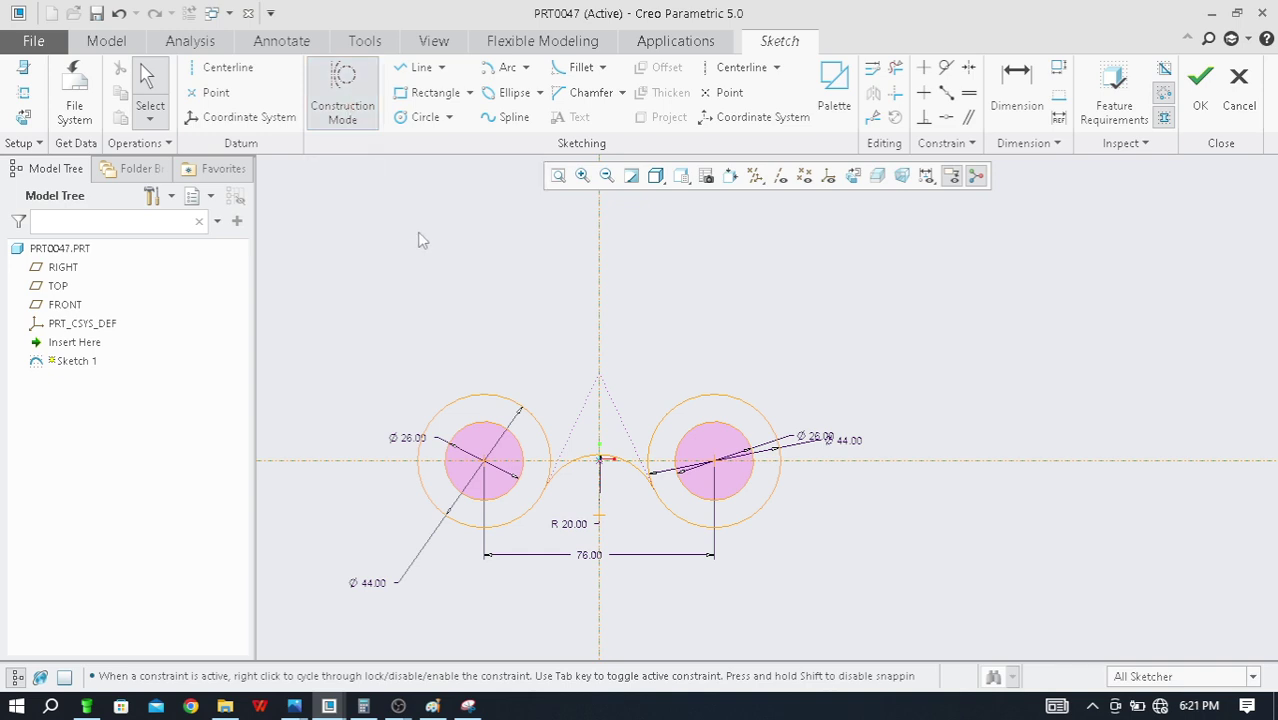
key("alt+Tab")
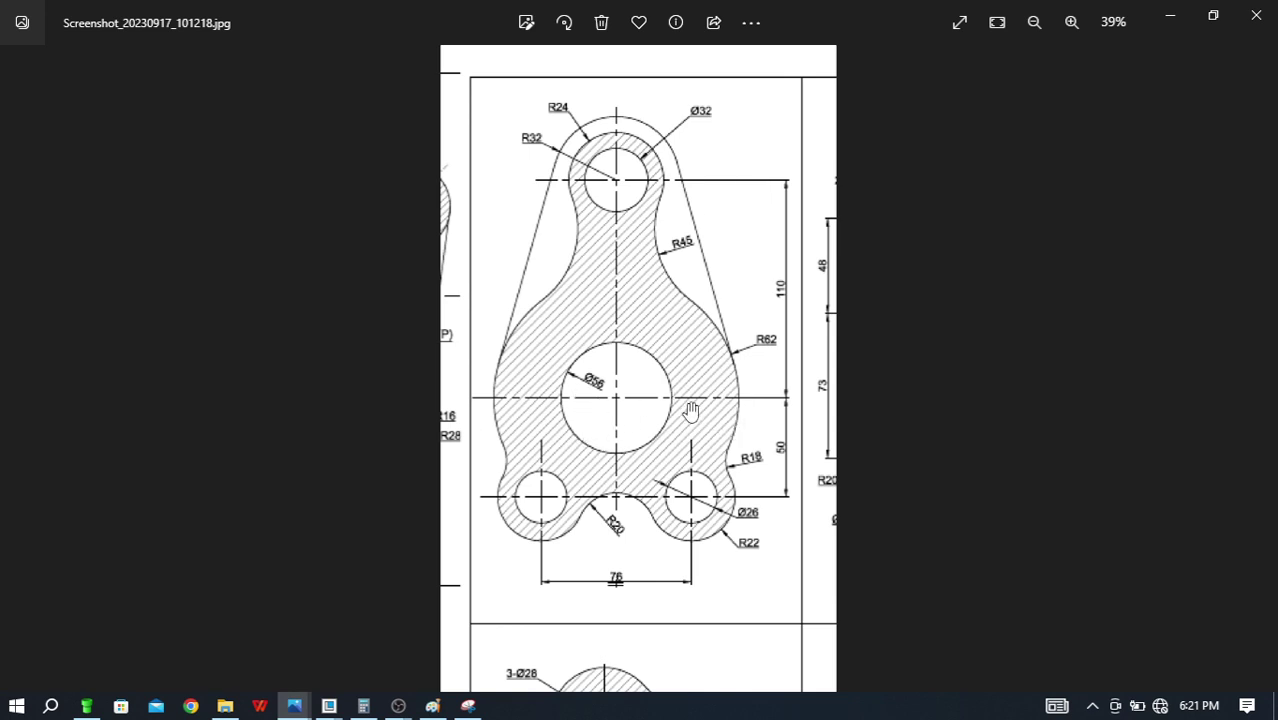
key("alt+Tab")
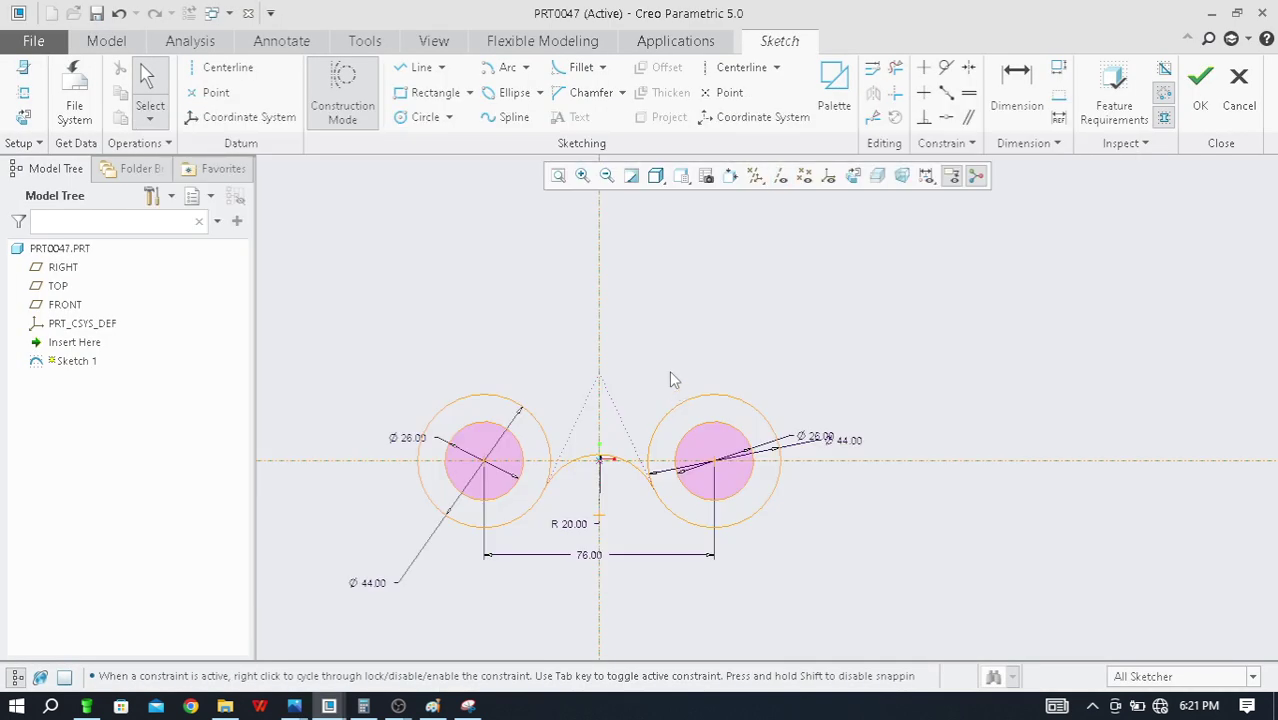
left_click(345, 100)
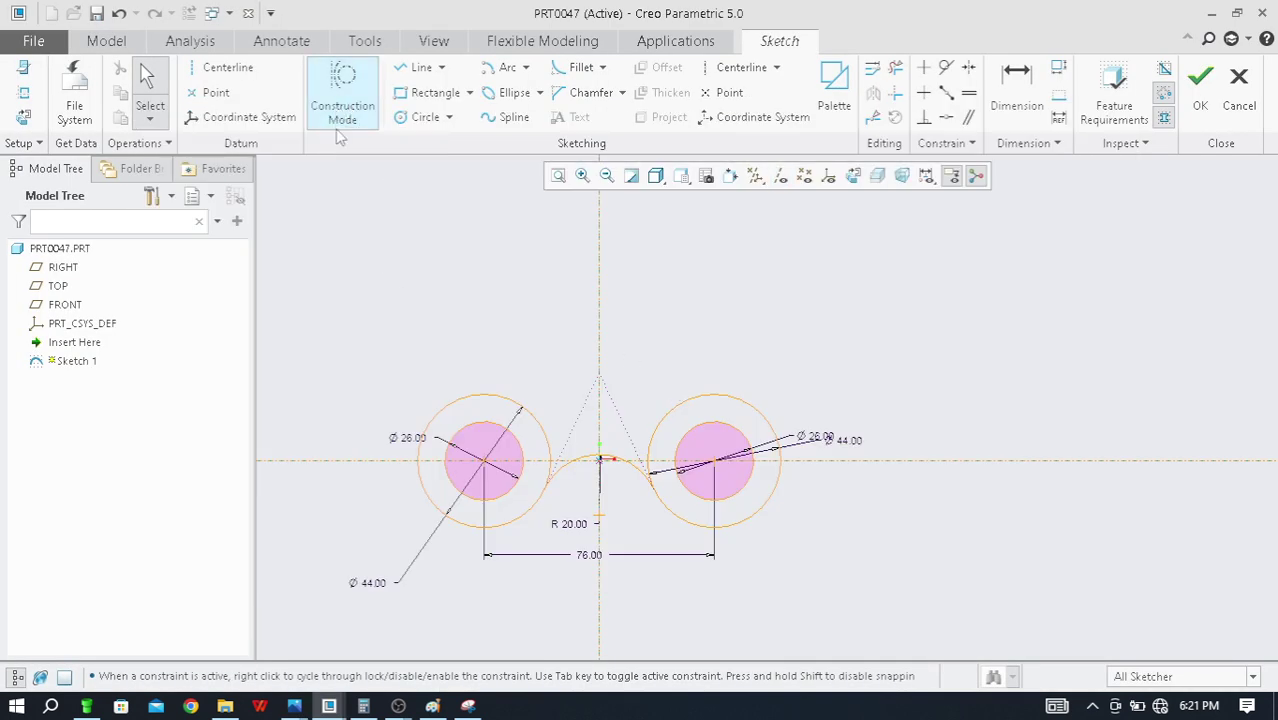
left_click(226, 67)
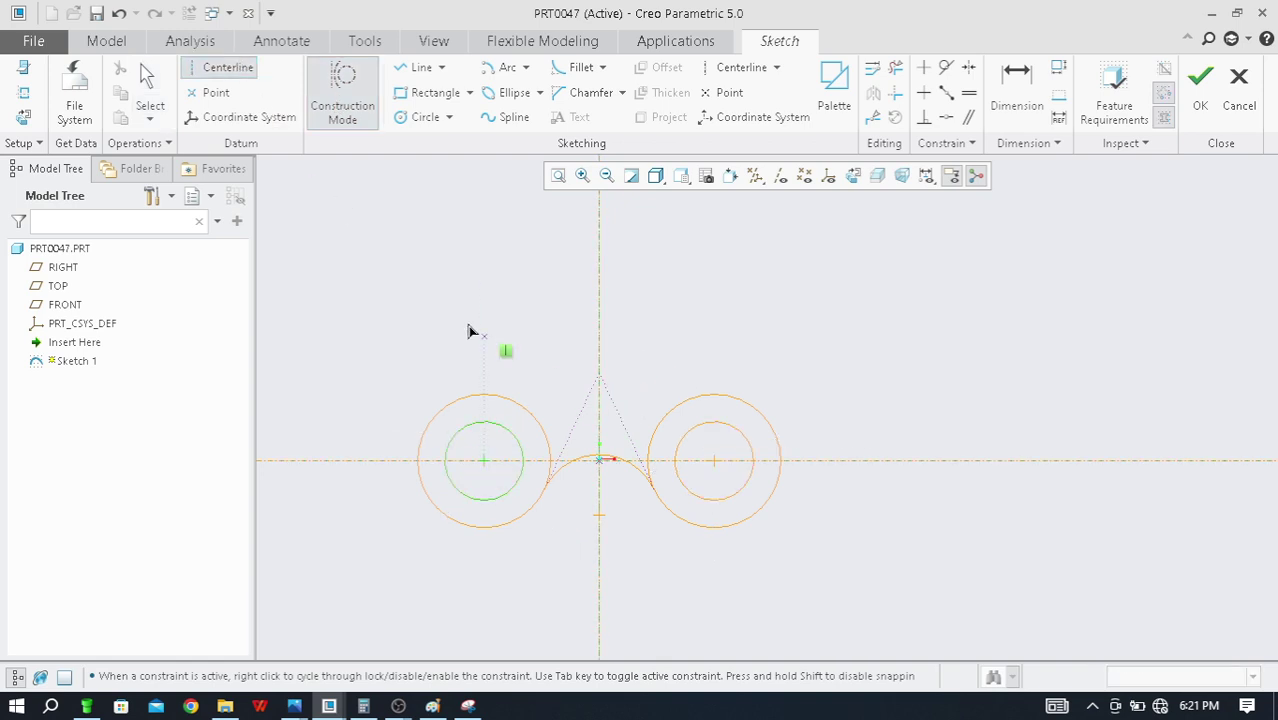
Draw a horizontal centerline above the two lower circles
left_click(599, 301)
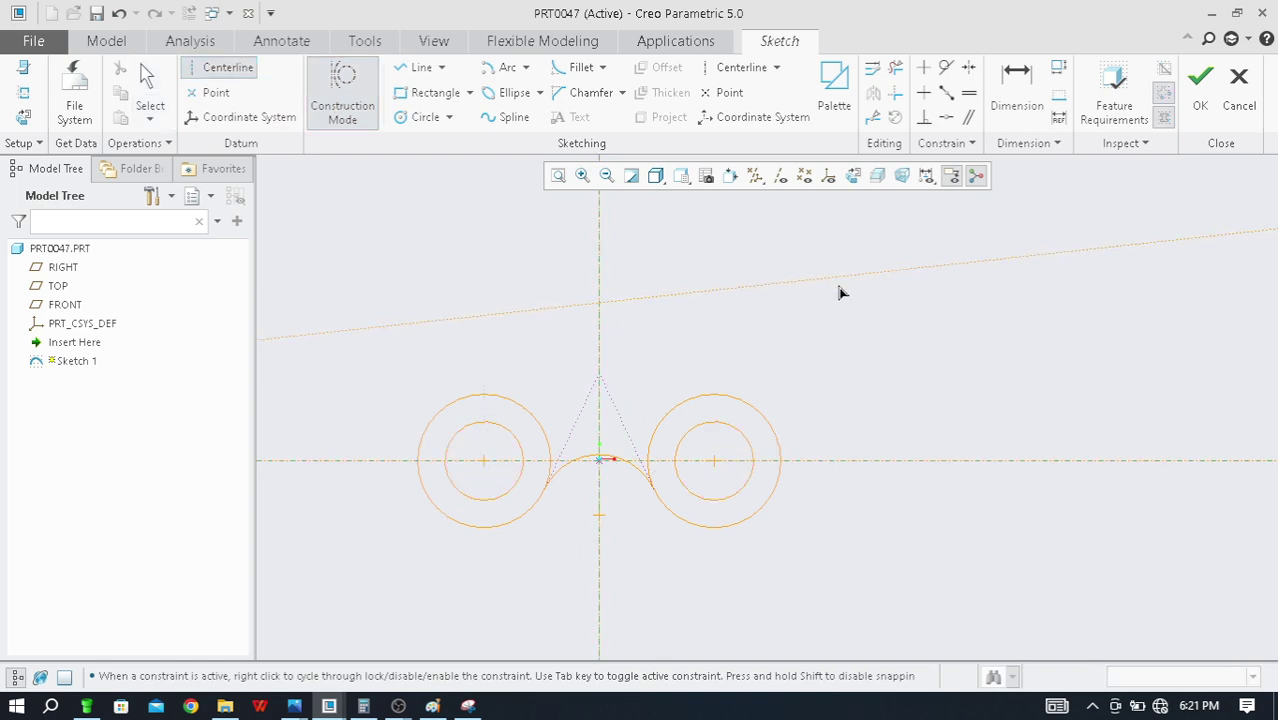
left_click(885, 314)
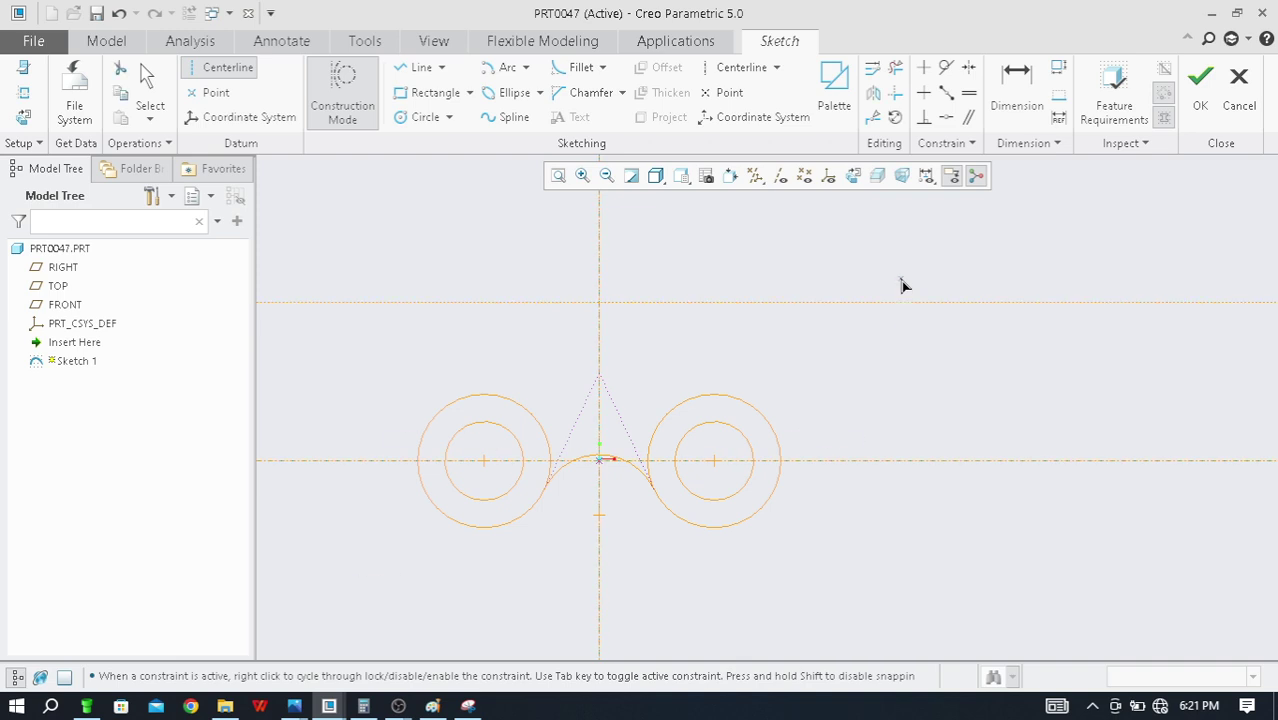
middle_click(901, 287)
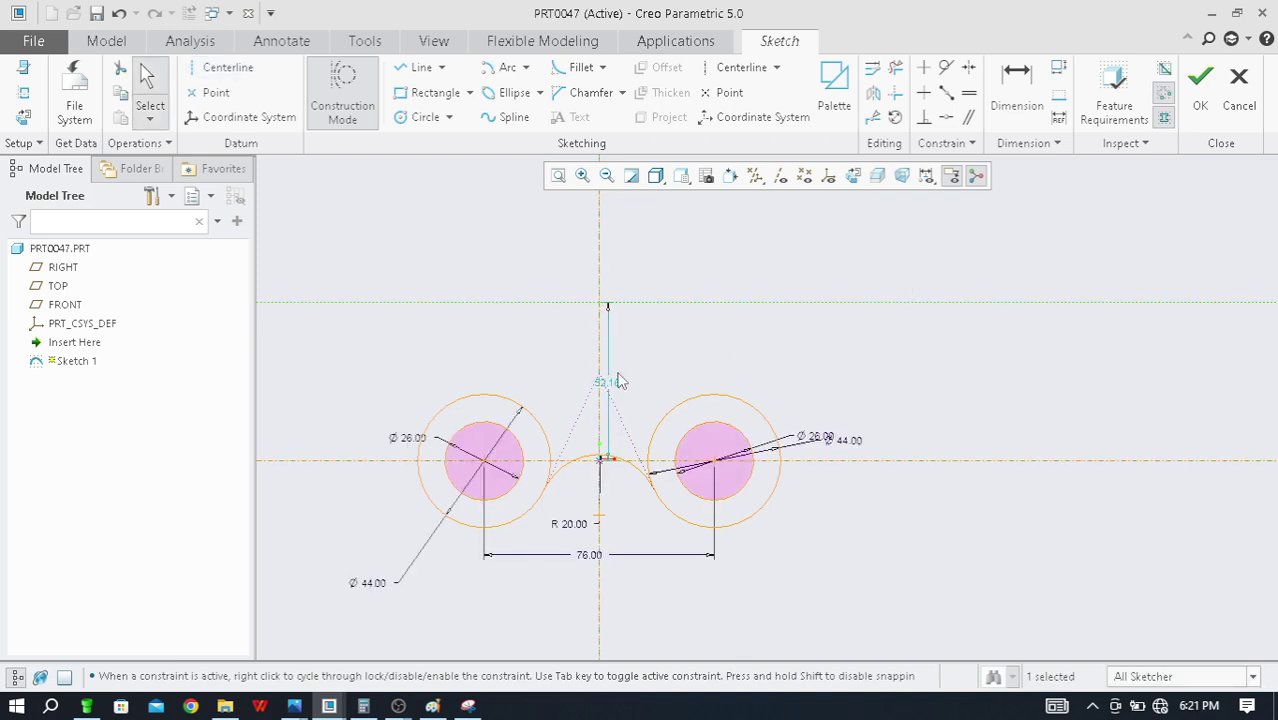
left_click_drag(617, 392, 940, 367)
Set the centerline's height above the holes' axis to 50, checking the drawing
key("alt+Tab")
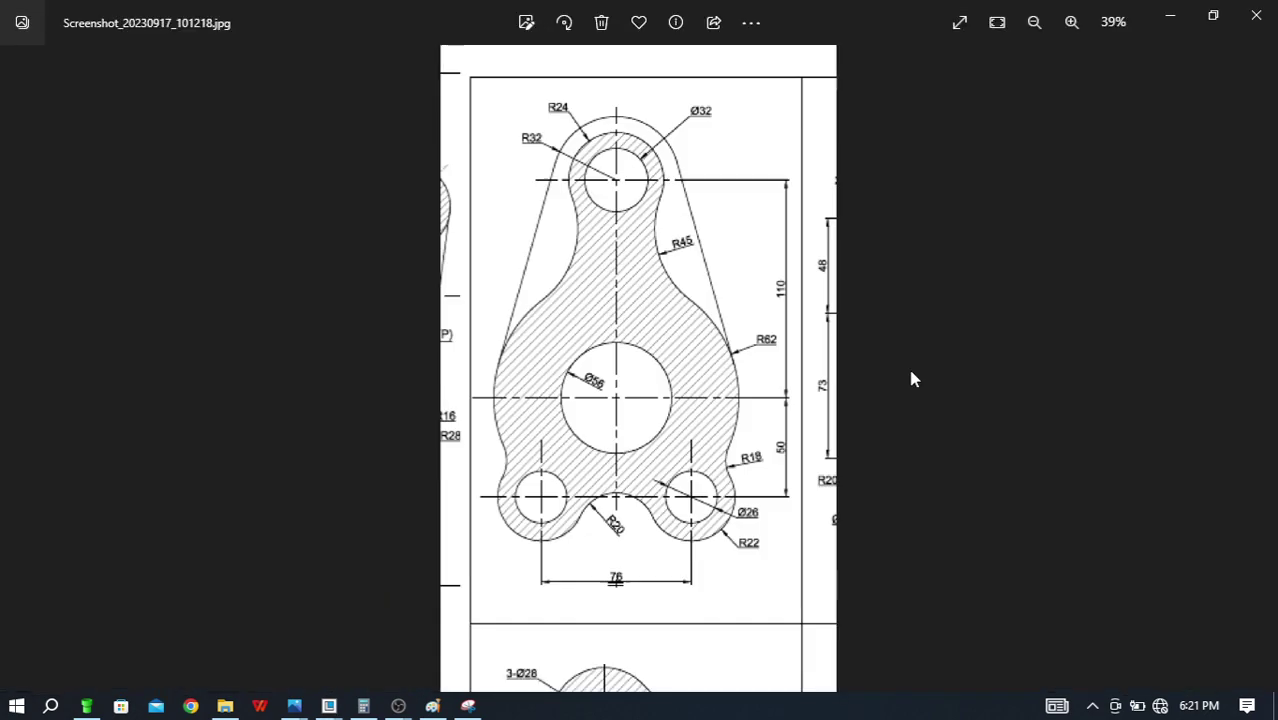
key("alt+Tab")
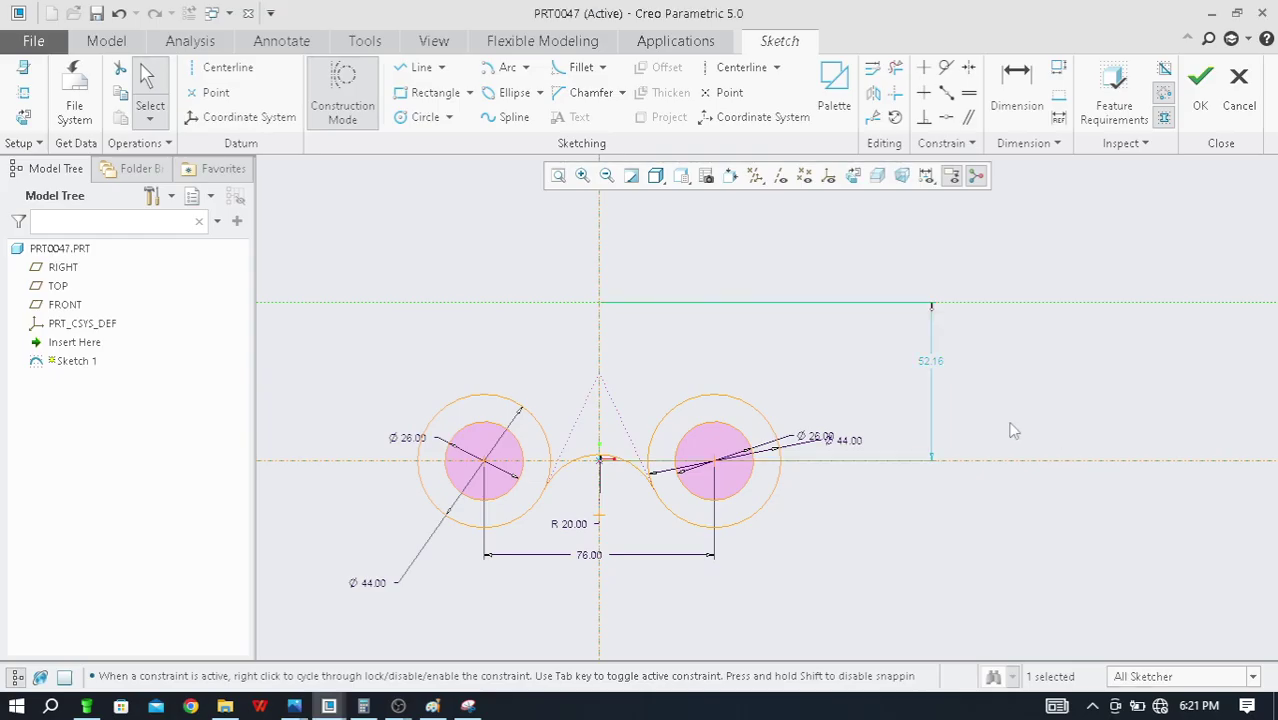
double_click(932, 363)
type("5")
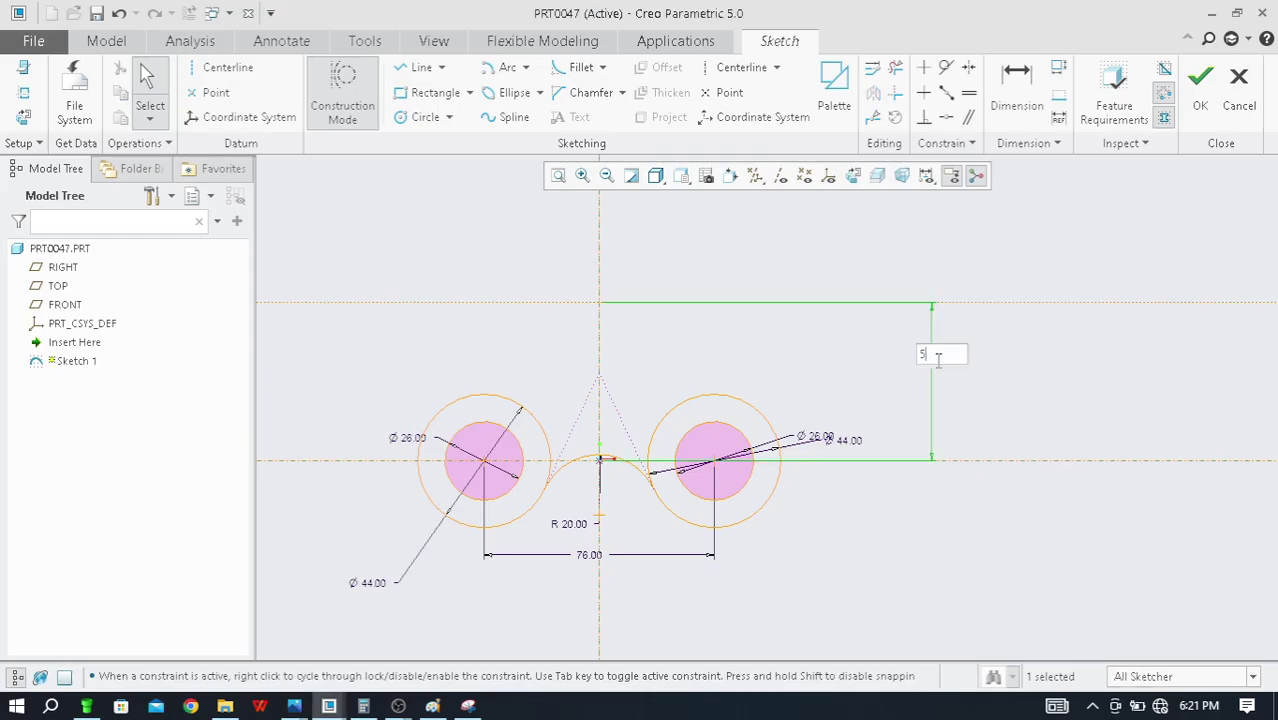
type("0")
key("Return")
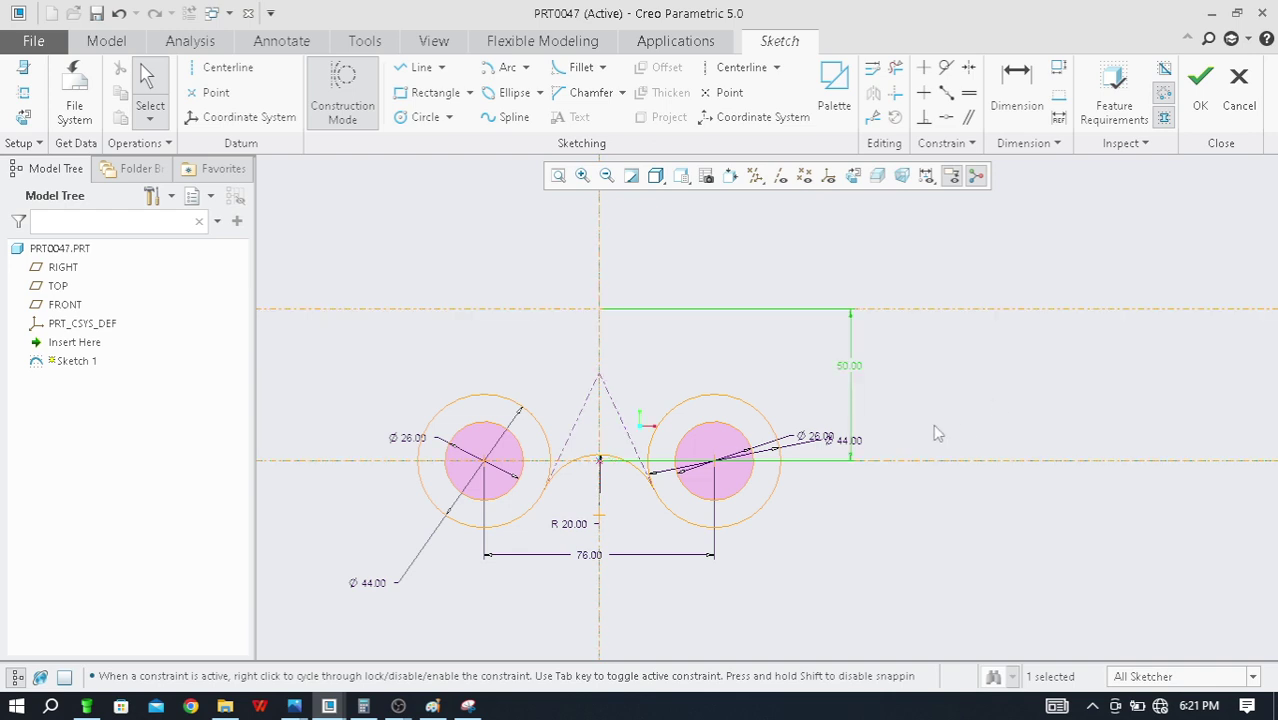
key("alt+Tab")
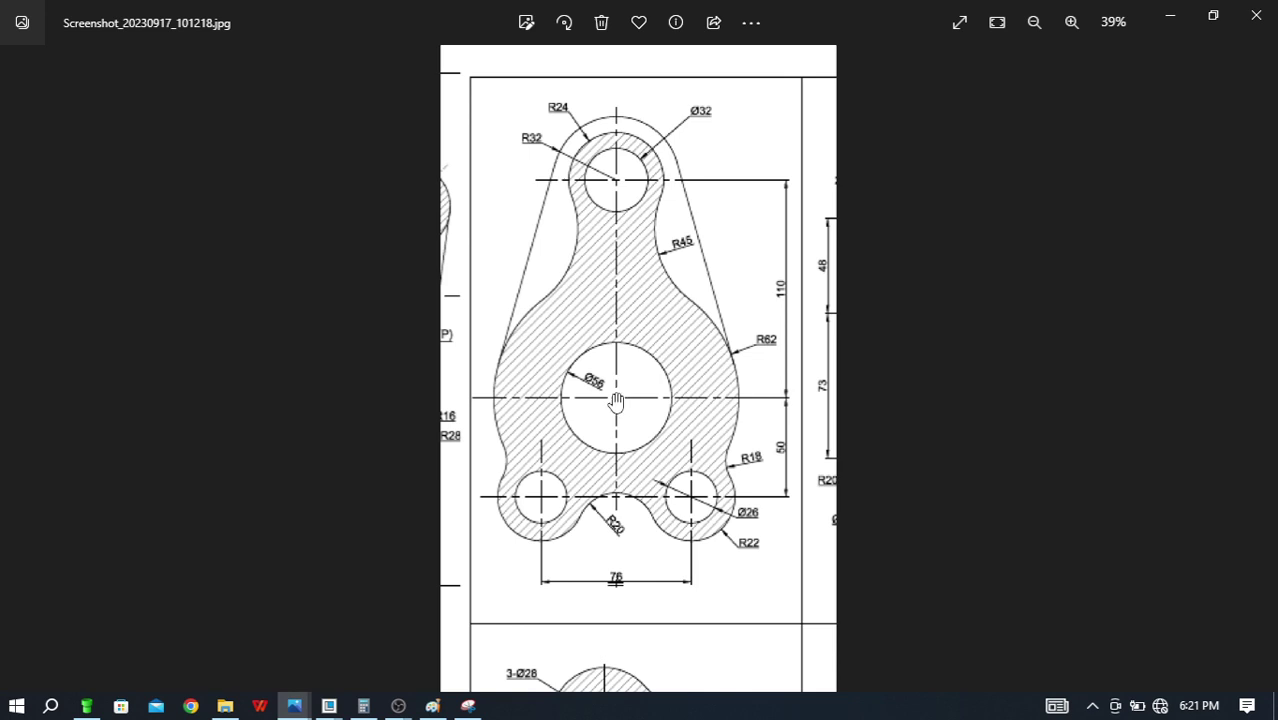
key("alt+Tab")
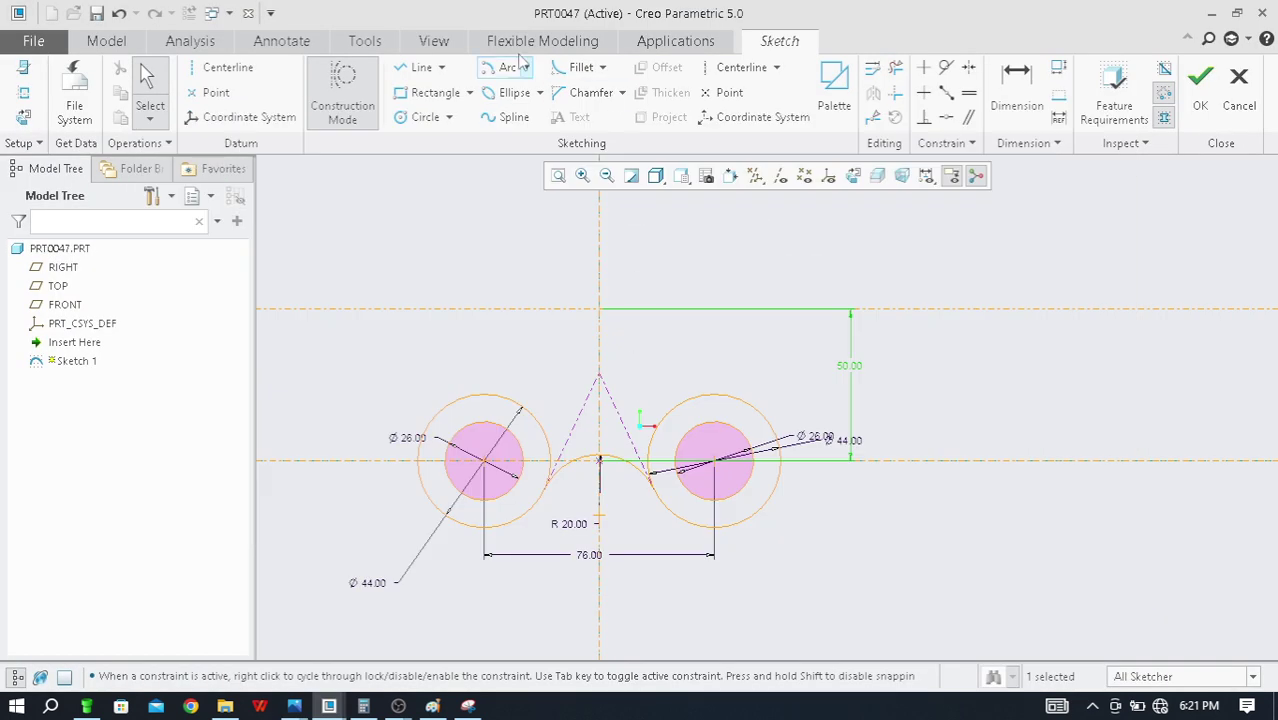
Abandon the first circle attempt and turn Construction Mode off
left_click(422, 117)
left_click(600, 310)
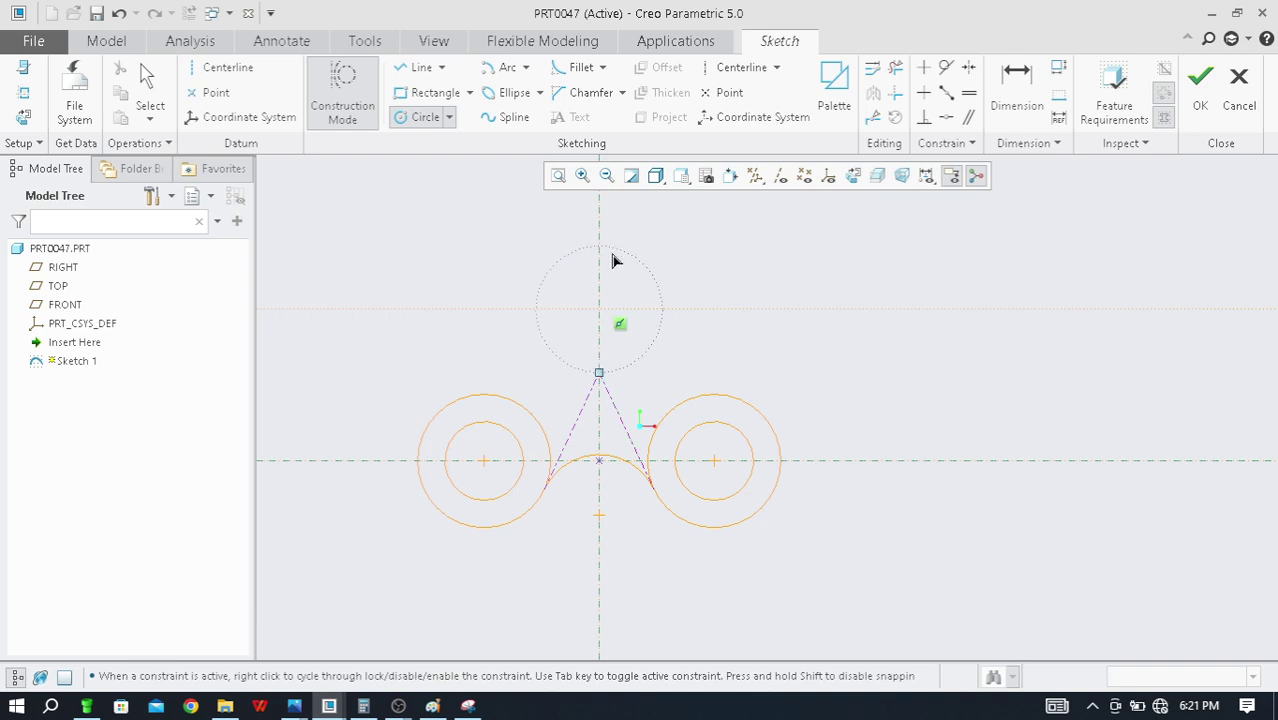
scroll(621, 275, "up", 5)
scroll(632, 304, "down", 5)
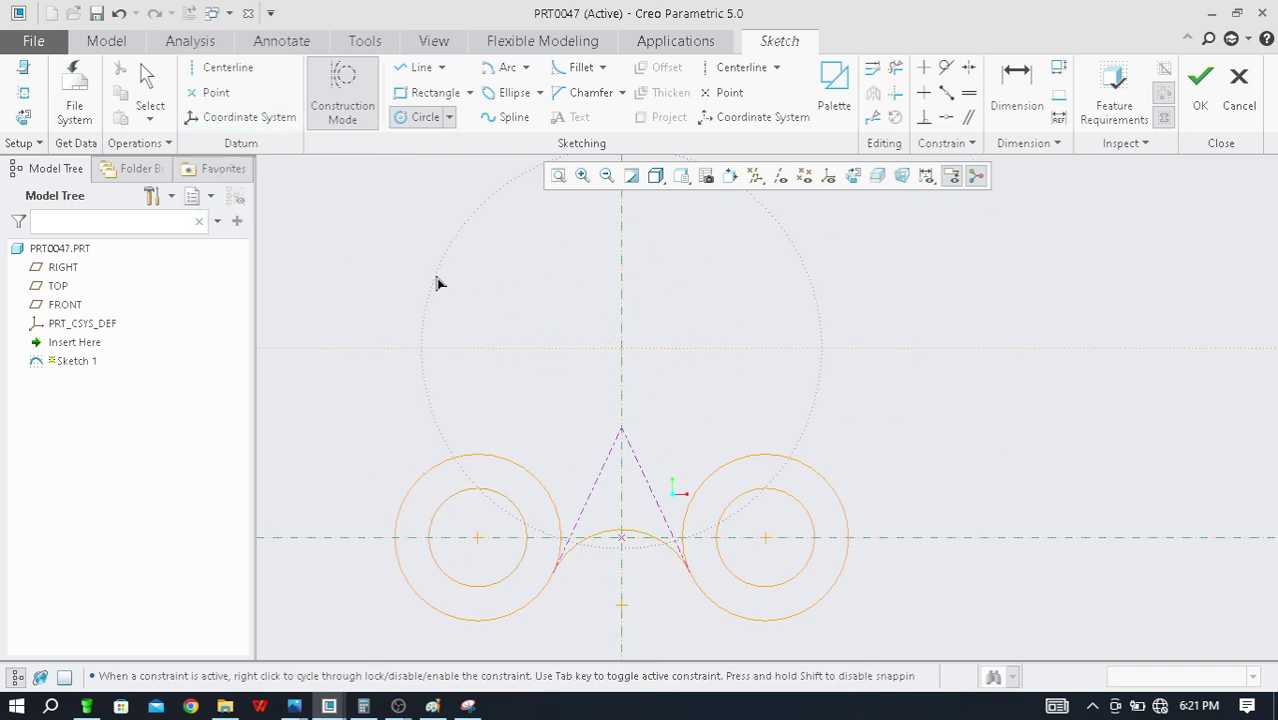
middle_click(477, 290)
scroll(605, 310, "down", 3)
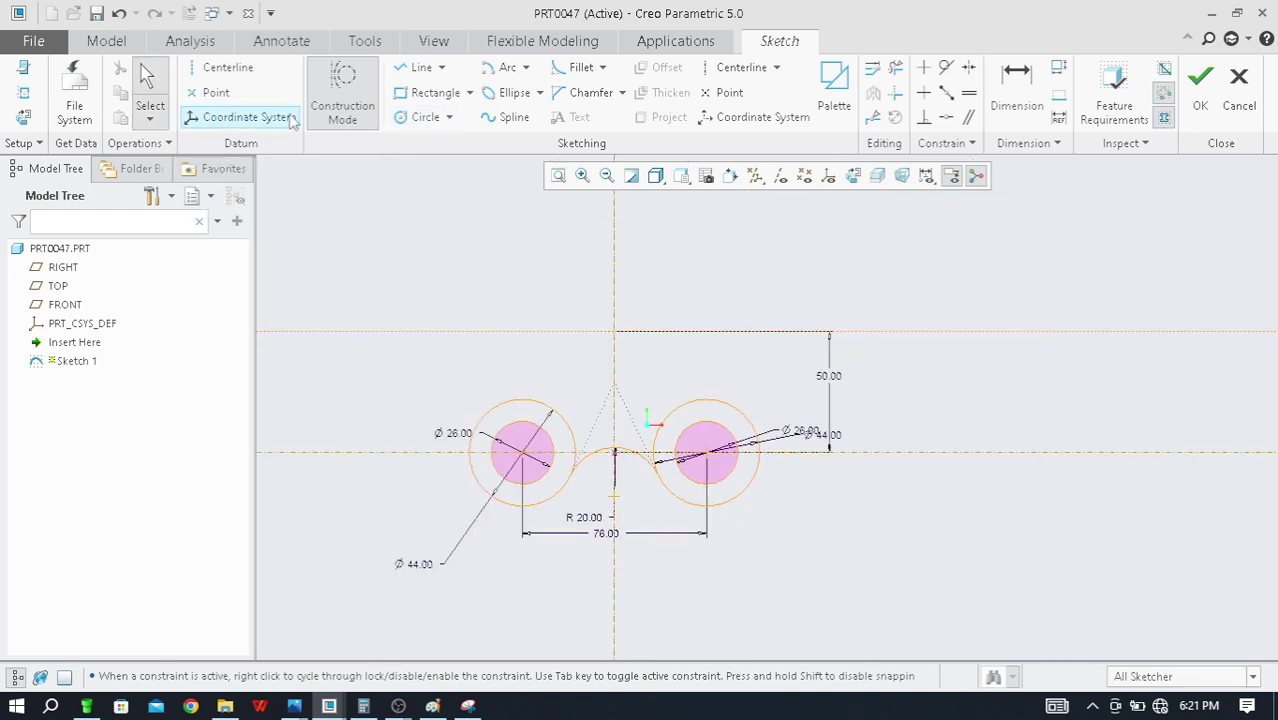
left_click(347, 97)
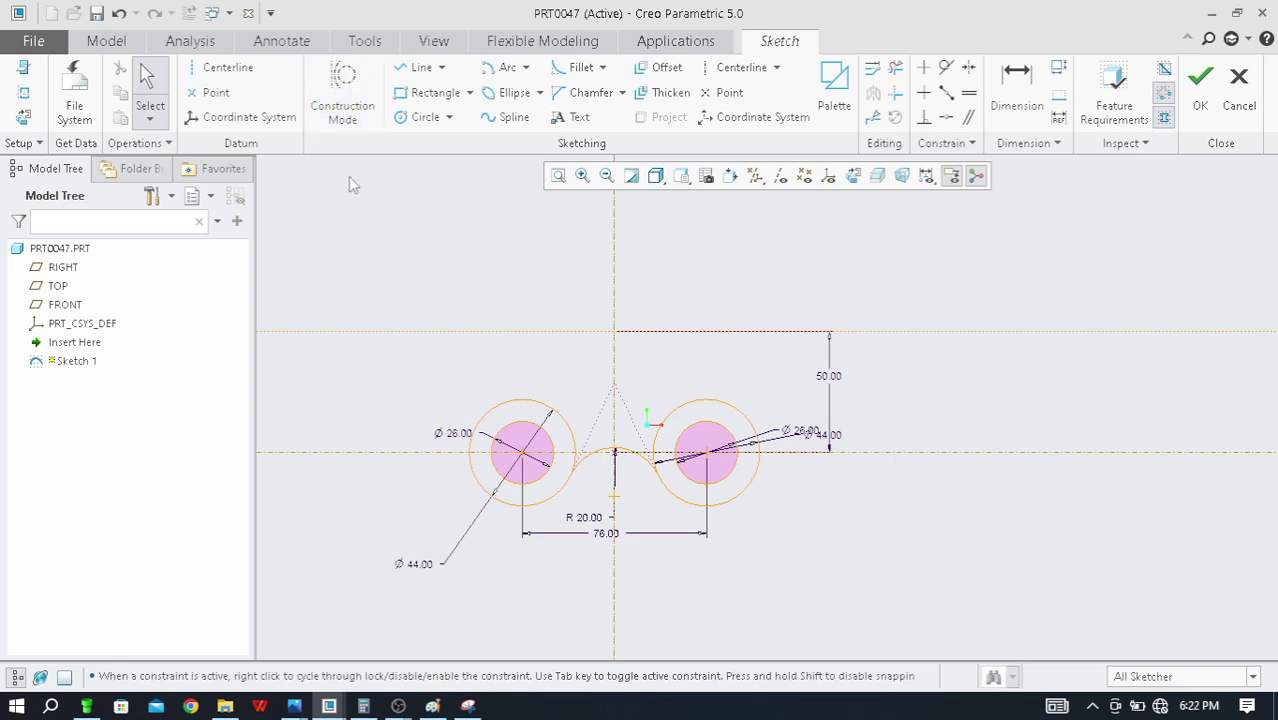
Draw a circle on the upper intersection and set its diameter to 56
left_click(426, 122)
left_click(614, 331)
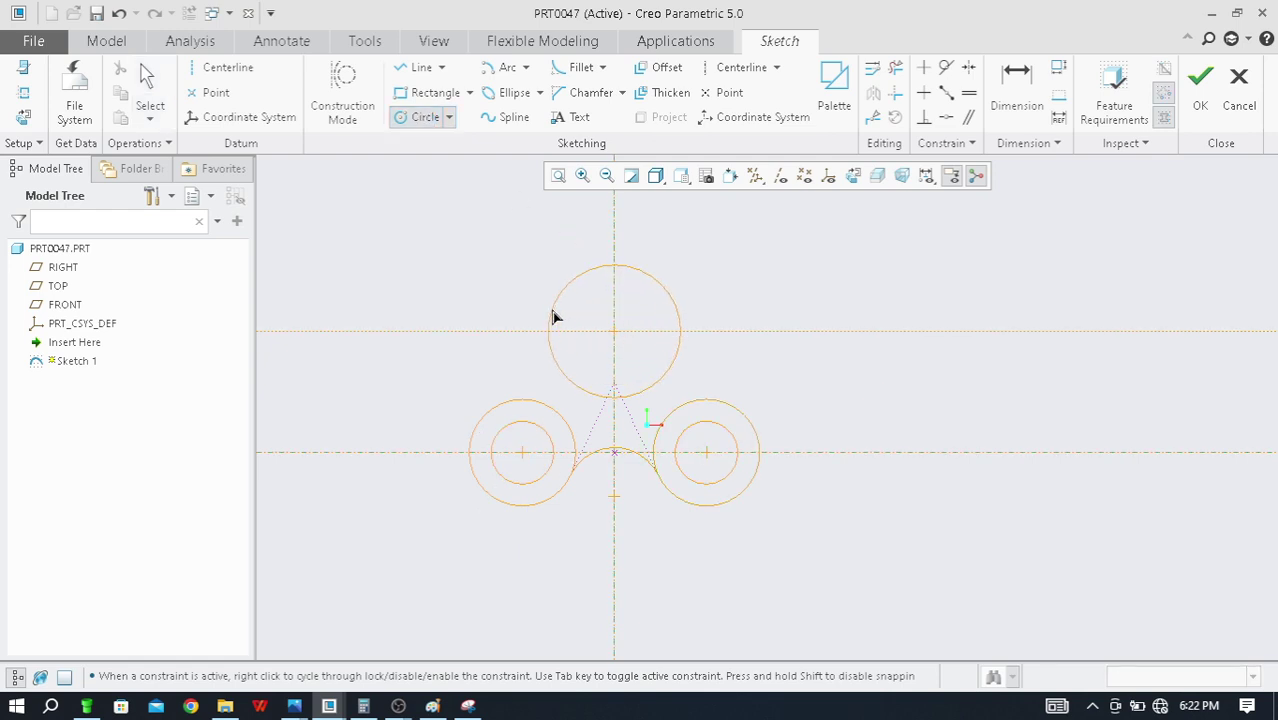
left_click(553, 314)
middle_click(404, 255)
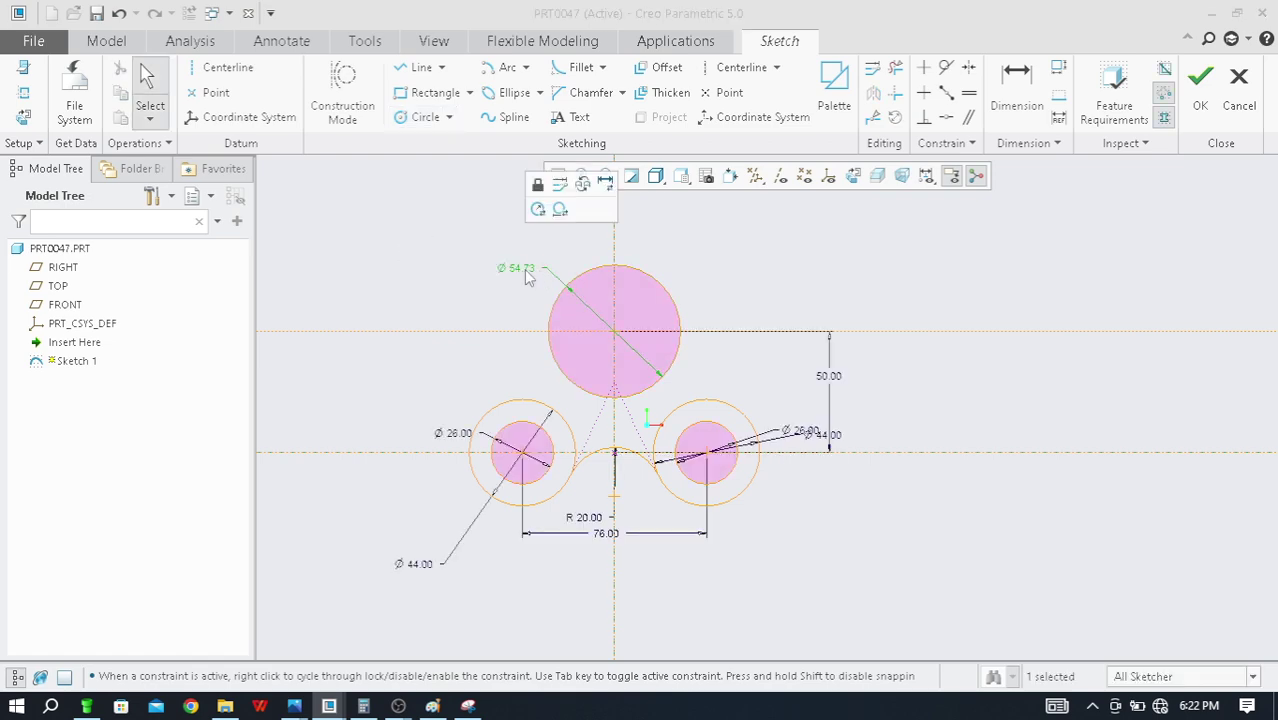
key("alt+Tab")
key("alt+Tab")
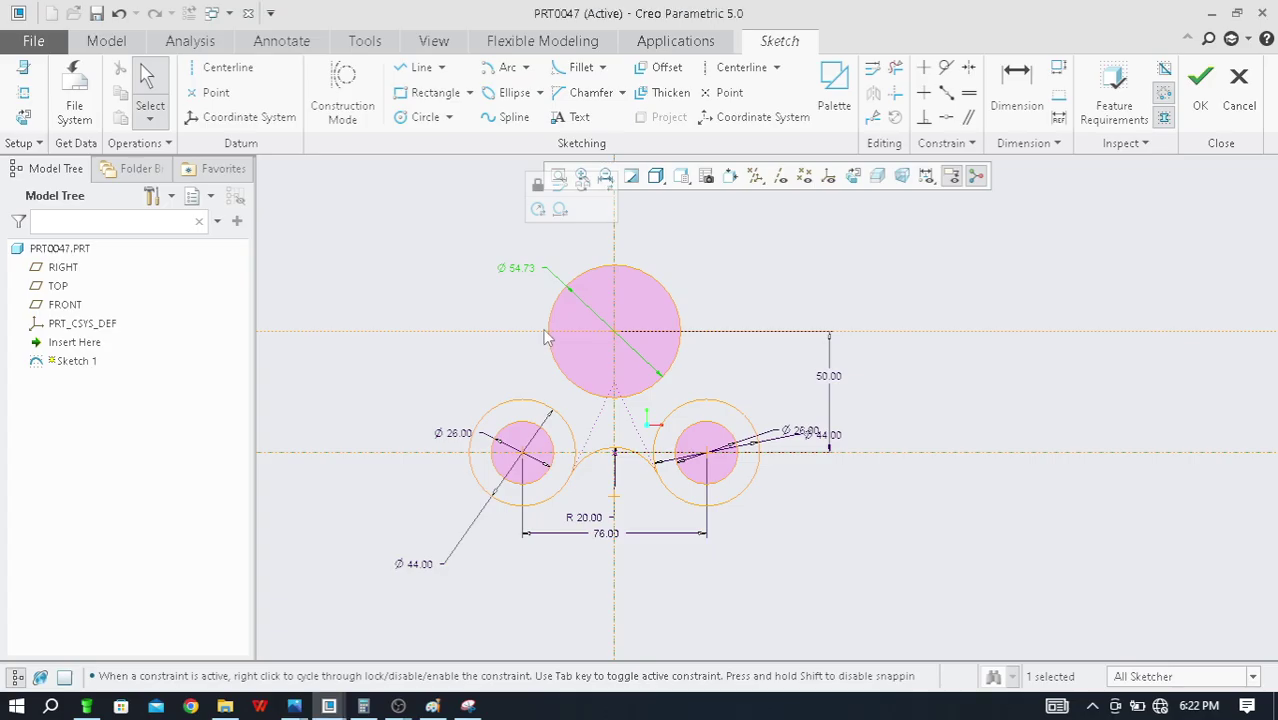
double_click(520, 268)
type("56")
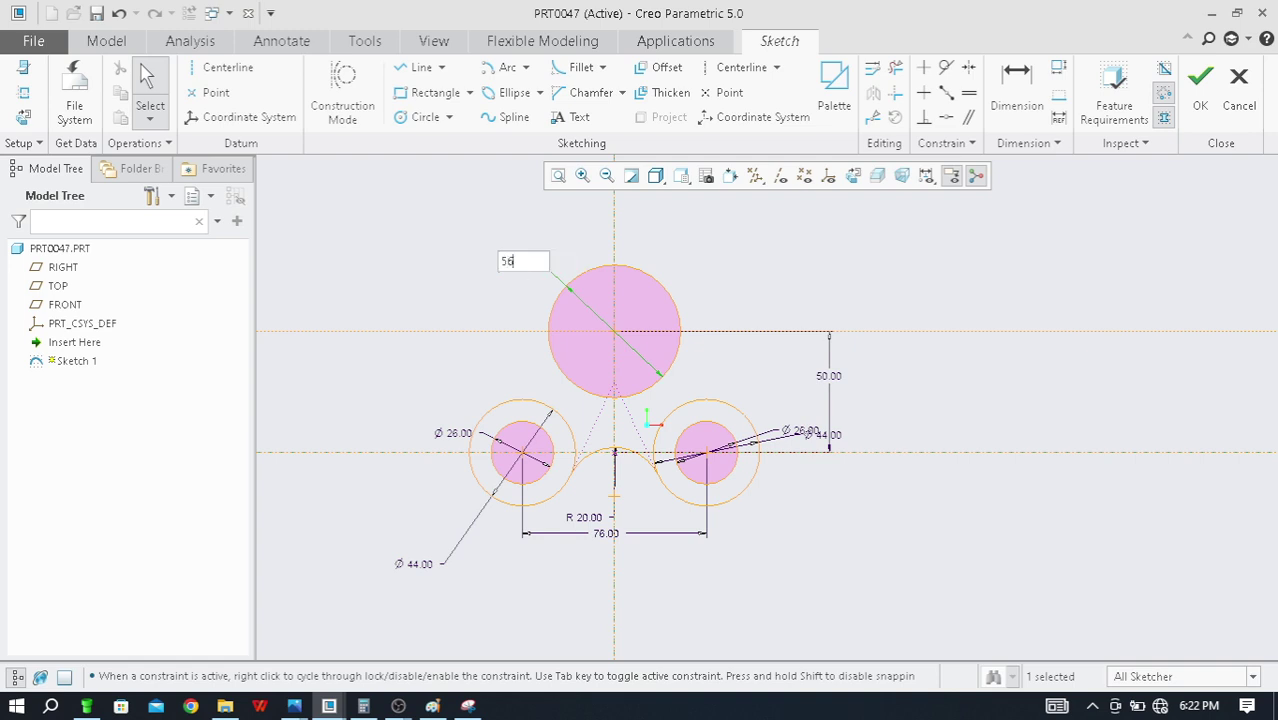
key("Return")
key("alt+Tab")
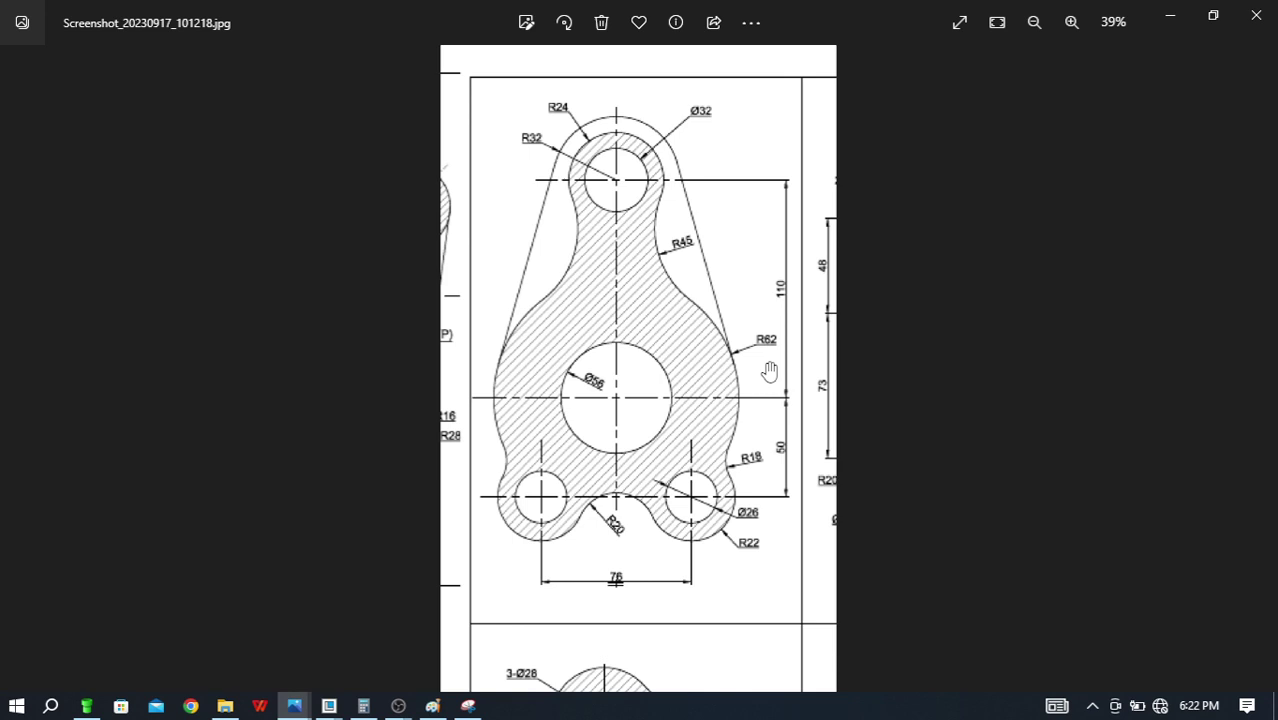
Draw a circle concentric with the Ø56 circle and move its dimension aside
key("alt+Tab")
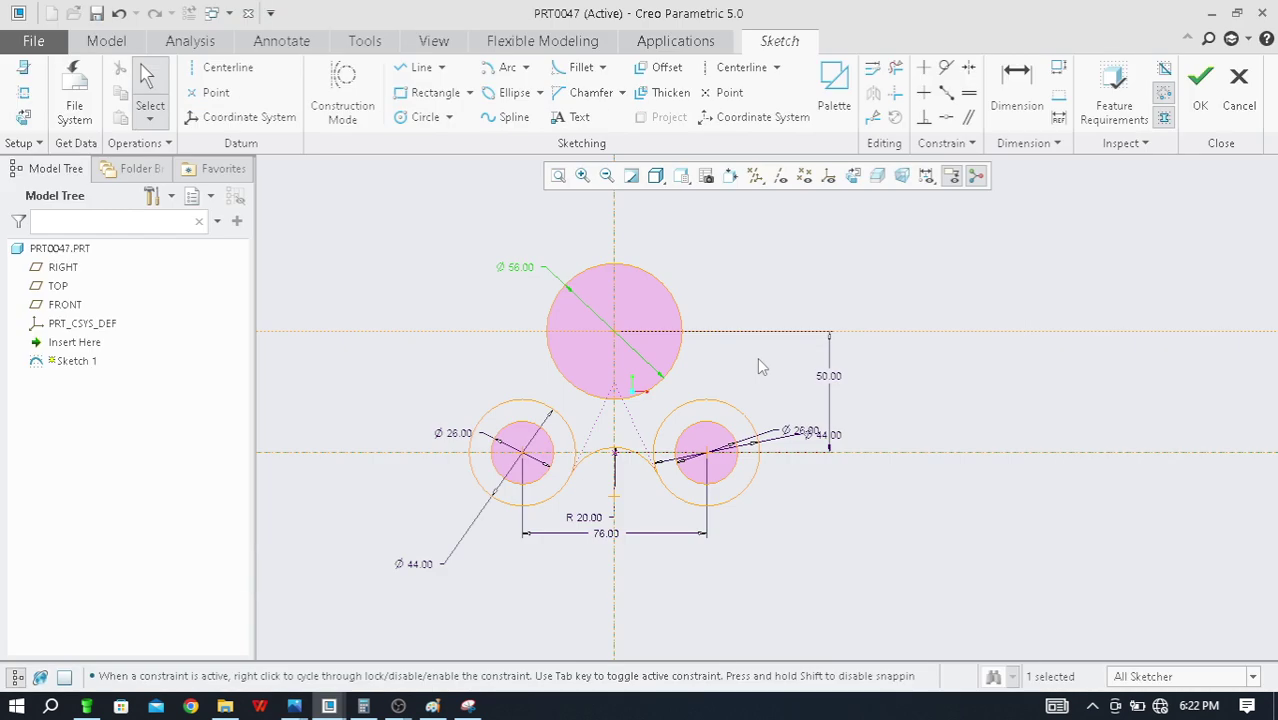
left_click(425, 118)
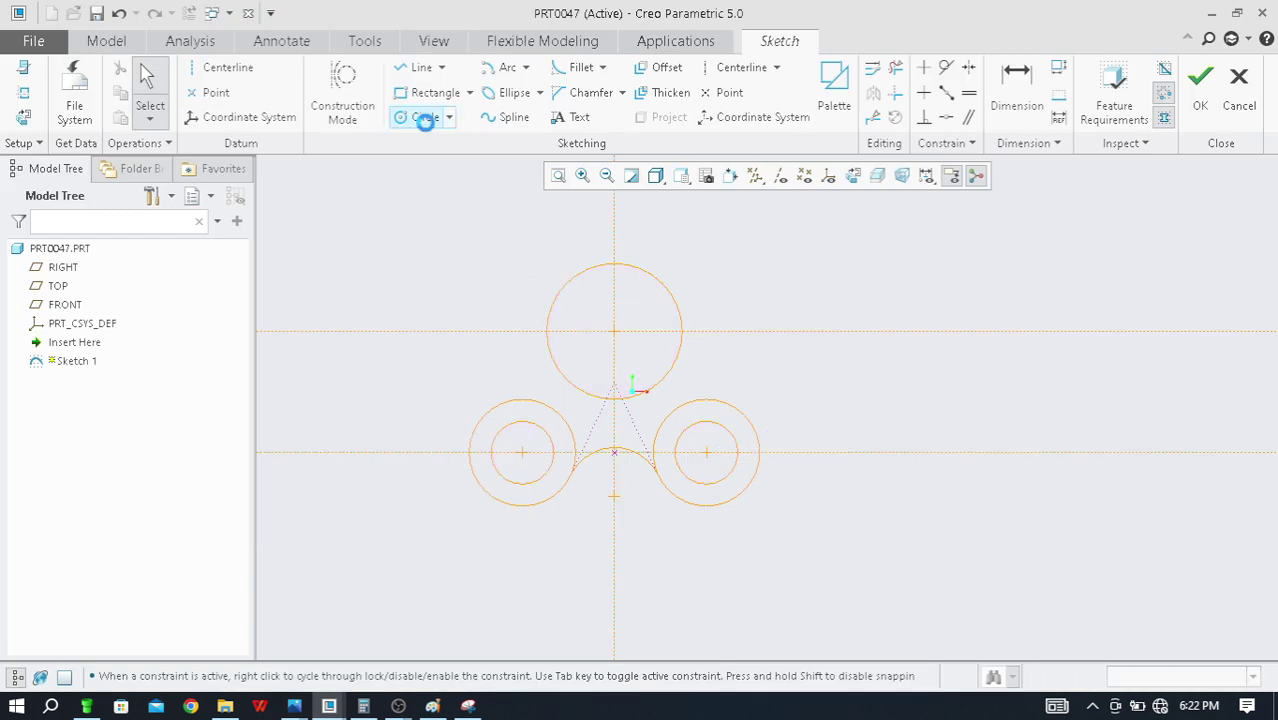
left_click(614, 332)
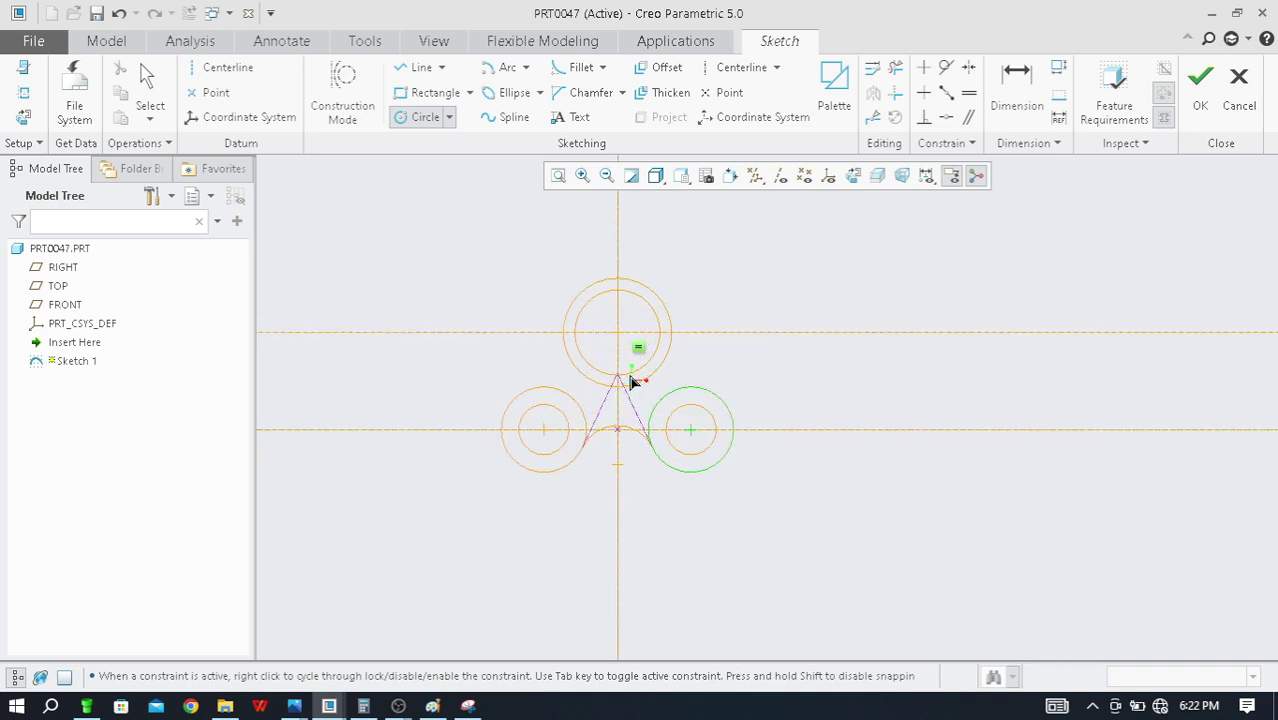
left_click(705, 325)
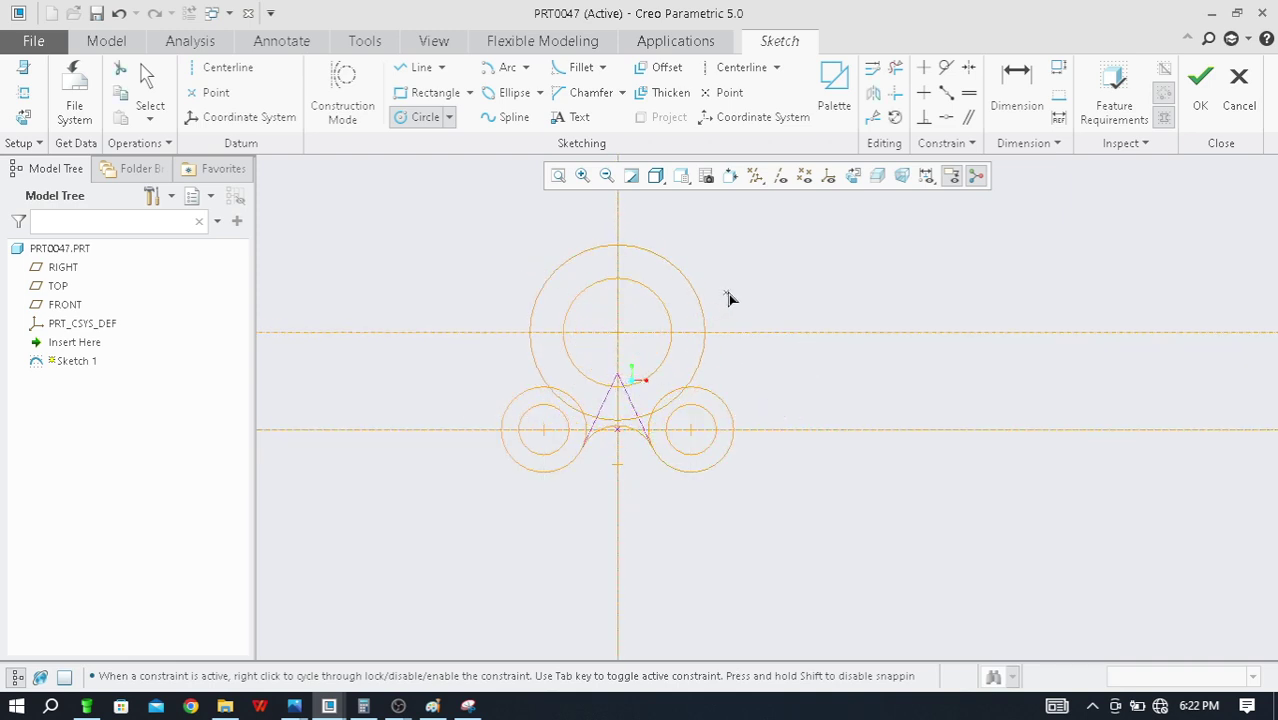
middle_click(768, 264)
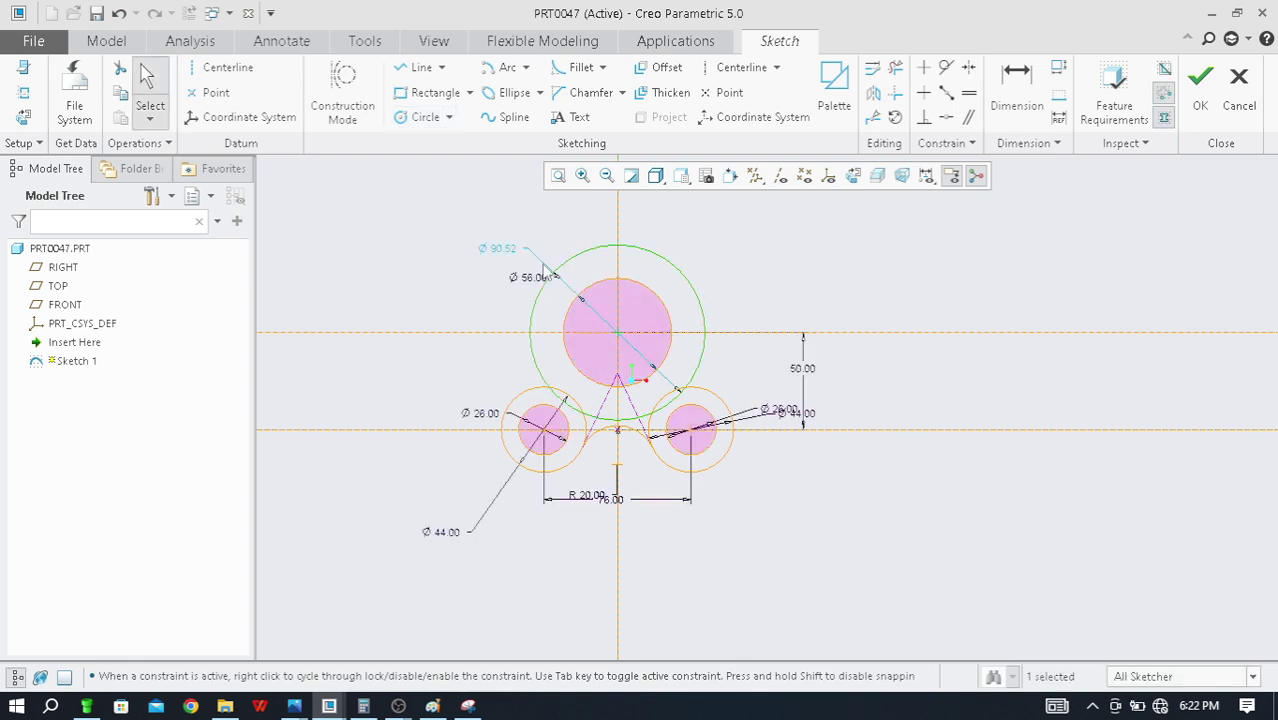
left_click_drag(497, 248, 841, 236)
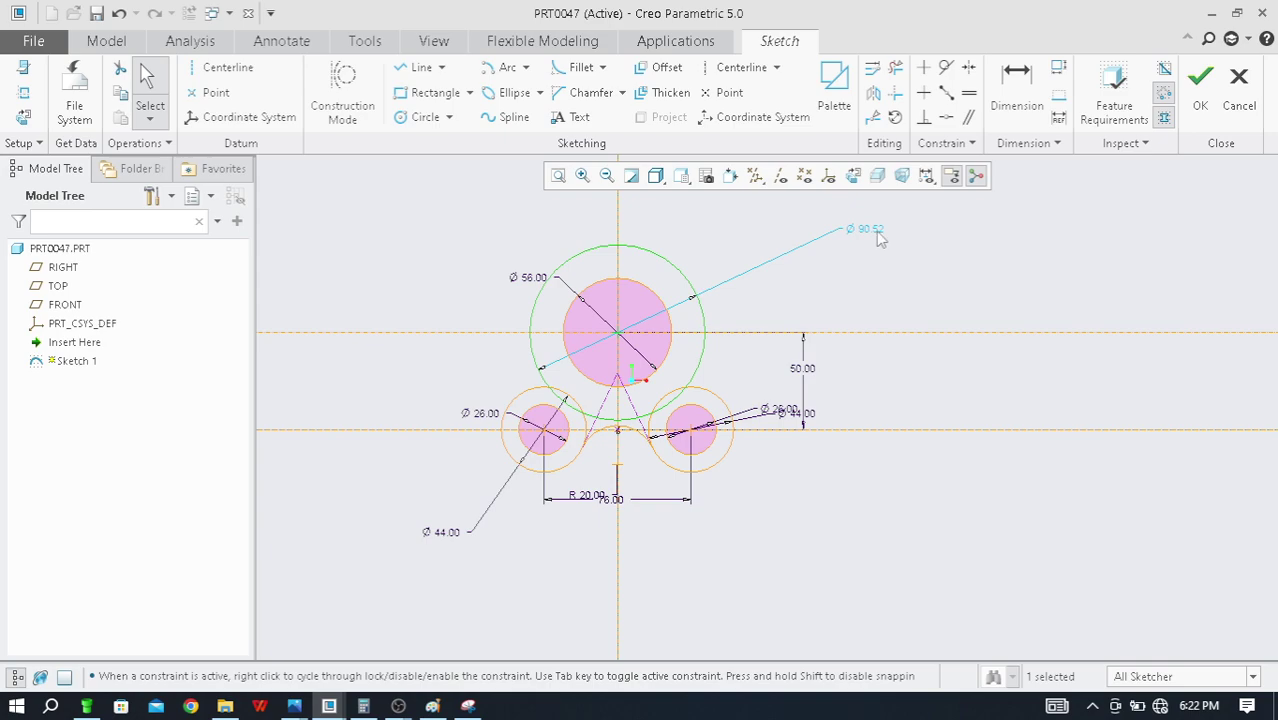
Set the outer circle's diameter to 124, matching the drawing's R62
key("alt+Tab")
key("alt+Tab")
double_click(875, 233)
type("124")
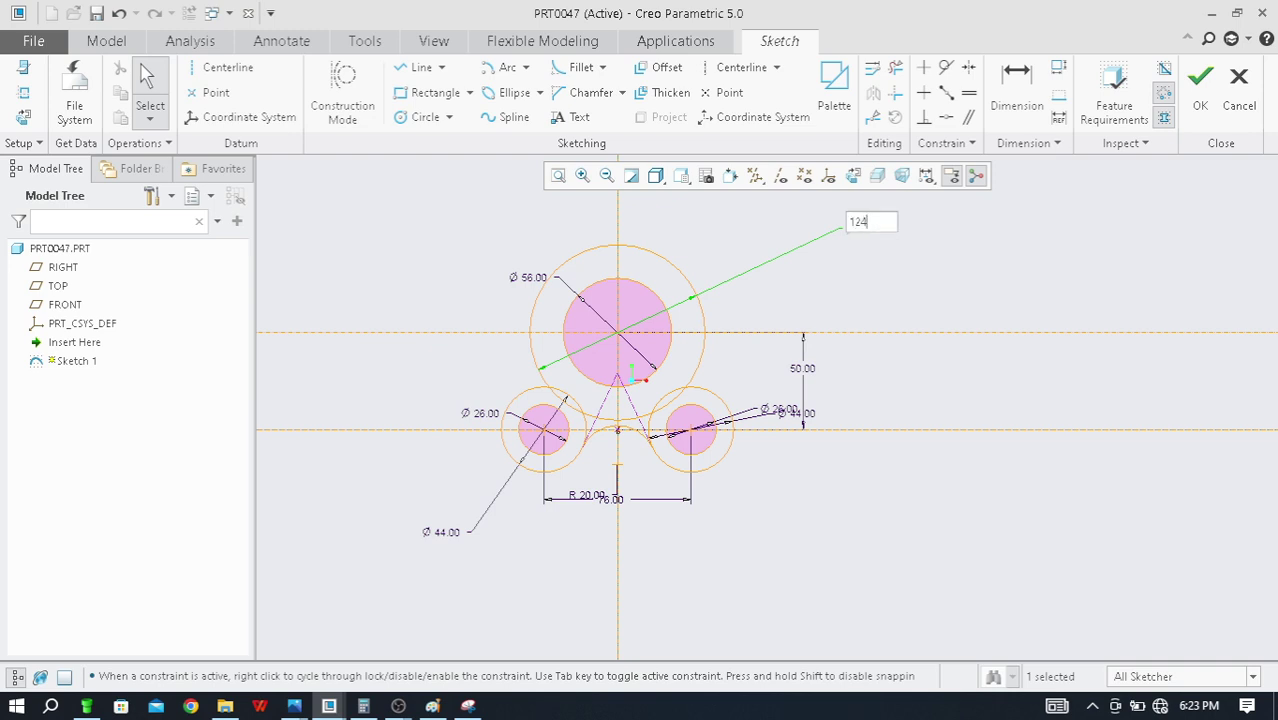
key("Return")
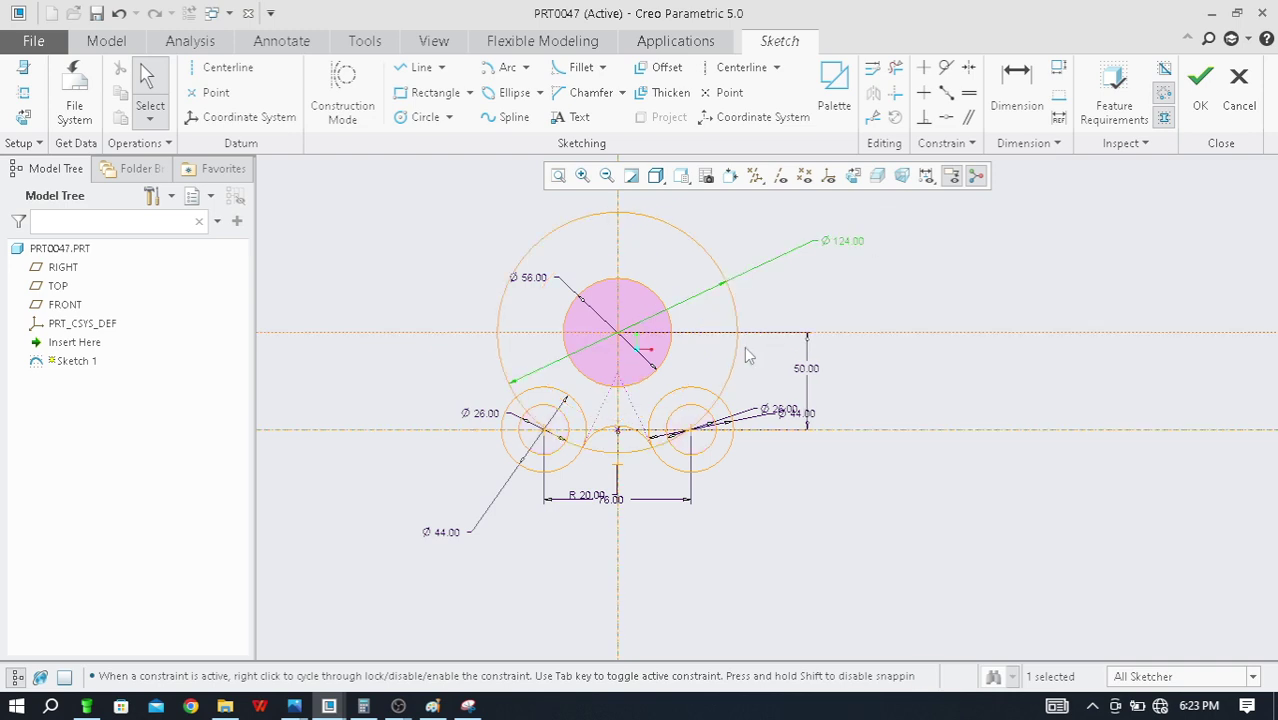
key("alt+Tab")
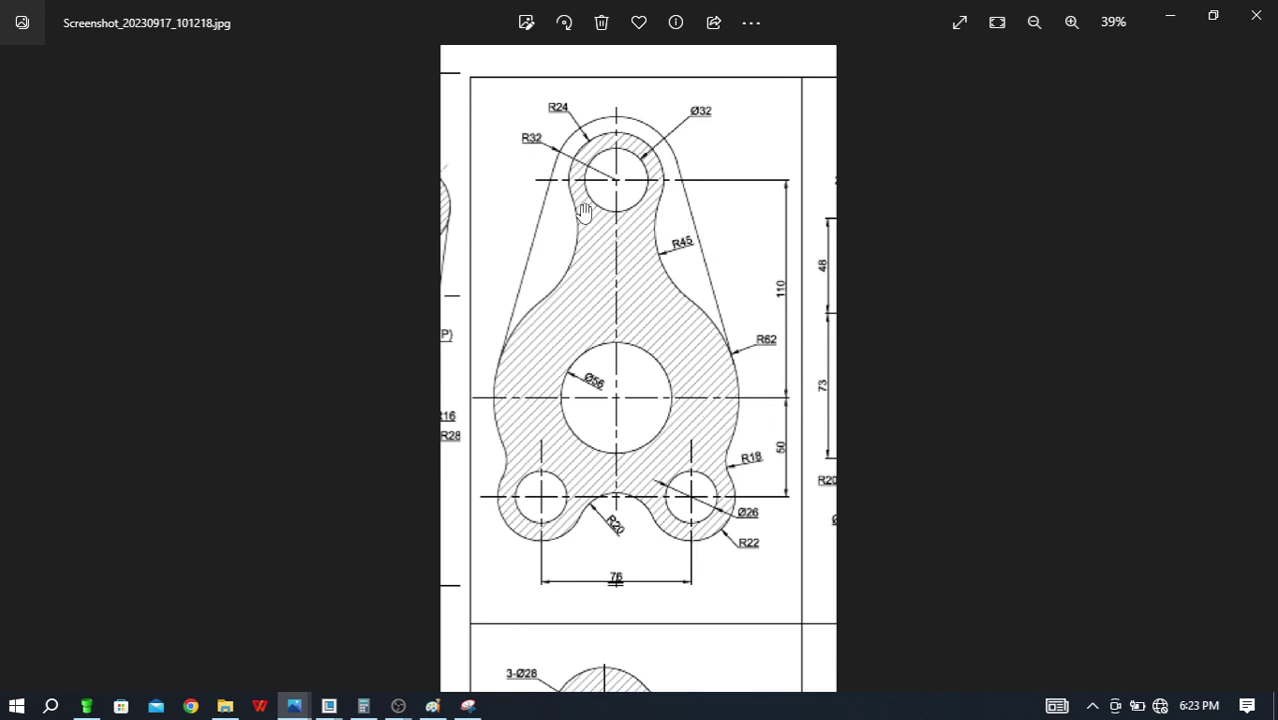
key("alt+Tab")
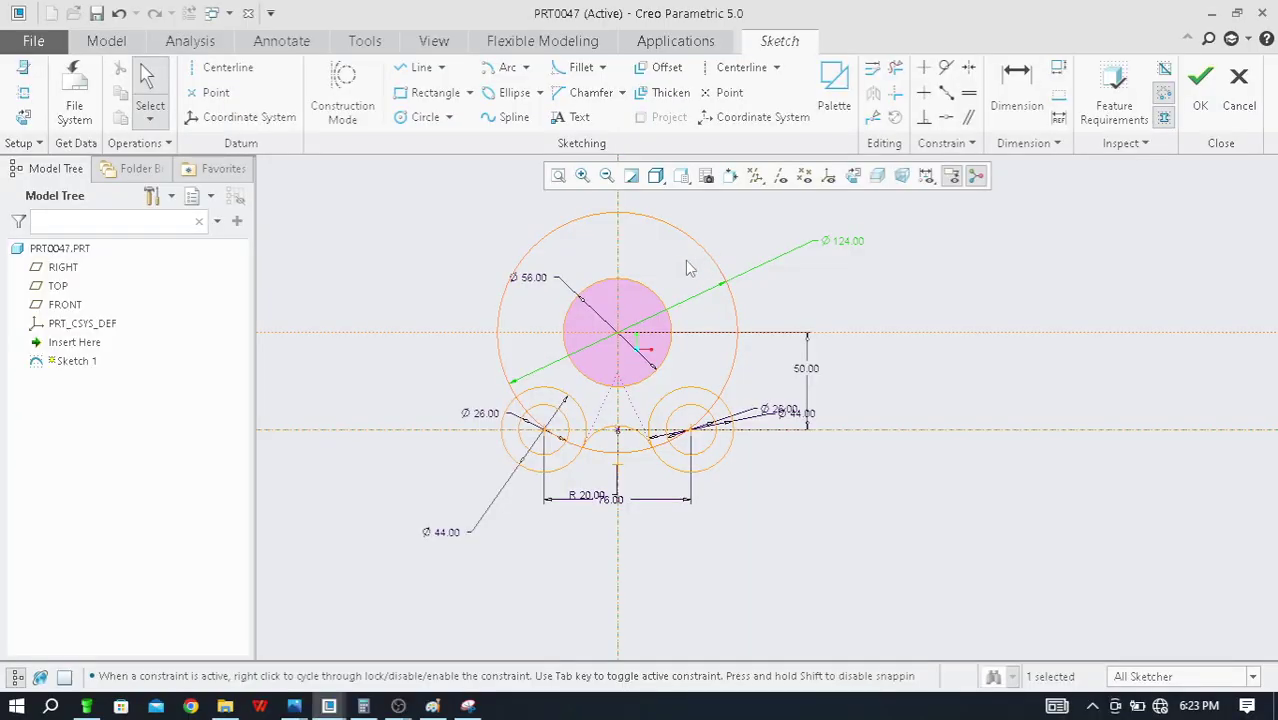
scroll(617, 463, "down", 2)
Draw a horizontal construction centerline above the Ø56 circle
scroll(632, 322, "up", 1)
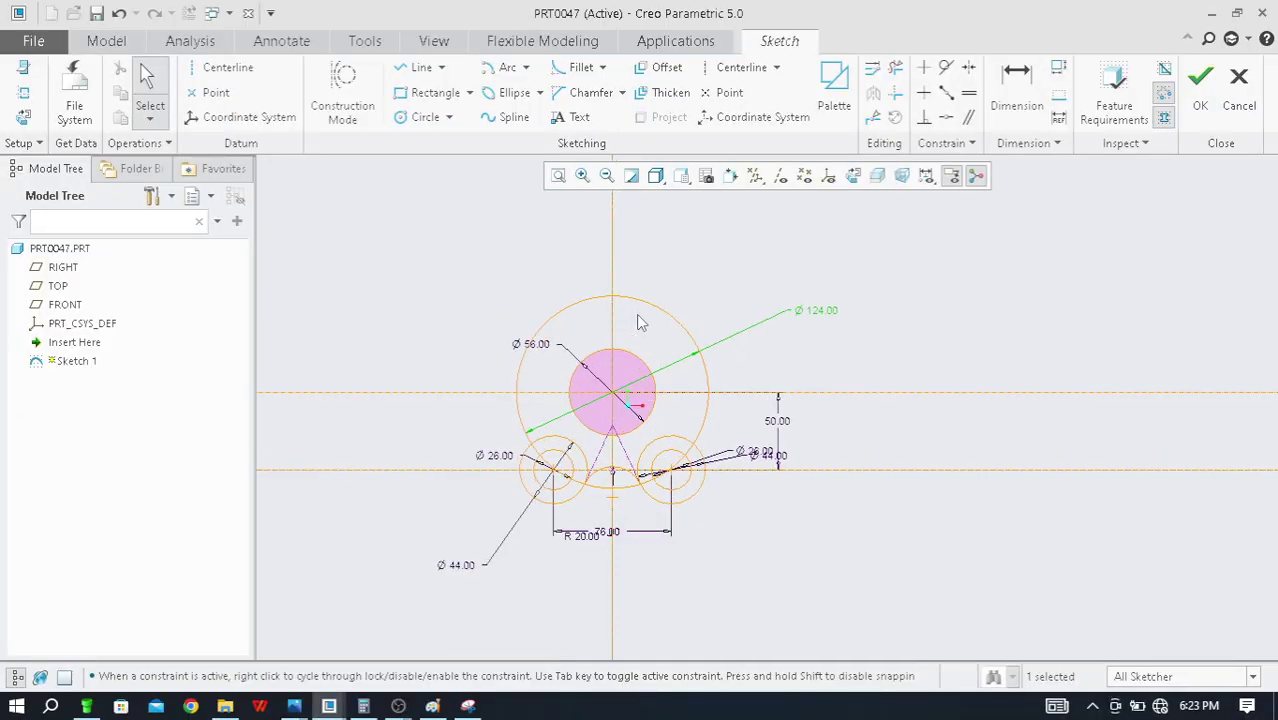
left_click(337, 99)
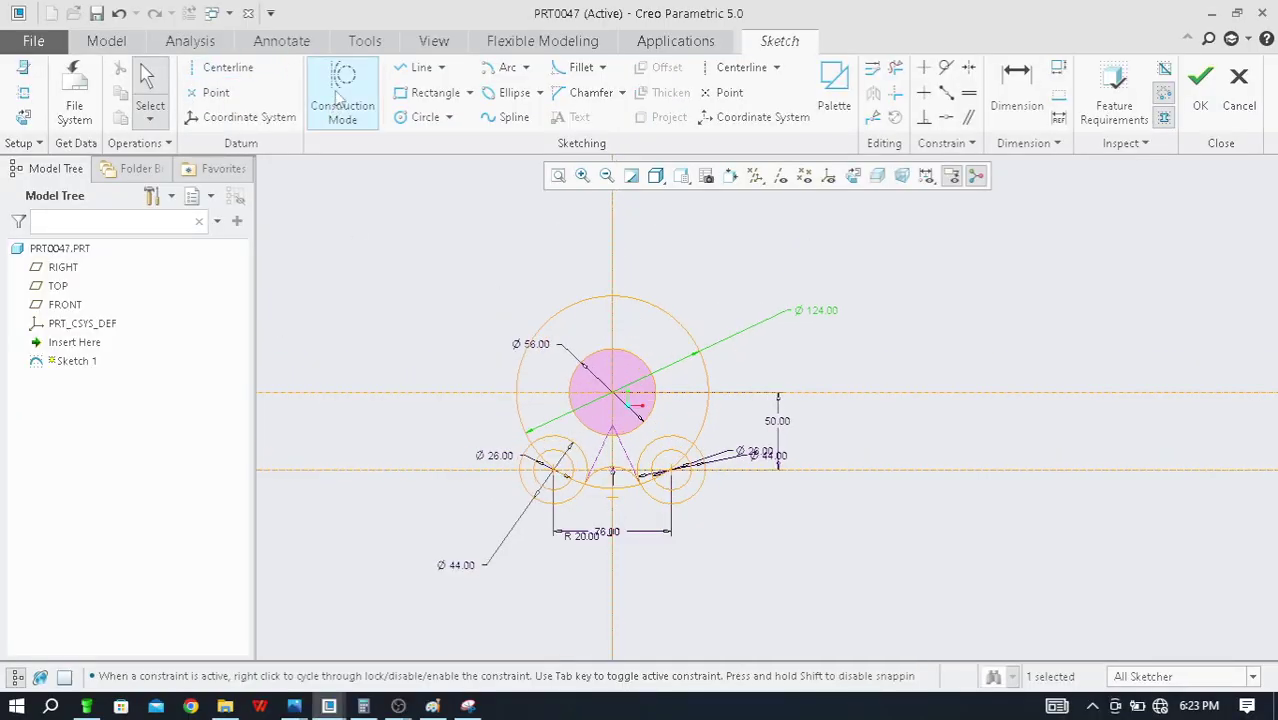
left_click(224, 67)
left_click(613, 257)
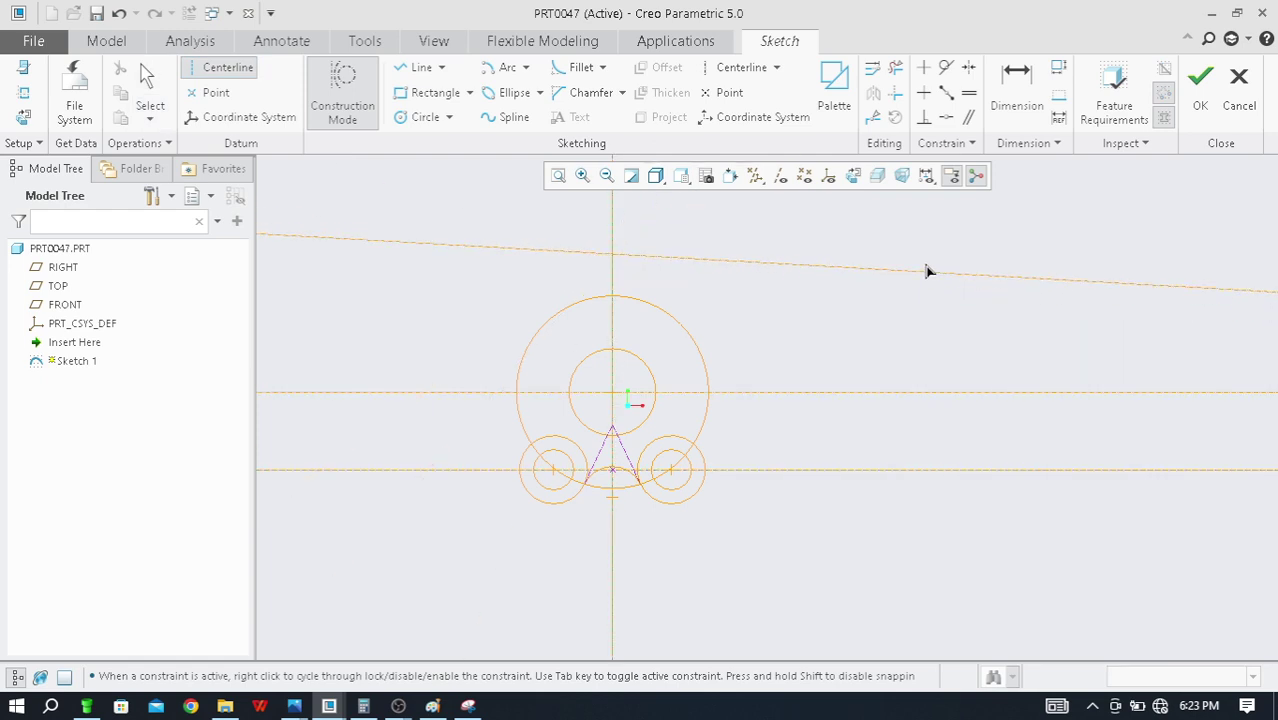
left_click(942, 260)
middle_click(955, 333)
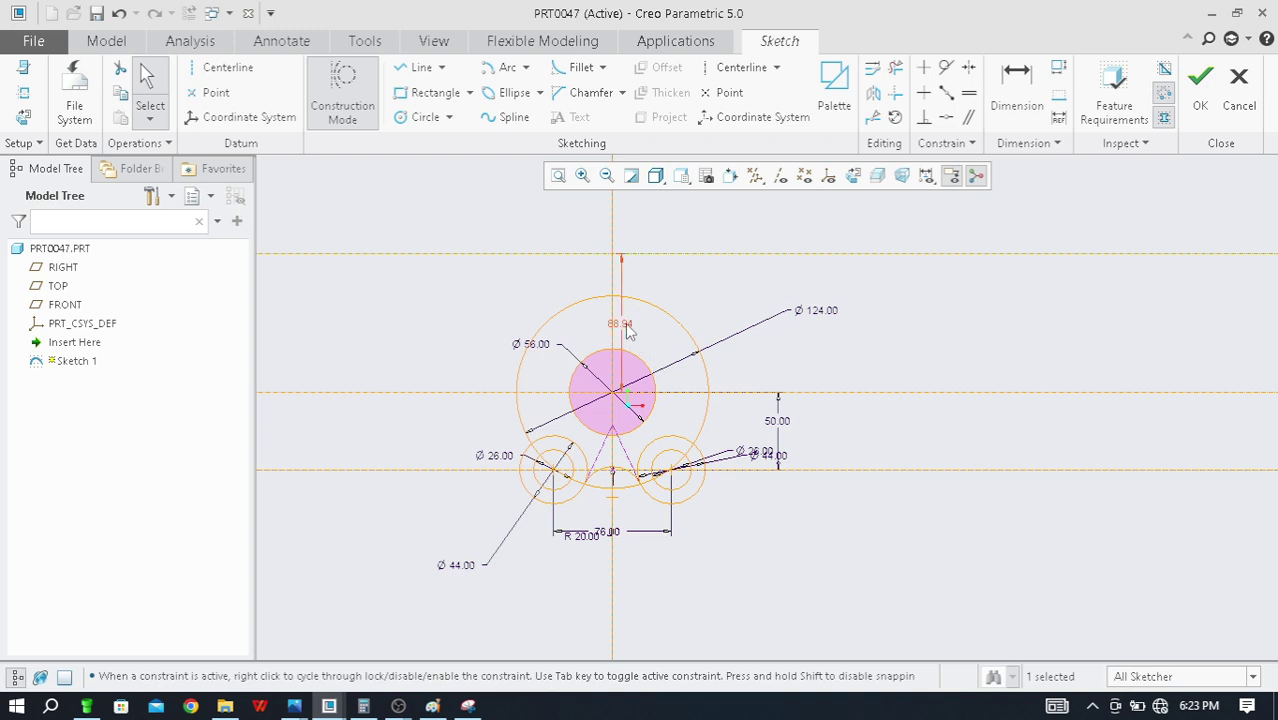
left_click_drag(630, 322, 906, 325)
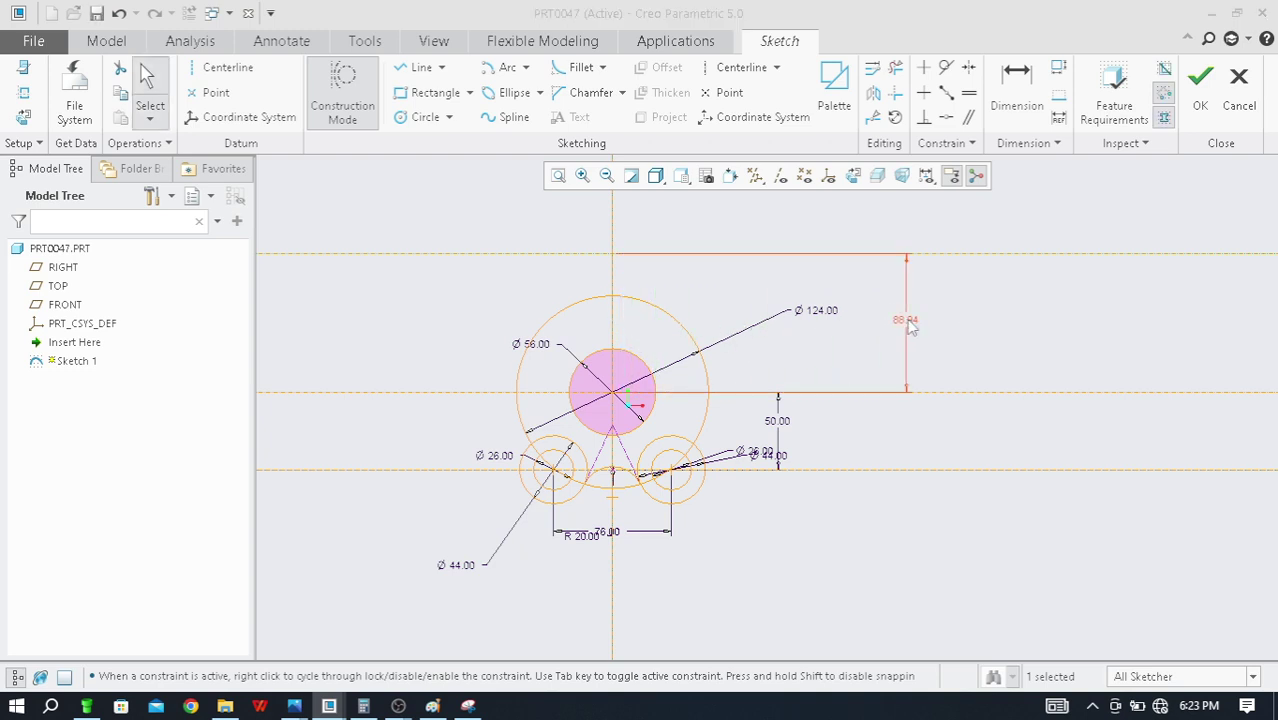
Set the centerline's distance above the Ø56 centre to 110
key("alt+Tab")
key("alt+Tab")
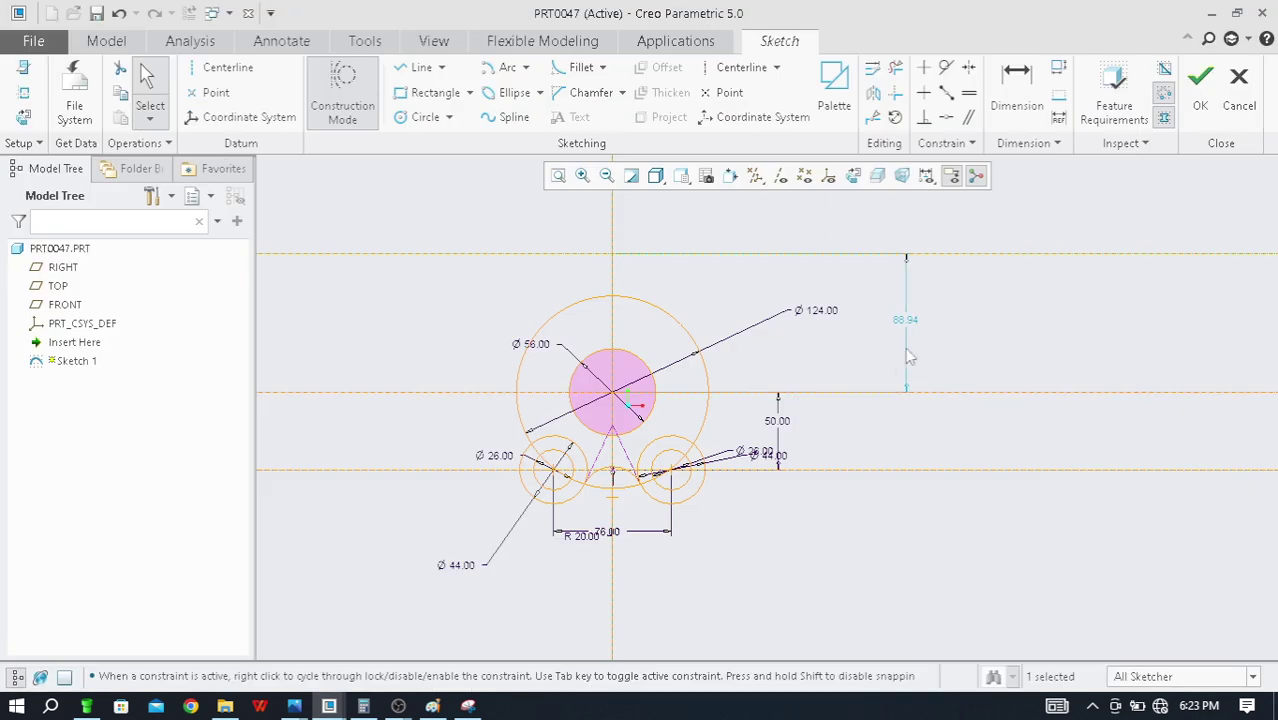
double_click(910, 322)
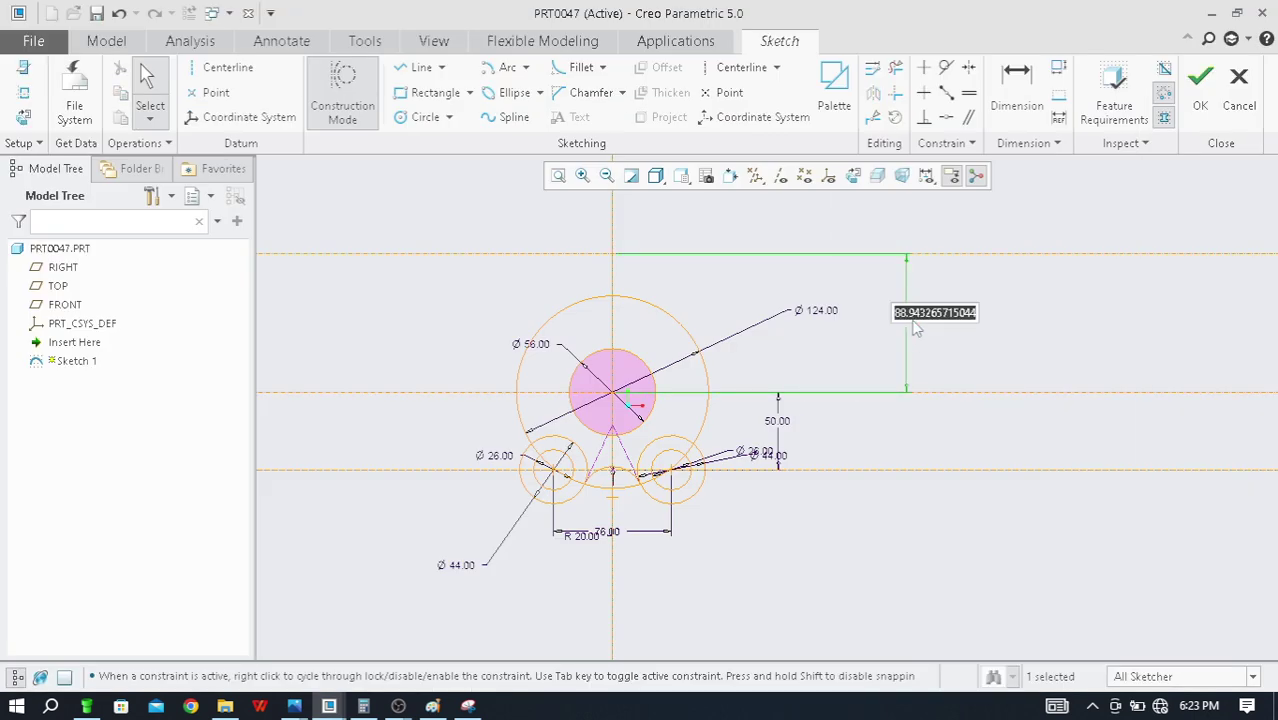
type("110")
key("Return")
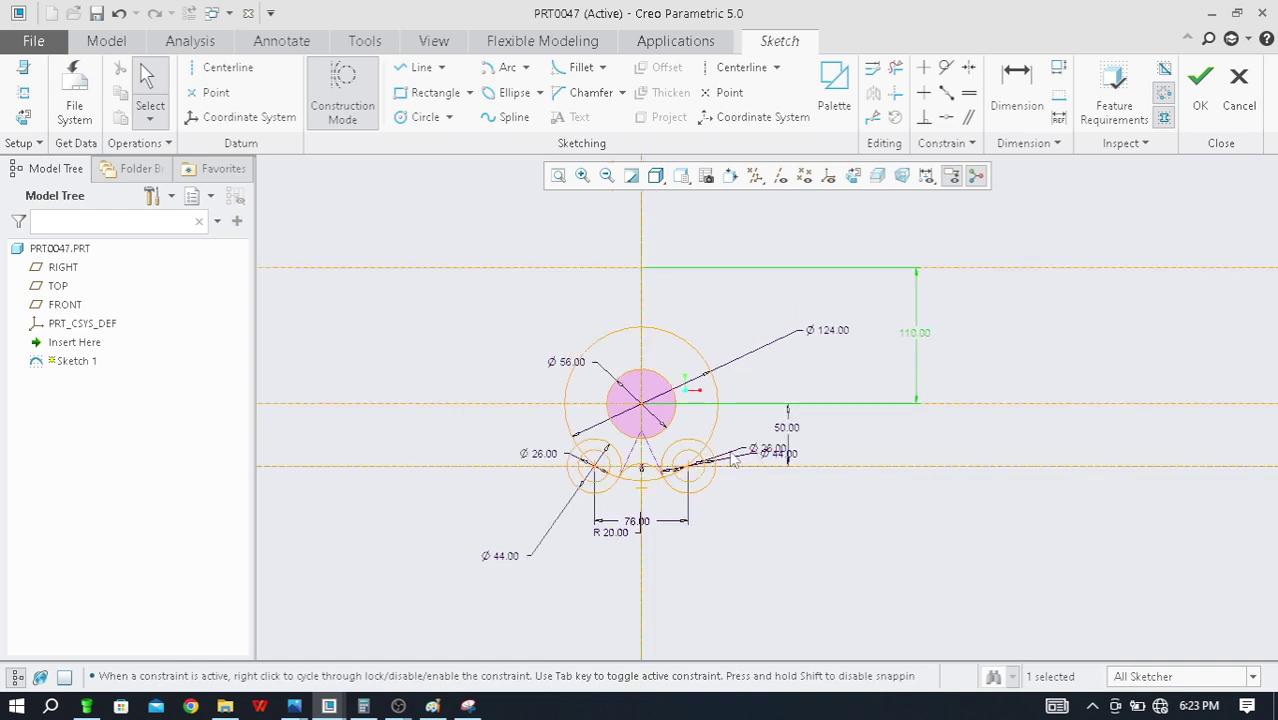
key("alt+Tab")
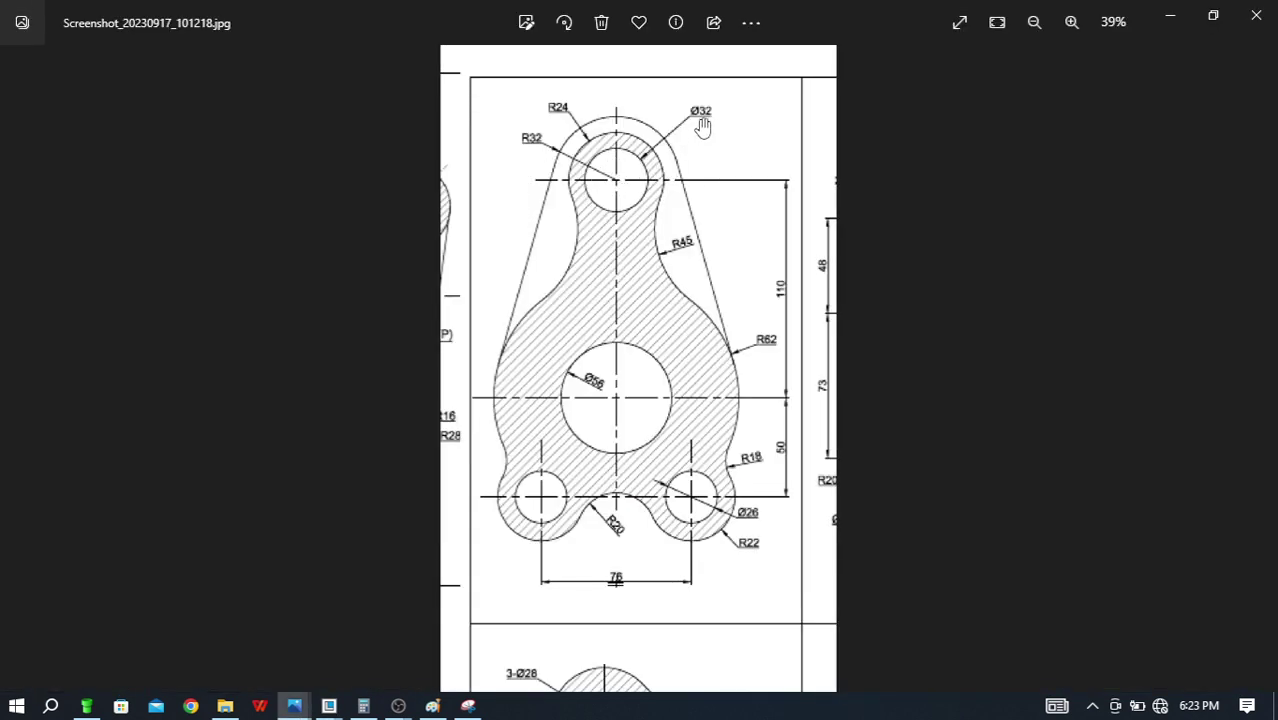
Draw a circle centred at the upper centerline intersection
key("alt+Tab")
left_click(425, 117)
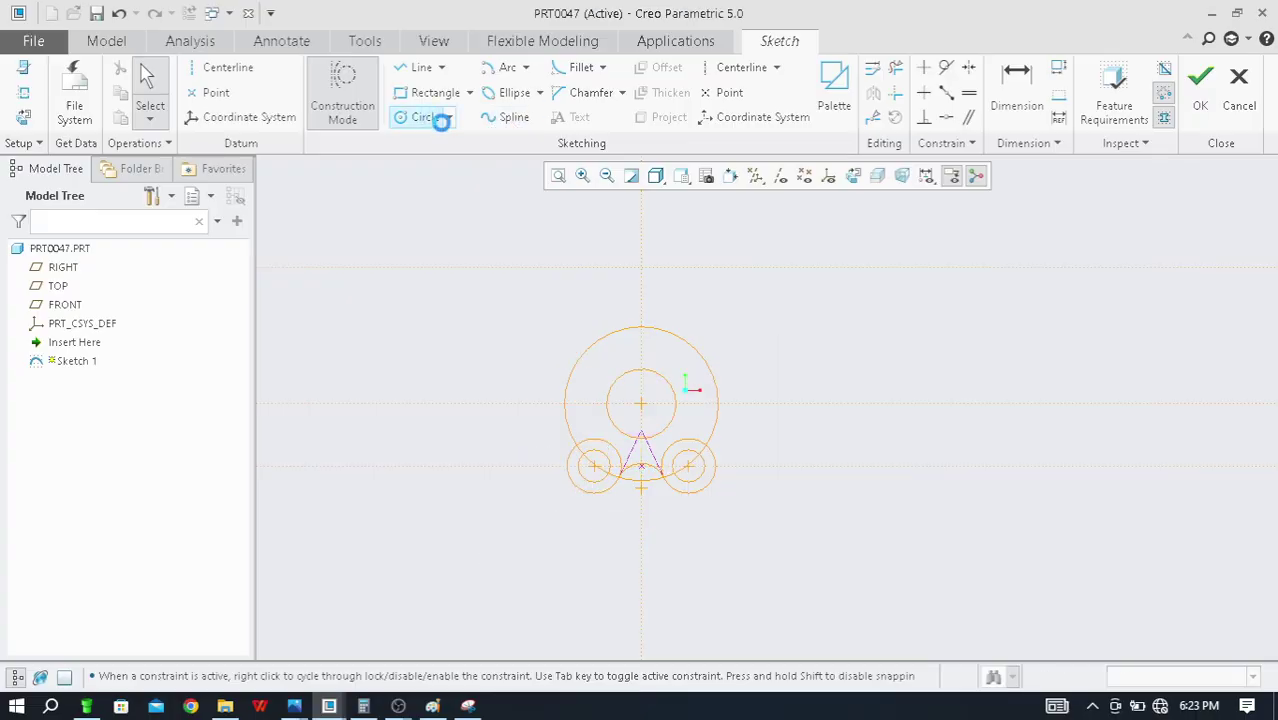
left_click(646, 276)
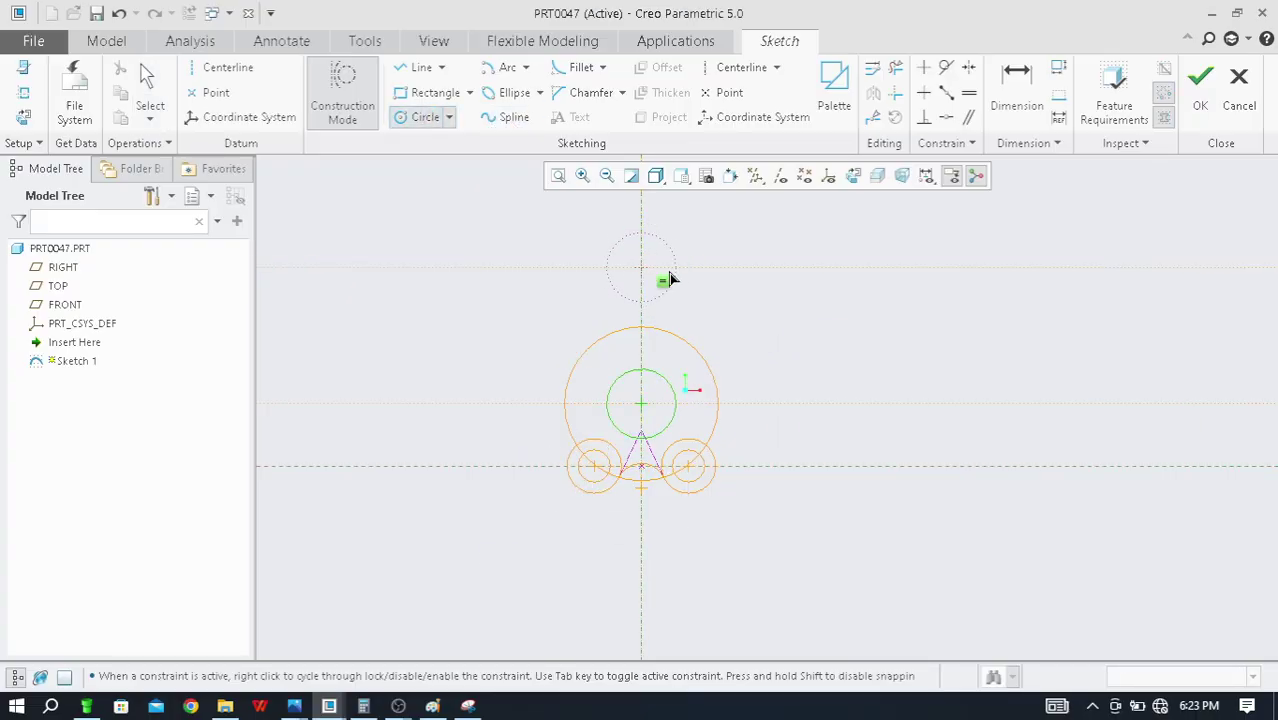
scroll(655, 262, "down", 2)
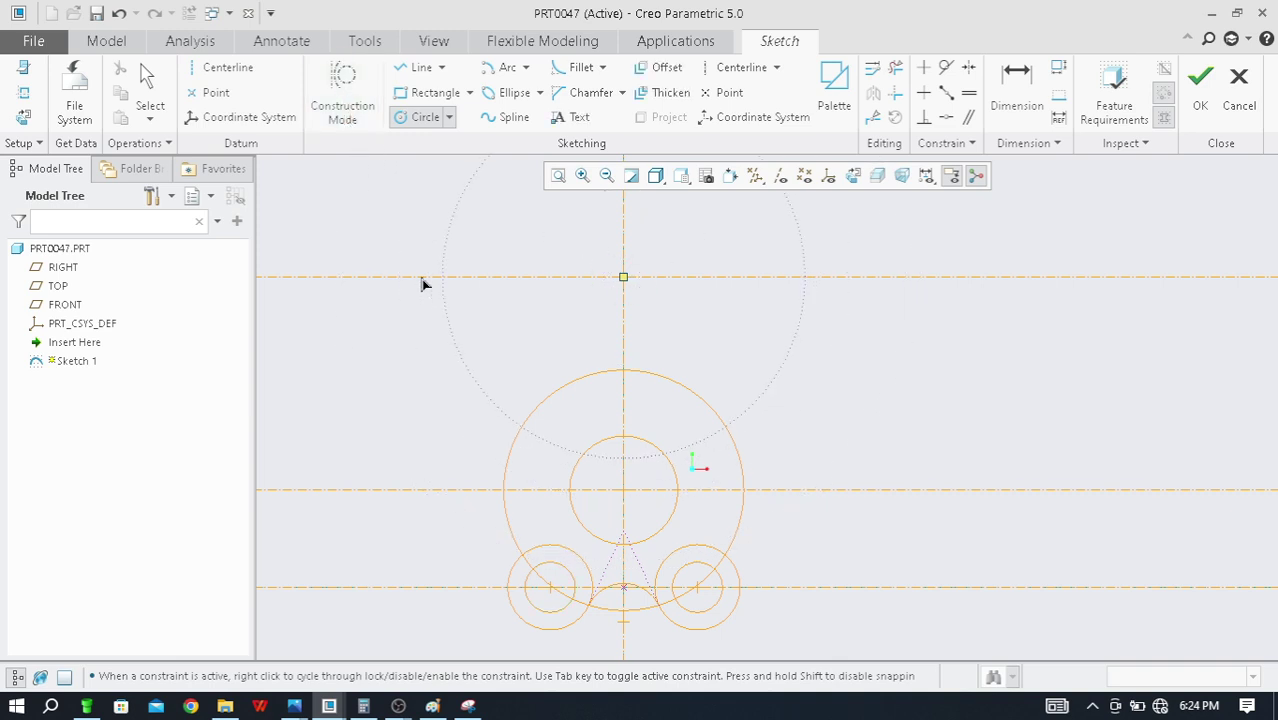
left_click(428, 118)
left_click(623, 277)
left_click(650, 304)
scroll(668, 320, "down", 4)
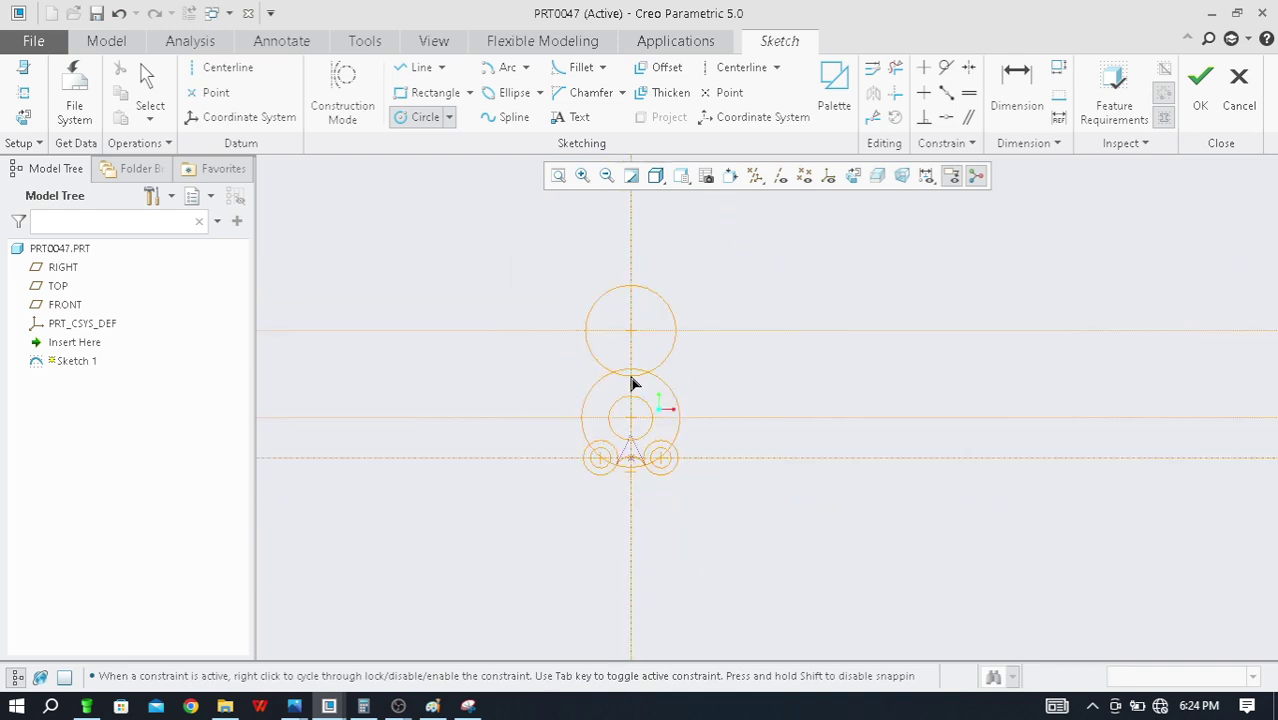
scroll(633, 337, "up", 4)
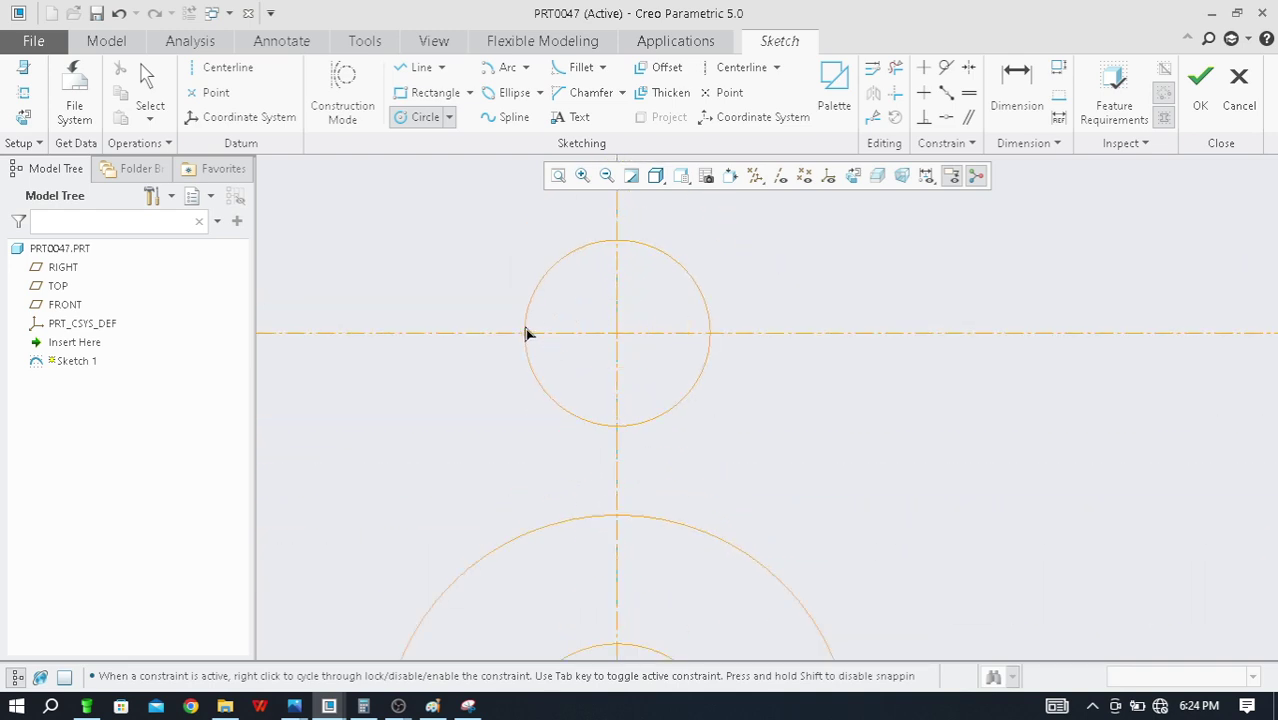
left_click(520, 314)
middle_click(466, 248)
Set the top circle's diameter to 32
key("alt+Tab")
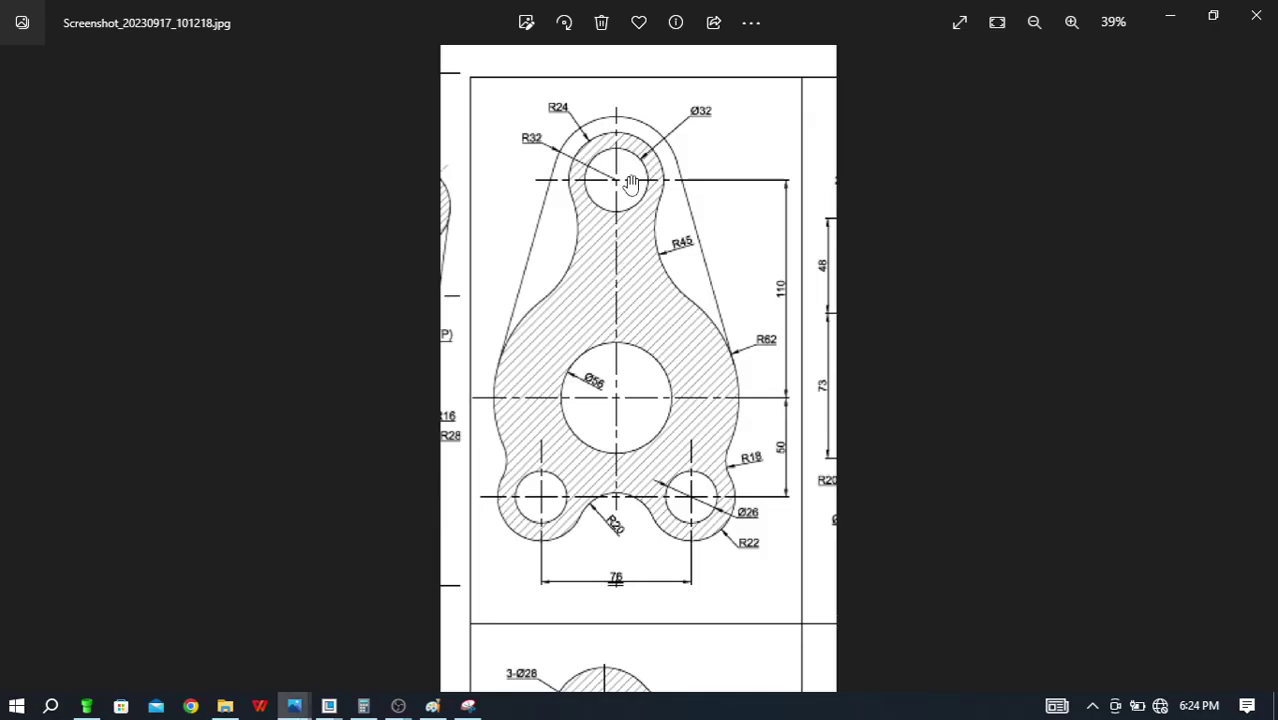
key("alt+Tab")
double_click(494, 244)
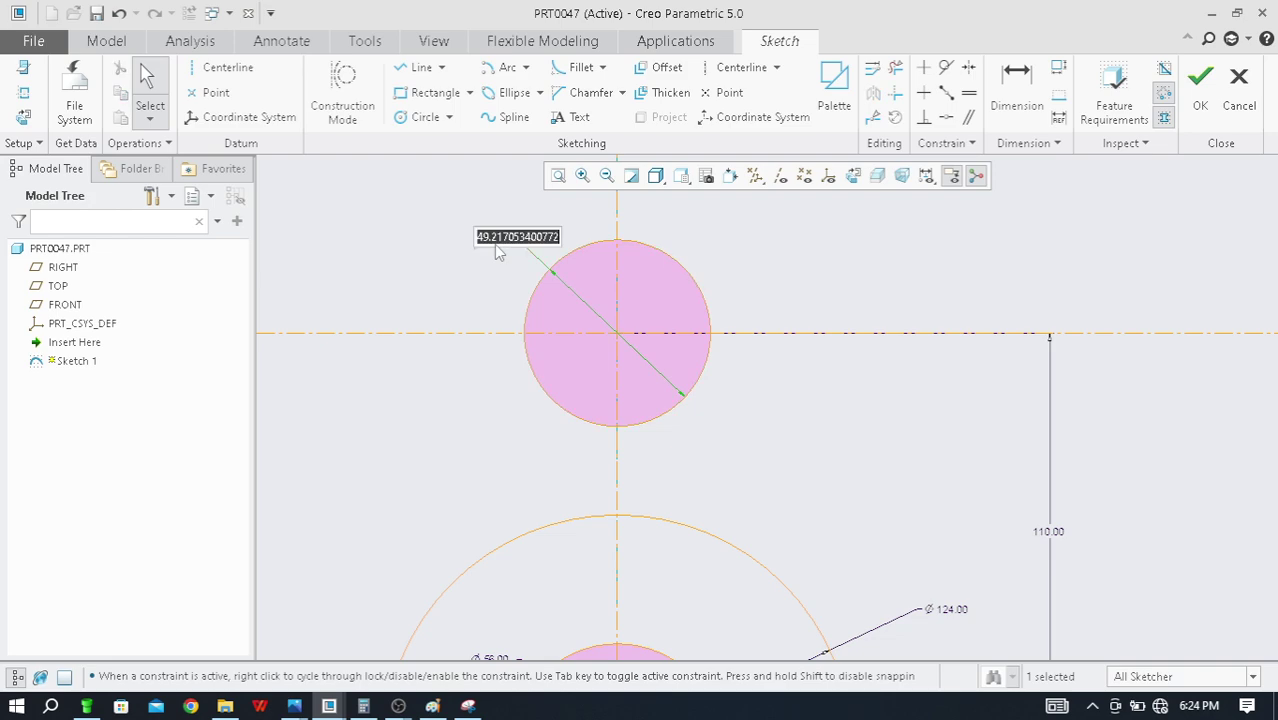
type("32")
key("Return")
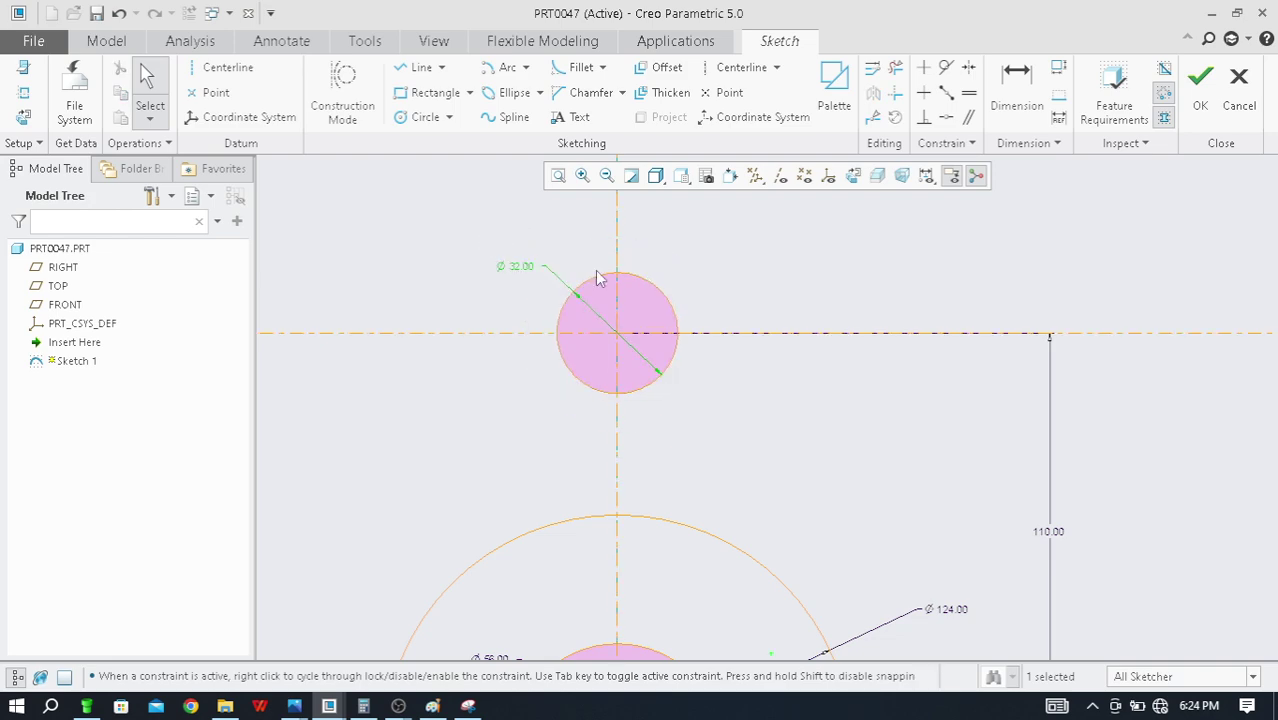
key("alt+Tab")
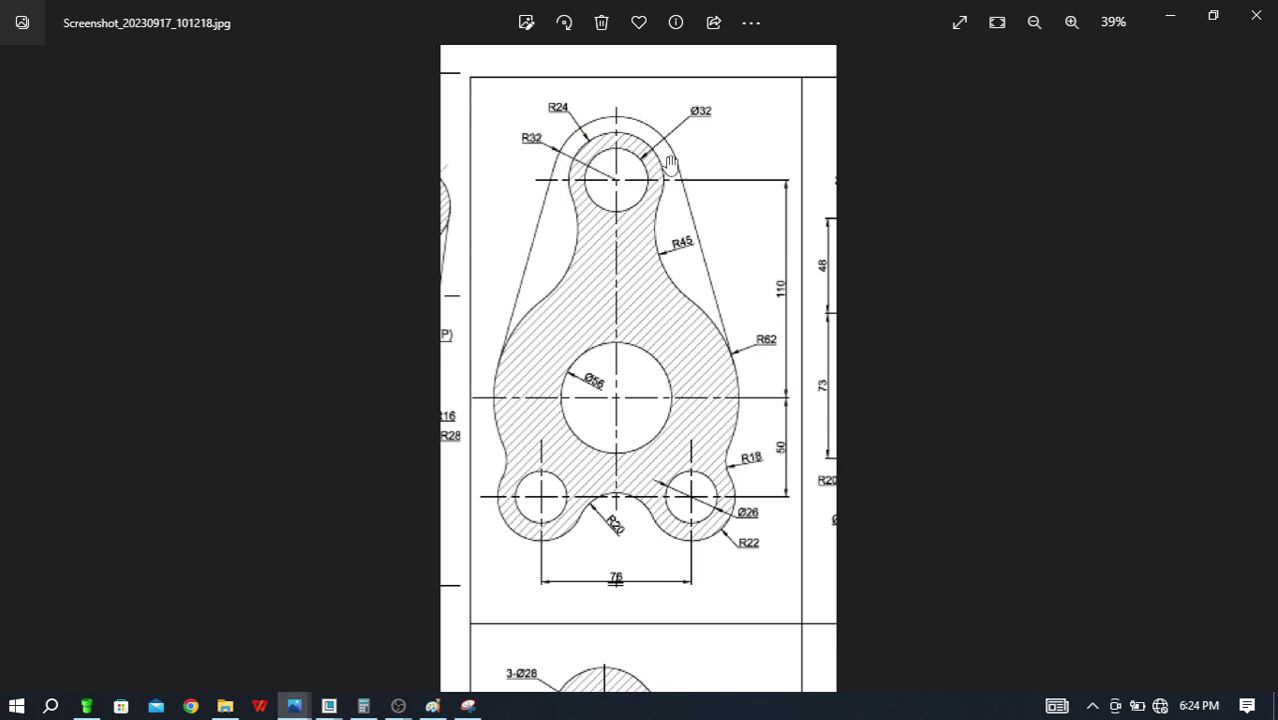
Draw a circle concentric with the Ø32 circle
key("alt+Tab")
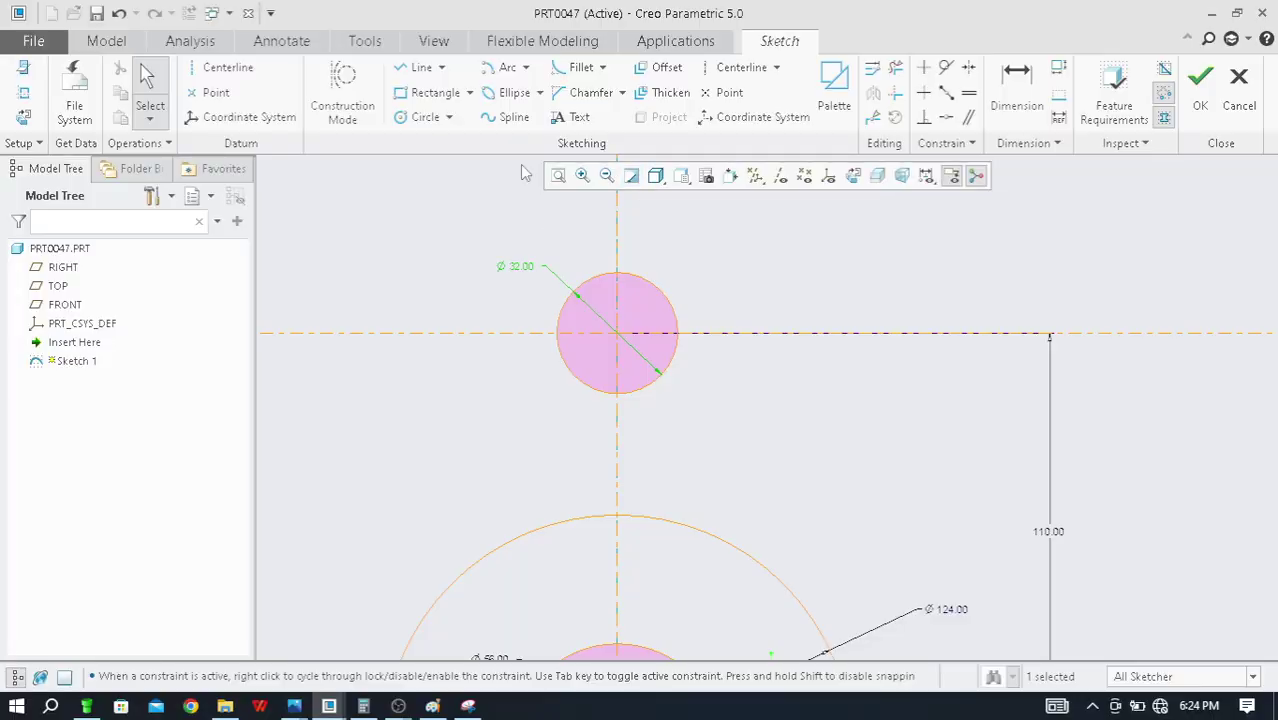
left_click(420, 120)
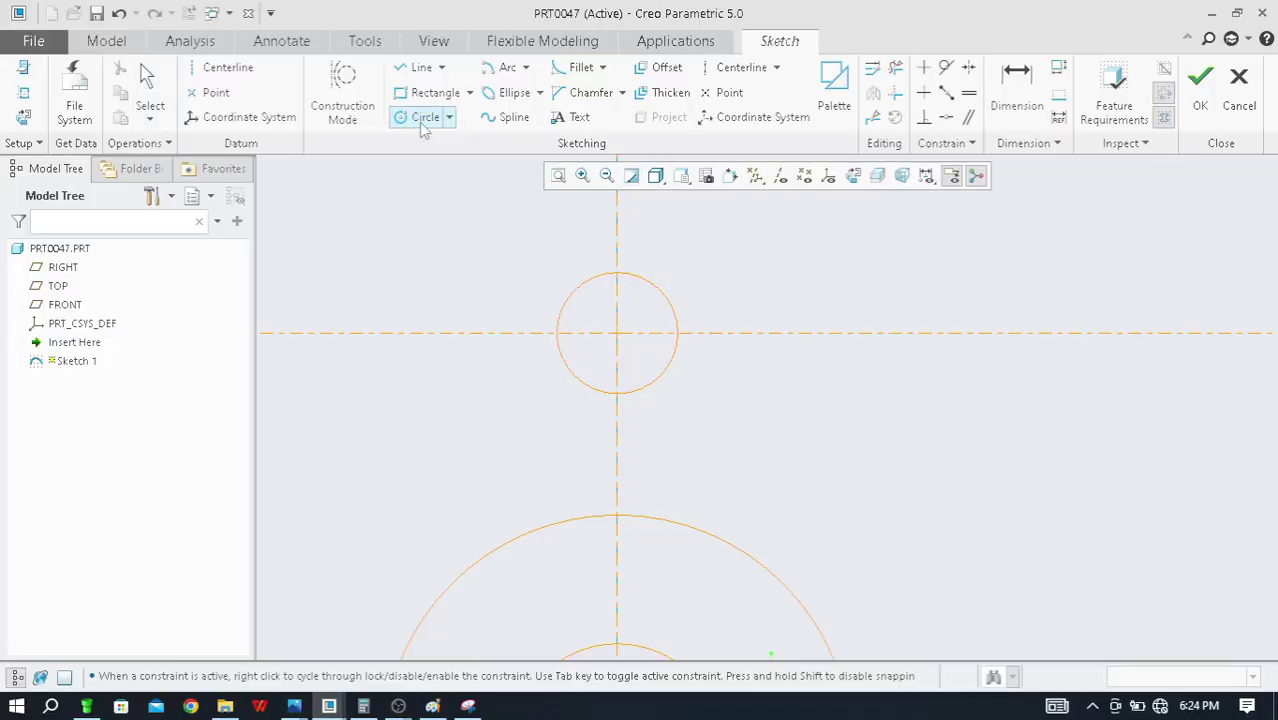
left_click(630, 358)
scroll(640, 375, "up", 1)
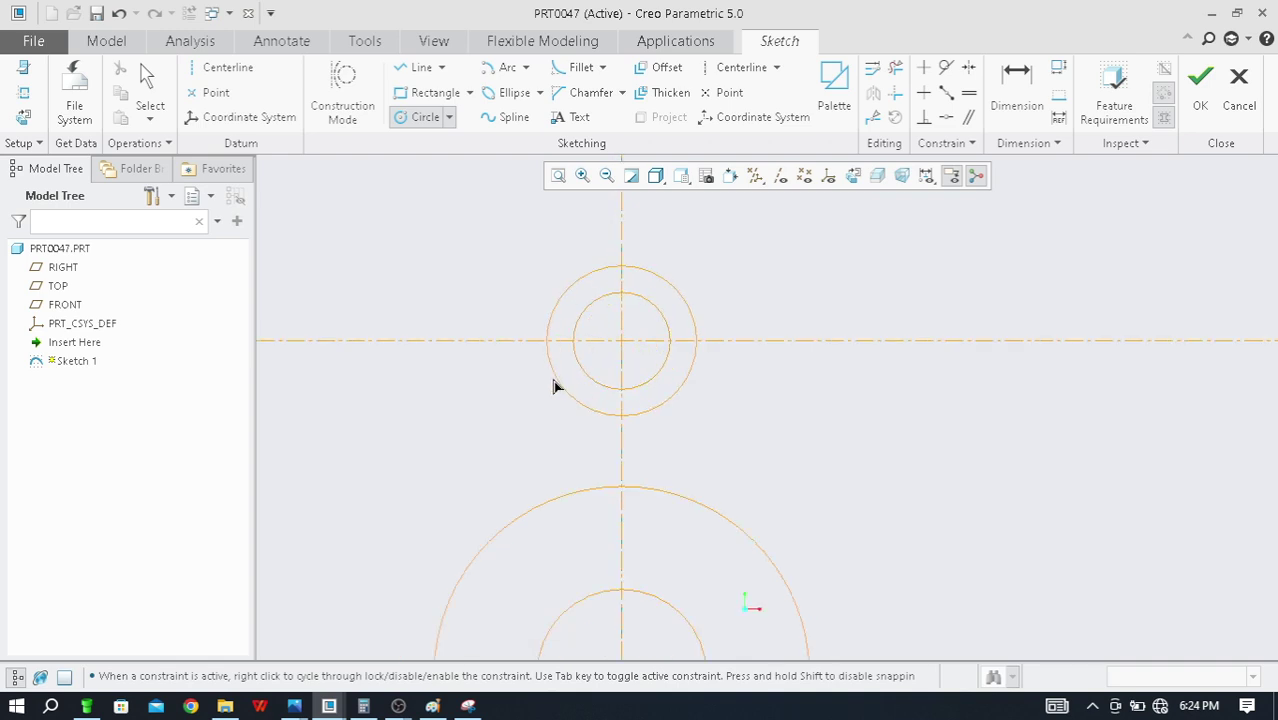
left_click(526, 330)
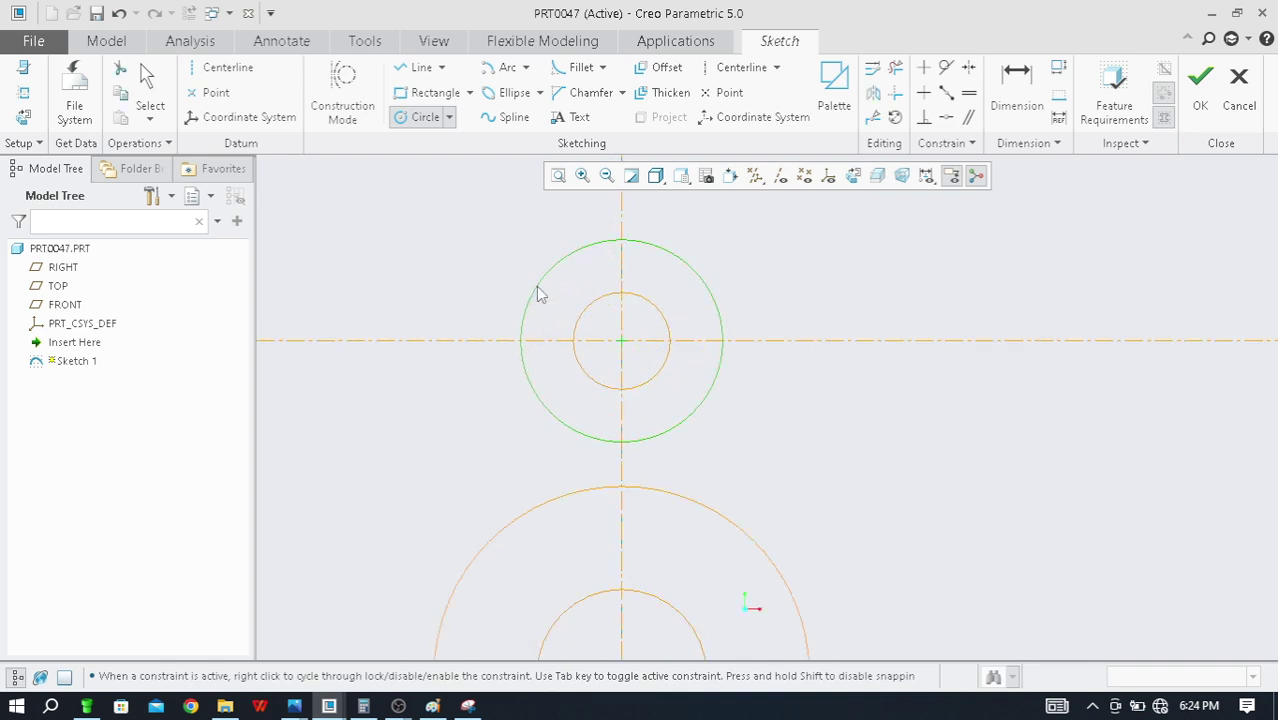
middle_click(400, 254)
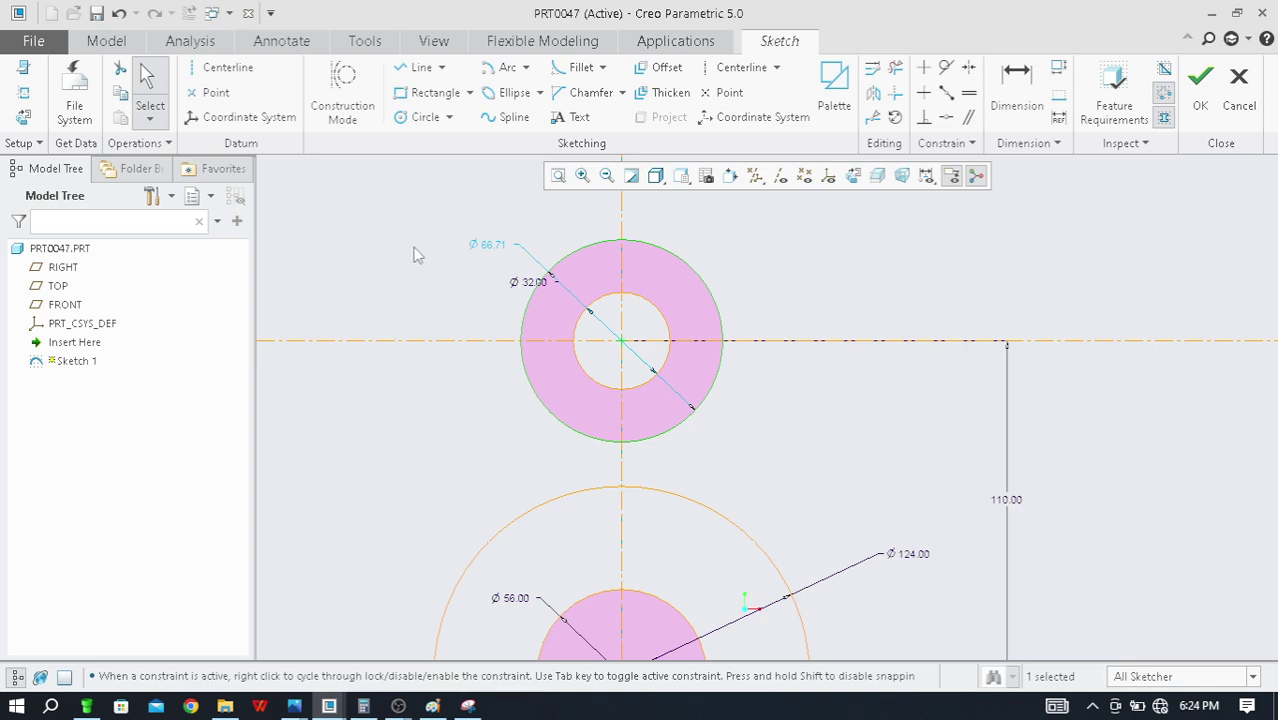
Set the outer ring's diameter to 48 and compare it with the drawing
key("alt+Tab")
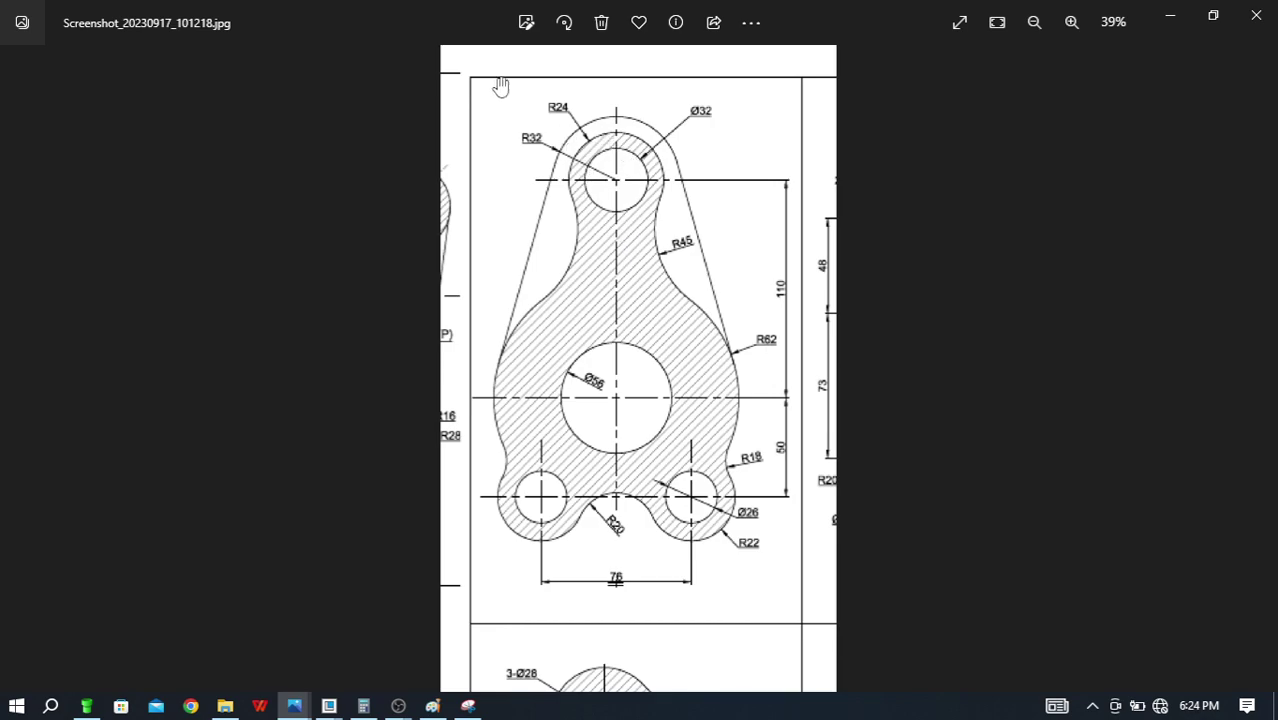
key("alt+Tab")
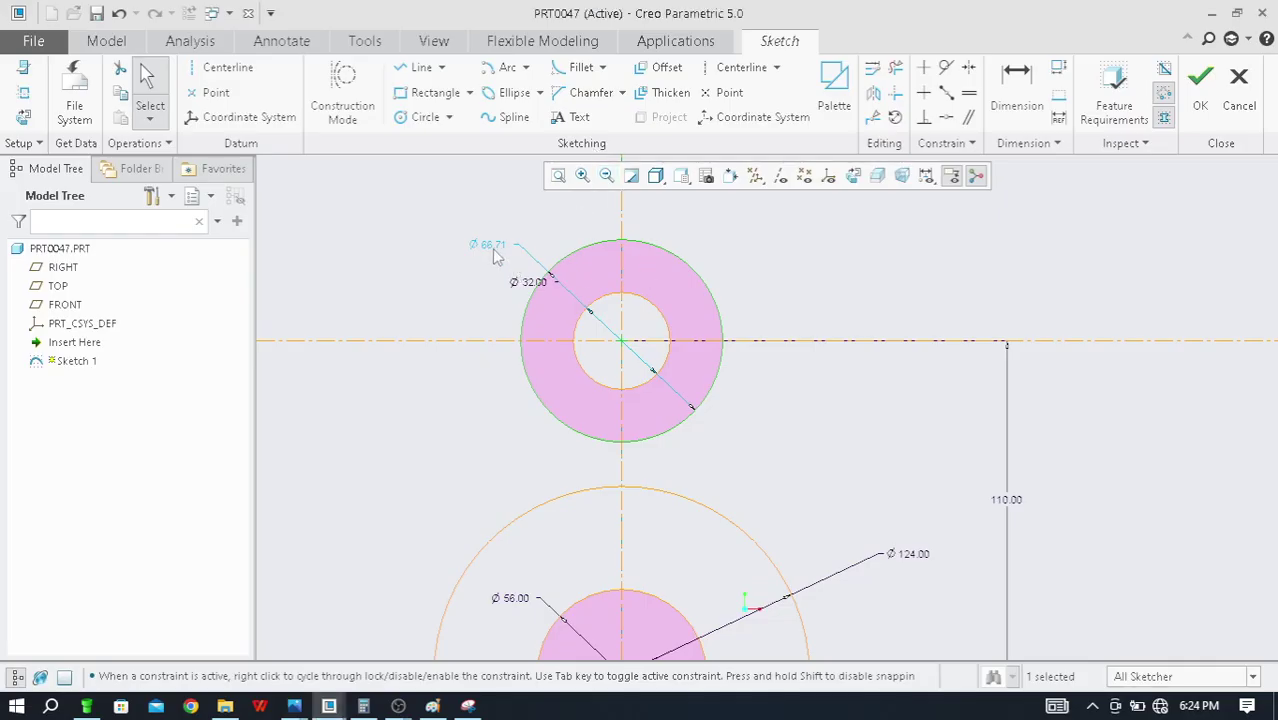
key("alt+Tab")
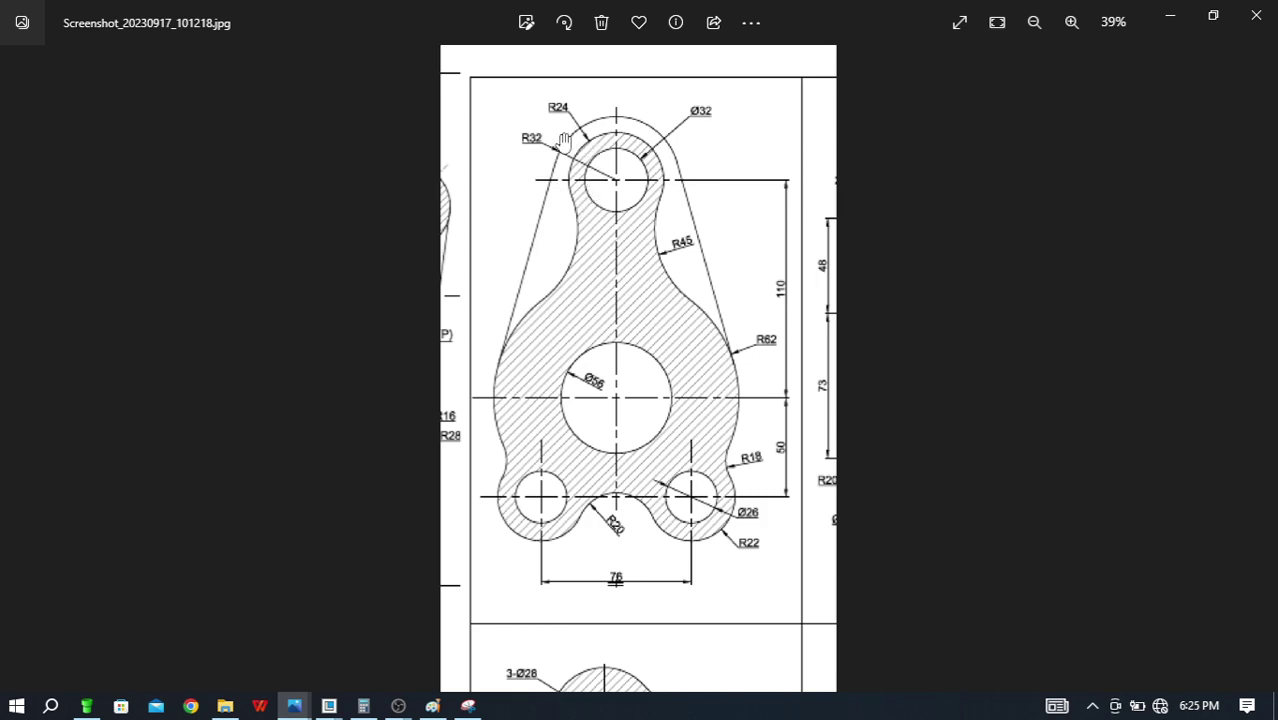
key("alt+Tab")
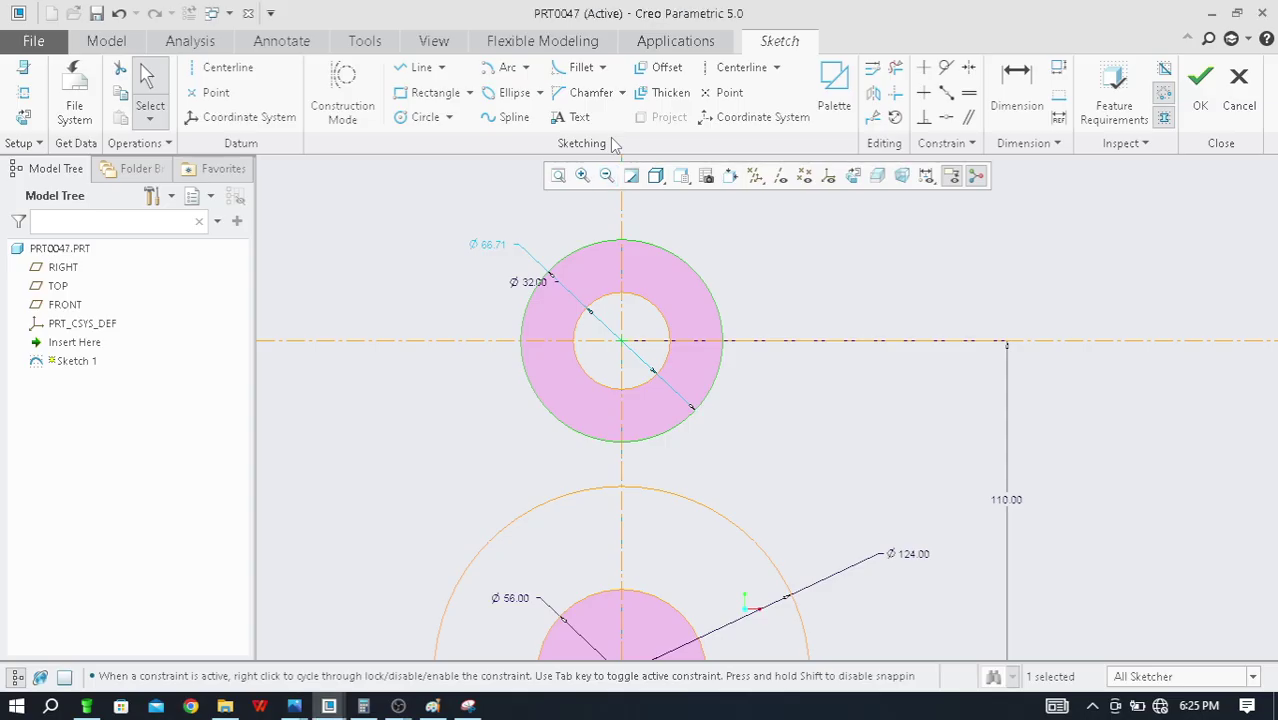
double_click(493, 252)
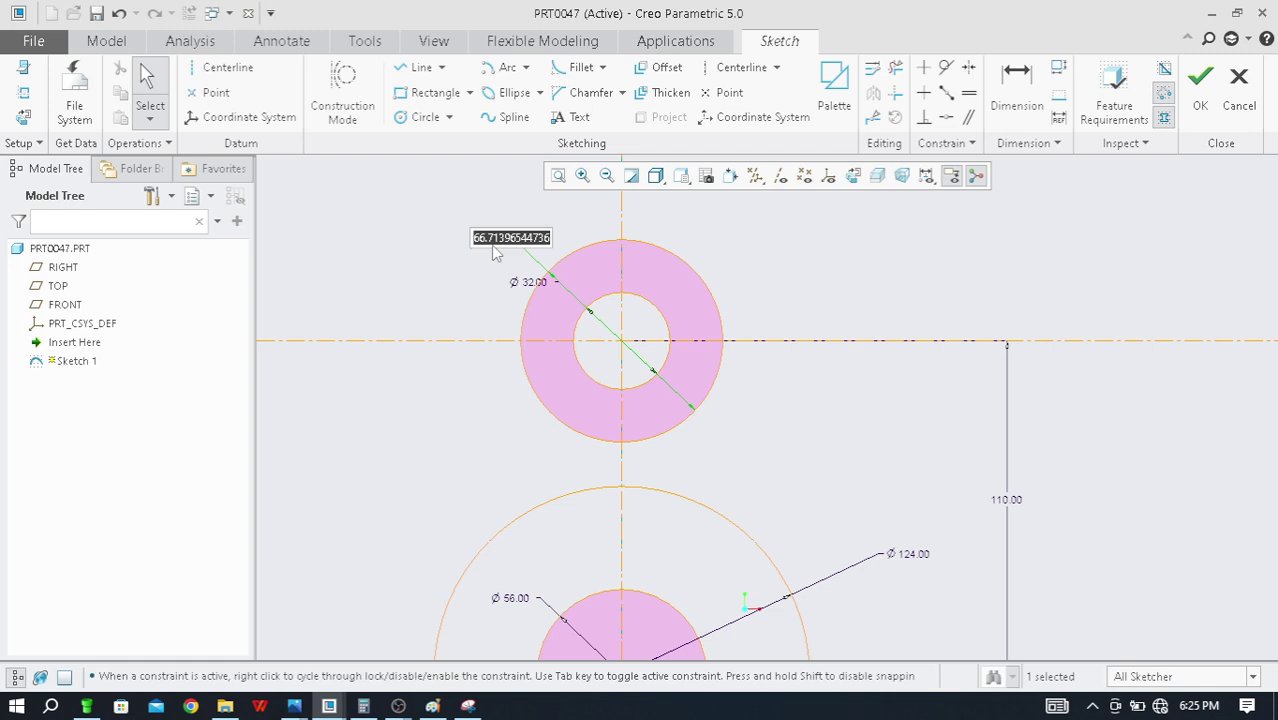
type("48")
key("Return")
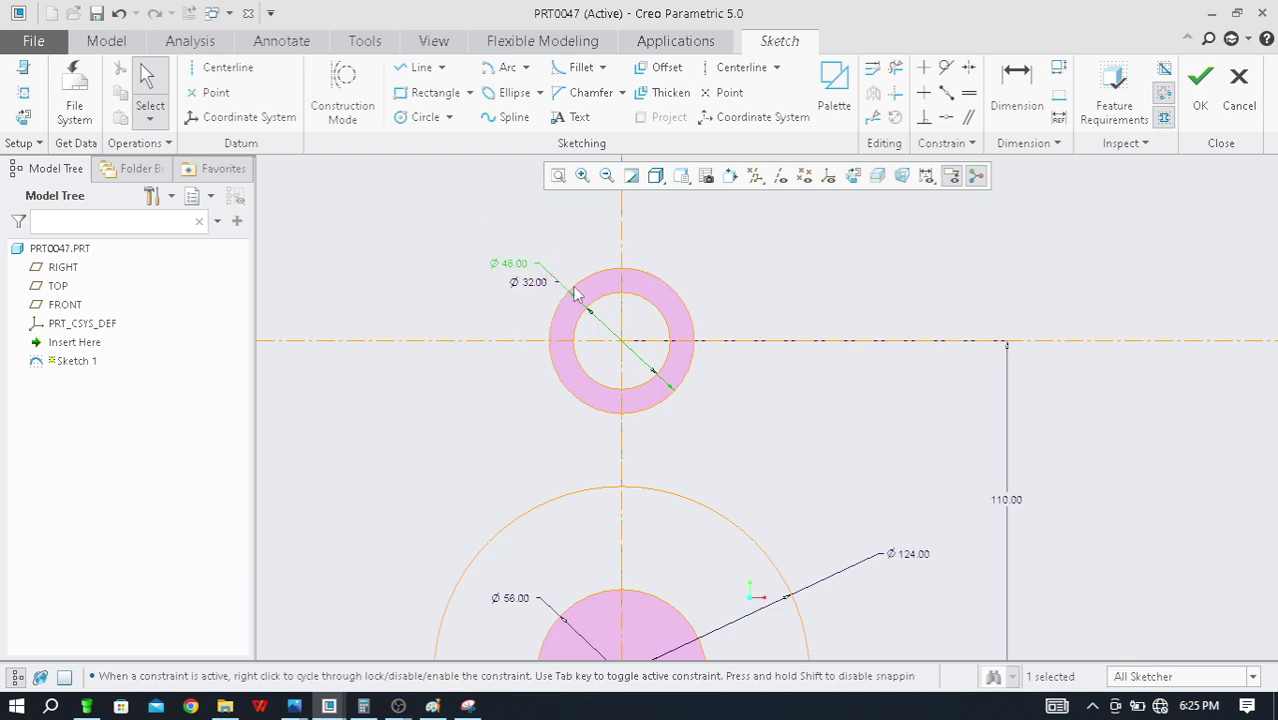
key("alt+Tab")
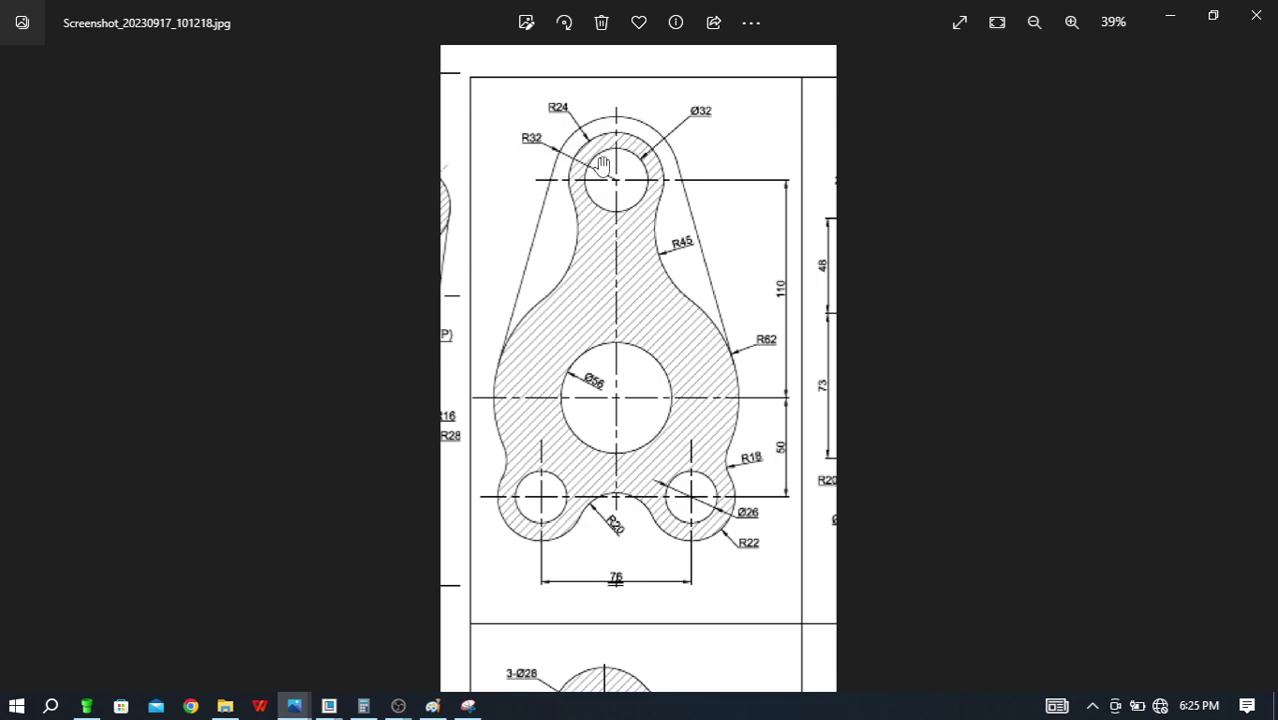
Draw a third circle concentric with the top Ø48 and Ø32 circles
key("alt+Tab")
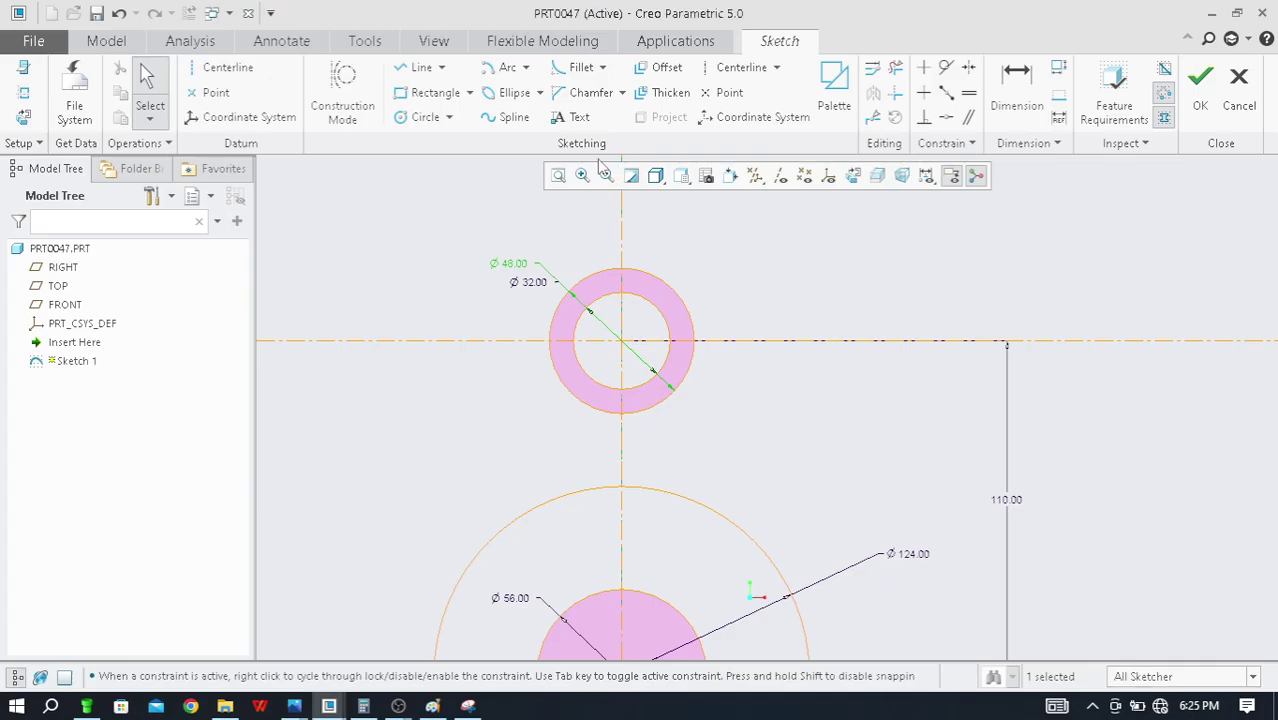
left_click(420, 117)
left_click(622, 341)
left_click(505, 318)
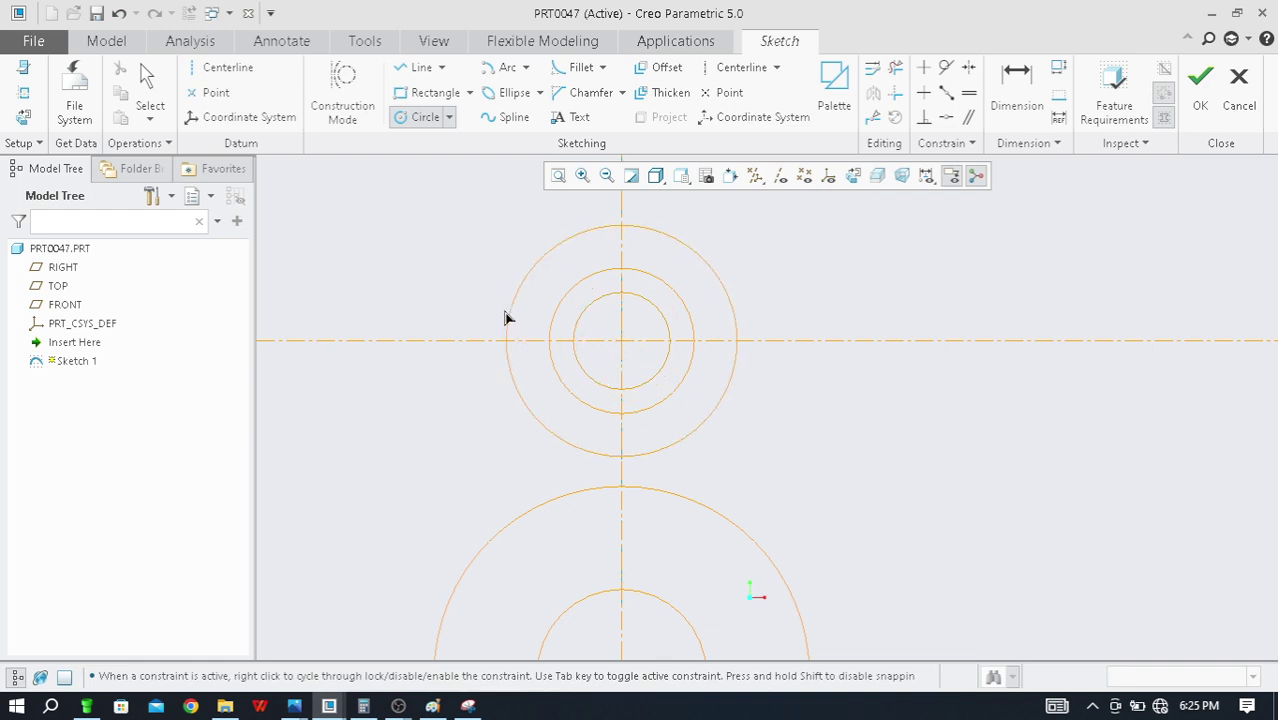
middle_click(505, 306)
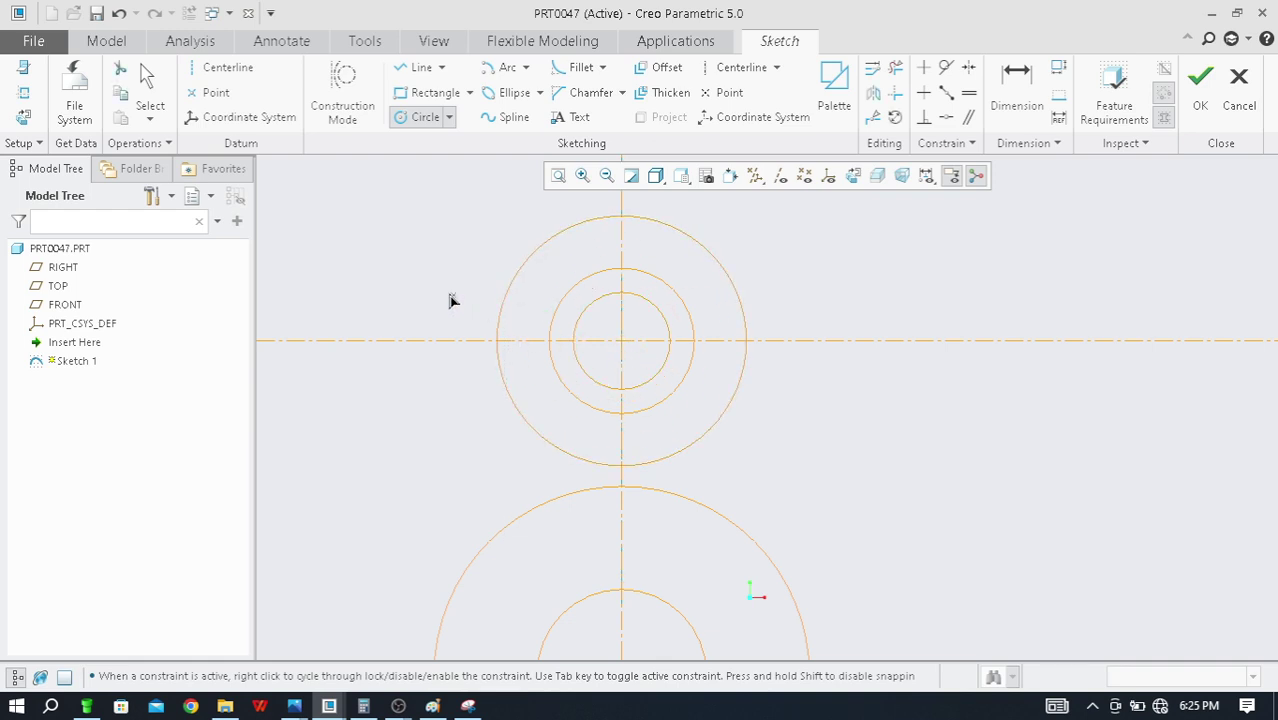
Set the new outer circle's diameter to 65, checking the reference drawing
double_click(465, 222)
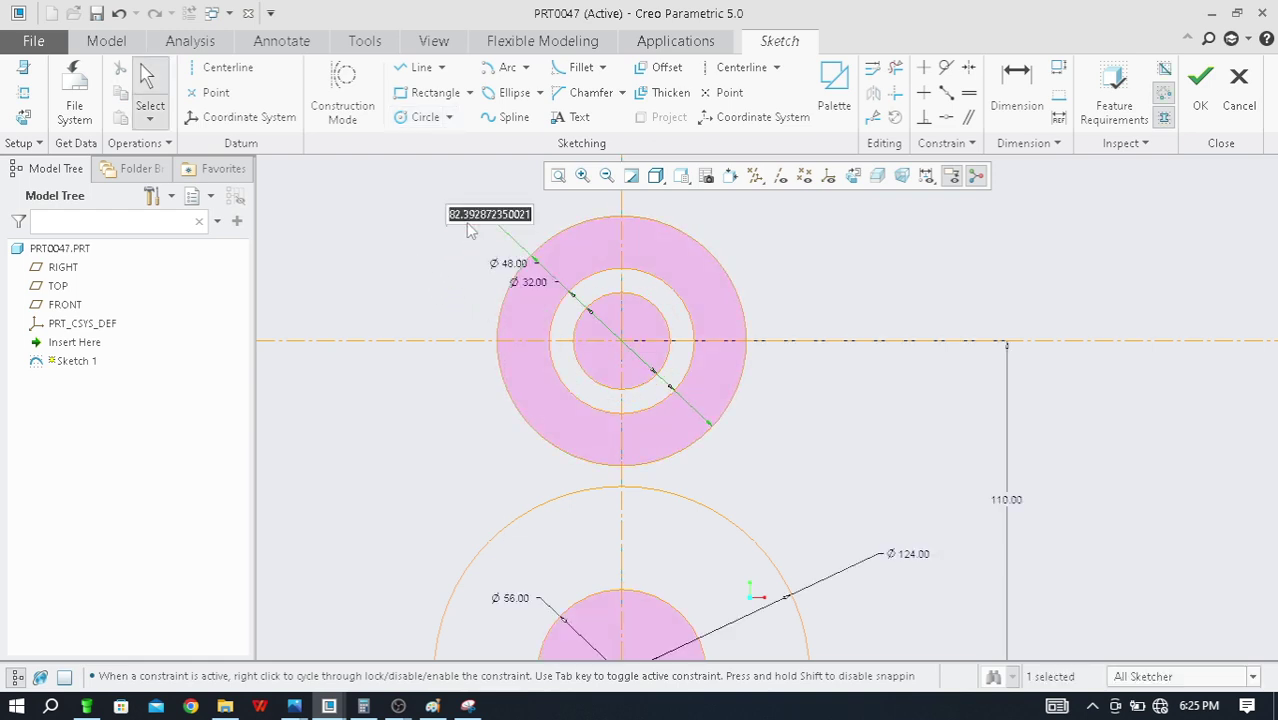
key("alt+Tab")
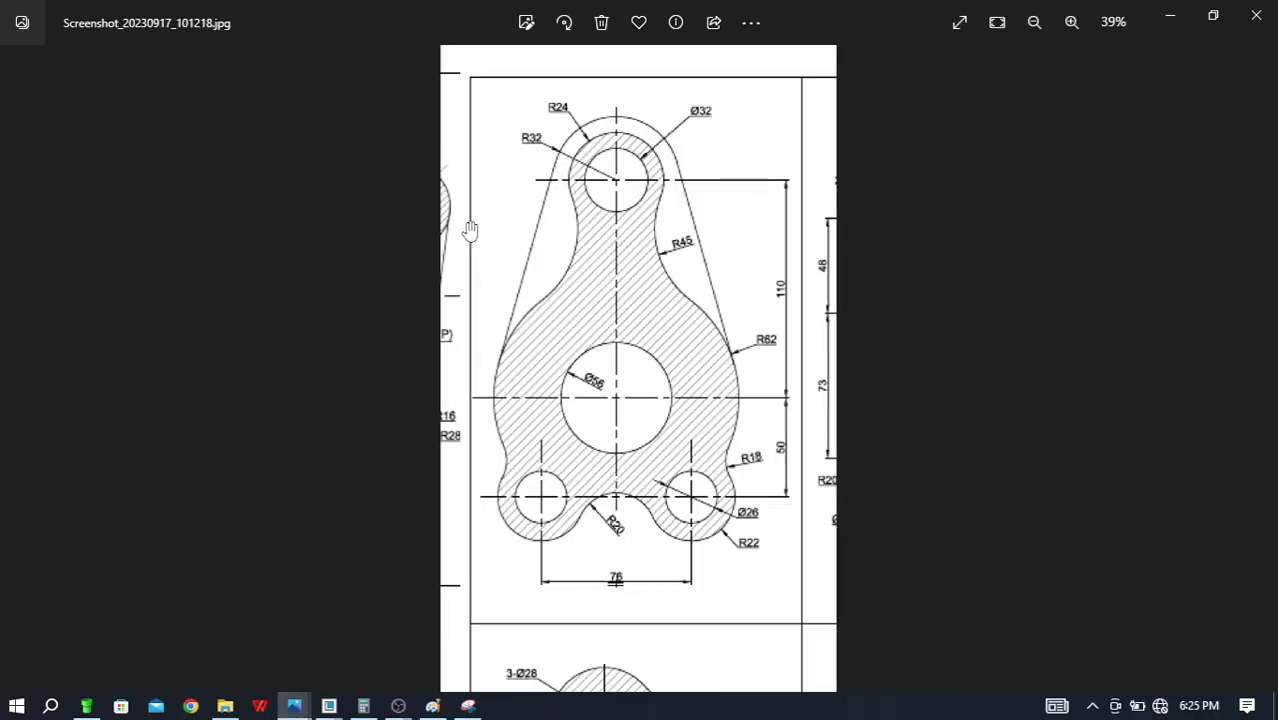
key("alt+Tab")
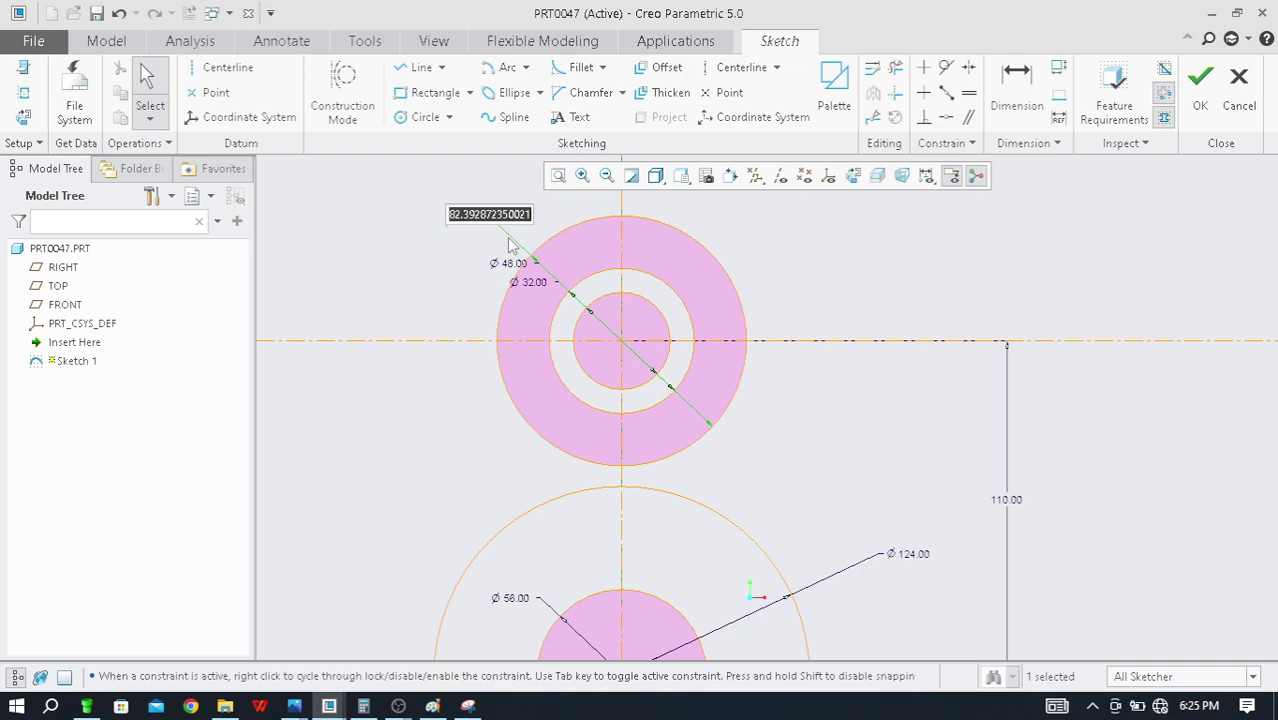
type("65")
key("Return")
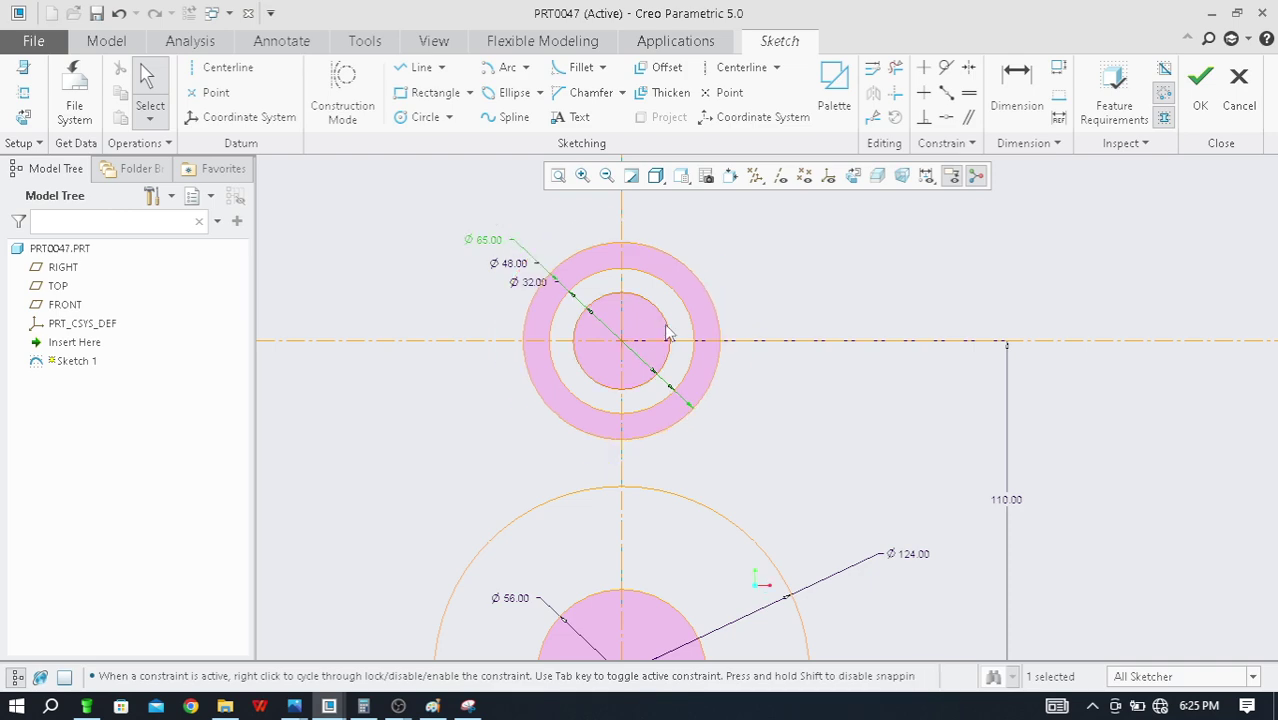
key("alt+Tab")
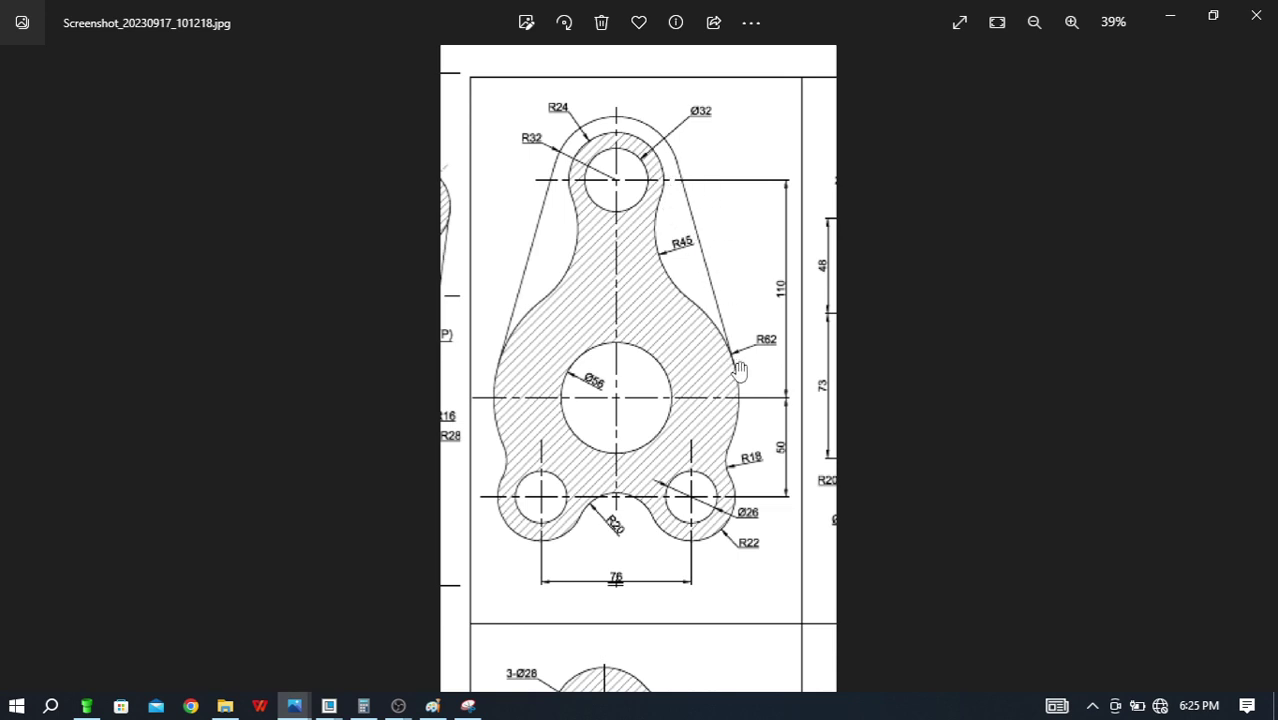
key("alt+Tab")
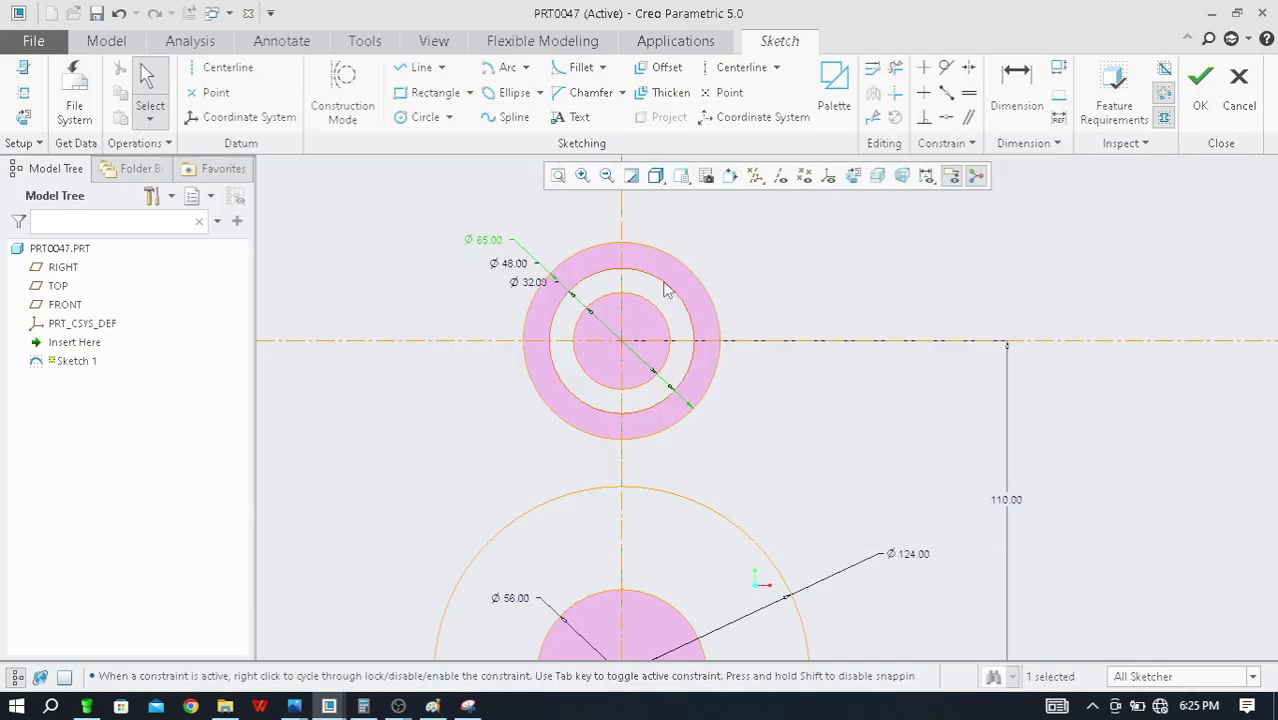
scroll(665, 285, "down", 2)
Add Line Tangent lines from the Ø65 circle to the Ø124 circle on the right and left sides
left_click(441, 67)
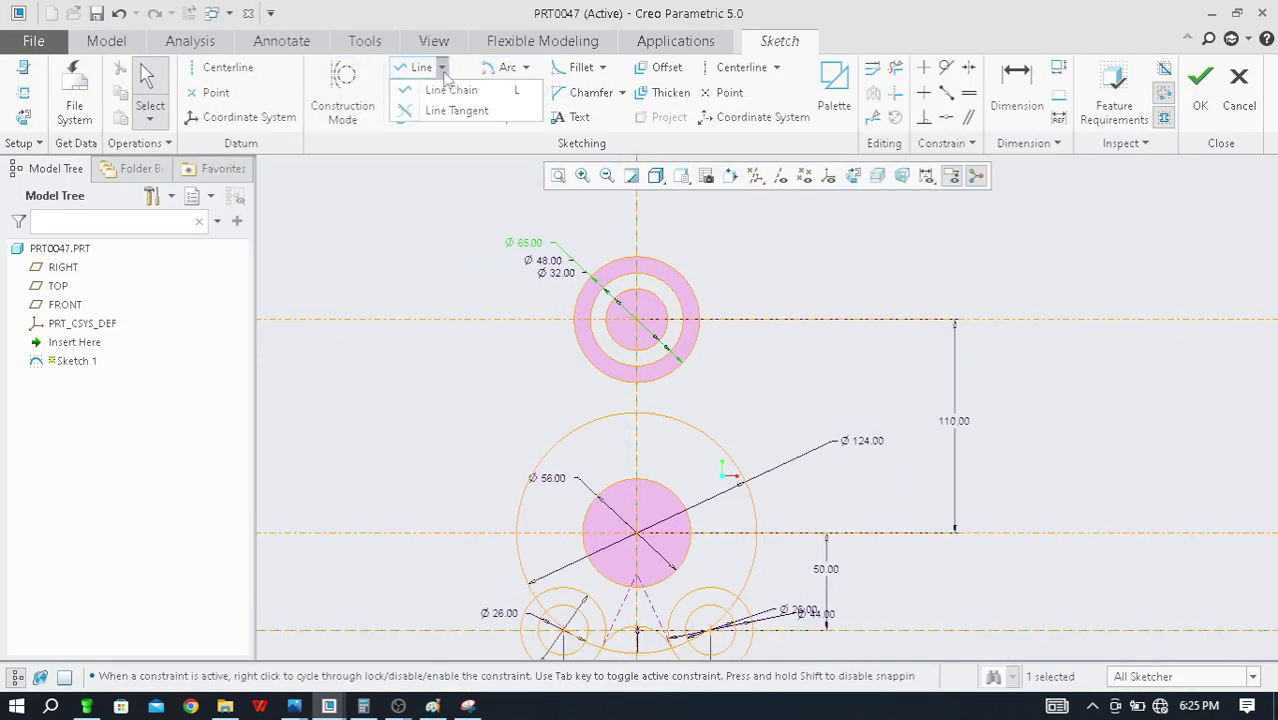
left_click(456, 110)
scroll(683, 269, "down", 3)
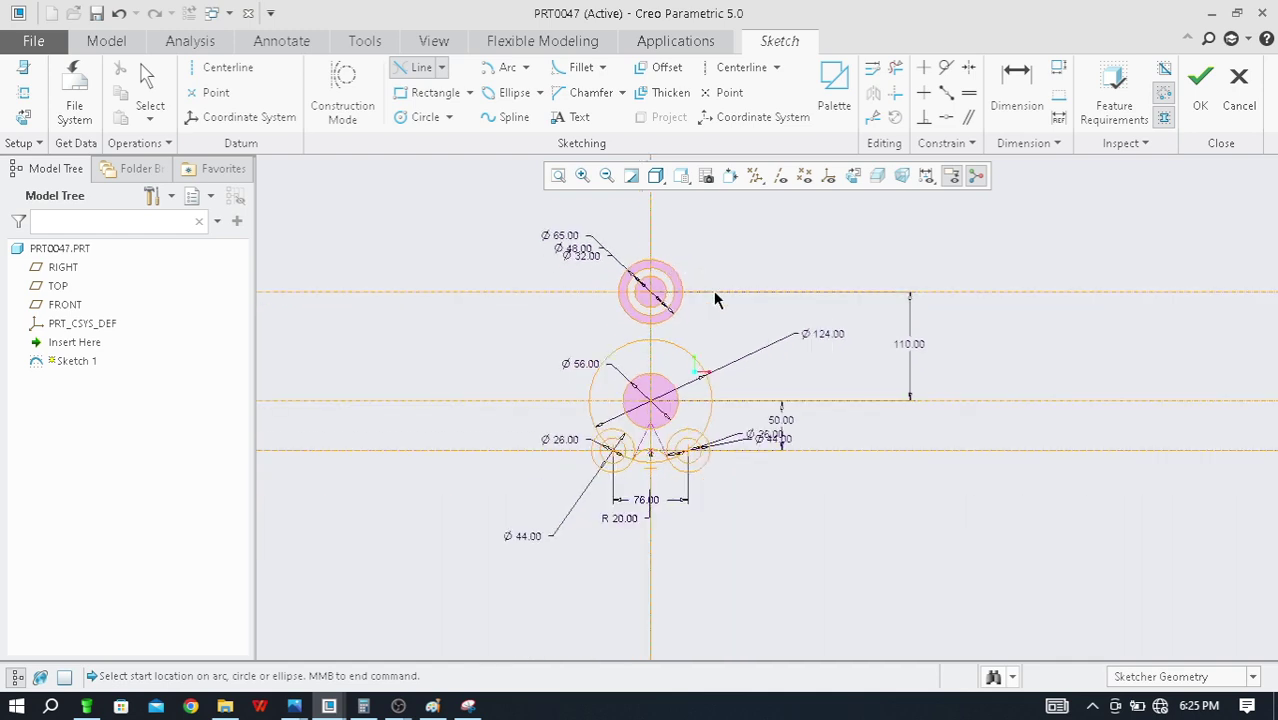
scroll(713, 290, "up", 2)
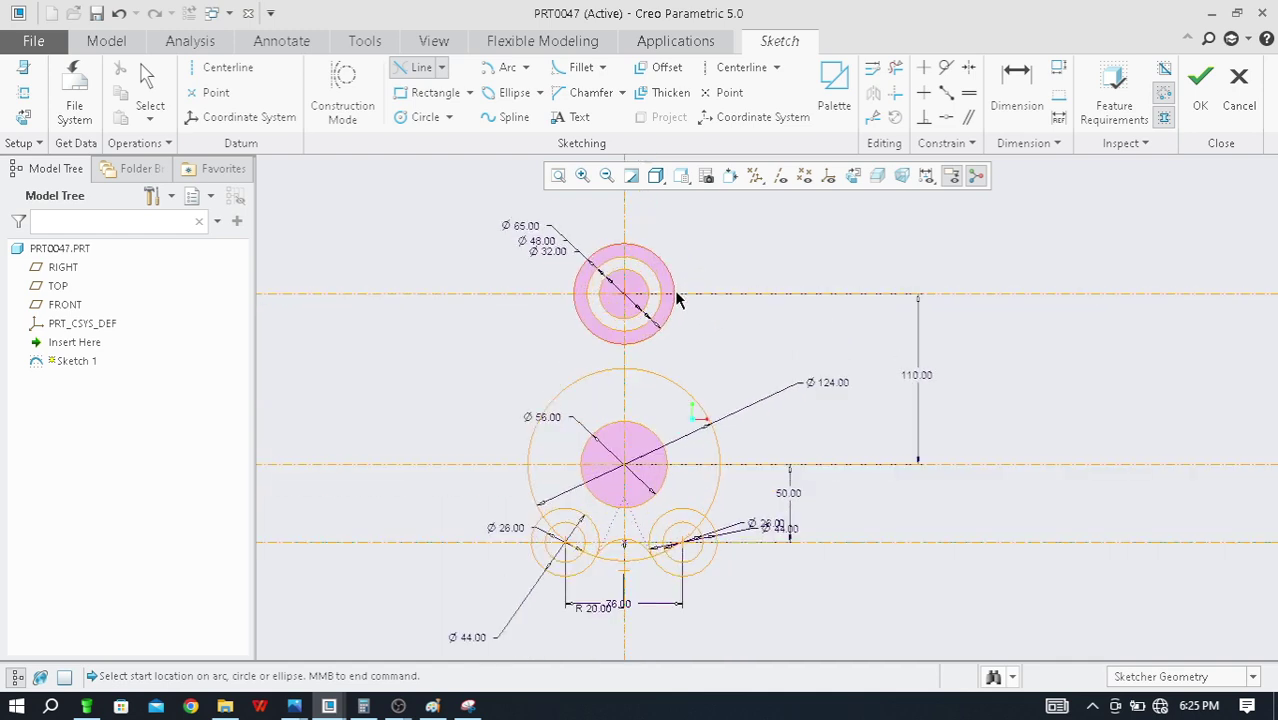
left_click(675, 293)
left_click(738, 438)
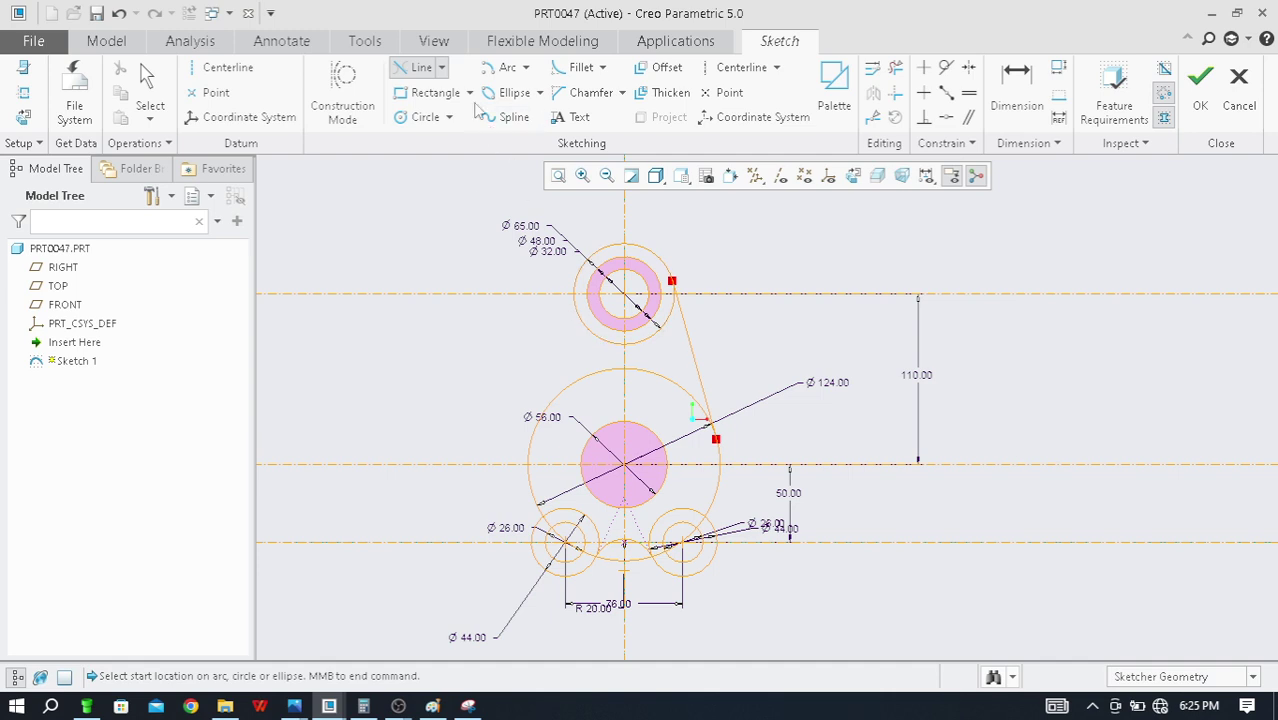
left_click(576, 302)
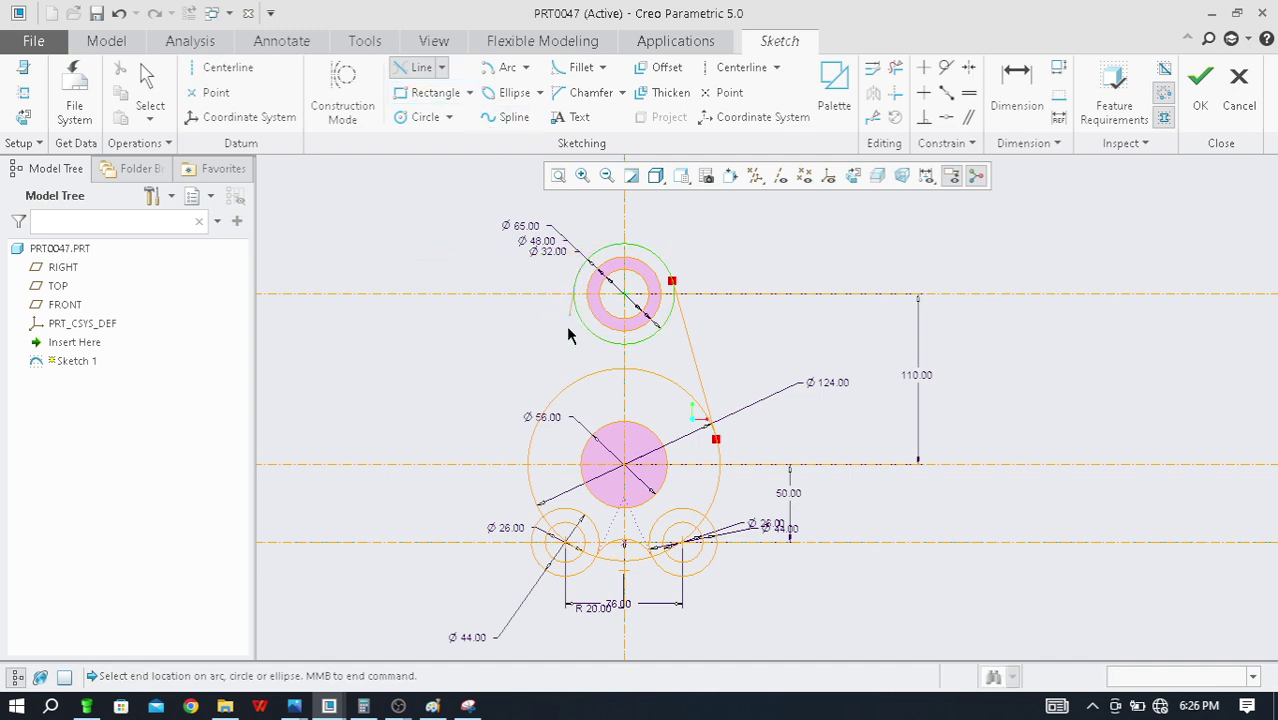
left_click(531, 474)
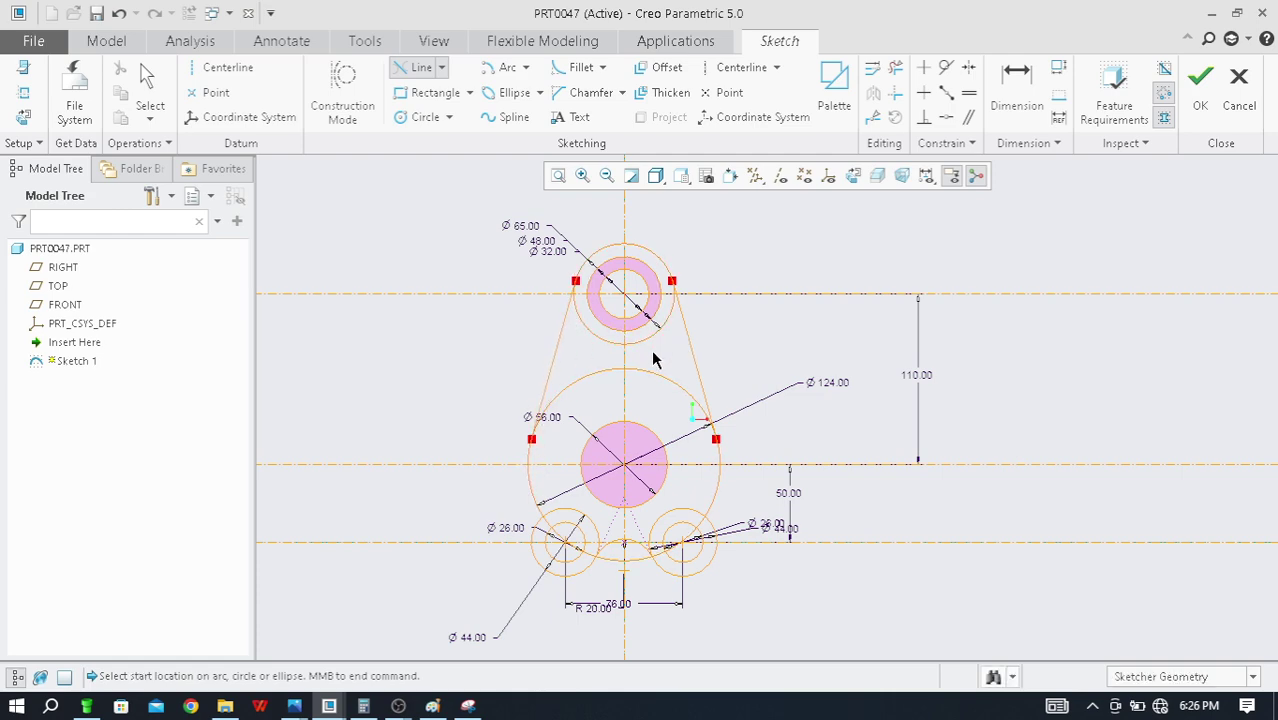
key("alt+Tab")
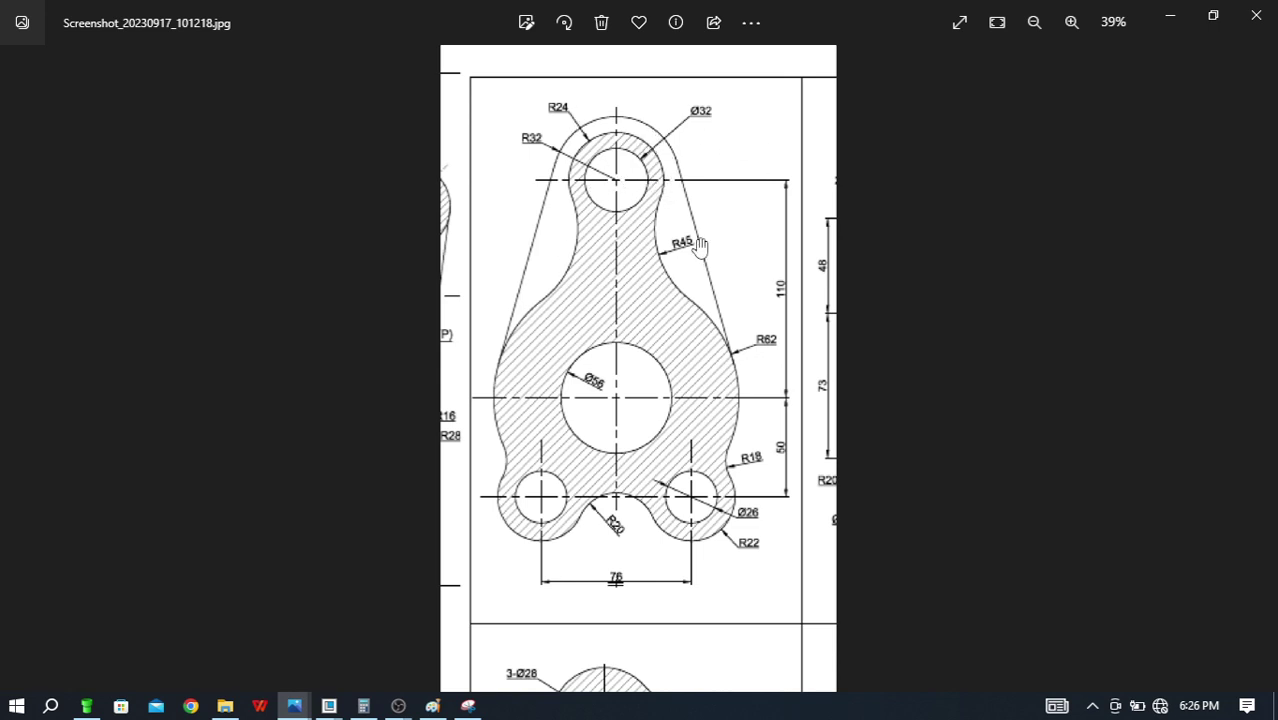
key("alt+Tab")
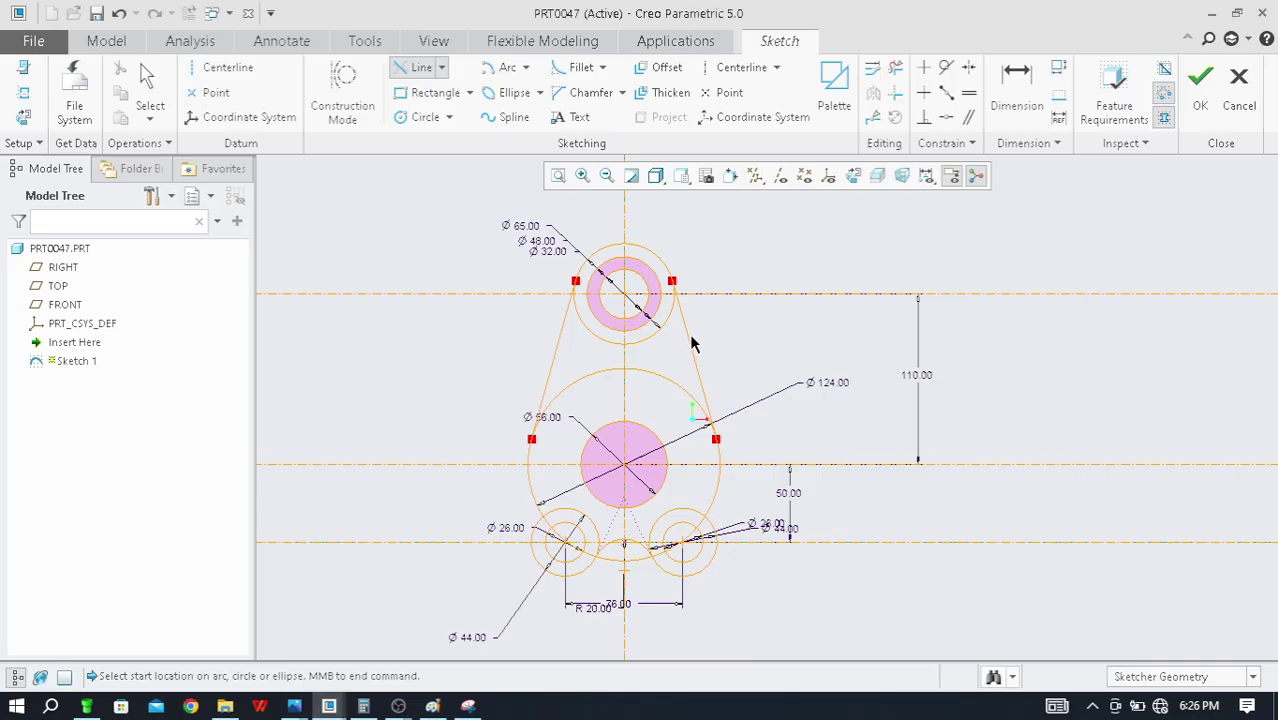
scroll(744, 517, "down", 2)
scroll(715, 346, "up", 2)
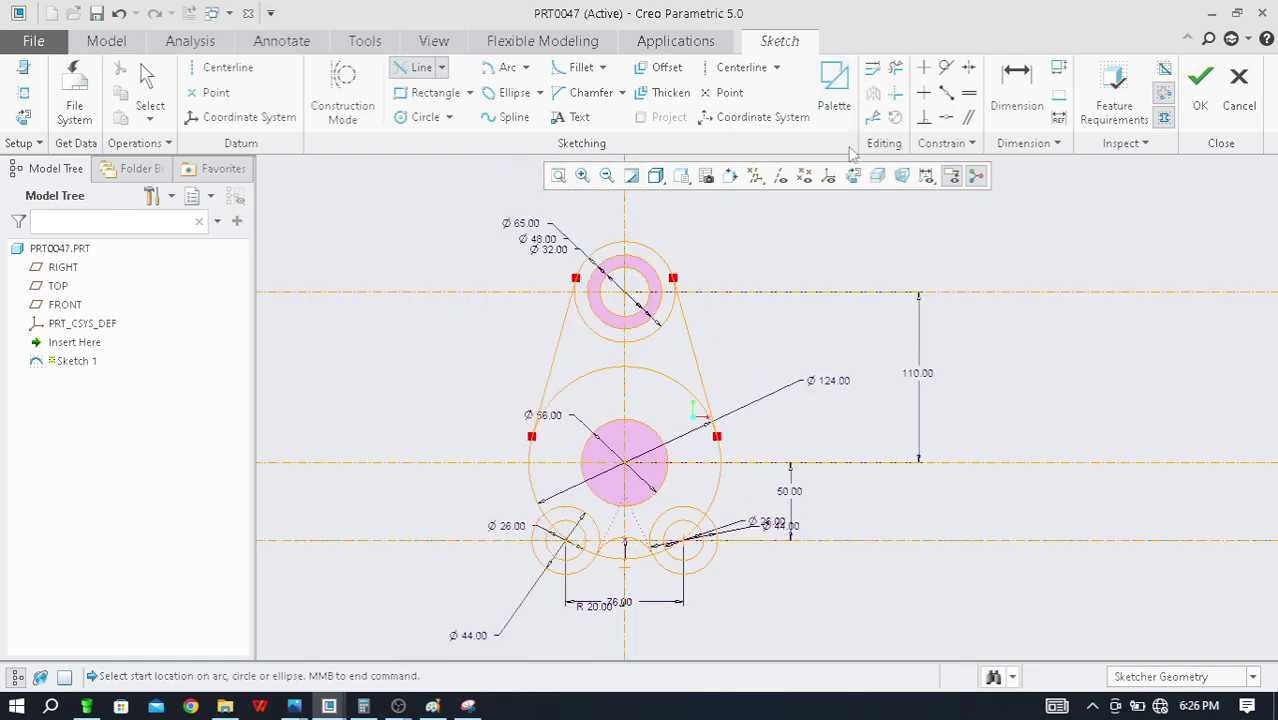
left_click(897, 70)
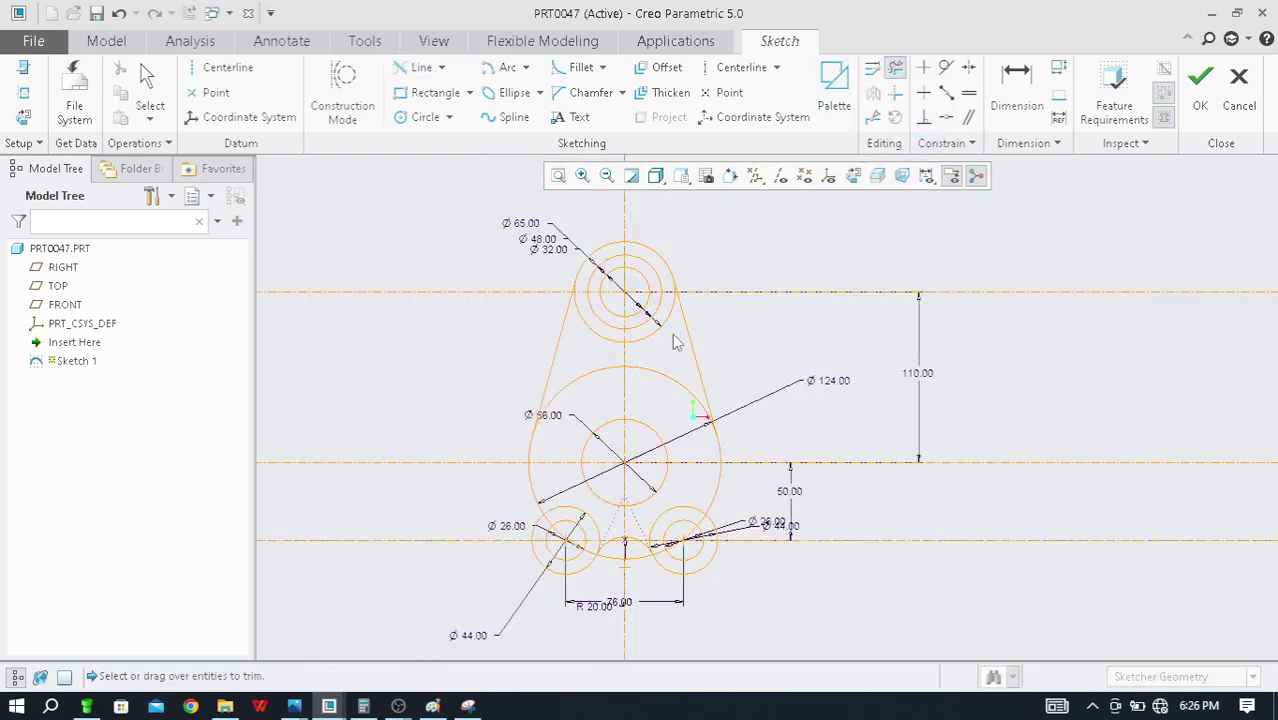
key("alt+Tab")
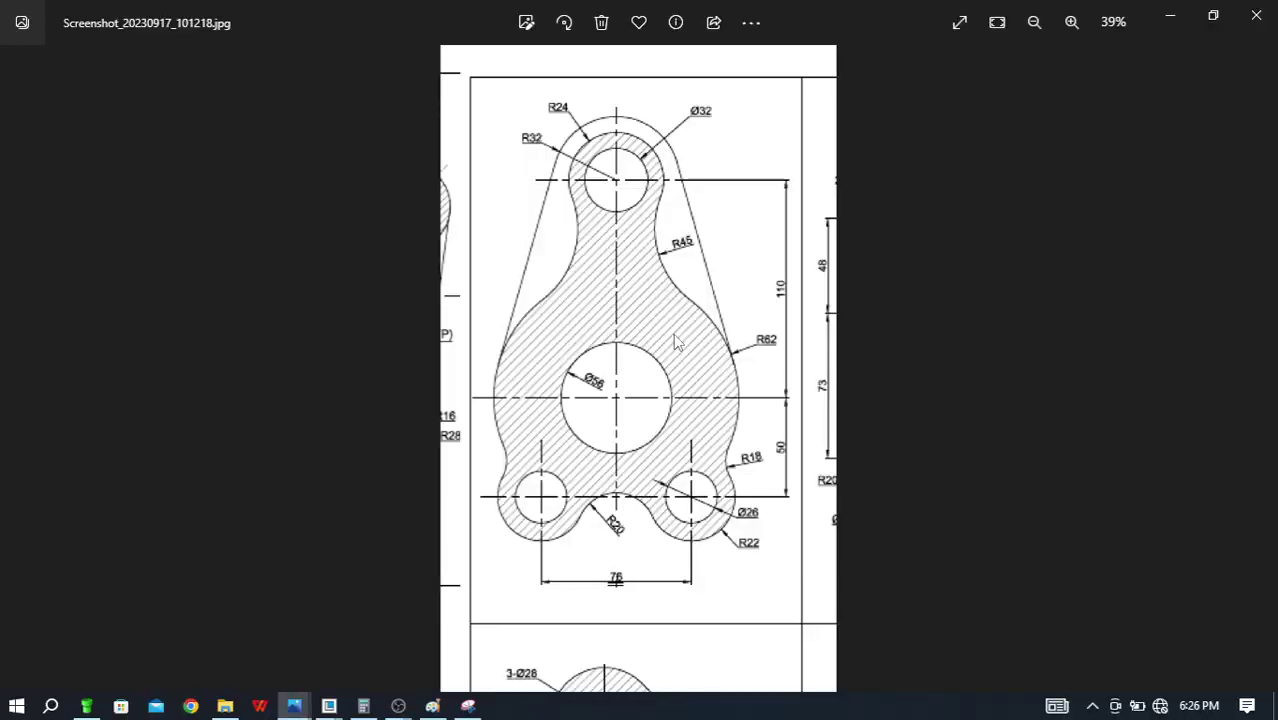
key("alt+Tab")
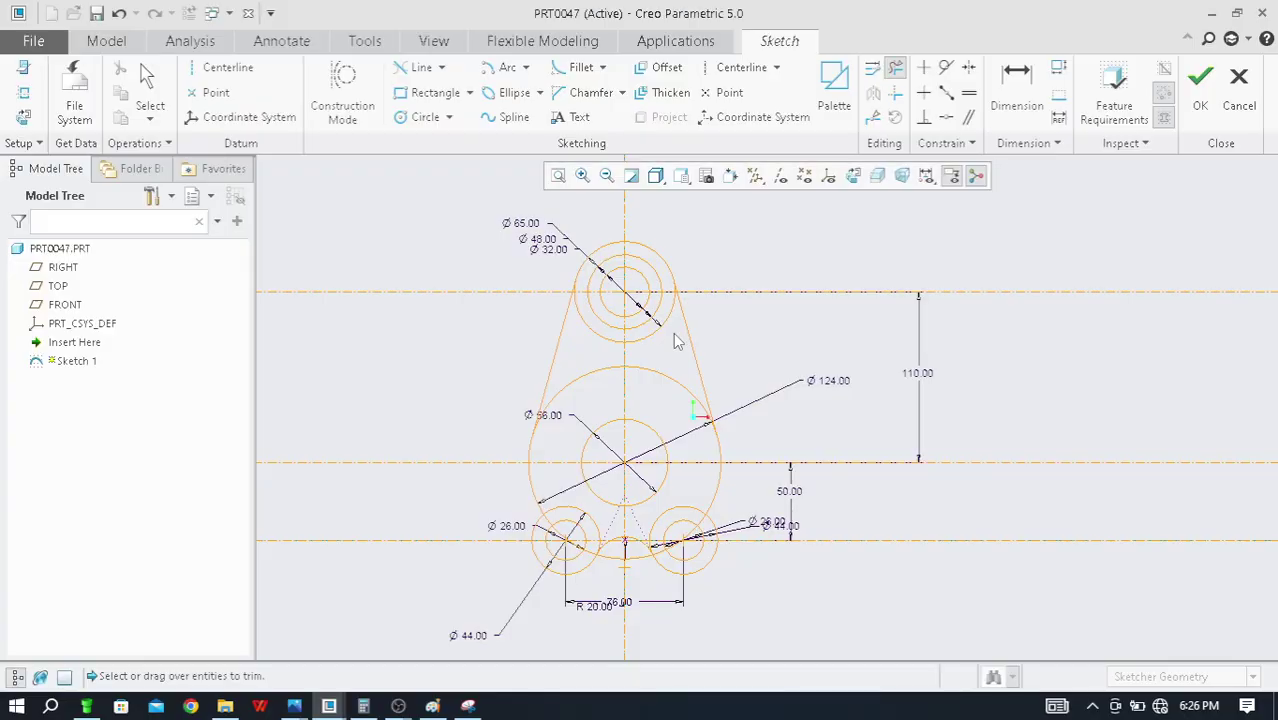
key("alt+Tab")
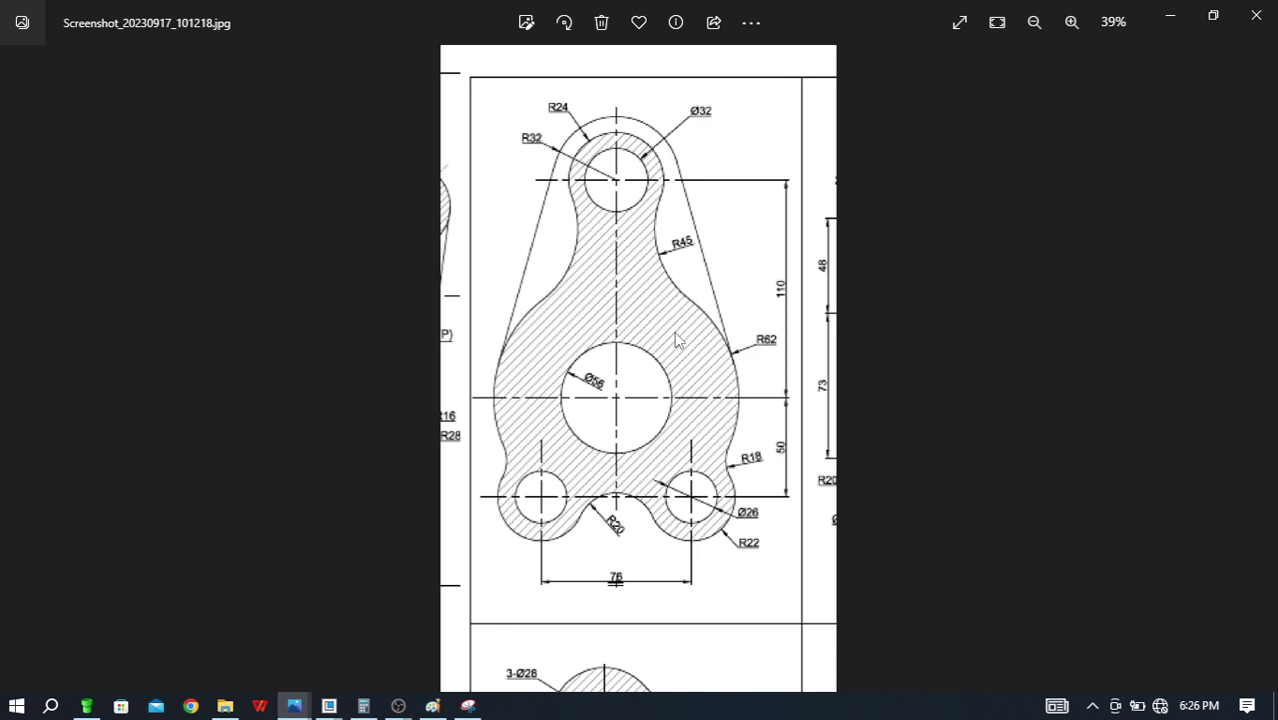
scroll(700, 236, "down", 1)
scroll(700, 278, "up", 2)
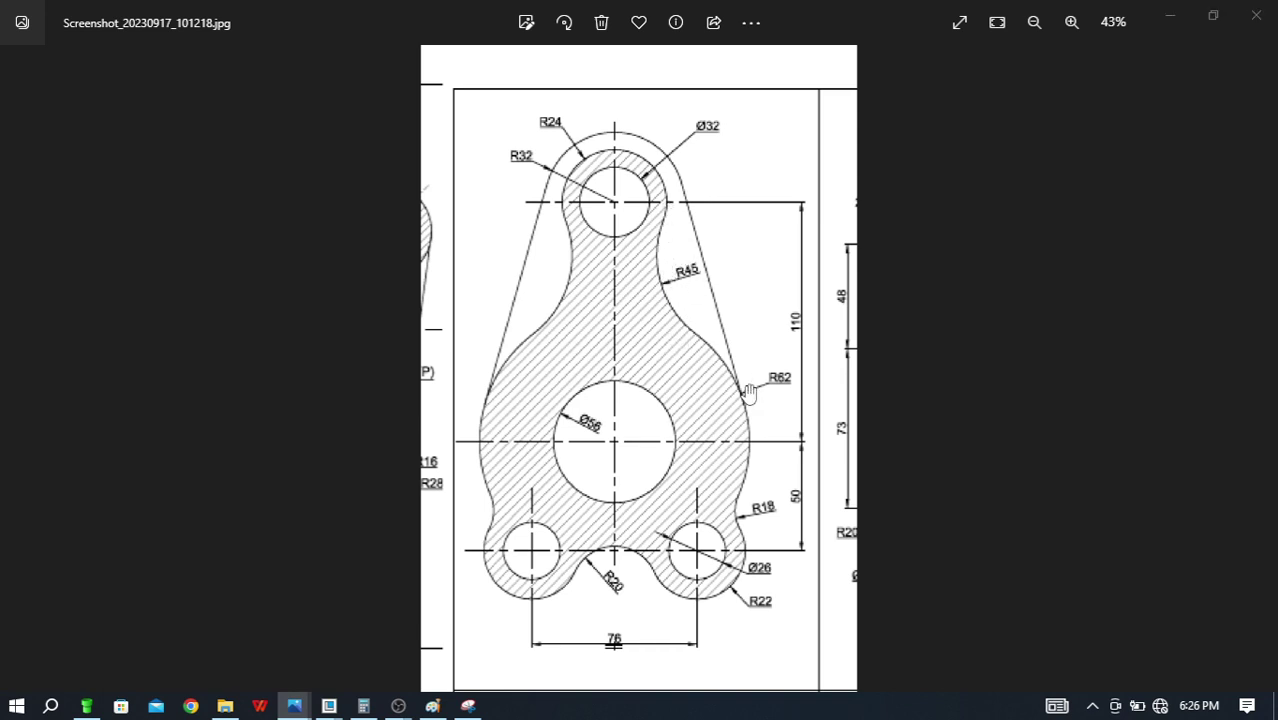
key("alt+Tab")
scroll(704, 384, "up", 1)
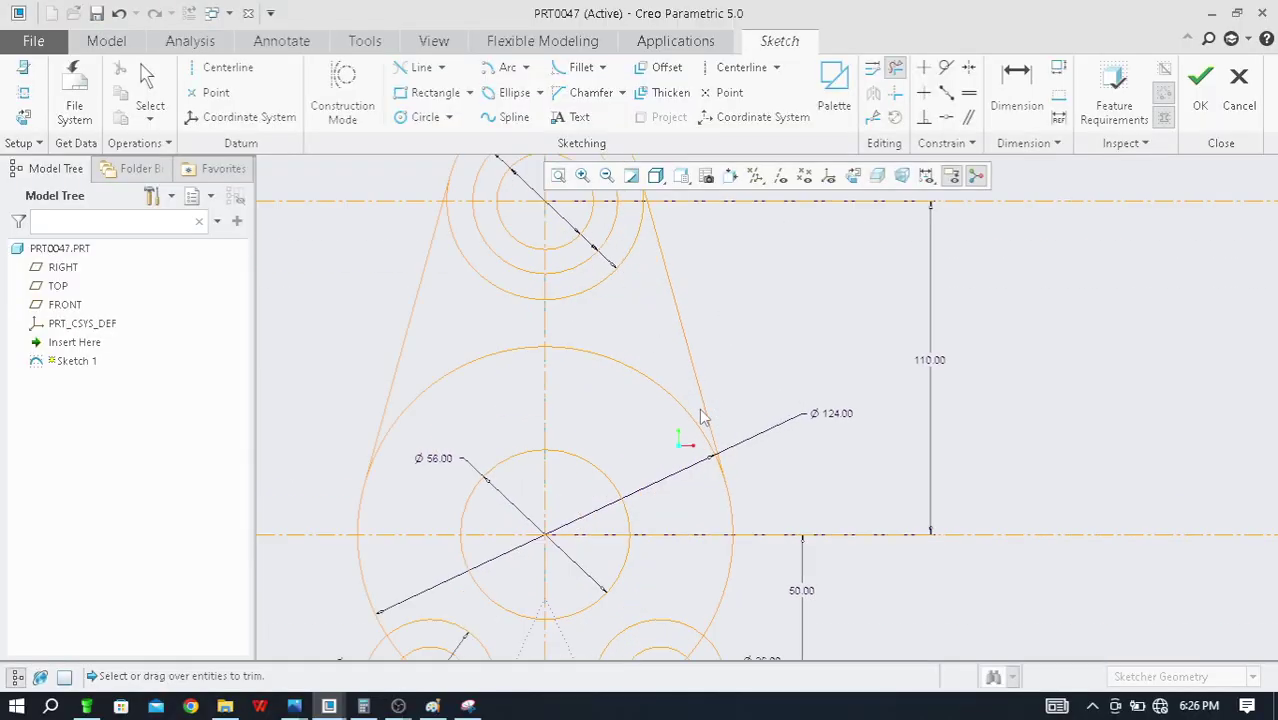
scroll(725, 432, "up", 1)
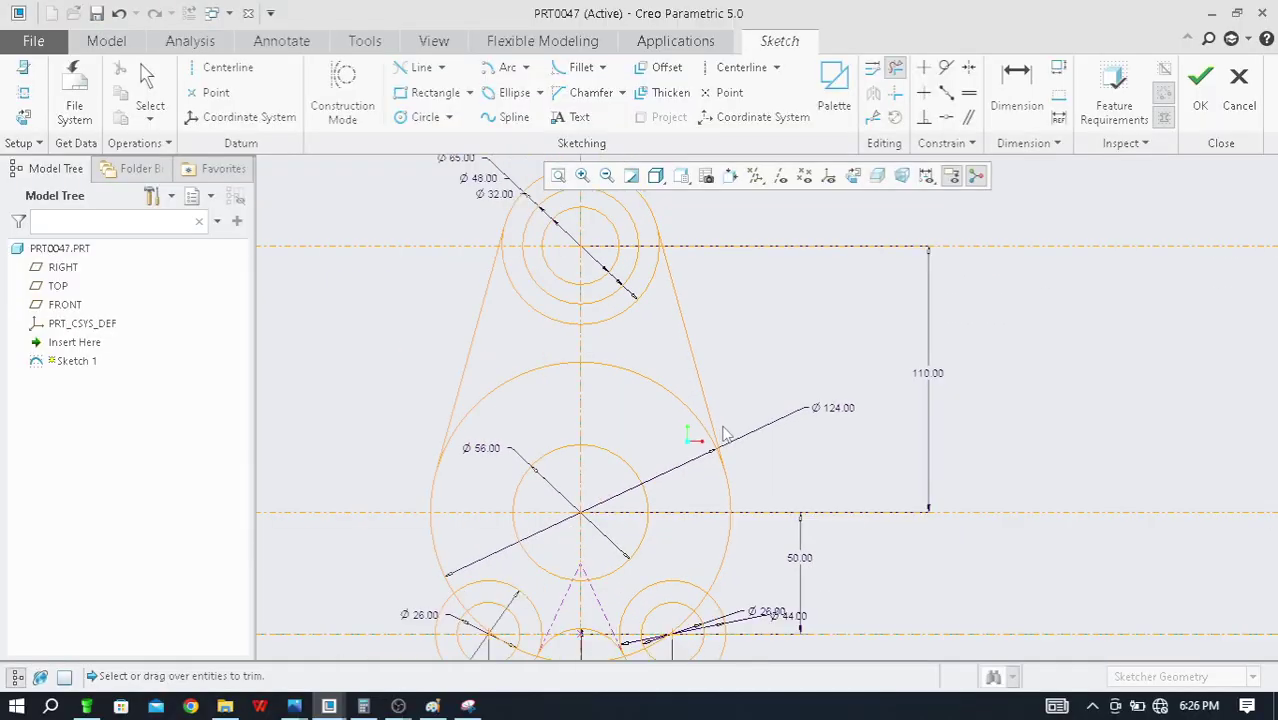
left_click(903, 176)
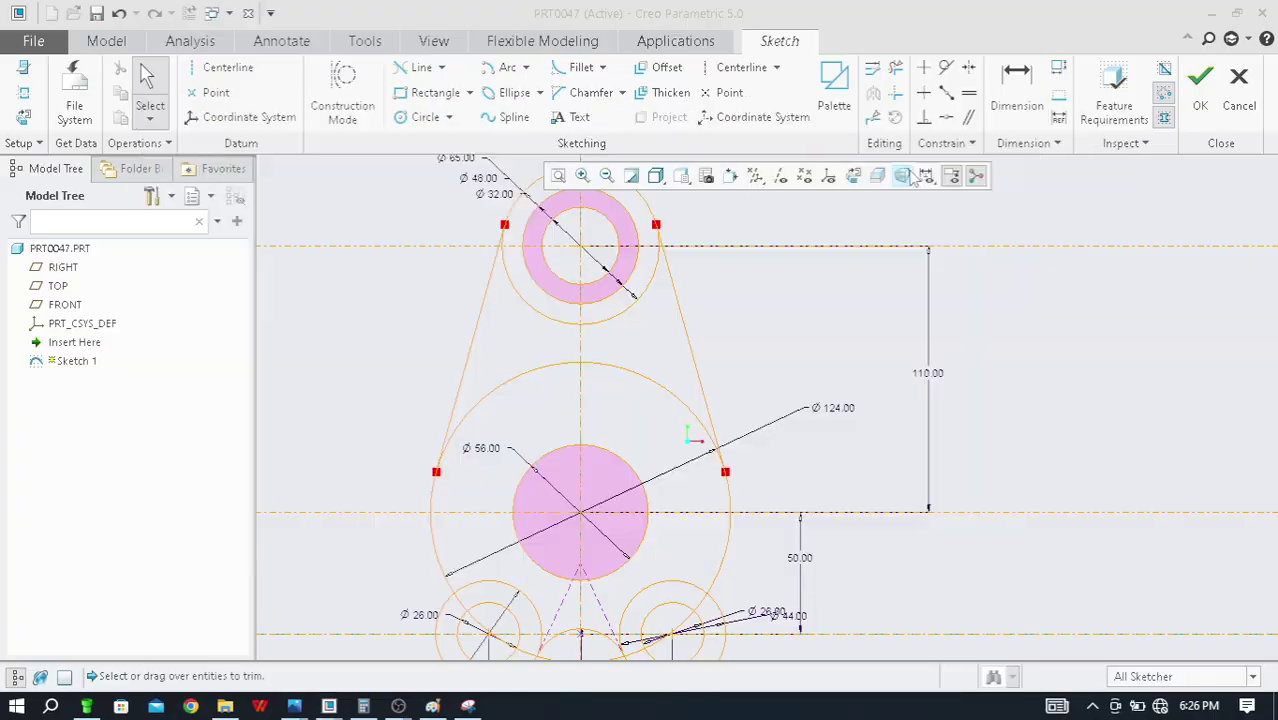
key("alt+Tab")
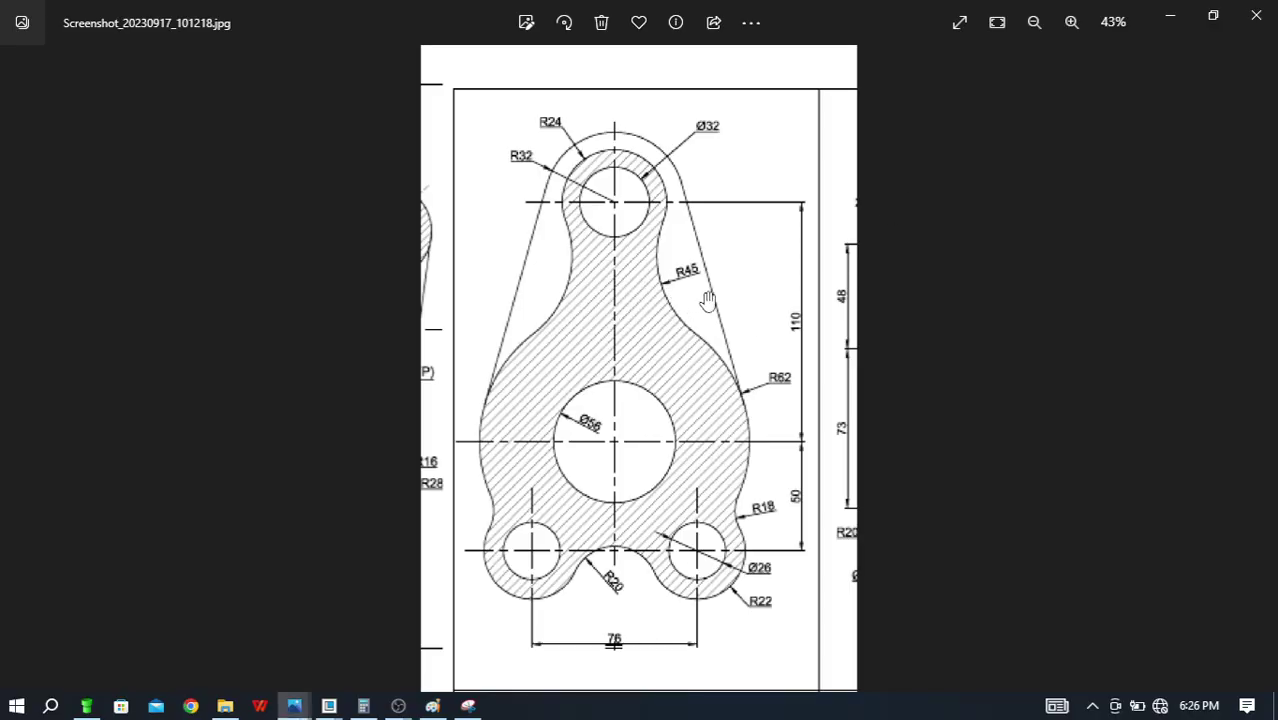
key("alt+Tab")
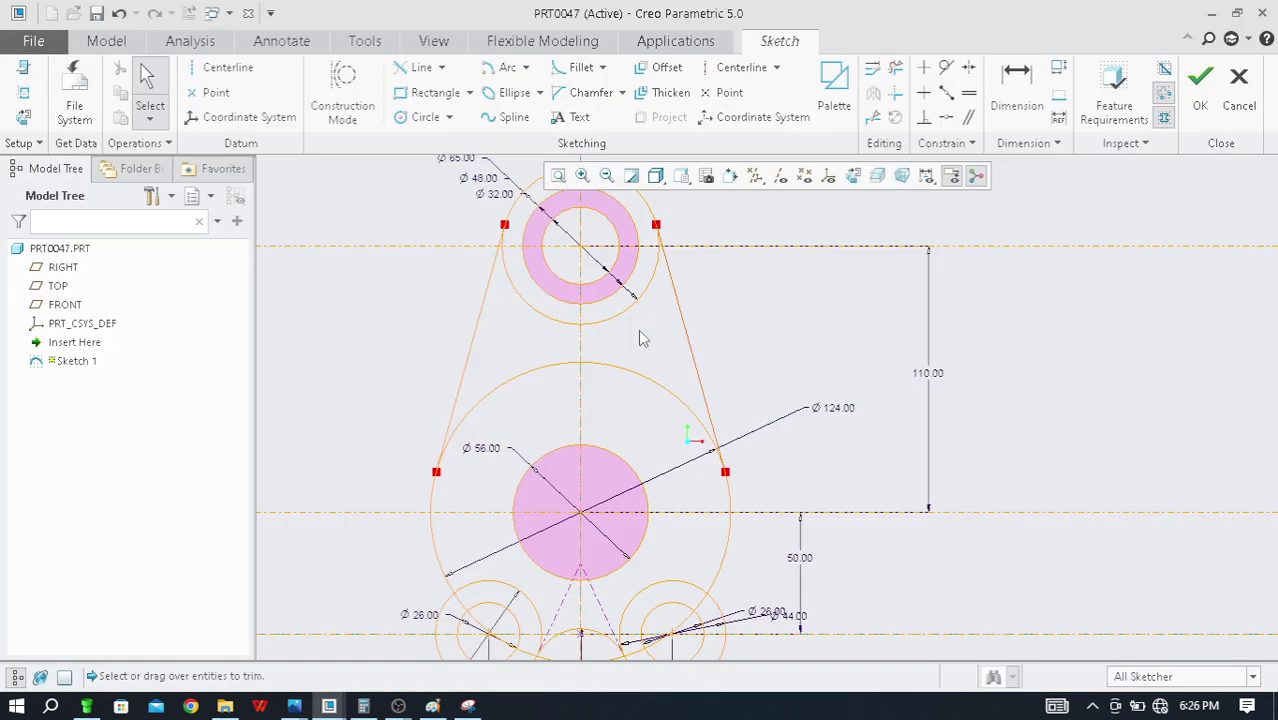
Fillet the Ø65 and Ø124 circles on the right, moving the R 23.61 label aside
left_click(581, 68)
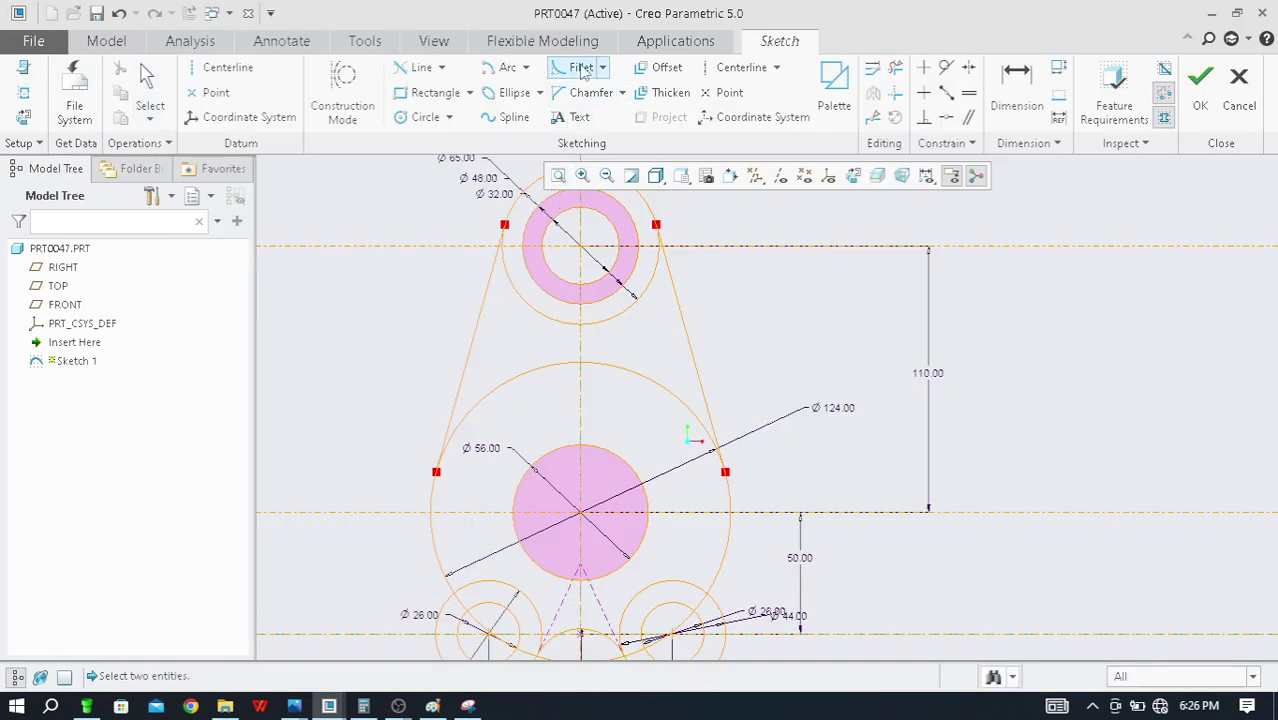
left_click(641, 295)
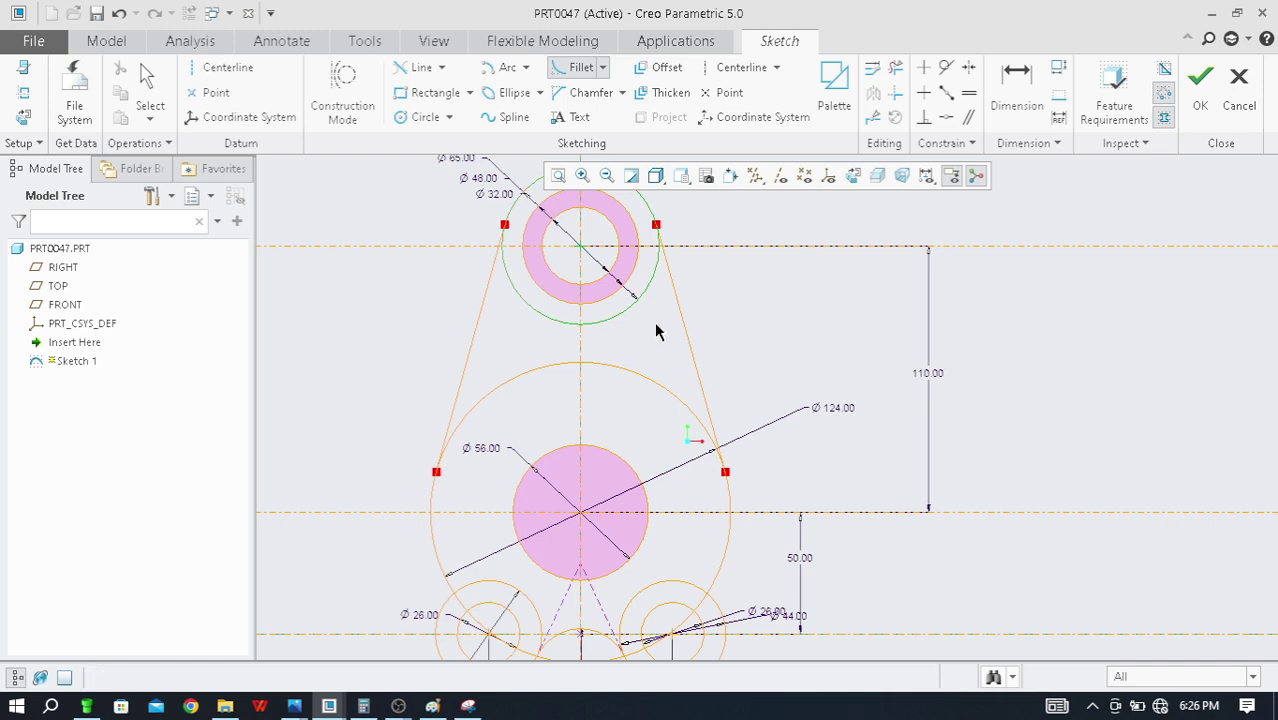
left_click(649, 382)
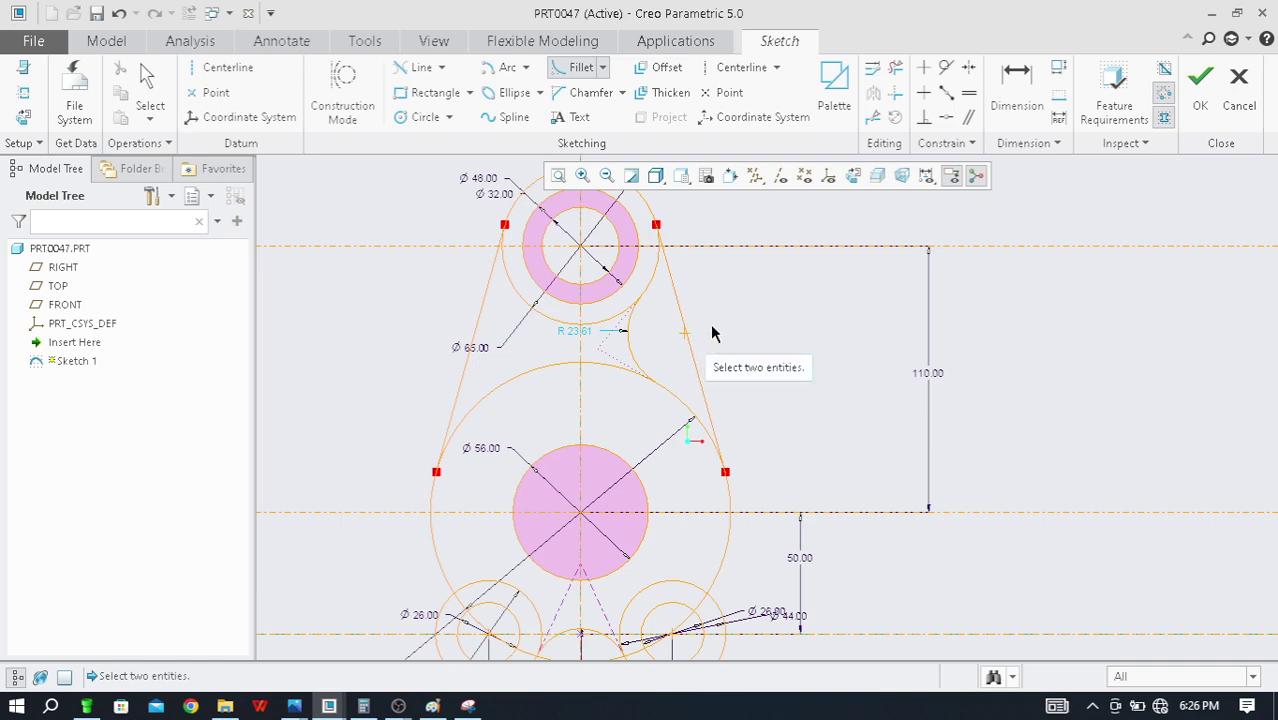
scroll(712, 333, "up", 1)
scroll(617, 333, "up", 3)
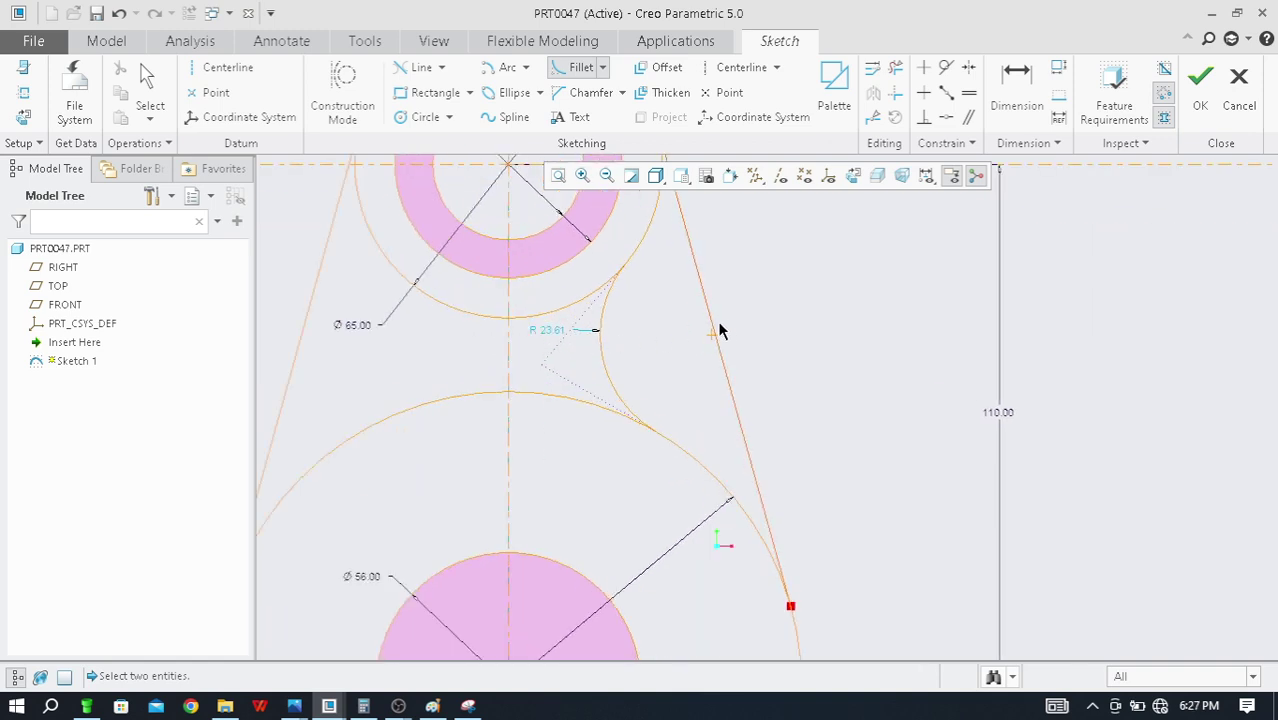
middle_click(867, 317)
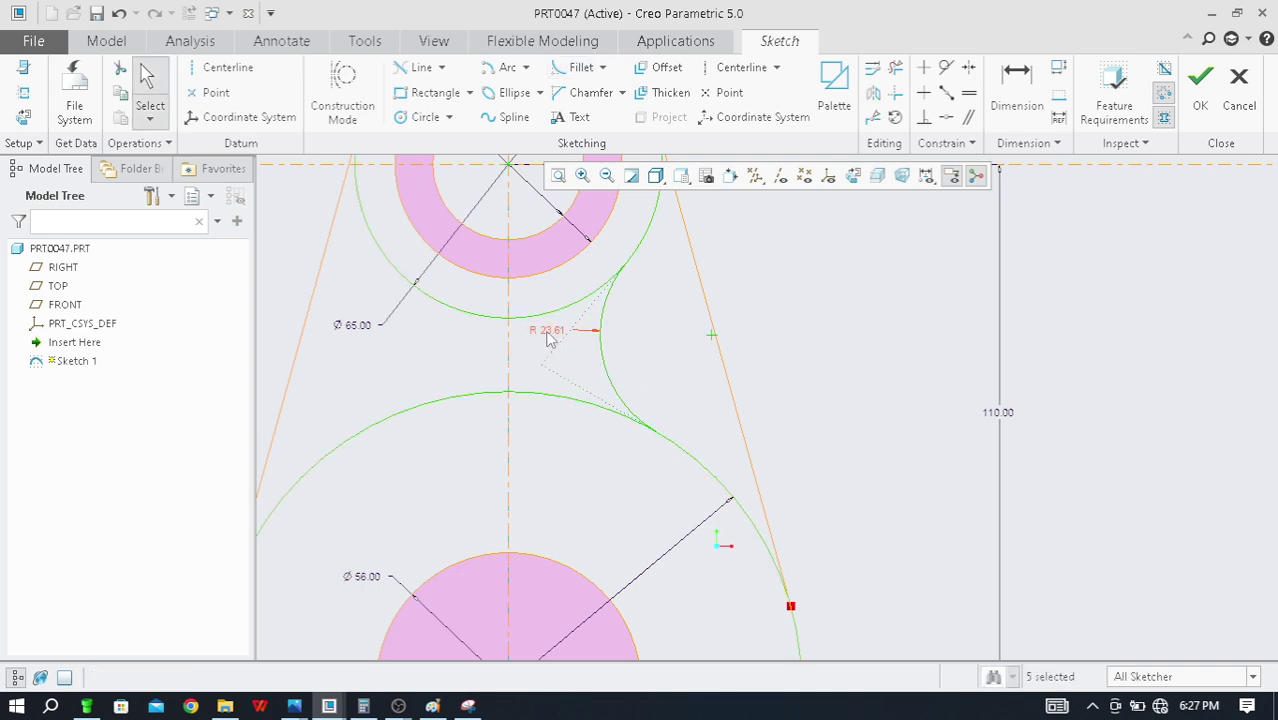
left_click_drag(548, 338, 778, 304)
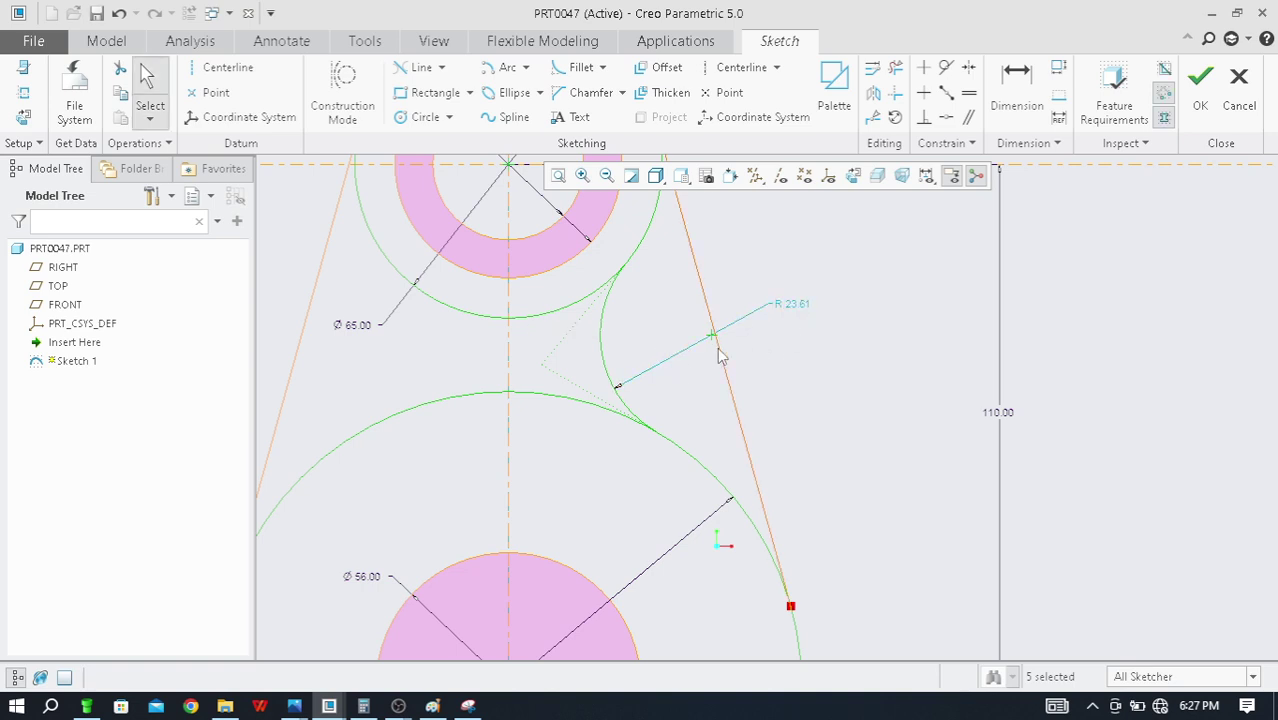
Dimension the fillet arc's radius as 45 after checking the reference drawing
key("alt+Tab")
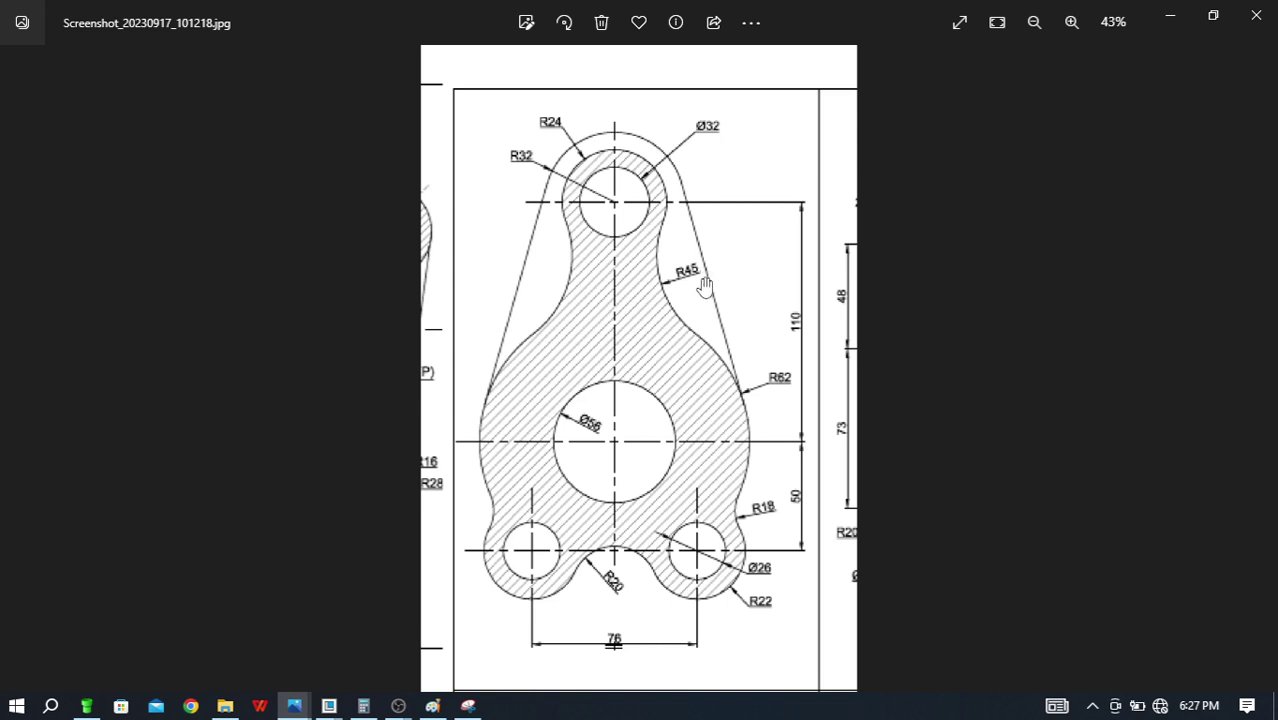
key("alt+Tab")
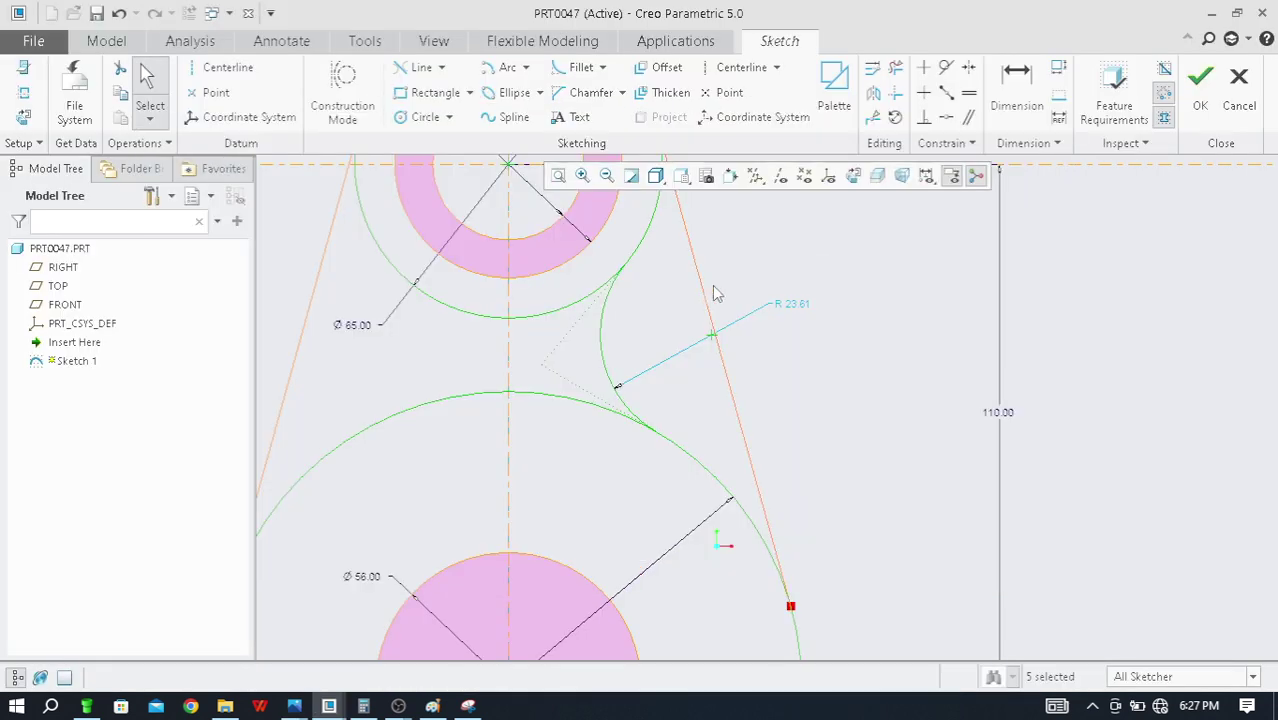
middle_click(797, 310)
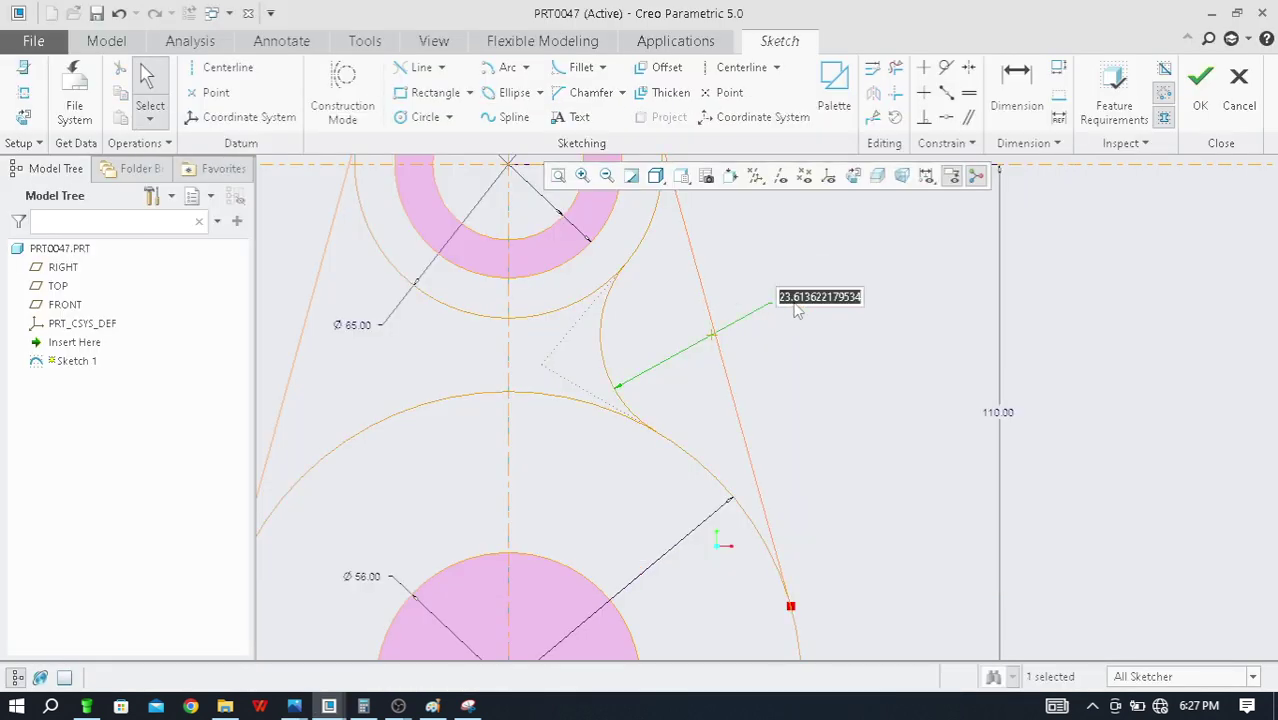
type("45")
key("Return")
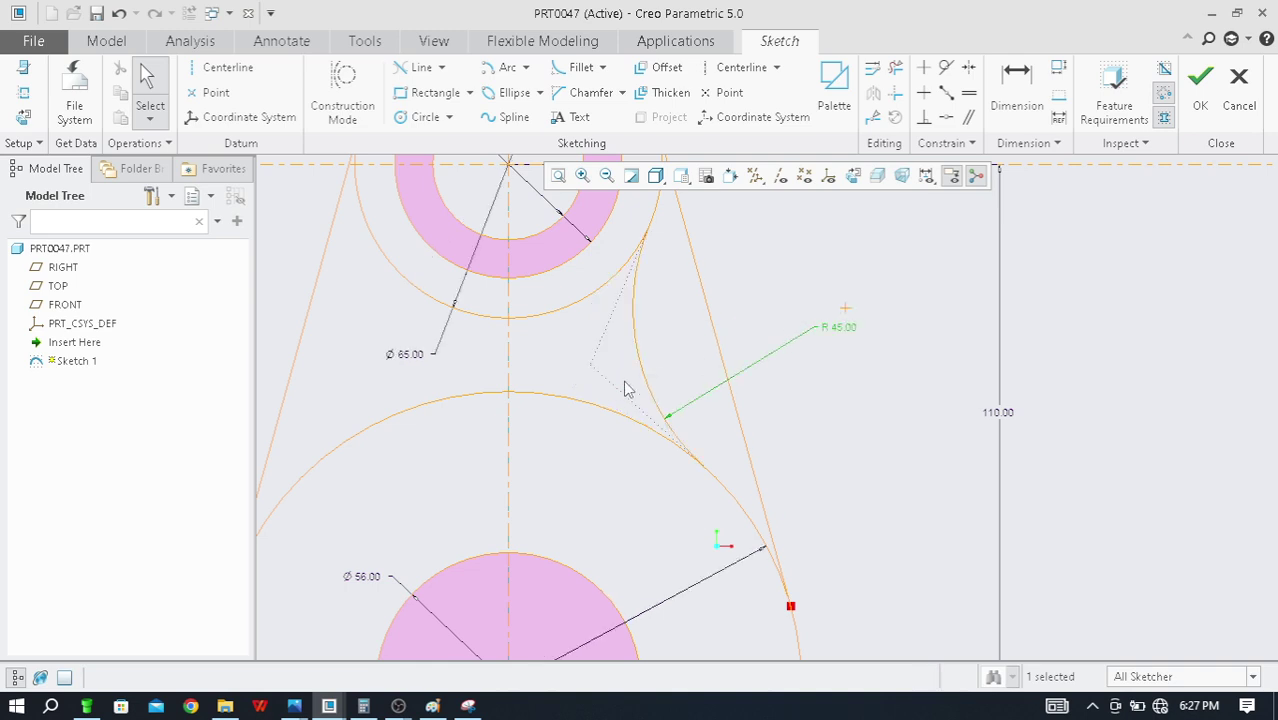
Mirror the R45 arc about the vertical centreline onto the left side
scroll(716, 378, "down", 4)
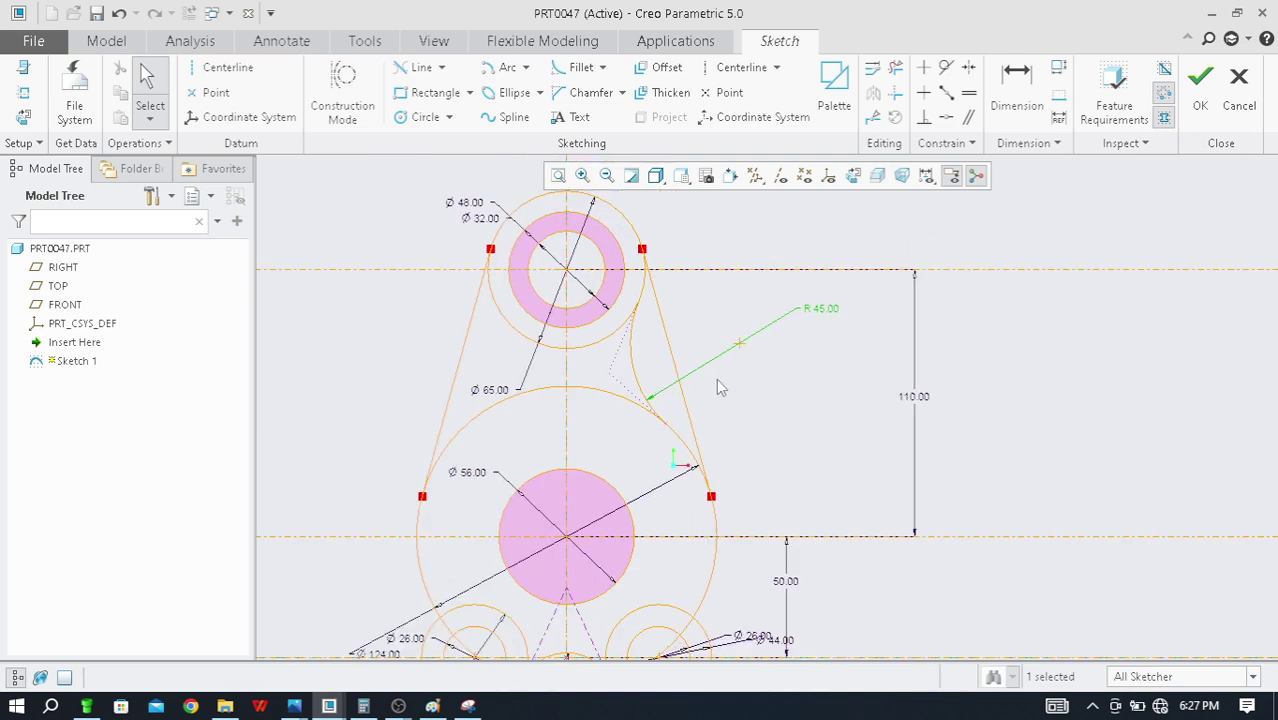
left_click(650, 376)
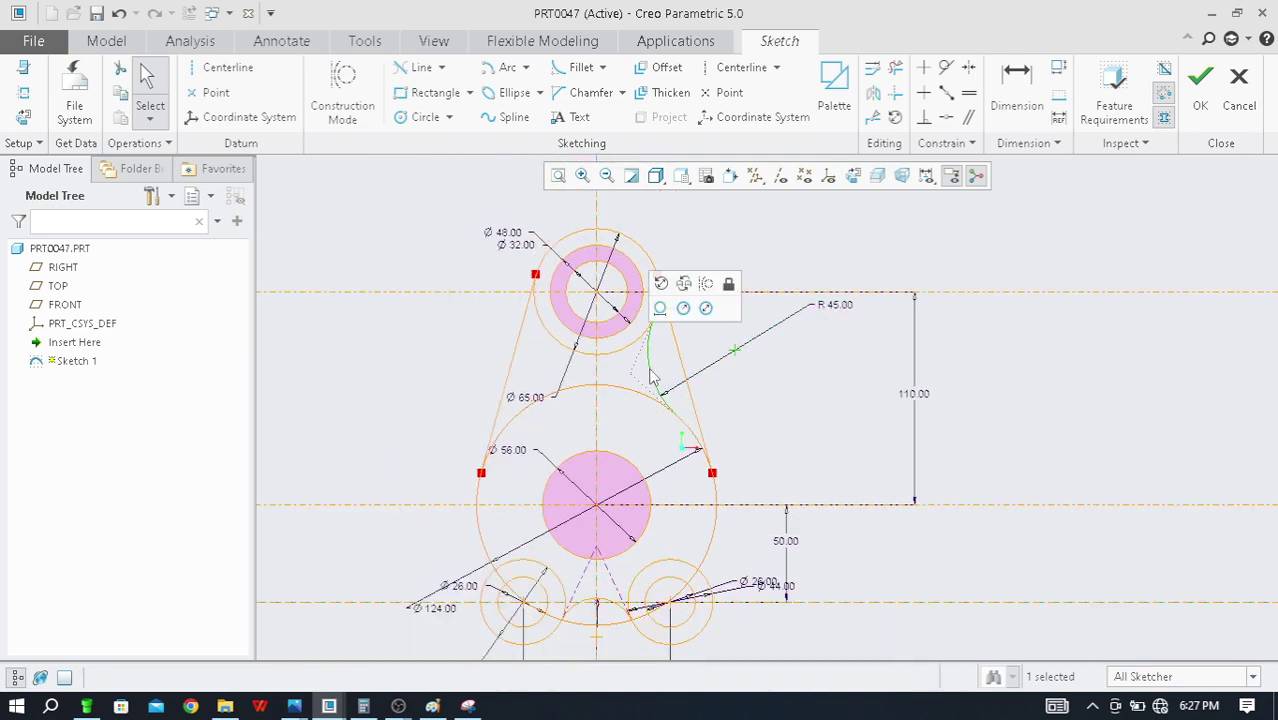
left_click(873, 92)
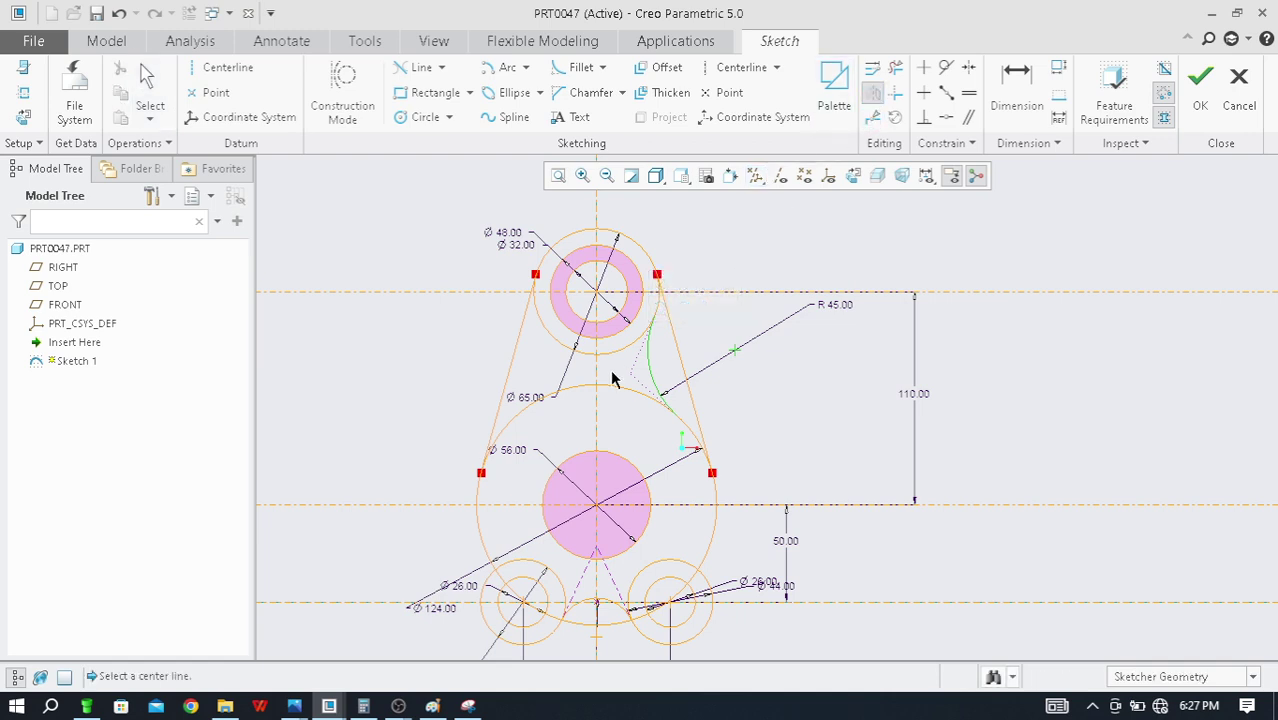
left_click(597, 376)
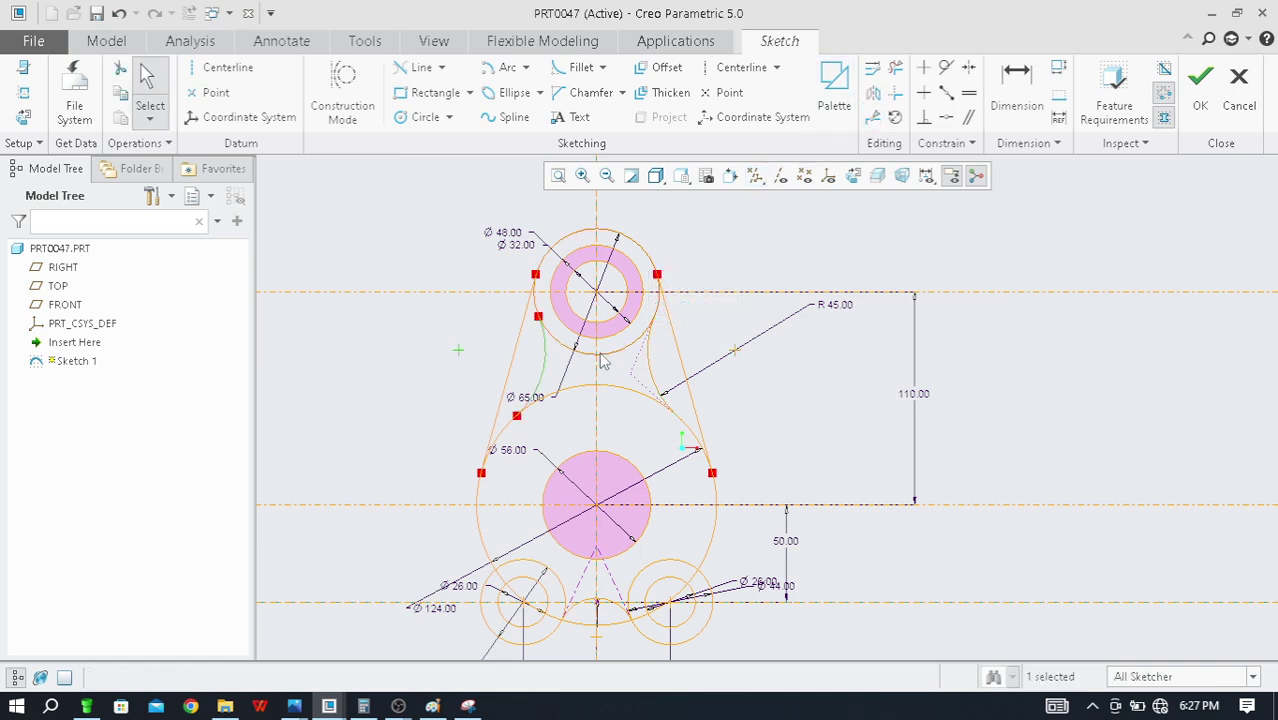
scroll(645, 362, "down", 2)
scroll(729, 325, "up", 1)
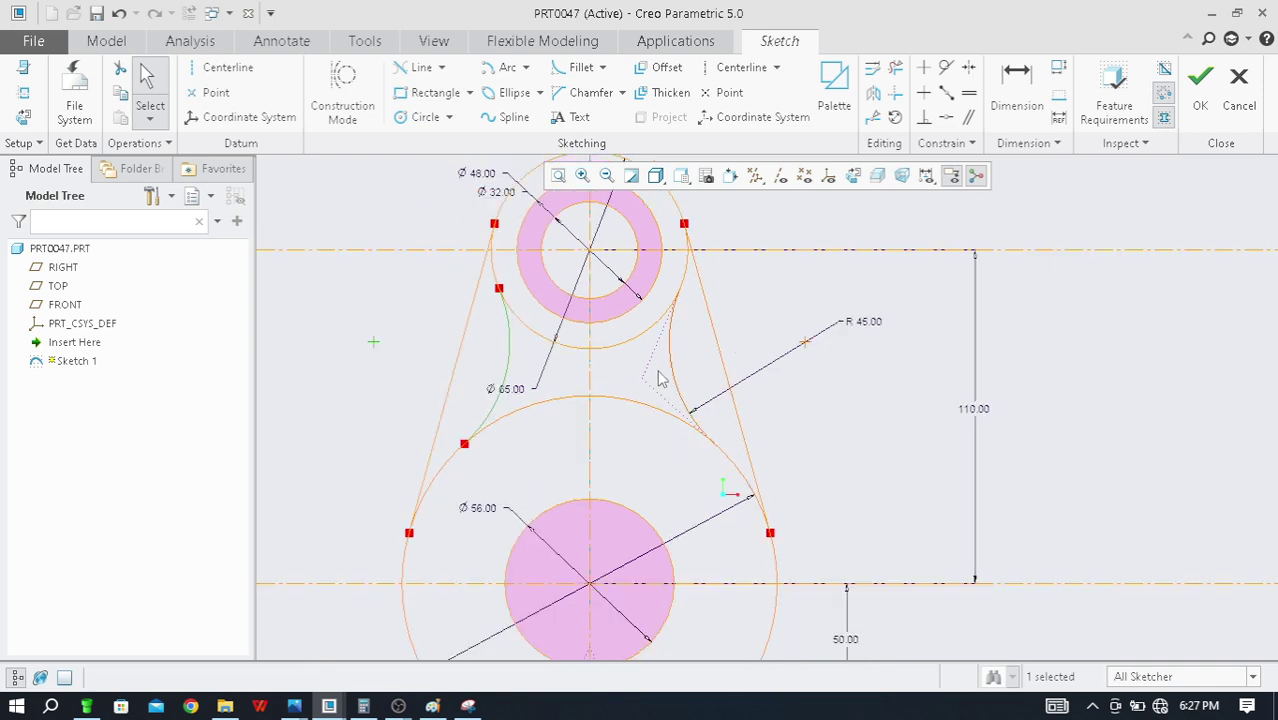
scroll(649, 388, "up", 1)
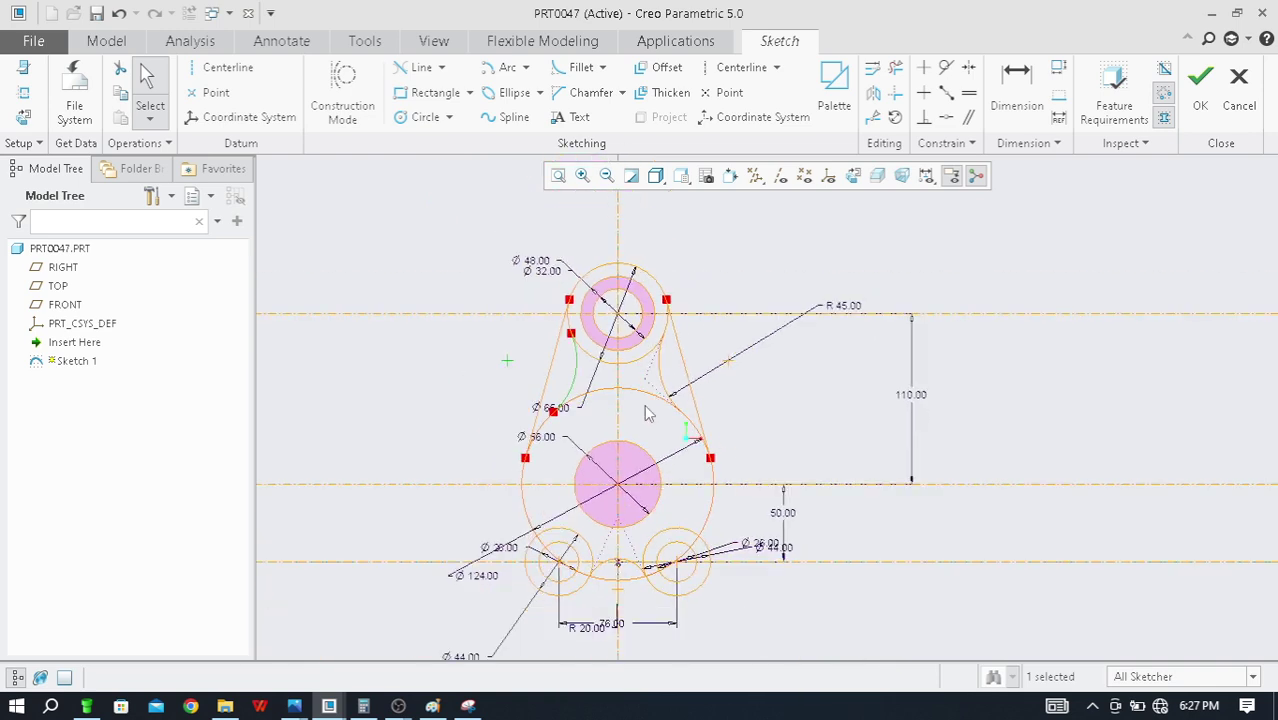
scroll(648, 412, "down", 1)
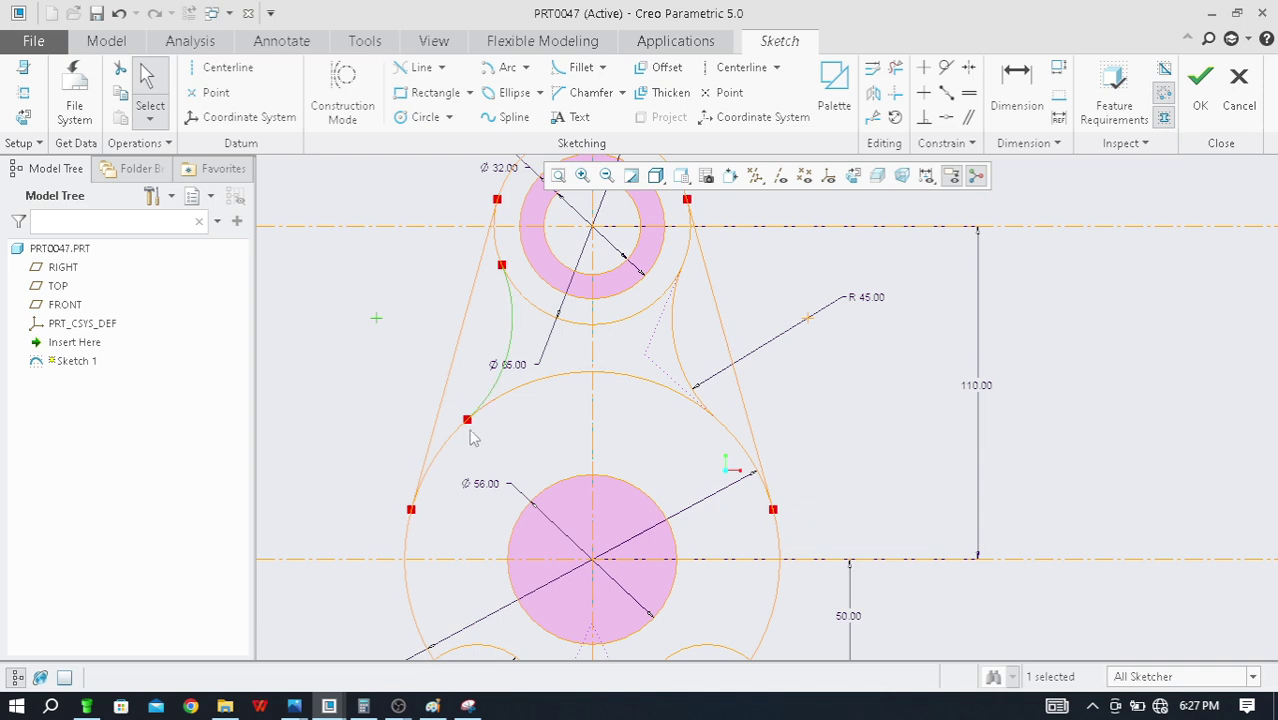
scroll(505, 440, "up", 2)
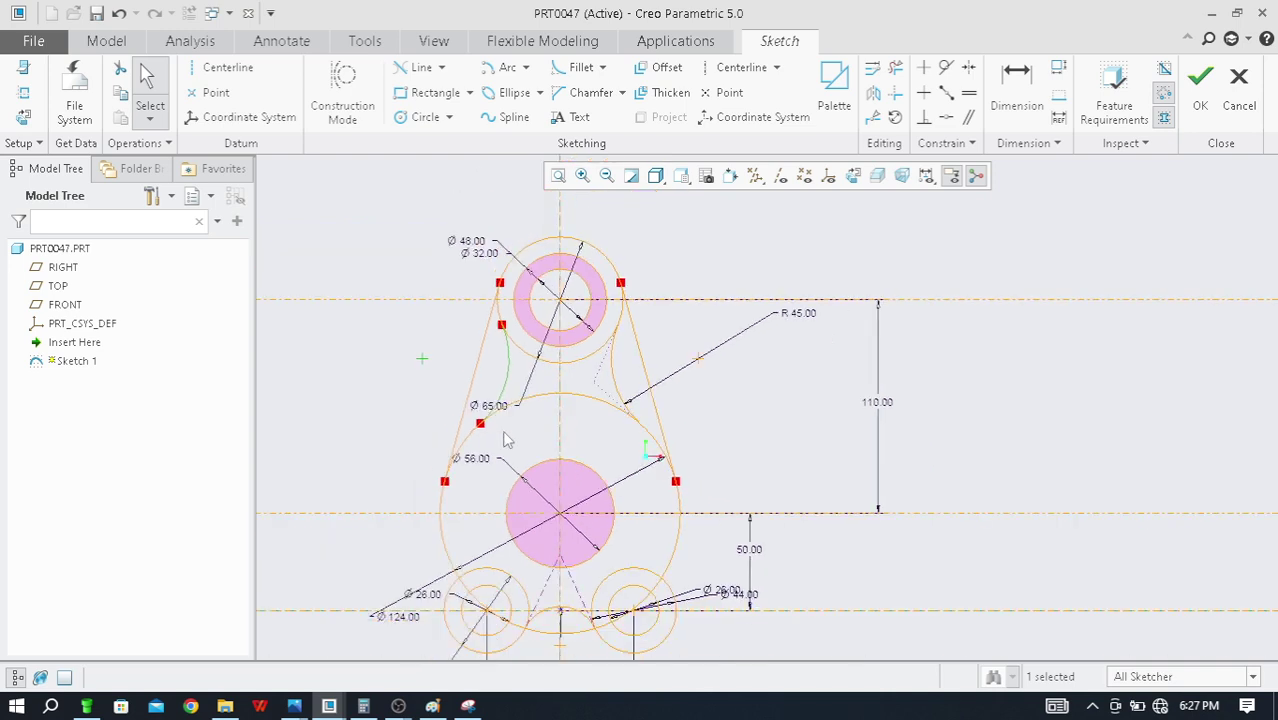
scroll(527, 382, "down", 1)
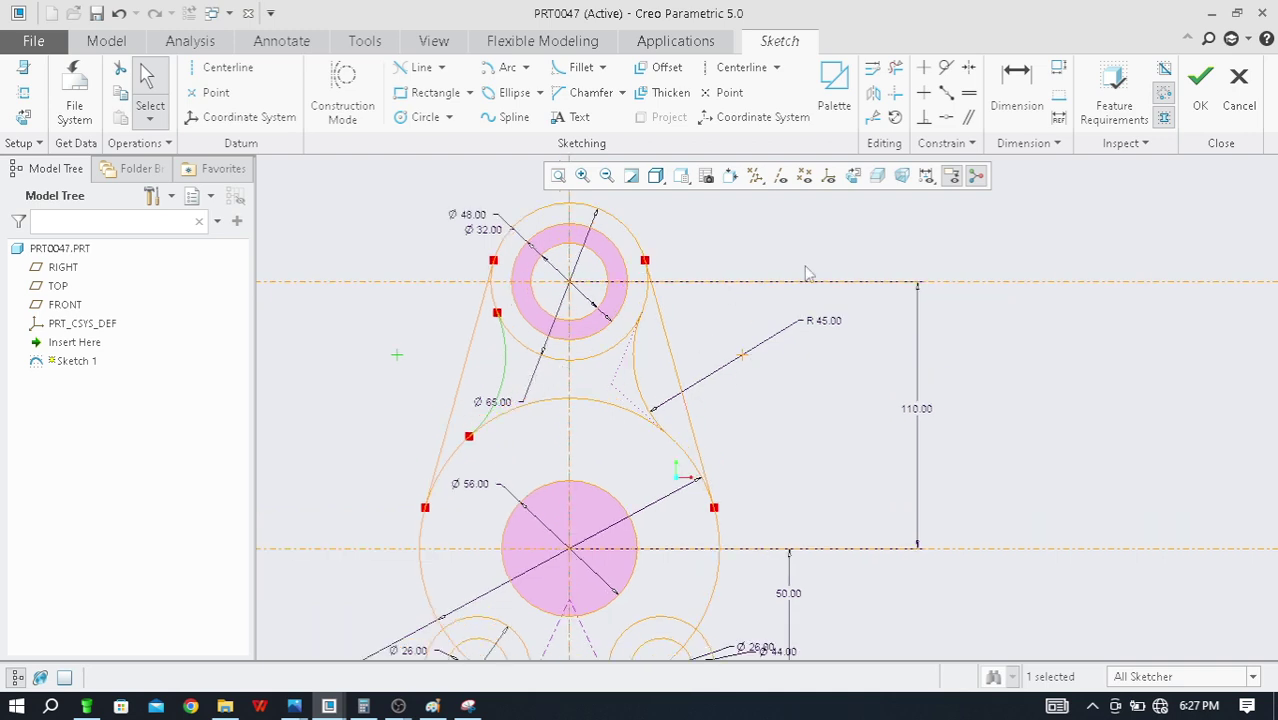
left_click(895, 67)
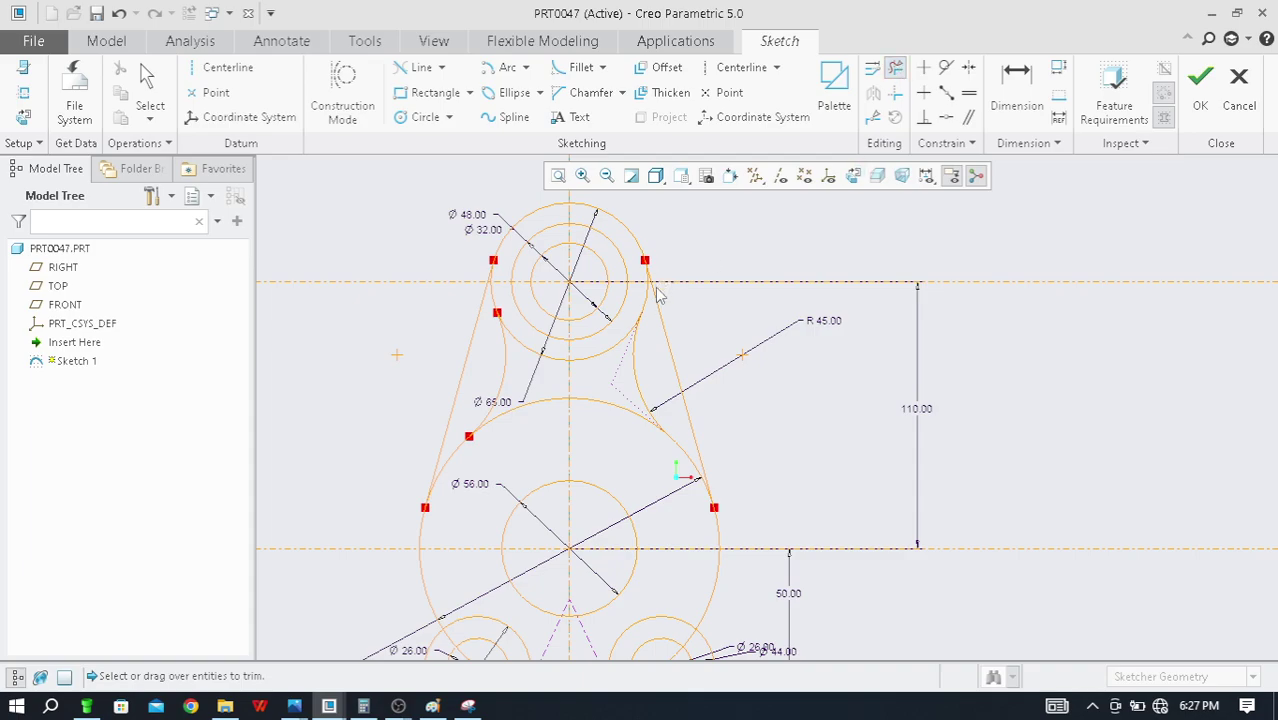
Trim part of the left fillet arc, comparing the sketch with the reference drawing
key("alt+Tab")
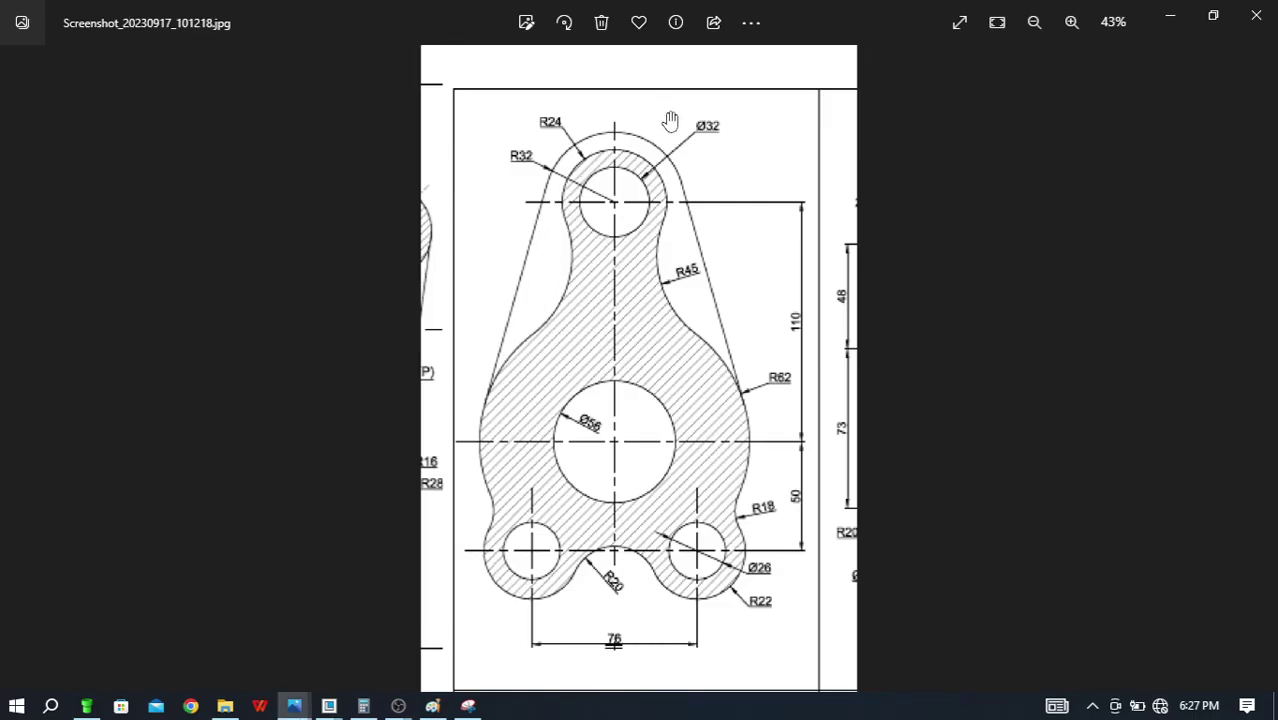
key("alt+Tab")
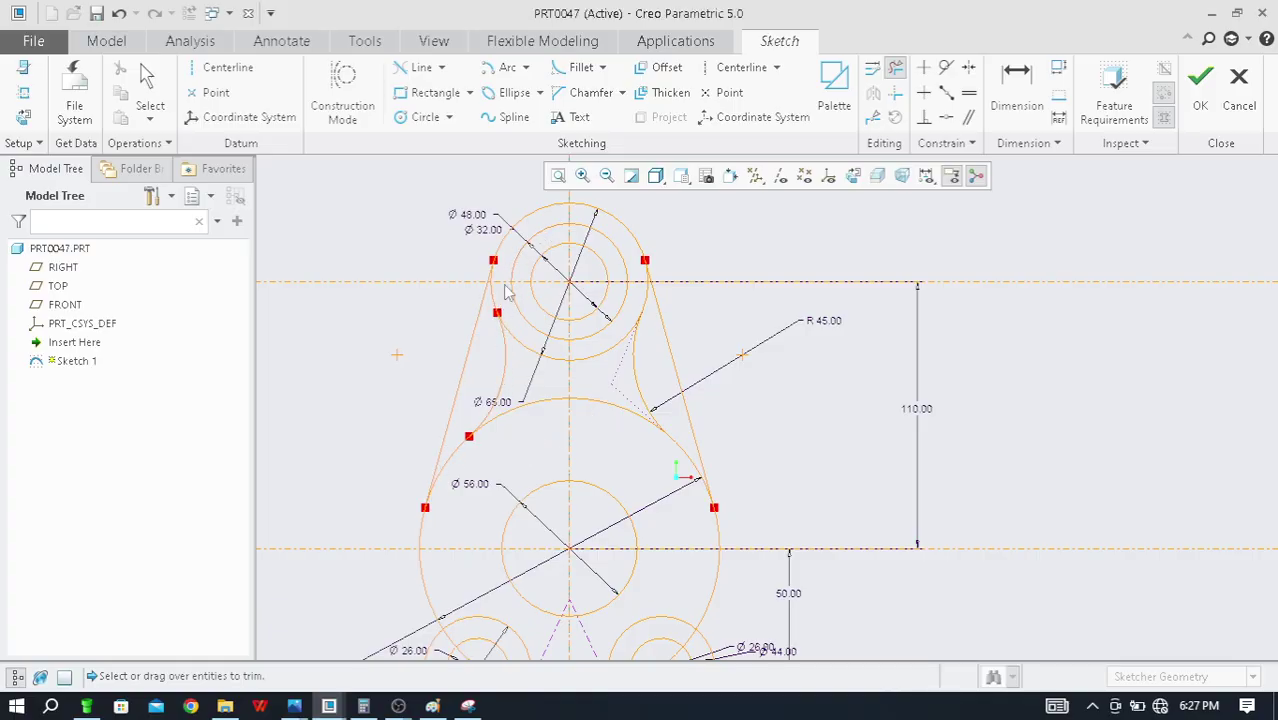
scroll(495, 312, "up", 2)
left_click(488, 338)
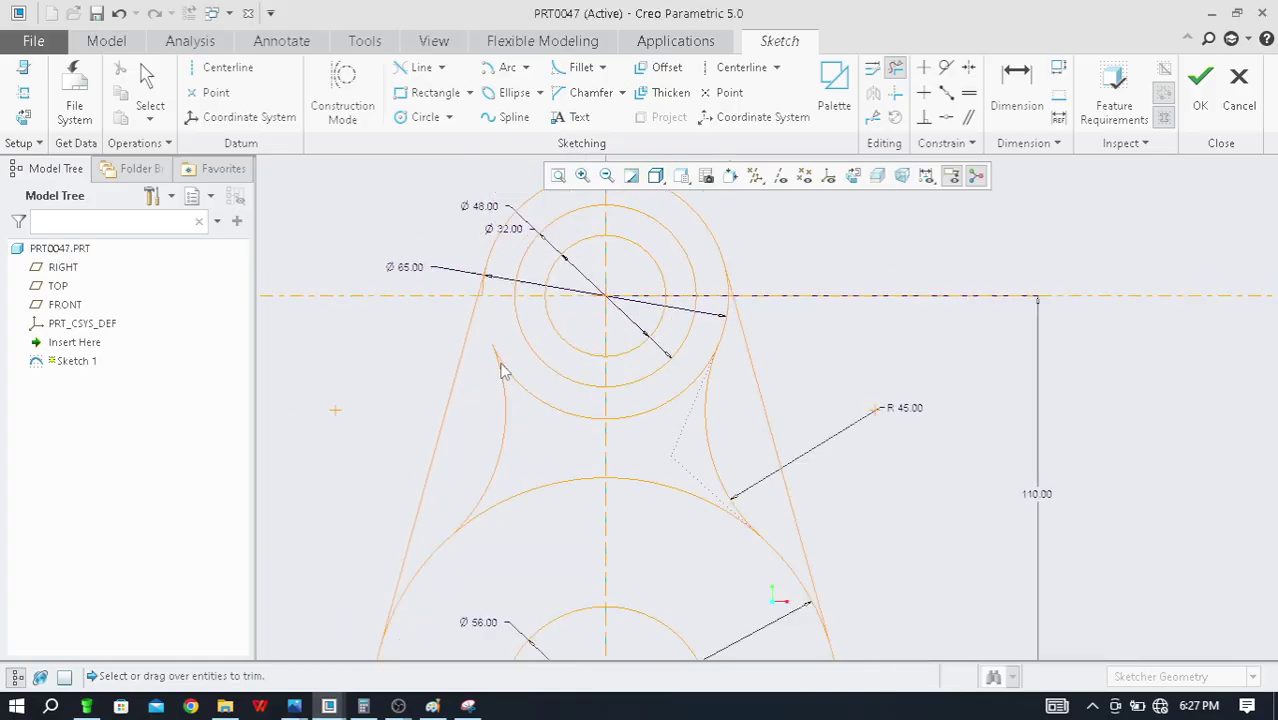
scroll(556, 332, "down", 2)
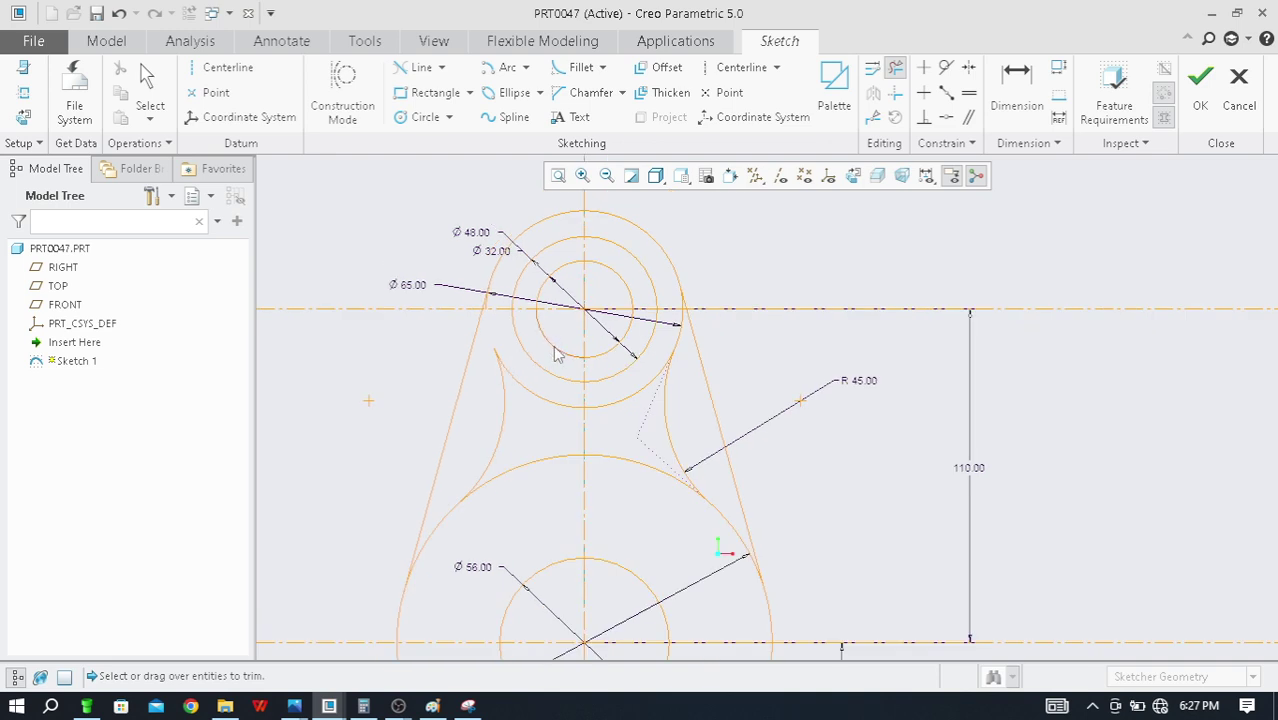
key("alt+Tab")
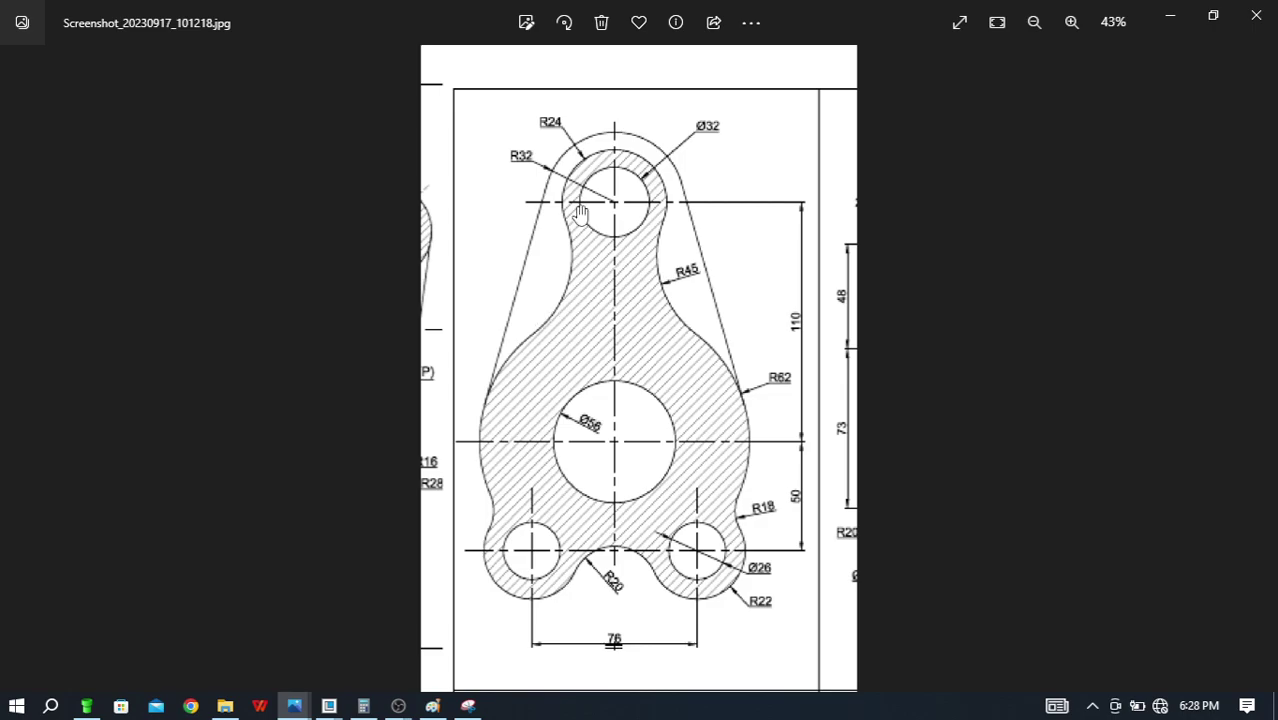
key("alt+Tab")
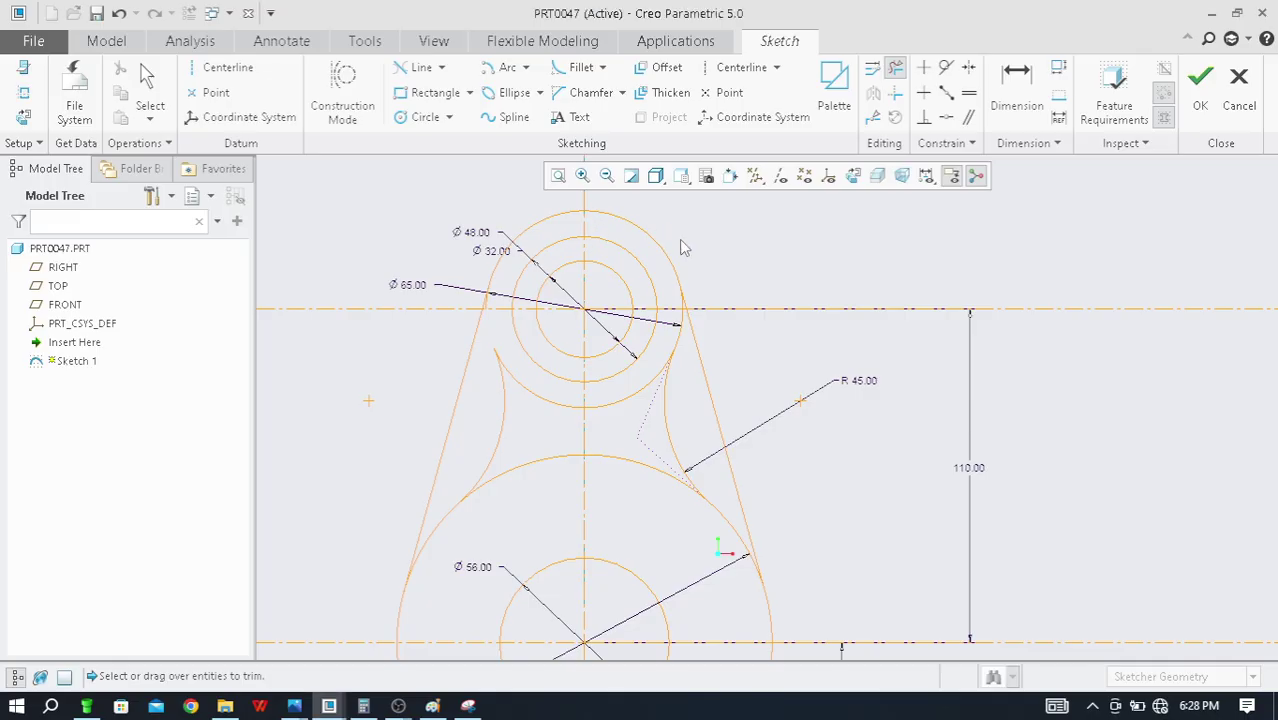
key("alt+Tab")
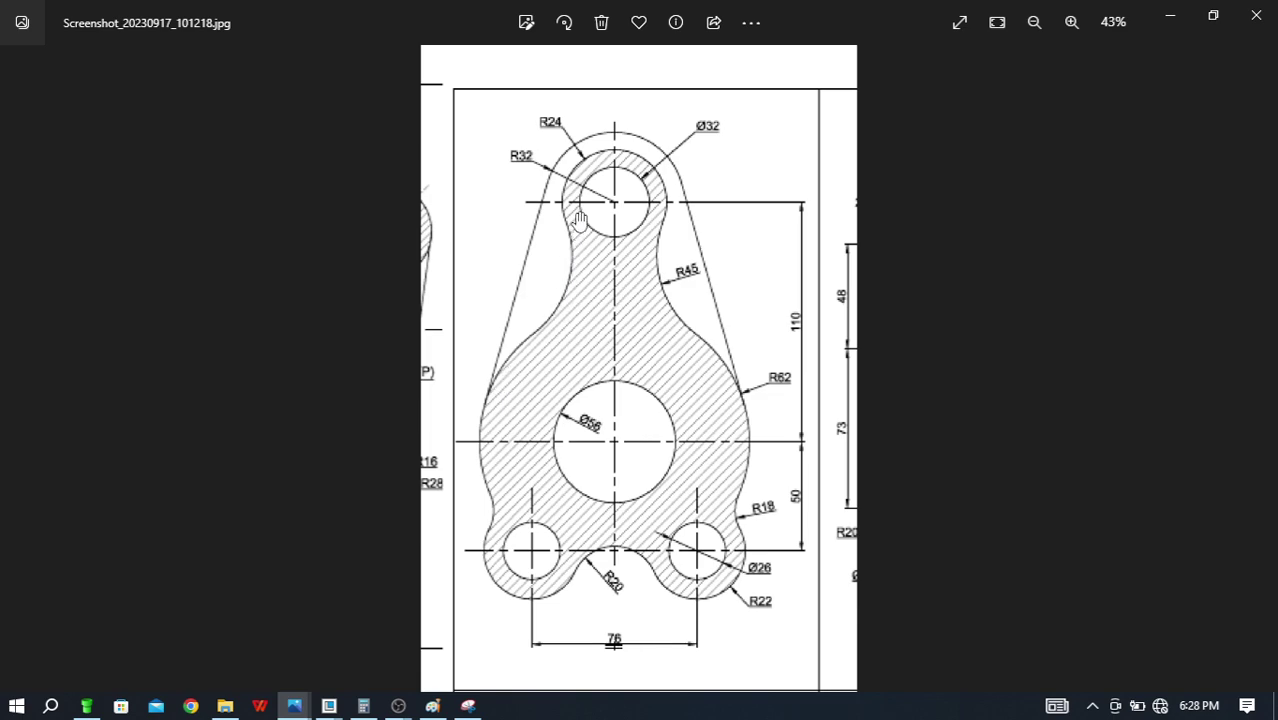
key("alt+Tab")
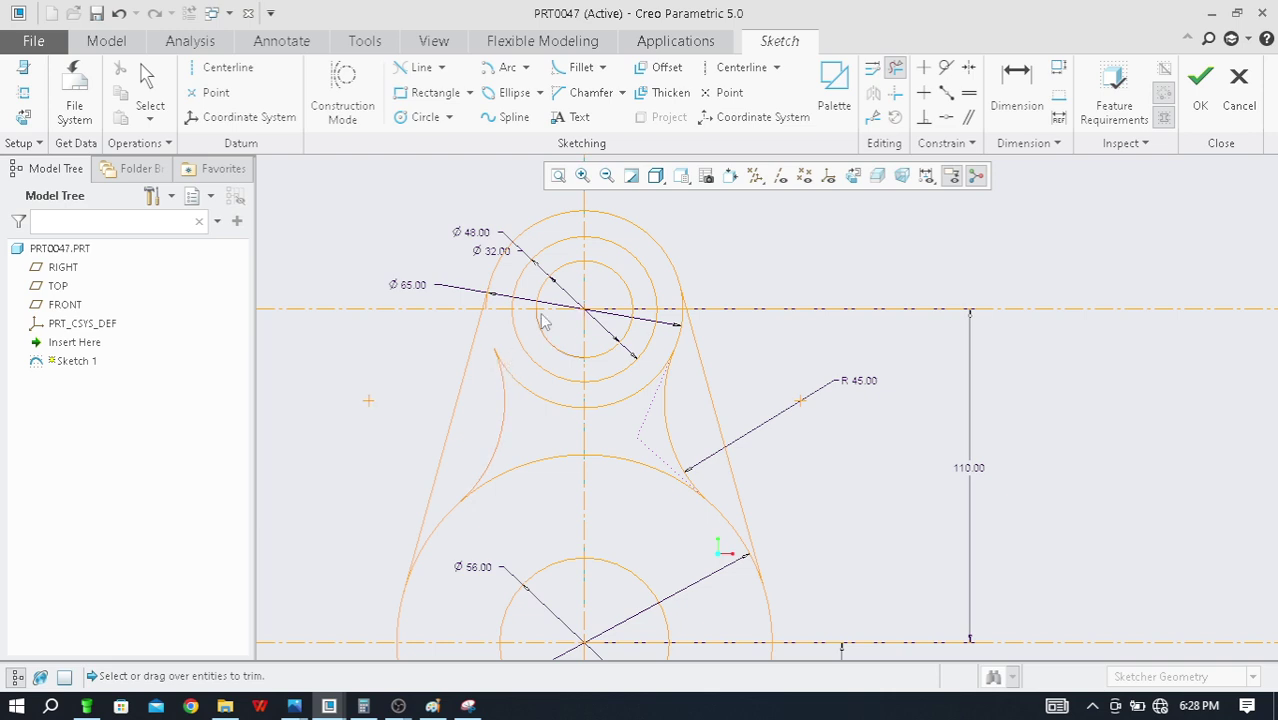
middle_click(577, 290)
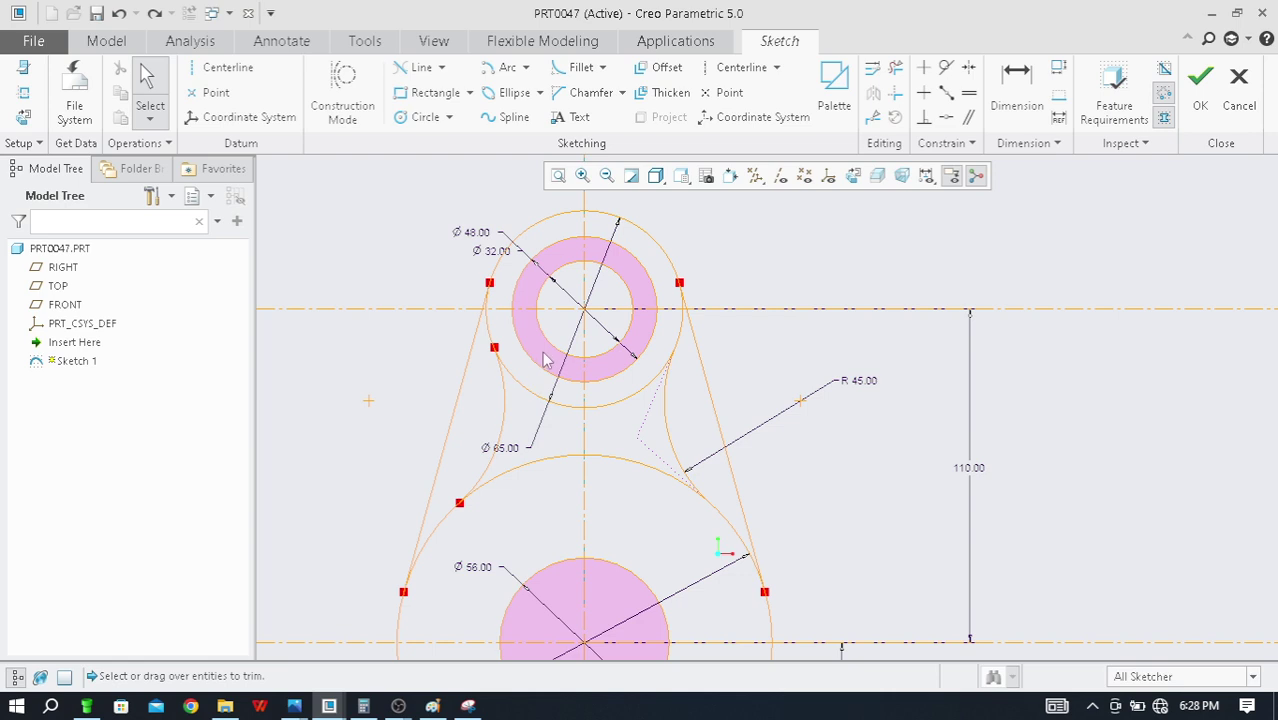
Undo the mirrored left arc and the R45 radius on the right arc
scroll(566, 290, "up", 1)
scroll(577, 290, "down", 3)
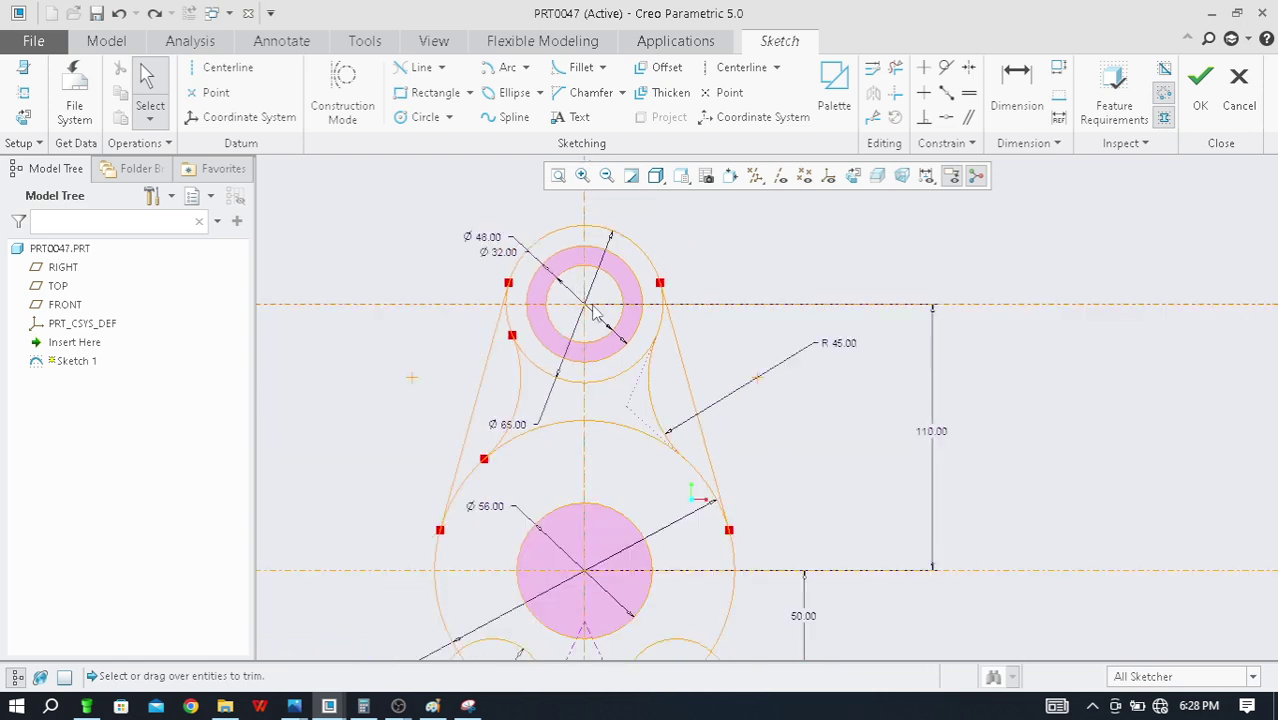
key("ctrl+z")
key("ctrl+z")
key("ctrl+z")
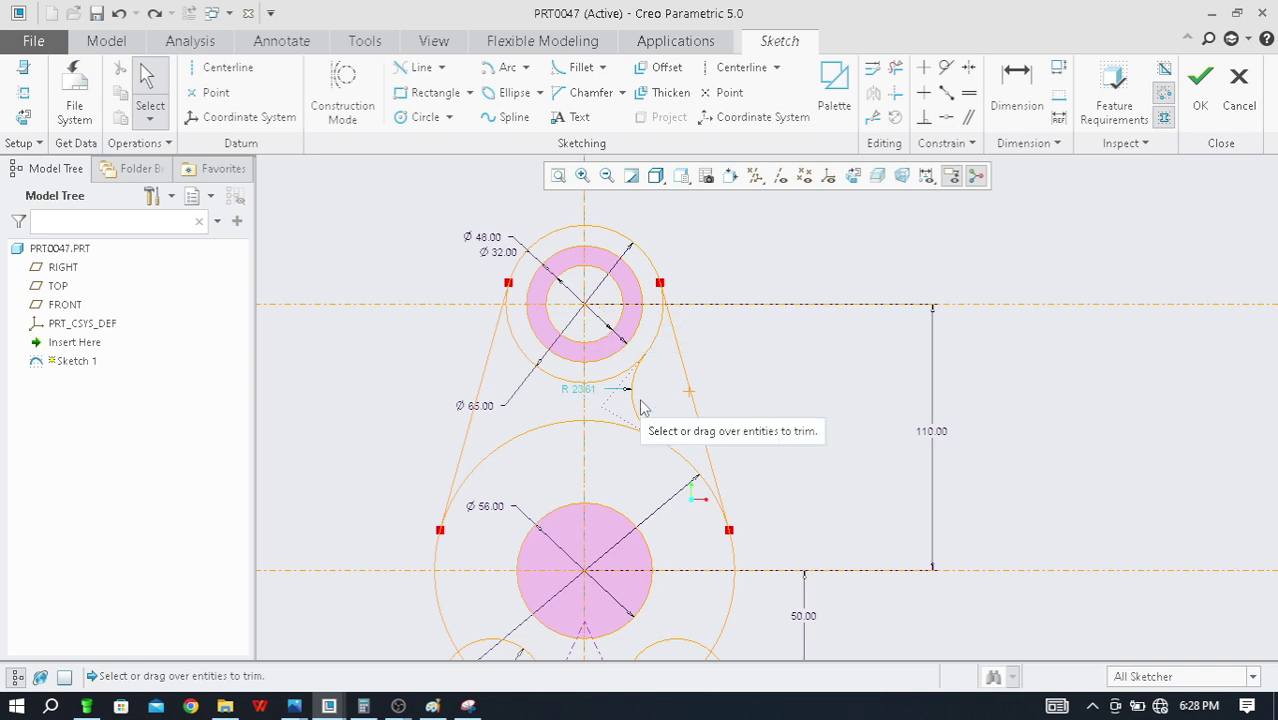
key("ctrl+z")
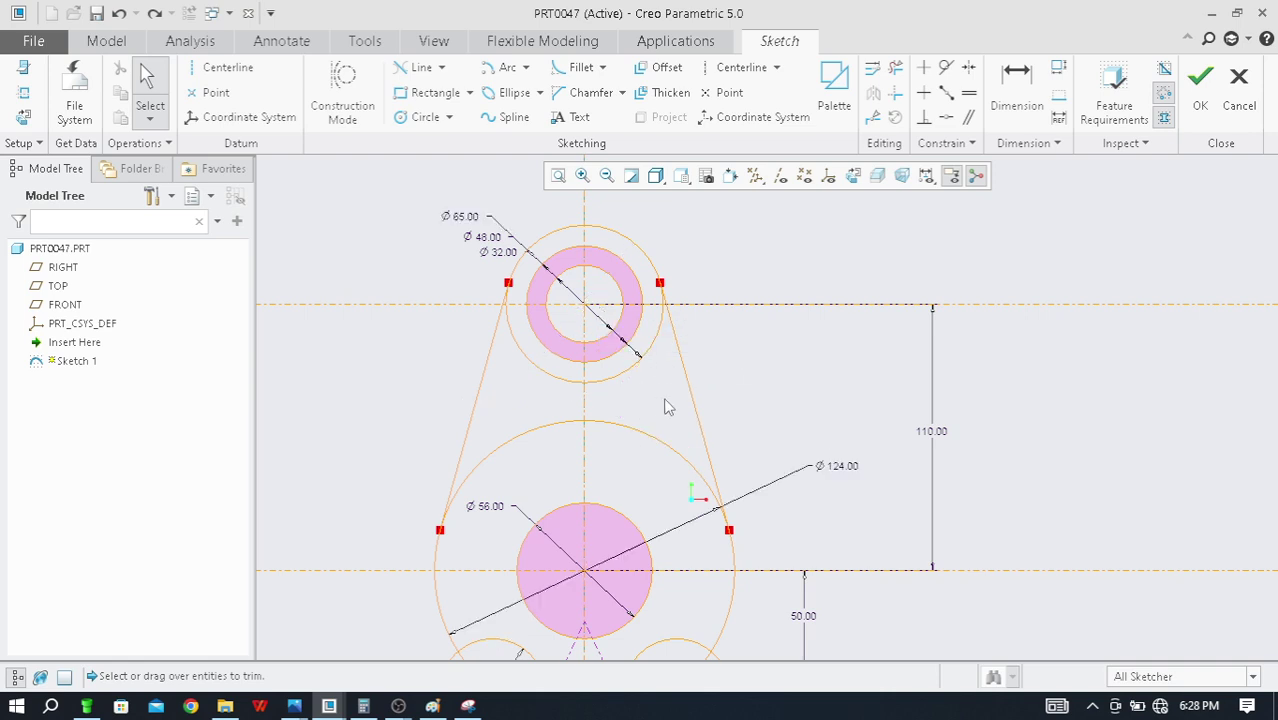
scroll(678, 410, "down", 2)
scroll(678, 411, "up", 1)
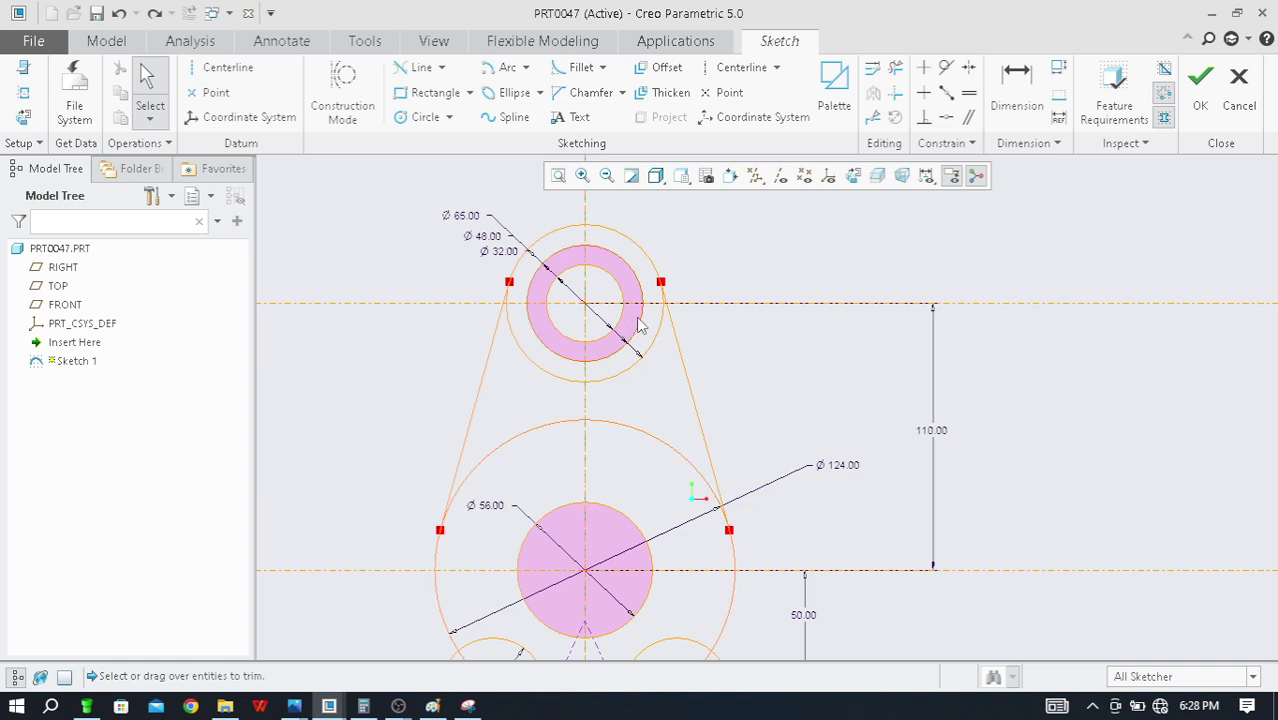
Draw a tangent line from the Ø48 circle to the Ø124 circle and compare it with the reference drawing
left_click(442, 68)
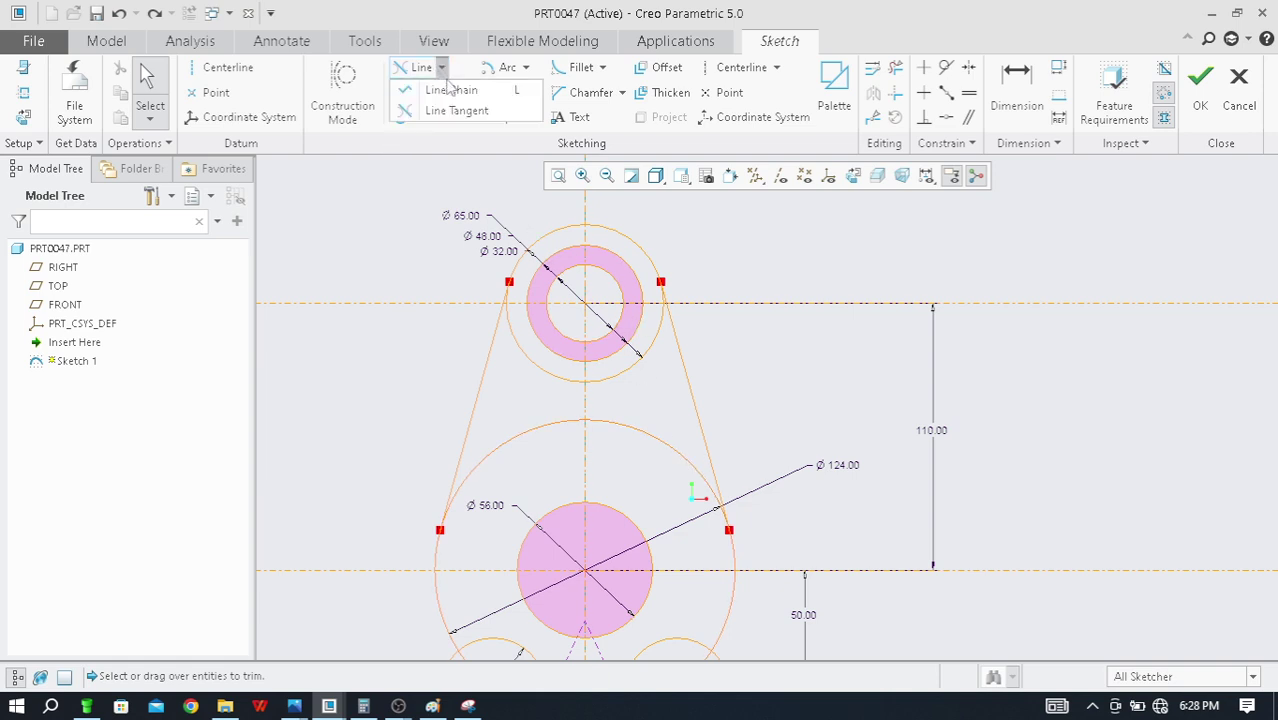
left_click(457, 112)
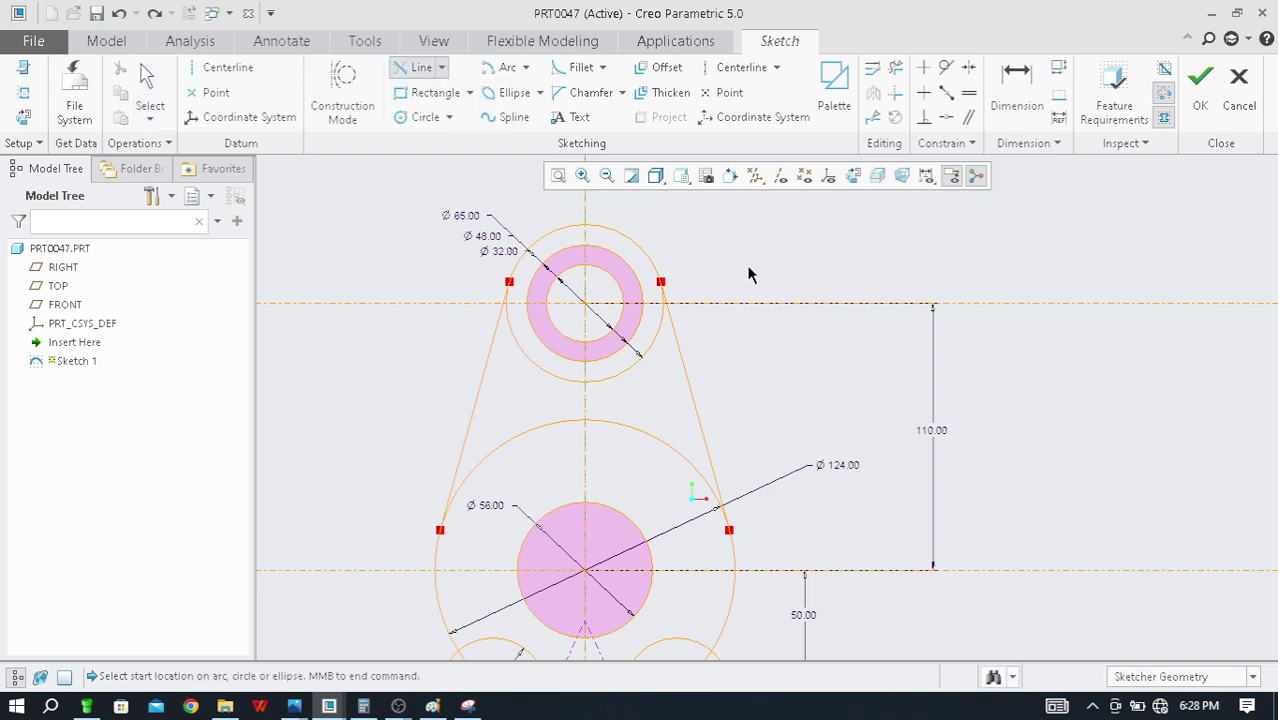
left_click(624, 355)
left_click(674, 449)
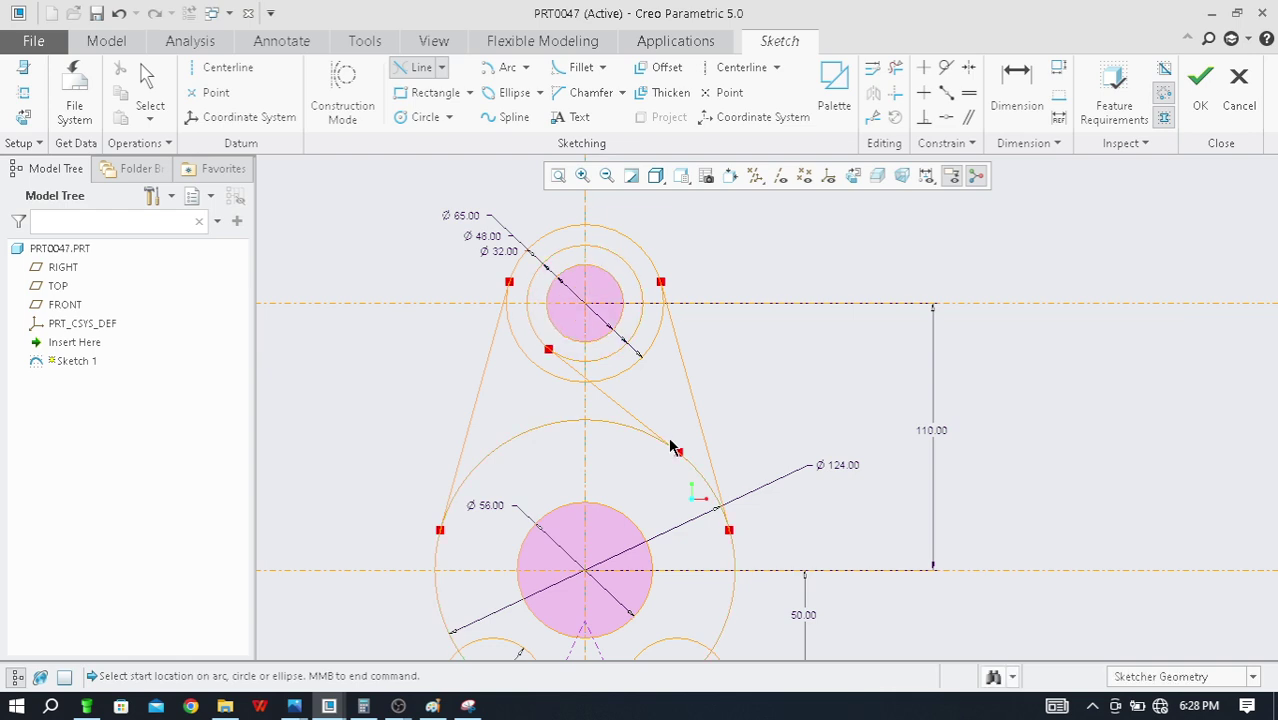
scroll(662, 408, "down", 3)
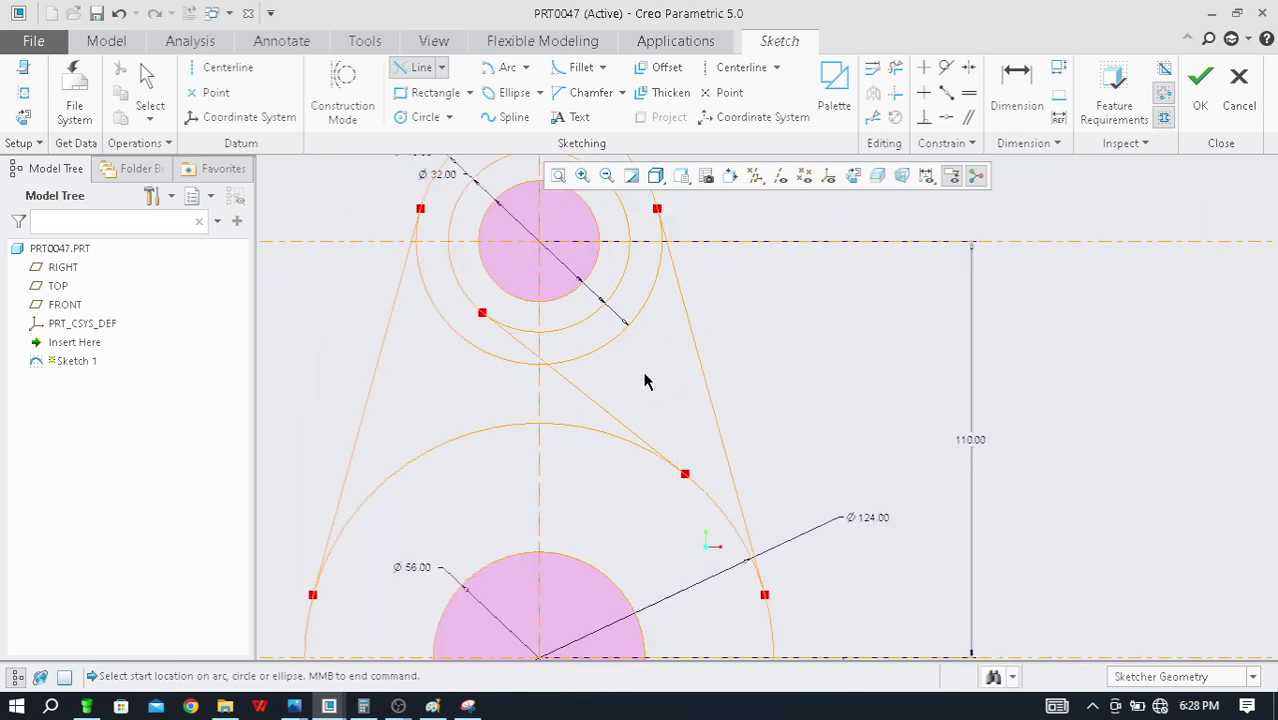
scroll(650, 381, "up", 3)
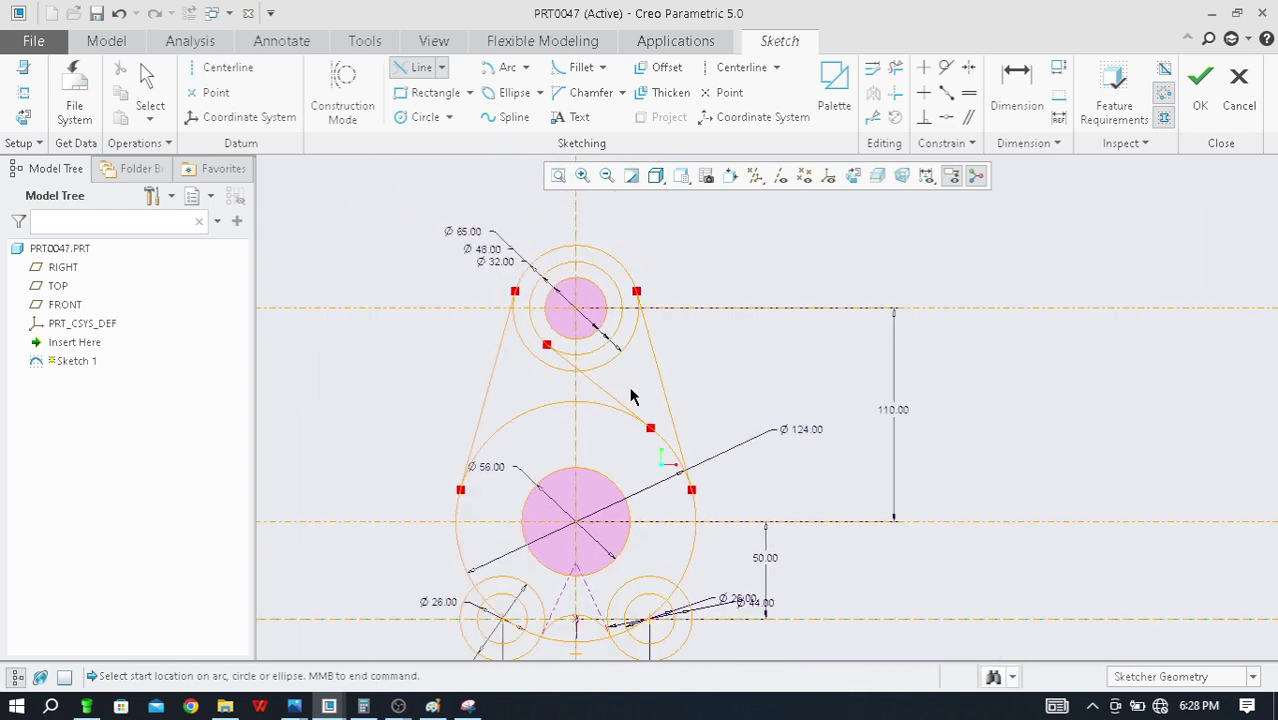
scroll(652, 430, "down", 2)
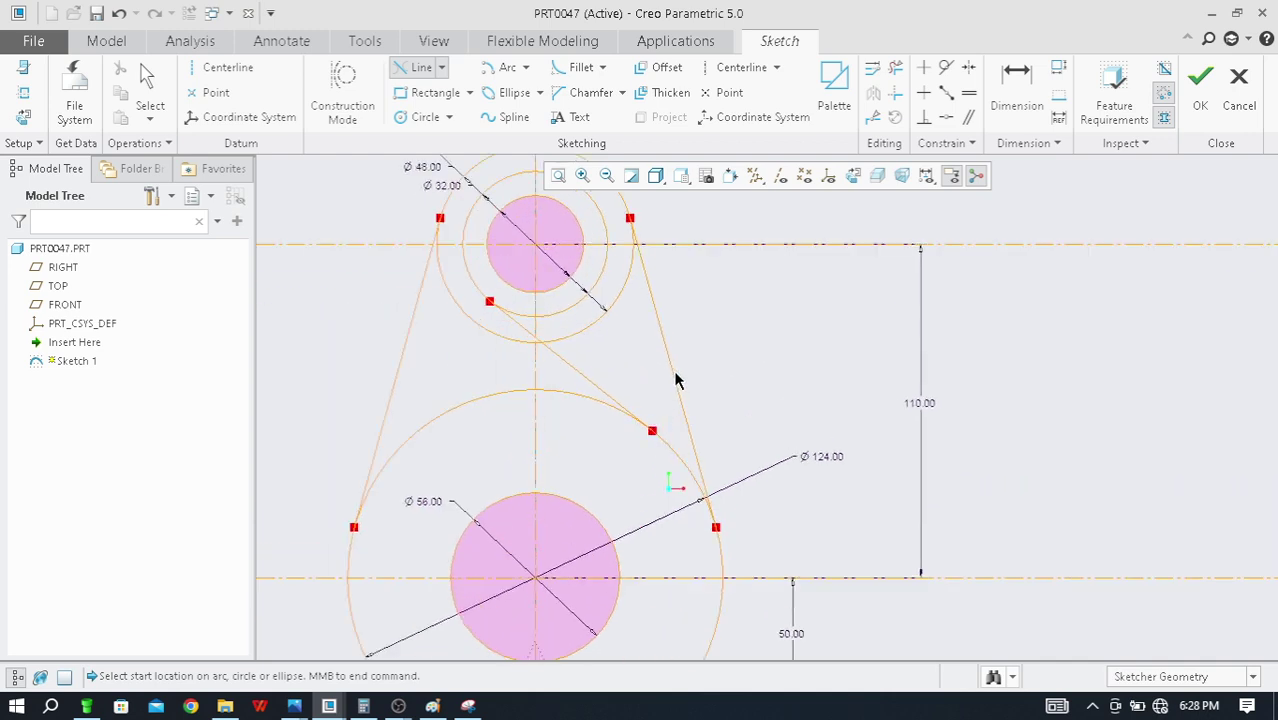
middle_click(678, 370)
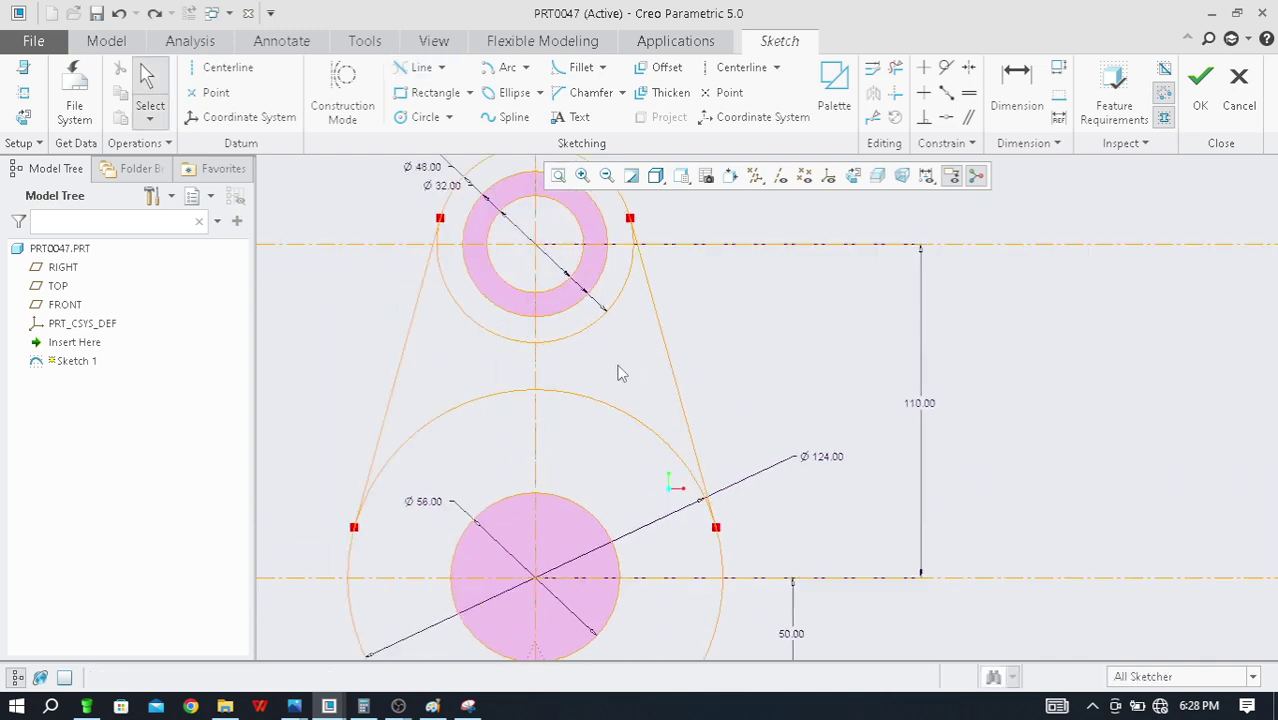
scroll(628, 370, "up", 1)
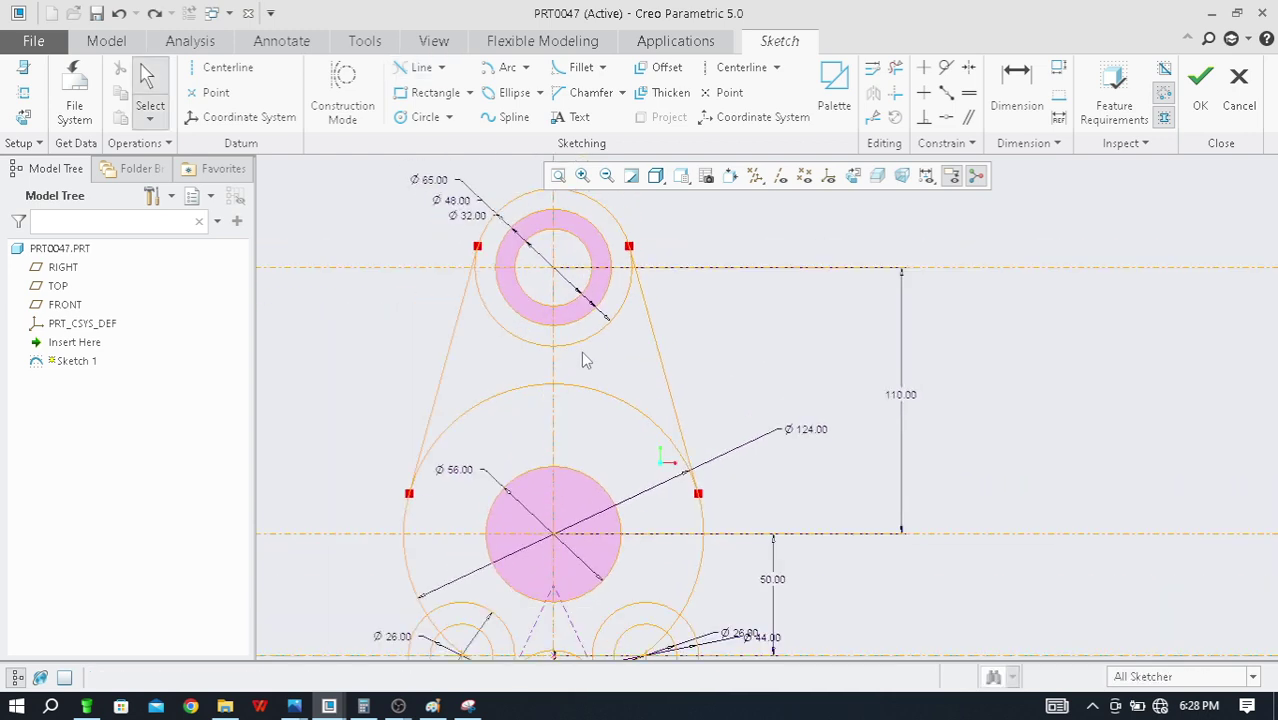
key("alt+Tab")
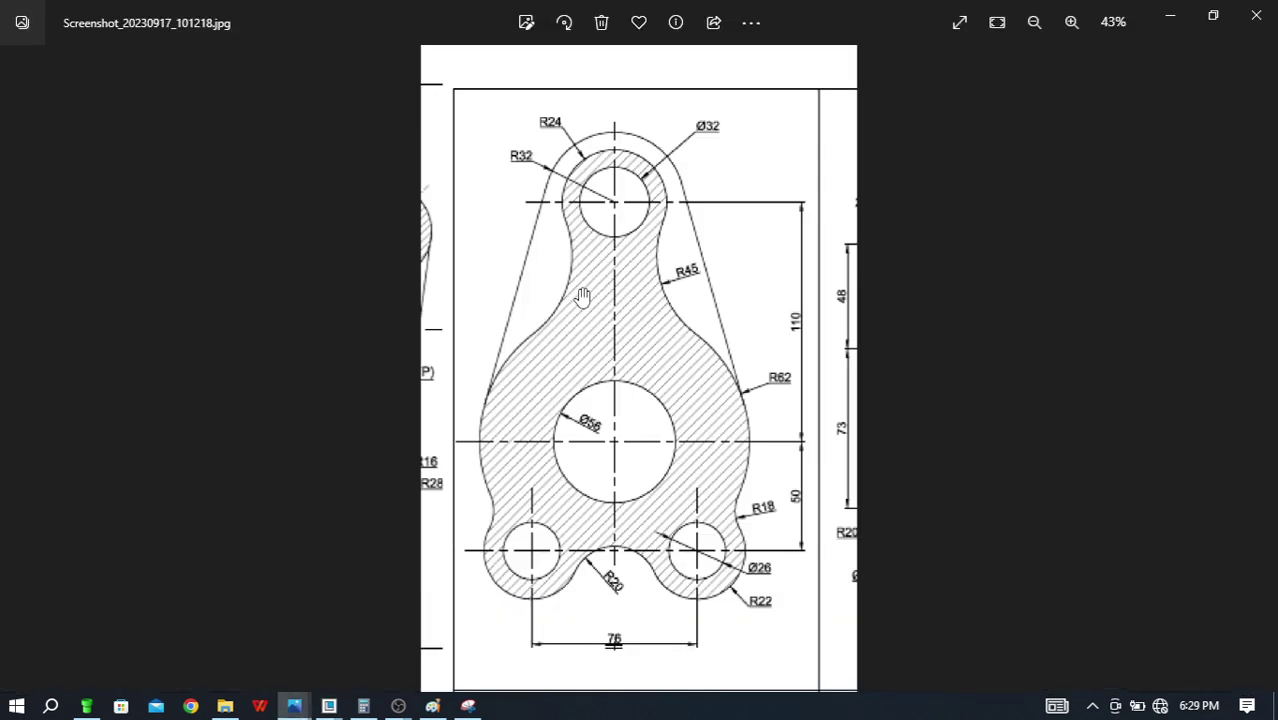
key("alt+Tab")
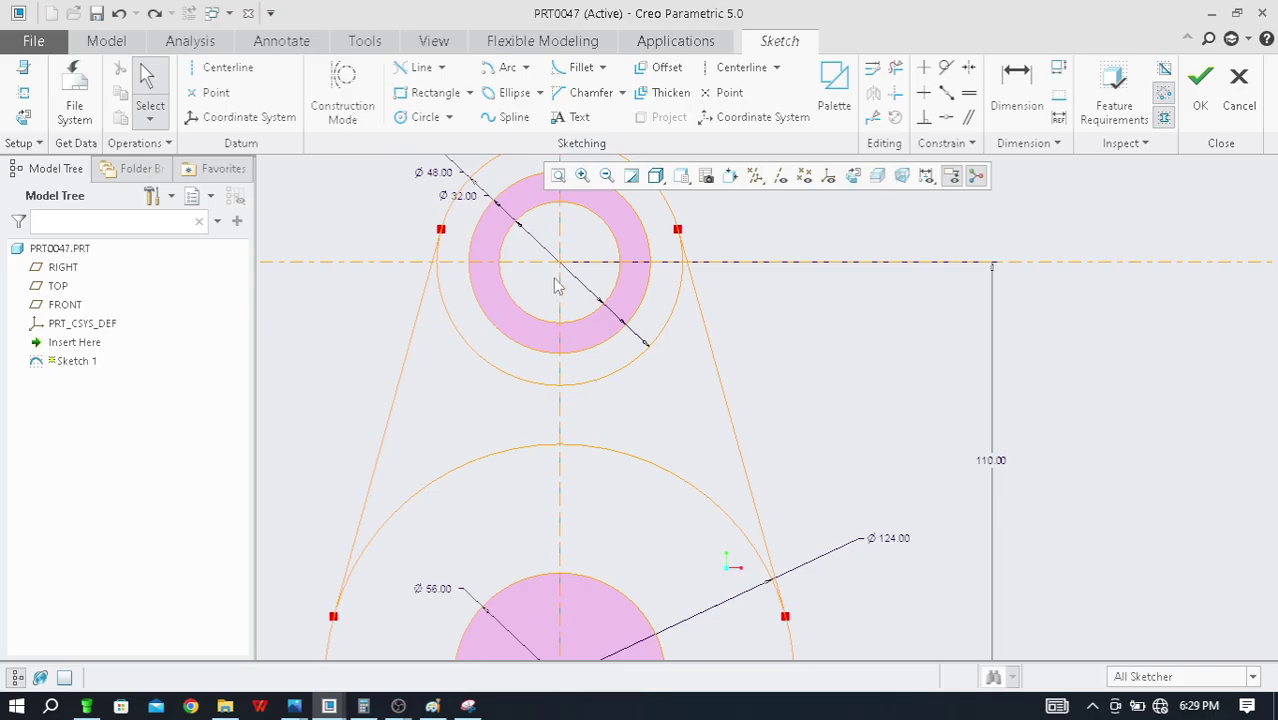
key("alt+Tab")
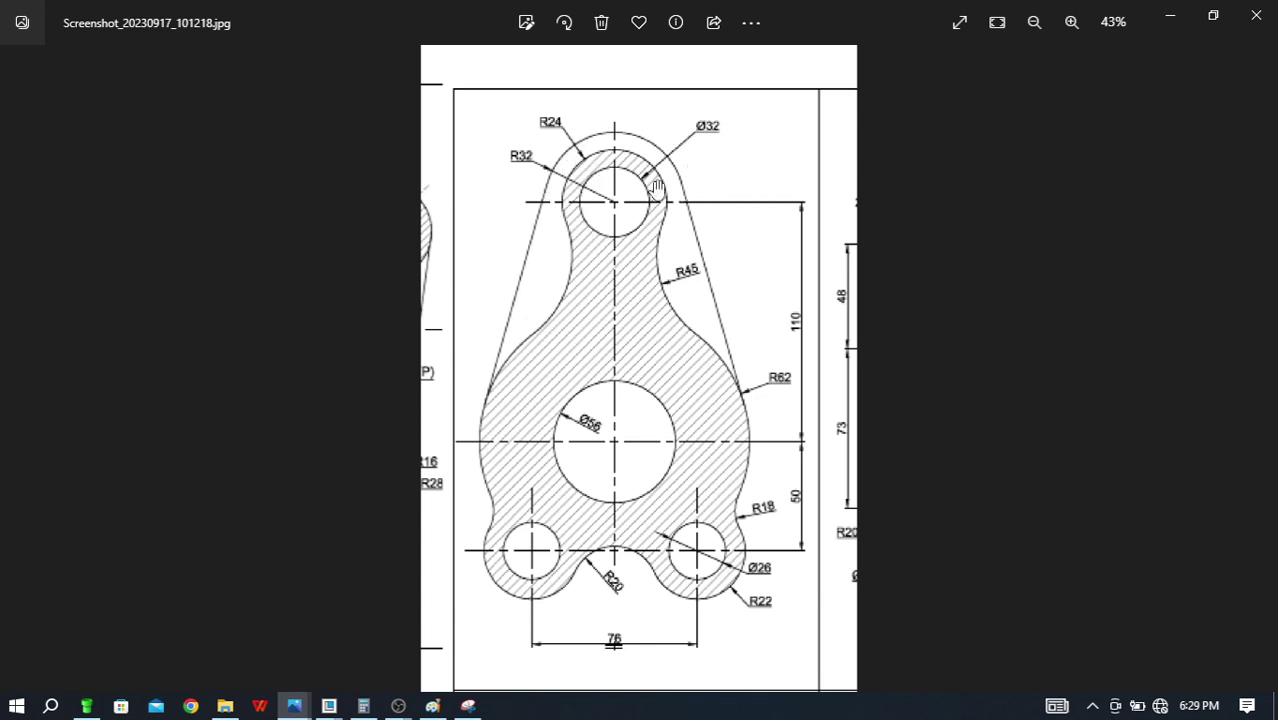
key("alt+Tab")
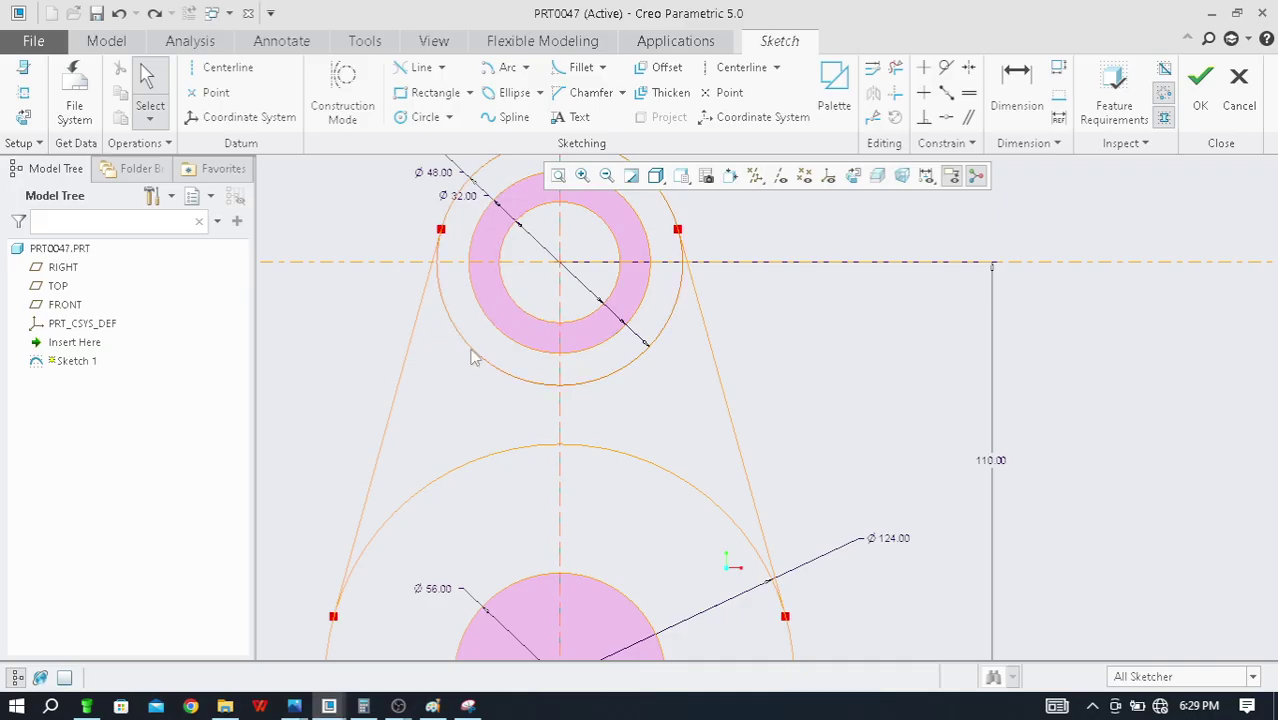
Trim away the lower arc of the Ø65 circle and the leftover tangent-line piece
left_click(895, 68)
mouse_move(458, 305)
left_mouse_down()
mouse_move(456, 337)
mouse_move(659, 331)
mouse_move(660, 350)
left_mouse_up()
scroll(440, 262, "up", 4)
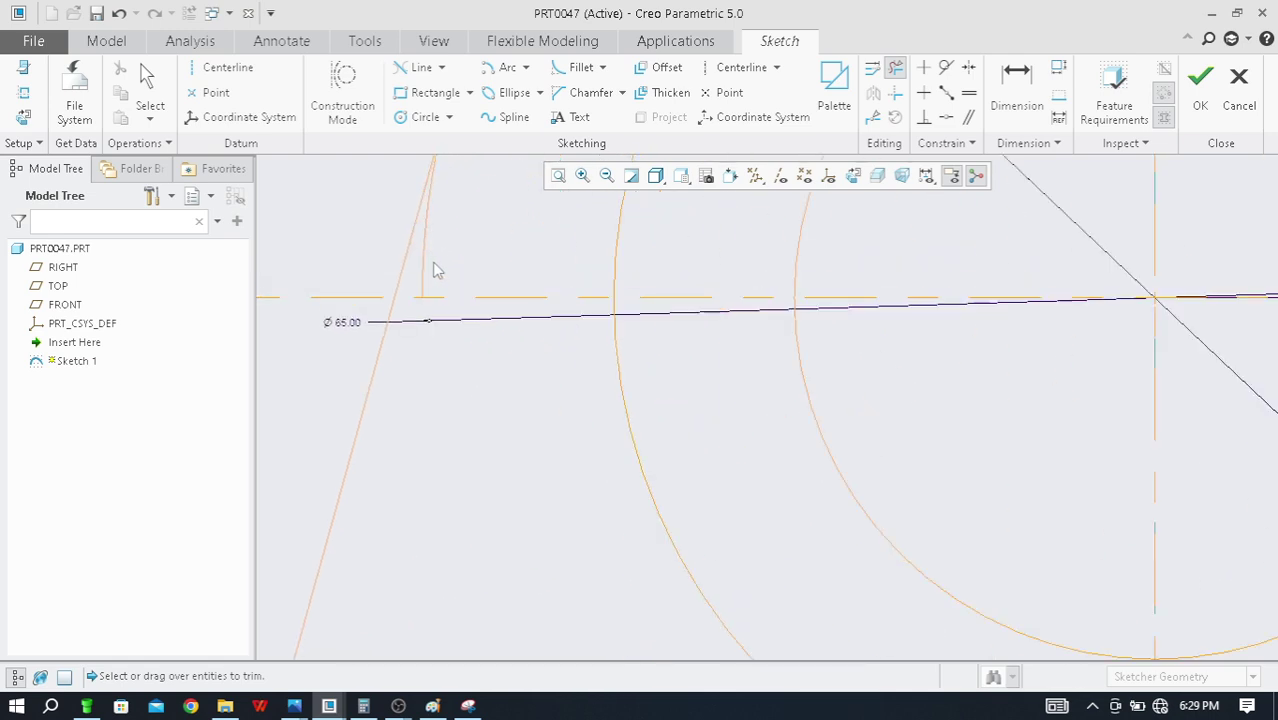
scroll(420, 281, "down", 5)
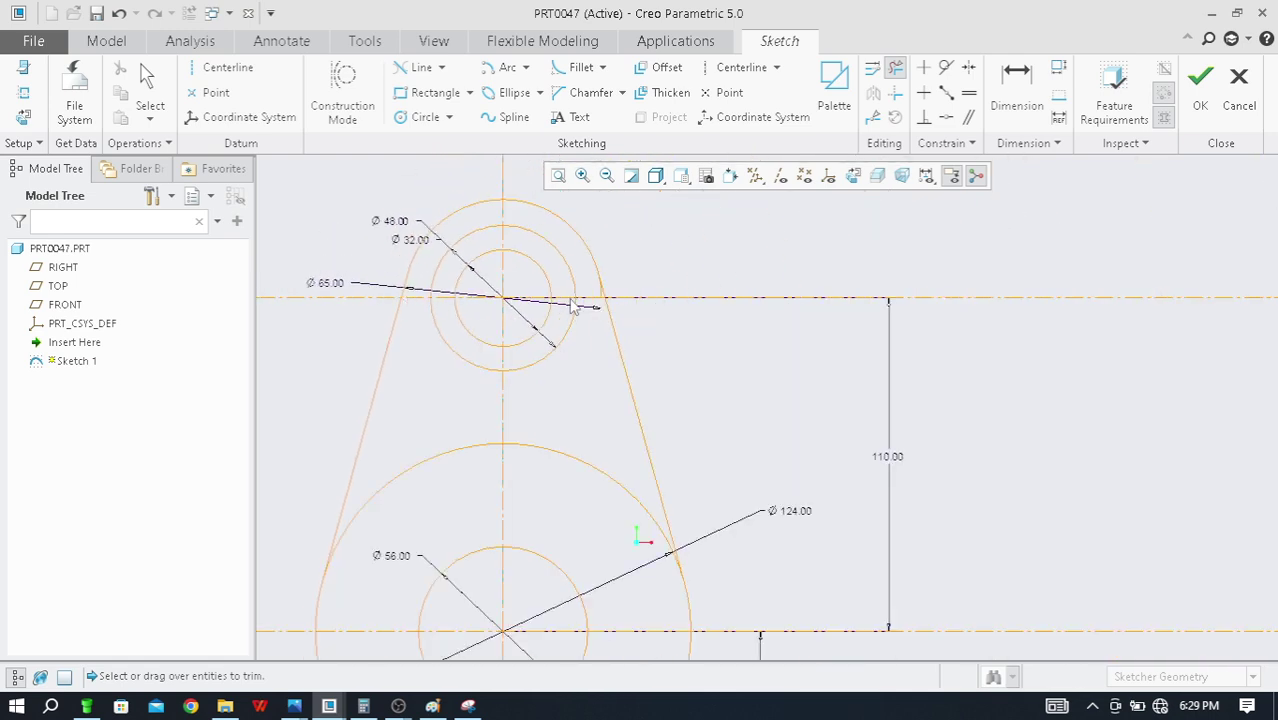
scroll(573, 308, "up", 4)
left_click_drag(640, 308, 648, 300)
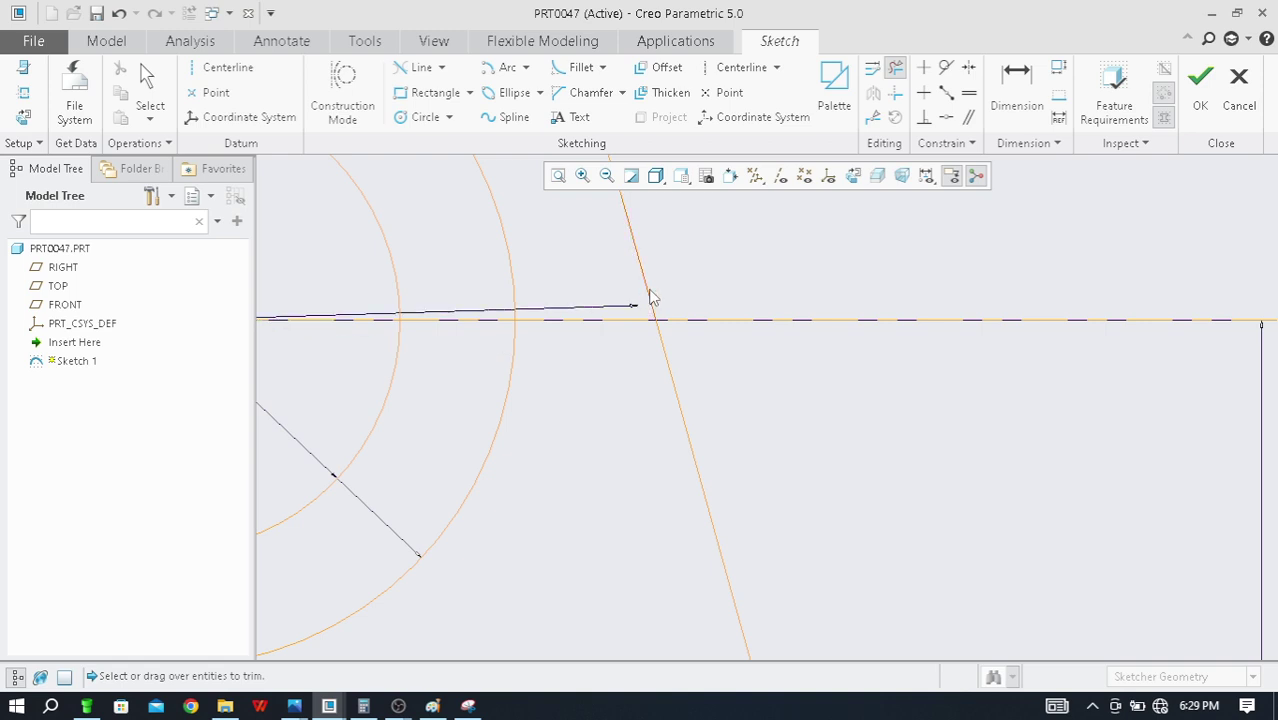
scroll(655, 292, "down", 4)
scroll(679, 355, "up", 2)
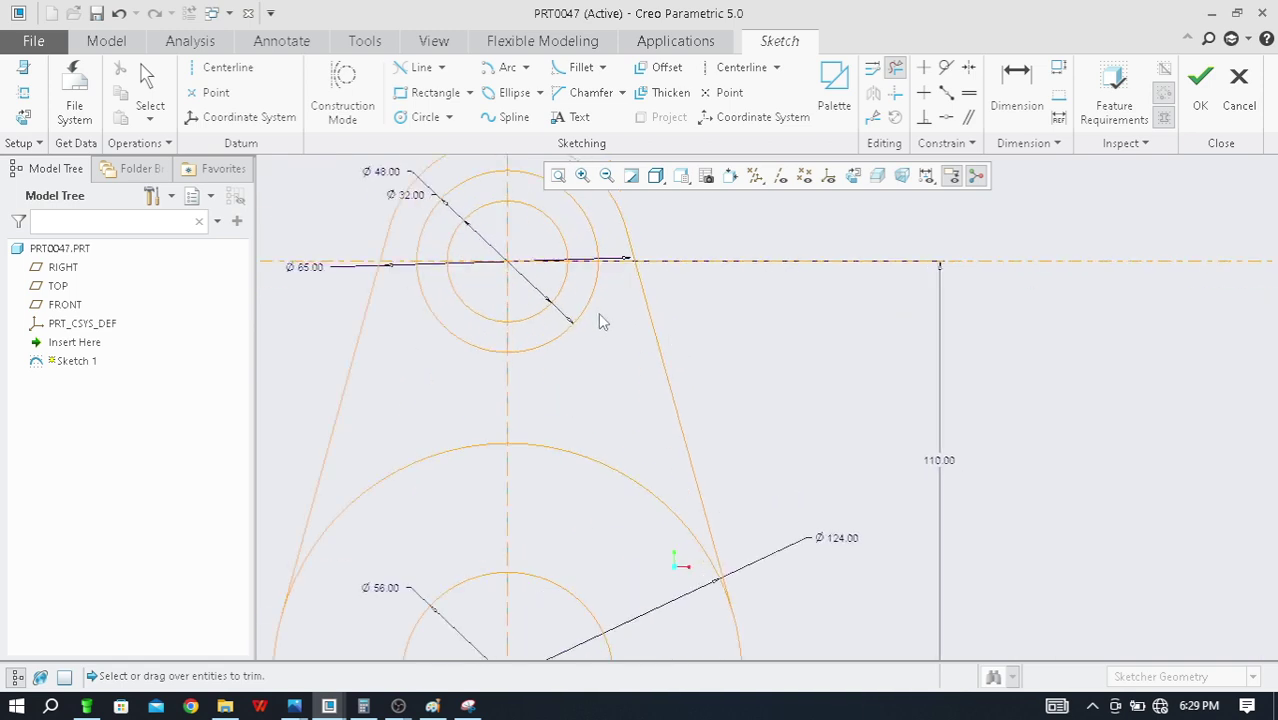
scroll(611, 310, "down", 2)
scroll(627, 356, "up", 1)
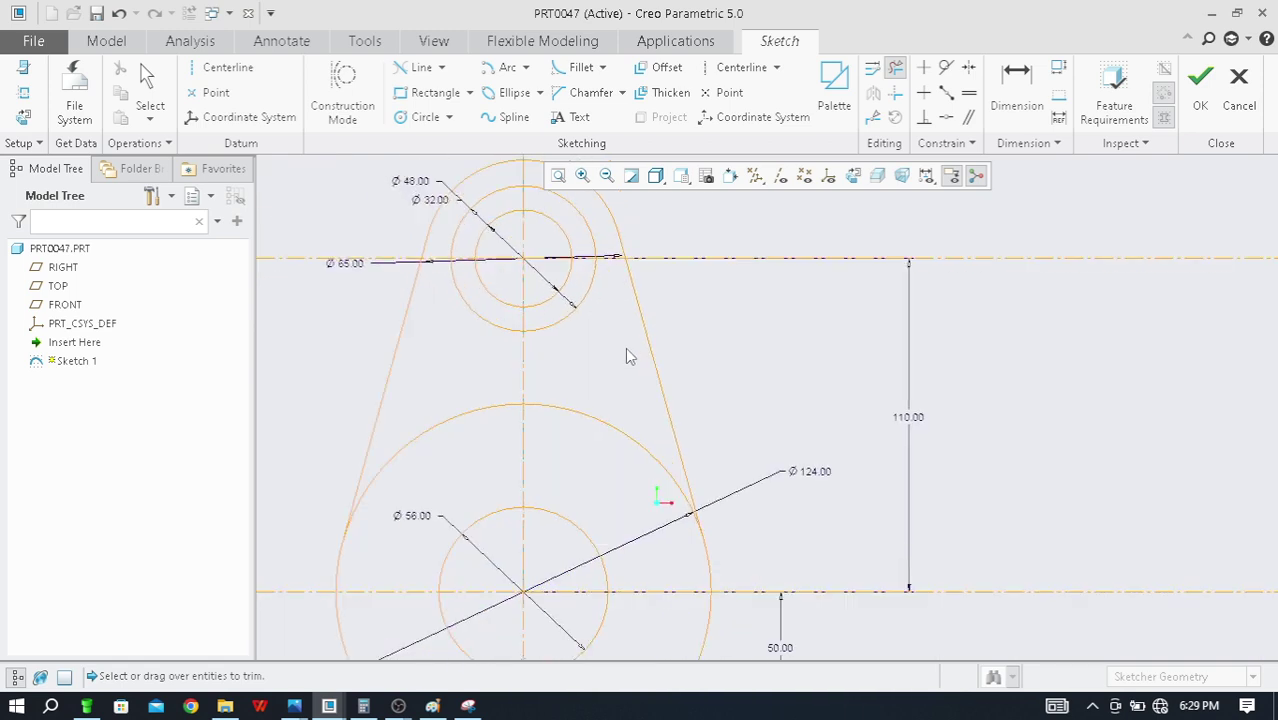
scroll(611, 374, "down", 1)
scroll(598, 328, "up", 2)
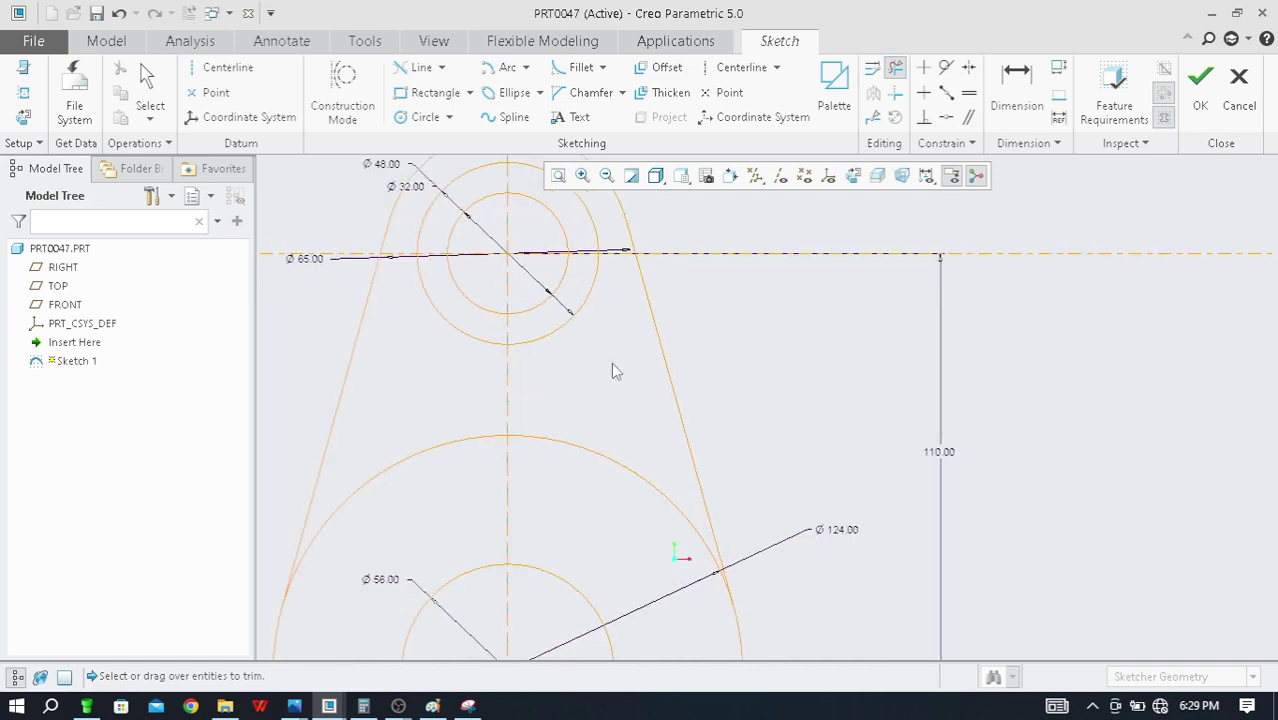
scroll(611, 362, "down", 1)
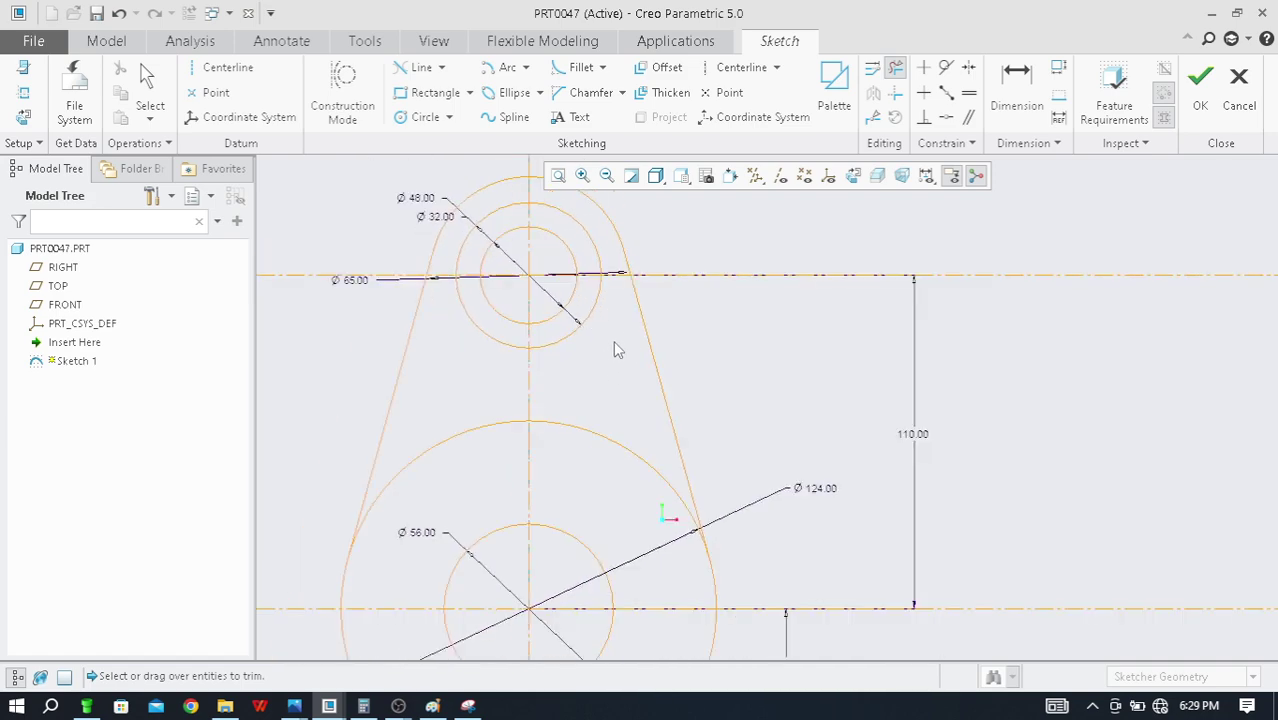
key("alt+Tab")
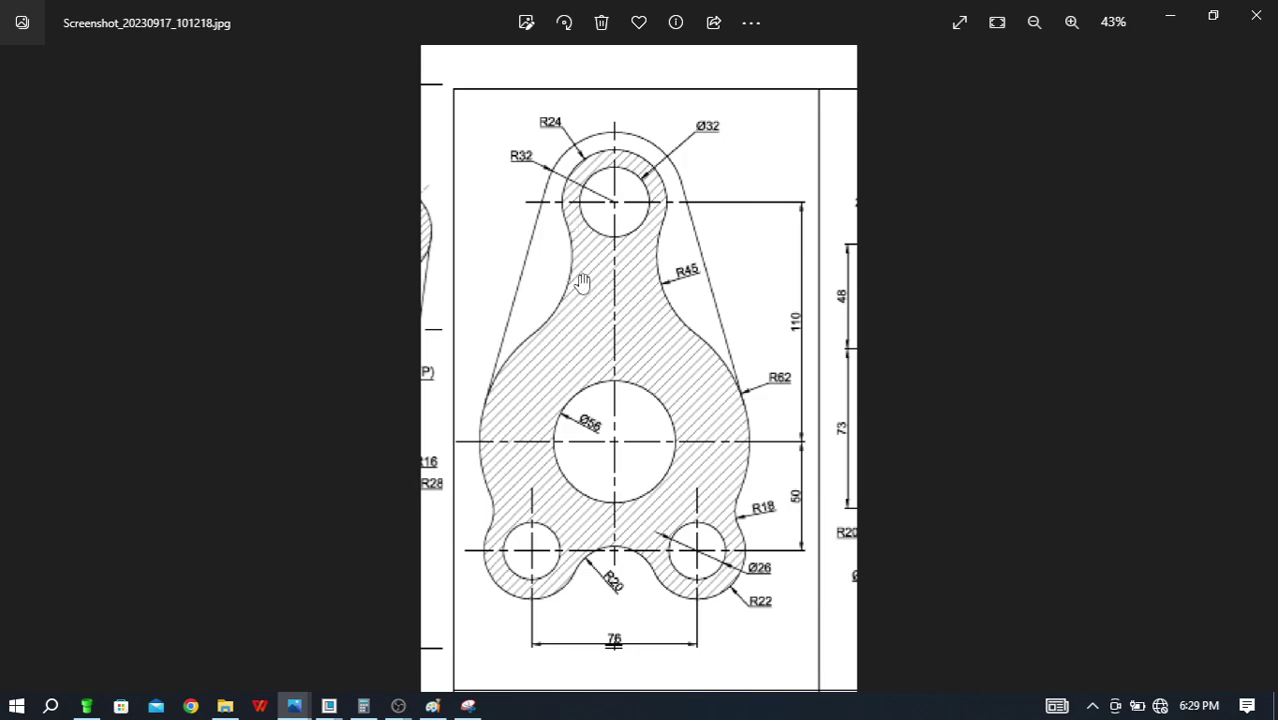
key("alt+Tab")
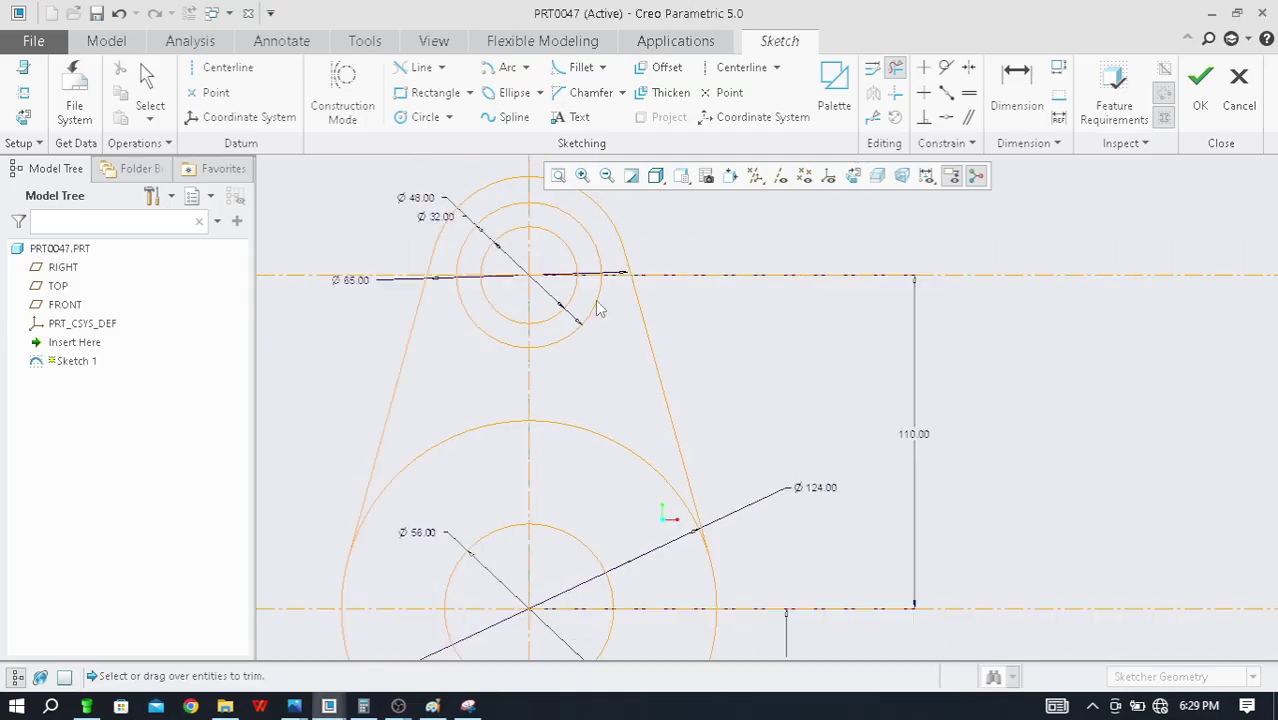
Fillet the small upper circle to the large Ø124 arc
left_click(581, 70)
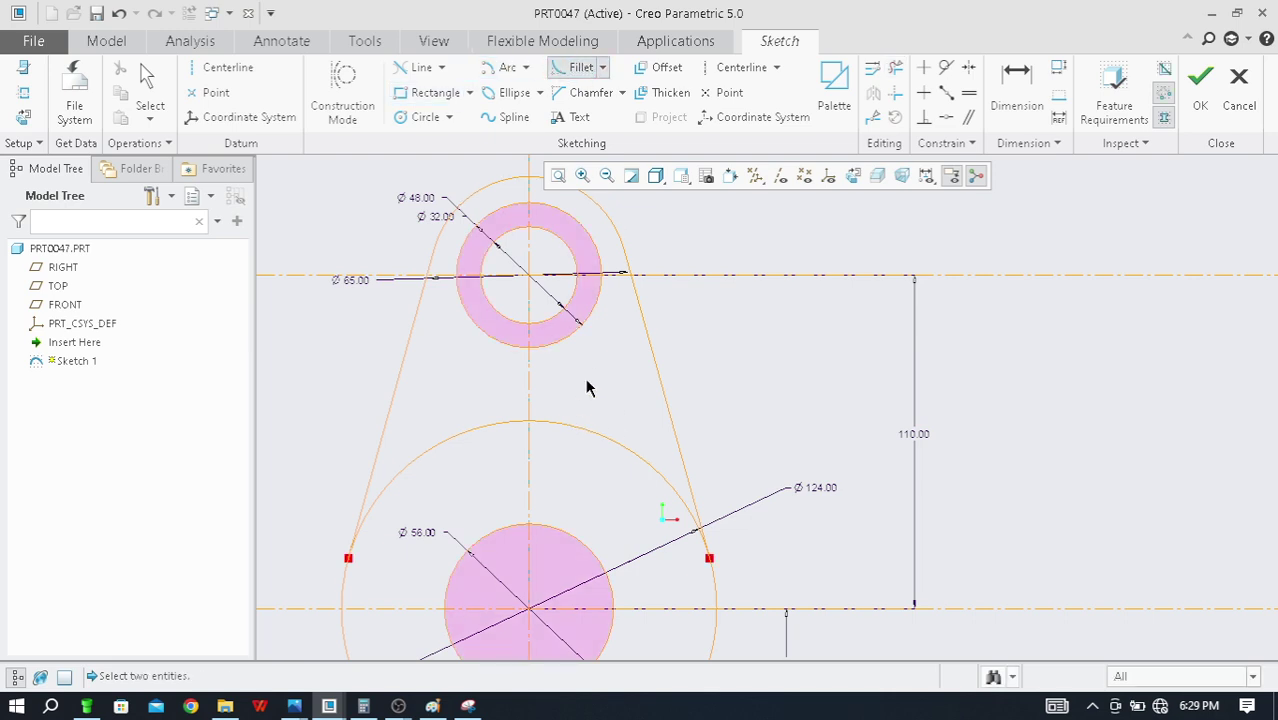
left_click(578, 337)
left_click(605, 436)
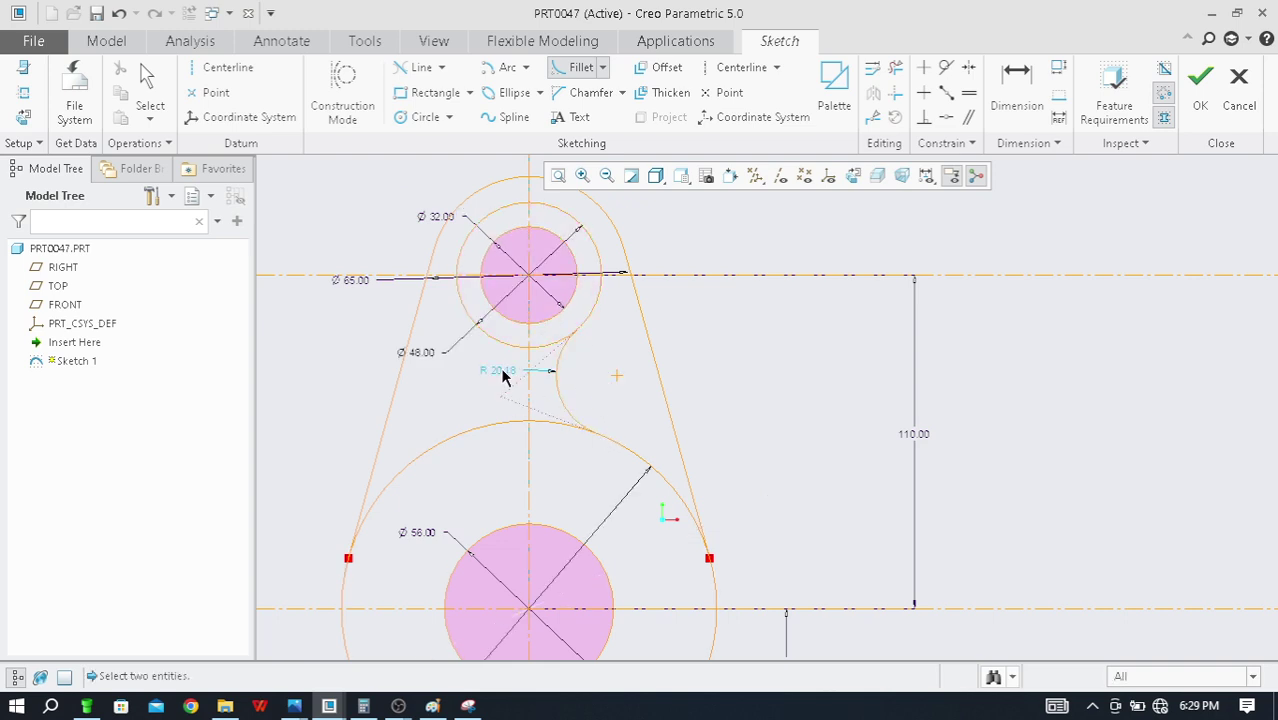
key("alt+Tab")
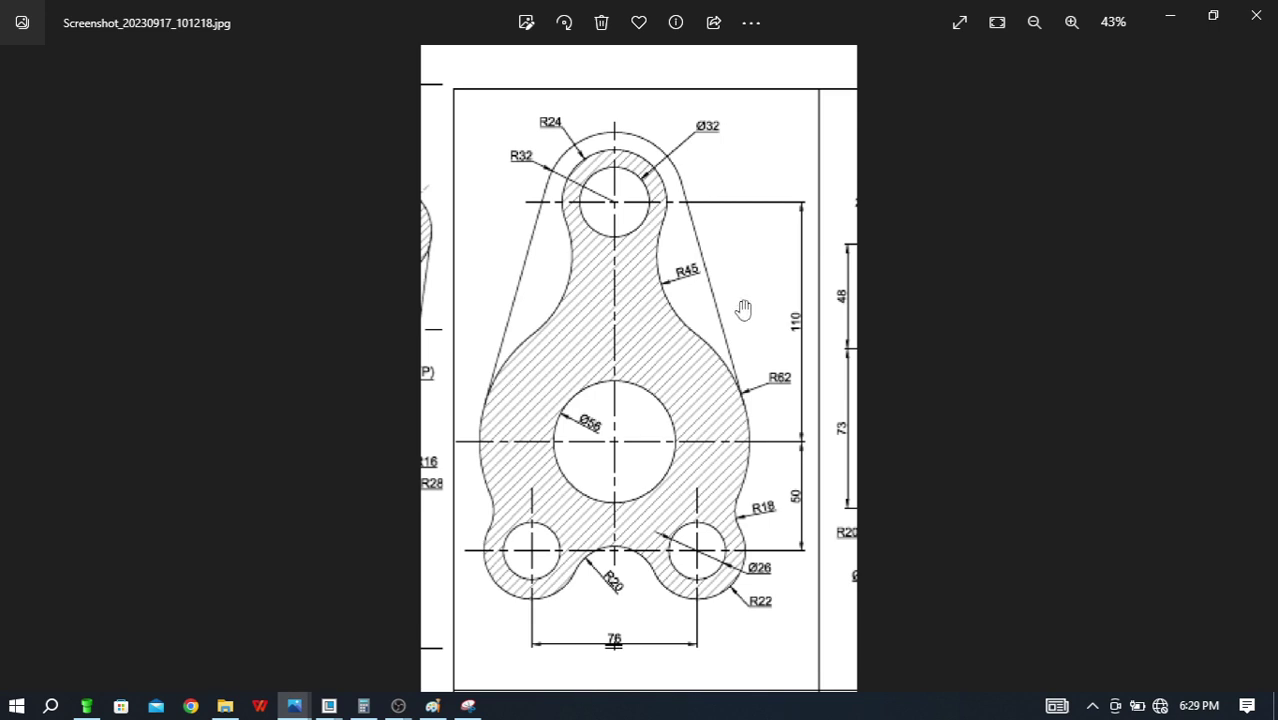
key("alt+Tab")
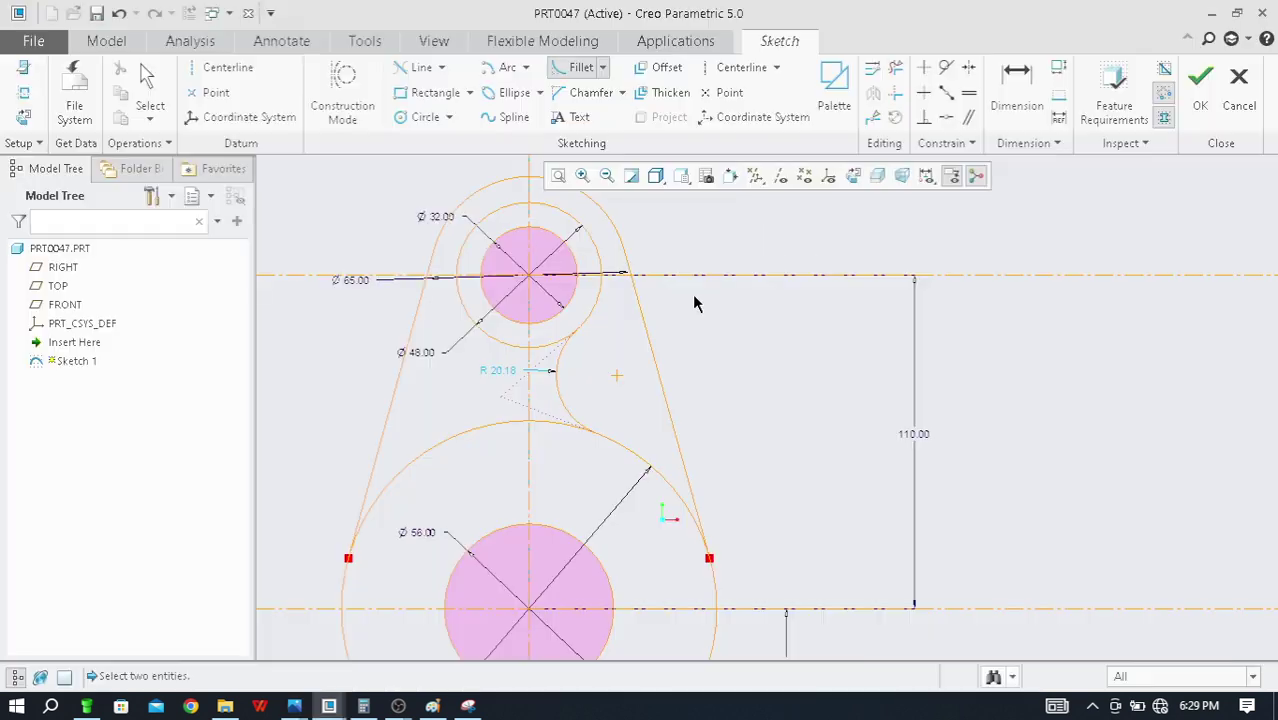
middle_click(783, 365)
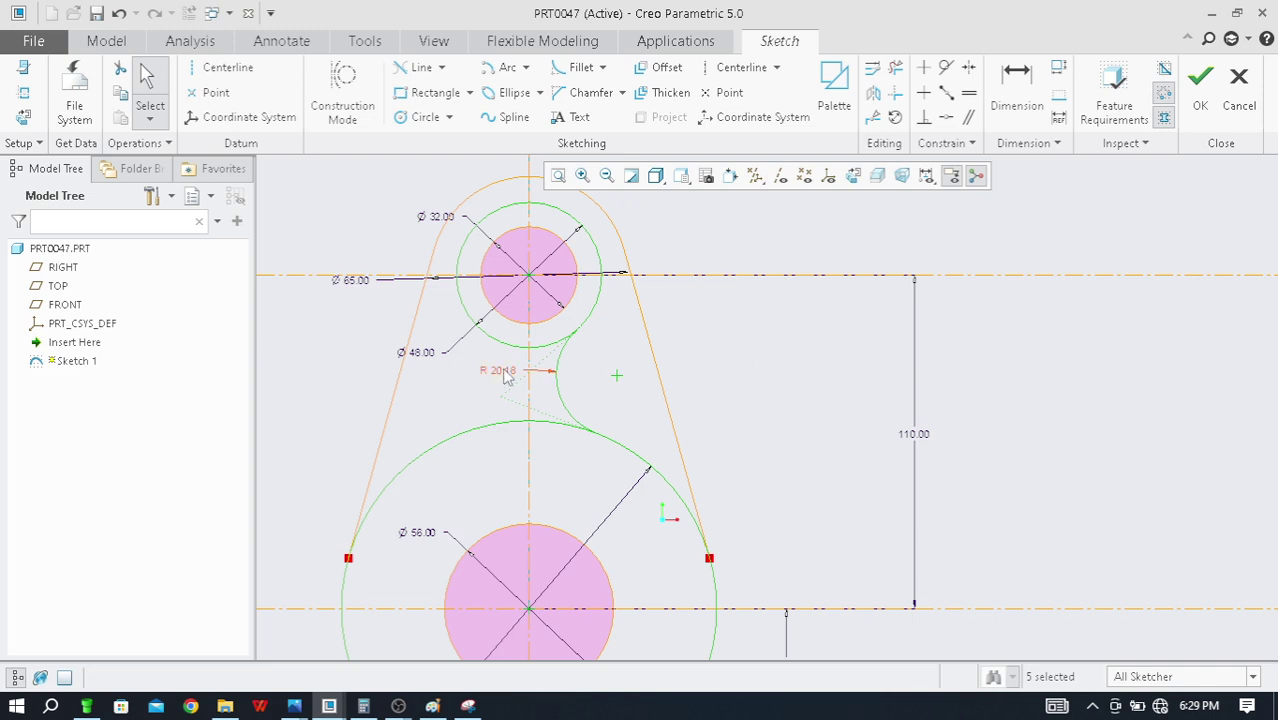
Set the new fillet's radius to 45
left_click_drag(507, 375, 706, 332)
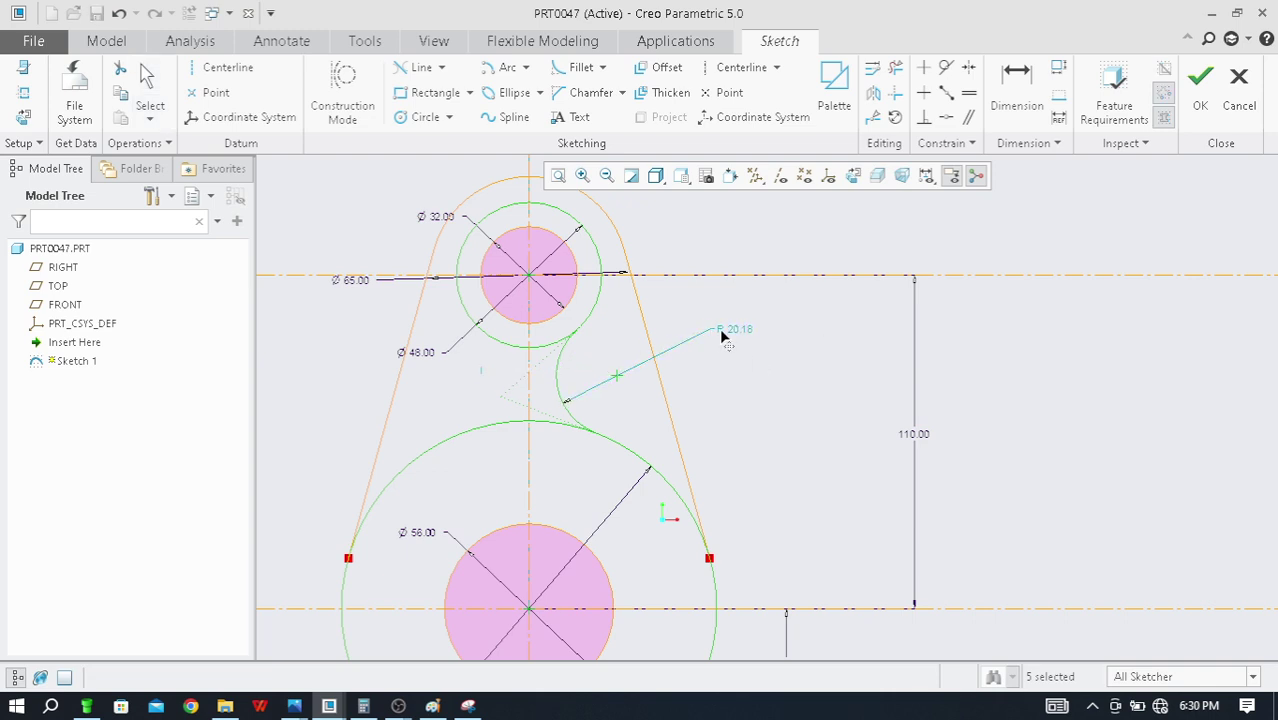
double_click(738, 332)
key("alt+Tab")
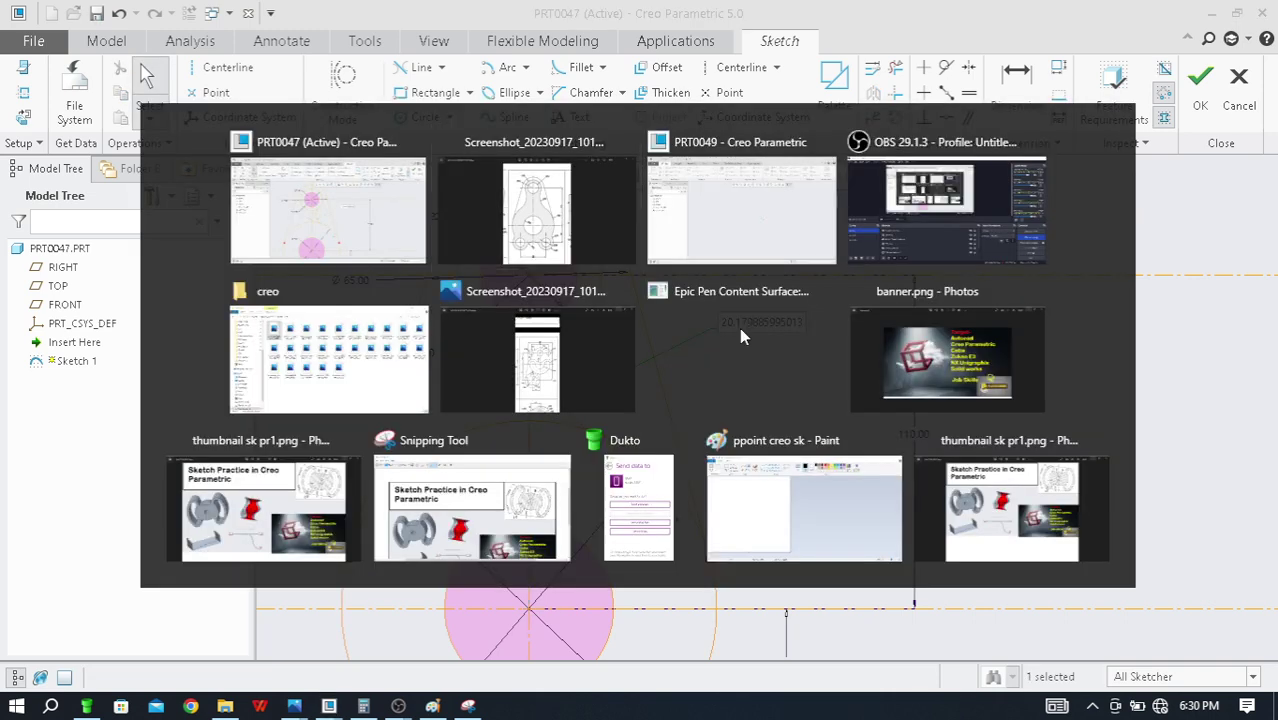
key("alt+Tab")
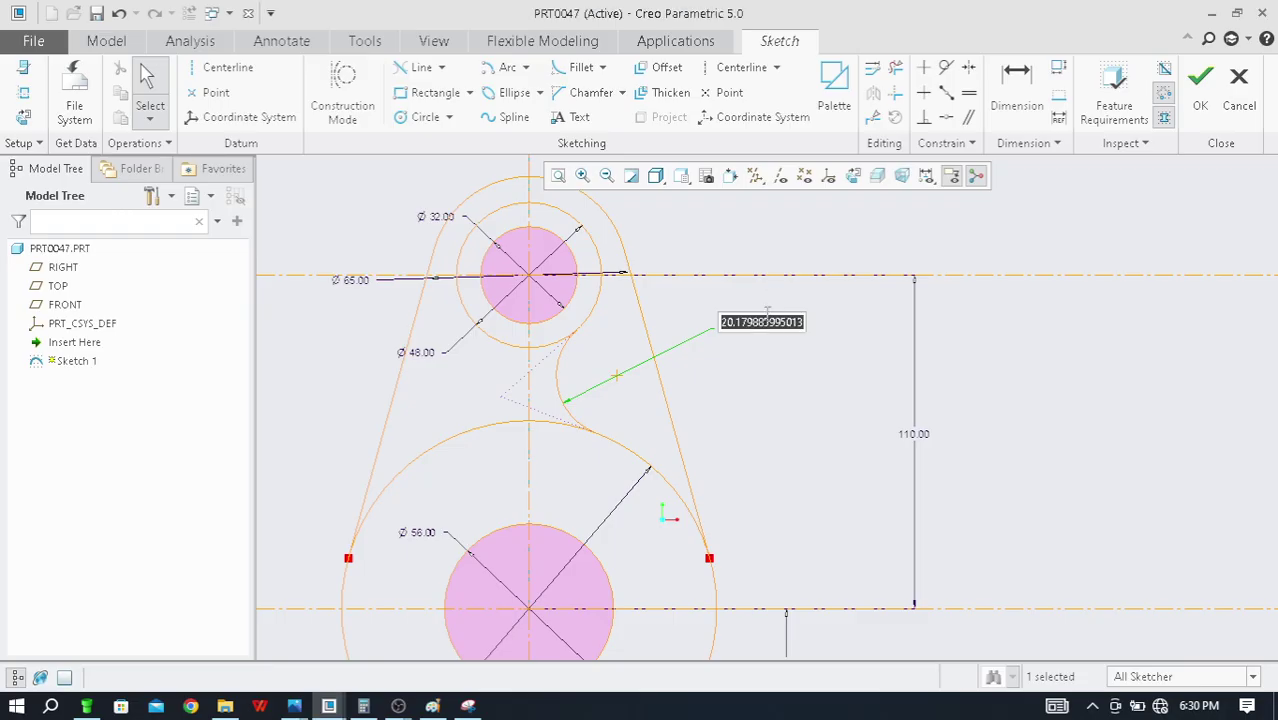
type("45")
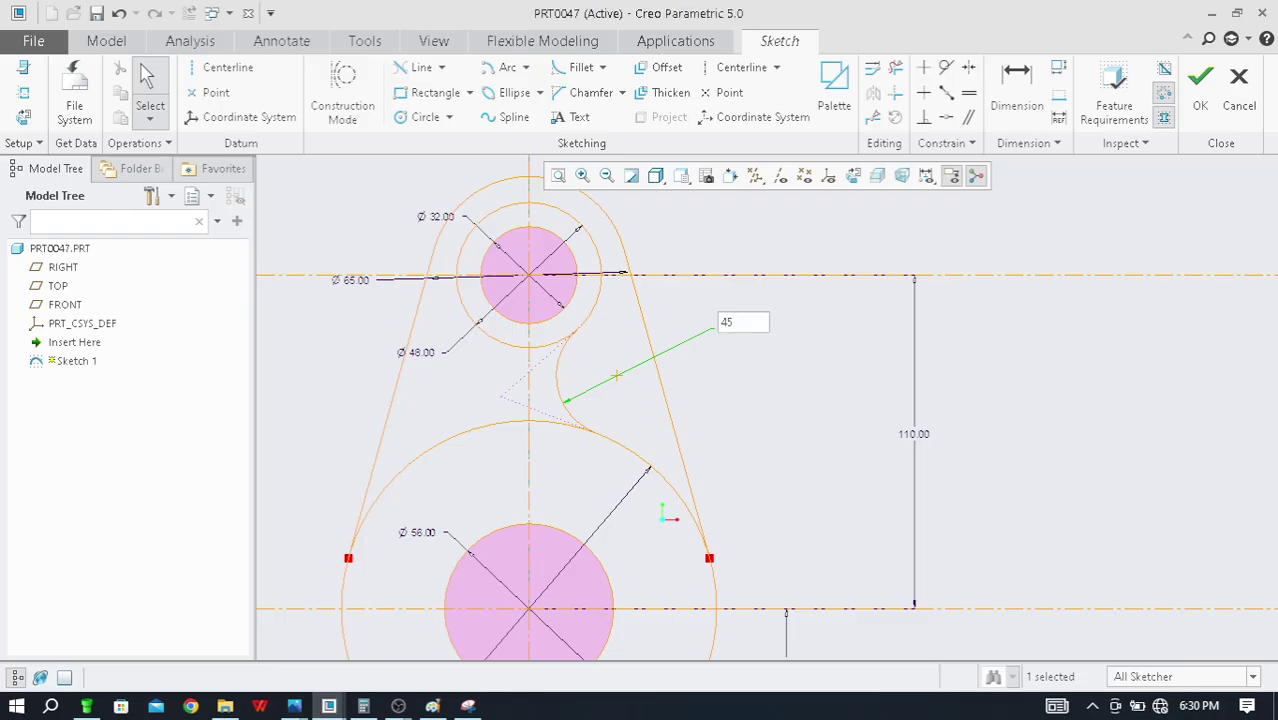
key("Return")
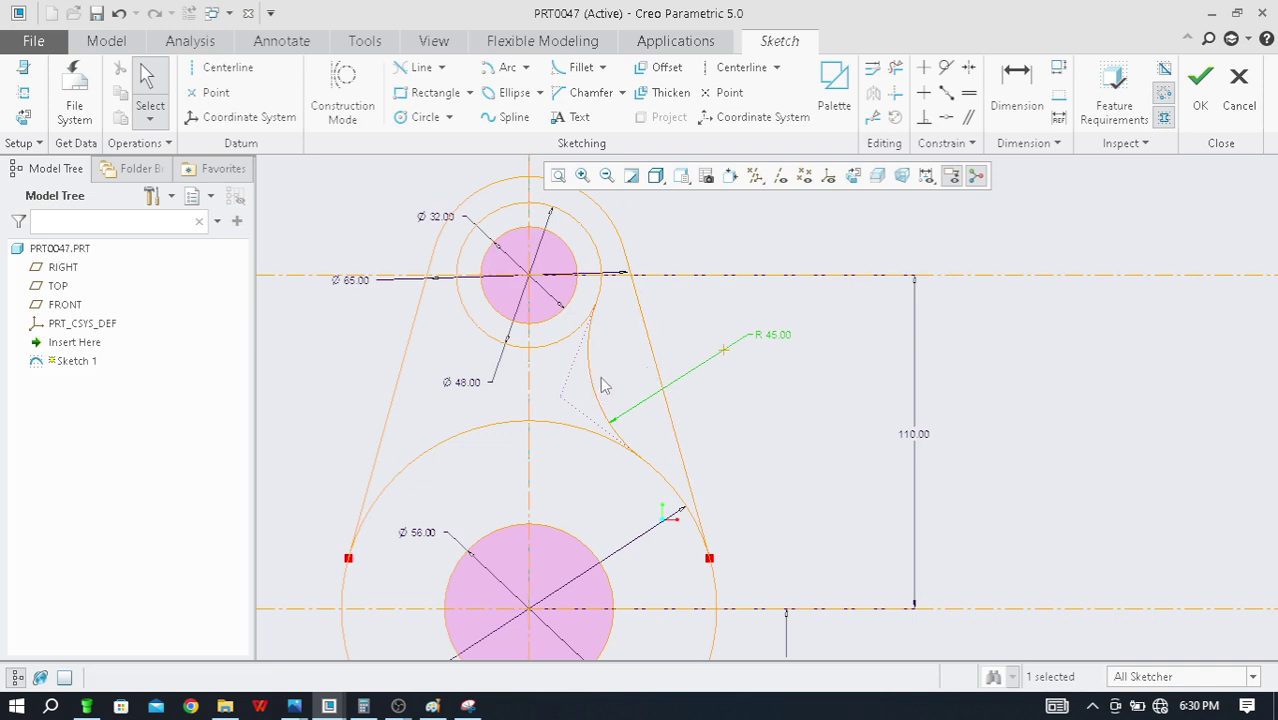
left_click(578, 67)
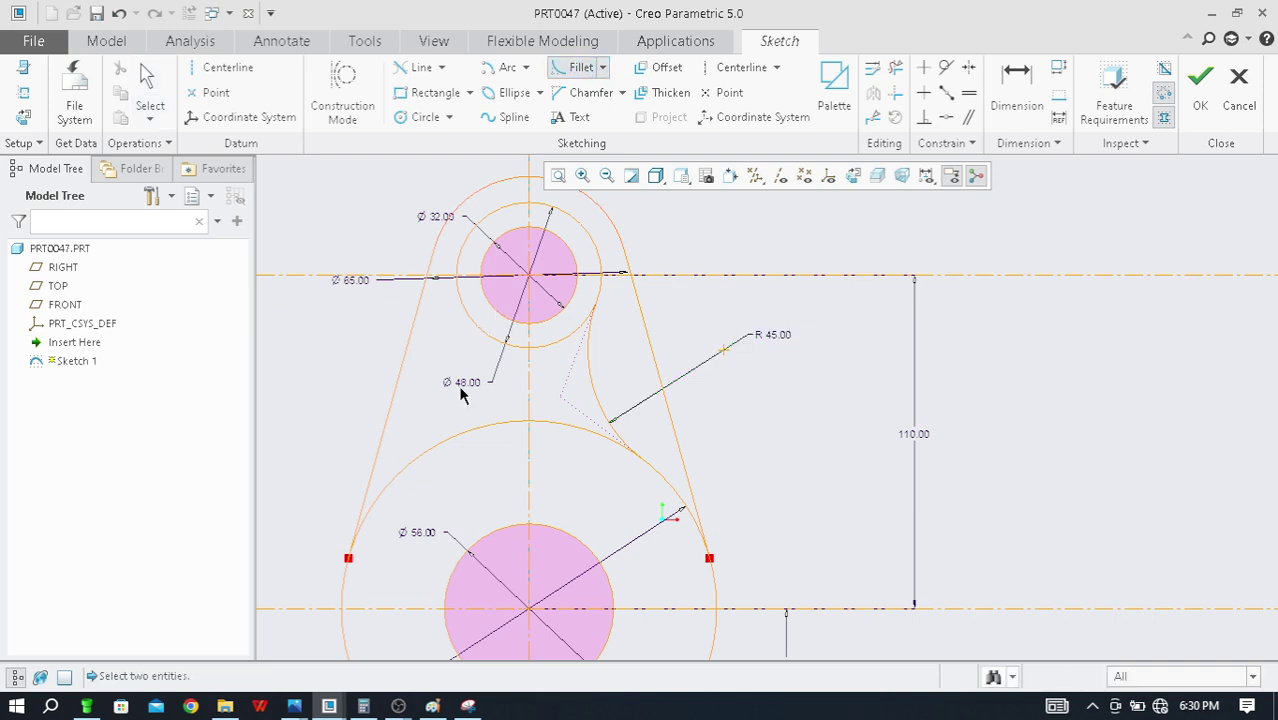
Fillet the large arc to the left Ø48 circle with radius 45, then view the reference drawing
left_click(452, 441)
left_click(475, 330)
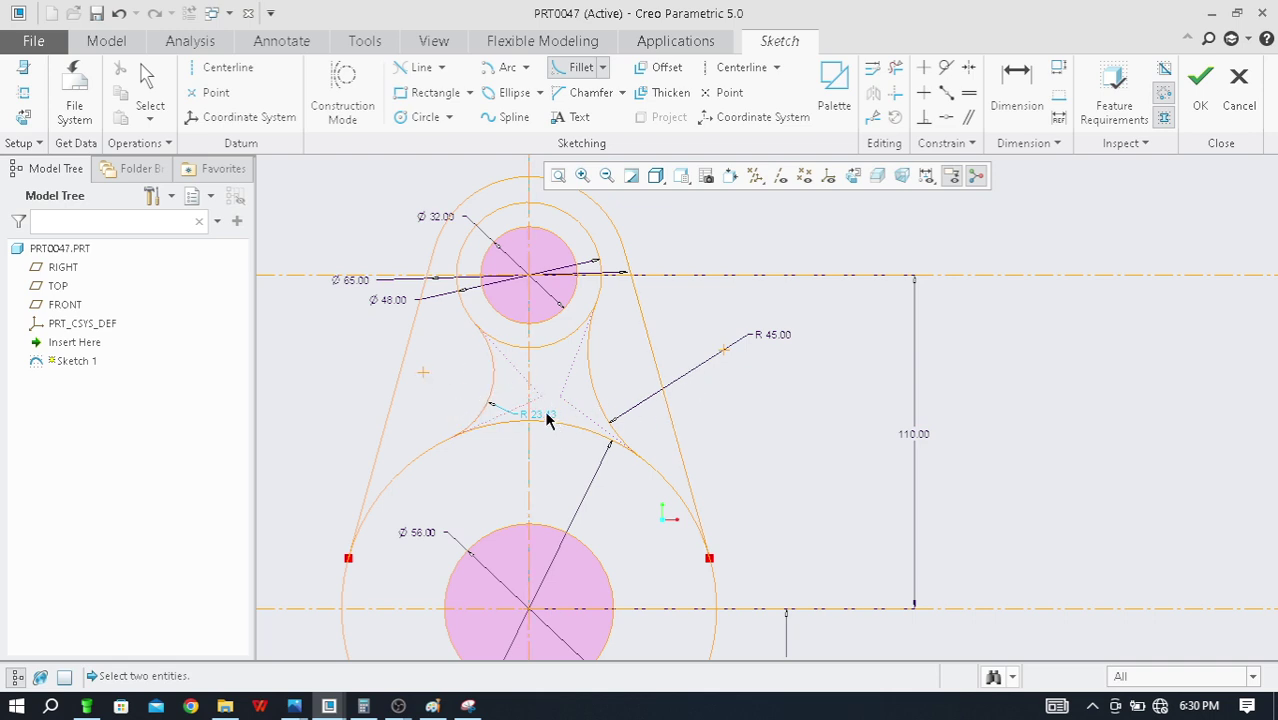
middle_click(339, 378)
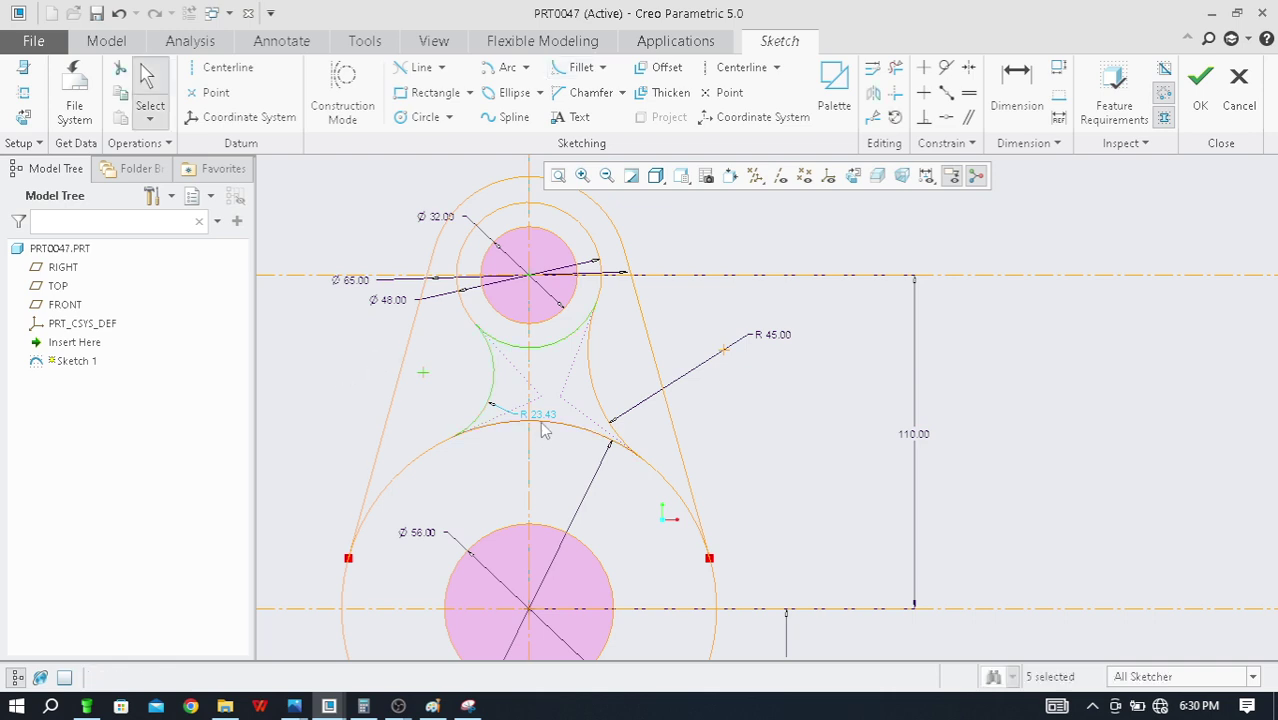
left_click_drag(543, 422, 354, 341)
double_click(325, 350)
type("45")
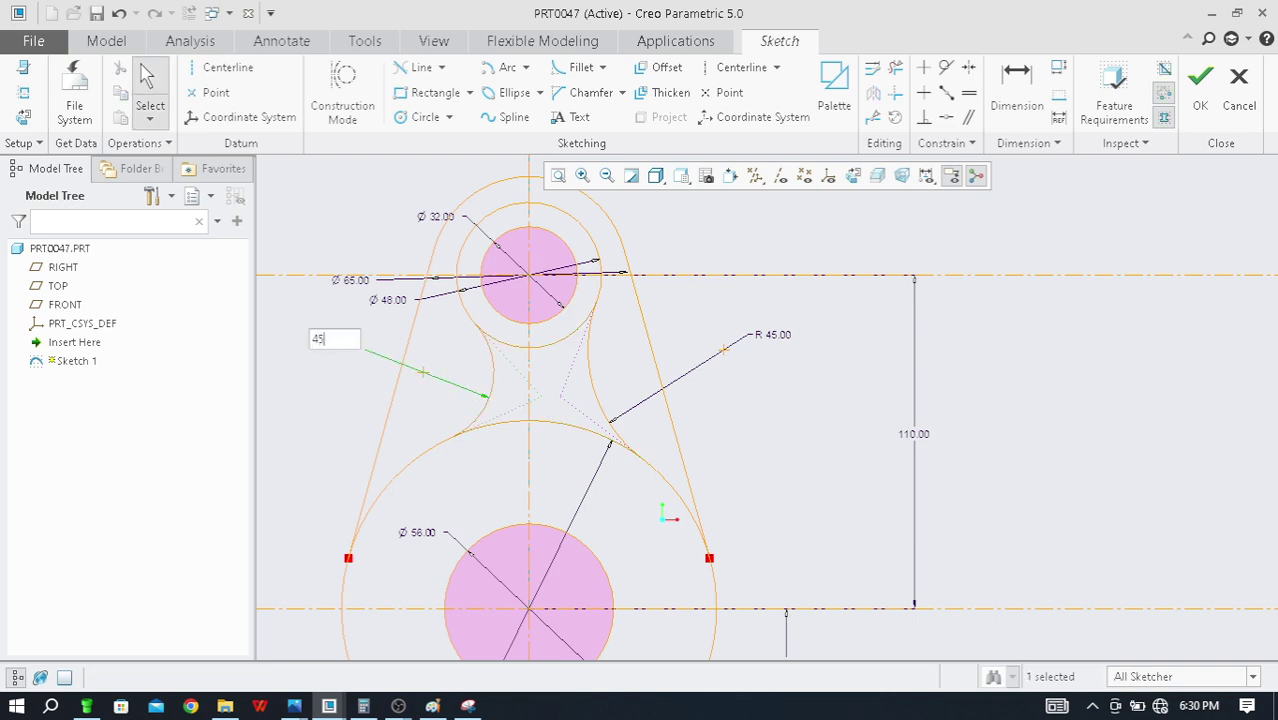
key("Return")
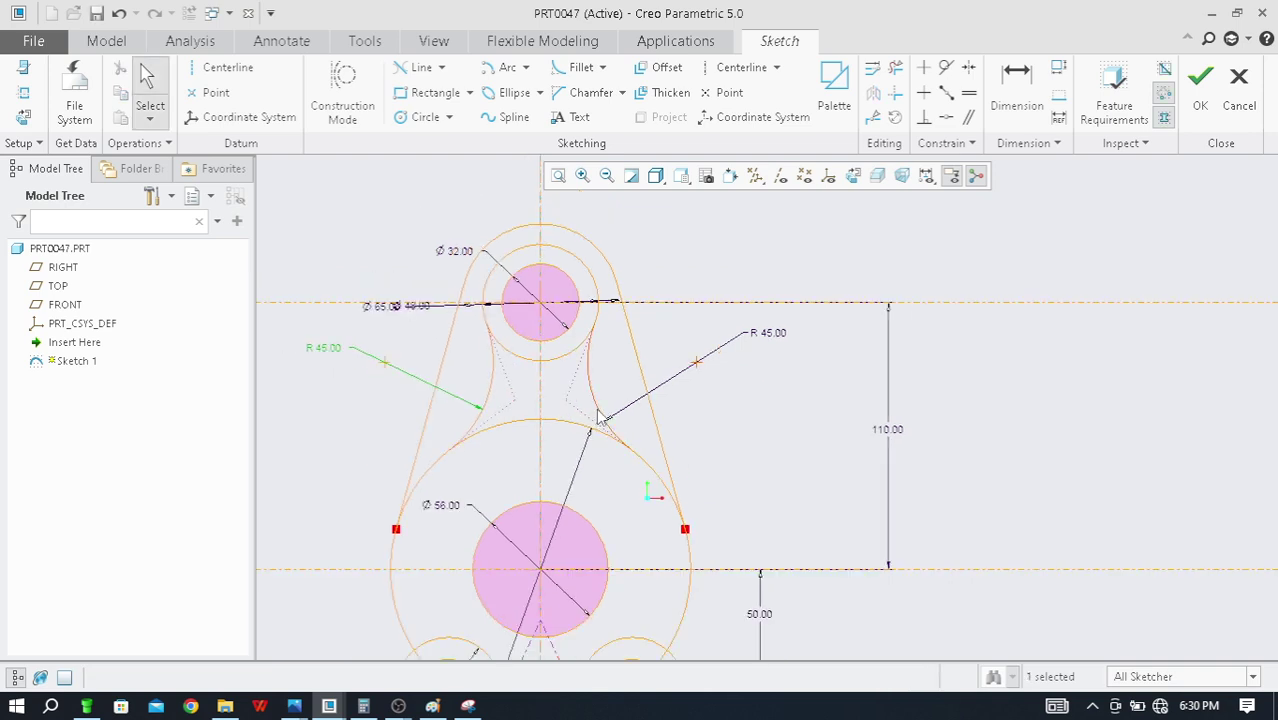
scroll(540, 440, "down", 2)
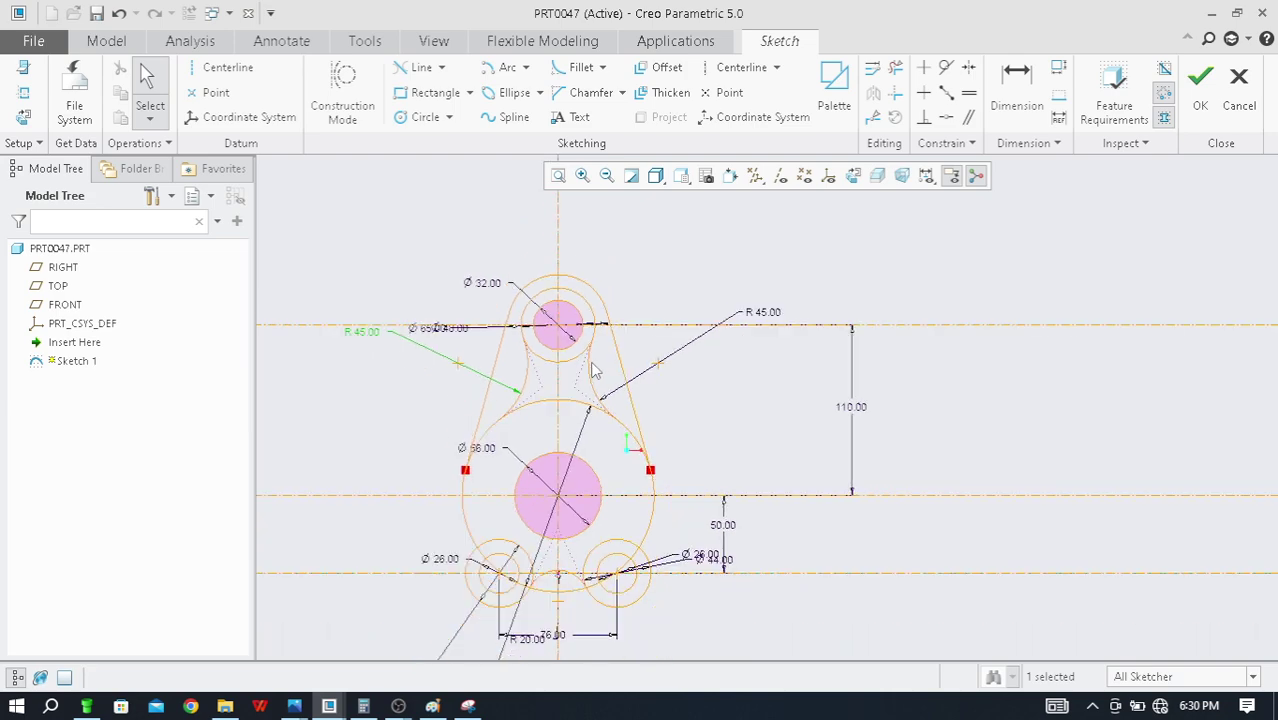
scroll(540, 482, "up", 2)
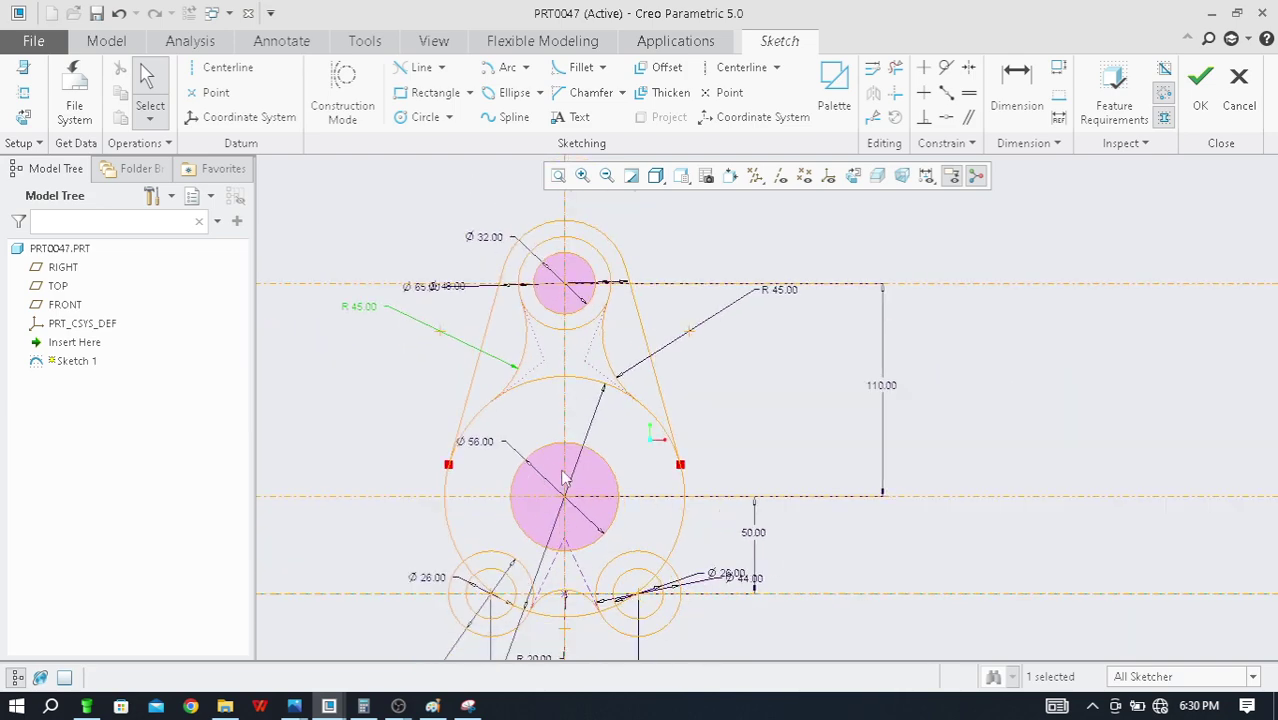
key("alt+Tab")
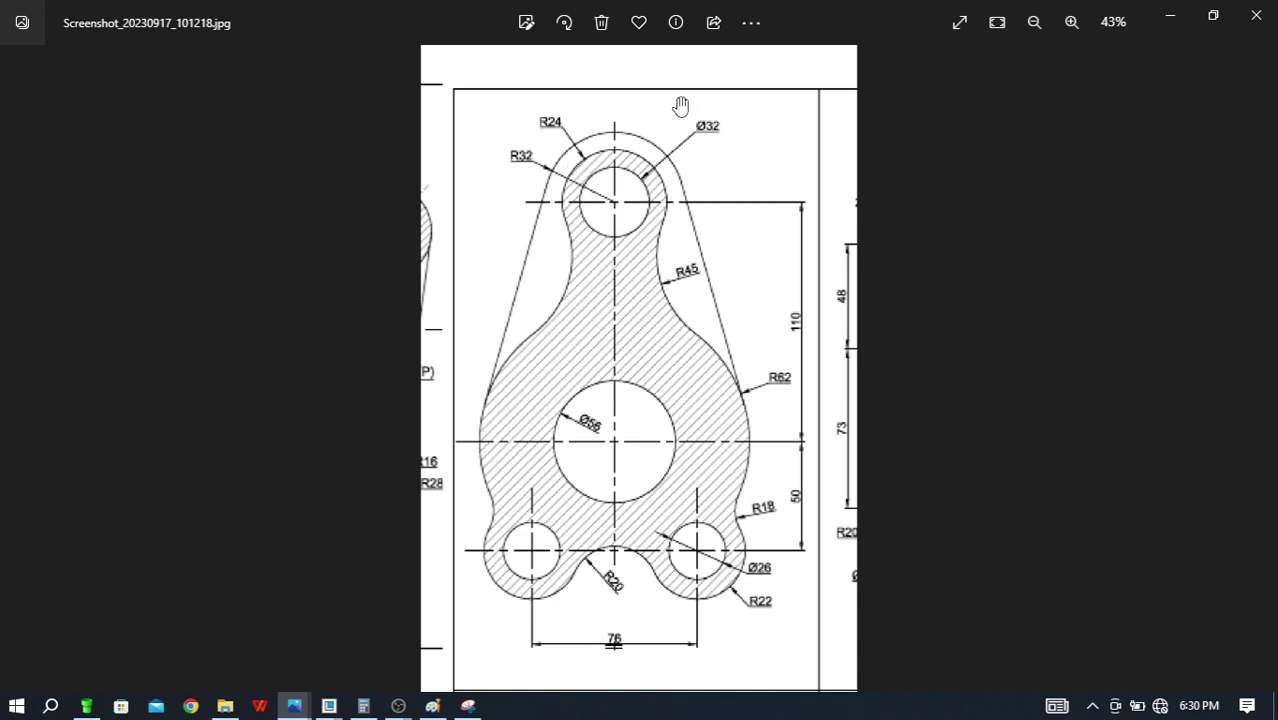
Trim the large circle's top arc and crossed segments between the R 45 fillets
key("alt+Tab")
scroll(594, 385, "down", 1)
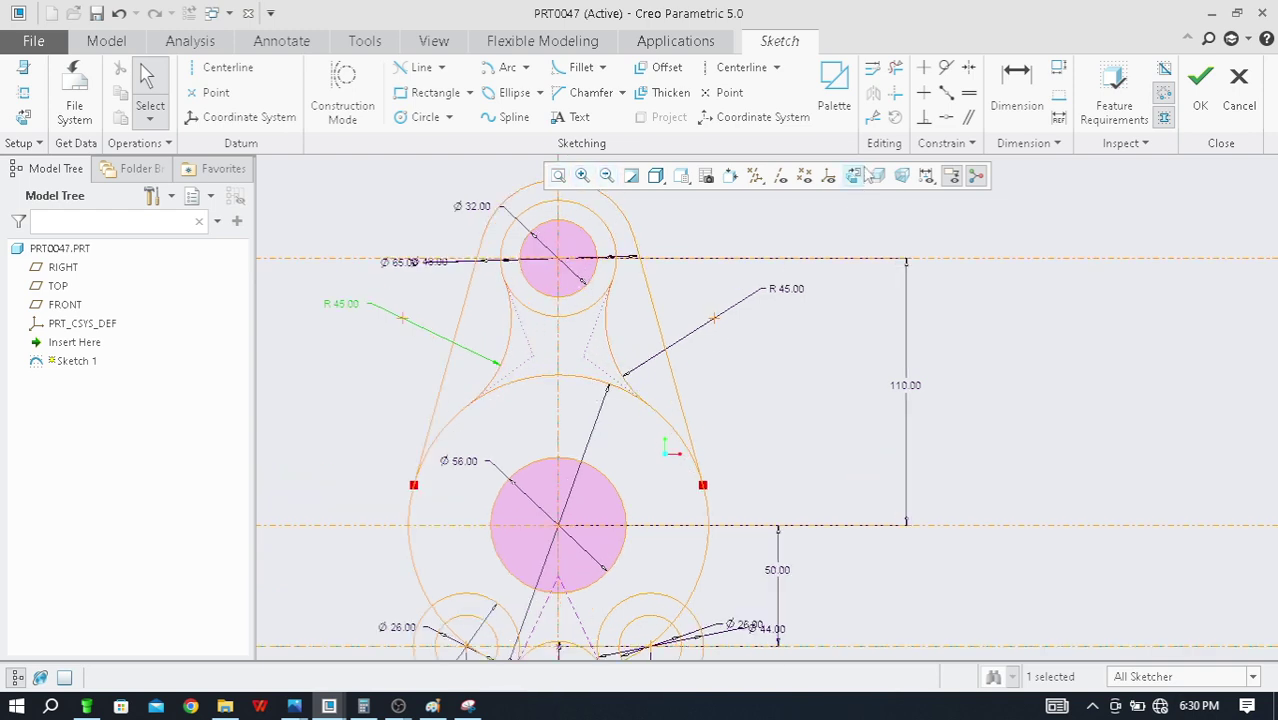
left_click(895, 68)
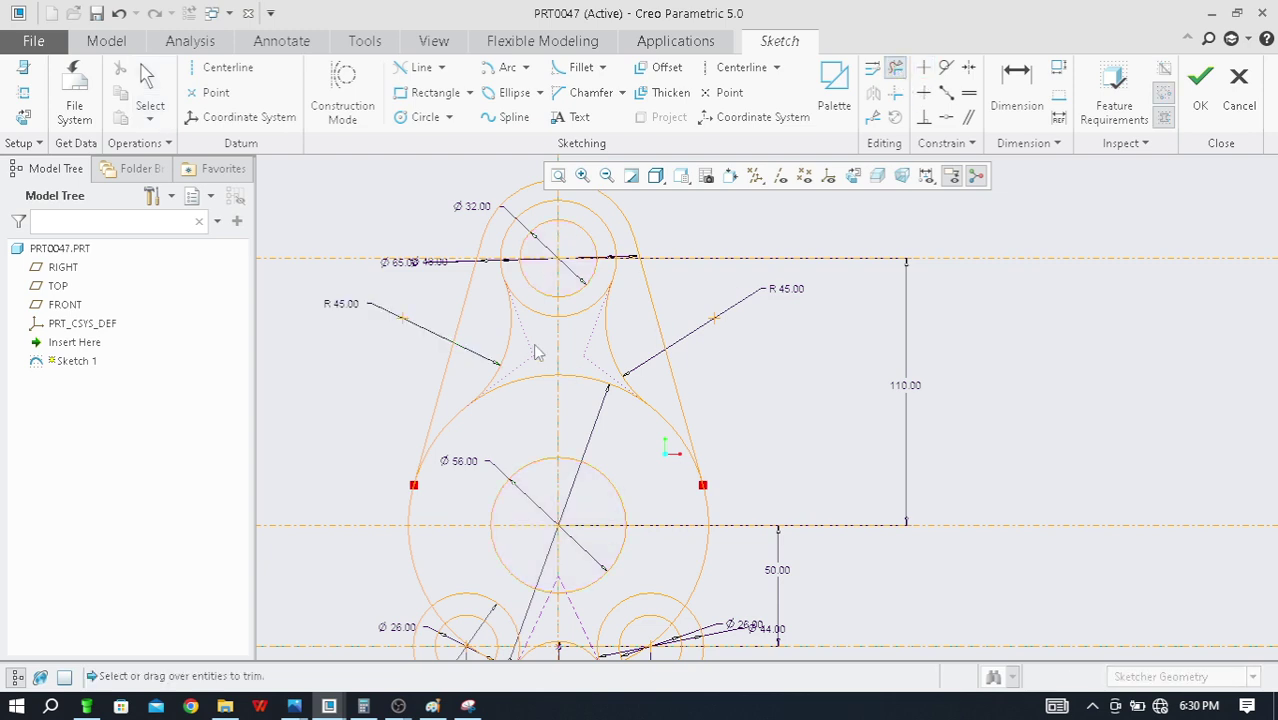
left_click_drag(530, 310, 550, 420)
left_click_drag(578, 368, 573, 398)
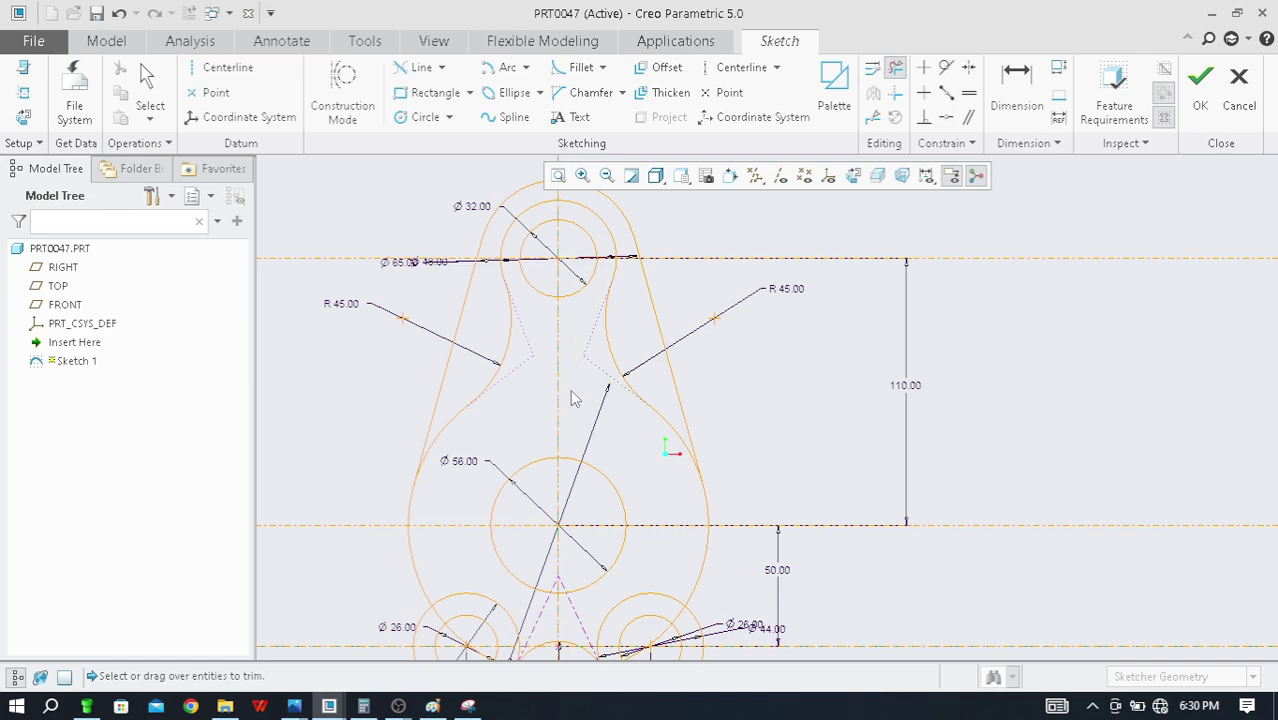
scroll(600, 348, "down", 3)
scroll(627, 322, "up", 2)
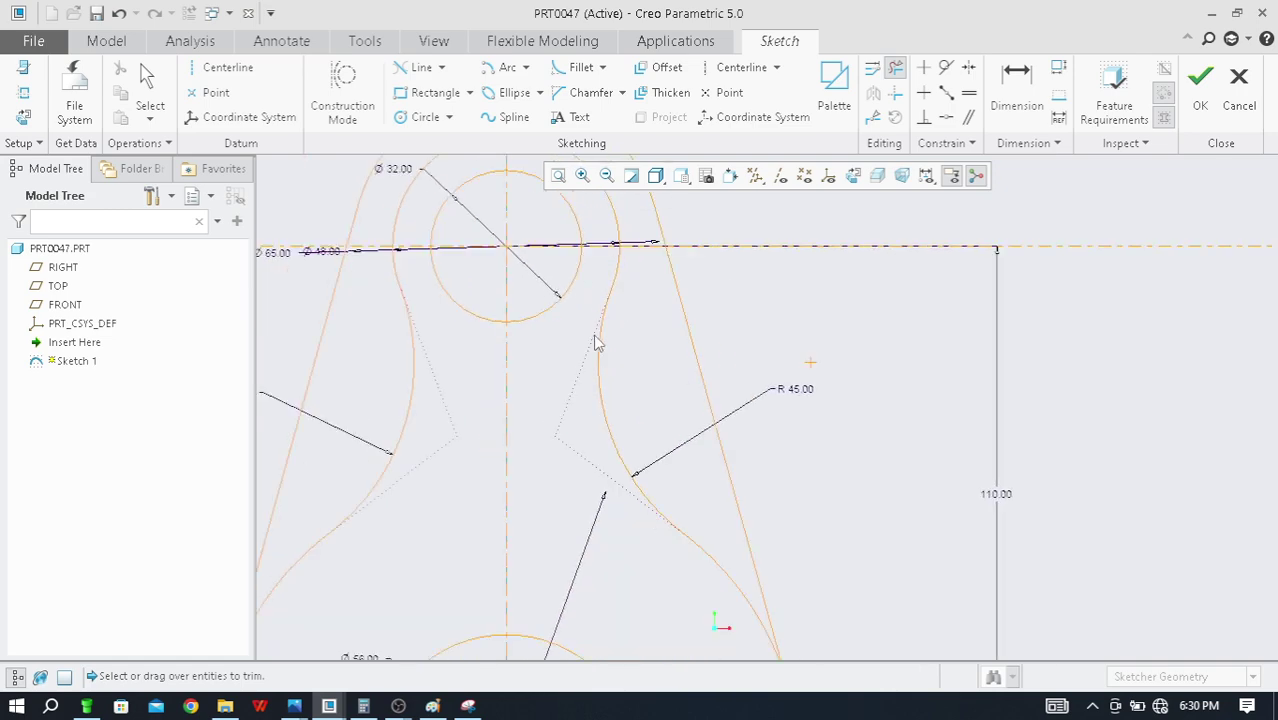
scroll(540, 421, "up", 1)
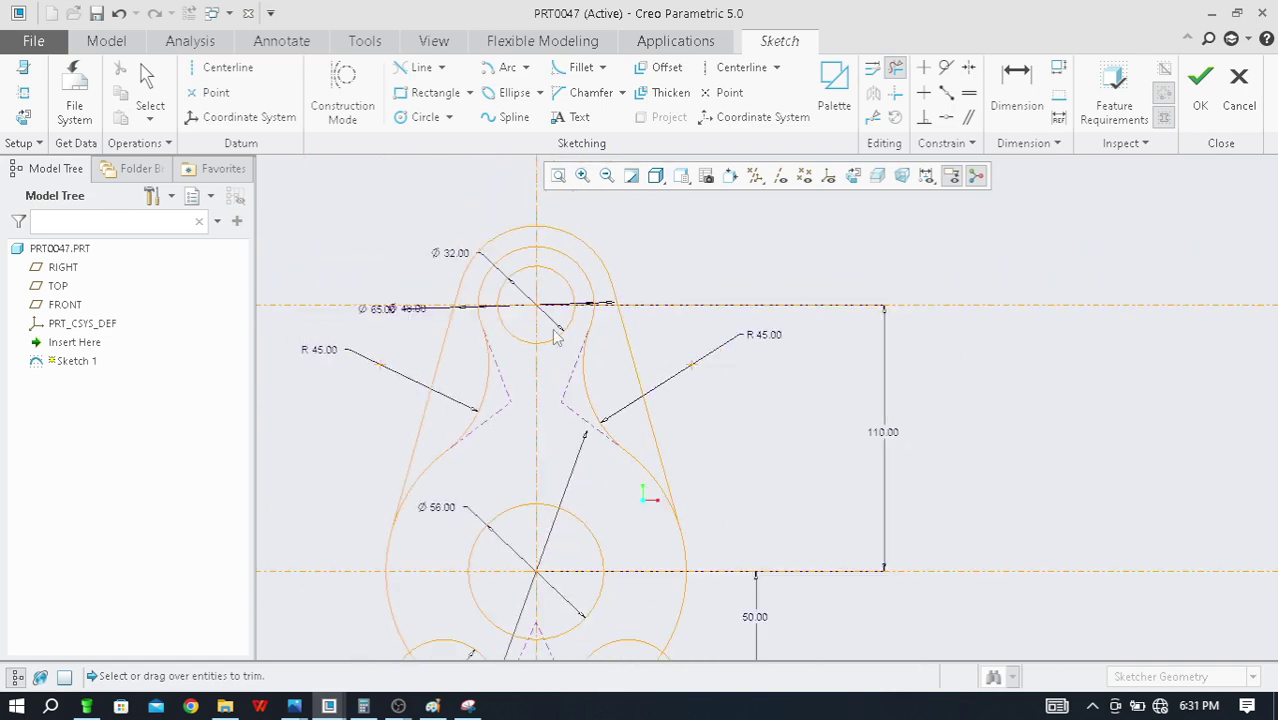
Compare against the reference drawing and trim one more unwanted sketch segment
key("alt+Tab")
key("alt+Tab")
key("alt+Tab")
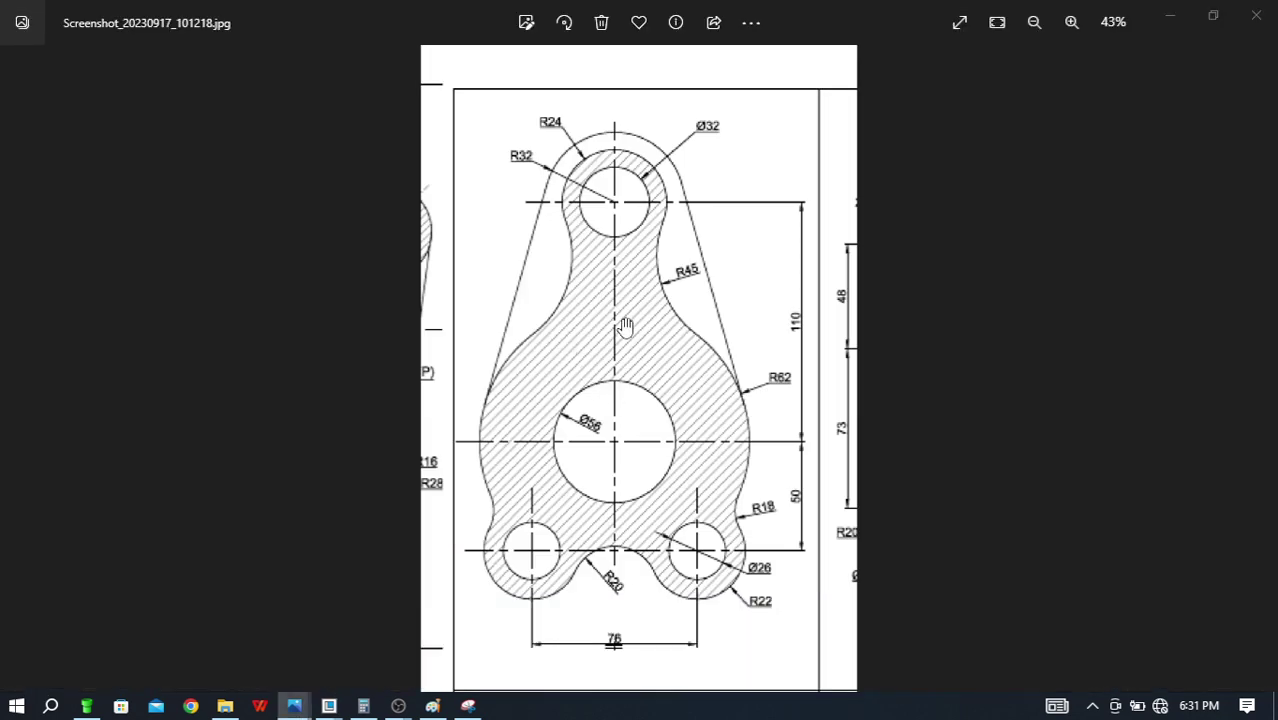
key("alt+Tab")
key("alt+Tab")
key("alt+Tab")
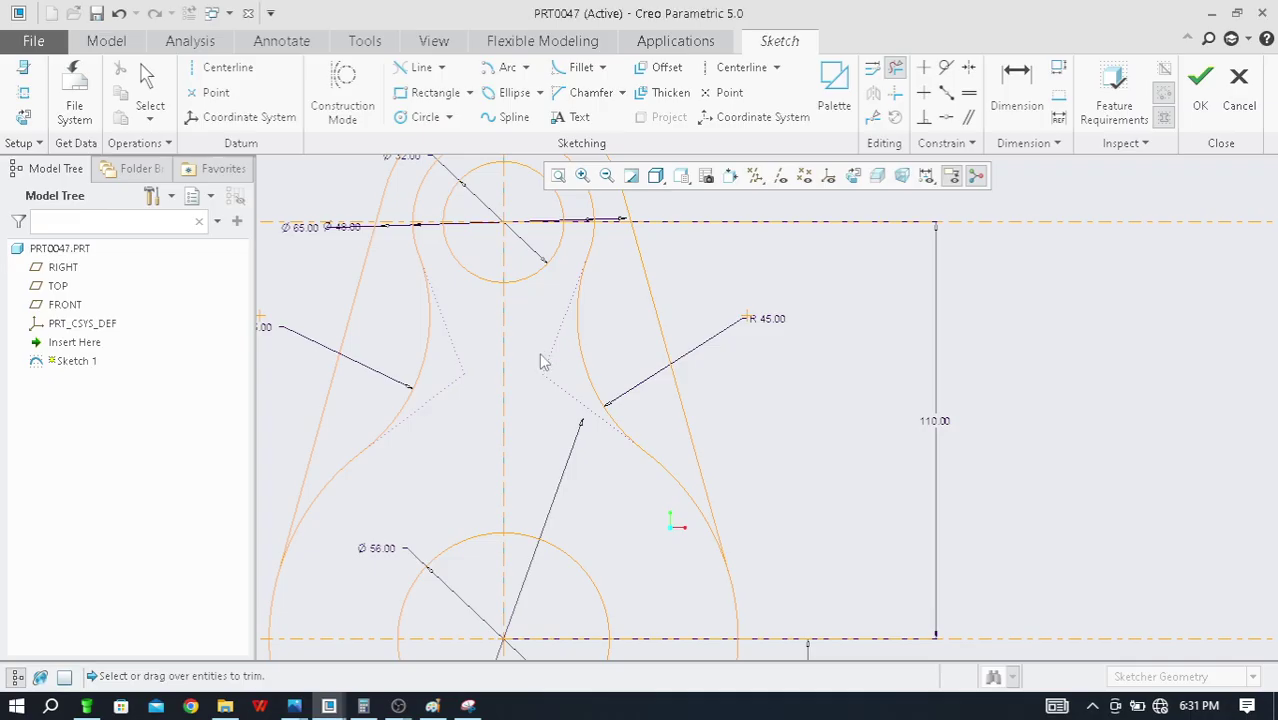
scroll(555, 340, "down", 2)
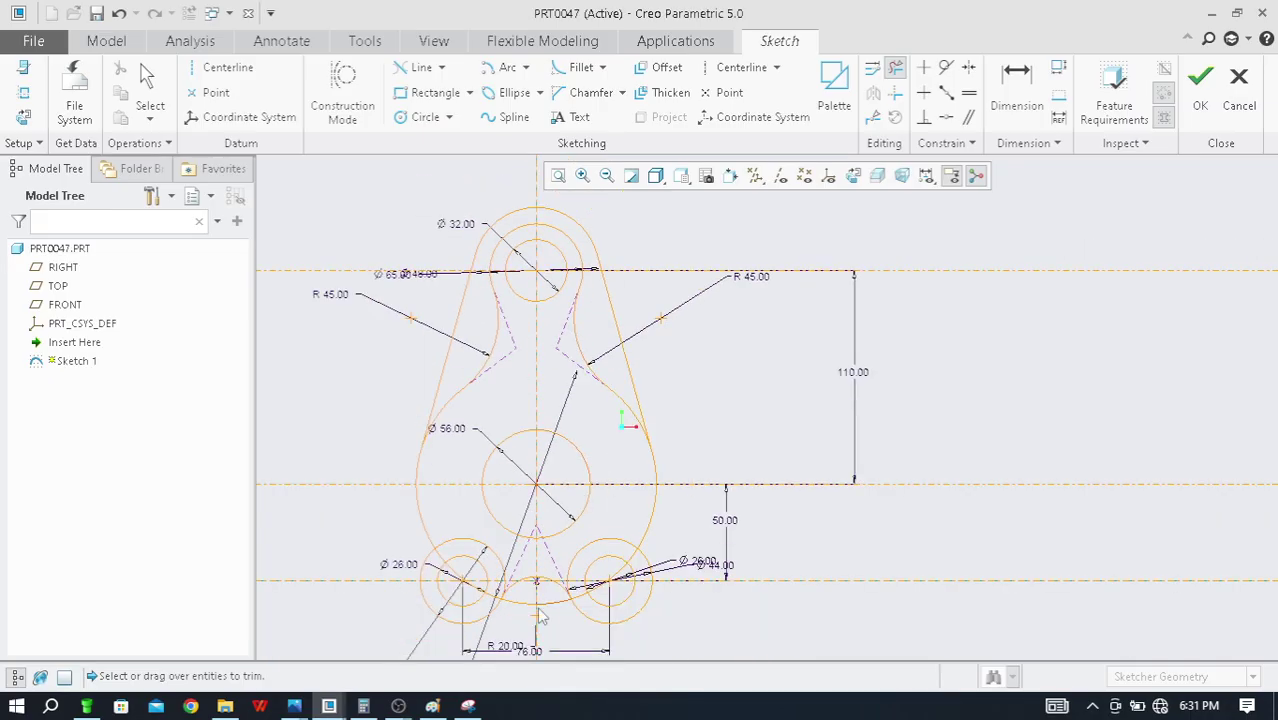
scroll(545, 616, "up", 3)
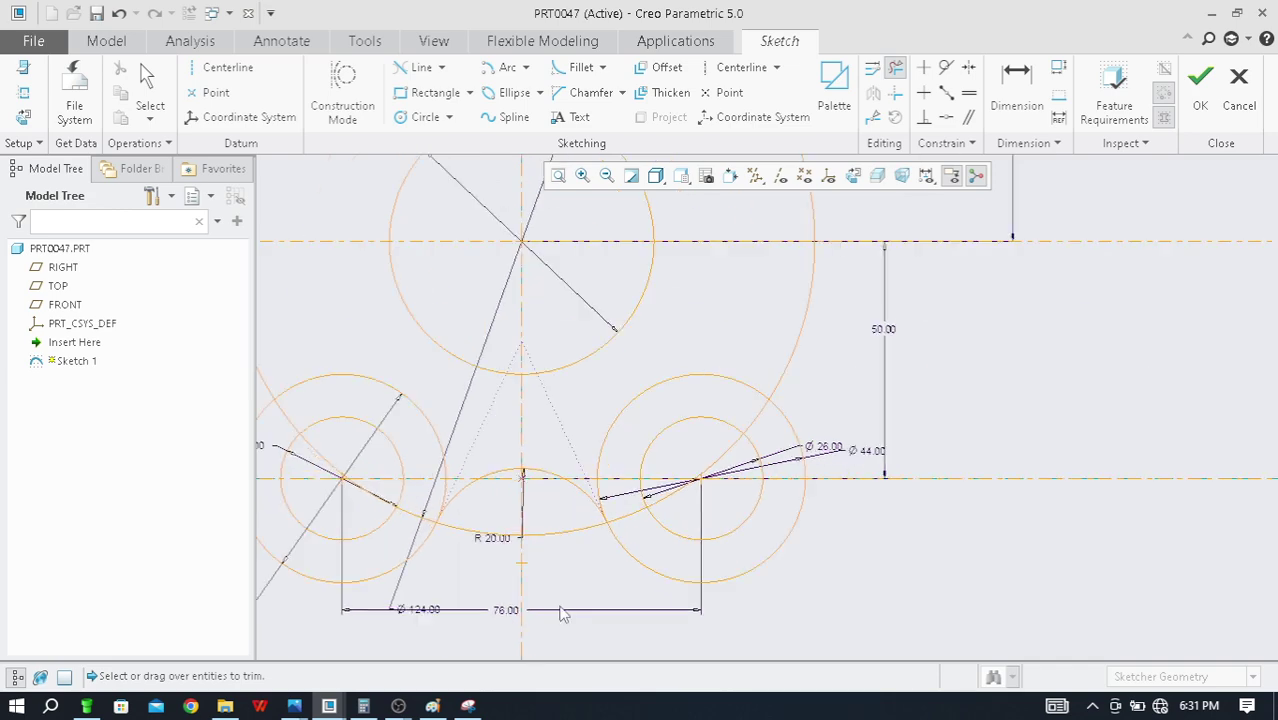
scroll(636, 505, "down", 2)
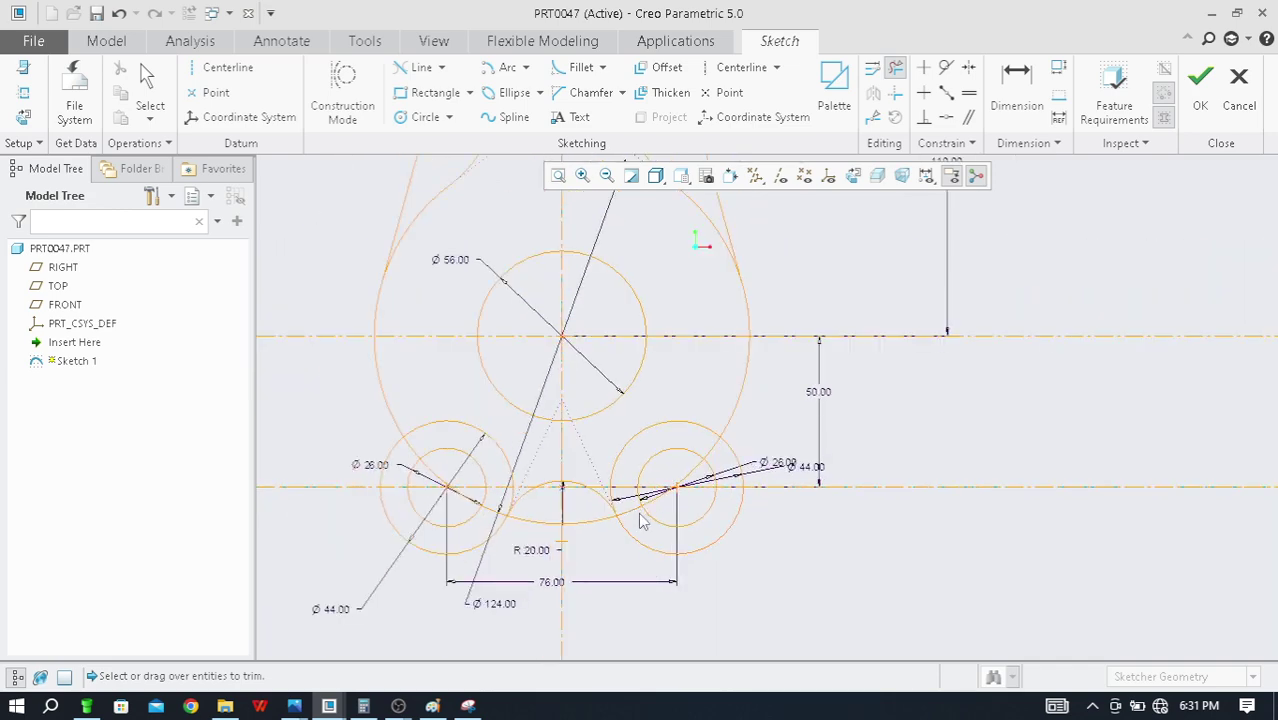
scroll(603, 540, "down", 2)
key("alt+Tab")
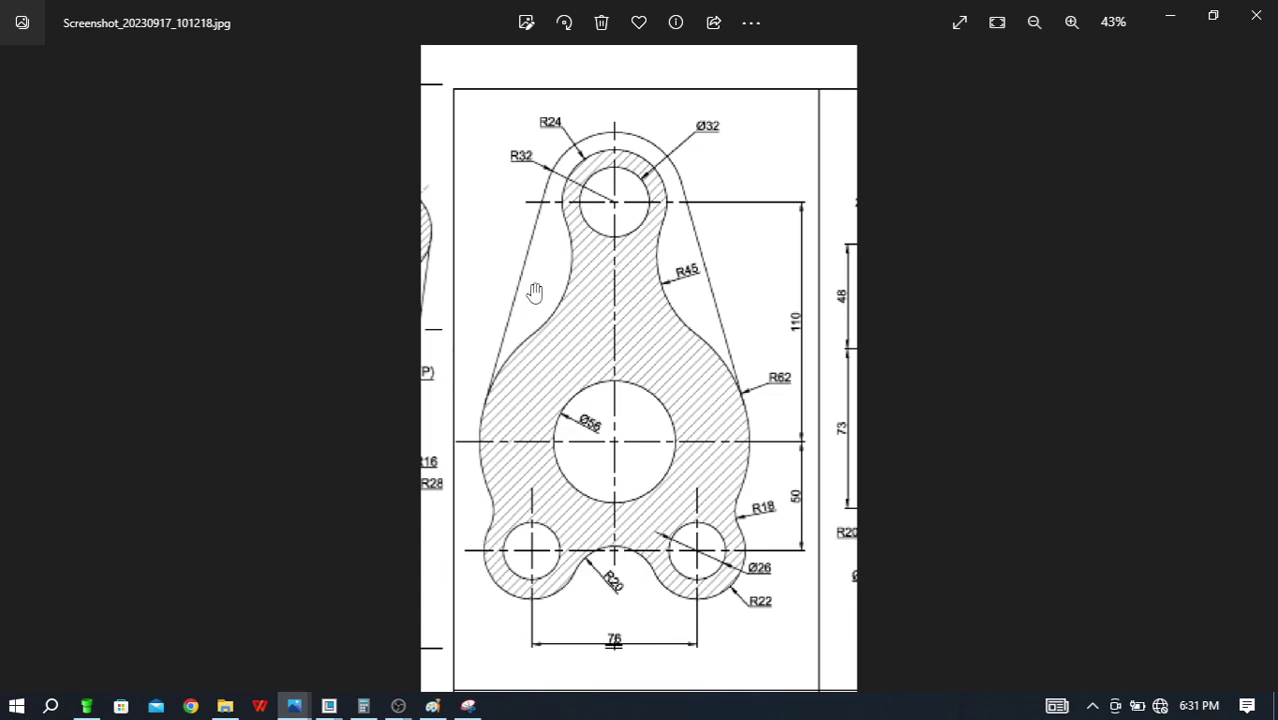
key("alt+Tab")
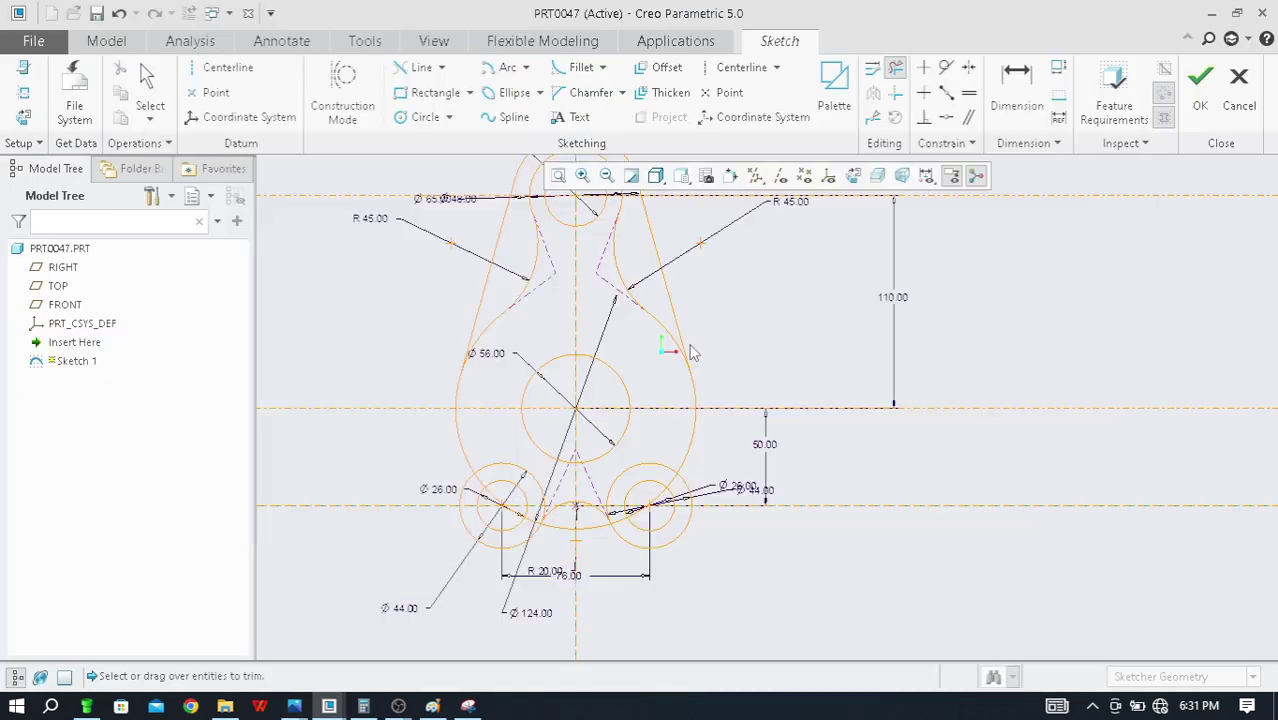
left_click(650, 497)
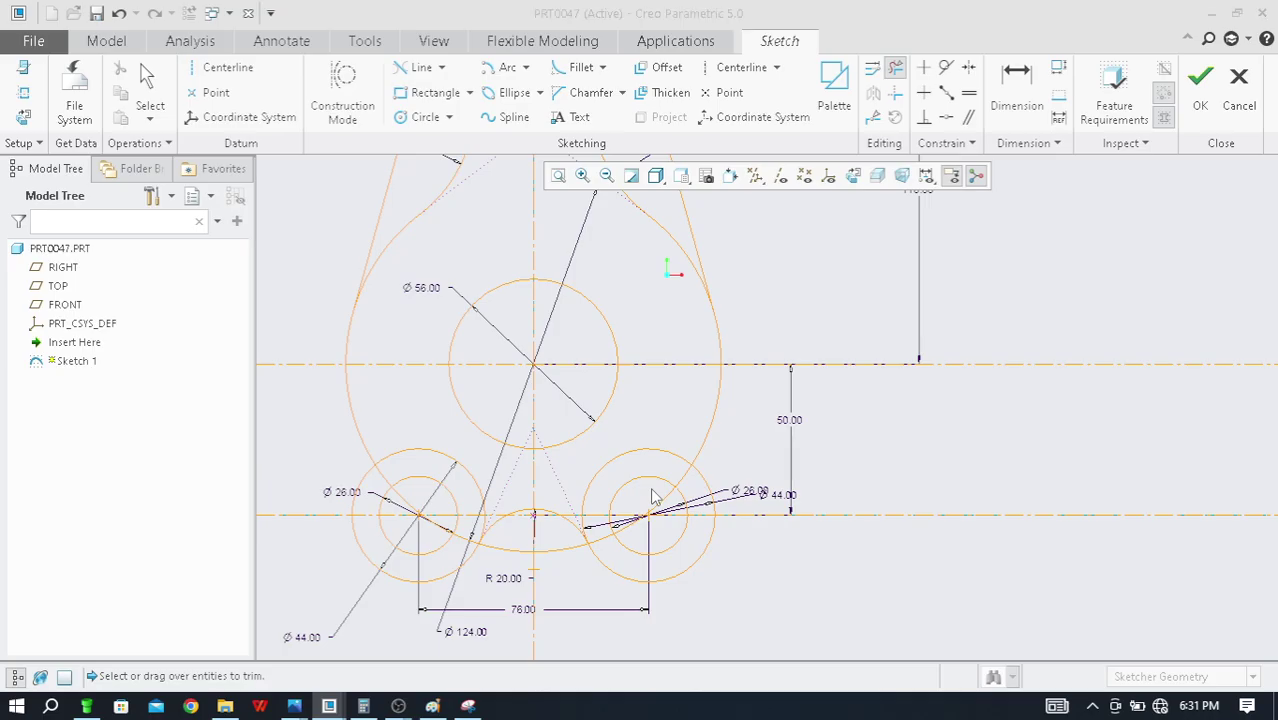
Check the trimmed sketch against the reference drawing
key("alt+Tab")
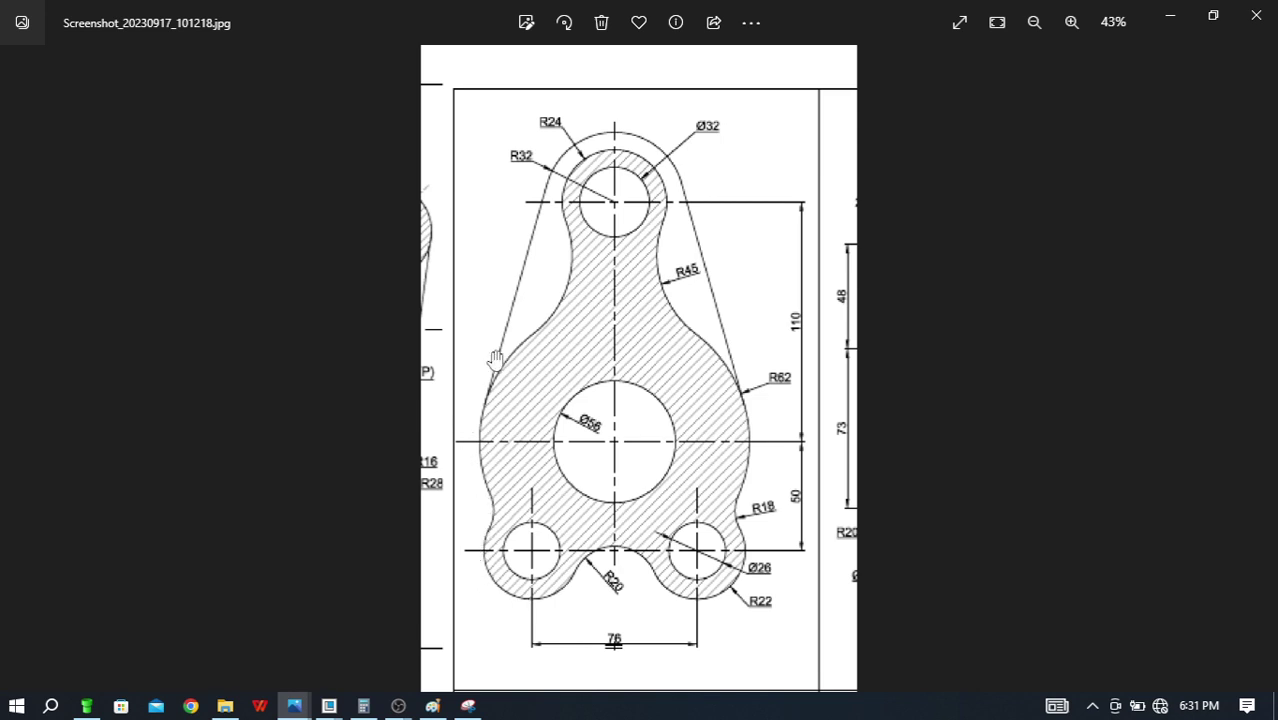
key("alt+Tab")
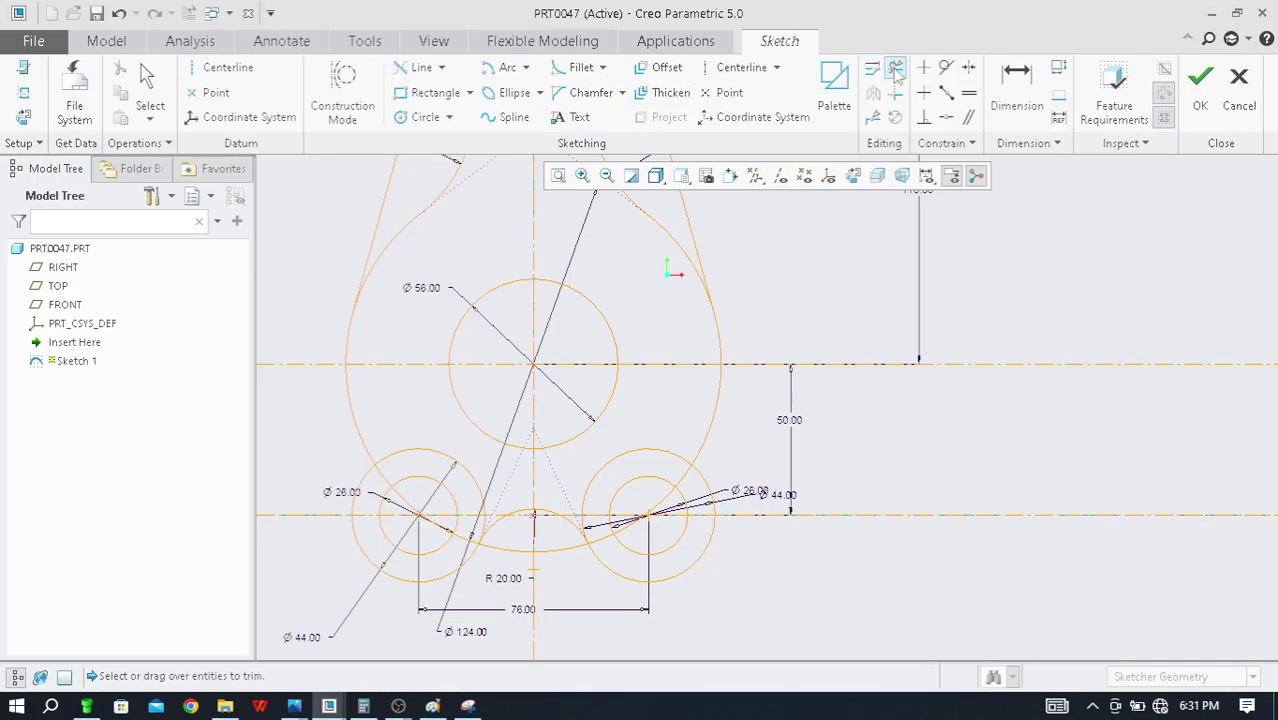
scroll(705, 485, "down", 2)
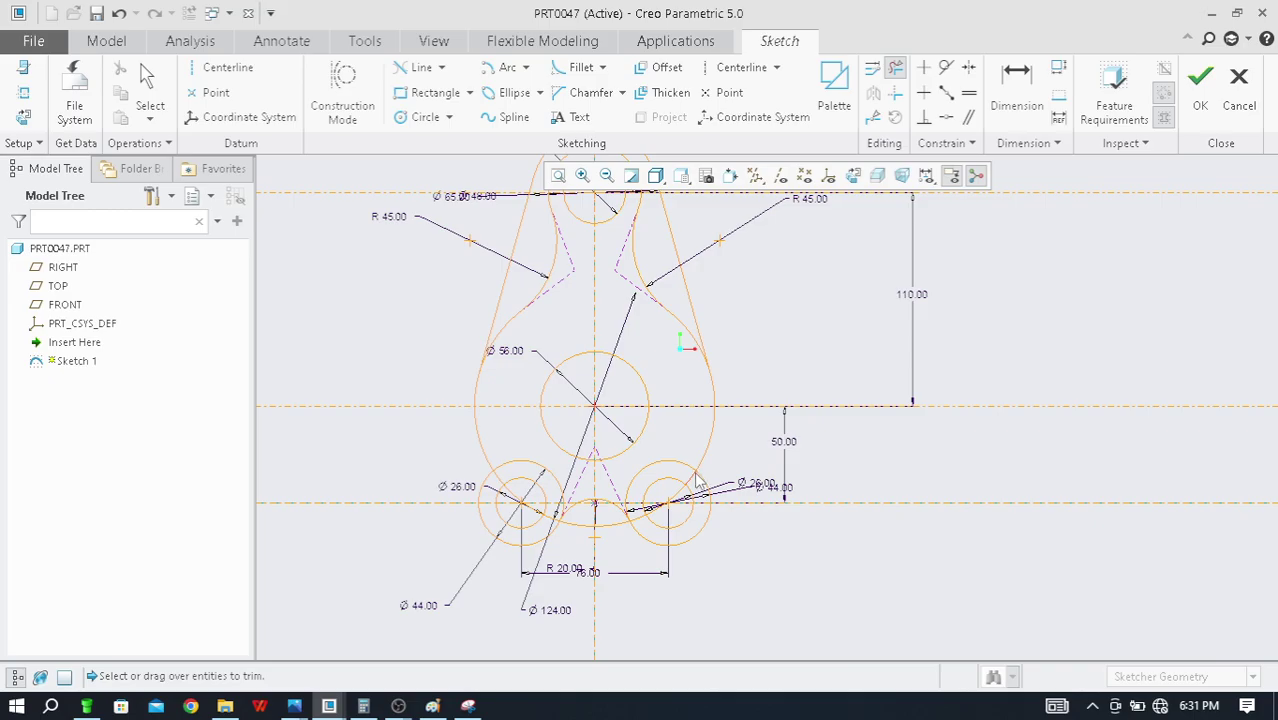
key("alt+Tab")
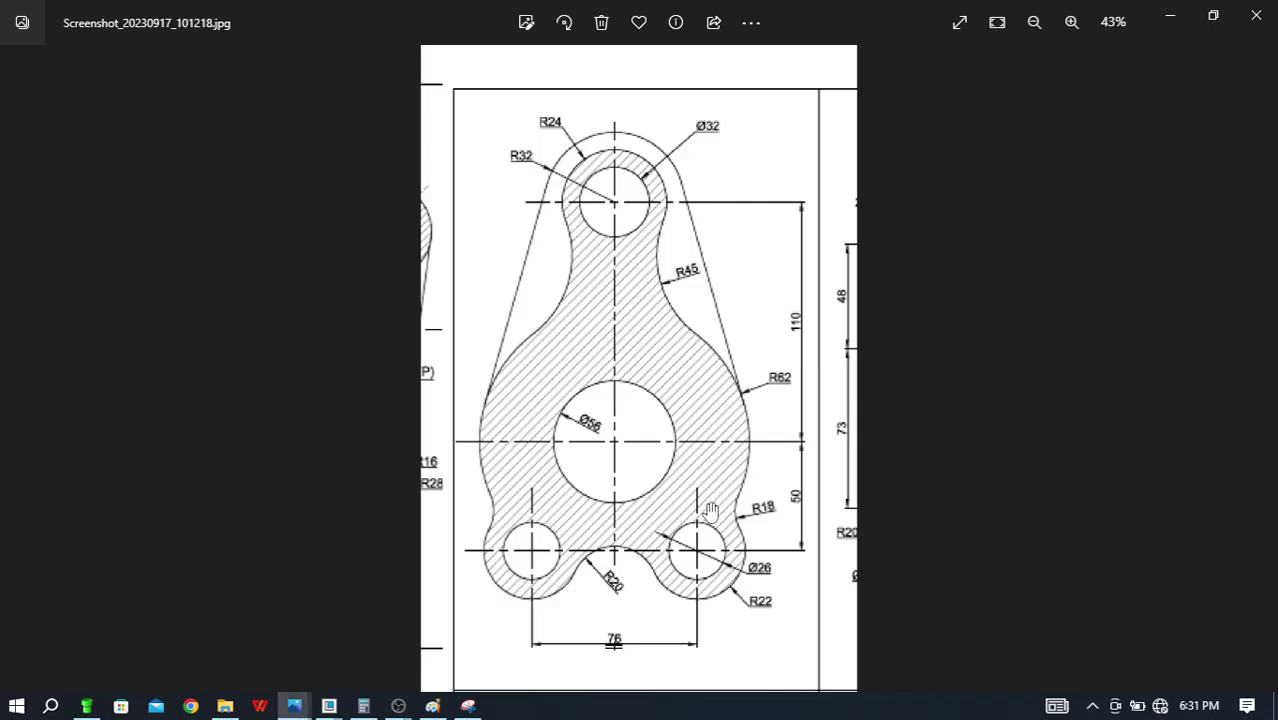
key("alt+Tab")
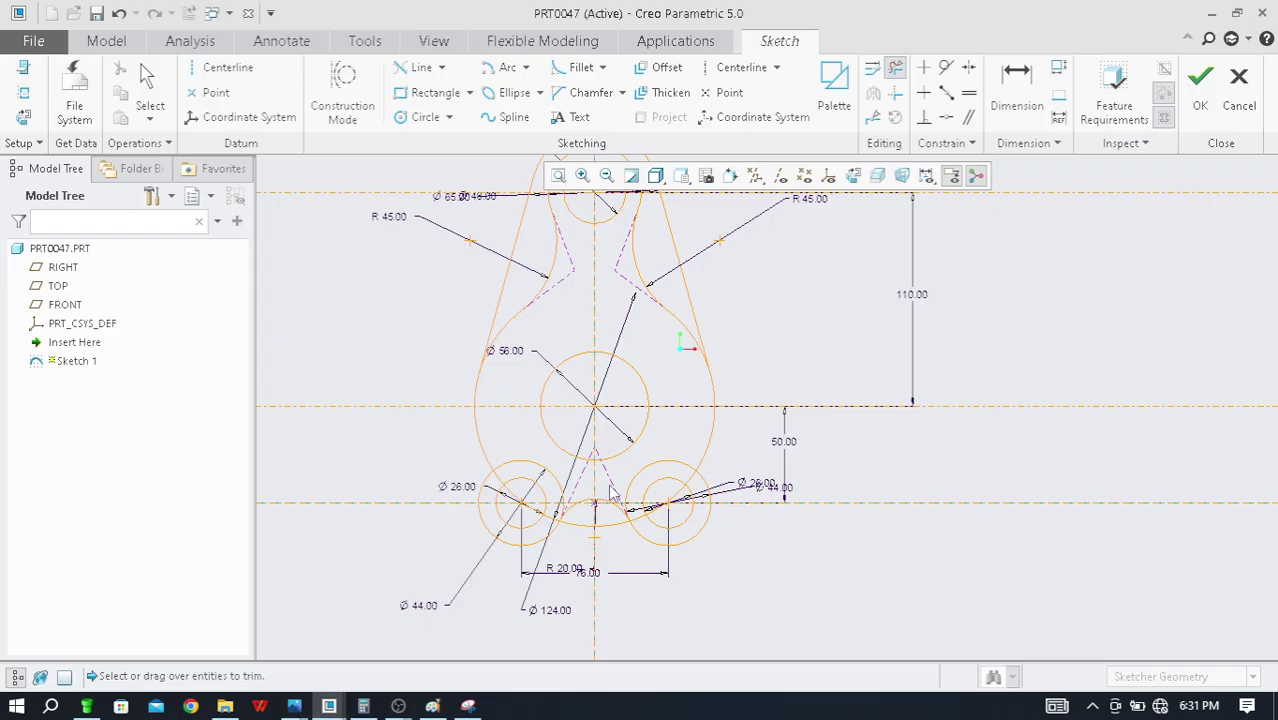
key("alt+Tab")
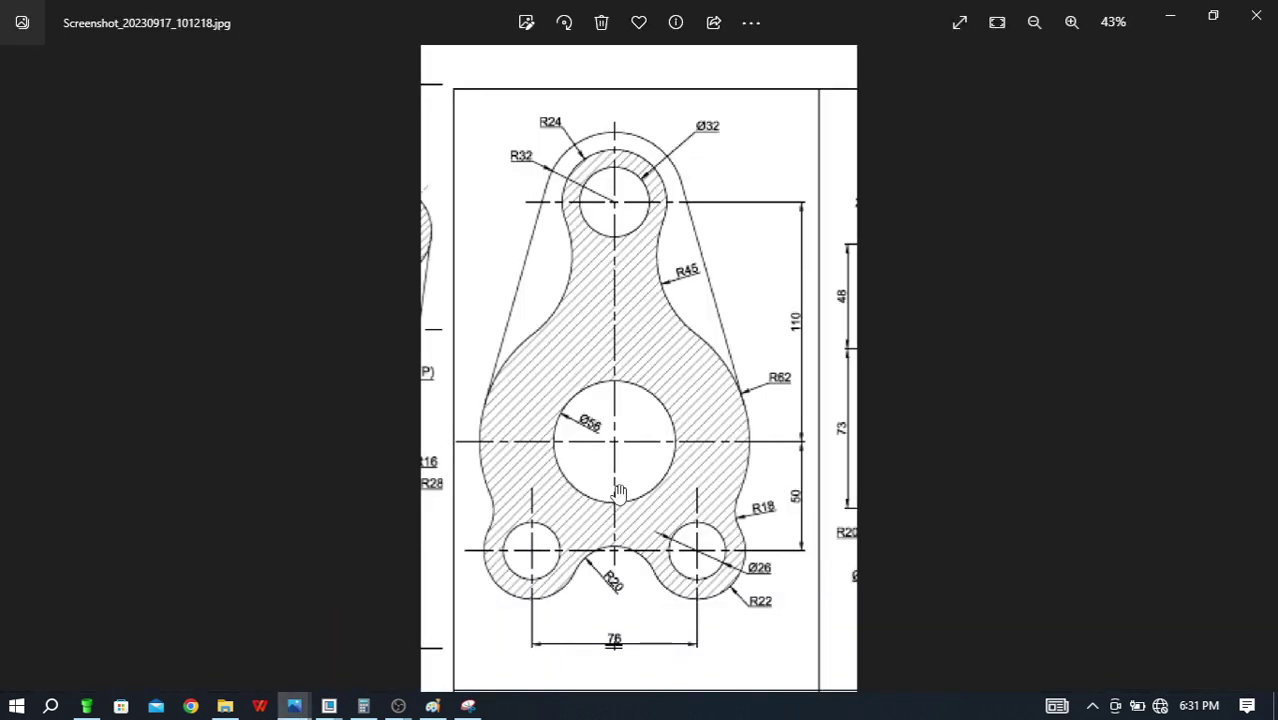
scroll(760, 605, "up", 3)
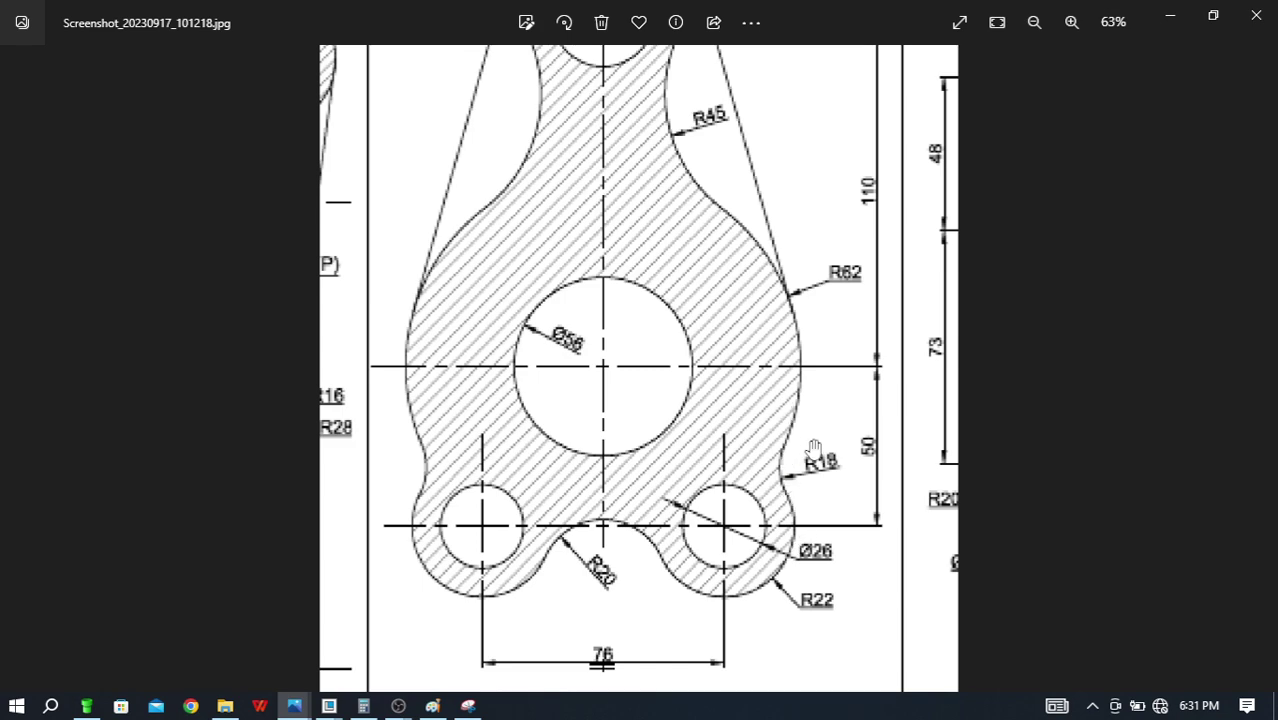
key("alt+Tab")
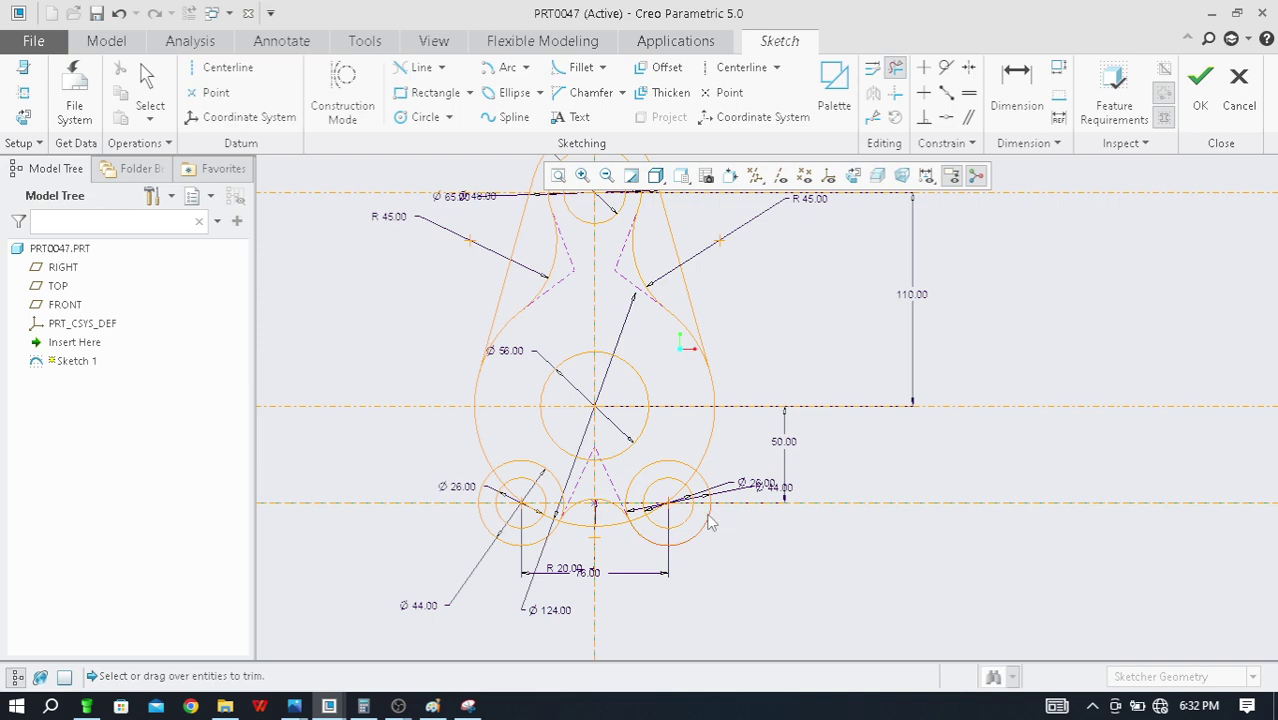
key("alt+Tab")
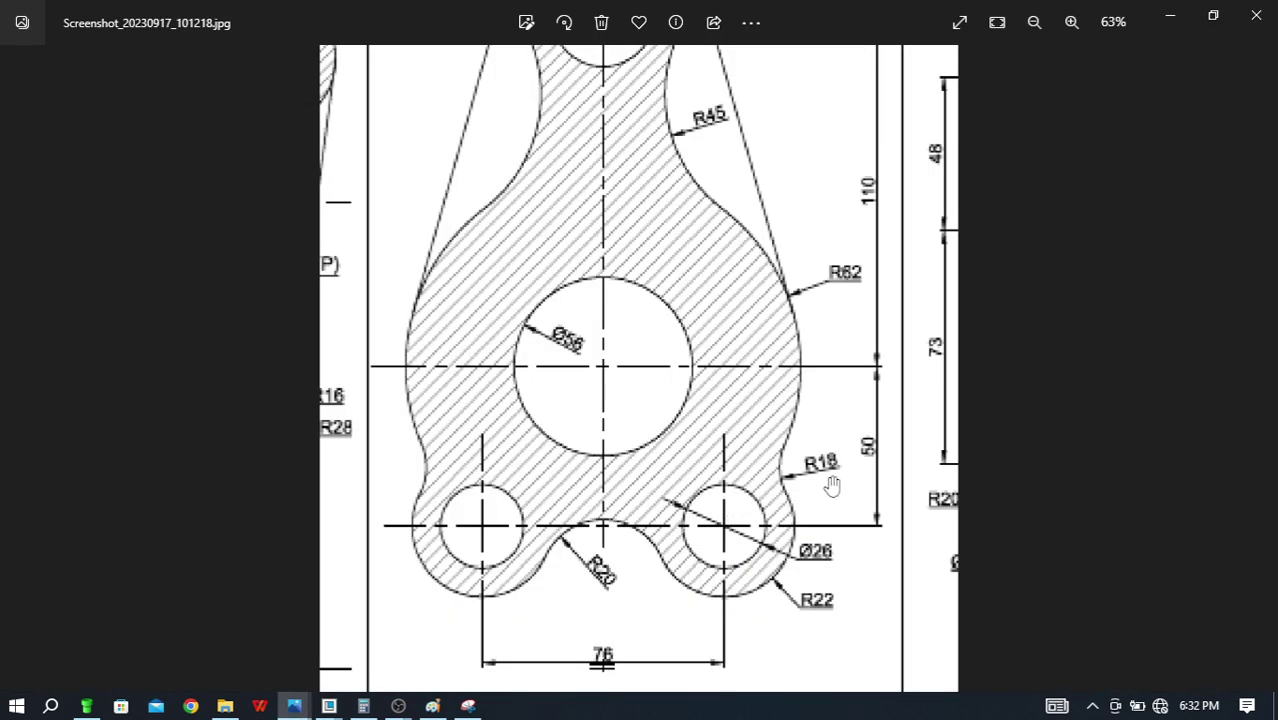
scroll(830, 485, "down", 1)
scroll(830, 485, "up", 2)
key("alt+Tab")
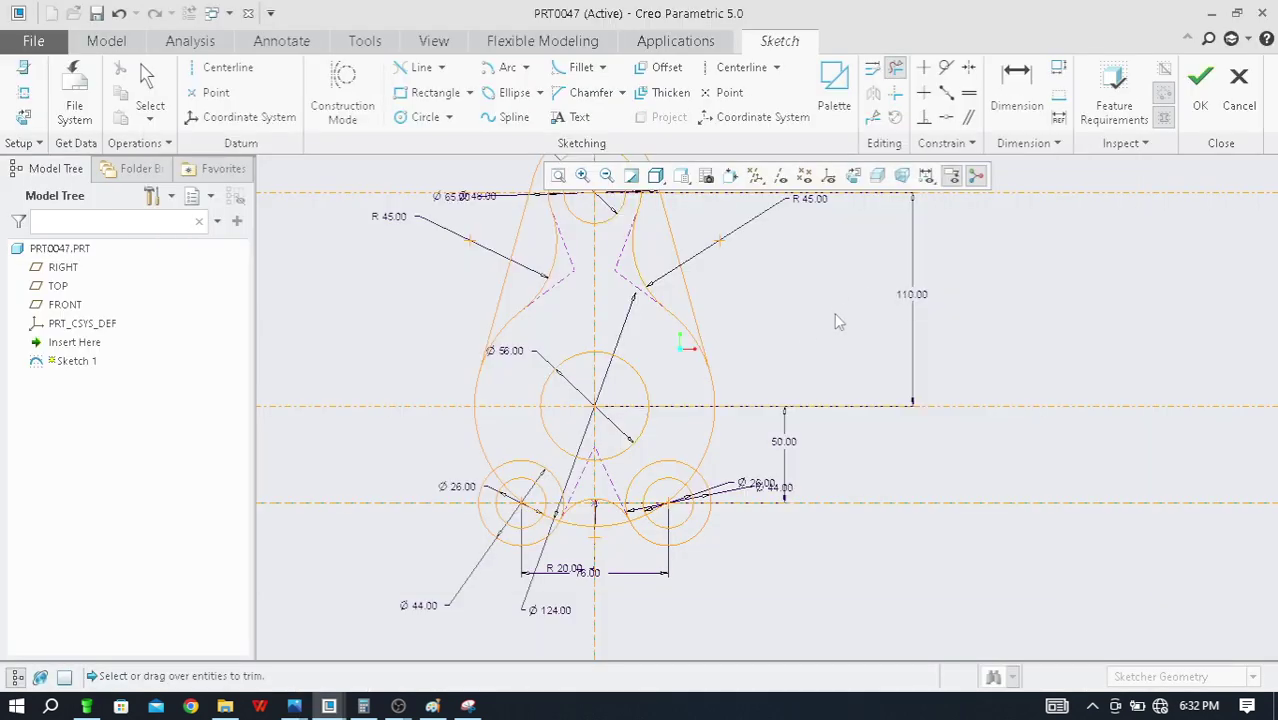
Fillet the large Ø124 circle to the right Ø44 circle
middle_click(840, 321)
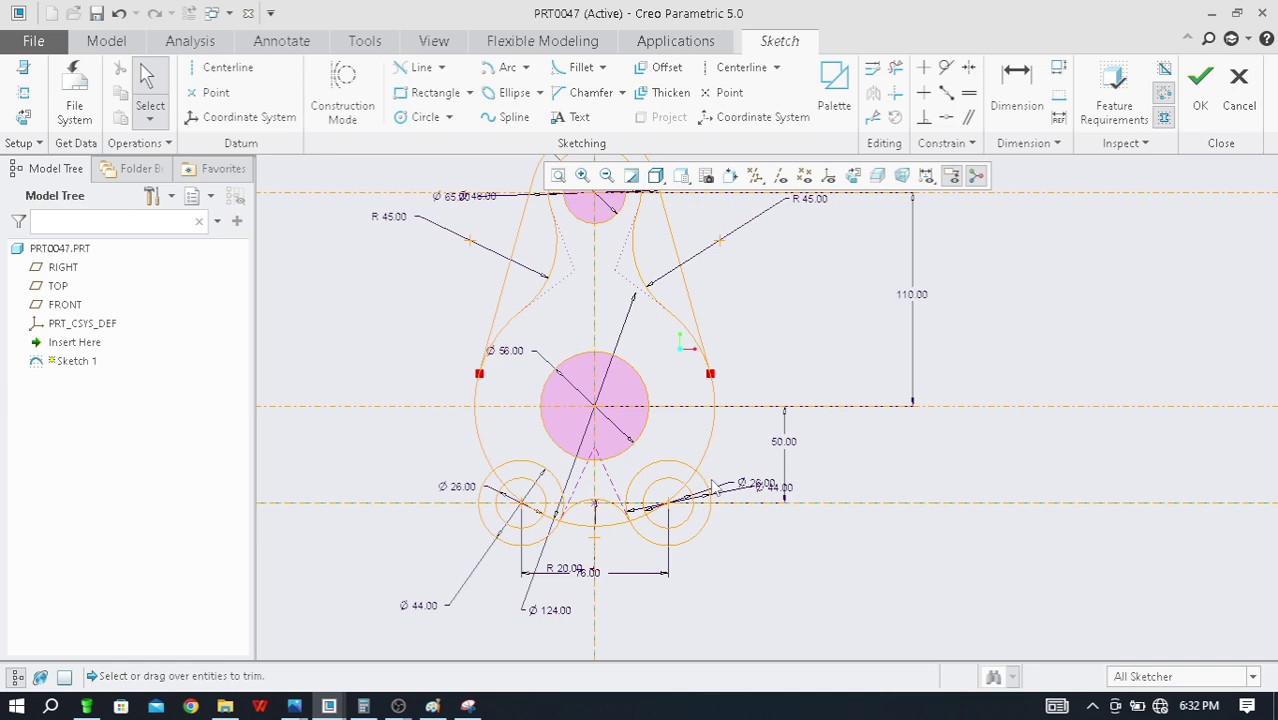
left_click(584, 72)
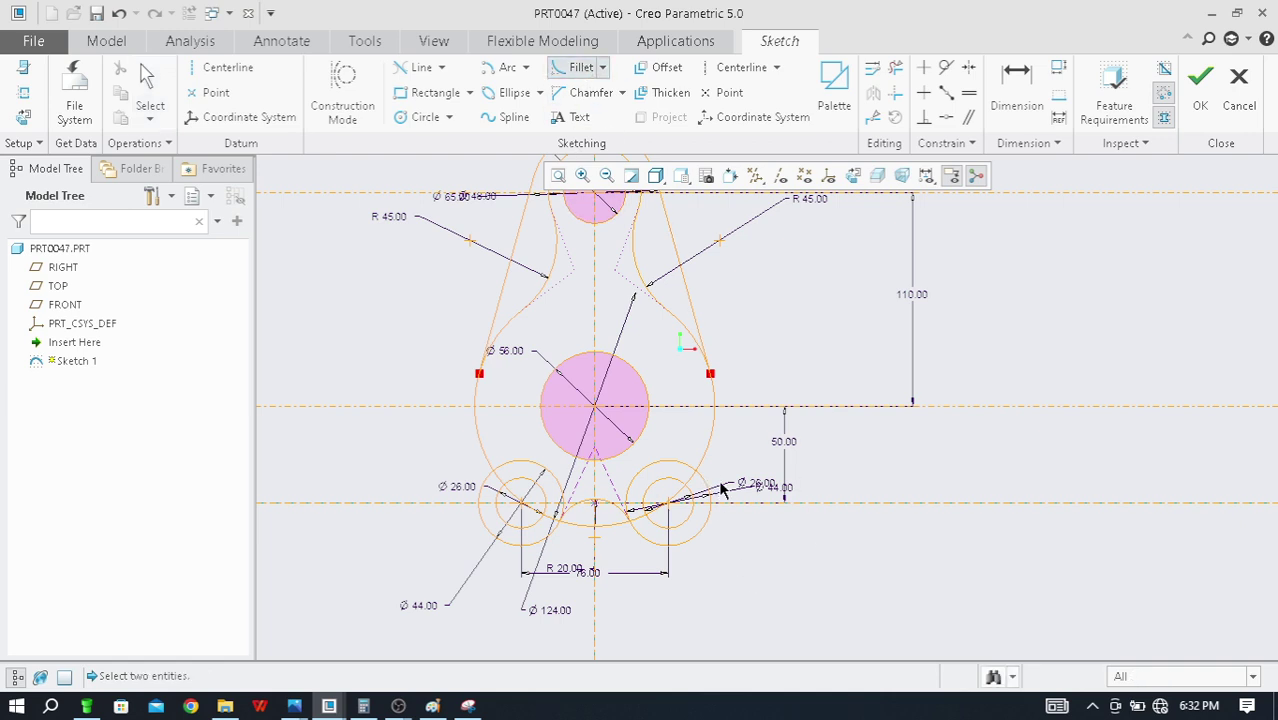
scroll(722, 490, "up", 3)
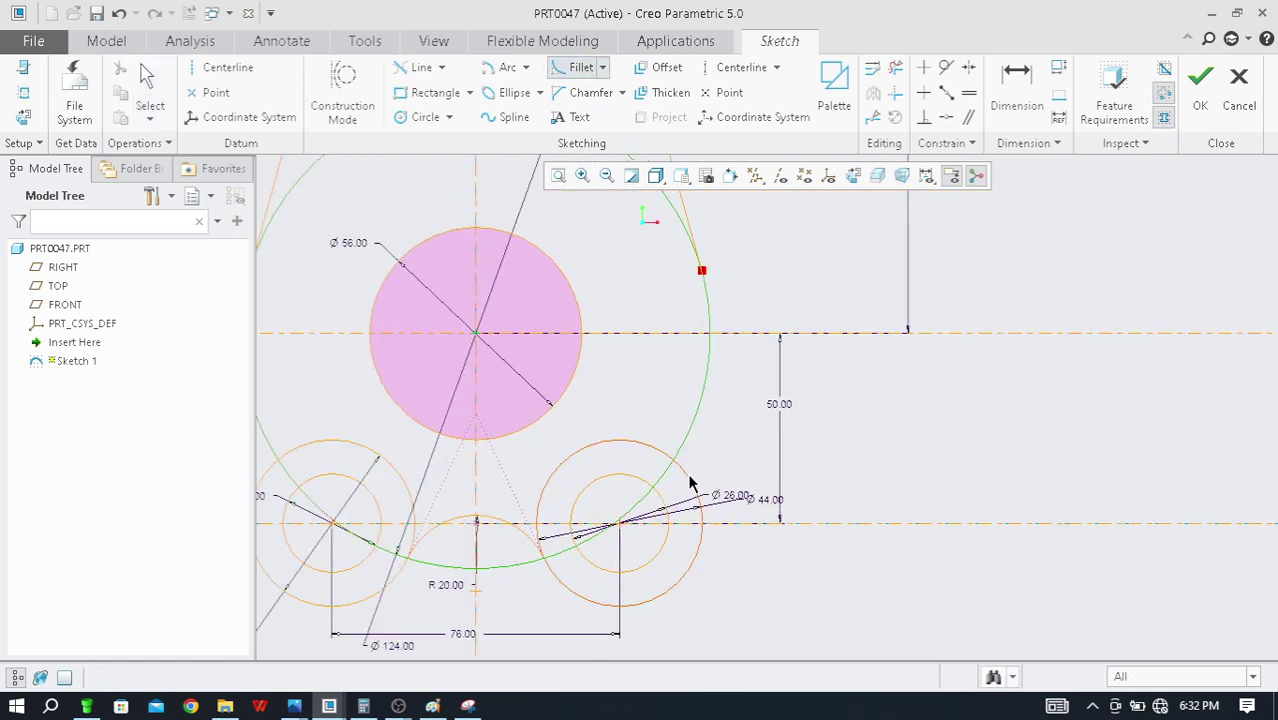
left_click(690, 484)
left_click(672, 462)
scroll(716, 453, "up", 2)
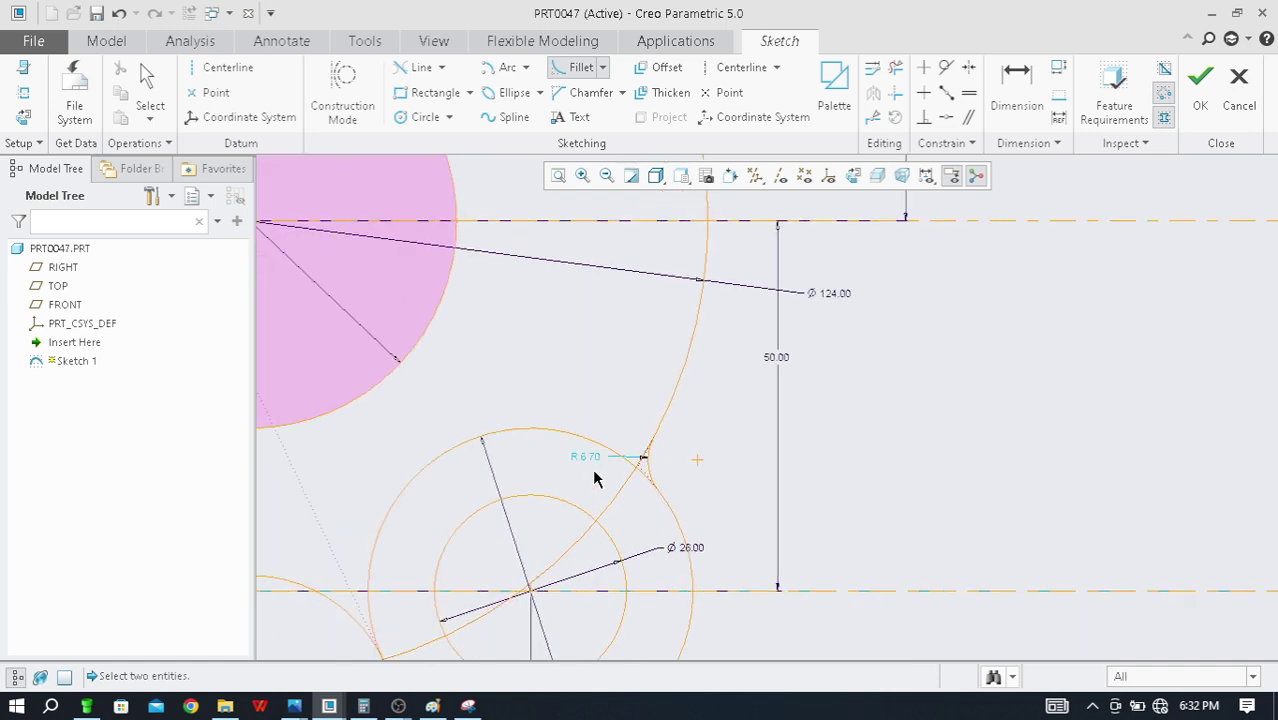
middle_click(931, 446)
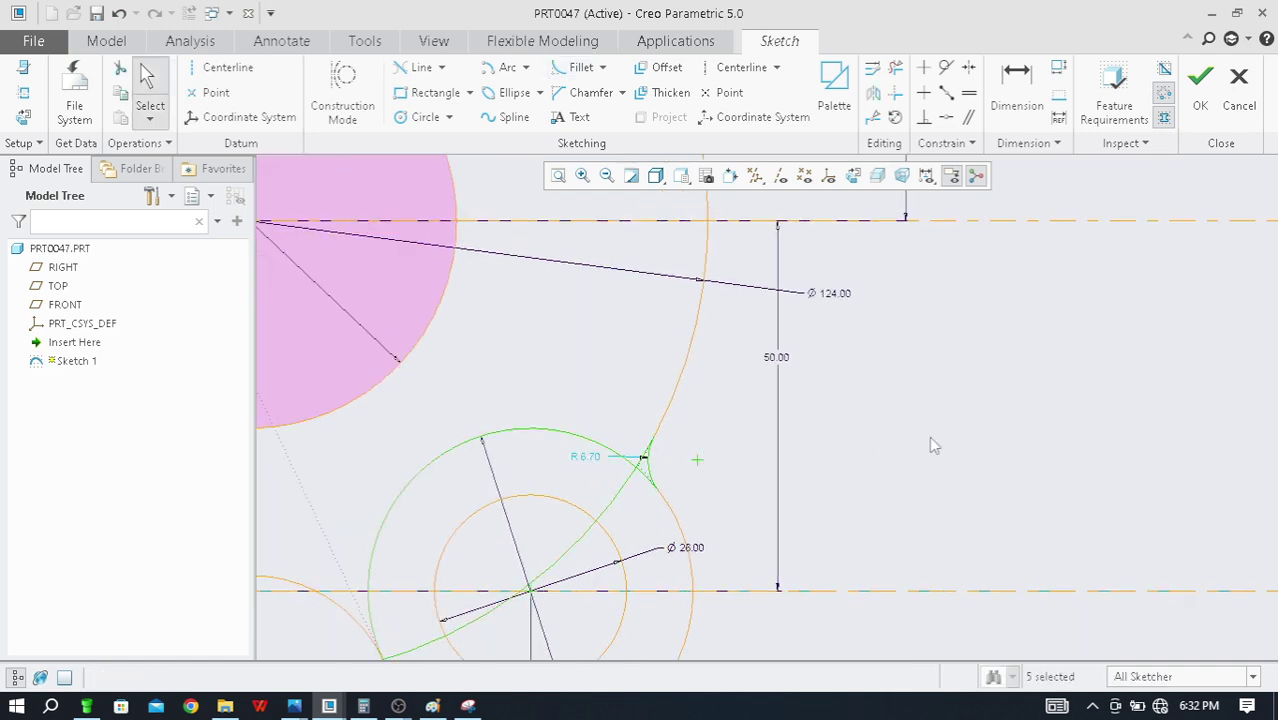
Change the new fillet's radius from 6.70 to 18
left_click_drag(588, 468, 824, 436)
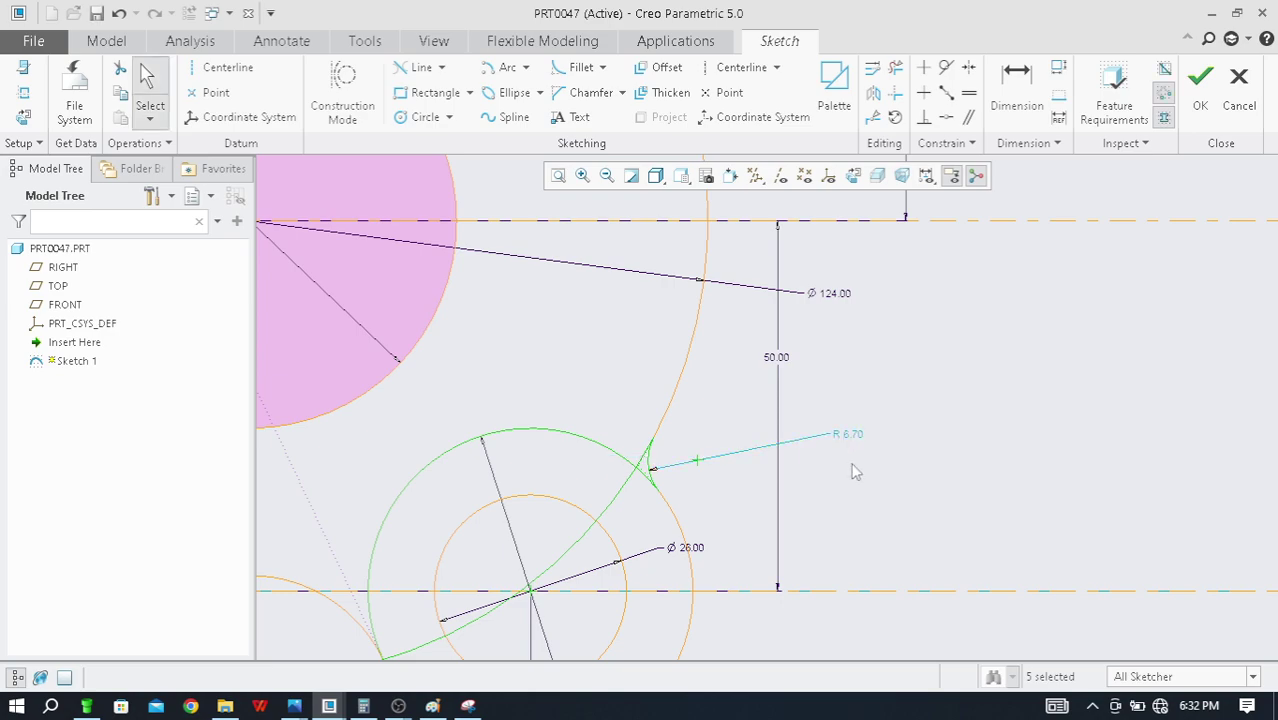
key("alt+Tab")
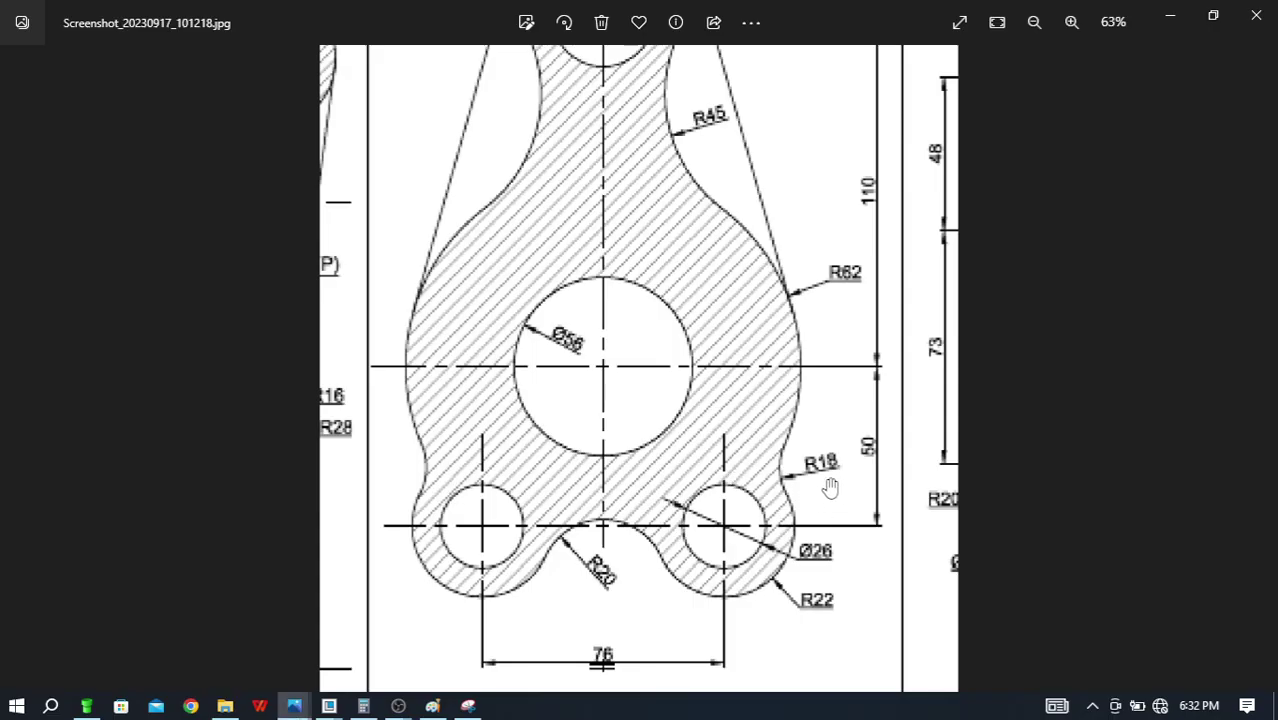
key("alt+Tab")
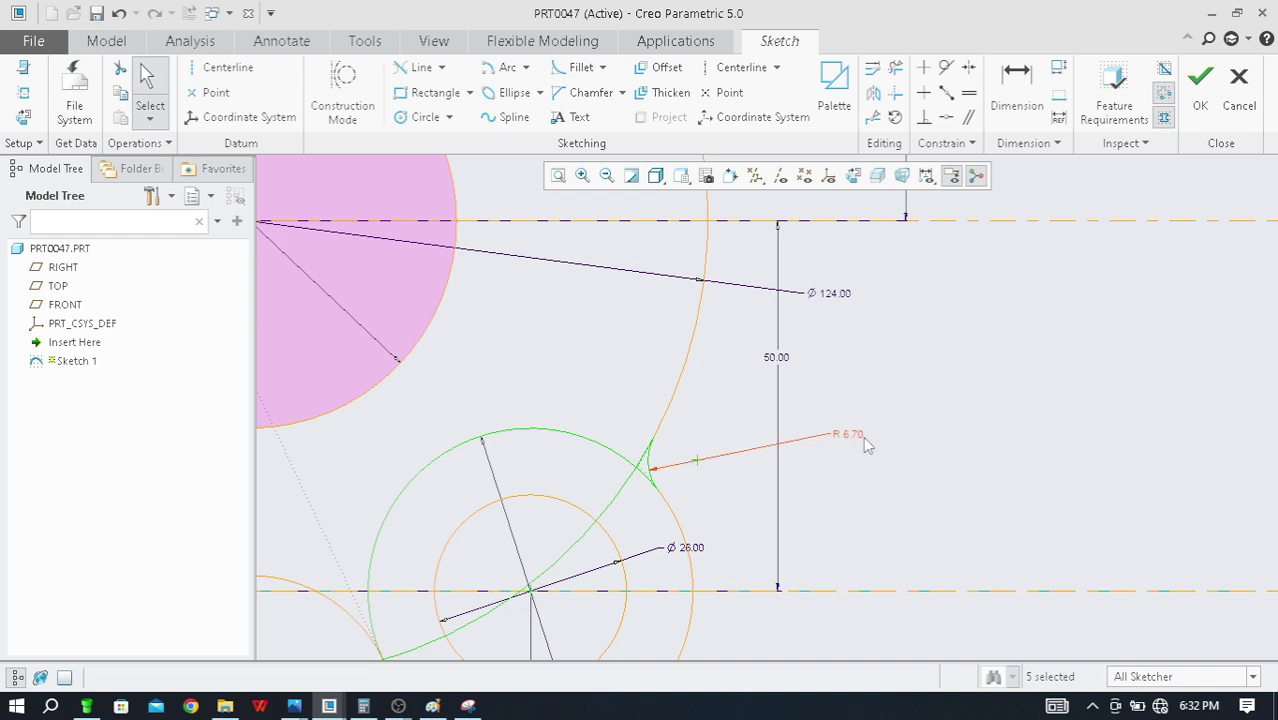
double_click(858, 434)
type("18")
key("Return")
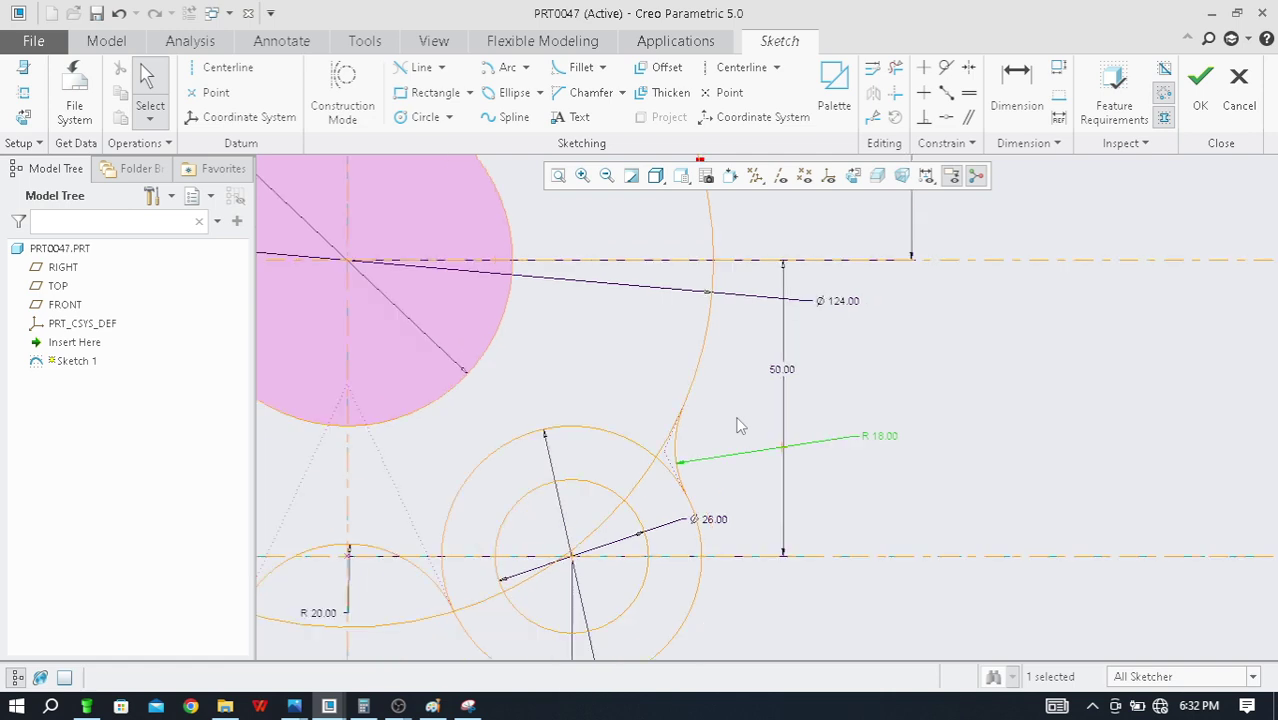
scroll(718, 528, "down", 2)
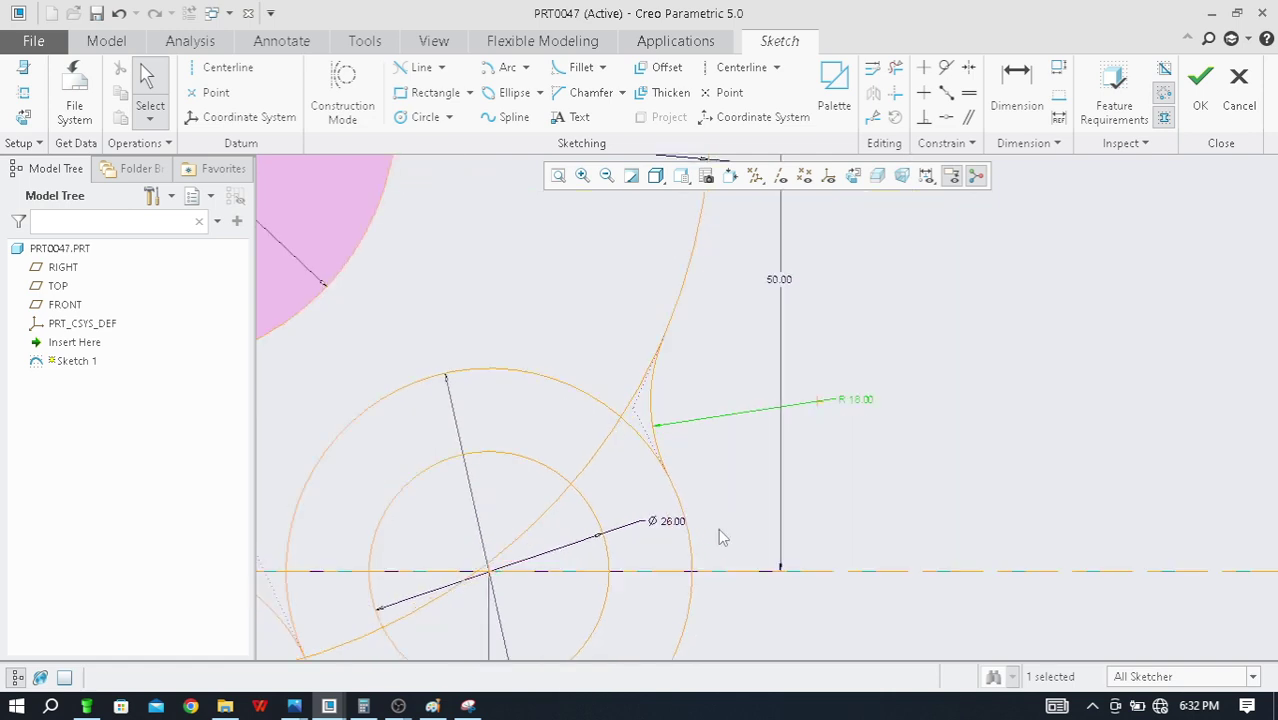
scroll(744, 457, "up", 3)
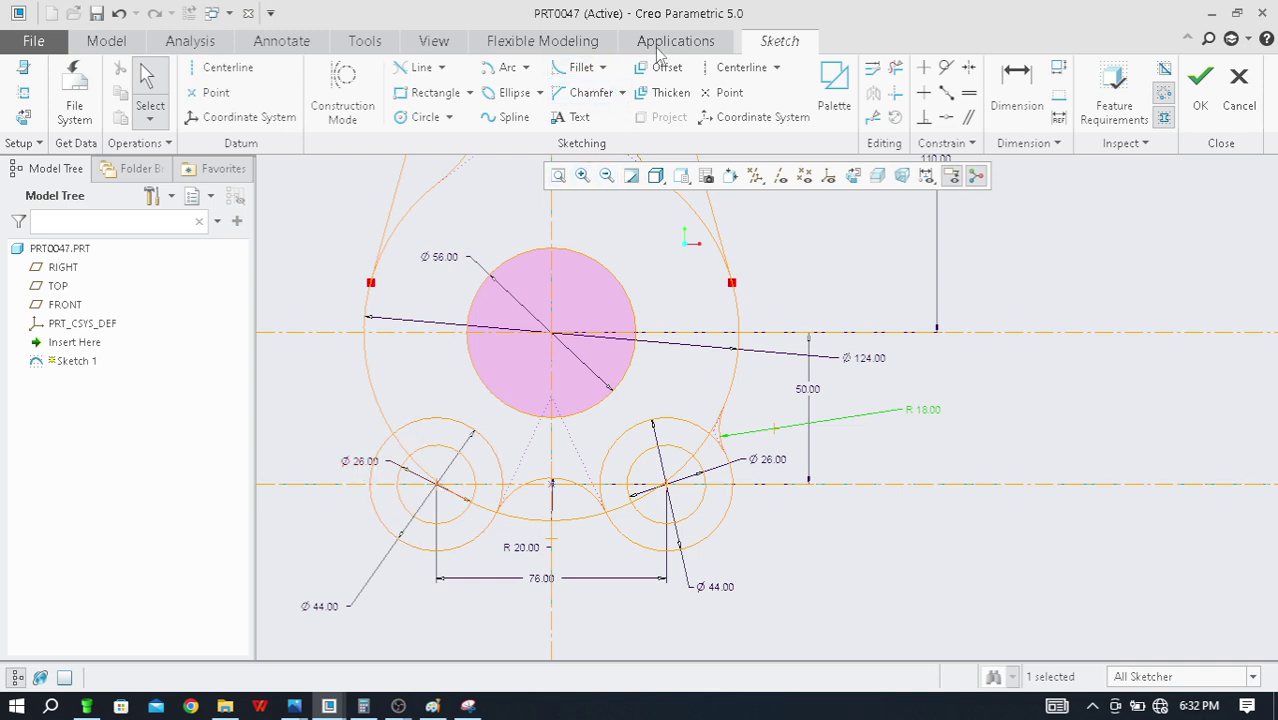
Fillet the left Ø44 circle to the big Ø124 arc
left_click(579, 67)
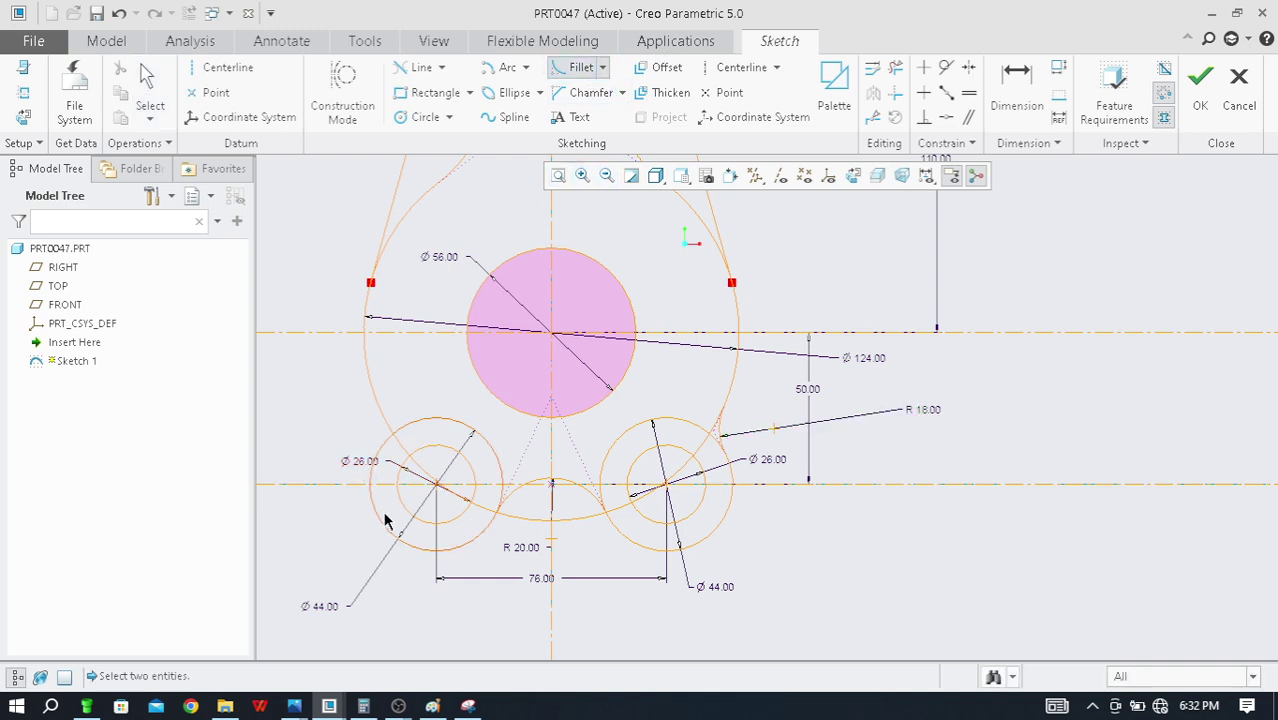
left_click(391, 432)
left_click(386, 421)
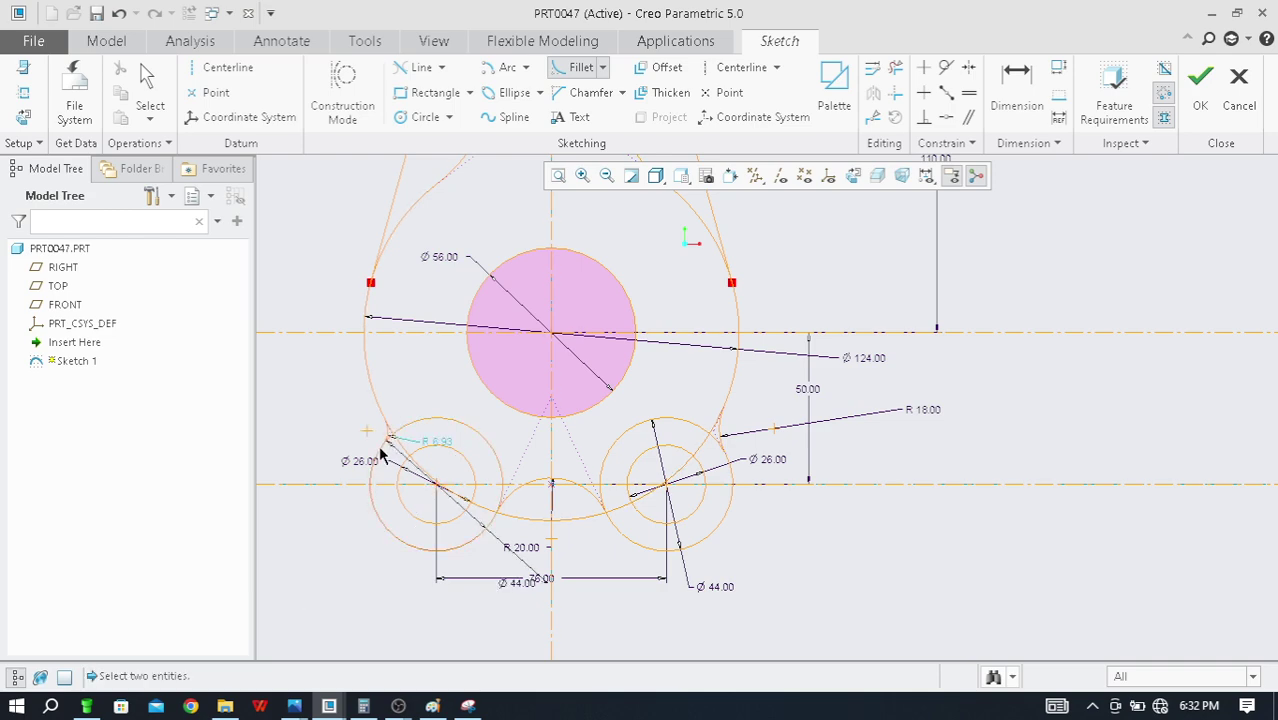
scroll(388, 422, "down", 5)
middle_click(557, 441)
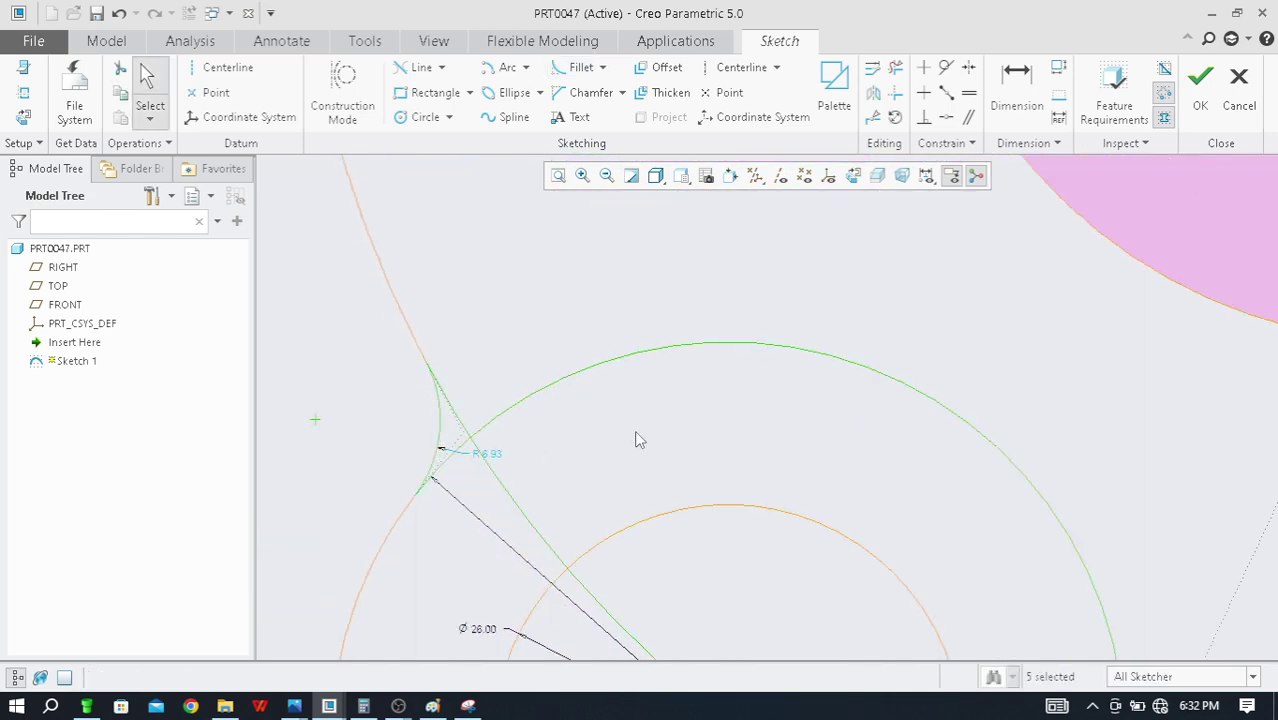
scroll(600, 432, "up", 2)
scroll(490, 392, "down", 2)
Set the left fillet's radius to 18, correcting an initial entry of 15
left_click_drag(586, 486, 318, 416)
double_click(318, 416)
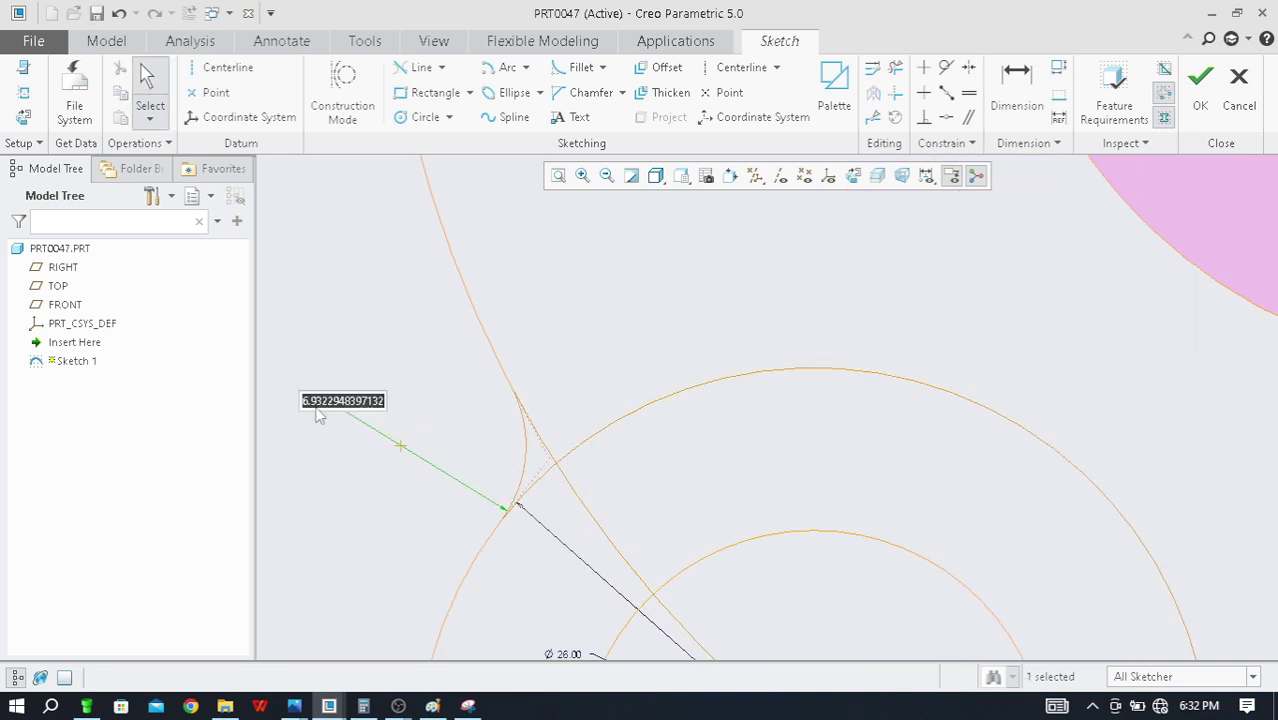
type("15")
key("Return")
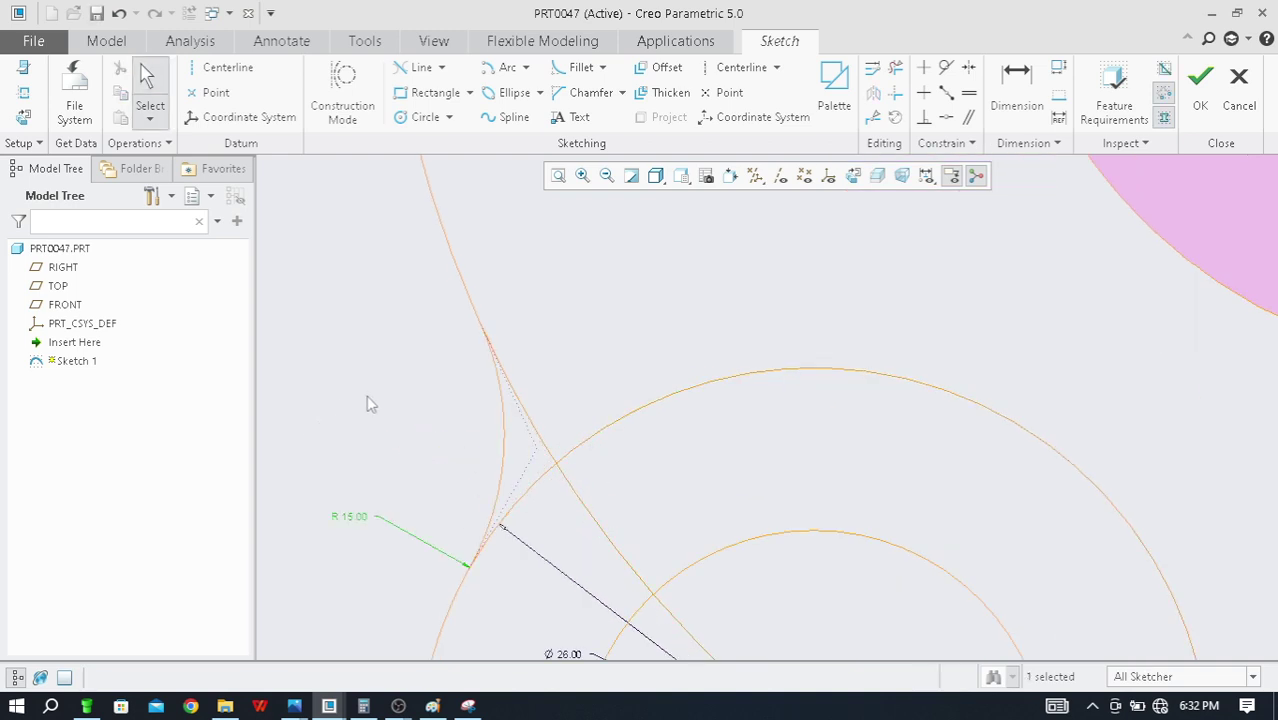
key("alt+Tab")
key("alt+Tab")
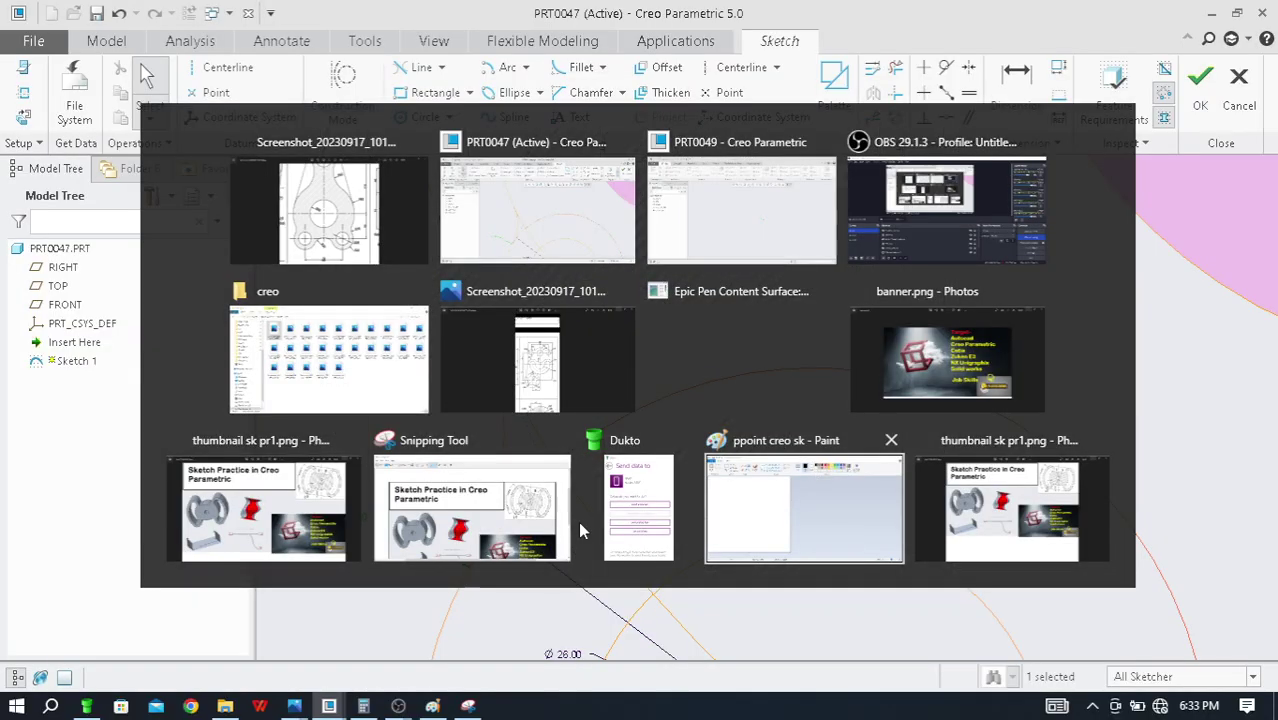
double_click(362, 522)
type("1")
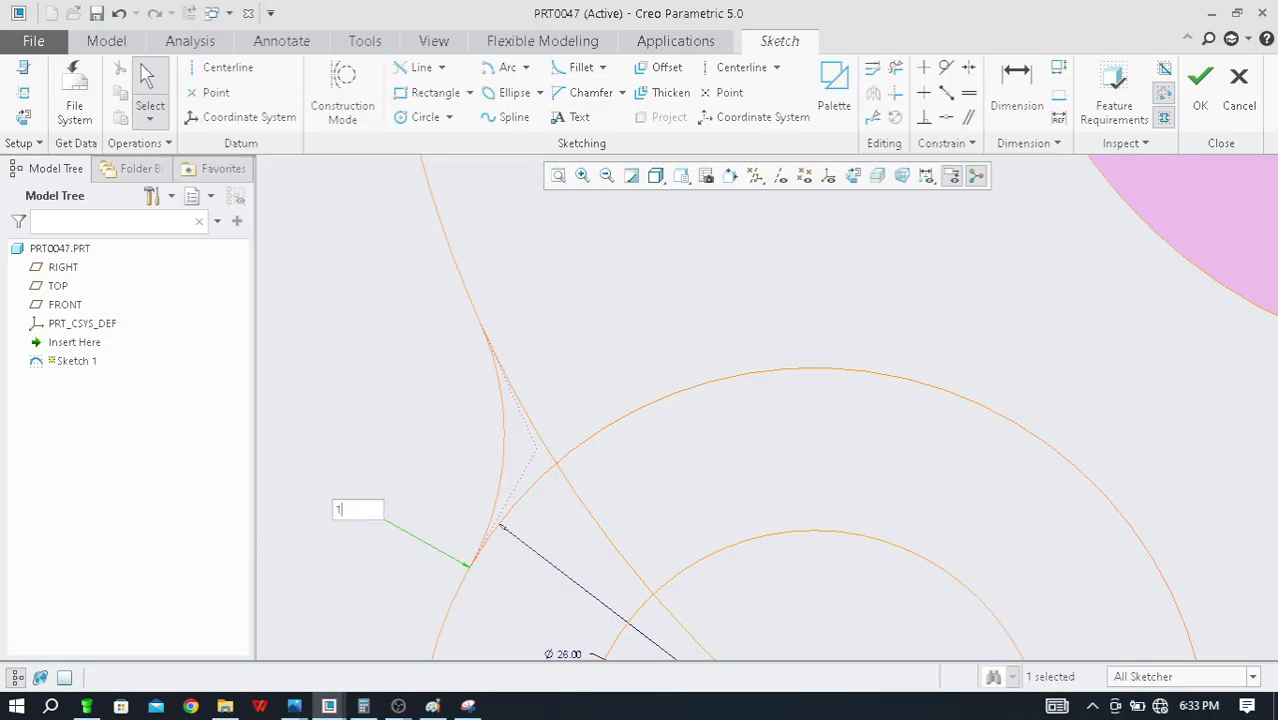
type("8")
key("Return")
scroll(420, 505, "down", 5)
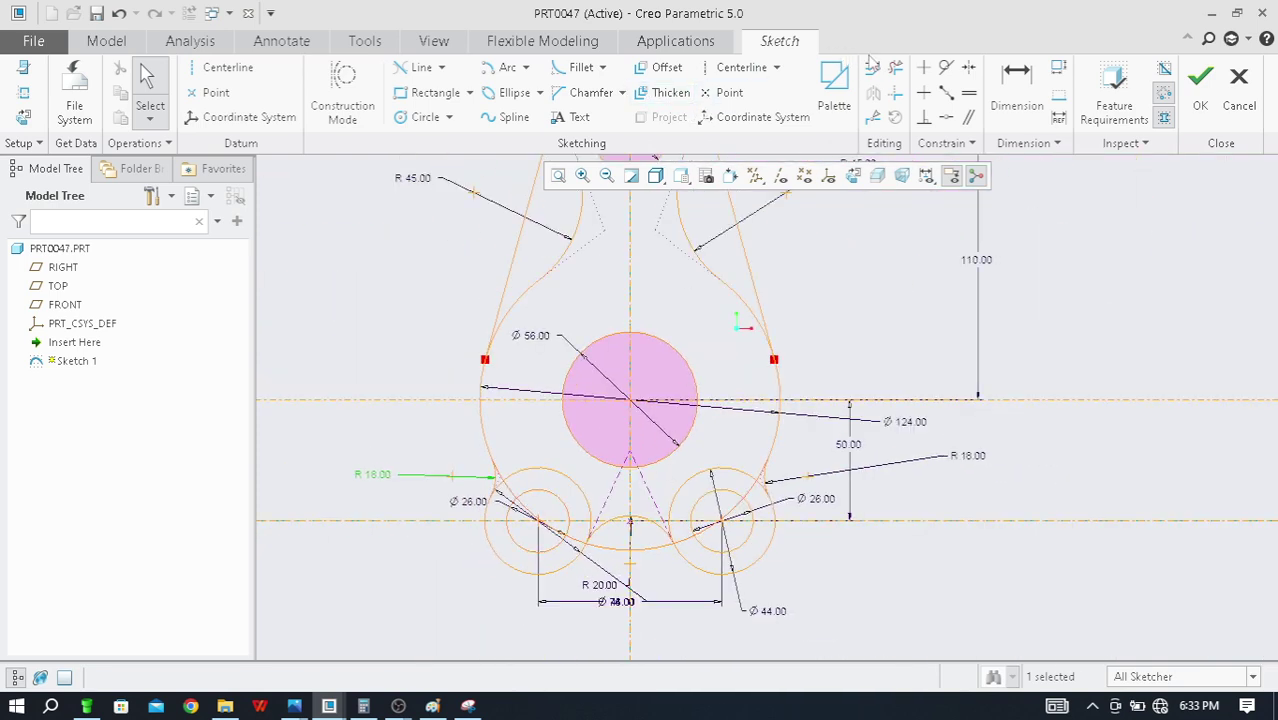
Check the reference drawing, then trim the big circle's leftover upper arcs near the fillet
left_click(896, 69)
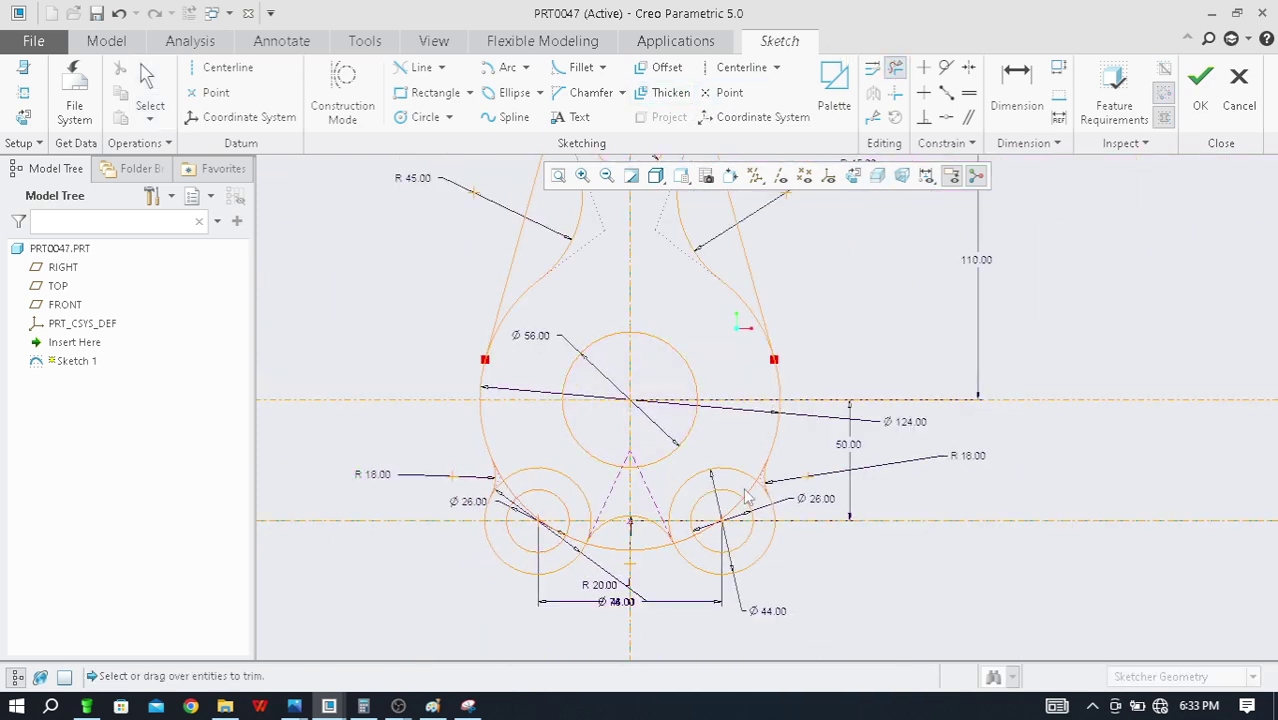
scroll(748, 497, "up", 3)
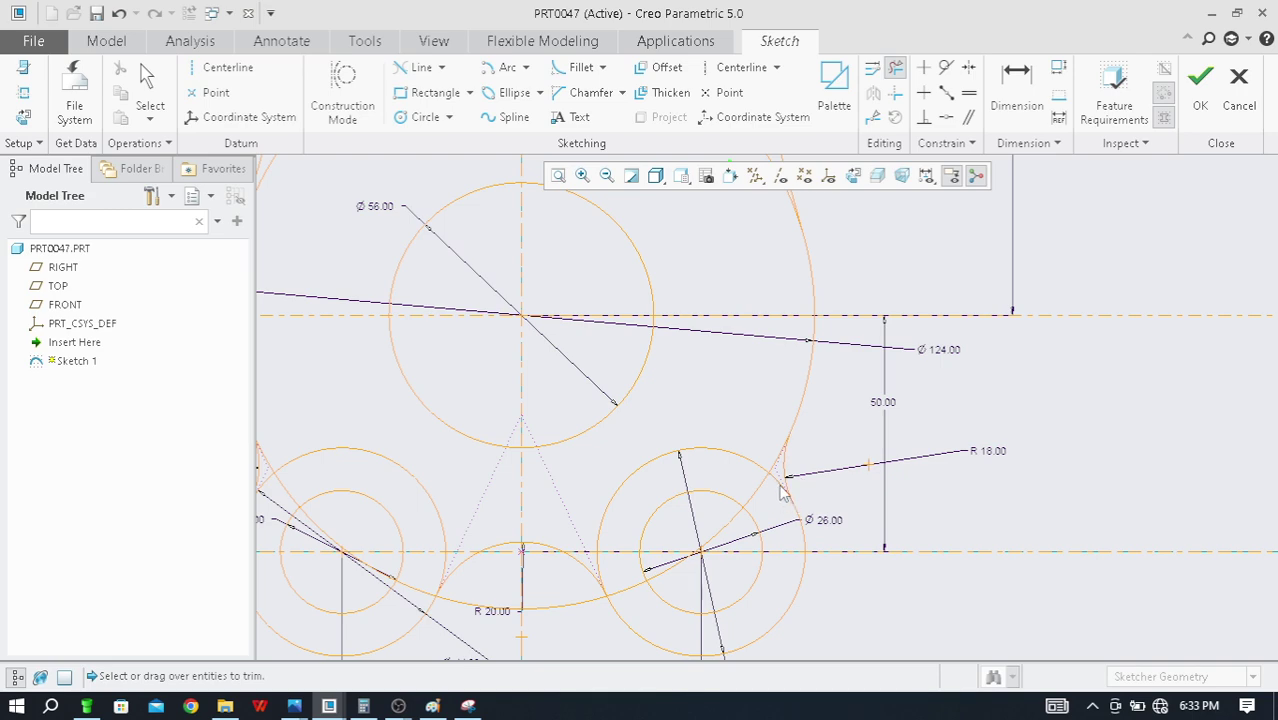
scroll(786, 496, "up", 3)
key("alt+Tab")
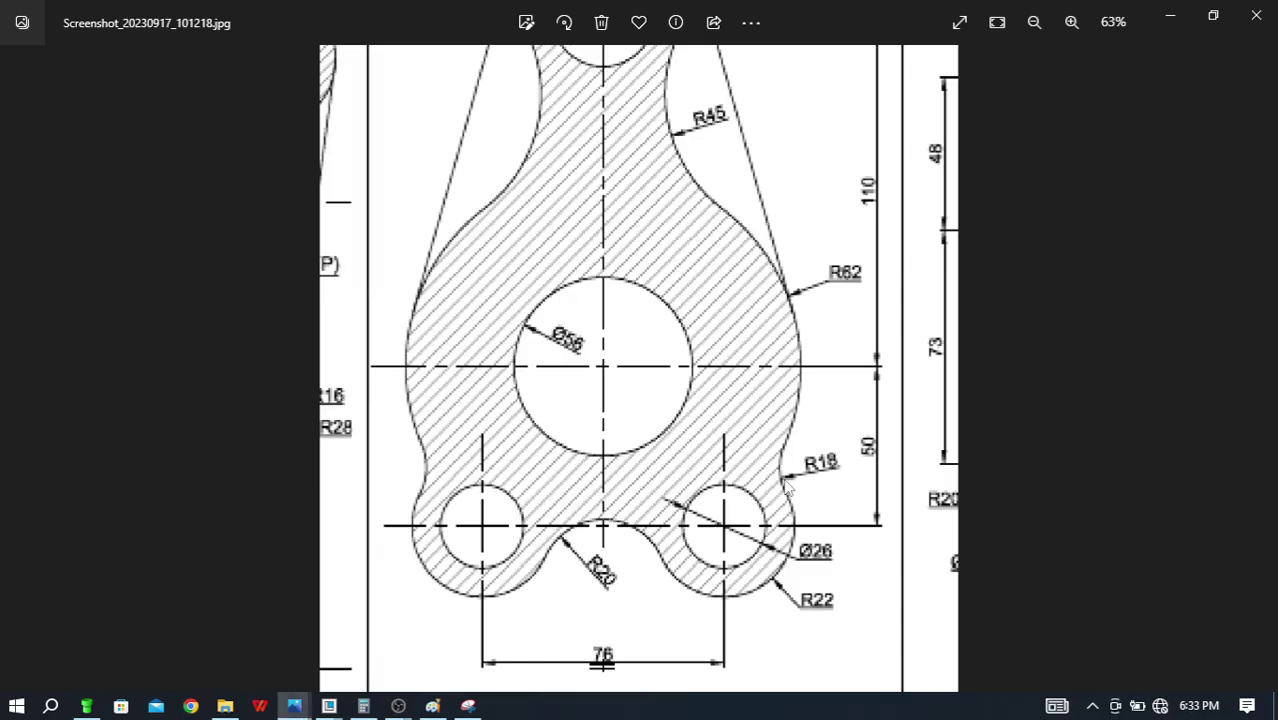
key("alt+Tab")
left_click_drag(760, 421, 763, 505)
scroll(762, 420, "down", 1)
mouse_move(742, 420)
left_mouse_down()
mouse_move(756, 486)
mouse_move(739, 463)
left_mouse_up()
scroll(736, 455, "down", 3)
scroll(688, 495, "up", 2)
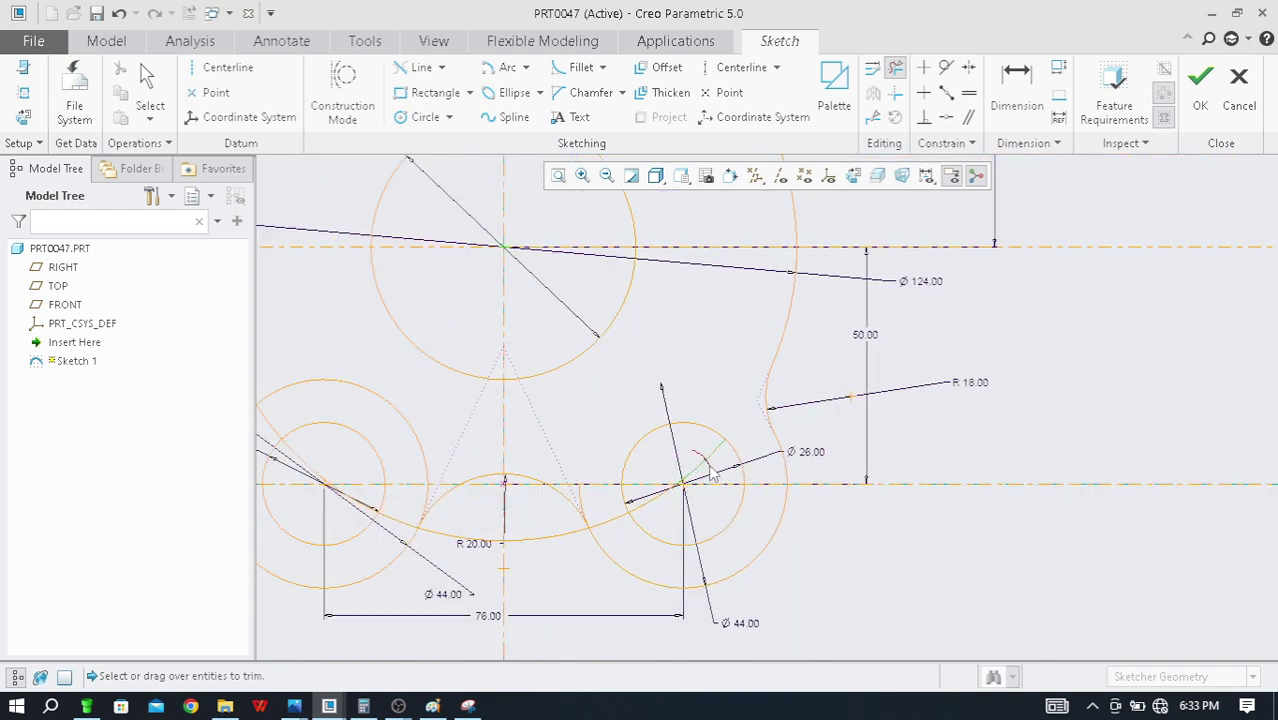
scroll(680, 495, "up", 2)
scroll(716, 452, "down", 2)
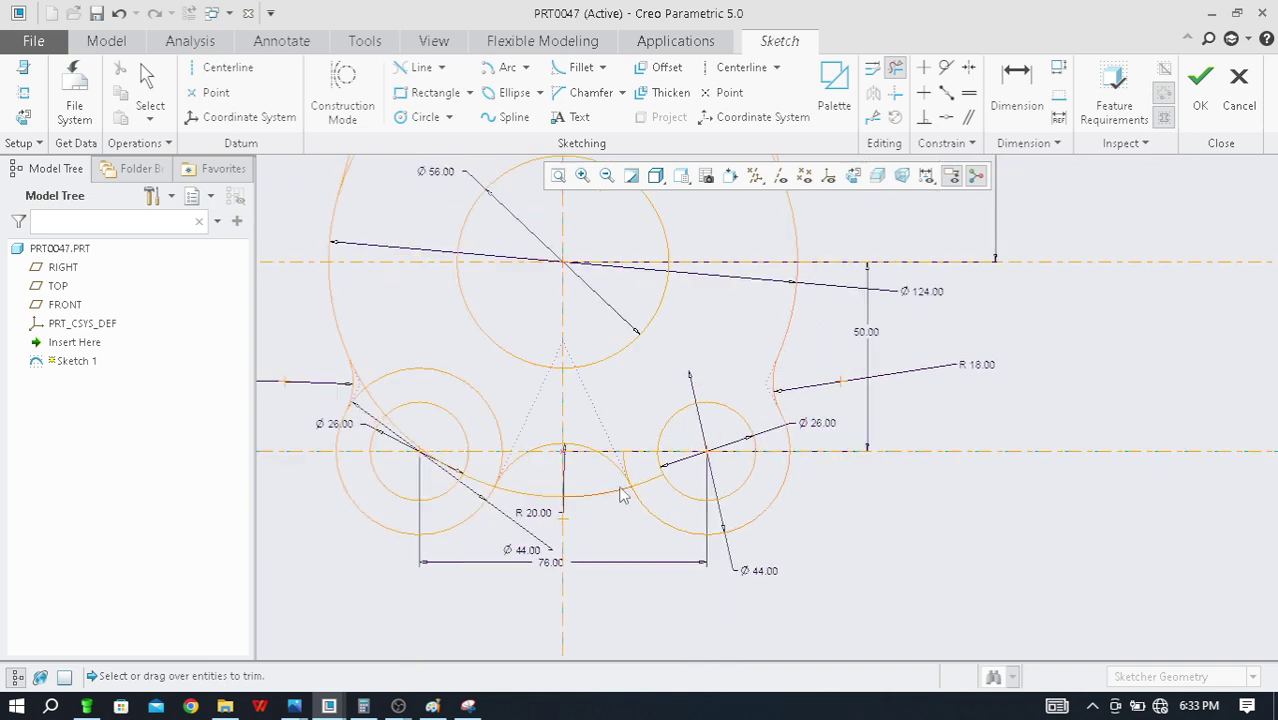
scroll(624, 494, "up", 2)
scroll(655, 445, "down", 2)
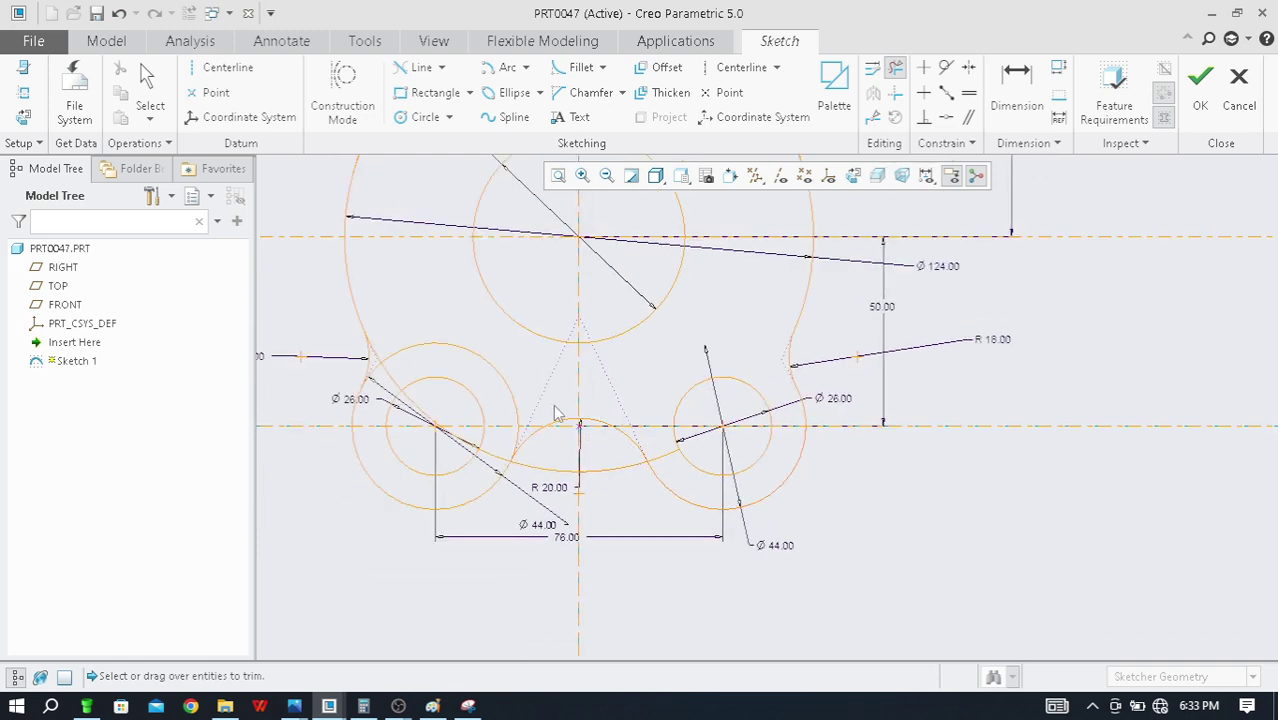
scroll(519, 452, "up", 3)
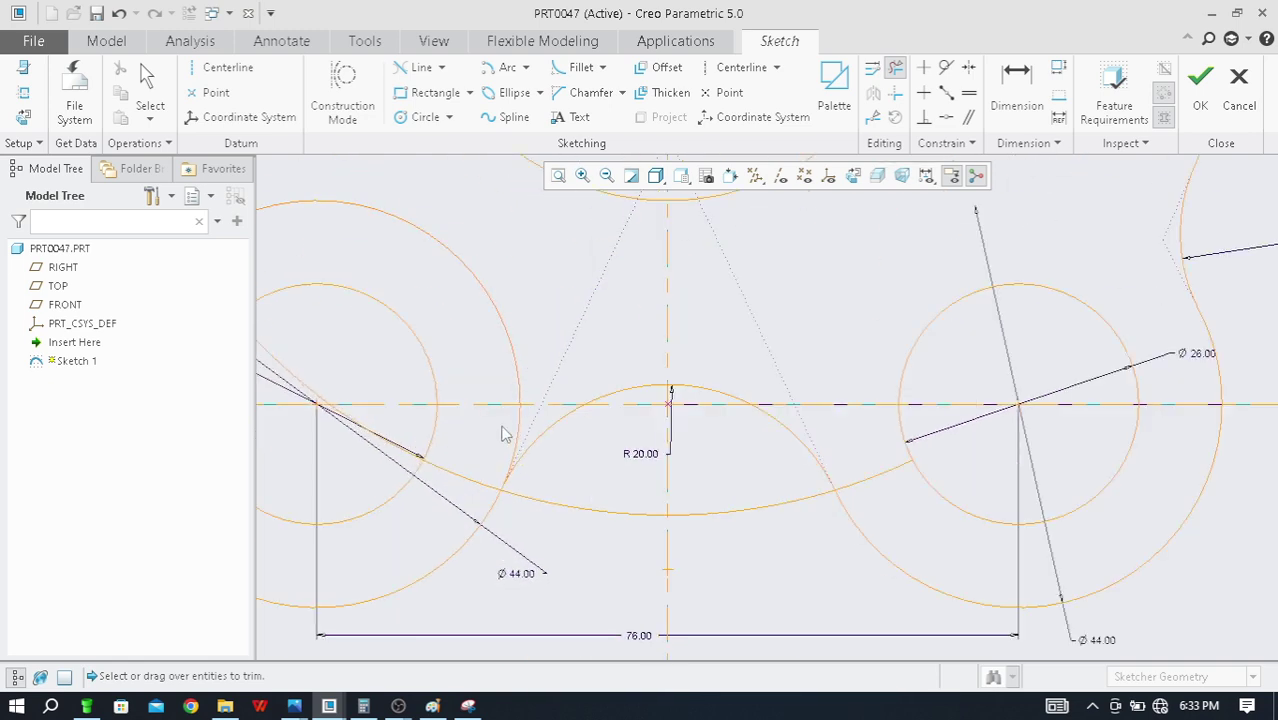
Delete the arc below the centerline and the lower arcs between the Ø44 circles, leaving R 20
left_click_drag(522, 430, 524, 427)
scroll(600, 415, "down", 2)
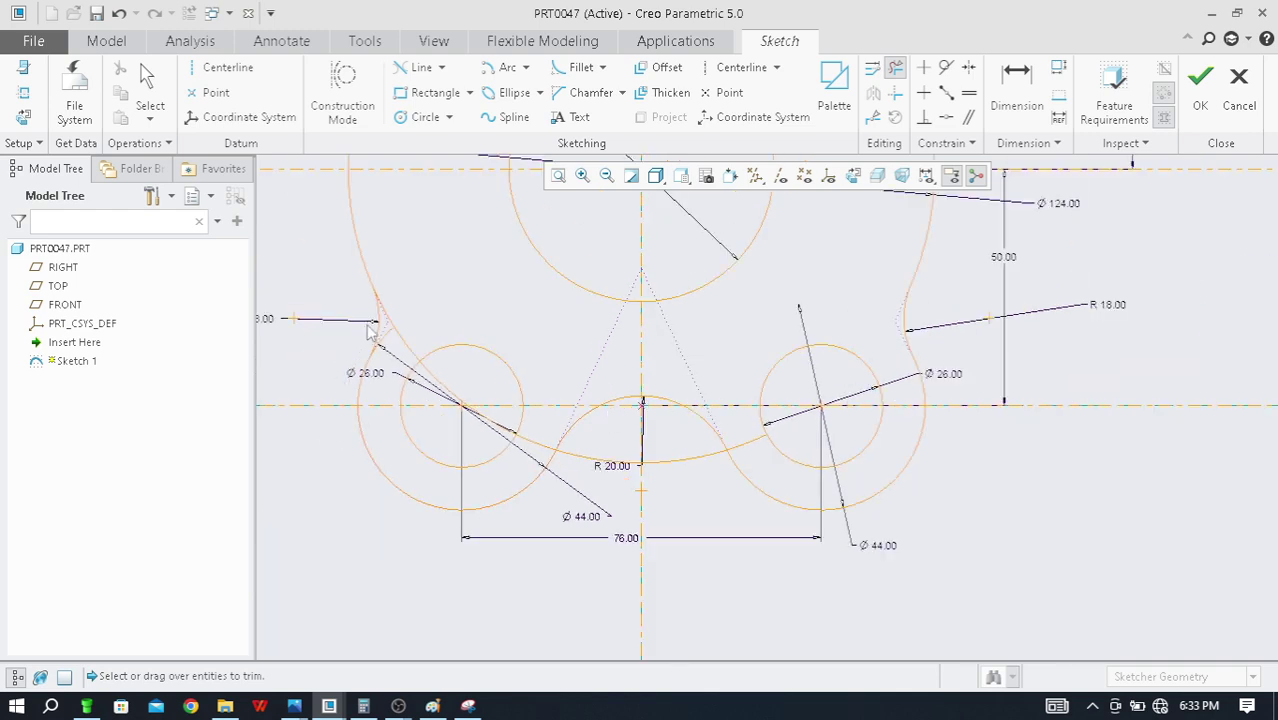
scroll(369, 325, "up", 2)
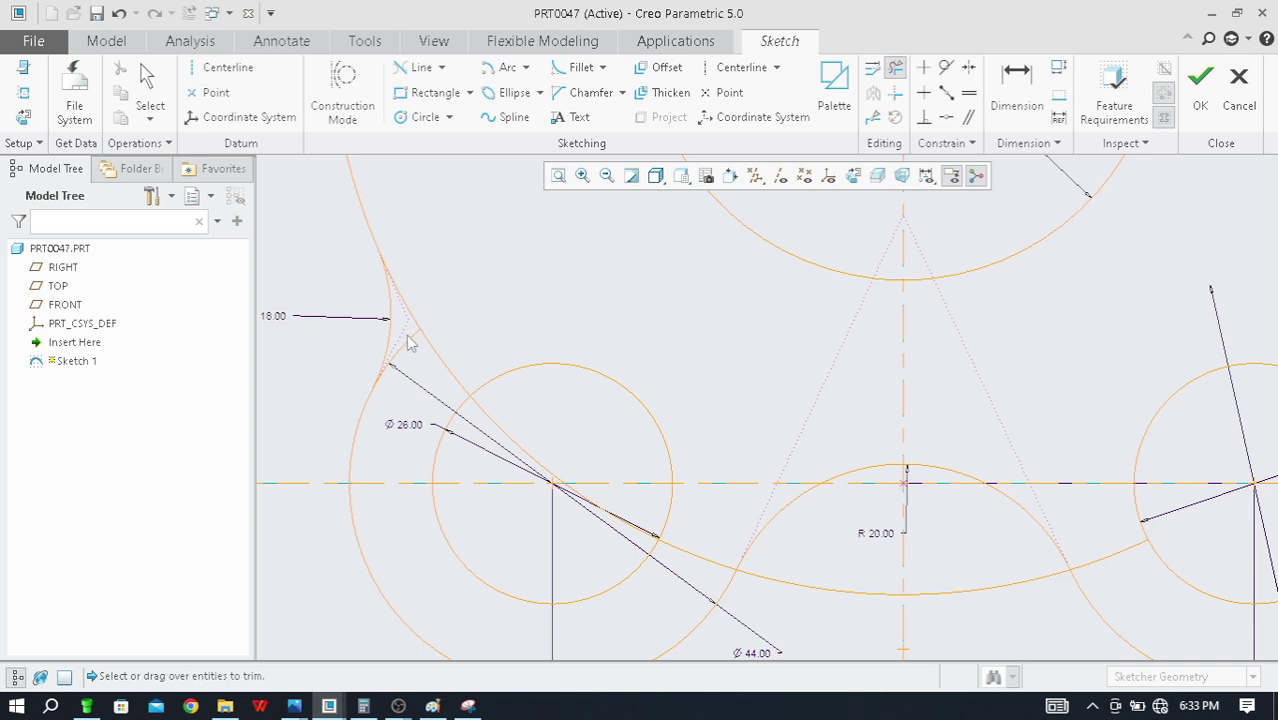
scroll(408, 343, "up", 1)
scroll(420, 311, "down", 2)
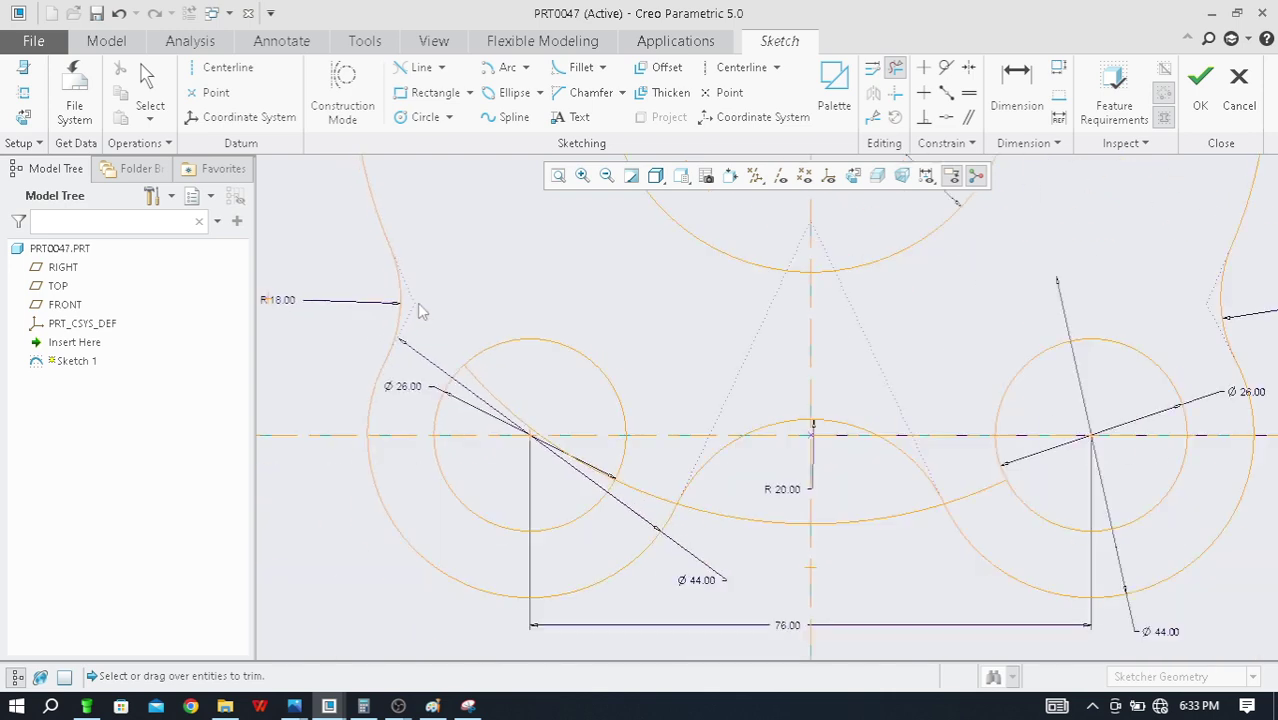
scroll(422, 310, "down", 1)
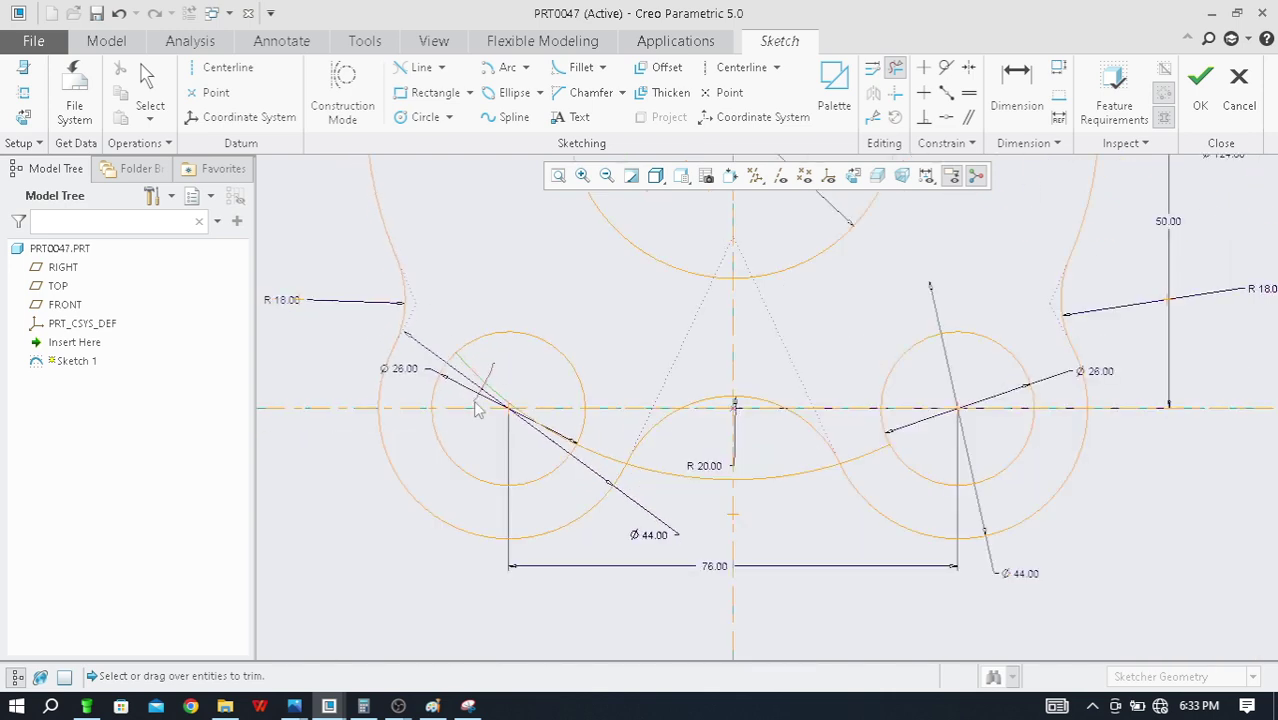
scroll(570, 447, "up", 3)
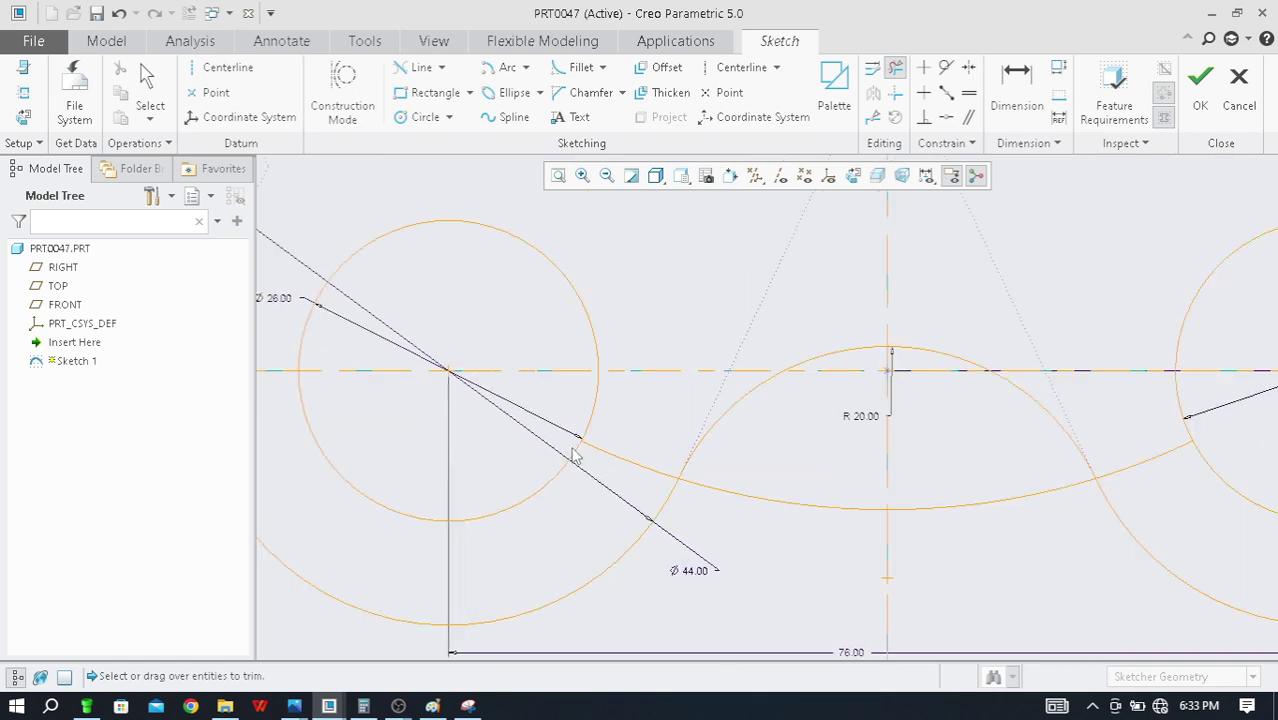
scroll(571, 448, "down", 3)
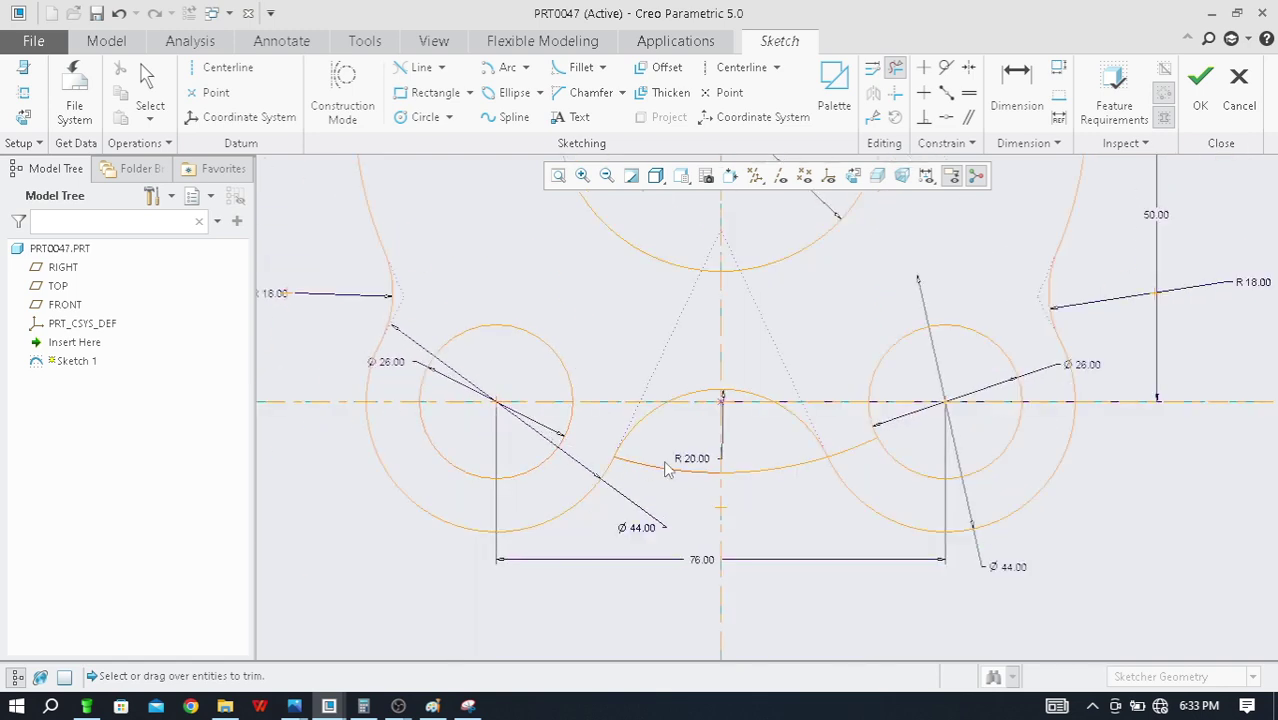
mouse_move(672, 487)
left_mouse_down()
mouse_move(775, 446)
mouse_move(779, 477)
mouse_move(858, 464)
mouse_move(860, 438)
mouse_move(876, 474)
left_mouse_up()
scroll(860, 480, "down", 2)
scroll(614, 397, "up", 4)
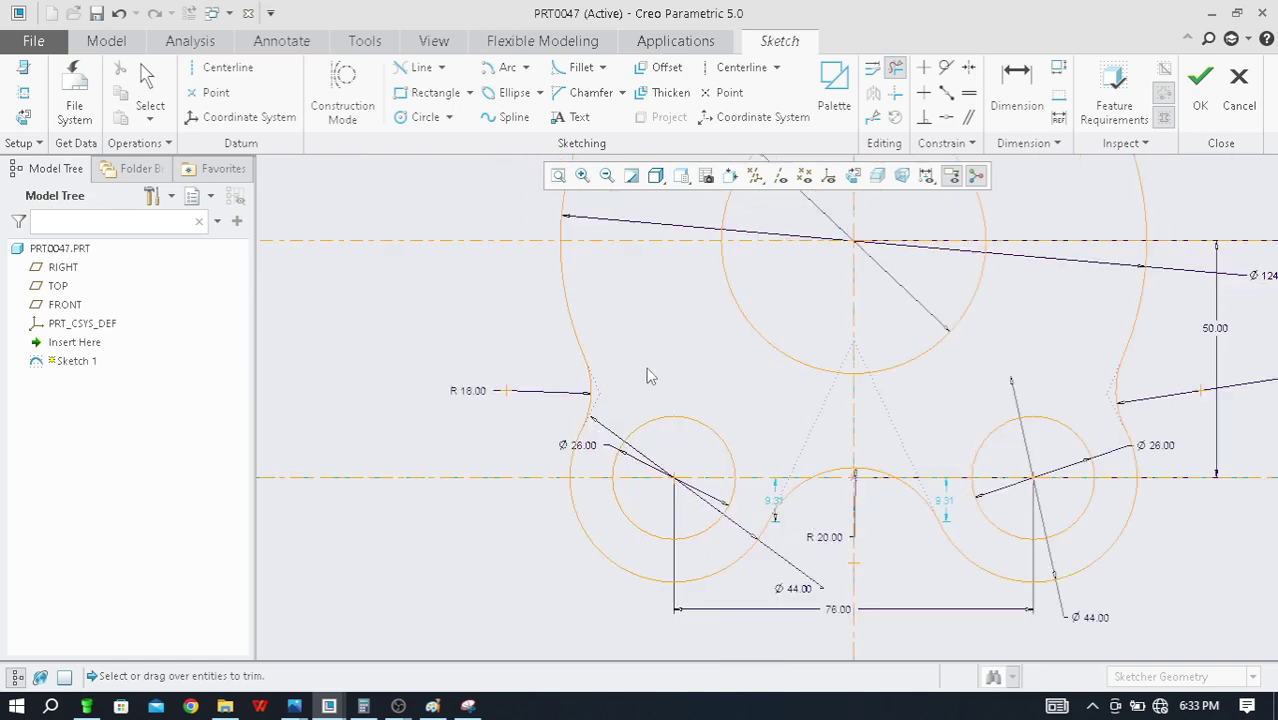
scroll(475, 443, "down", 3)
scroll(680, 474, "down", 1)
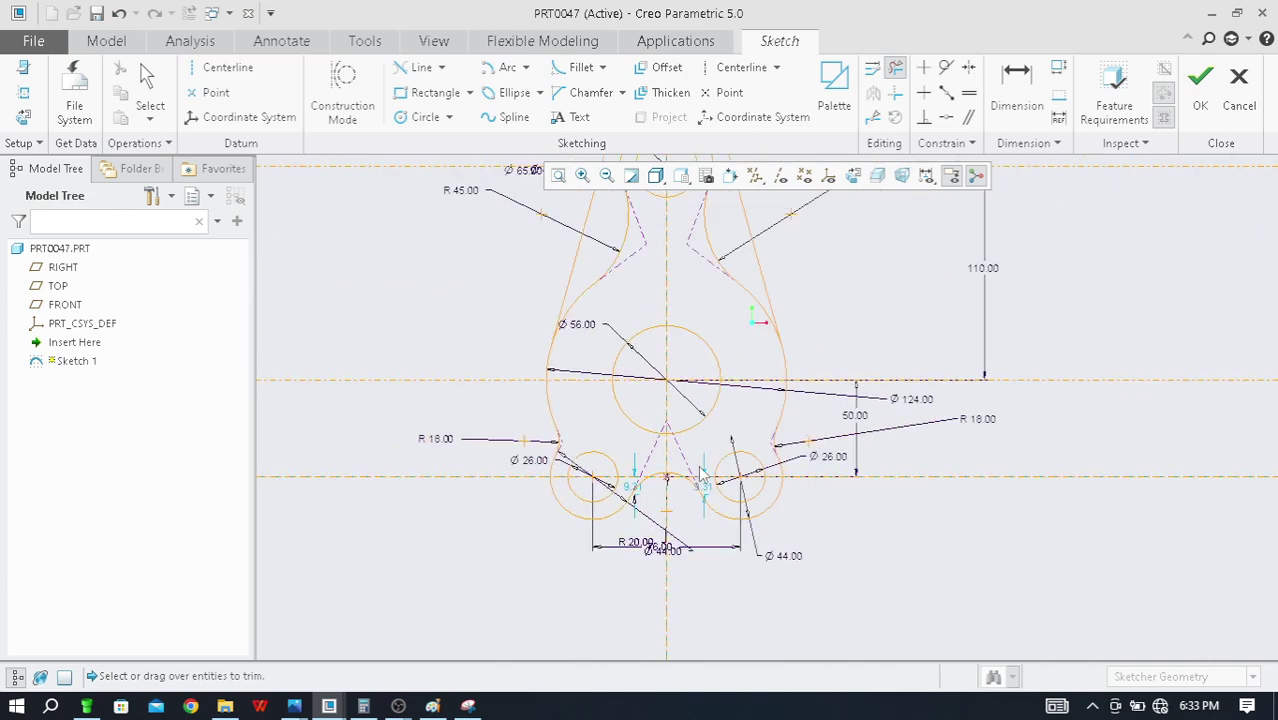
scroll(708, 446, "down", 3)
scroll(742, 430, "up", 2)
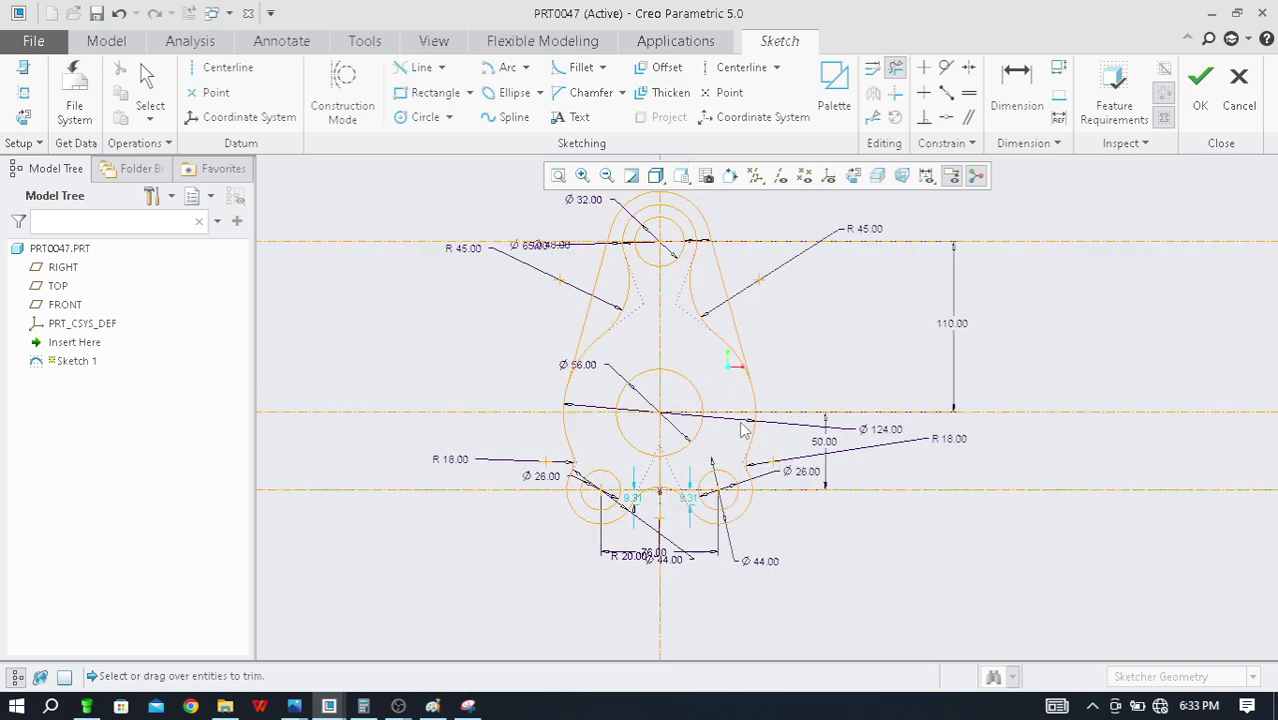
Compare the sketch with the reference drawing again and orbit it to view at an angle
key("alt+Tab")
scroll(736, 434, "down", 1)
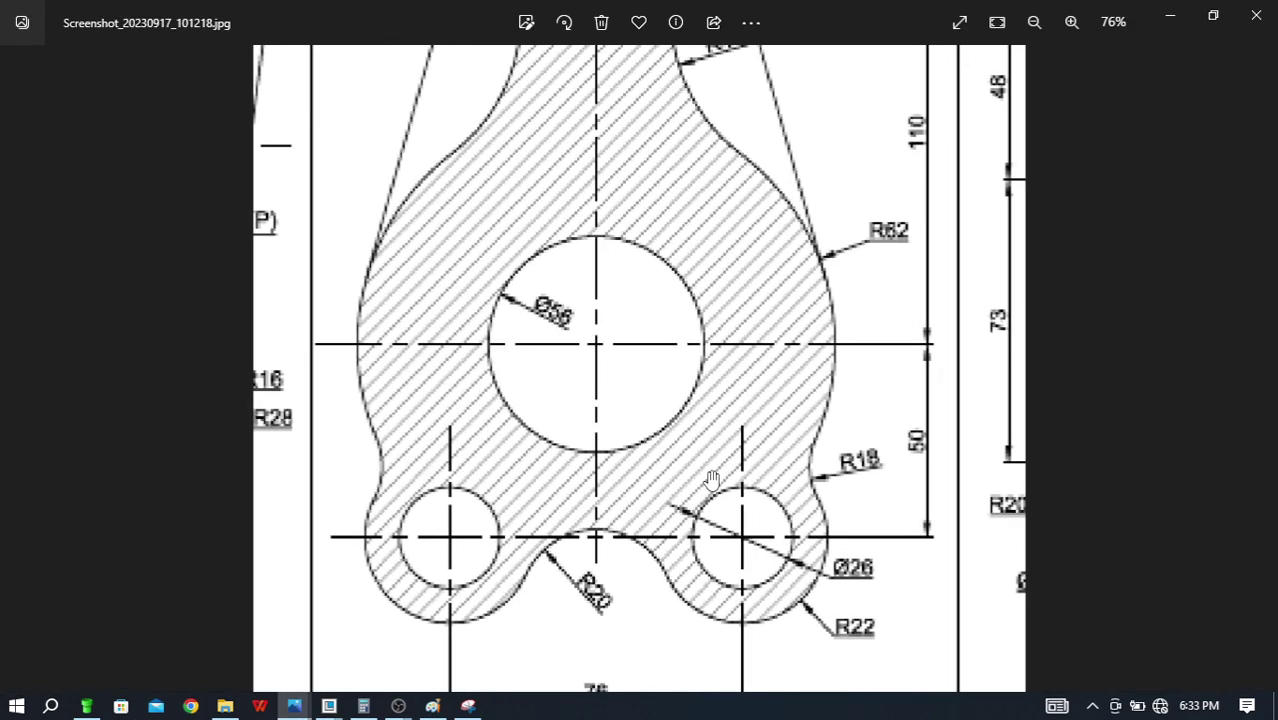
scroll(713, 479, "down", 2)
key("alt+Tab")
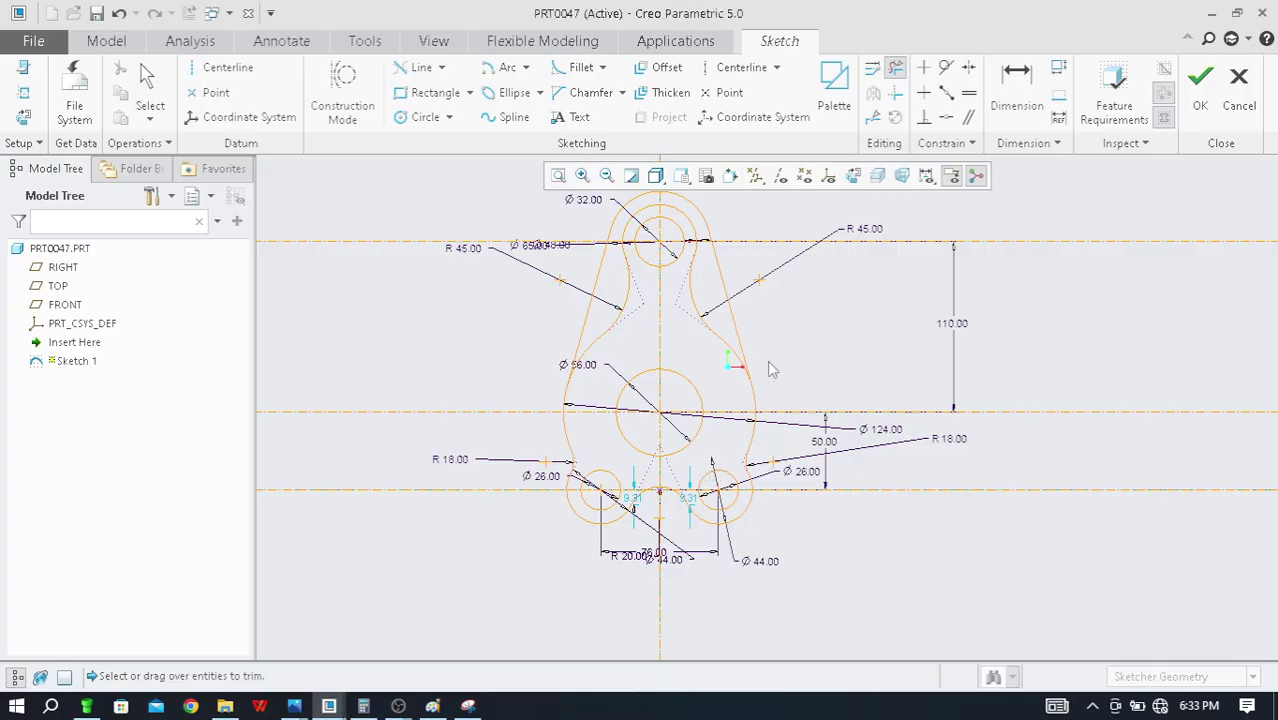
mouse_move(770, 370)
middle_mouse_down()
mouse_move(745, 360)
mouse_move(800, 326)
middle_mouse_up()
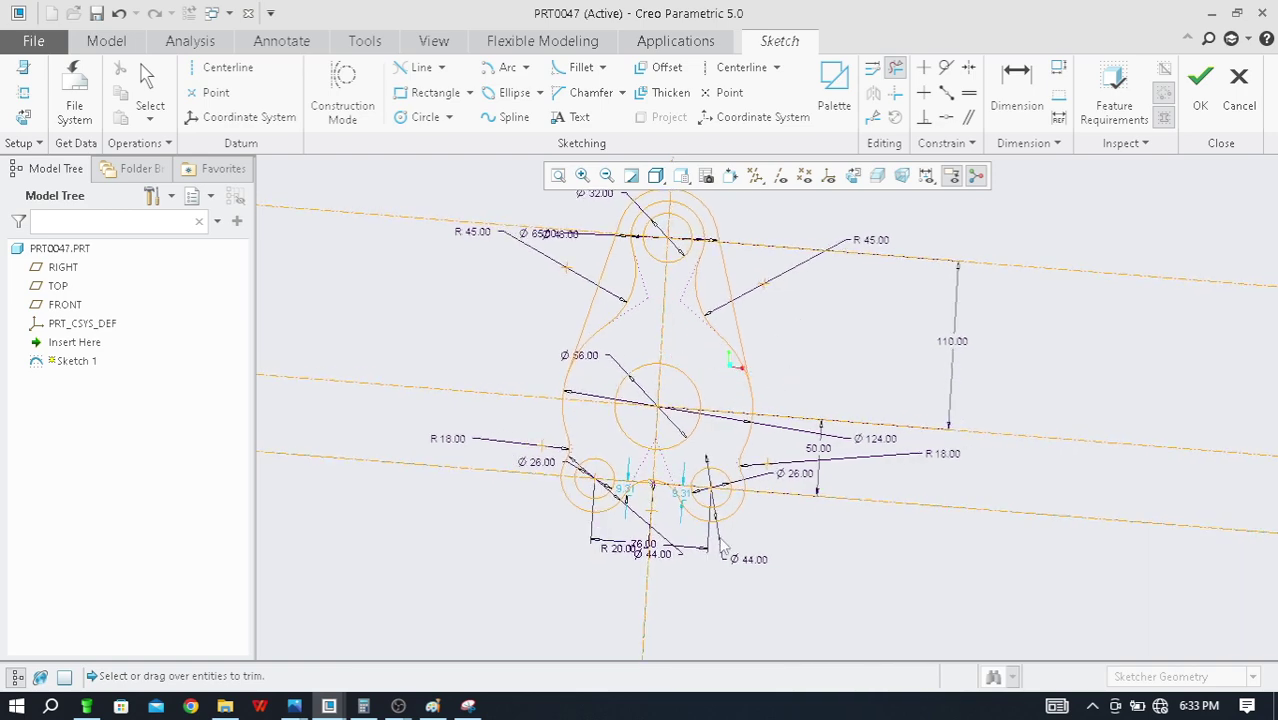
scroll(702, 516, "up", 3)
scroll(708, 525, "down", 3)
middle_click_drag(708, 525, 715, 532)
mouse_move(513, 556)
middle_mouse_down()
mouse_move(528, 595)
mouse_move(550, 537)
middle_mouse_up()
mouse_move(492, 413)
middle_mouse_down()
mouse_move(827, 508)
mouse_move(790, 508)
mouse_move(800, 500)
middle_mouse_up()
Accept Sketch 1, then reopen it with Edit Definition from the Model Tree
left_click(1200, 92)
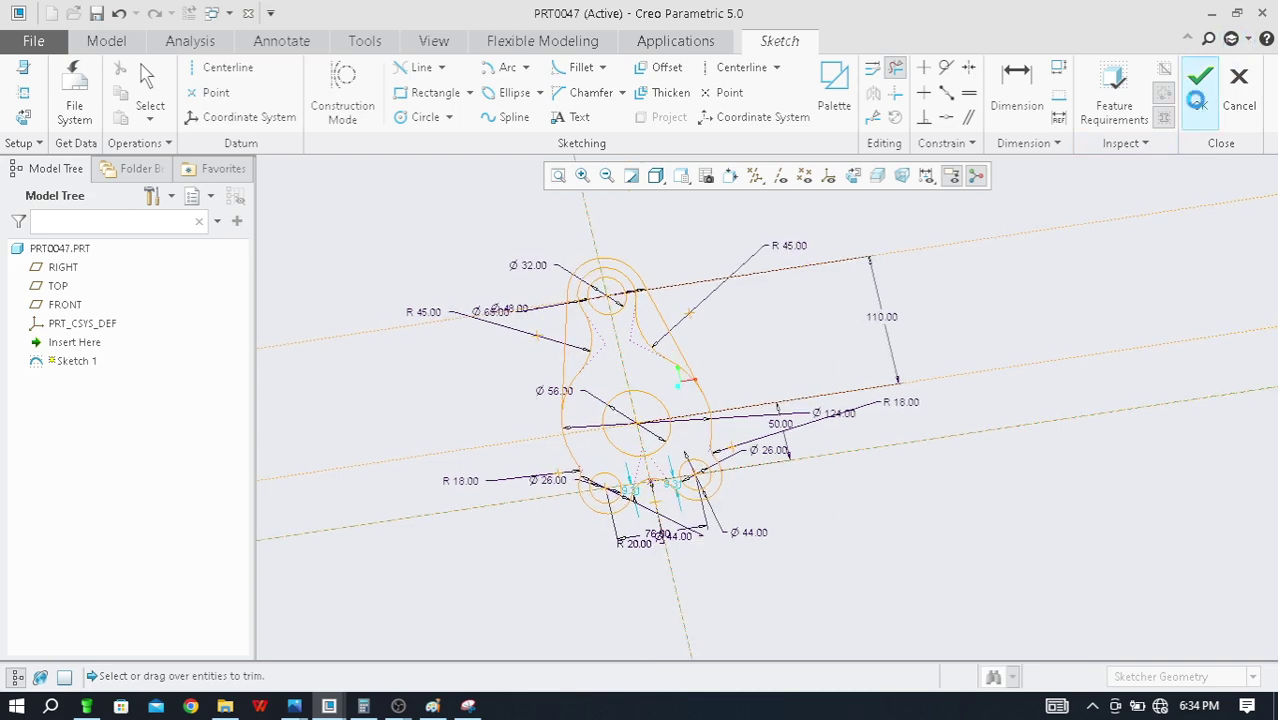
mouse_move(582, 474)
middle_mouse_down()
mouse_move(648, 431)
mouse_move(616, 428)
mouse_move(547, 469)
mouse_move(603, 385)
middle_mouse_up()
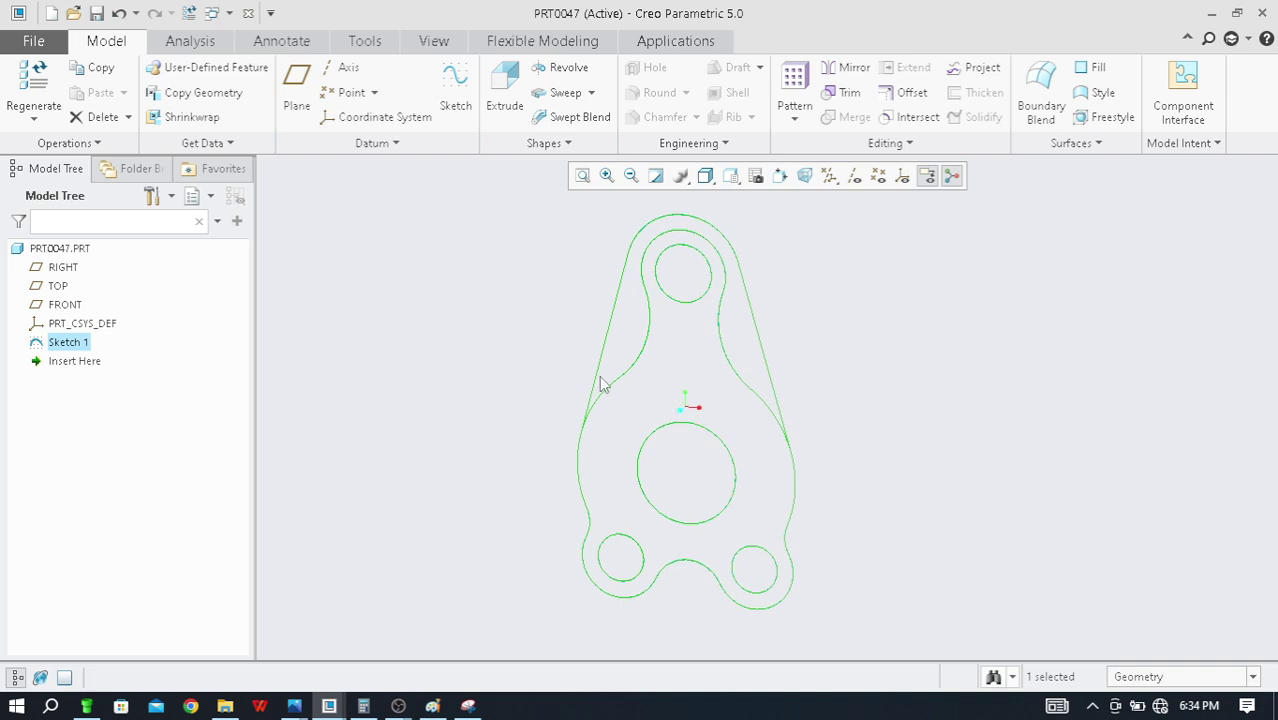
right_click(71, 348)
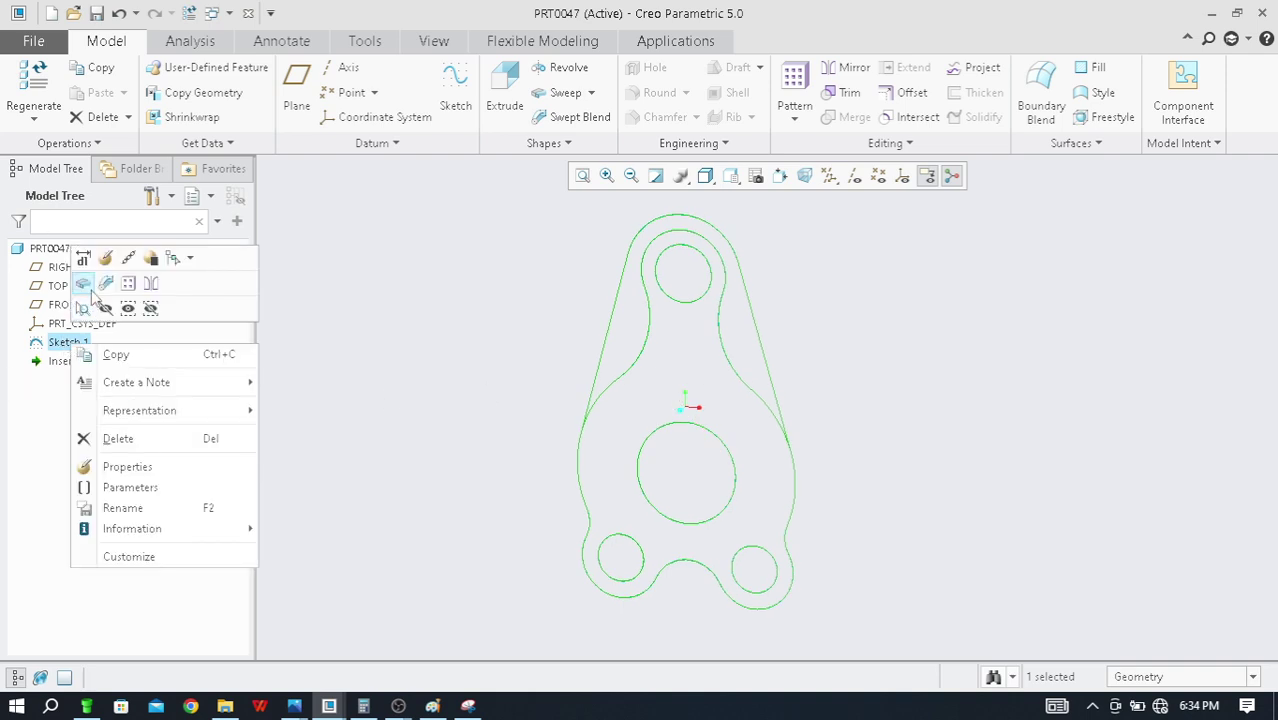
left_click(107, 259)
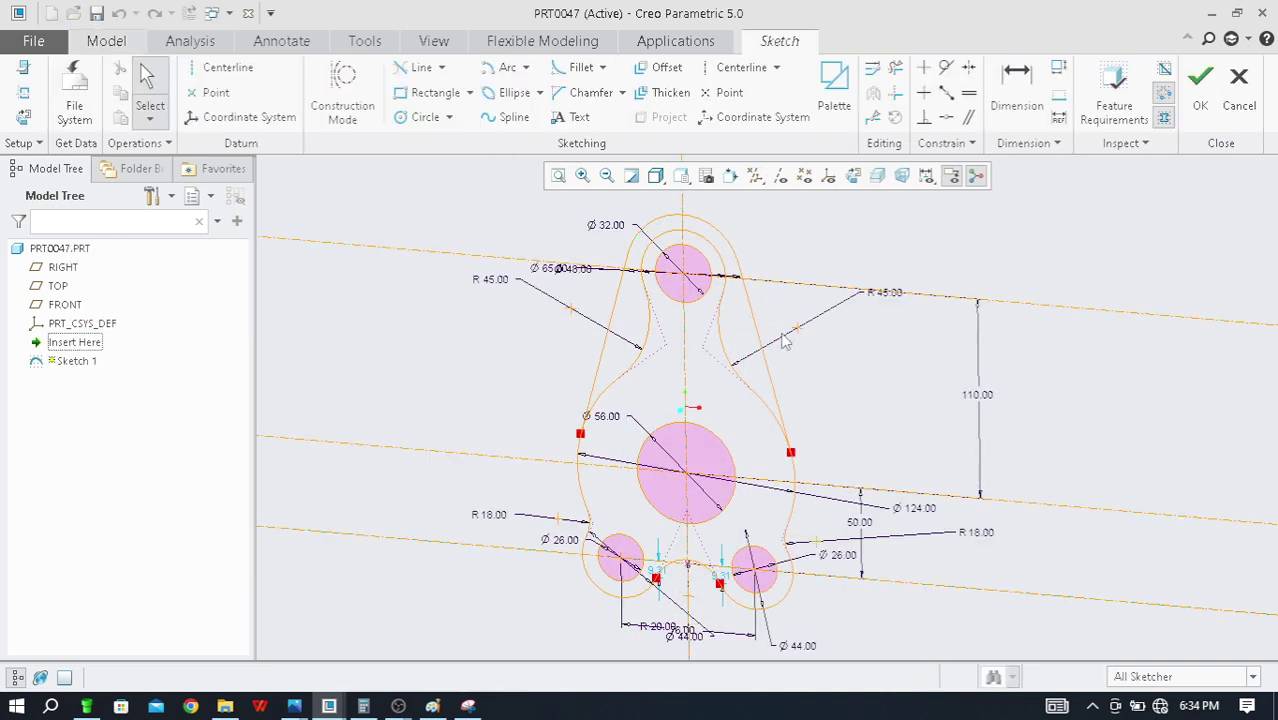
Zoom in to inspect the red open endpoints, then reorient the sketch to the flat Sketch View
scroll(727, 413, "up", 2)
scroll(715, 405, "down", 2)
scroll(700, 398, "up", 2)
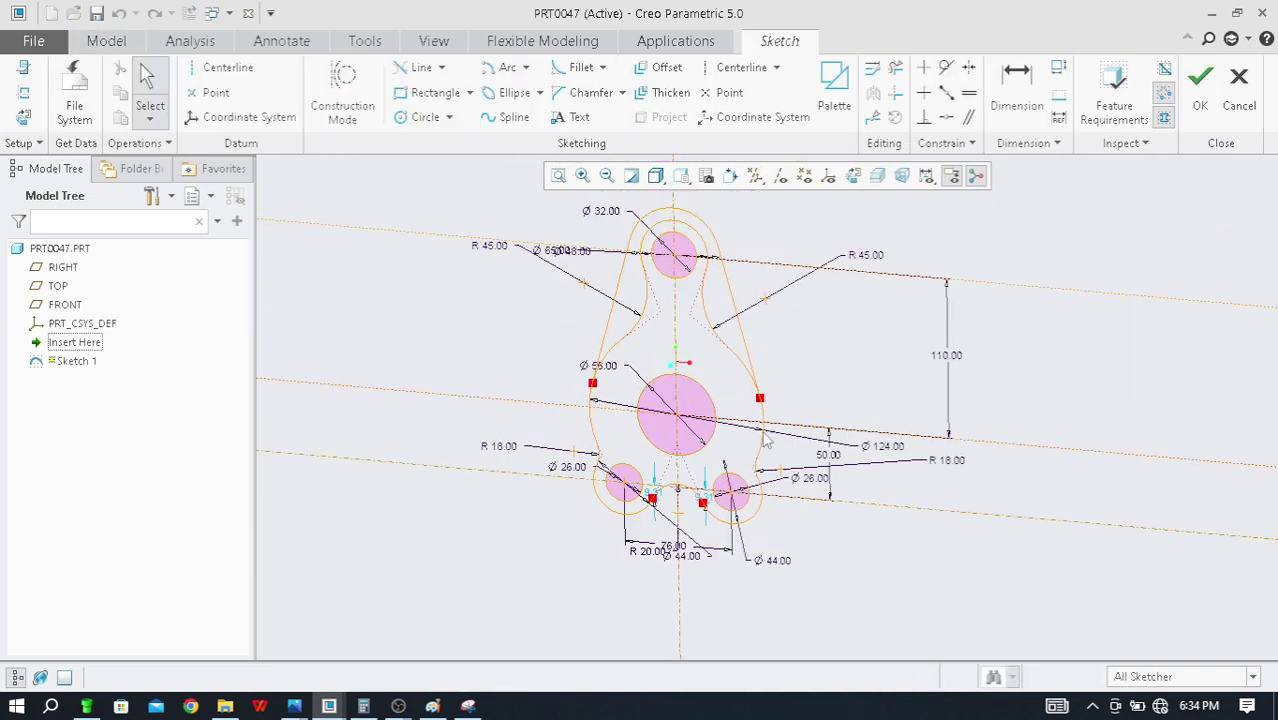
scroll(718, 512, "down", 3)
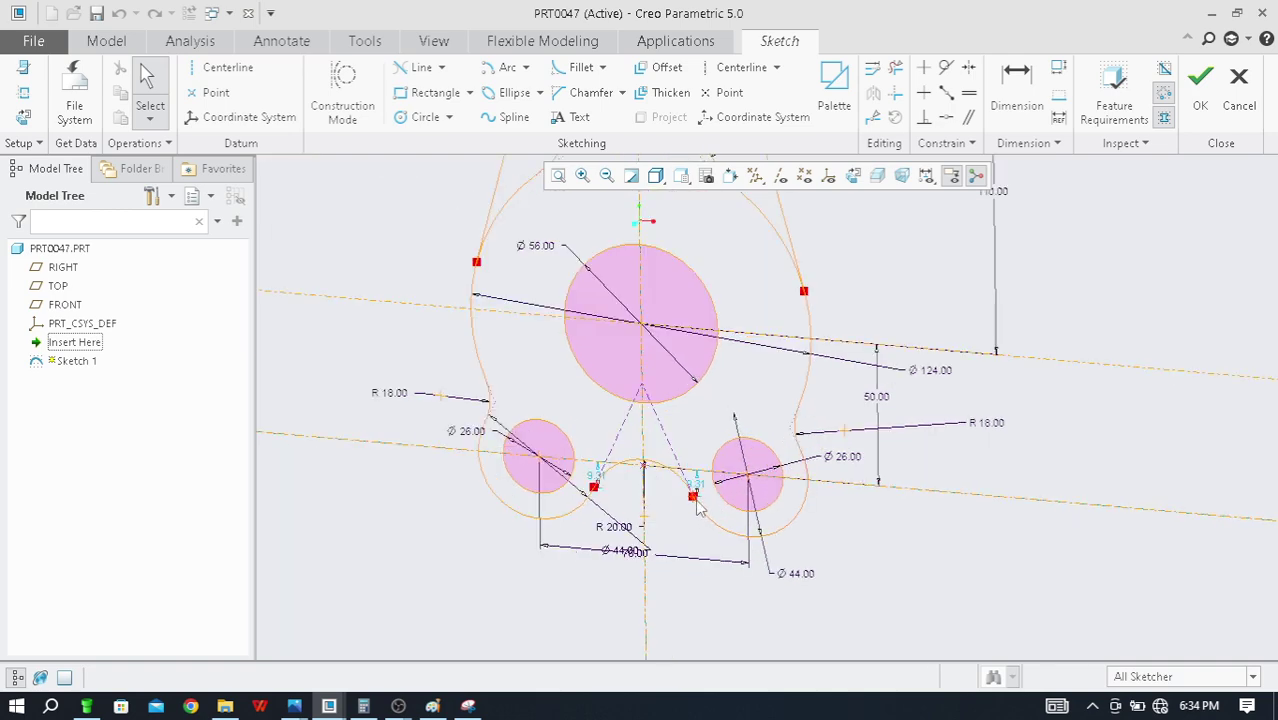
scroll(823, 331, "down", 10)
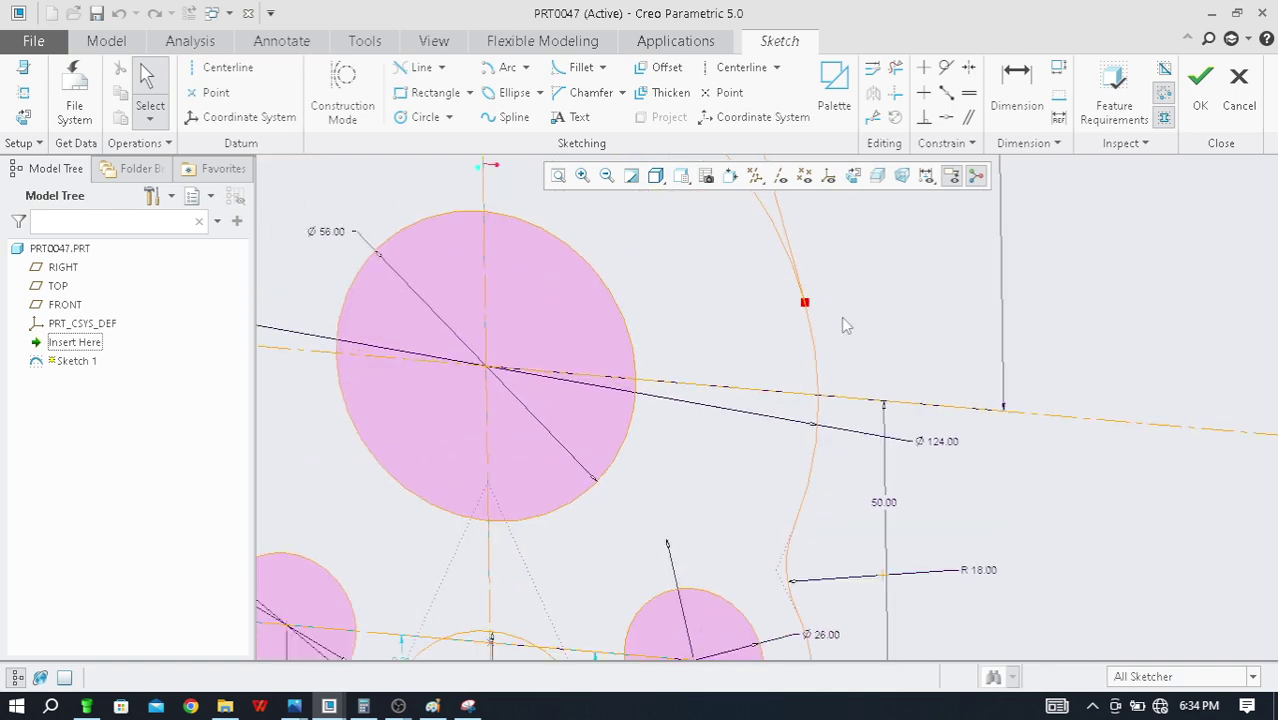
scroll(812, 334, "down", 4)
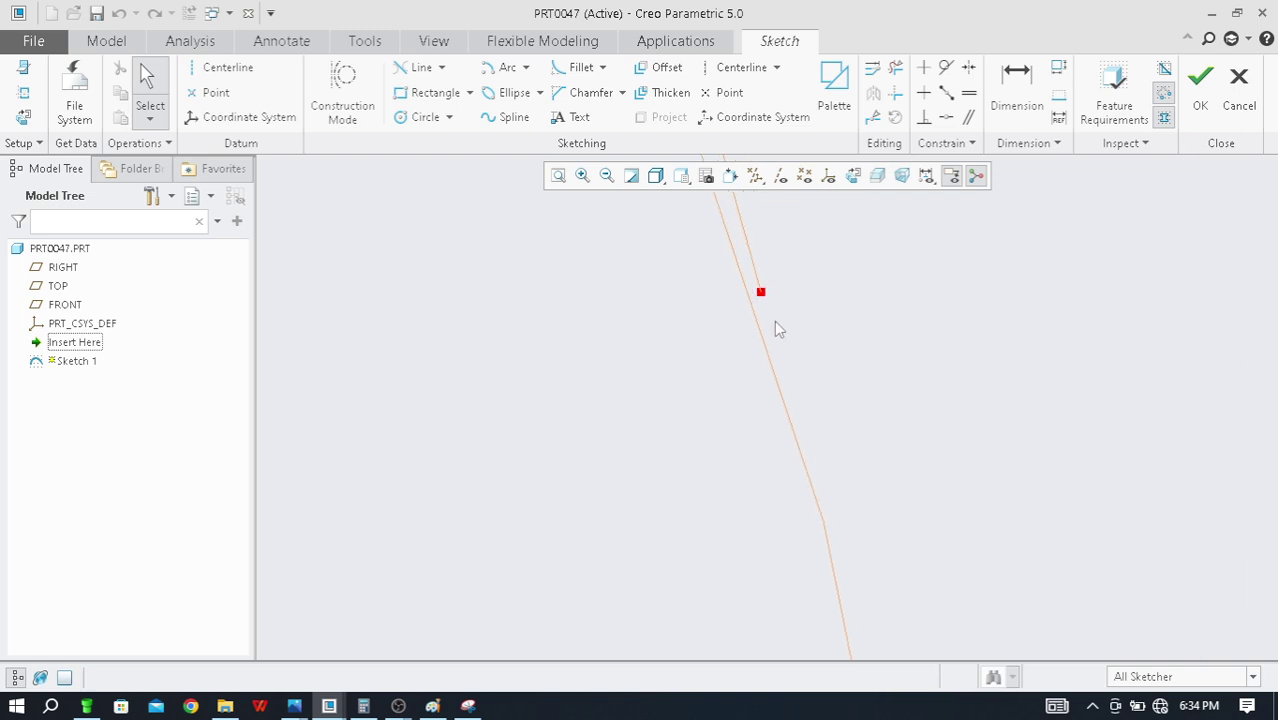
scroll(738, 312, "down", 2)
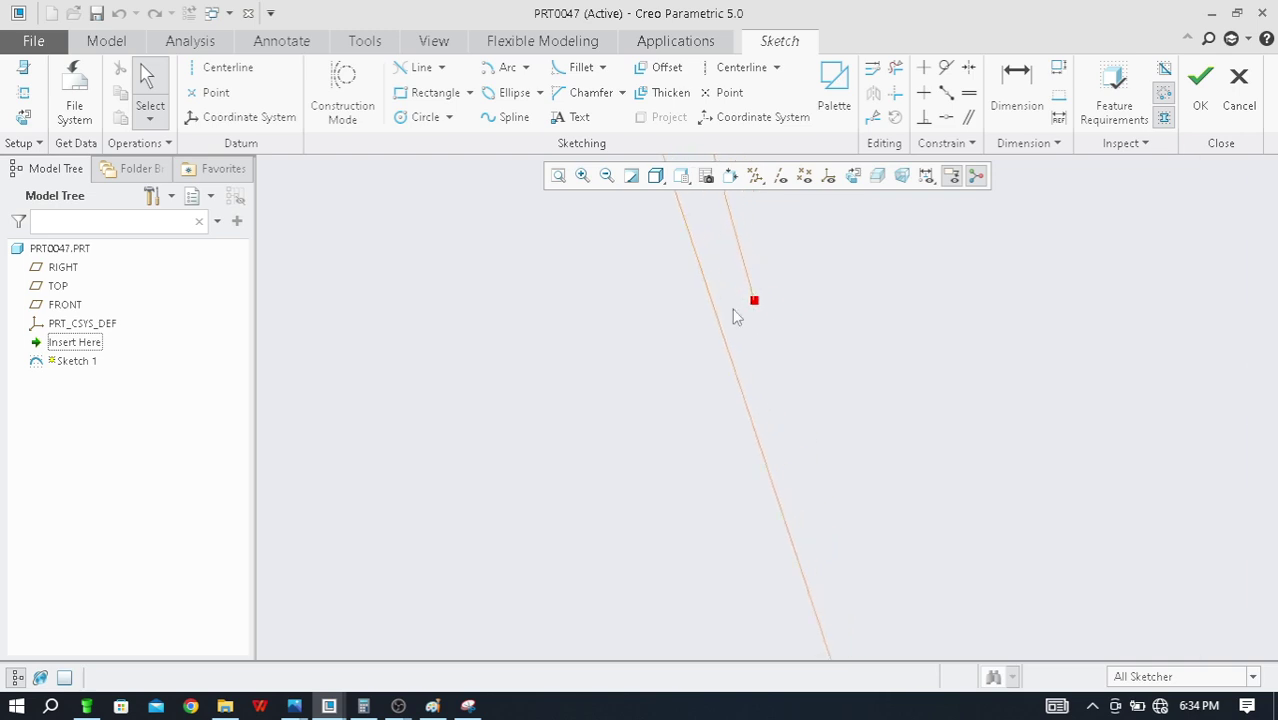
scroll(770, 418, "up", 8)
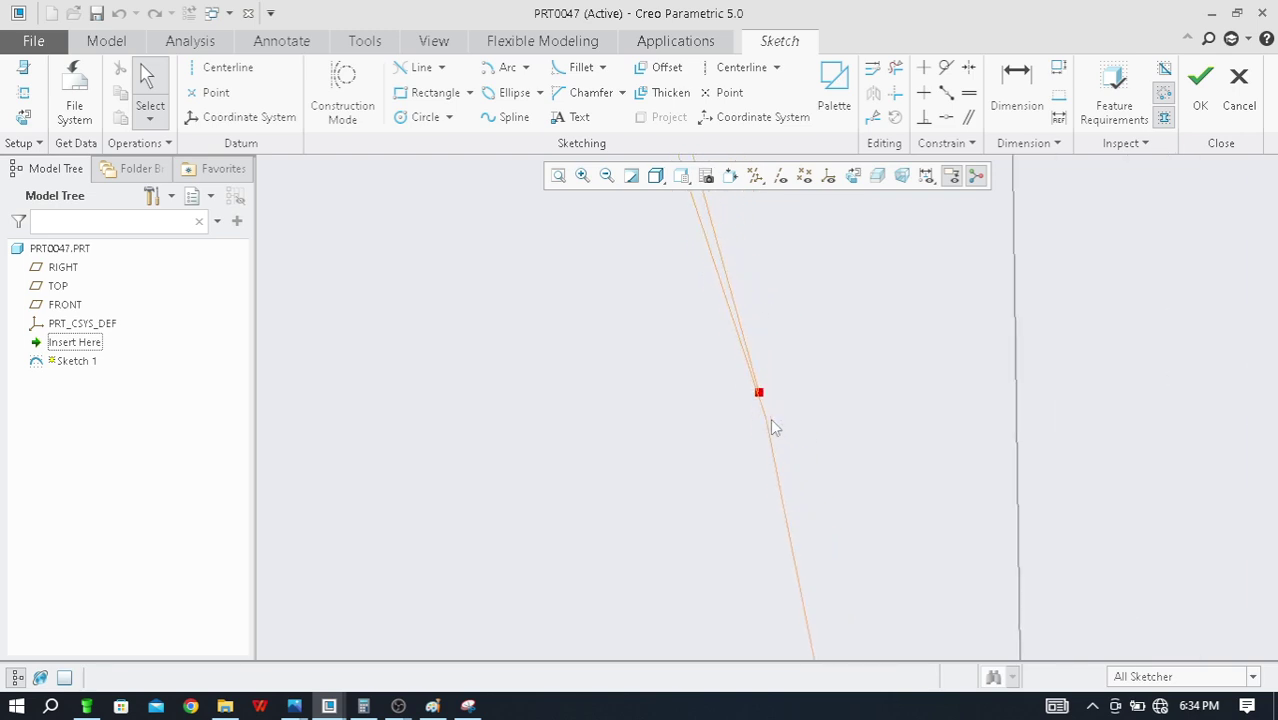
scroll(771, 436, "up", 5)
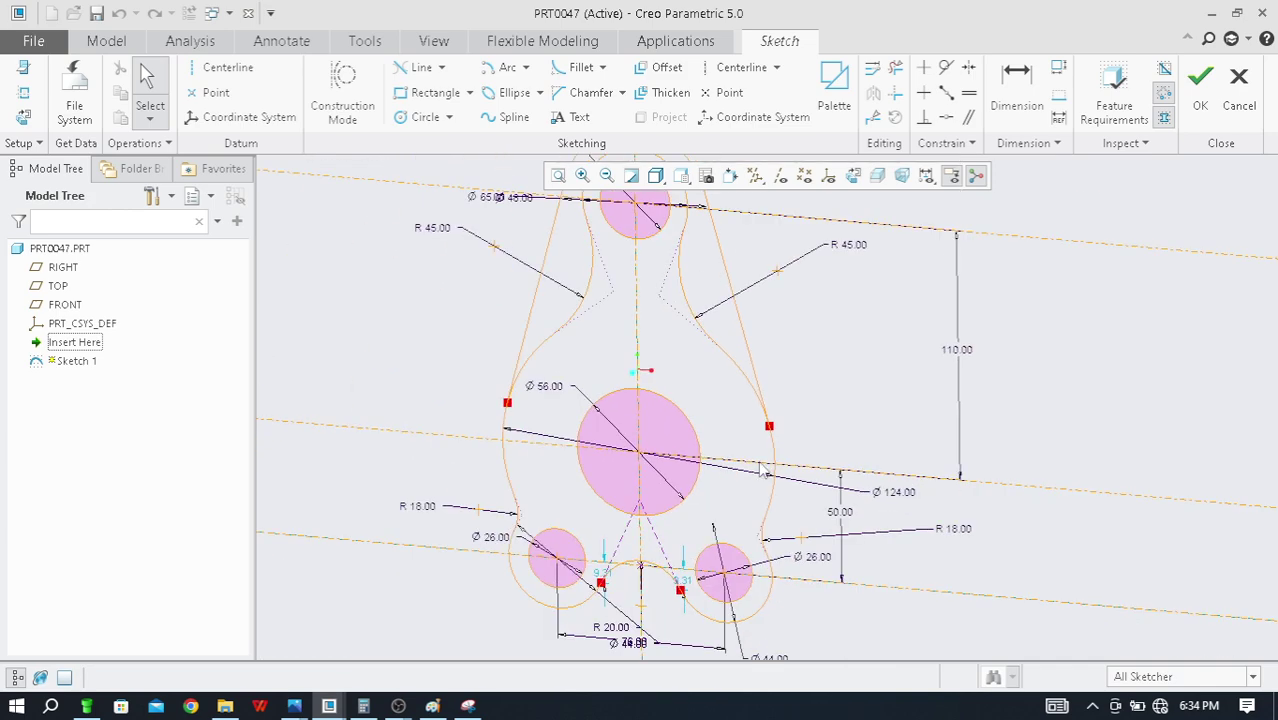
scroll(784, 414, "up", 3)
scroll(739, 403, "down", 4)
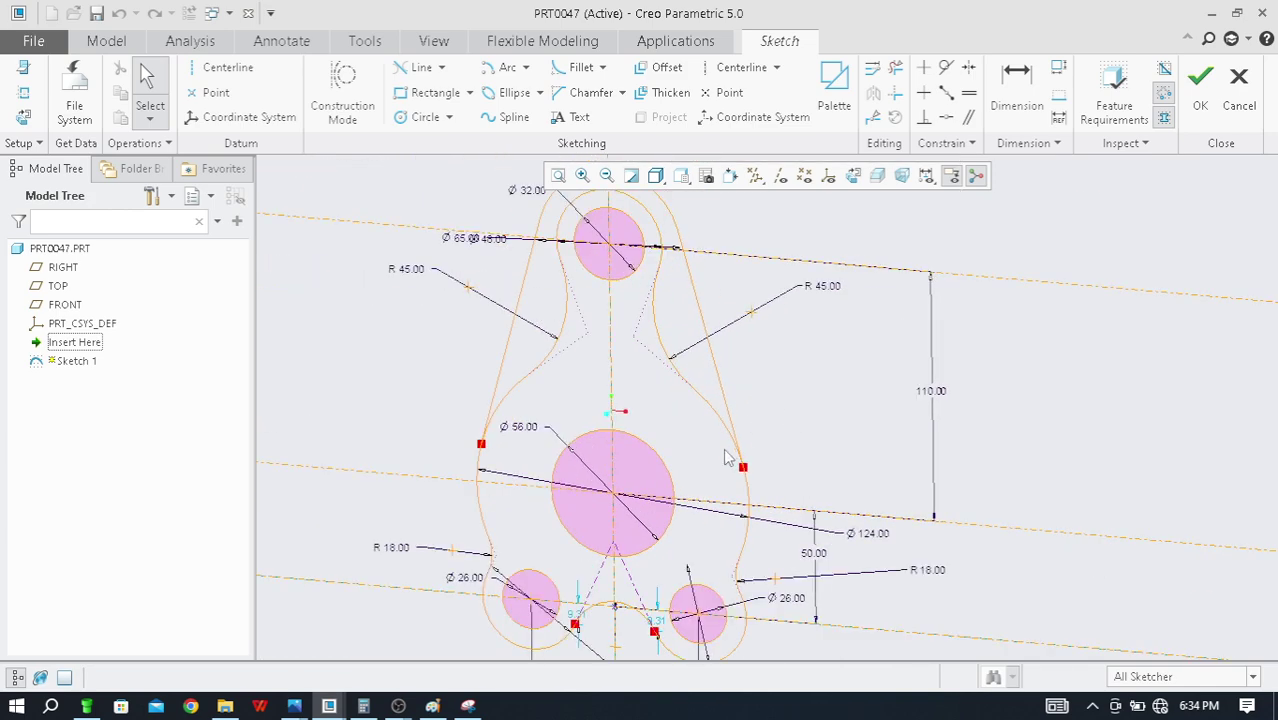
scroll(852, 407, "up", 1)
left_click(854, 177)
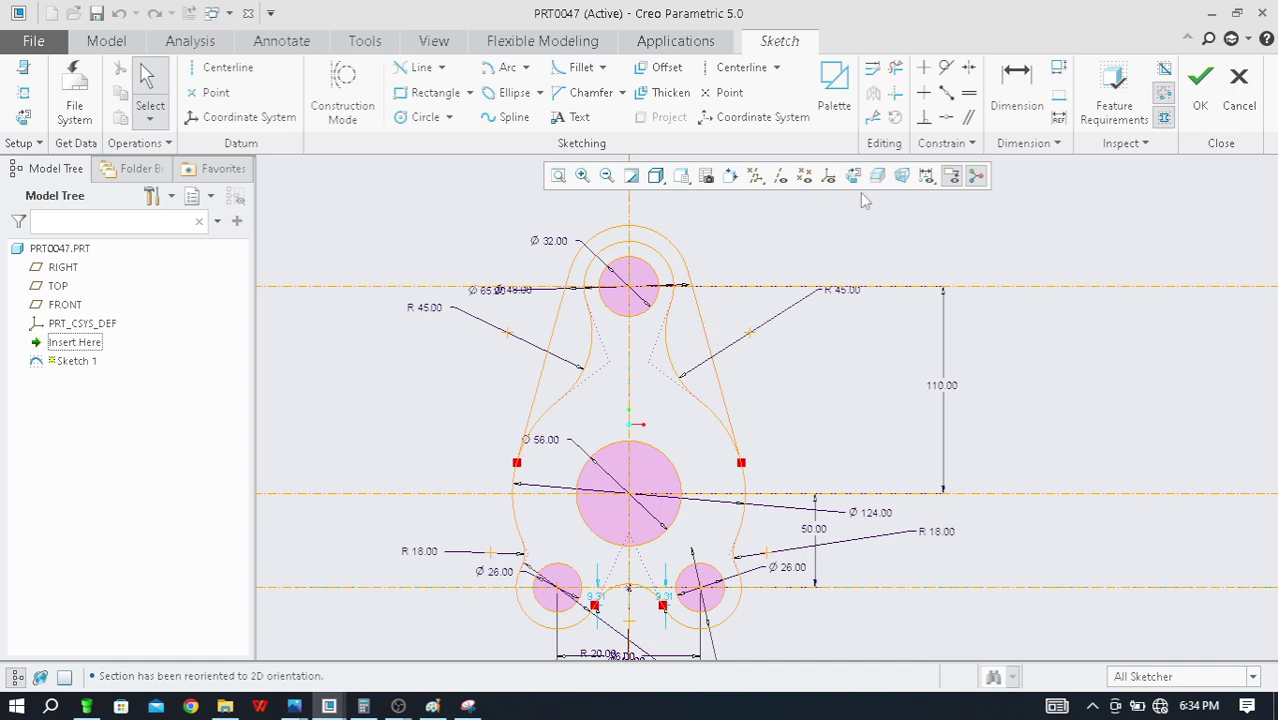
Trim away the existing right tangent line with Delete Segment
left_click(895, 68)
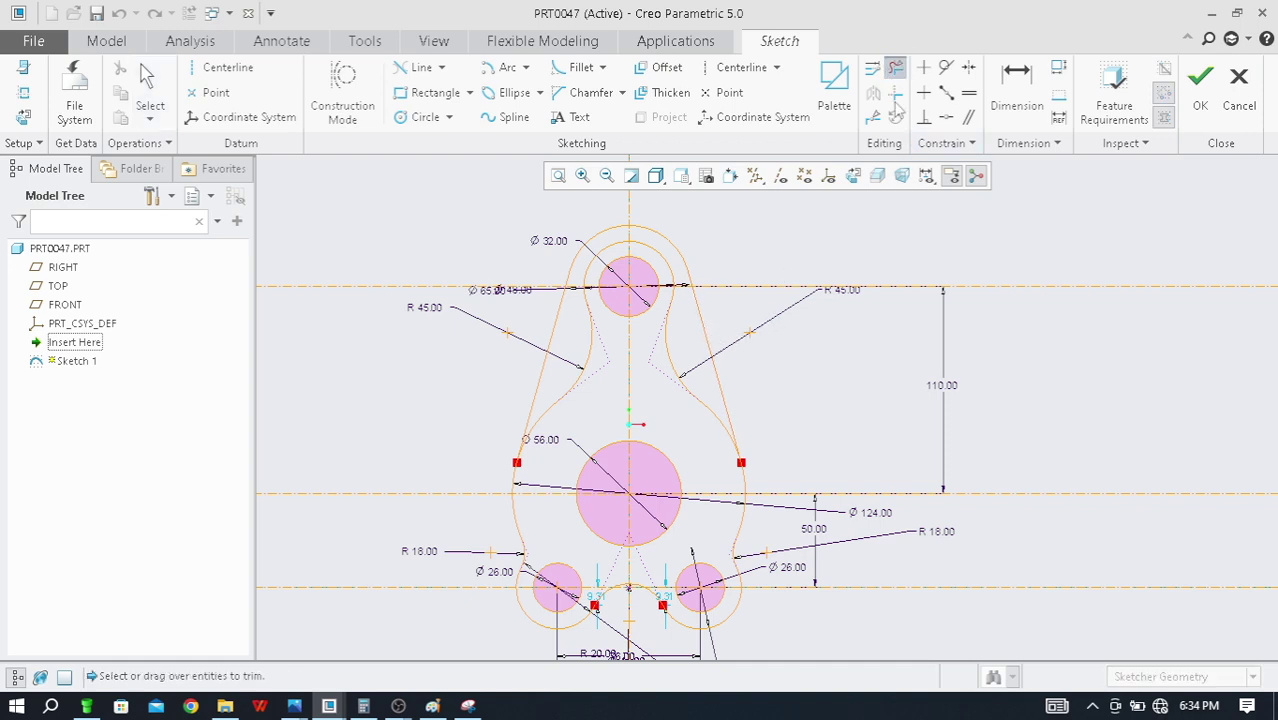
left_click_drag(699, 338, 726, 329)
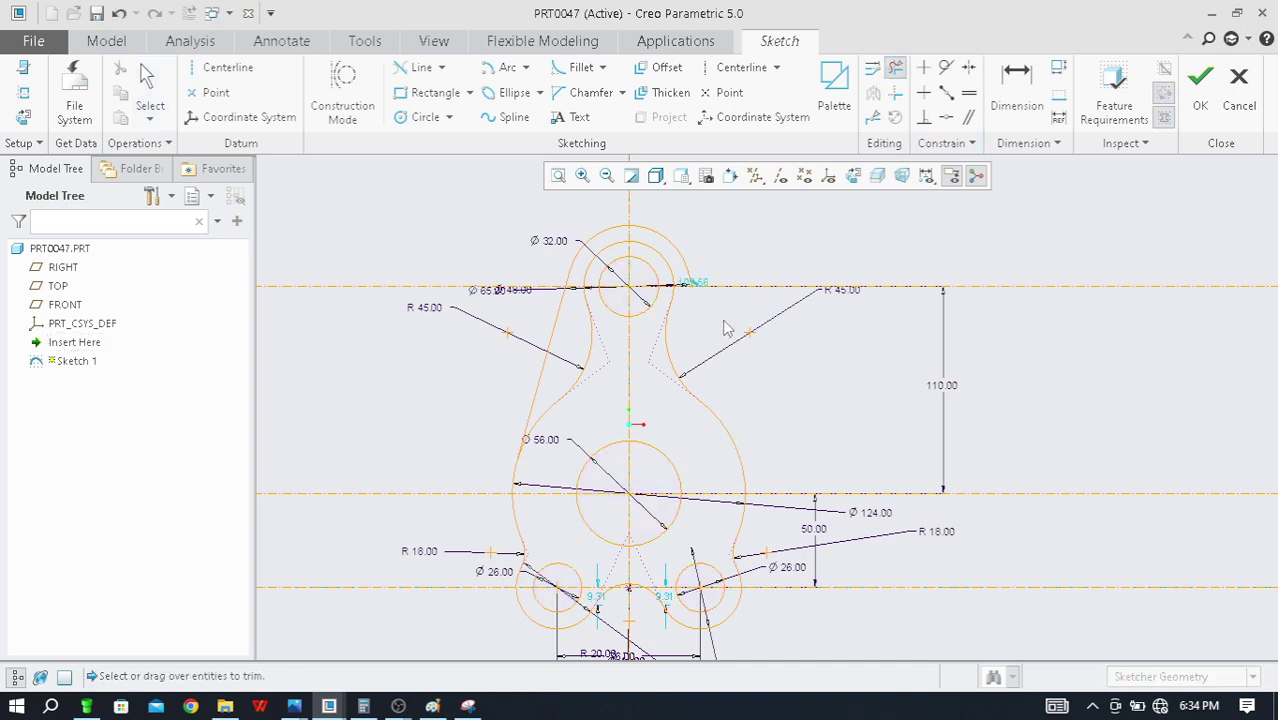
middle_click(767, 258)
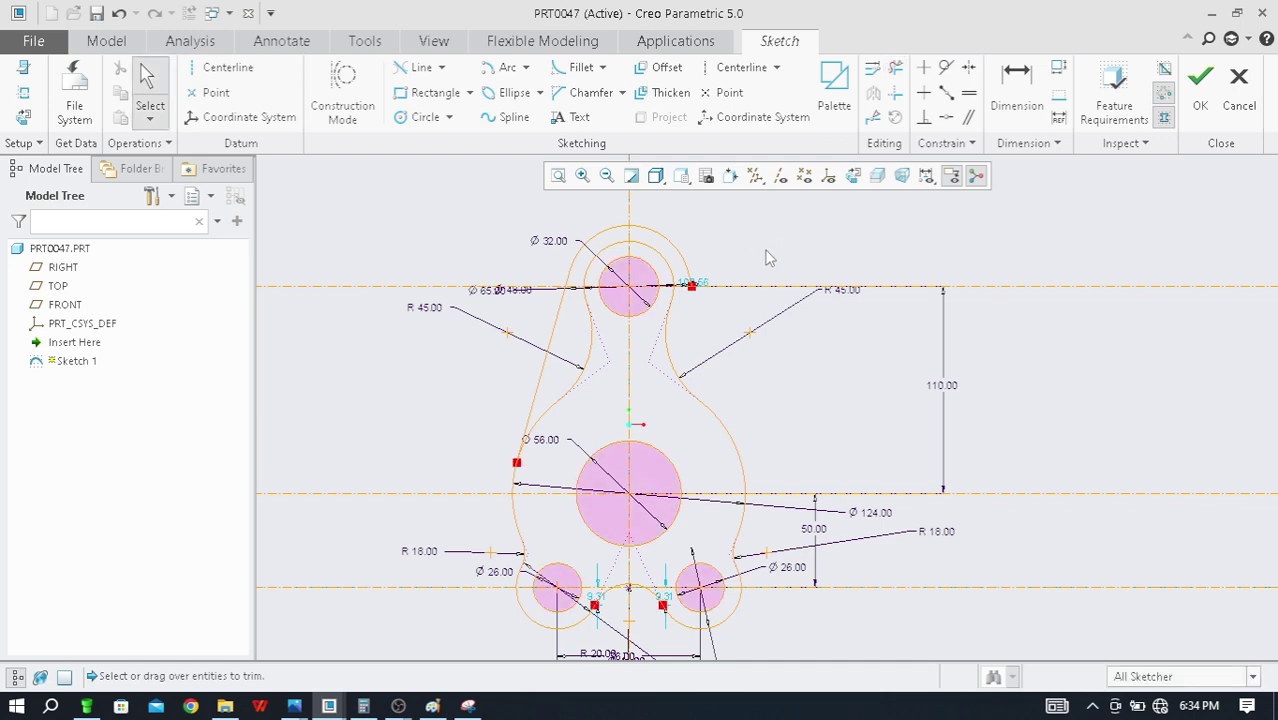
Draw a Line Tangent from the body arc up to the top Ø65 circle on the left side
left_click(441, 67)
left_click(470, 110)
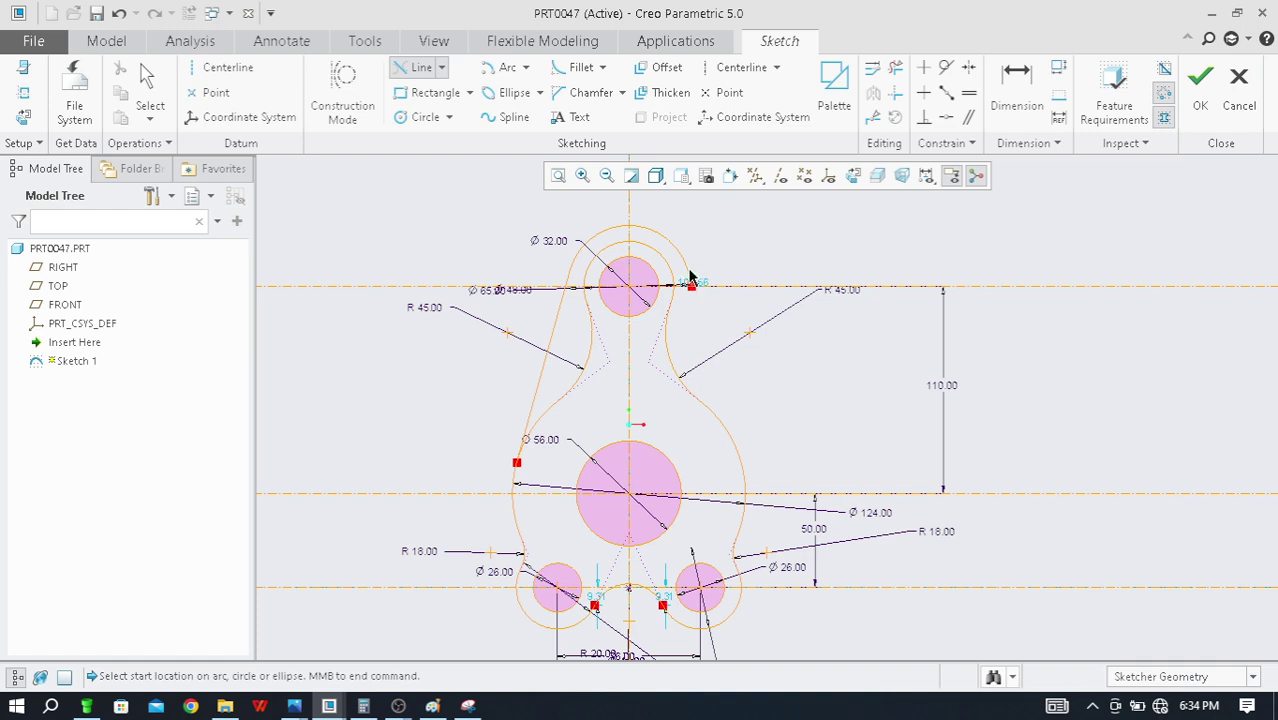
scroll(692, 282, "up", 6)
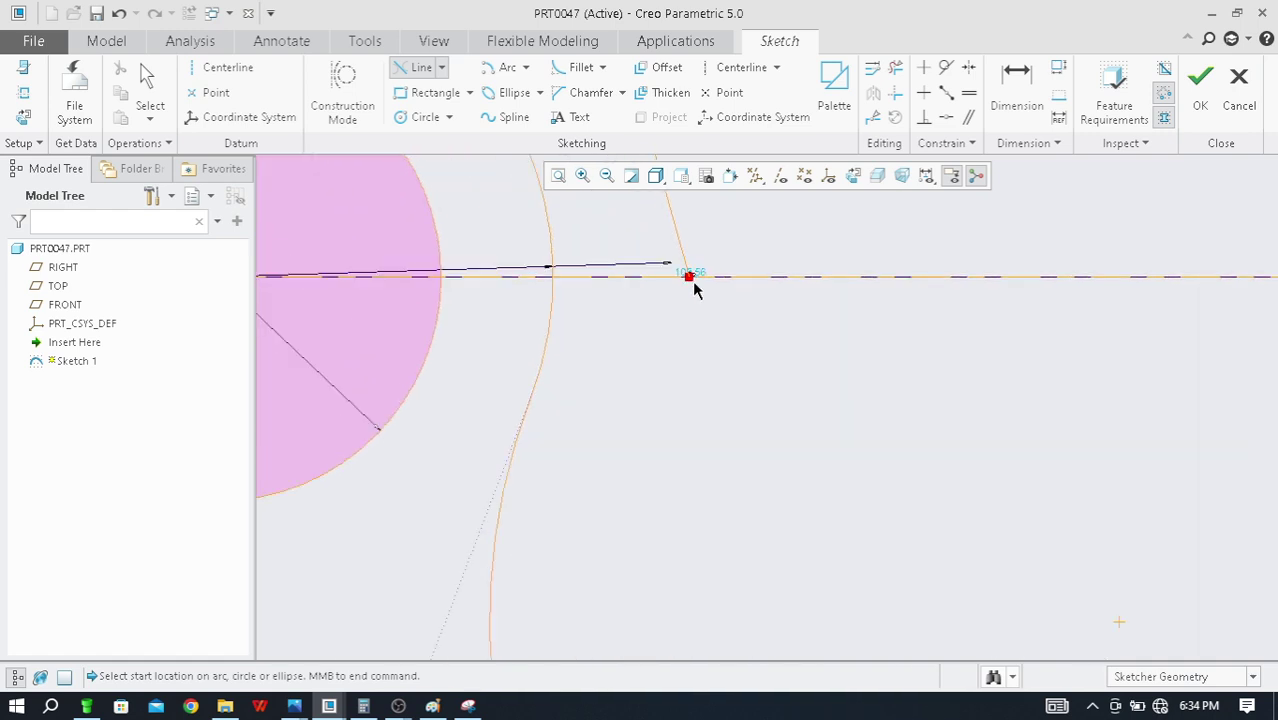
scroll(683, 272, "up", 3)
scroll(690, 315, "down", 3)
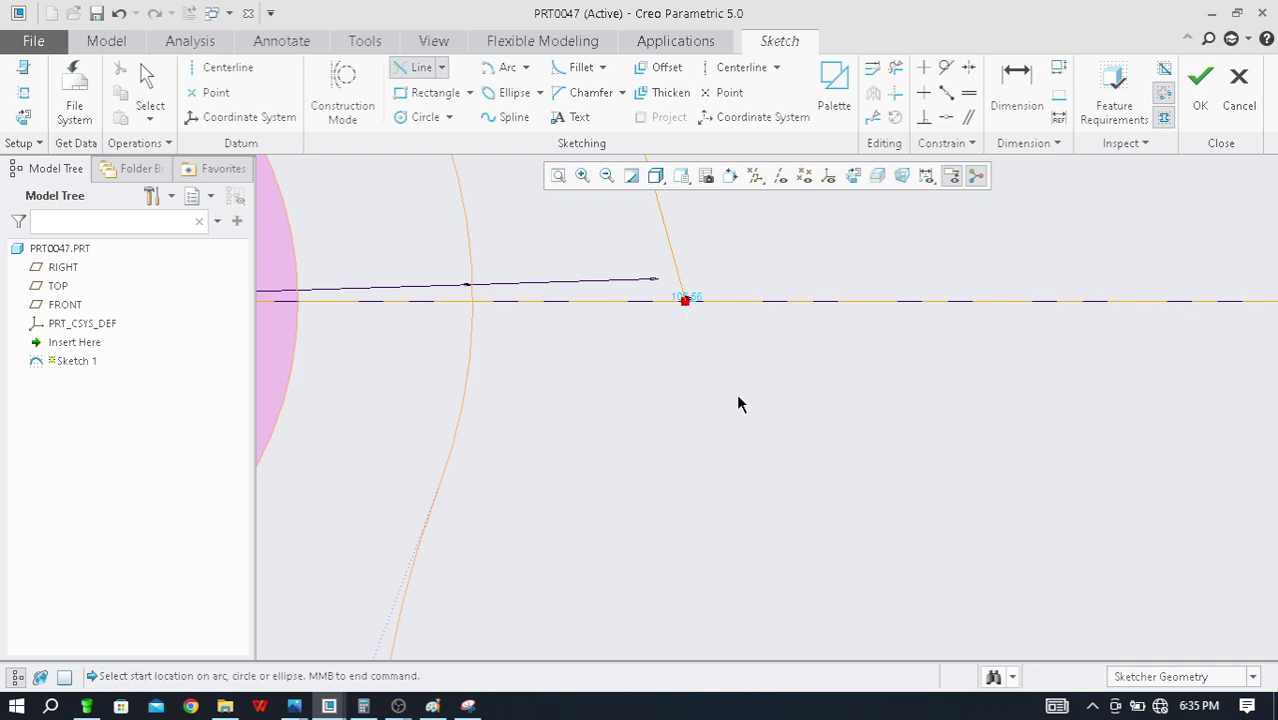
scroll(738, 403, "down", 8)
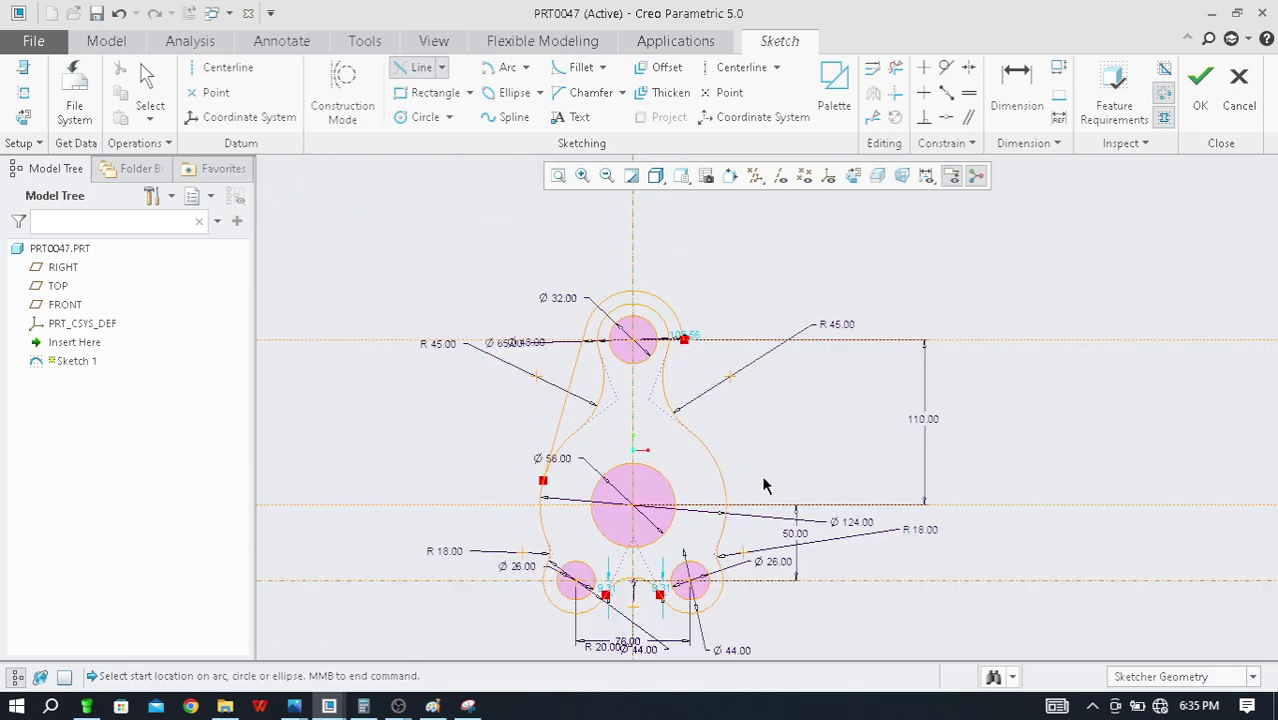
scroll(762, 486, "up", 4)
left_click(695, 486)
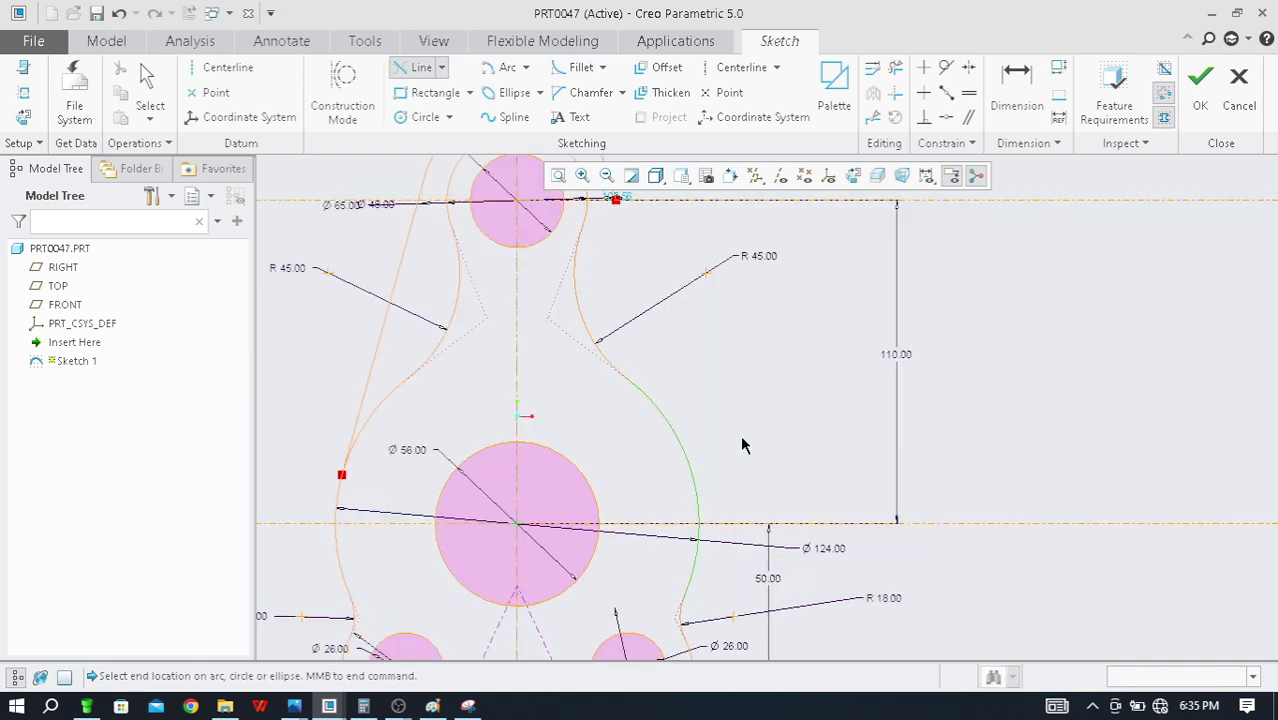
scroll(678, 505, "down", 3)
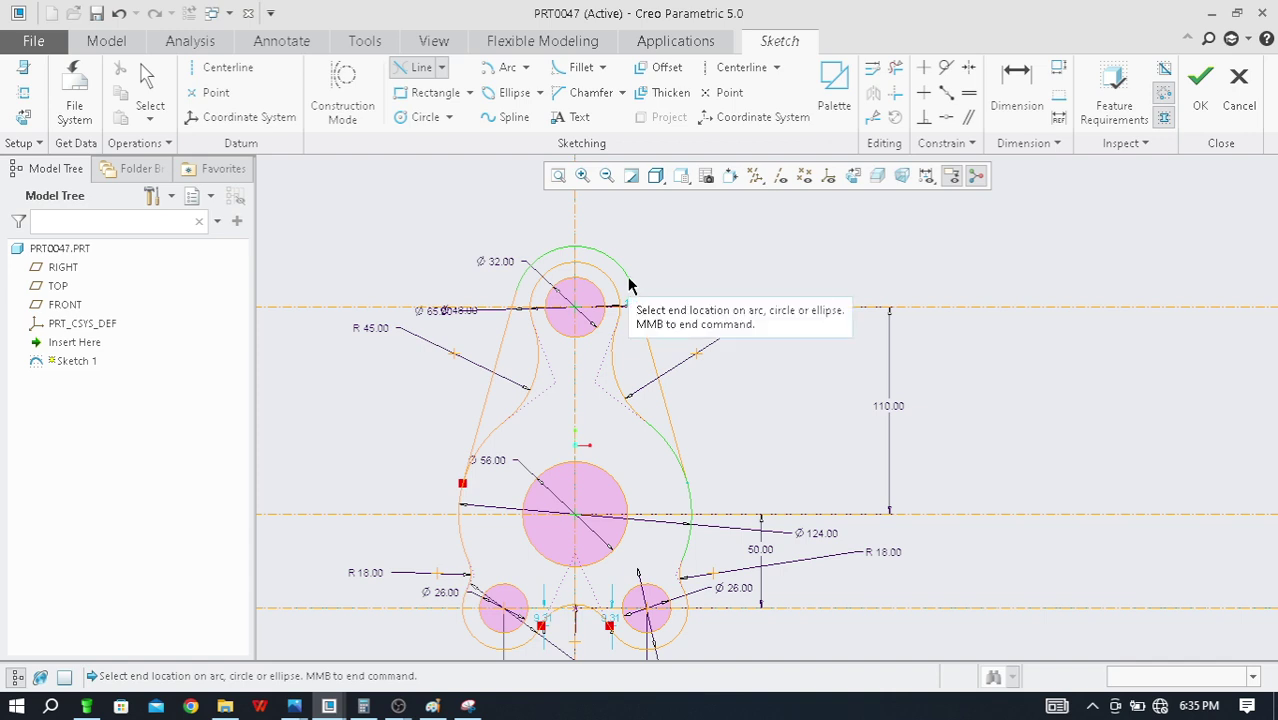
left_click(629, 287)
scroll(648, 307, "down", 8)
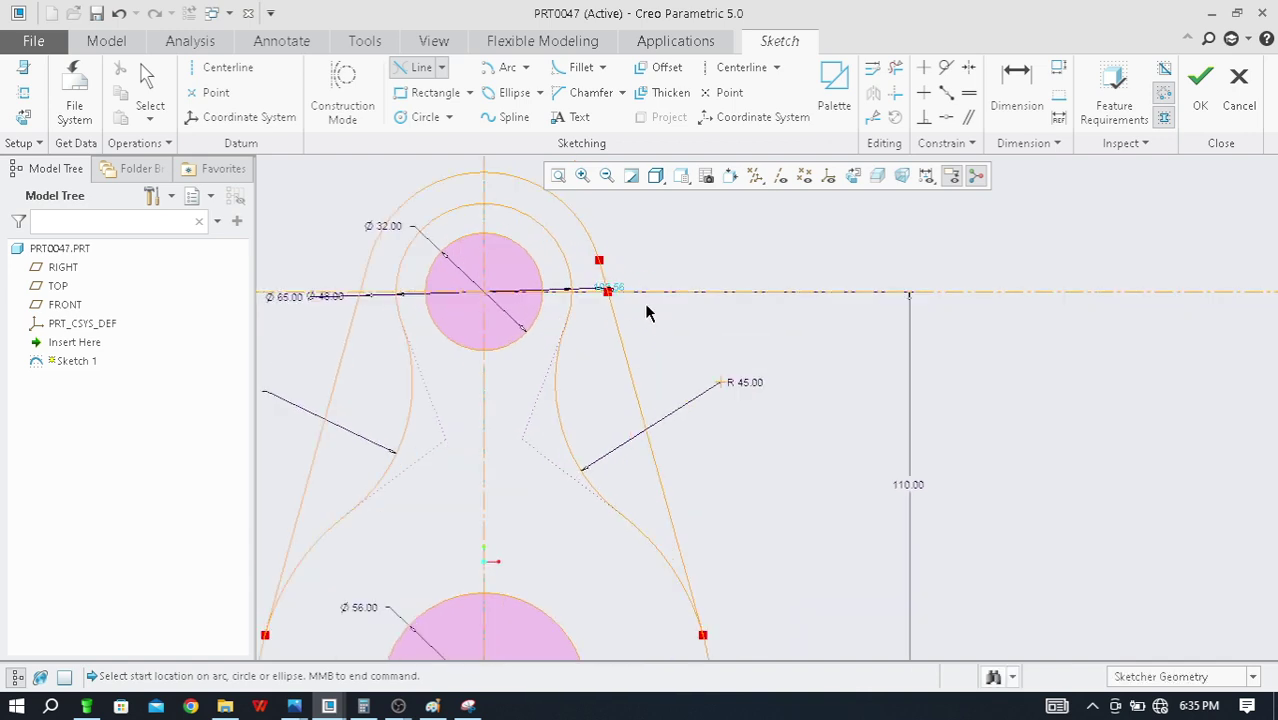
scroll(636, 350, "up", 8)
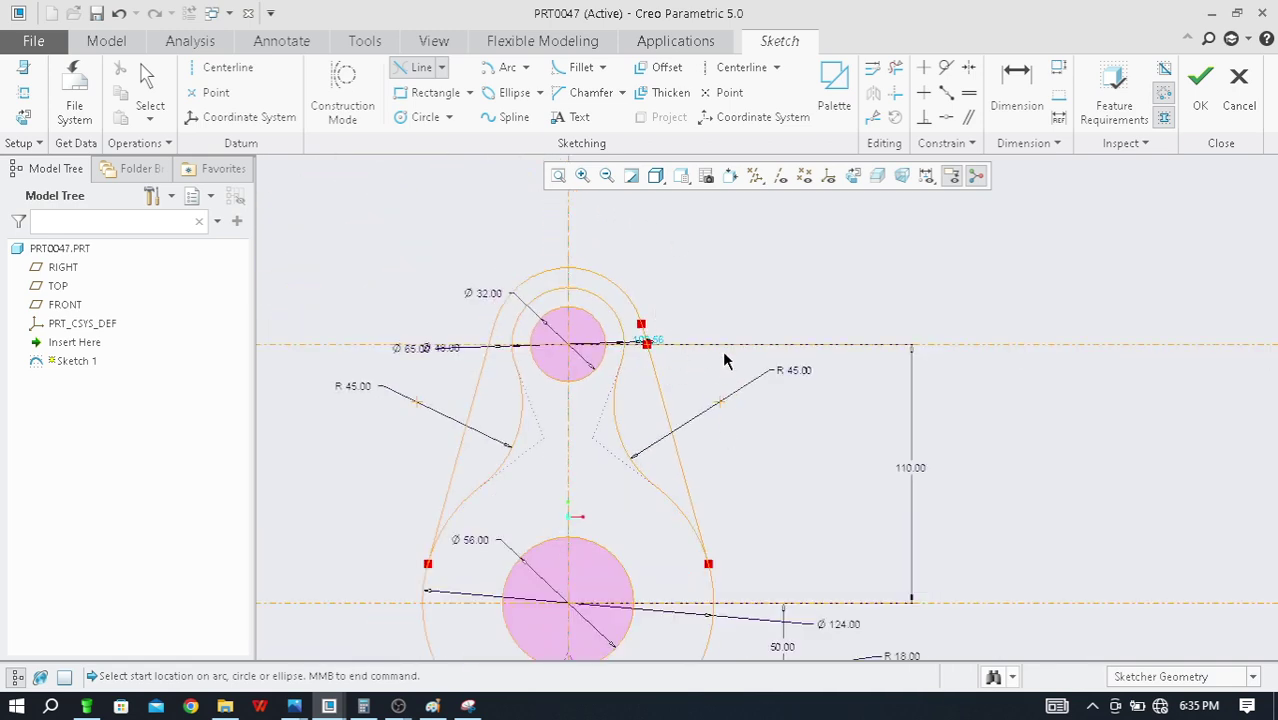
scroll(736, 566, "up", 2)
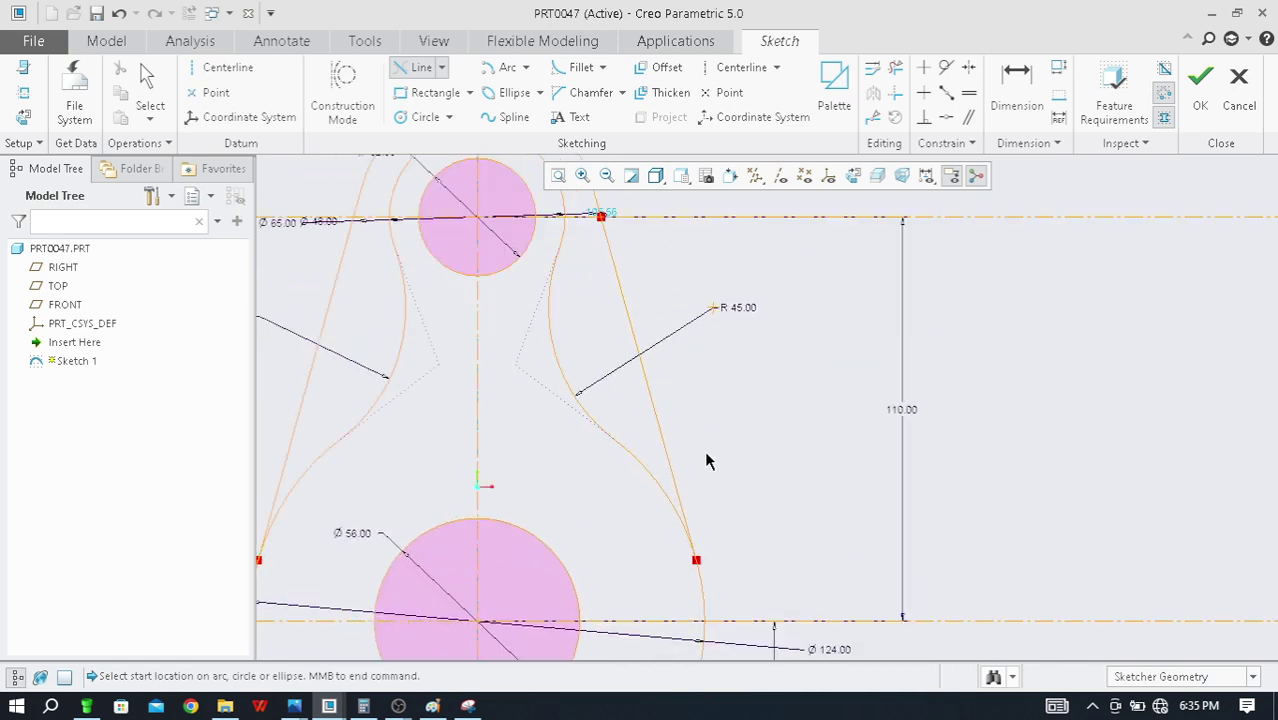
scroll(706, 460, "down", 2)
scroll(648, 288, "up", 2)
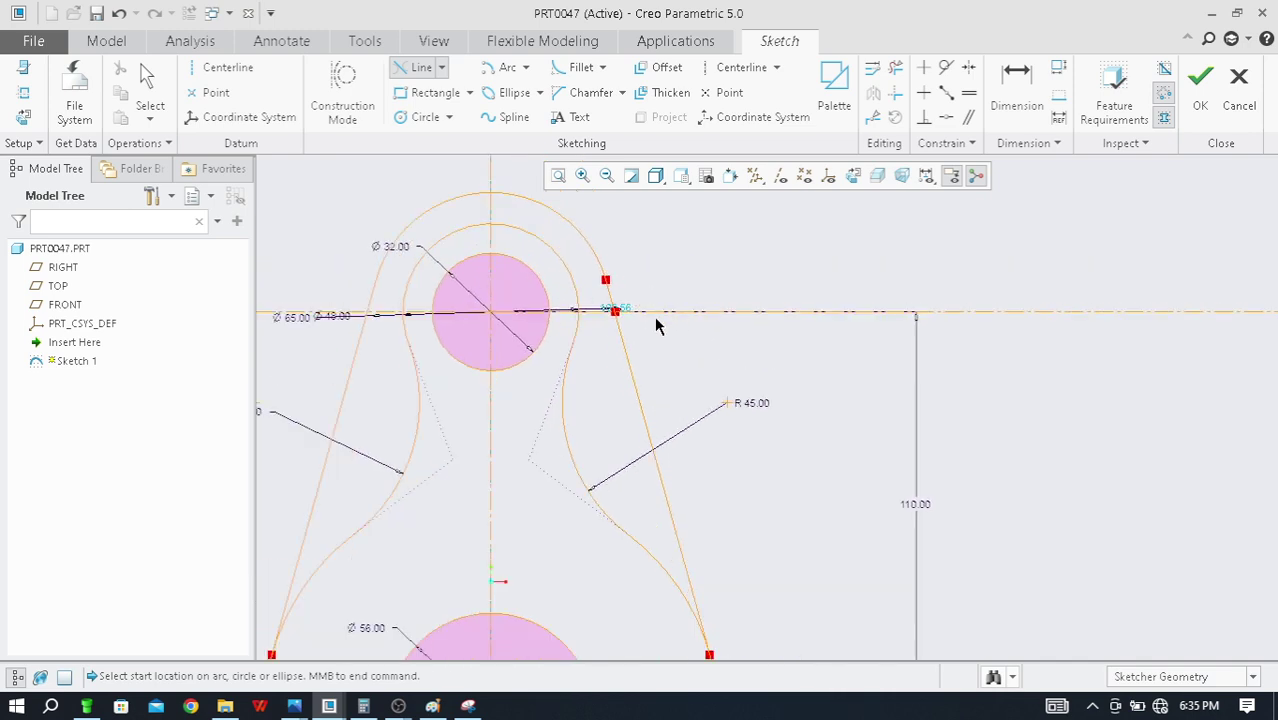
scroll(640, 330, "down", 2)
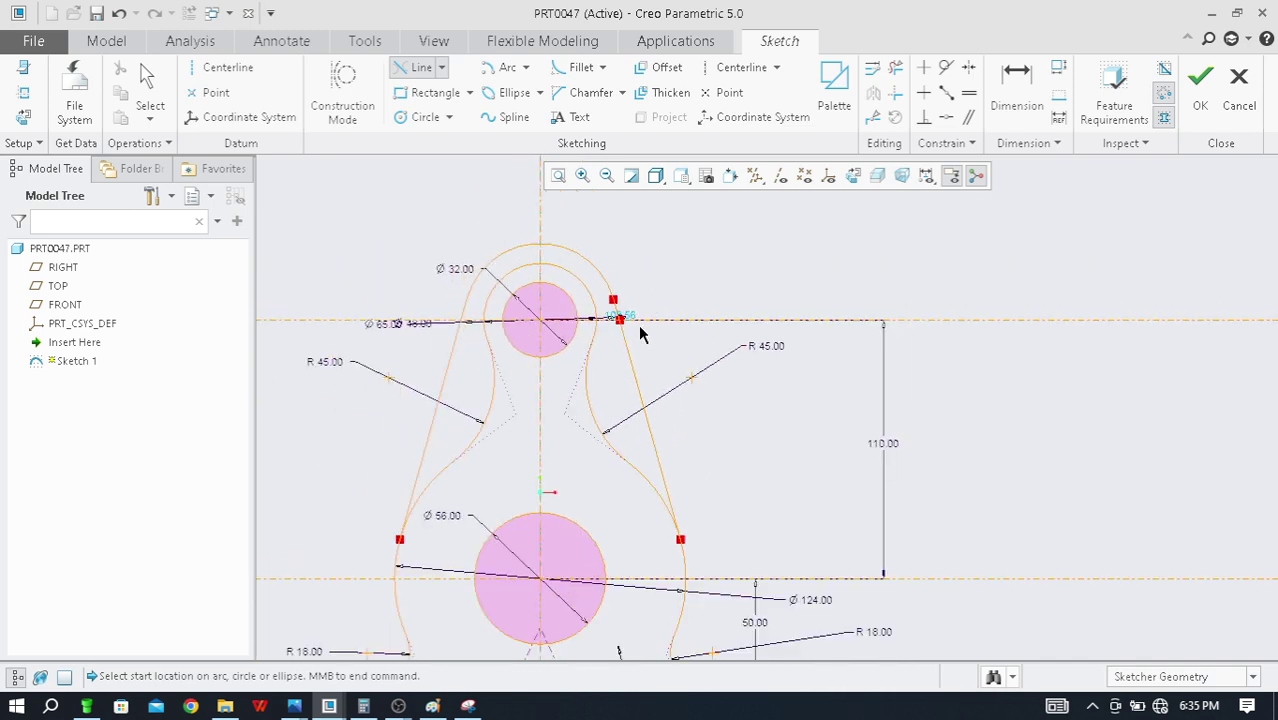
middle_click(728, 390)
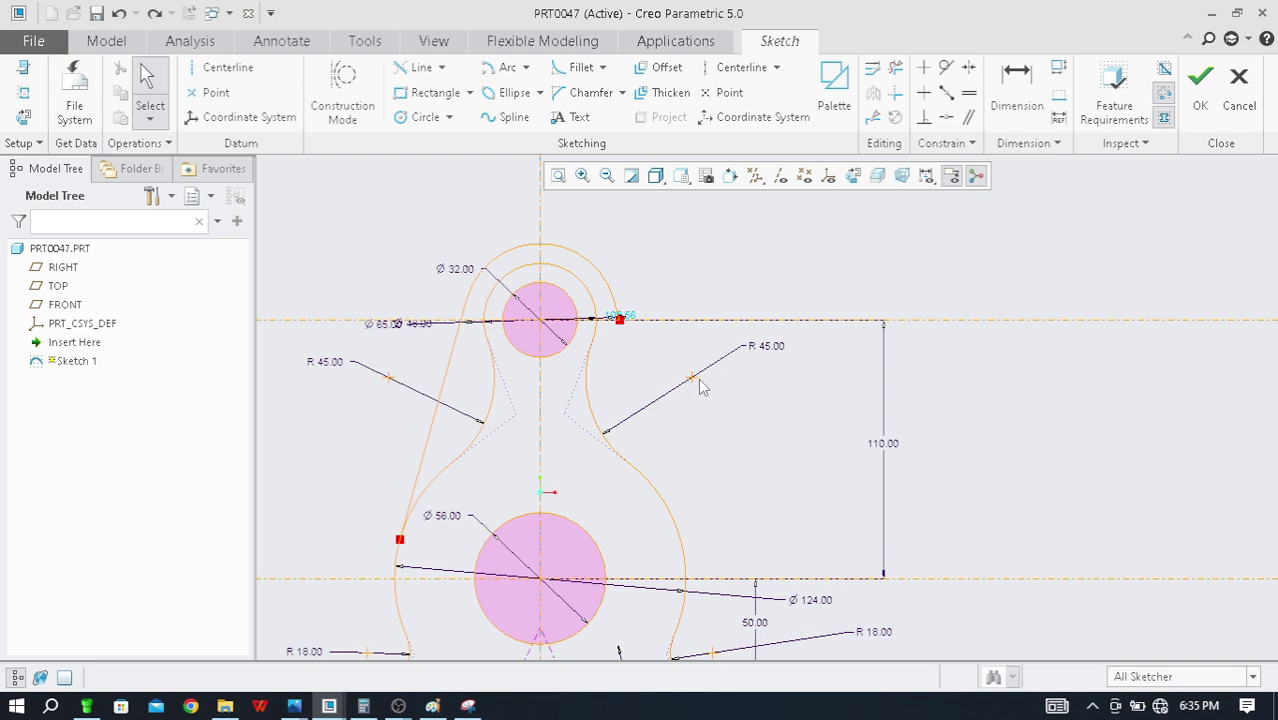
Draw a Line Tangent from the right body arc to the top boss arc
left_click(442, 68)
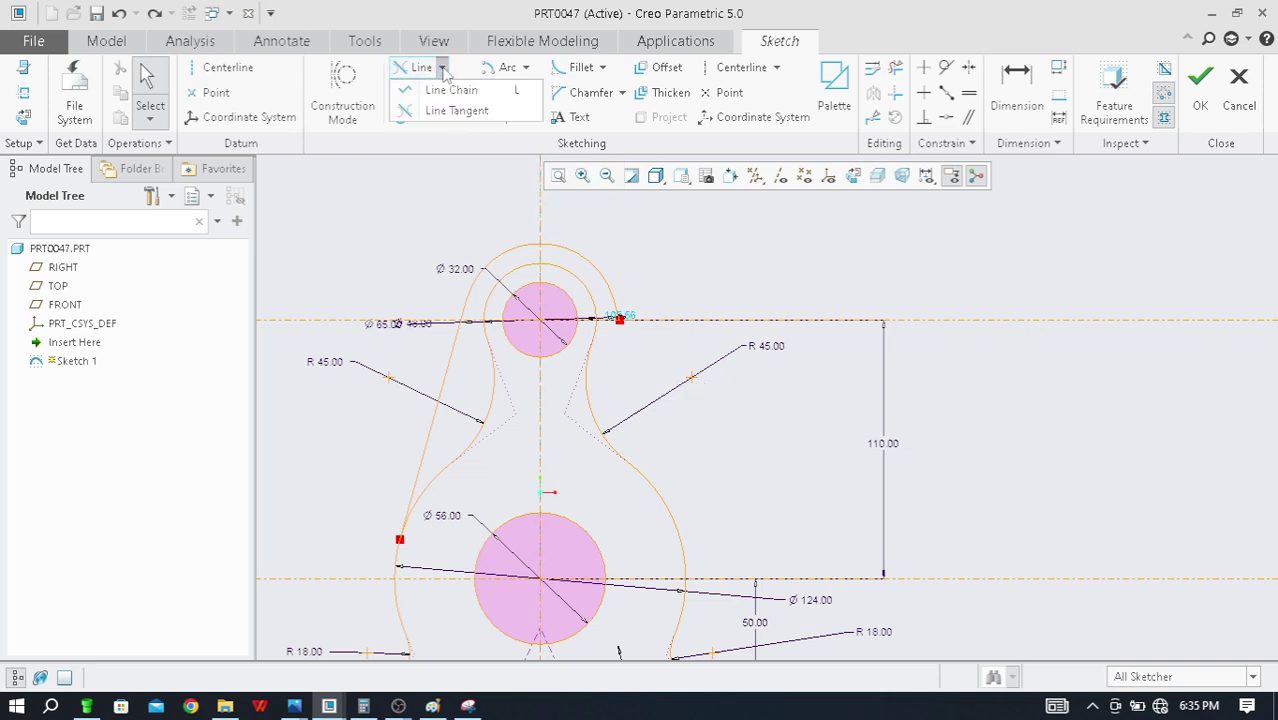
left_click(457, 111)
scroll(637, 292, "up", 3)
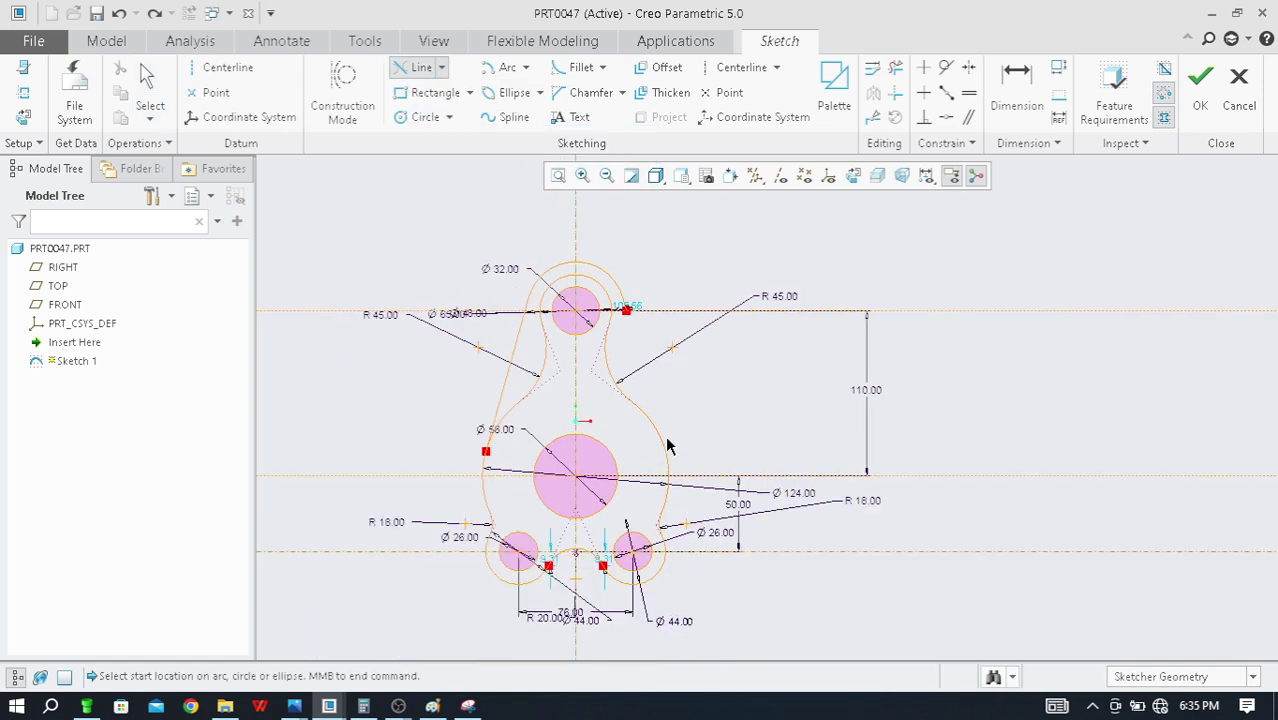
scroll(670, 440, "down", 3)
scroll(671, 440, "up", 1)
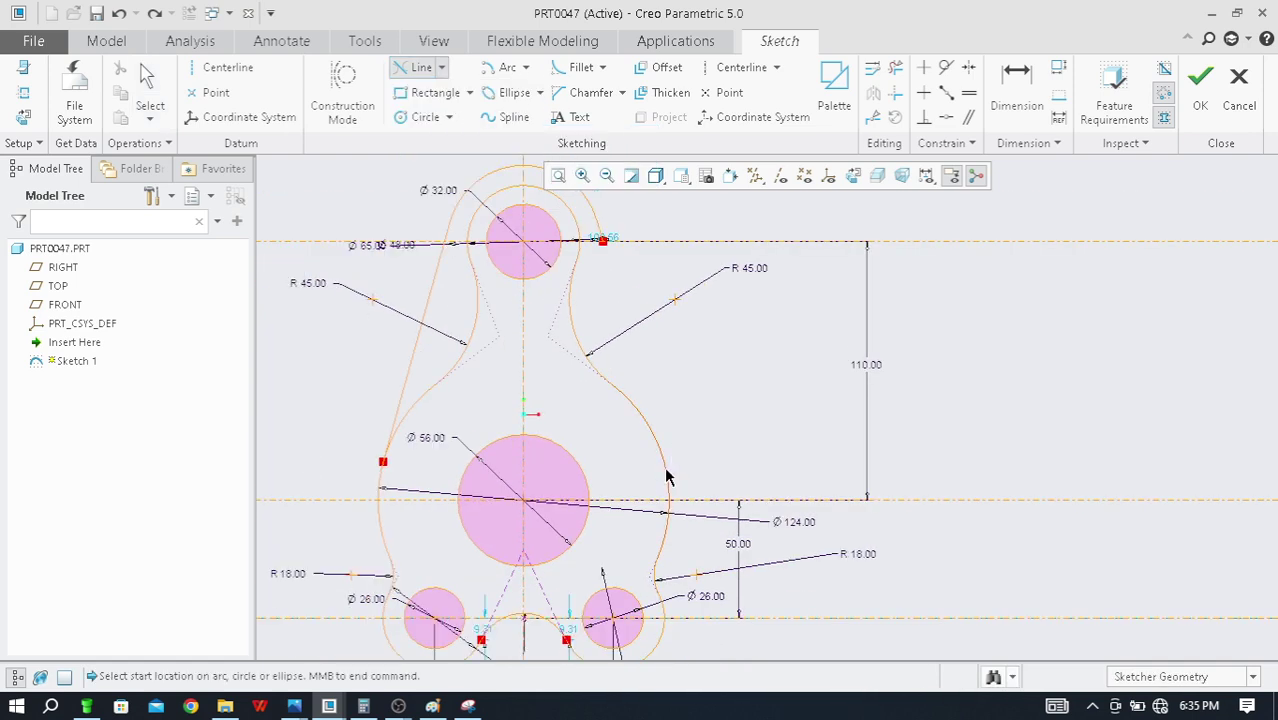
left_click(668, 477)
scroll(612, 385, "up", 3)
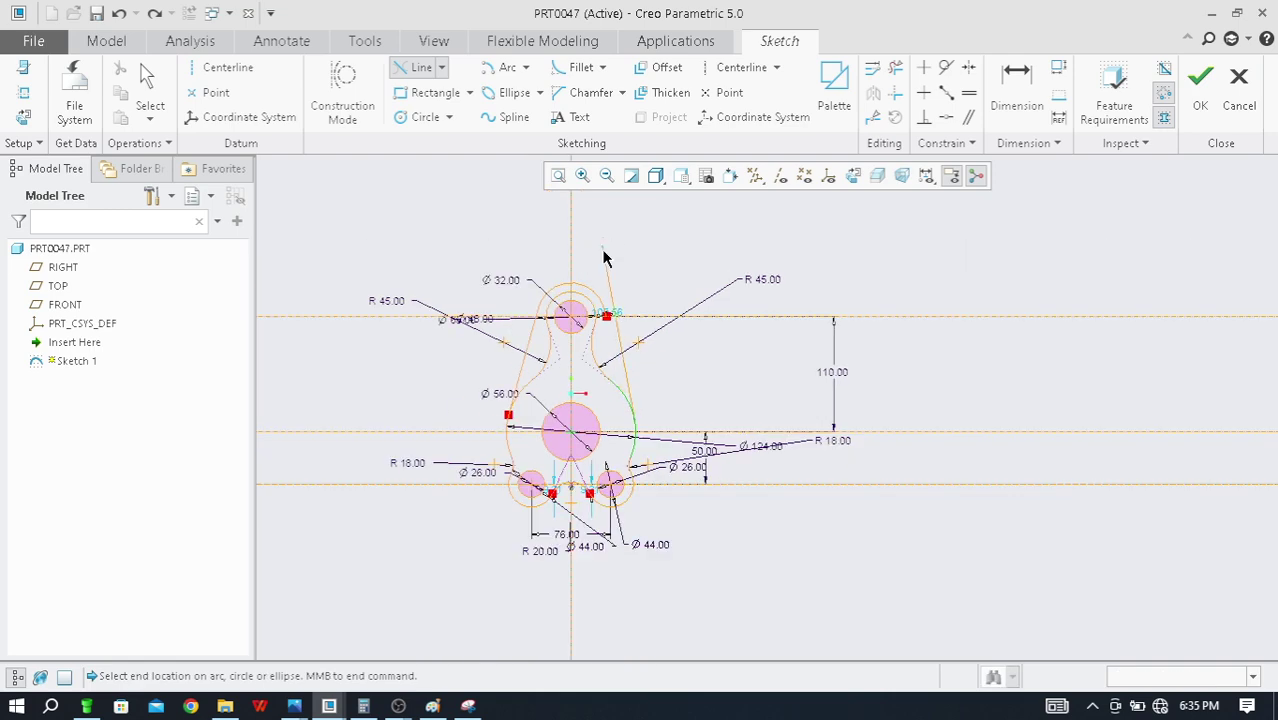
scroll(603, 258, "down", 5)
scroll(624, 455, "up", 1)
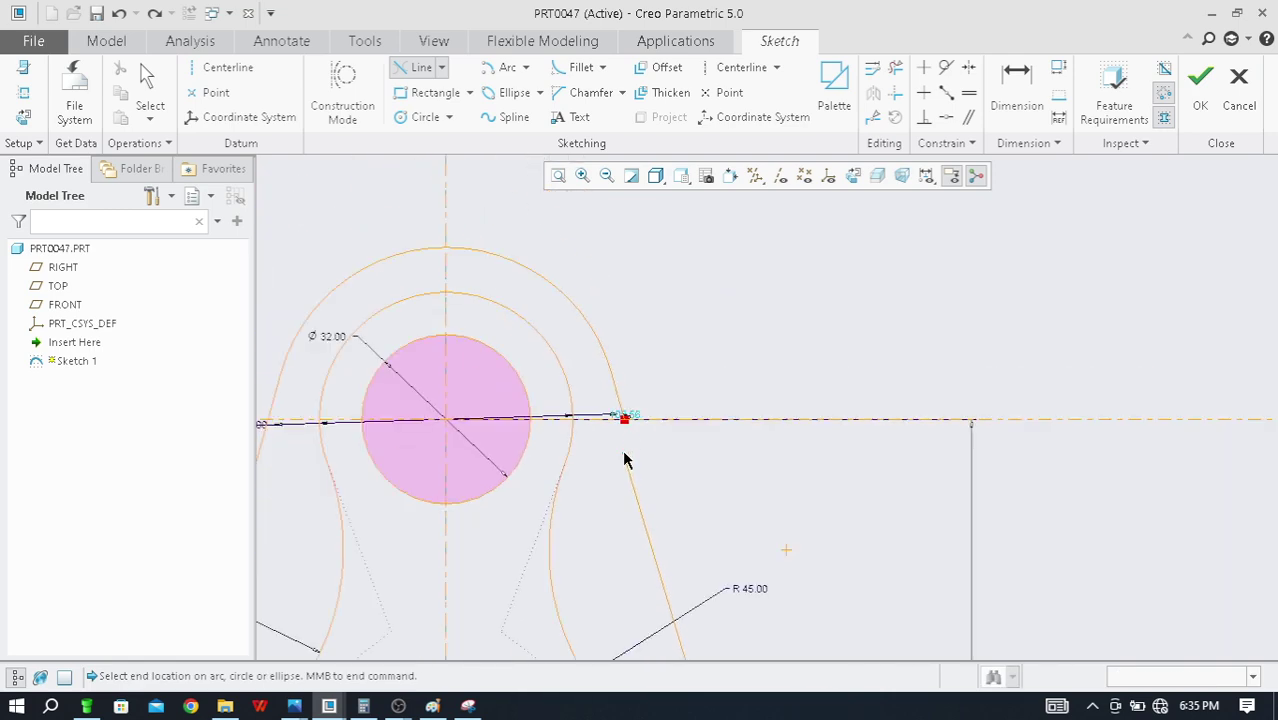
scroll(622, 420, "down", 5)
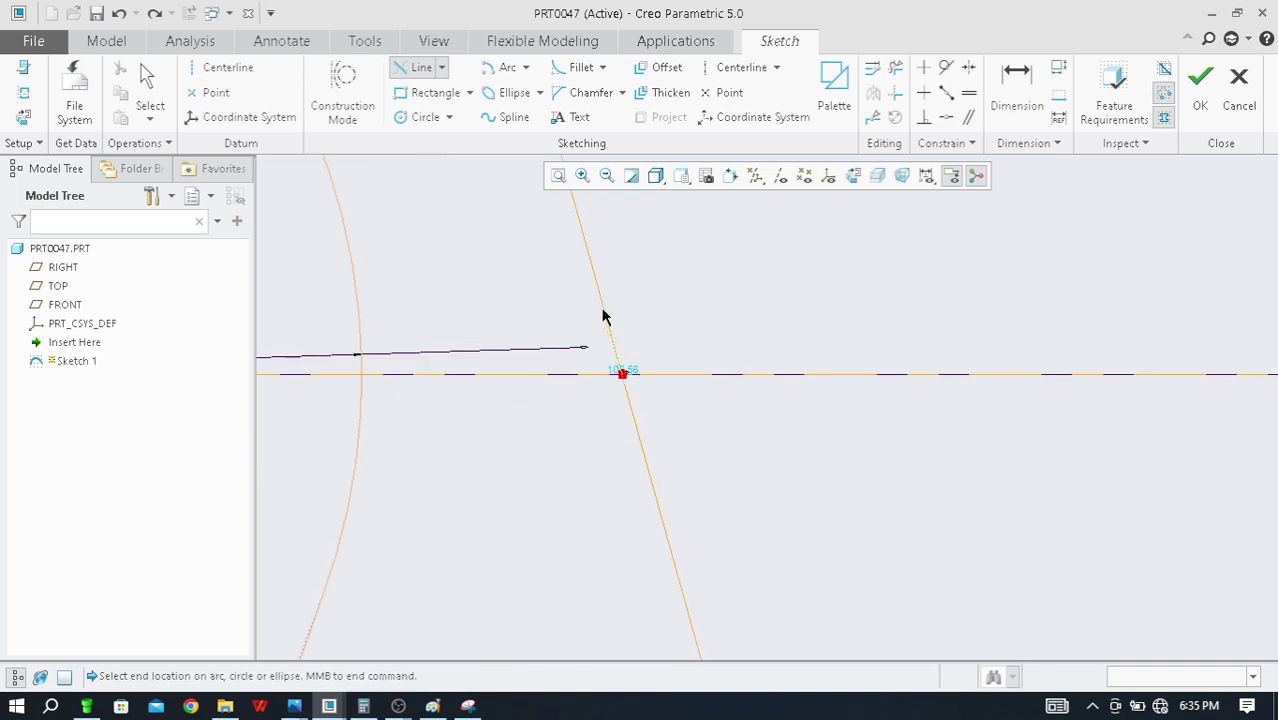
scroll(625, 405, "down", 4)
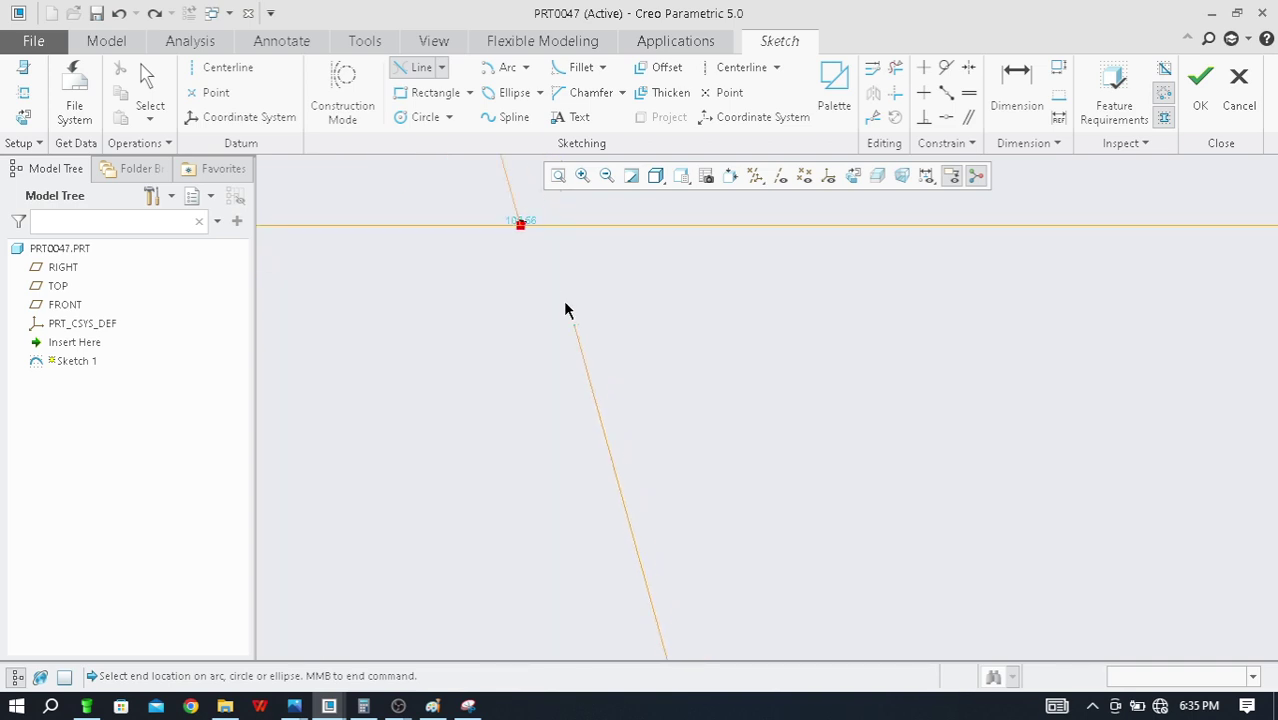
scroll(565, 310, "up", 4)
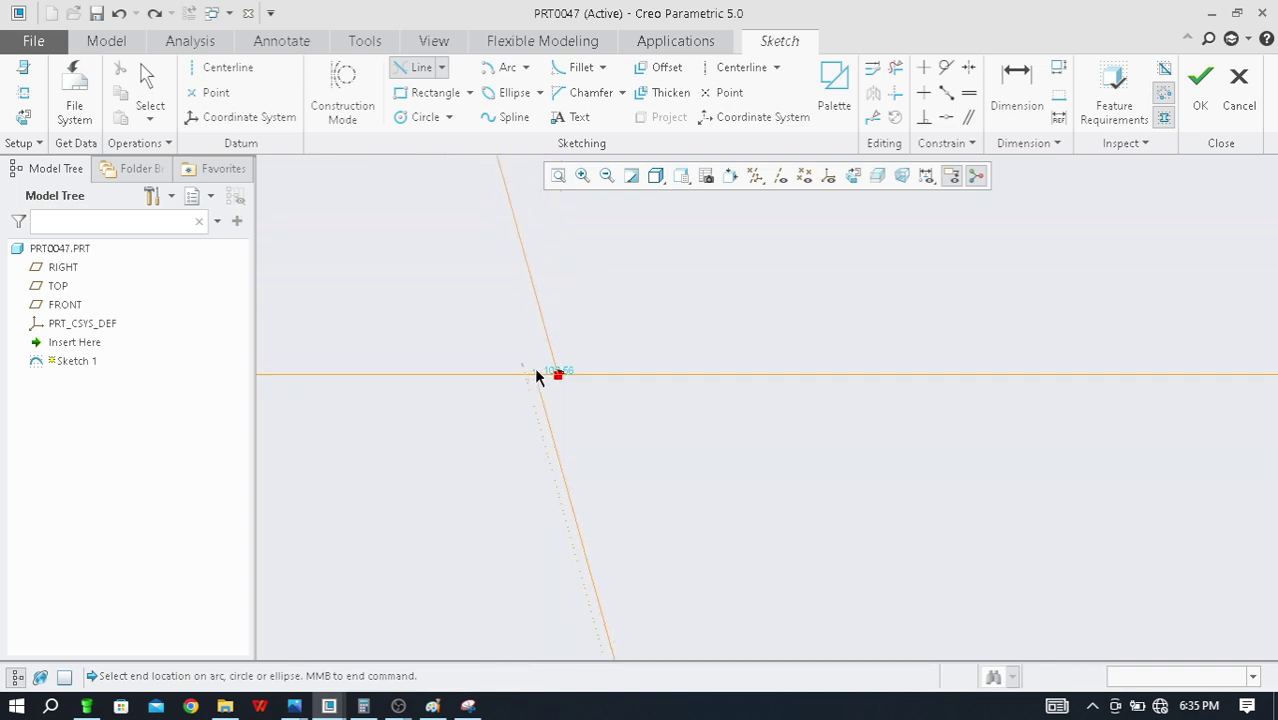
scroll(550, 375, "down", 2)
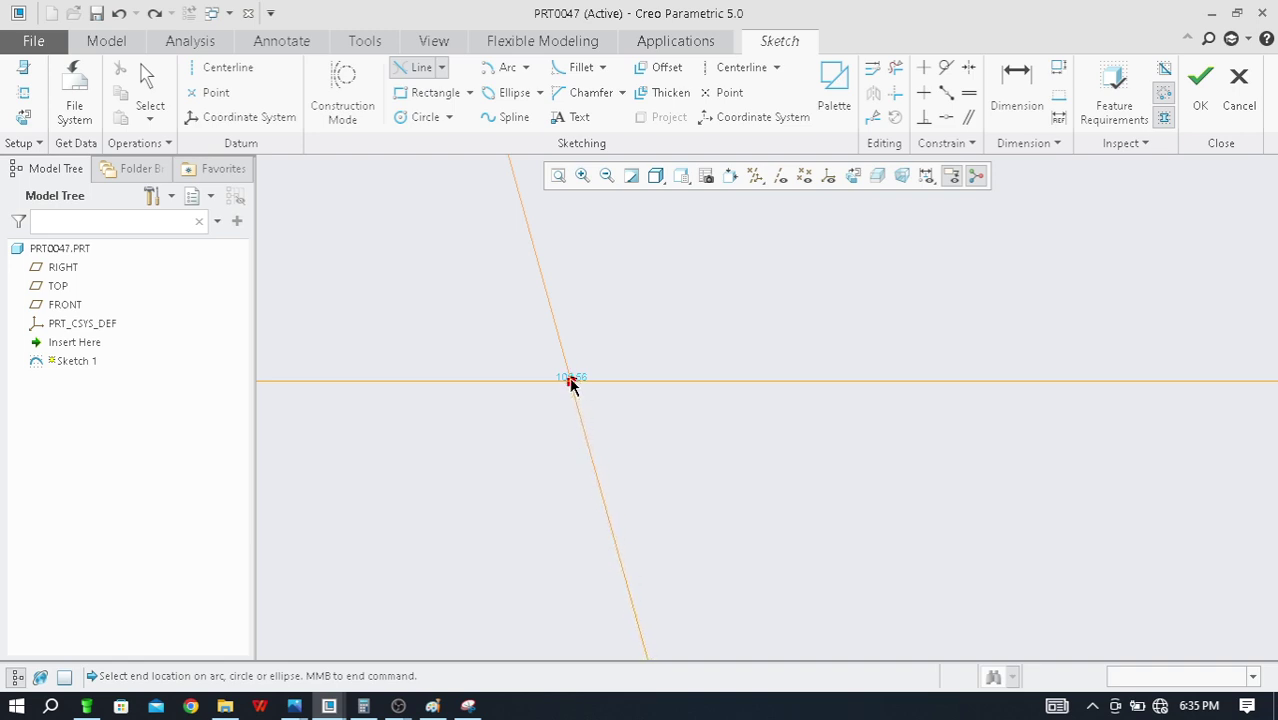
left_click(571, 386)
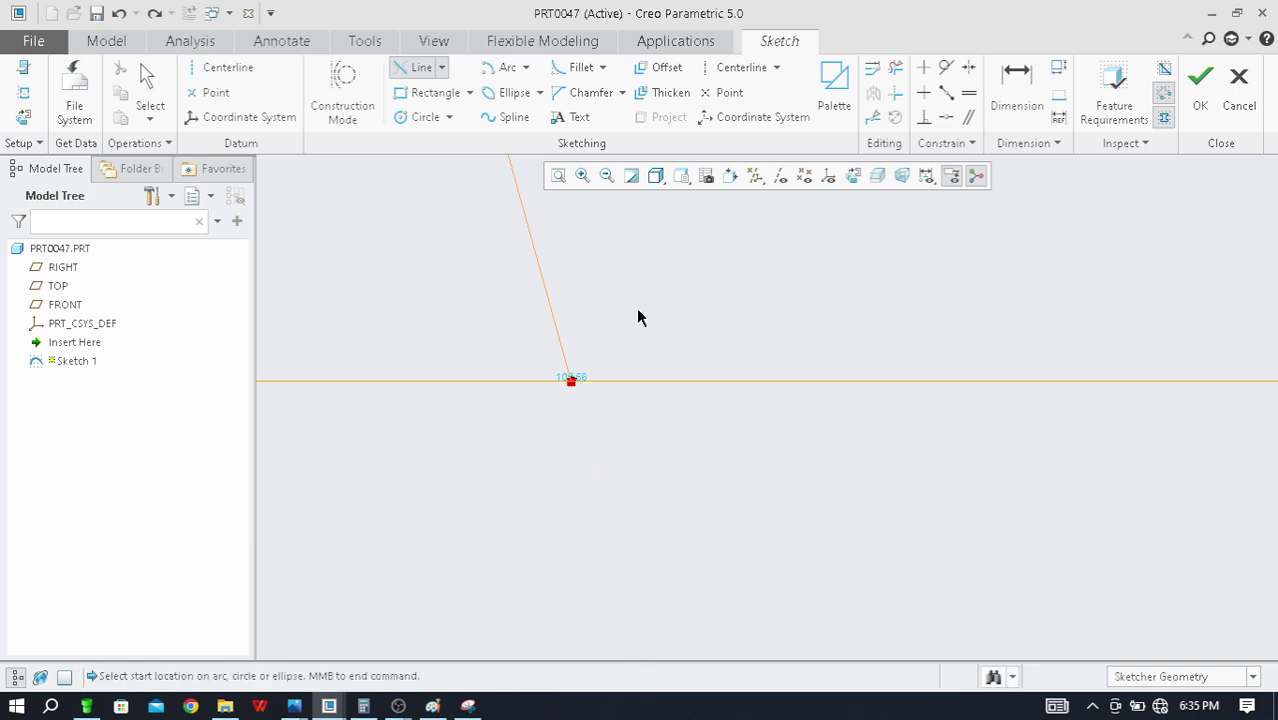
scroll(638, 316, "up", 3)
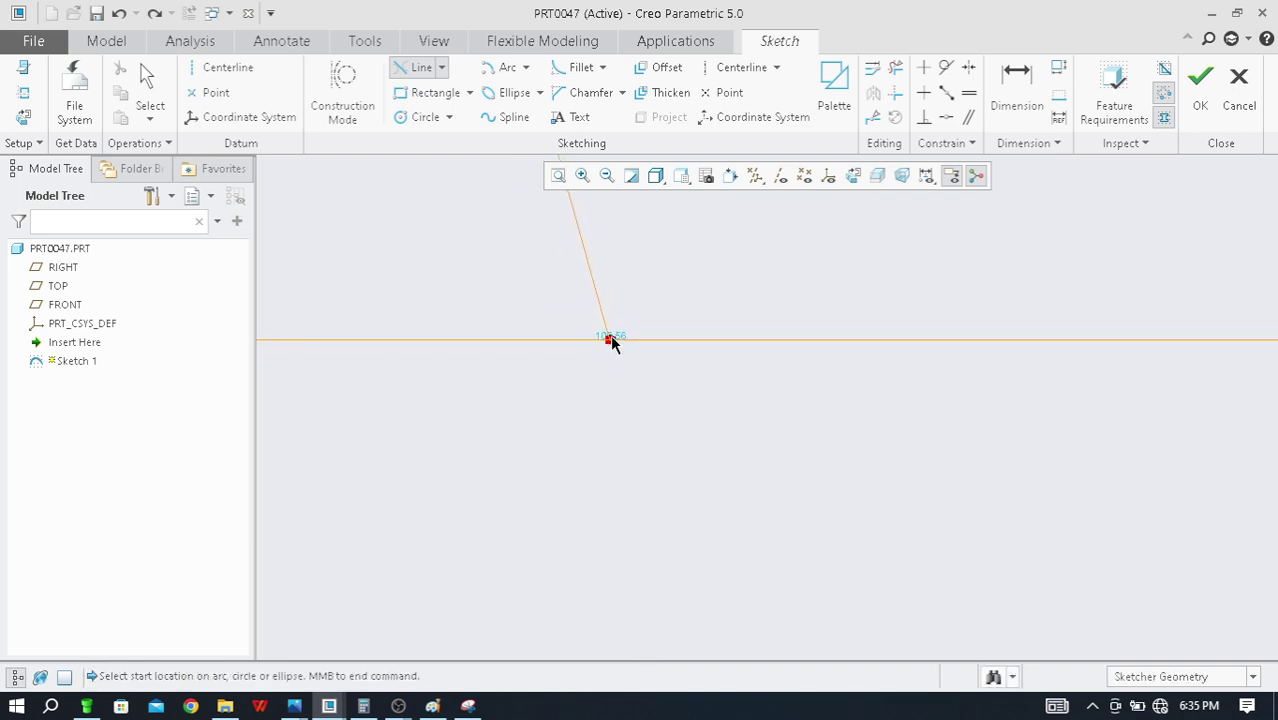
scroll(612, 342, "up", 5)
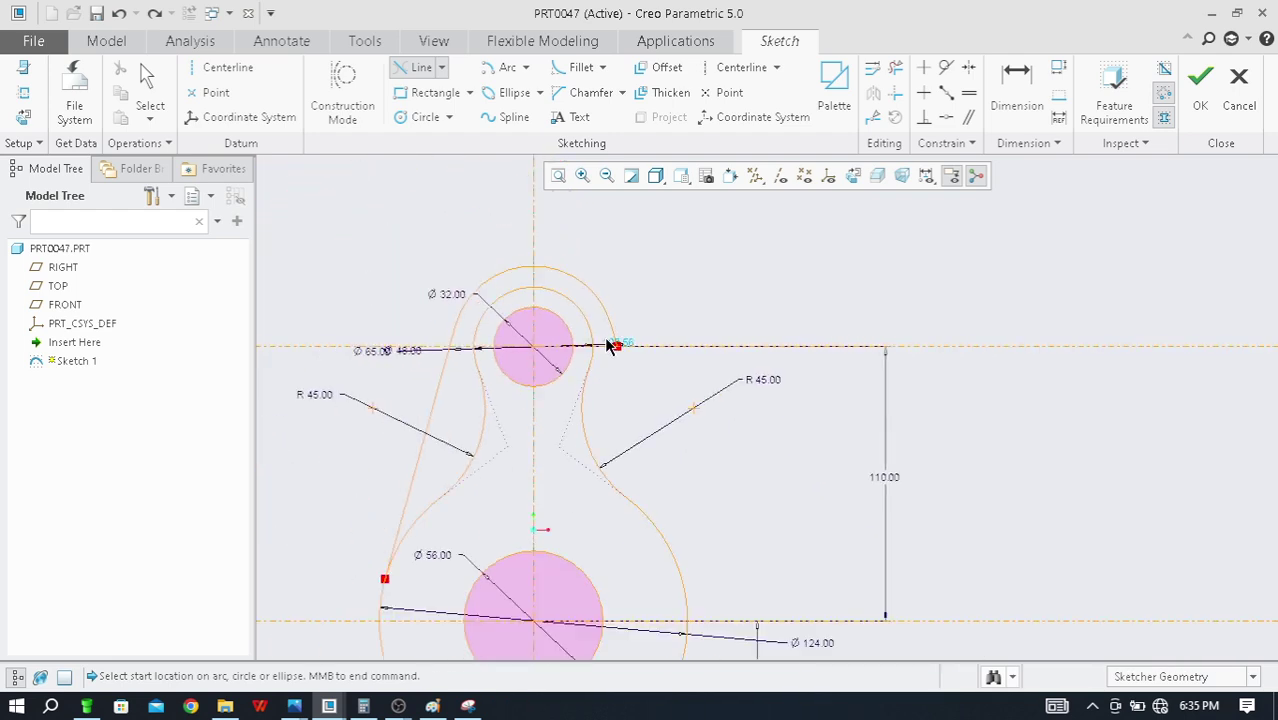
scroll(612, 345, "up", 2)
scroll(690, 458, "down", 1)
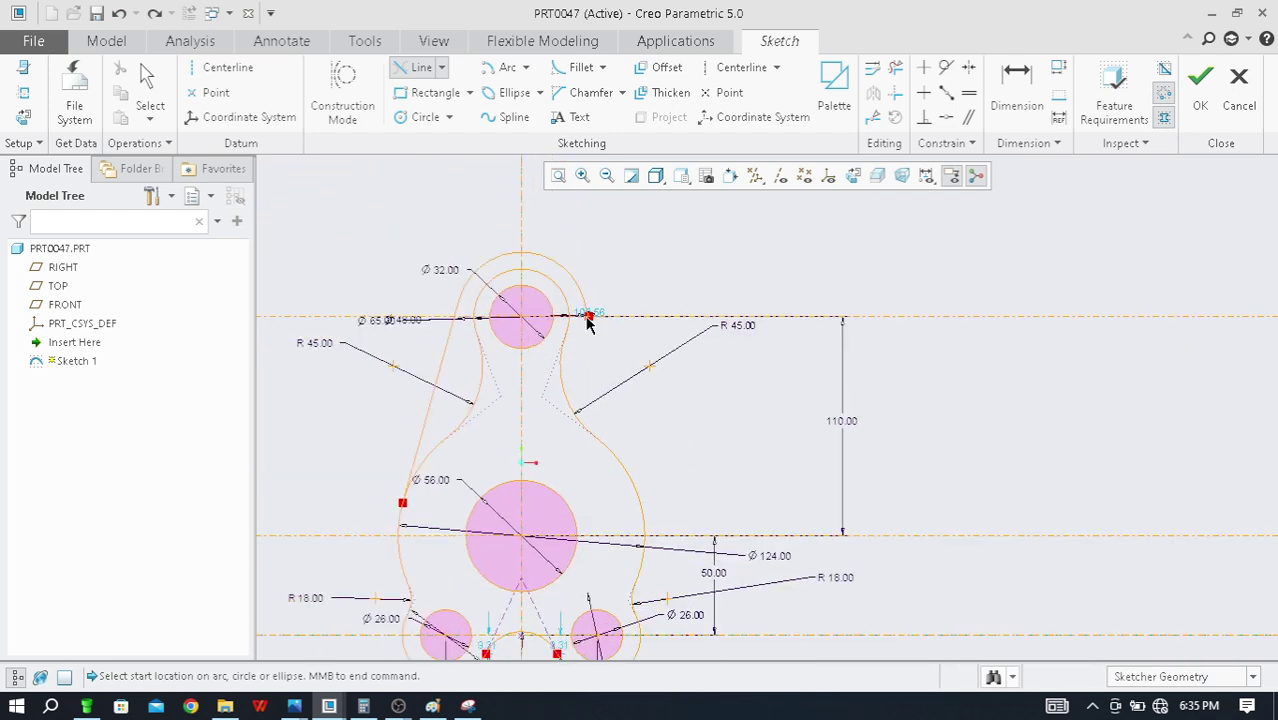
Add a second Line Tangent from the right body arc to the upper Ø65 arc
left_click(443, 68)
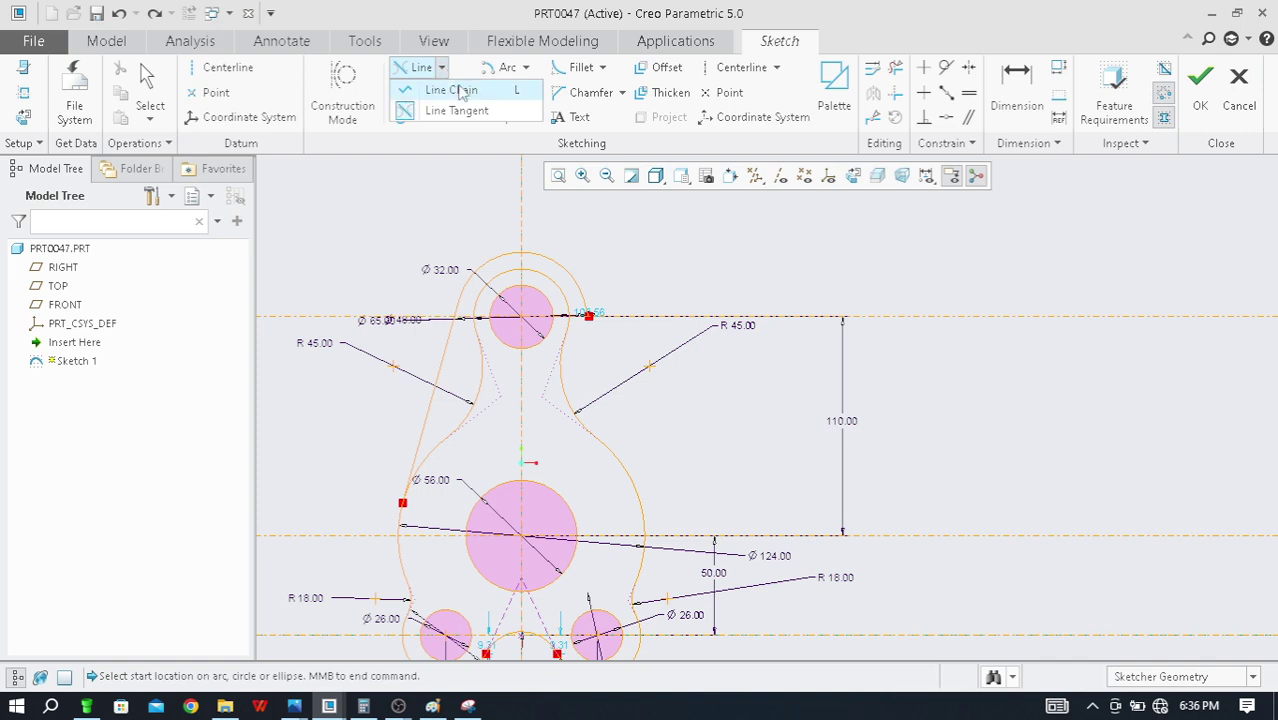
left_click(458, 108)
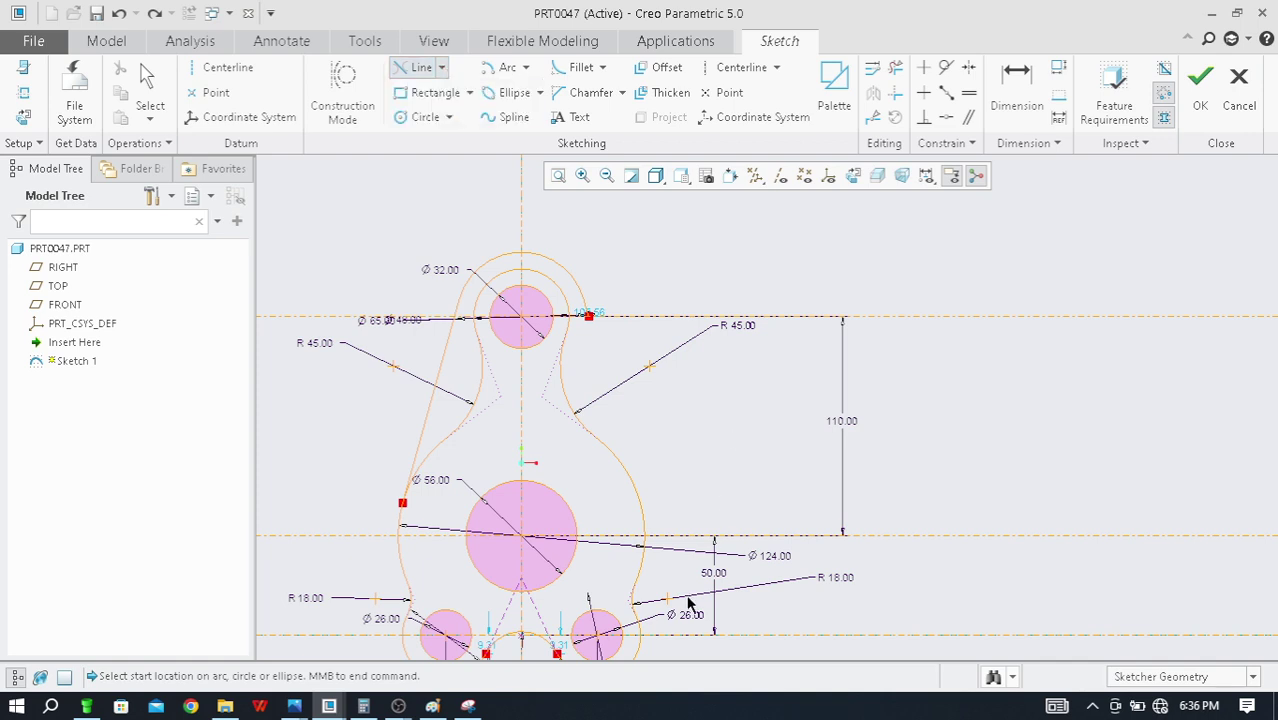
left_click(643, 503)
left_click(578, 289)
scroll(616, 318, "down", 8)
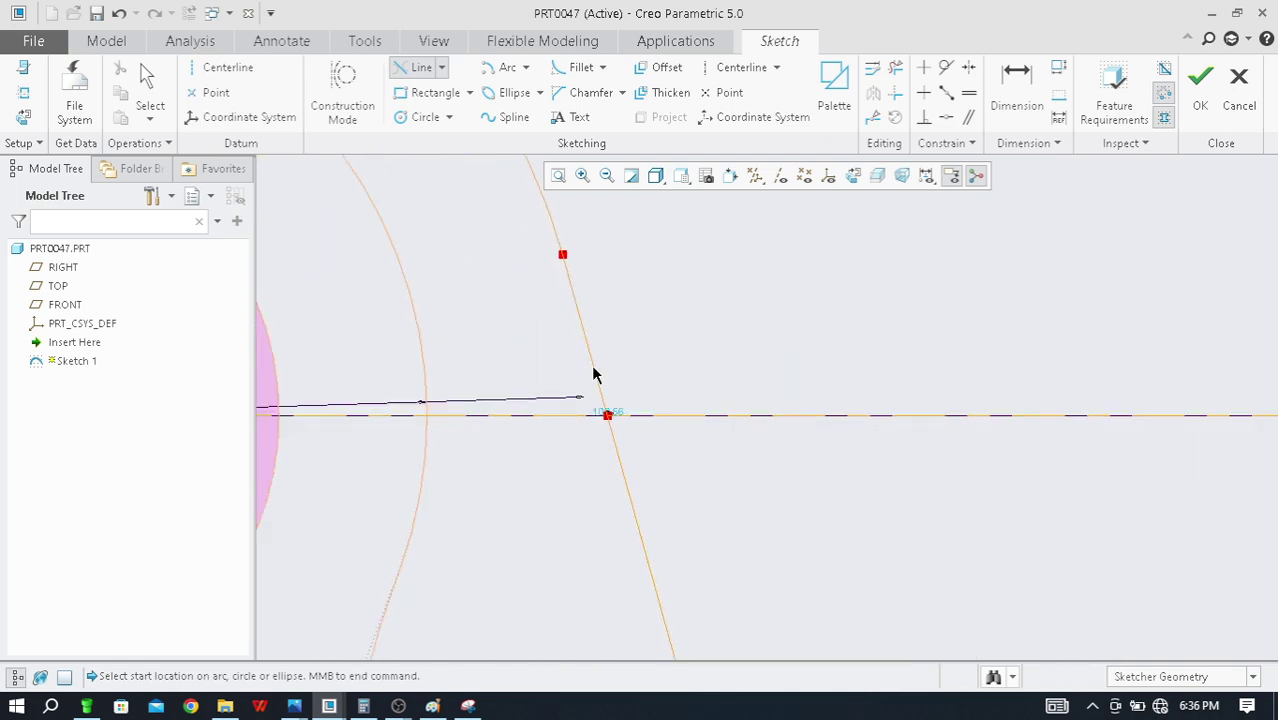
scroll(599, 400, "down", 6)
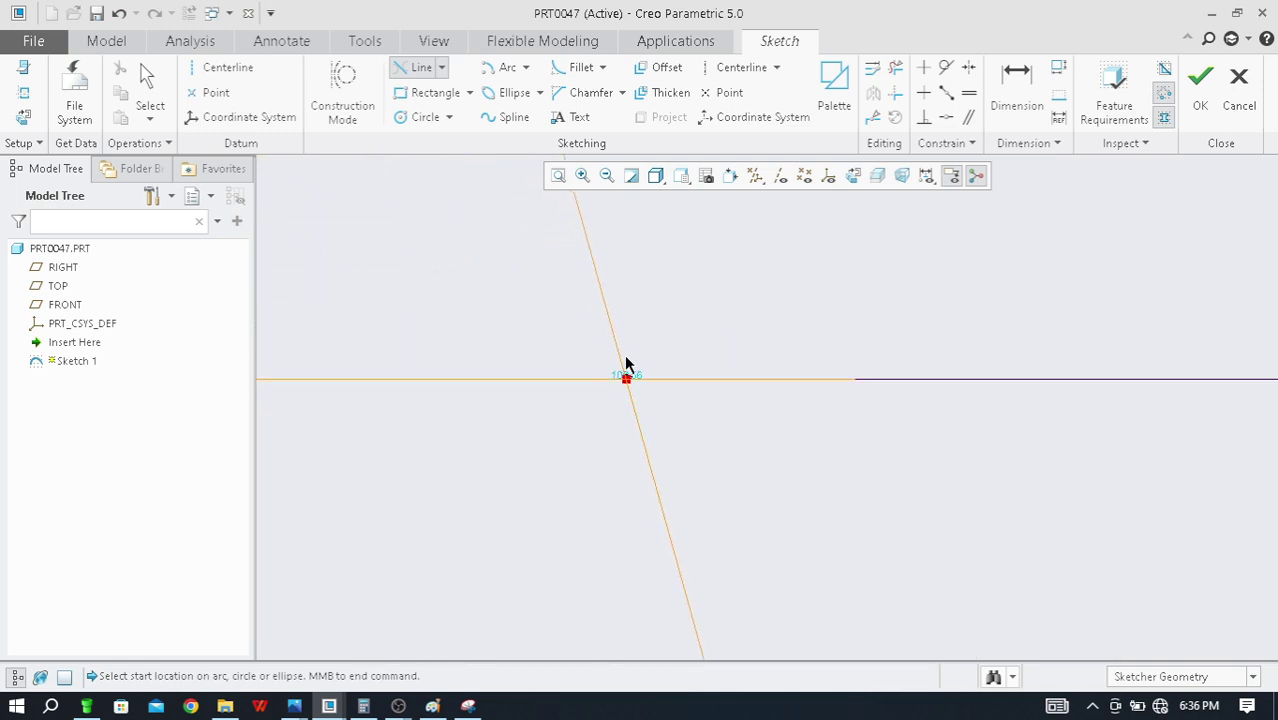
scroll(617, 413, "down", 4)
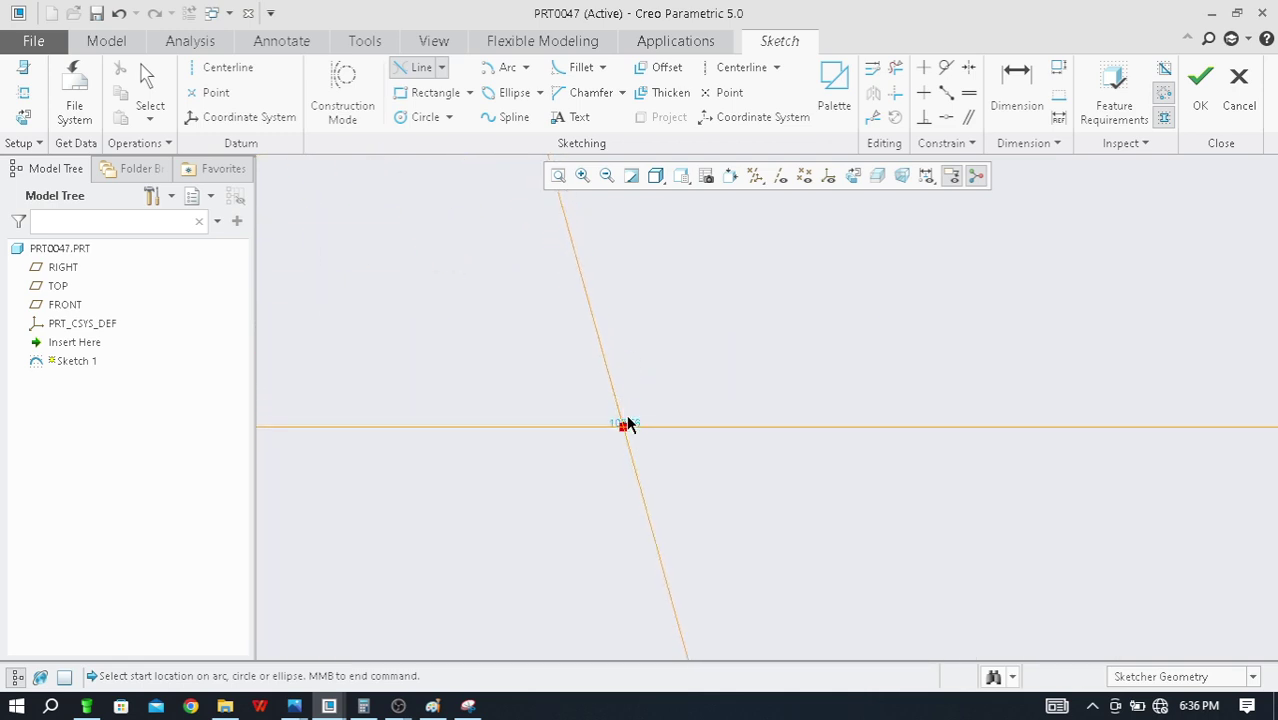
scroll(625, 443, "down", 4)
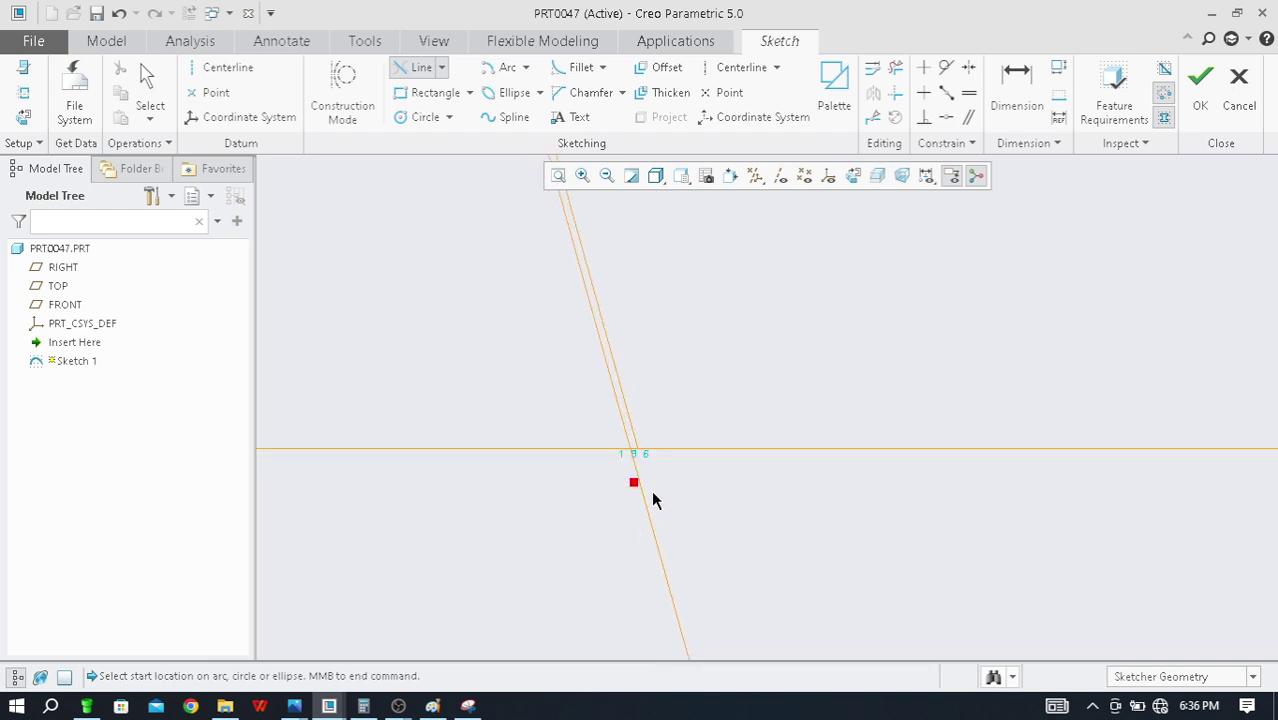
scroll(646, 458, "down", 1)
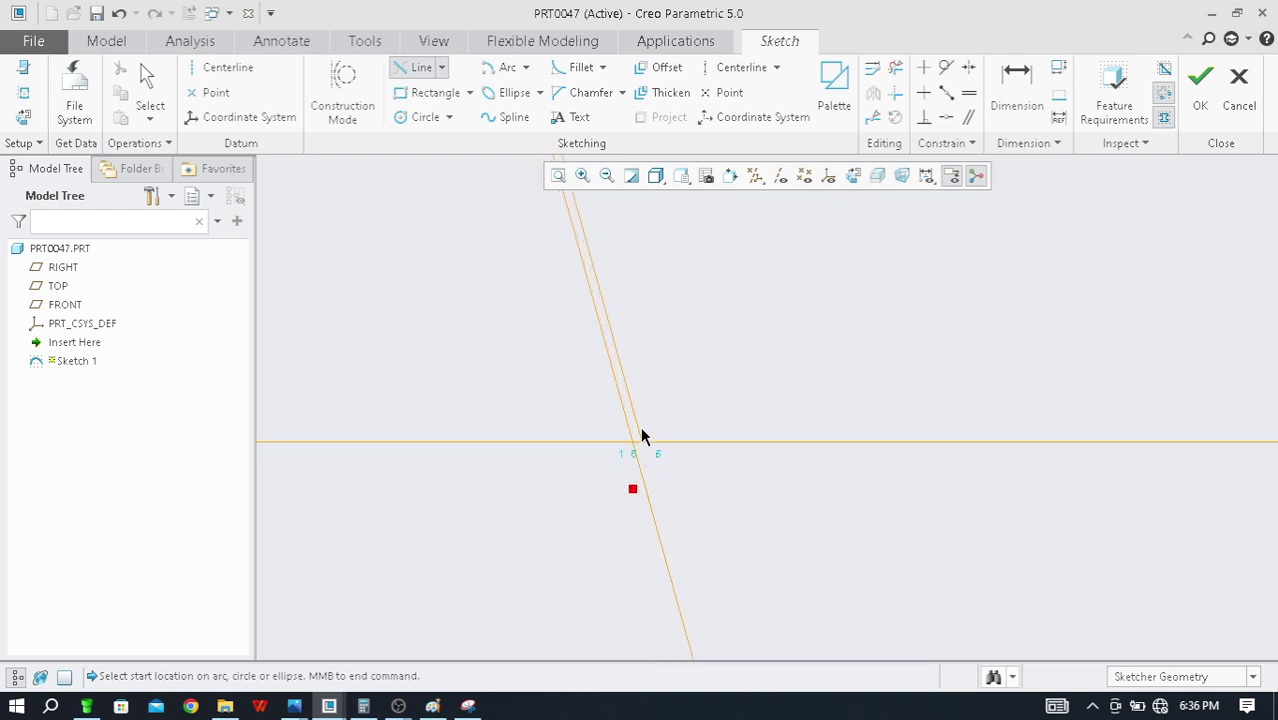
Trim the duplicate overlapping slanted line on the right, then pan to check the line ends
left_click(895, 67)
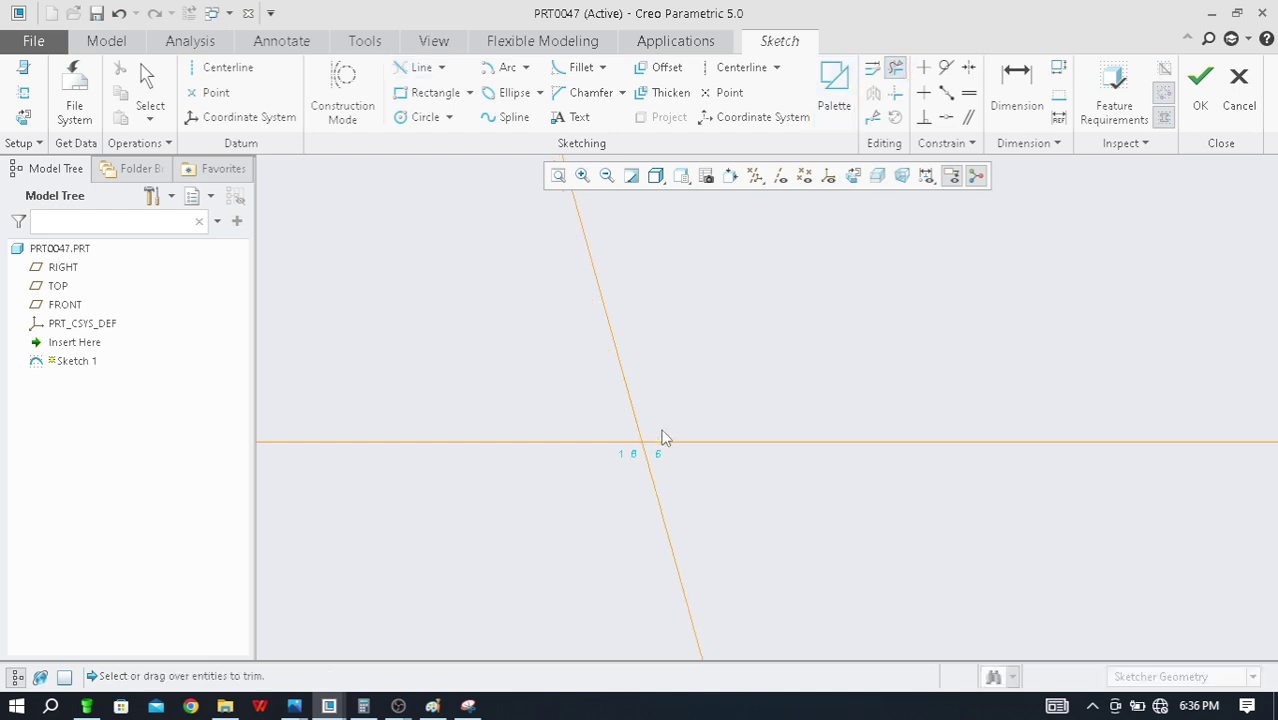
left_click_drag(668, 371, 675, 380)
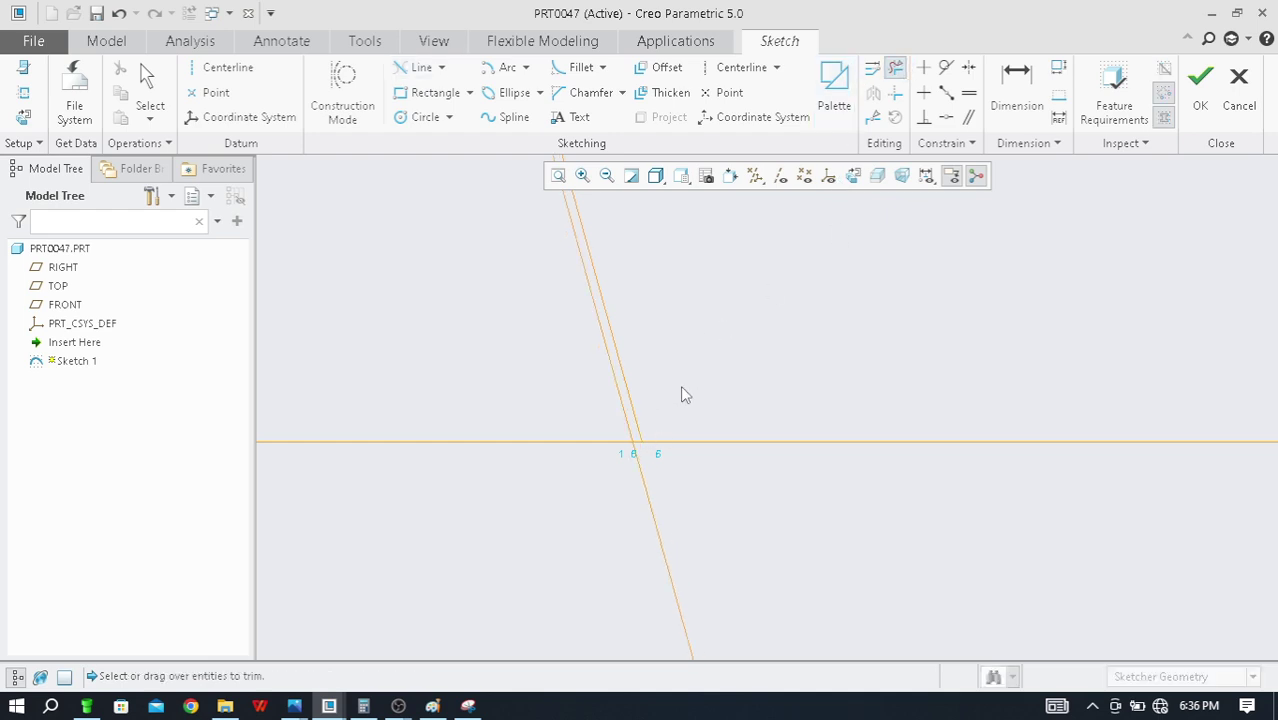
left_click(641, 424)
mouse_move(626, 484)
middle_mouse_down("shift")
mouse_move(651, 479)
mouse_move(658, 506)
mouse_move(659, 471)
middle_mouse_up("shift")
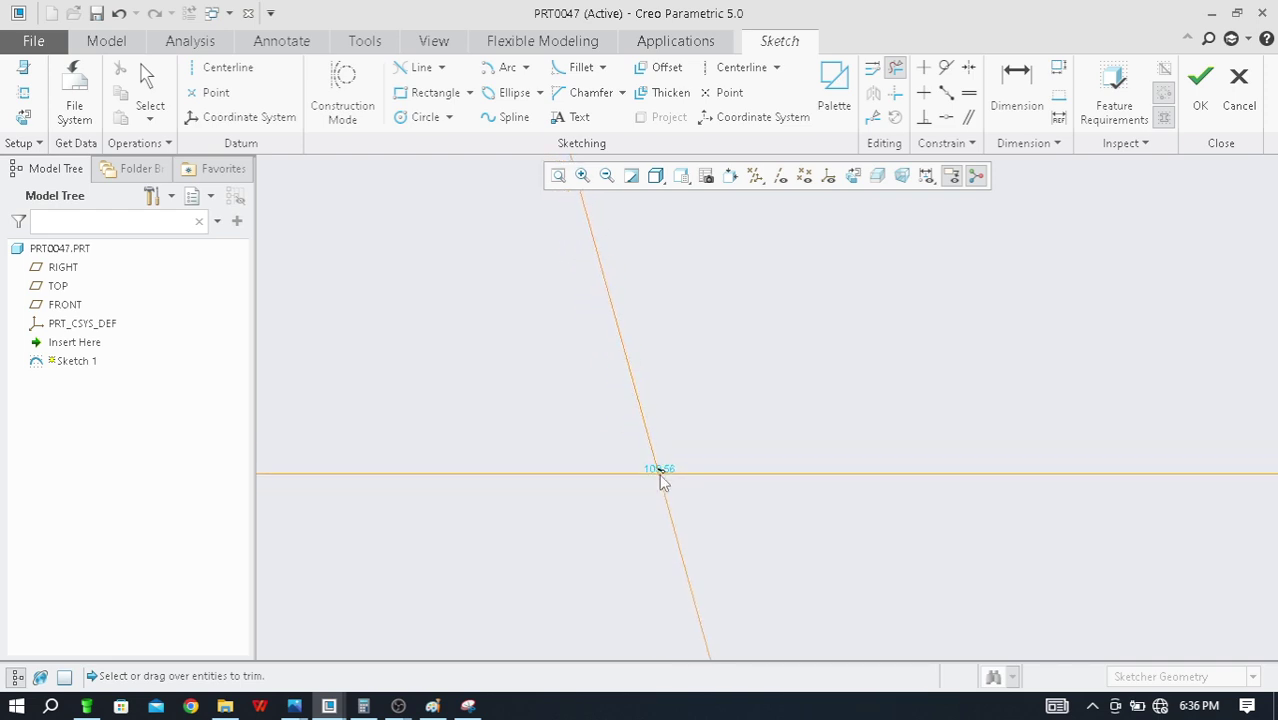
scroll(660, 472, "up", 5)
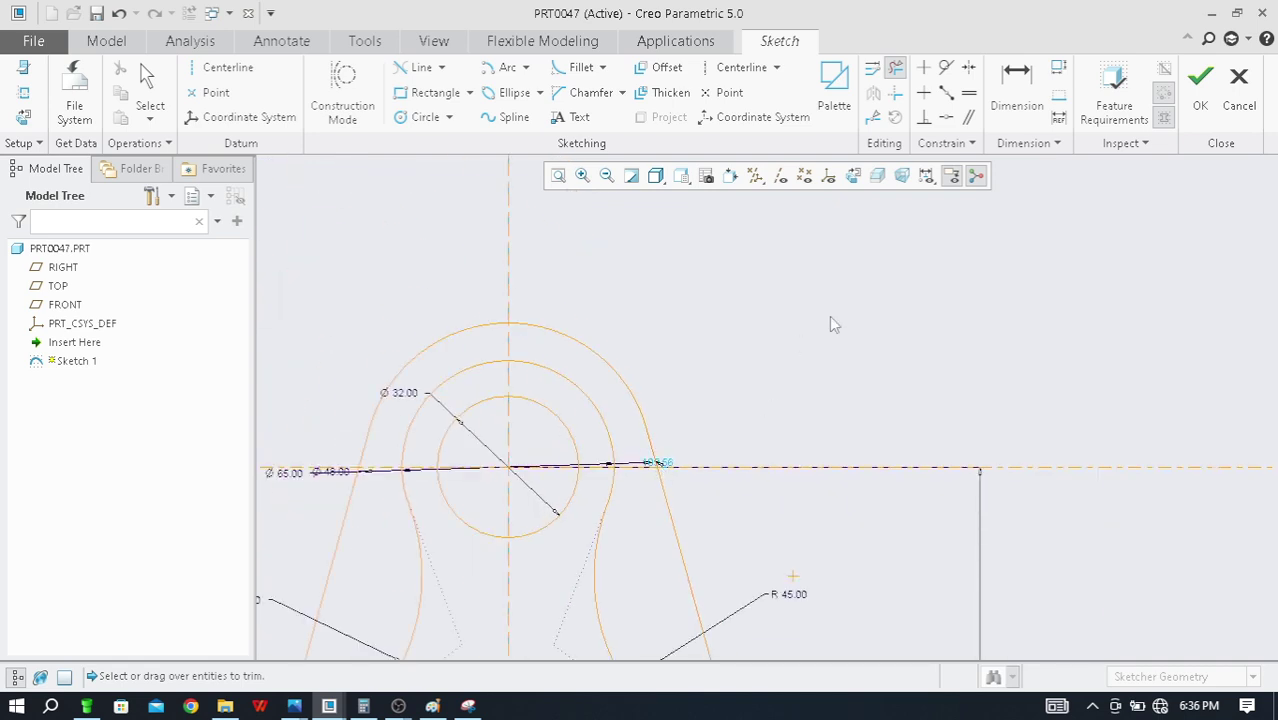
scroll(645, 430, "down", 6)
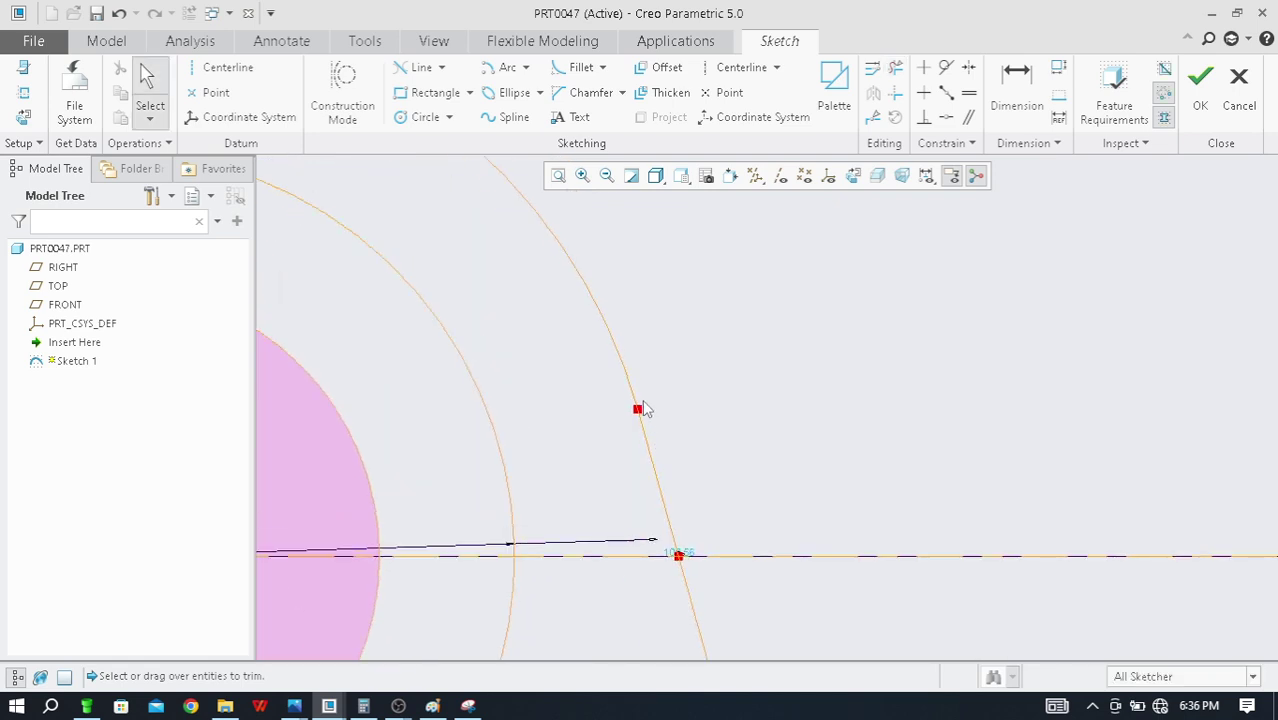
scroll(640, 416, "down", 5)
mouse_move(639, 423)
middle_mouse_down("shift")
mouse_move(562, 480)
mouse_move(558, 425)
mouse_move(602, 368)
middle_mouse_up("shift")
scroll(596, 368, "down", 3)
scroll(611, 322, "up", 4)
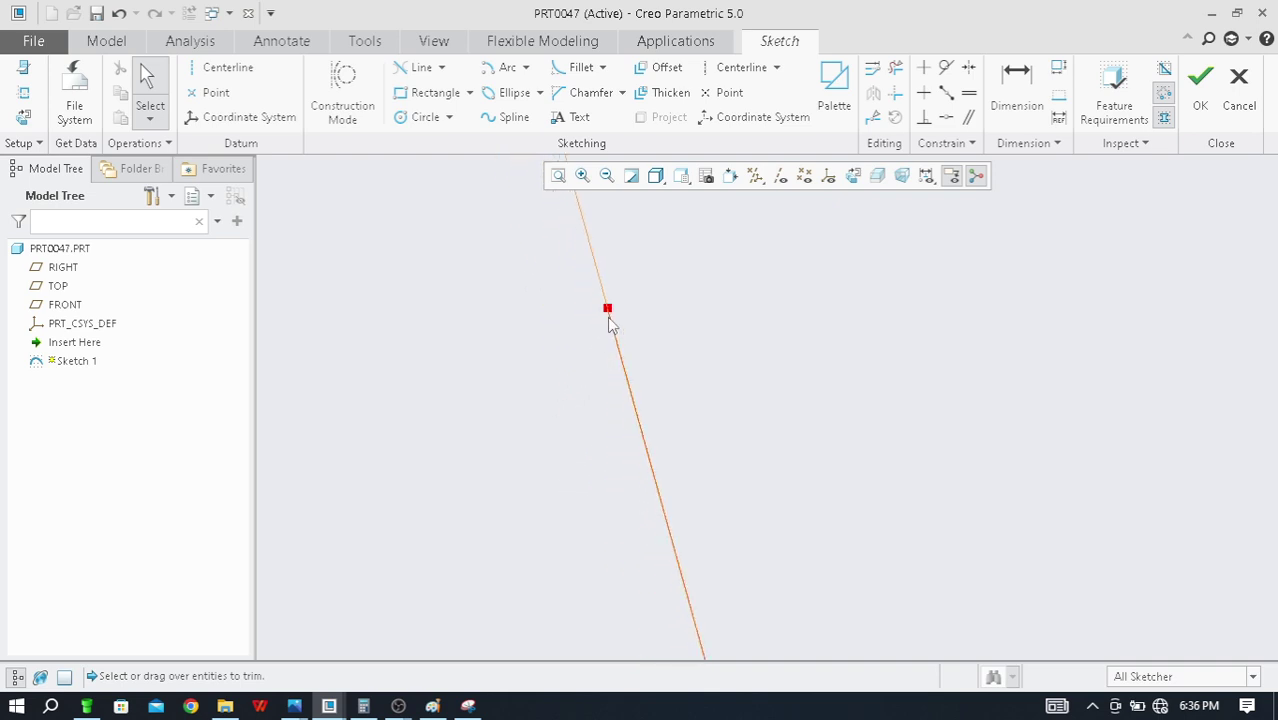
scroll(612, 318, "down", 5)
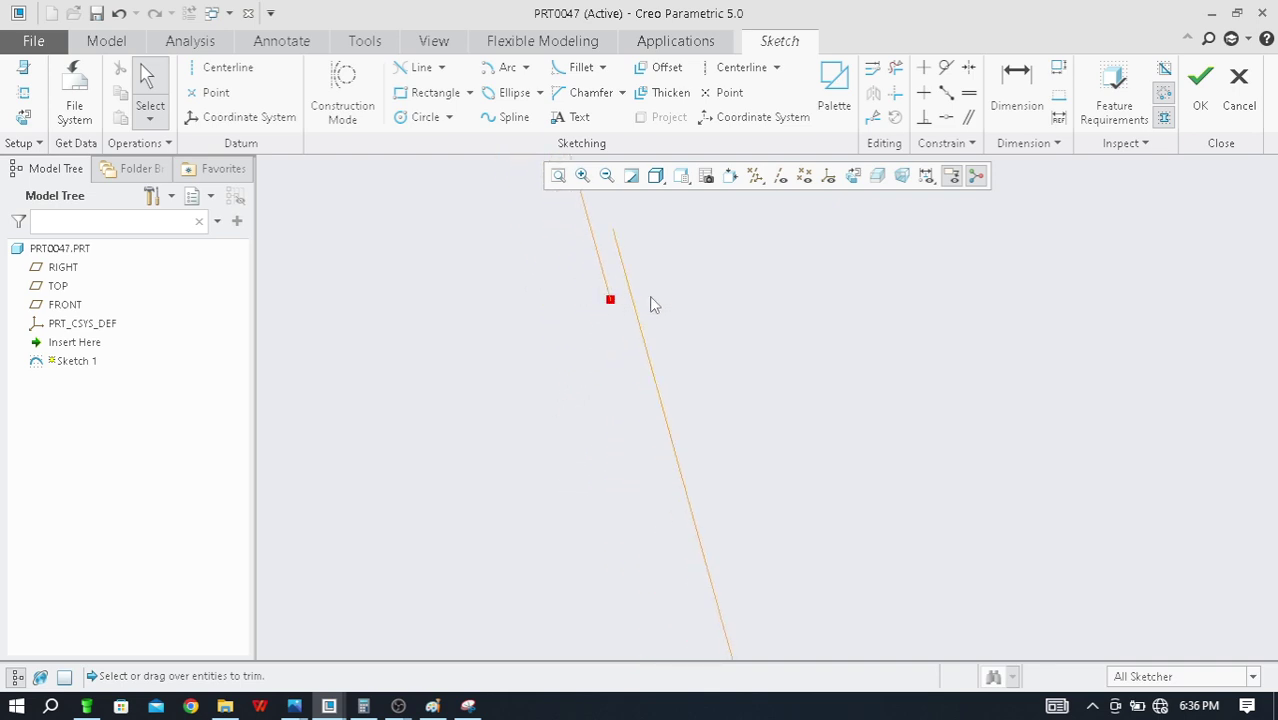
scroll(623, 264, "up", 5)
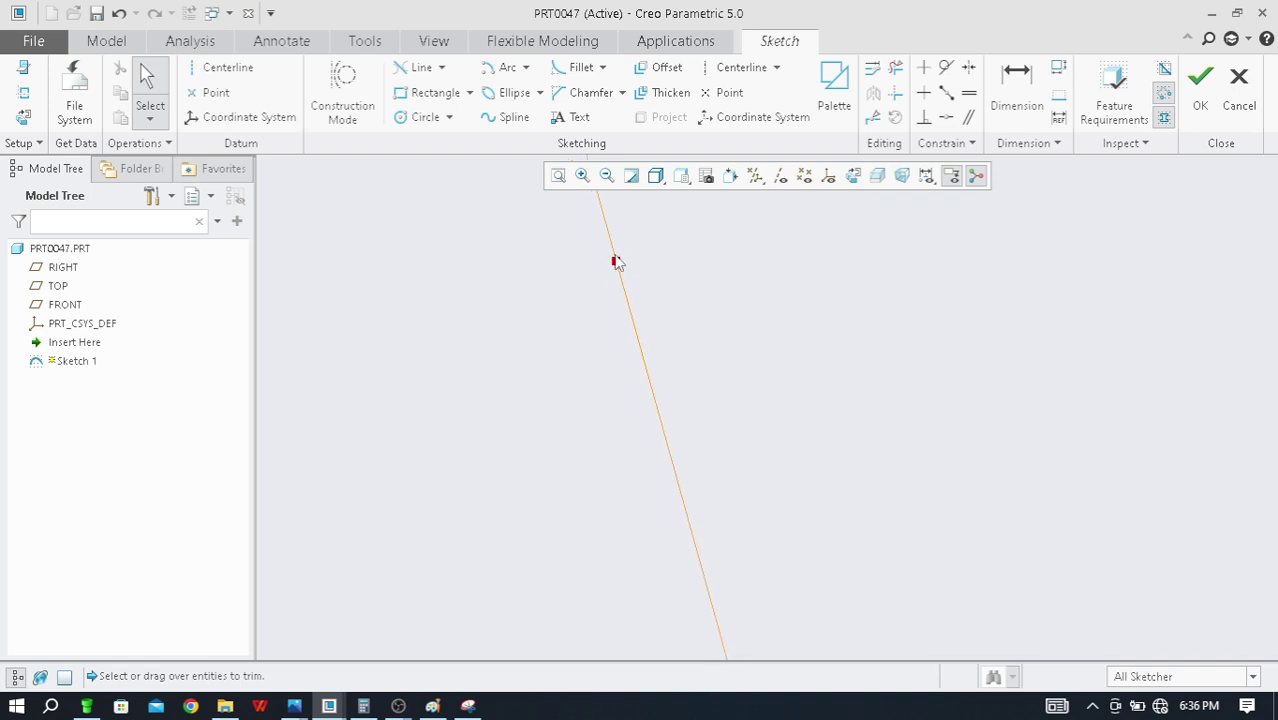
middle_click_drag(628, 262, 628, 257, "shift")
scroll(645, 262, "up", 5)
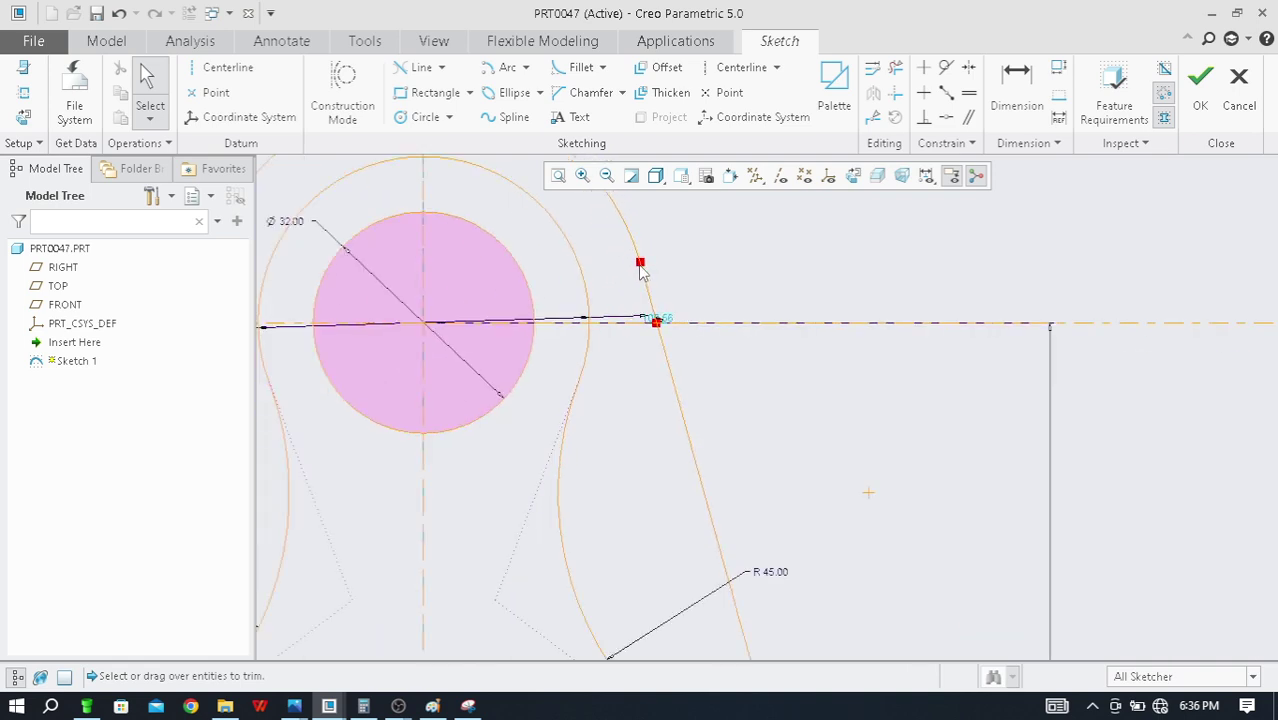
scroll(668, 362, "up", 3)
Replace the right tangent line with a new line from the top boss arc tangent to the right arc
left_click(672, 360)
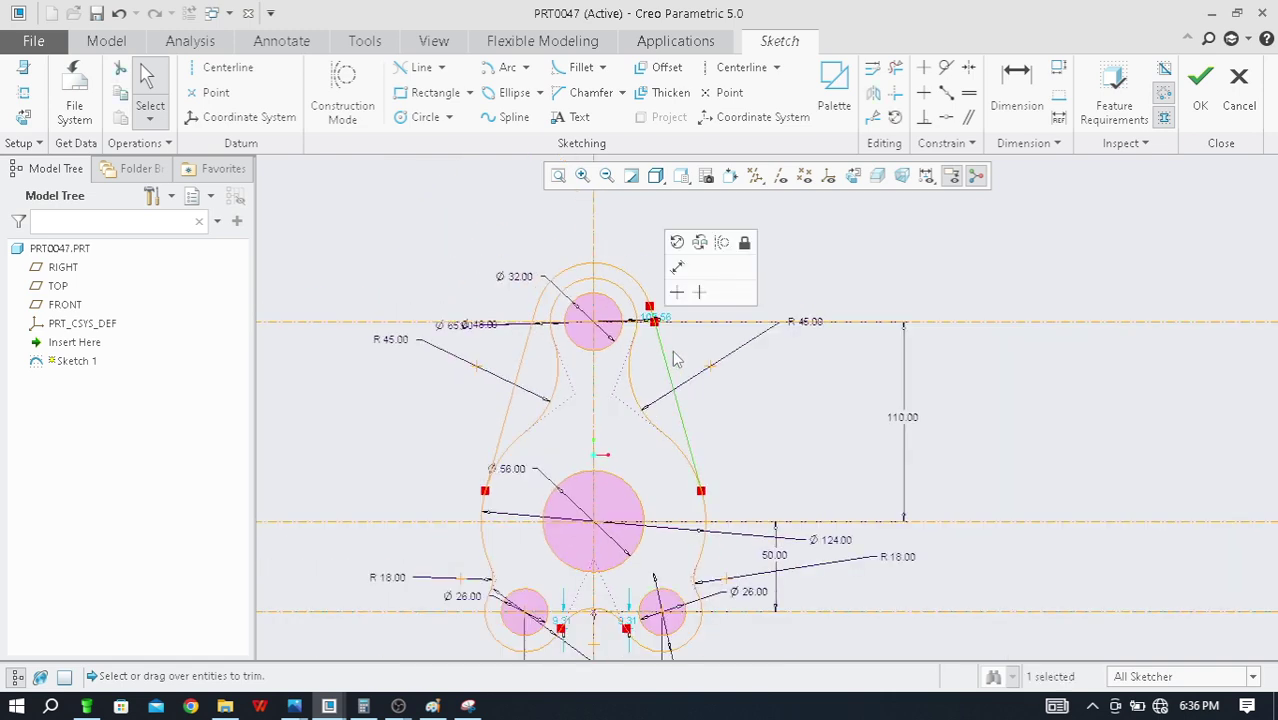
key("Delete")
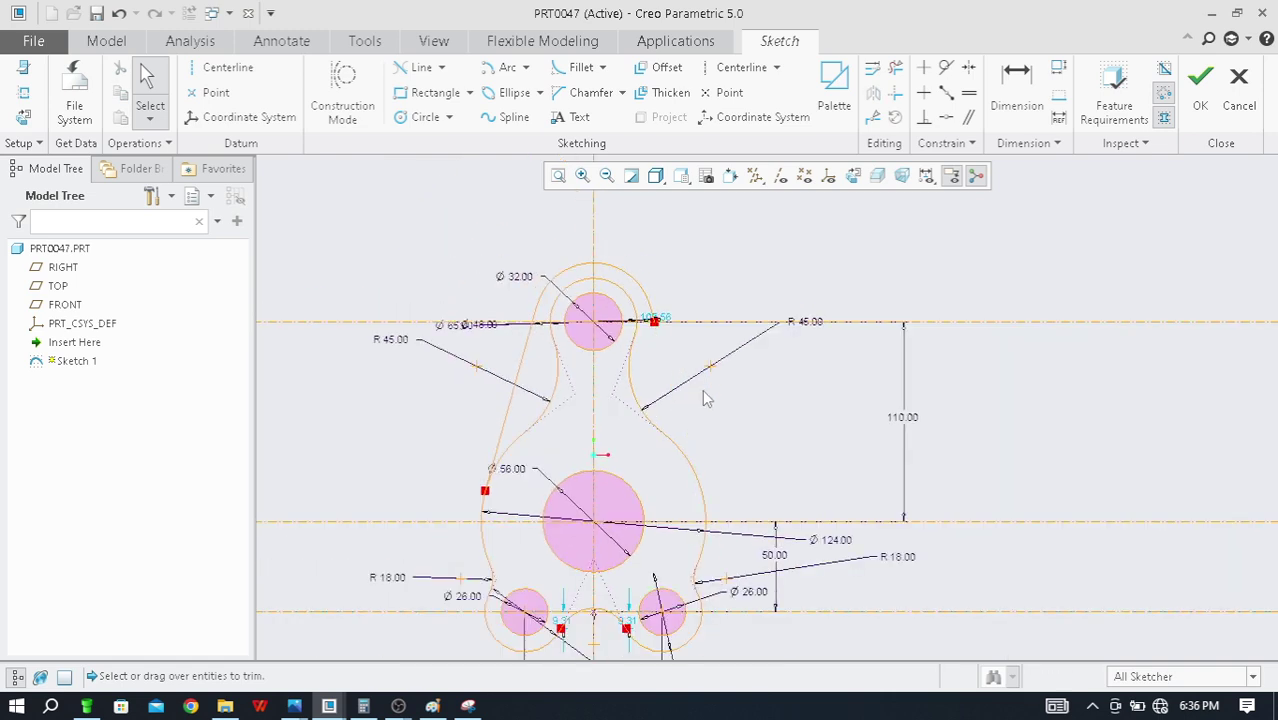
left_click(442, 68)
left_click(451, 90)
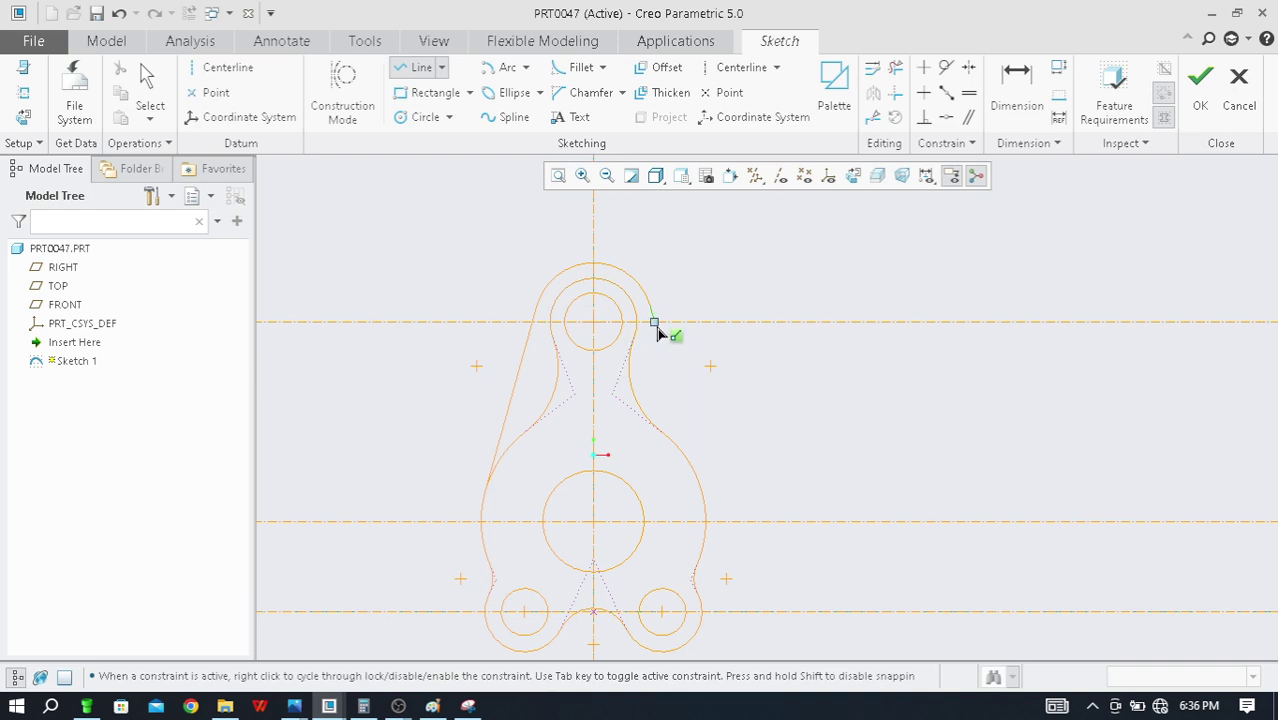
left_click(655, 323)
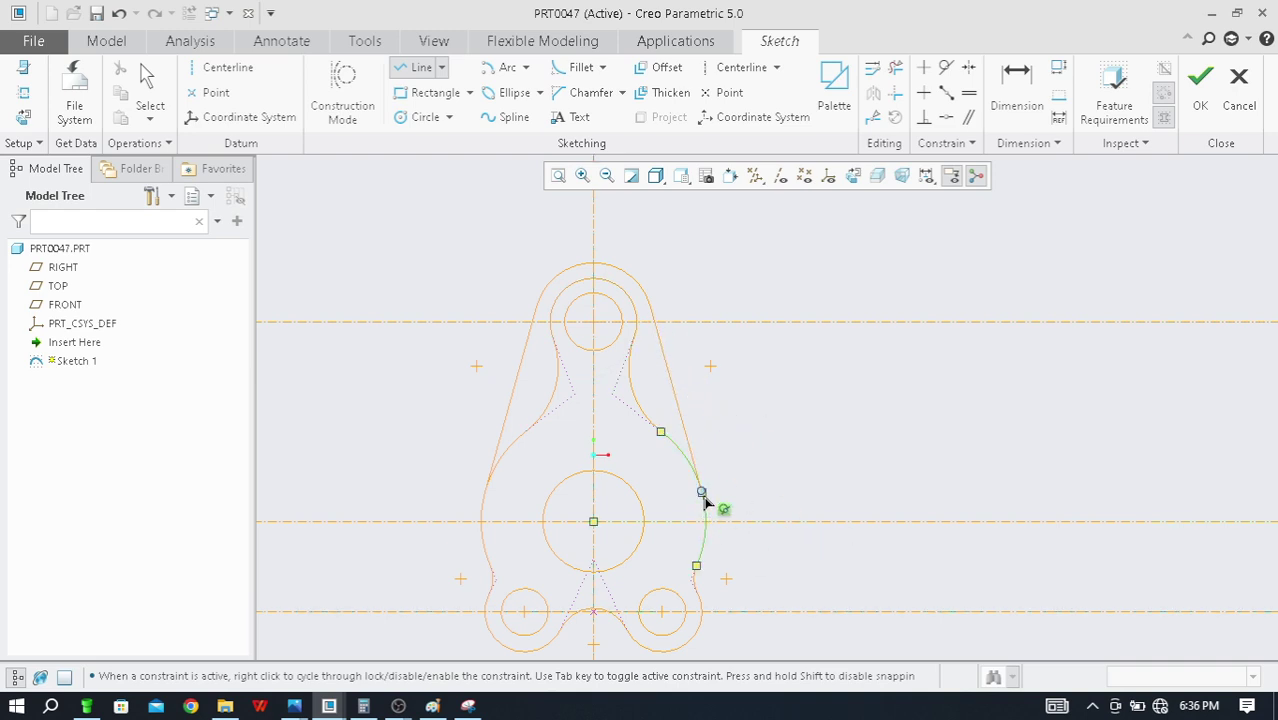
left_click(725, 476)
middle_click(757, 435)
middle_click(762, 428)
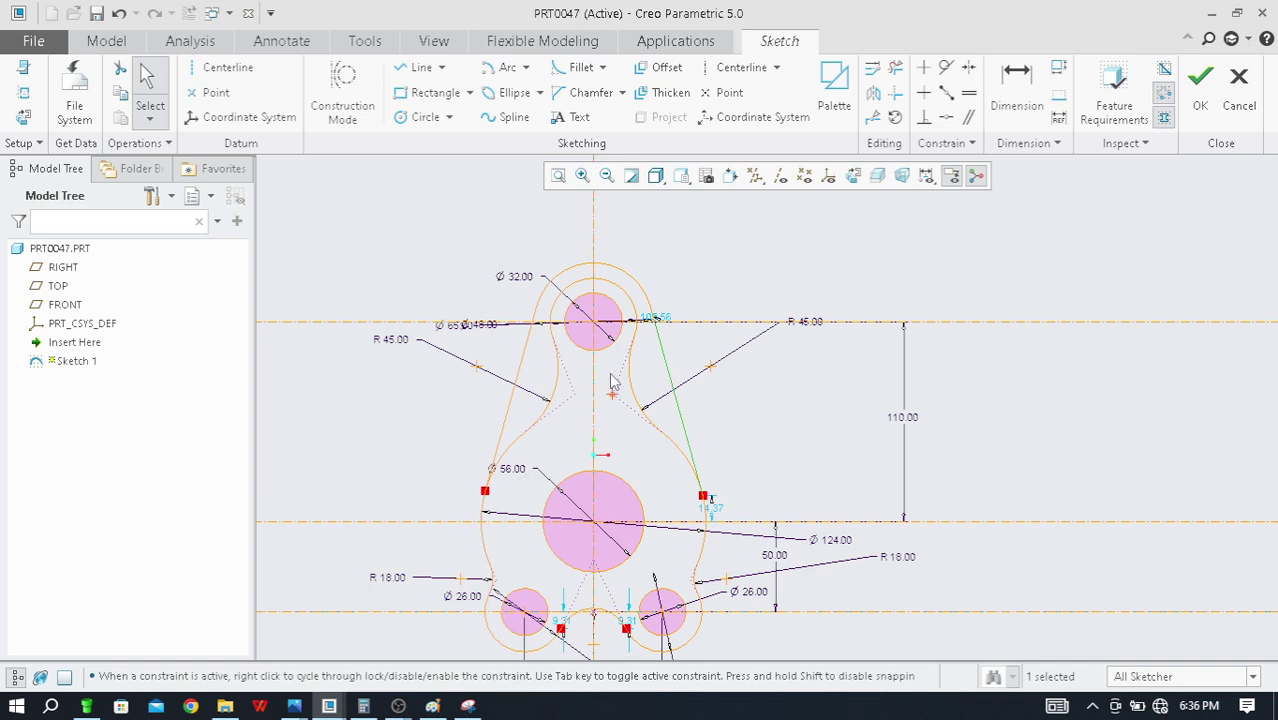
scroll(706, 527, "down", 10)
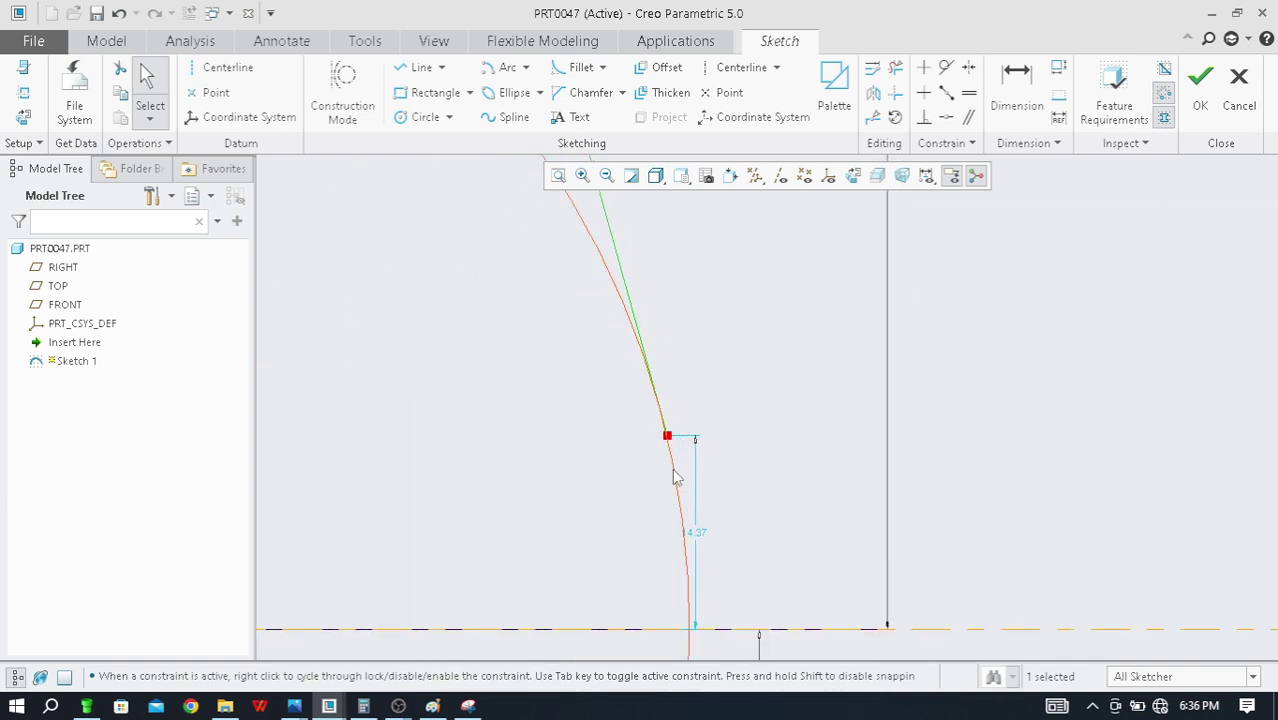
scroll(669, 401, "down", 5)
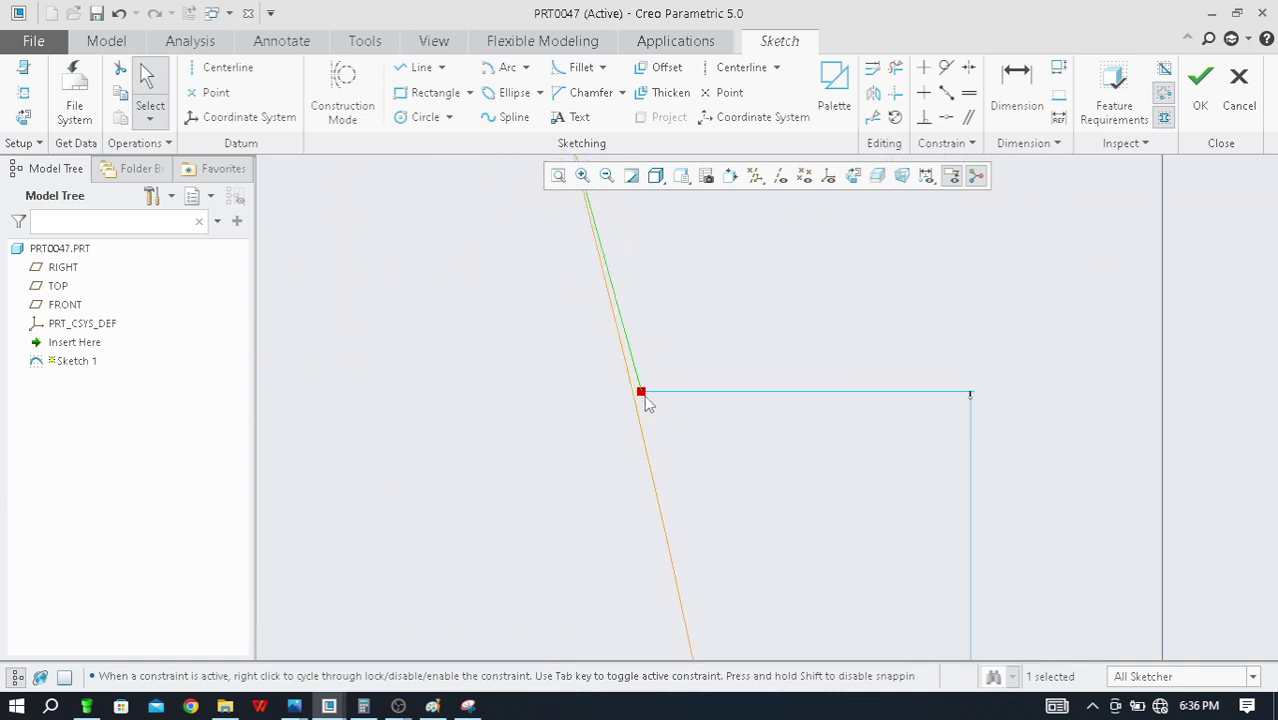
scroll(647, 401, "up", 10)
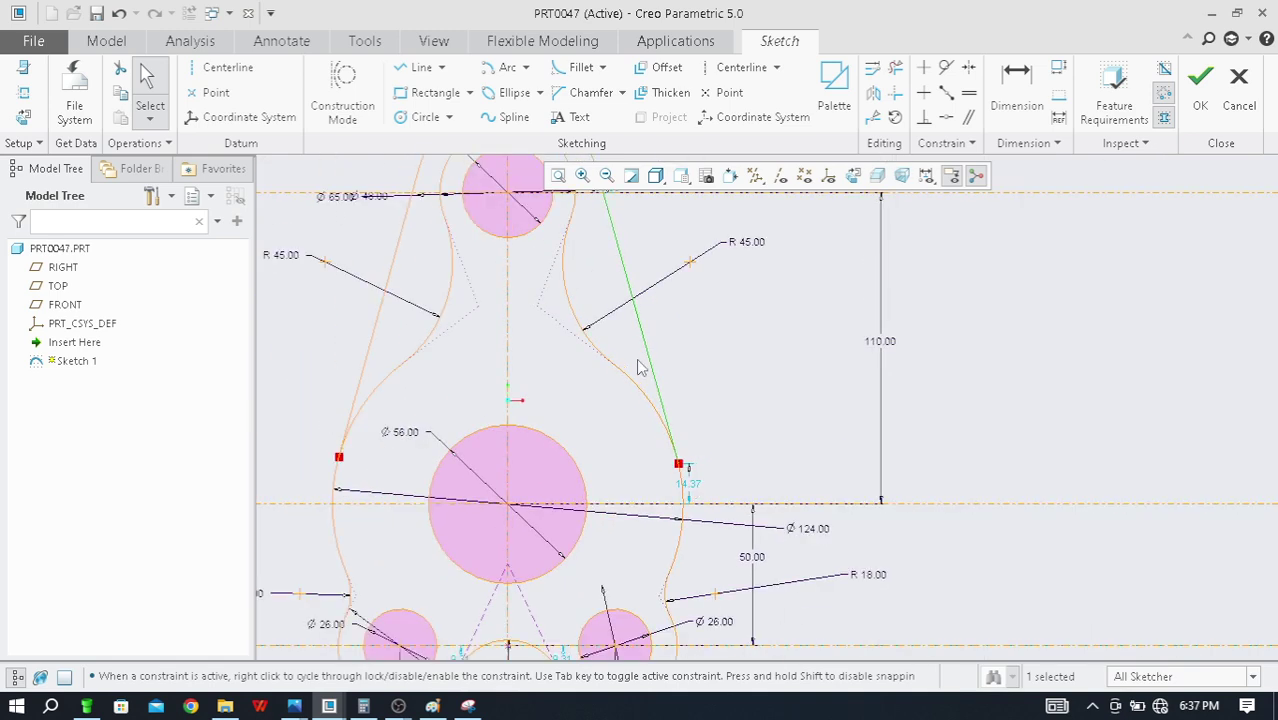
scroll(687, 436, "up", 3)
Delete the sloped right-side line and pick Line Chain from the Line dropdown
left_click(651, 343)
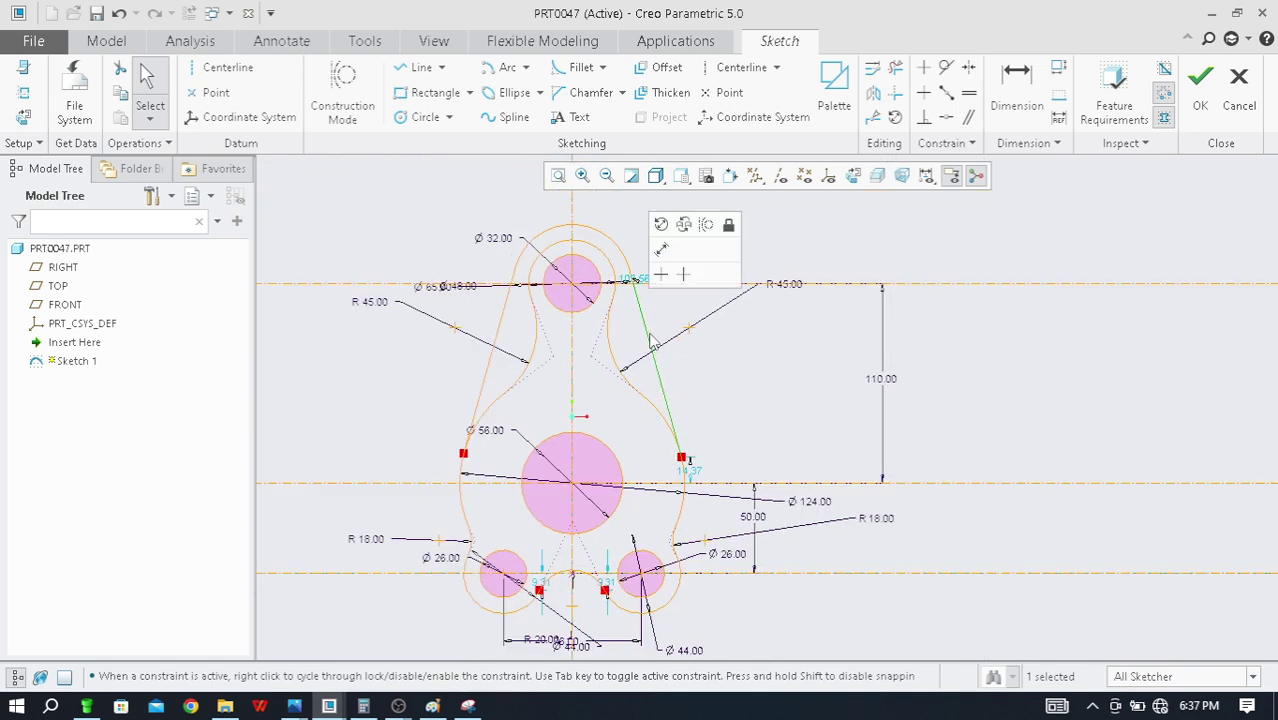
key("Delete")
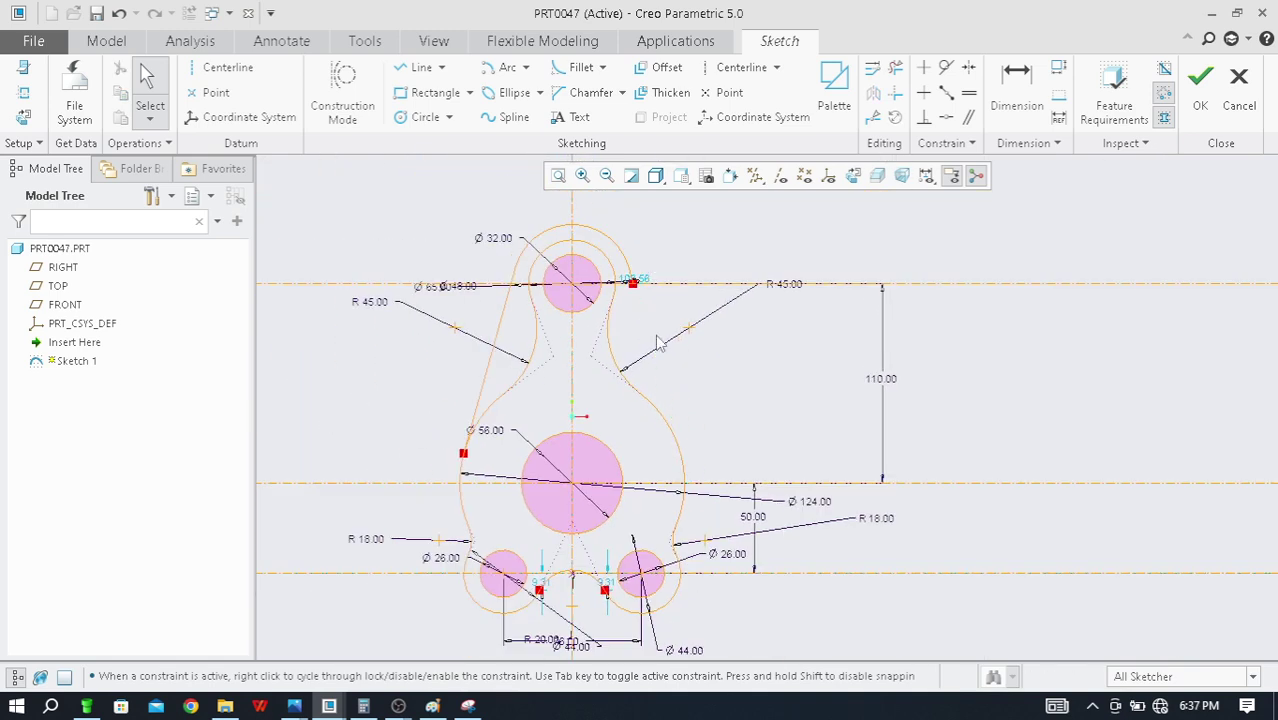
left_click(441, 67)
left_click(456, 110)
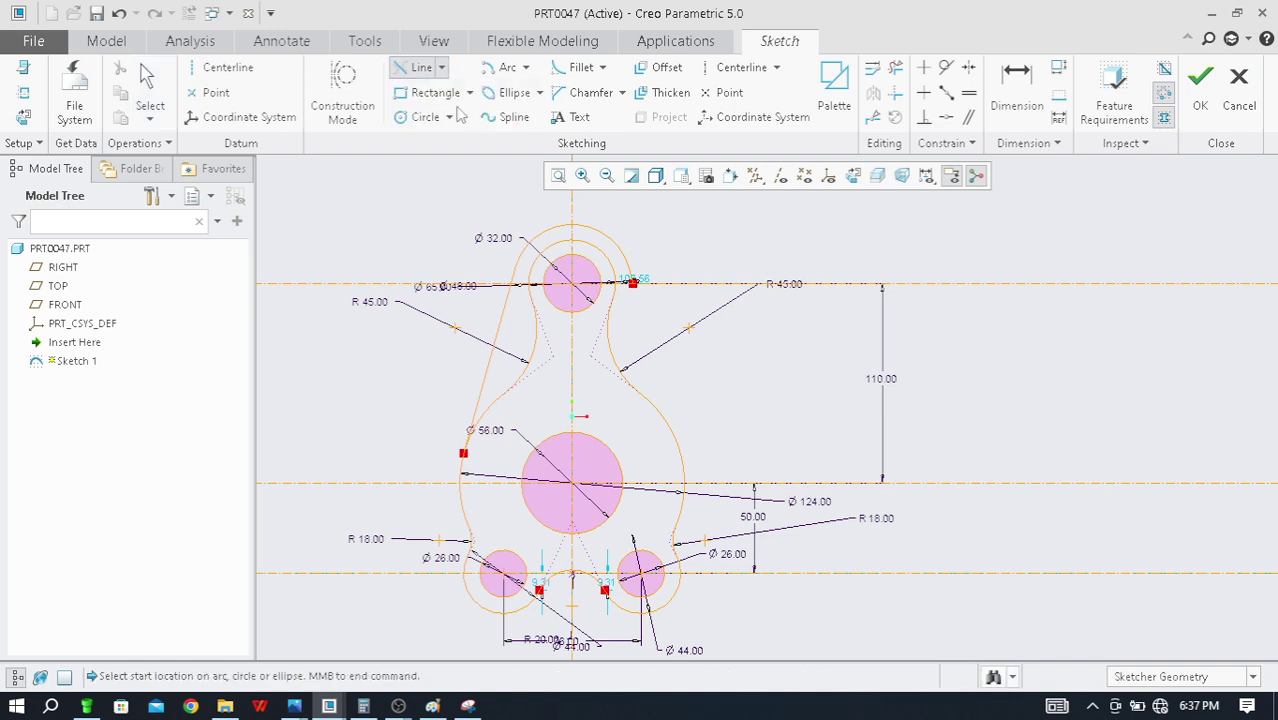
left_click(442, 67)
left_click(450, 88)
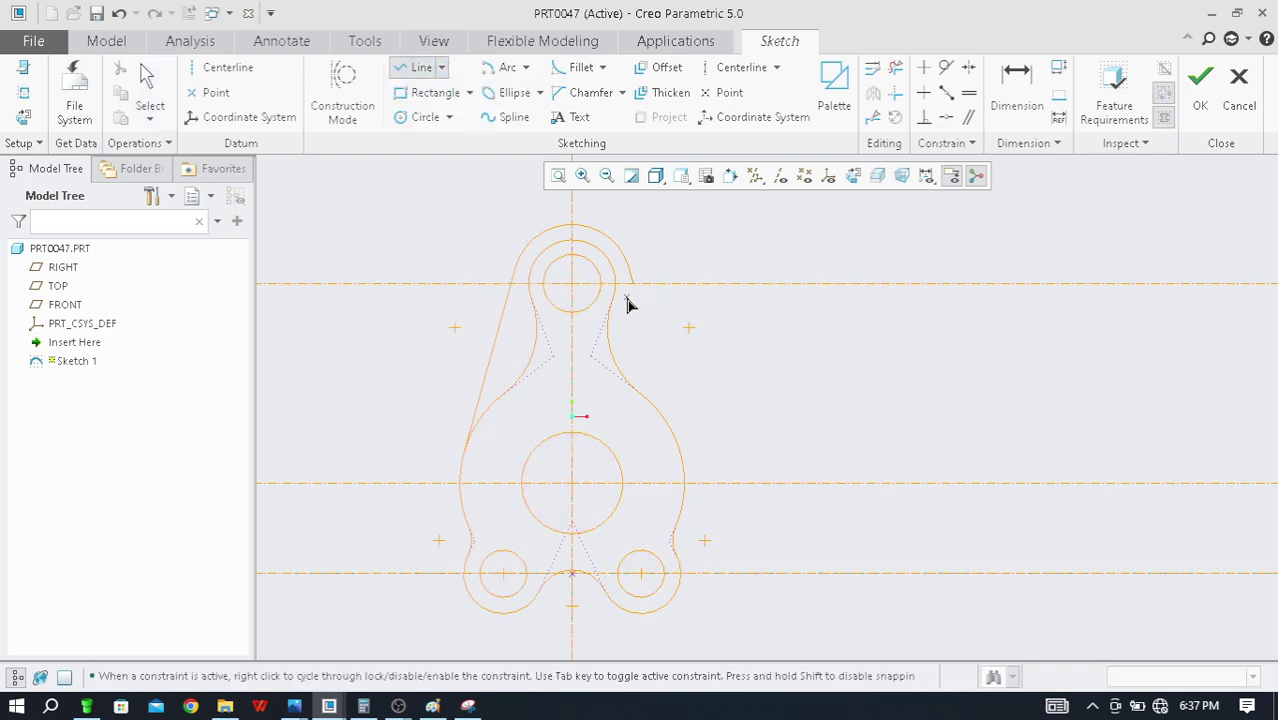
Draw a new line from the top boss arc tangent to the right arc, dimensioned 15.51
scroll(636, 288, "up", 5)
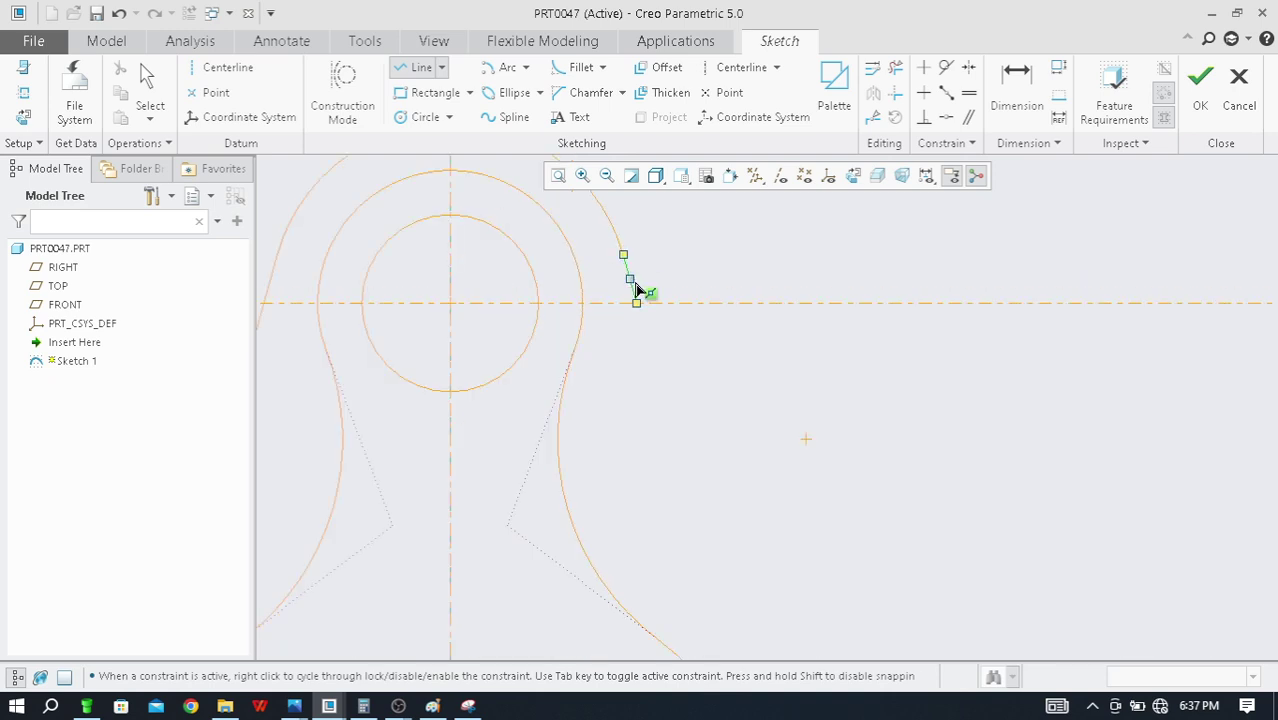
scroll(632, 265, "up", 1)
scroll(606, 279, "down", 3)
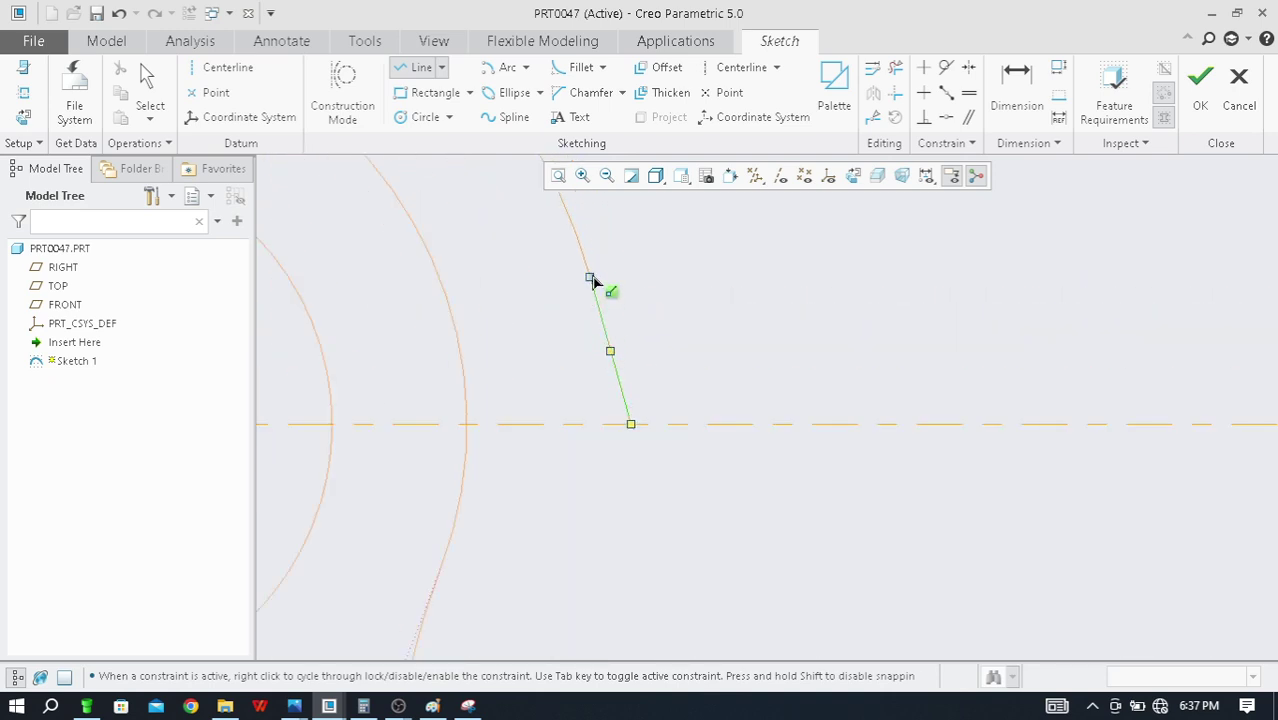
left_click(590, 281)
middle_click(652, 368)
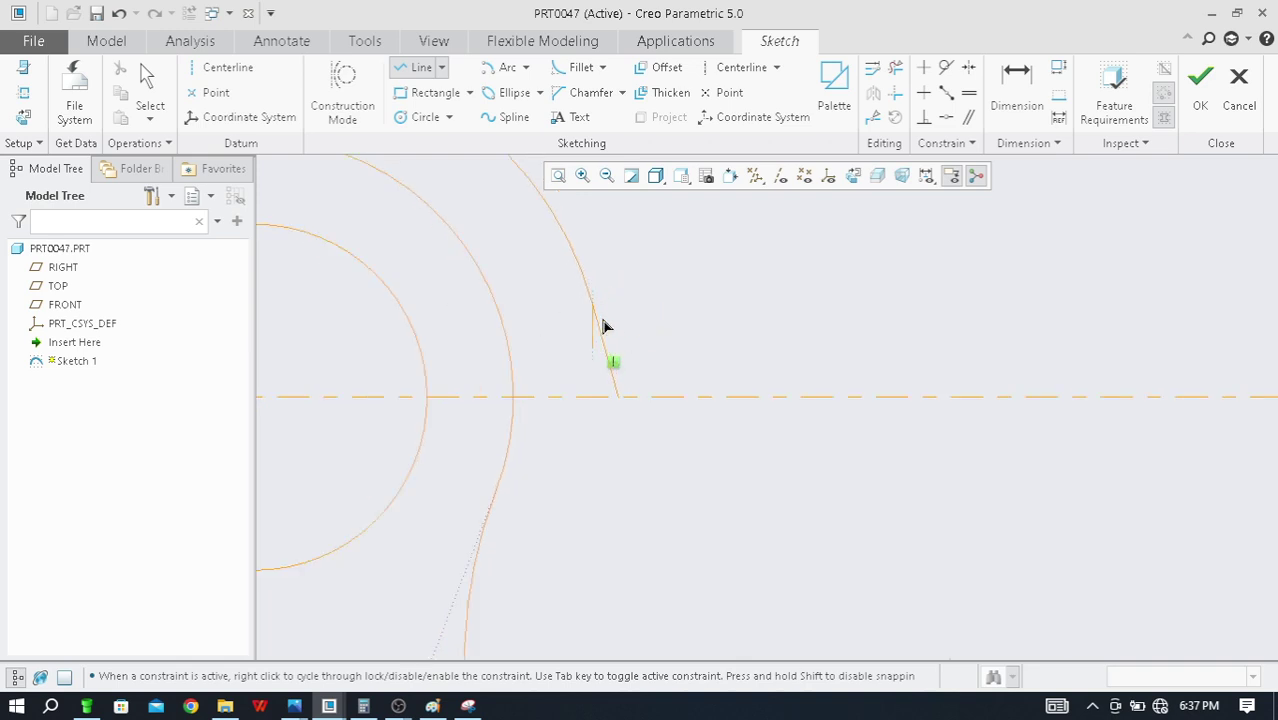
scroll(608, 320, "down", 5)
scroll(624, 385, "up", 5)
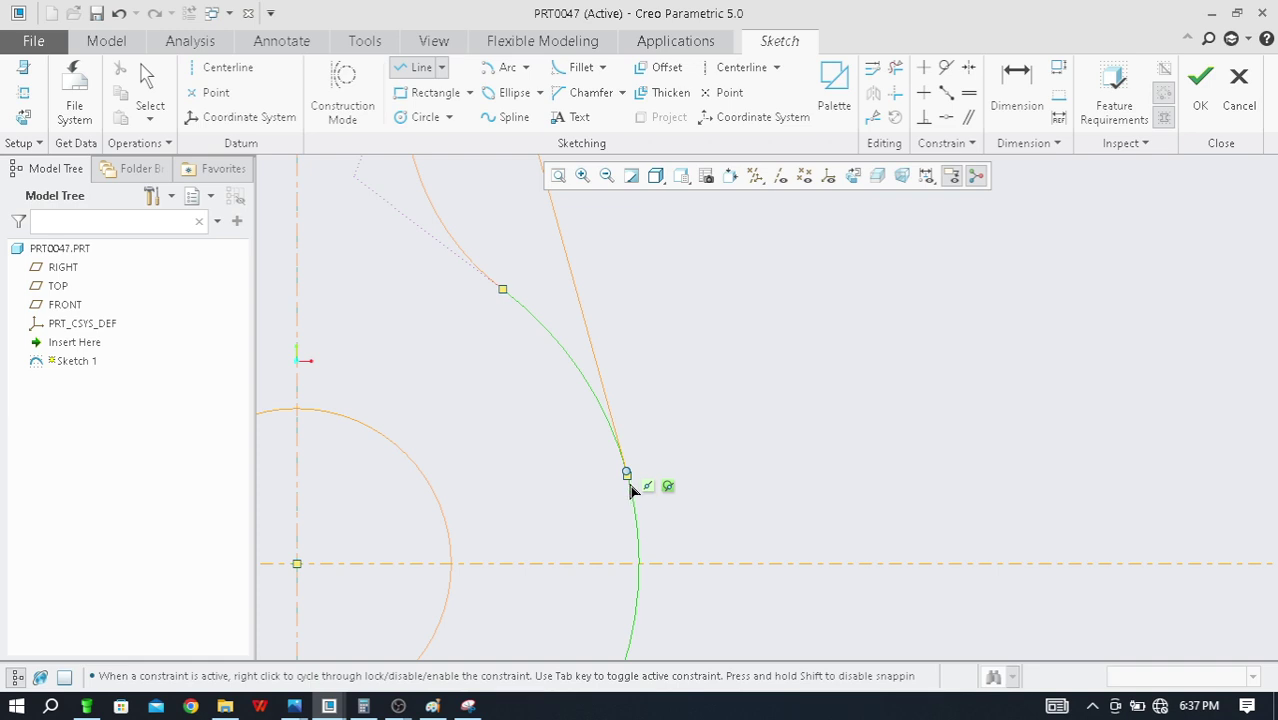
left_click(628, 480)
scroll(636, 460, "down", 7)
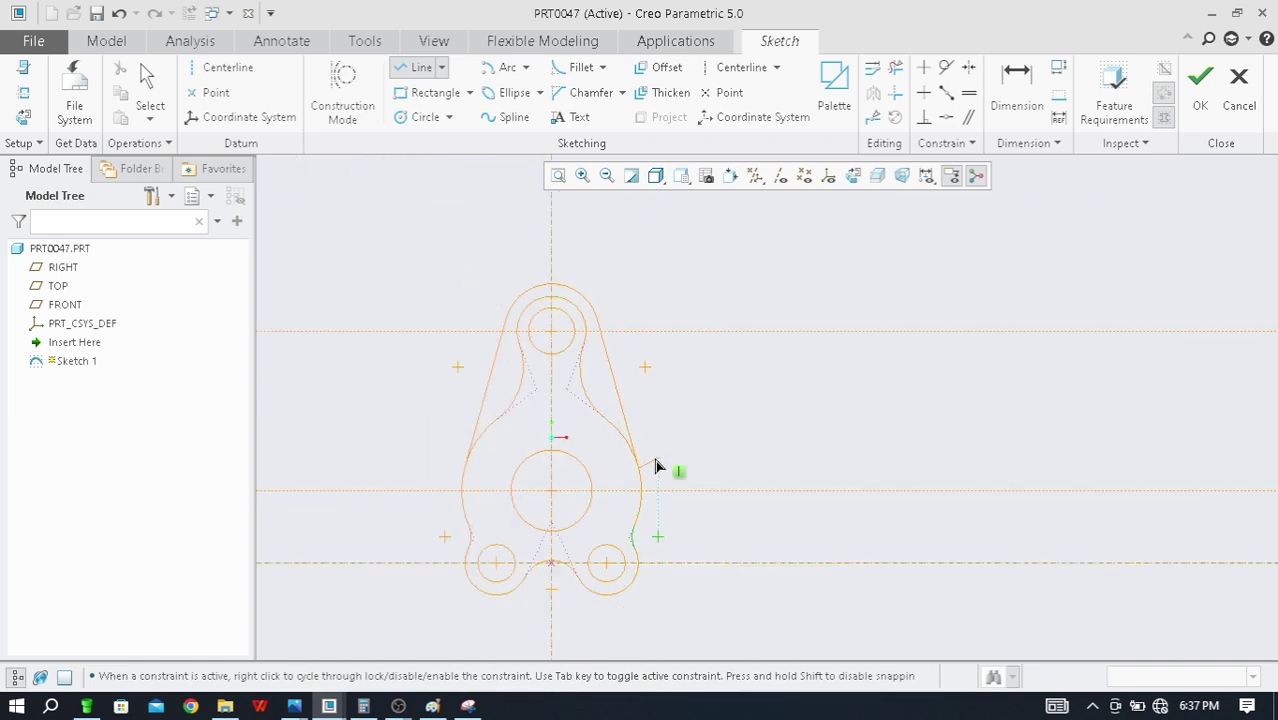
middle_click(715, 397)
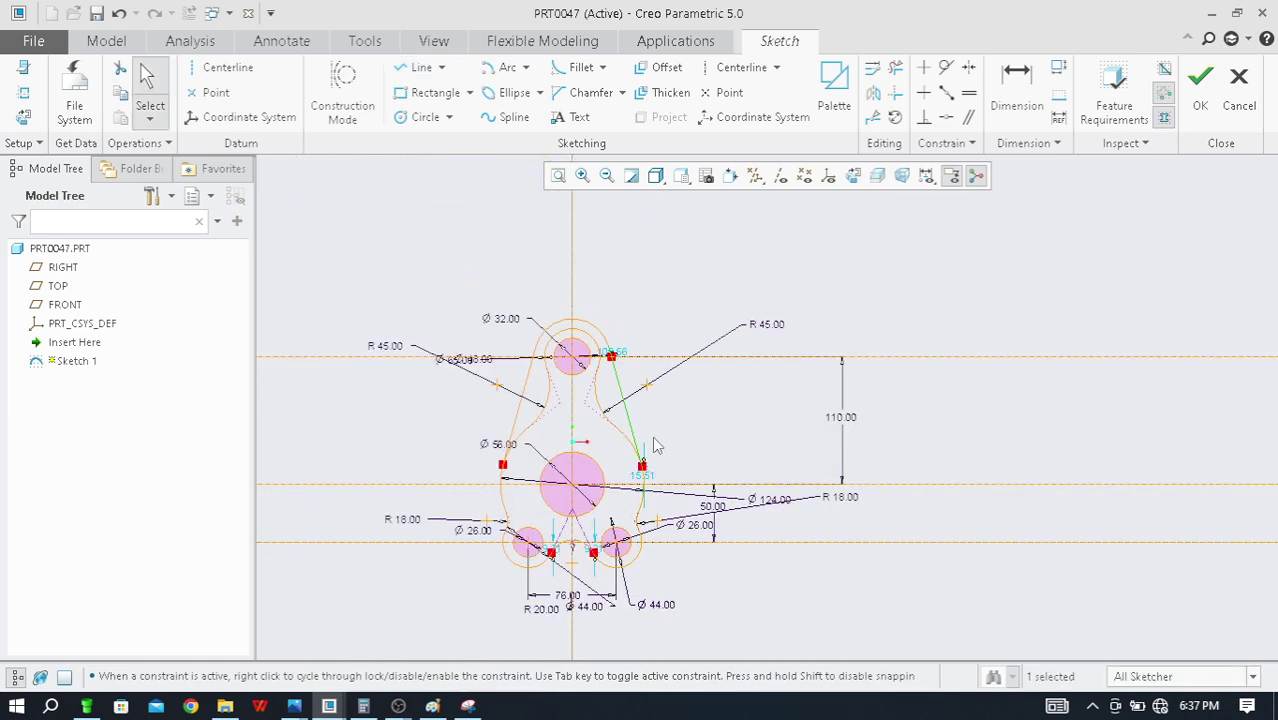
scroll(615, 382, "up", 6)
scroll(586, 333, "up", 2)
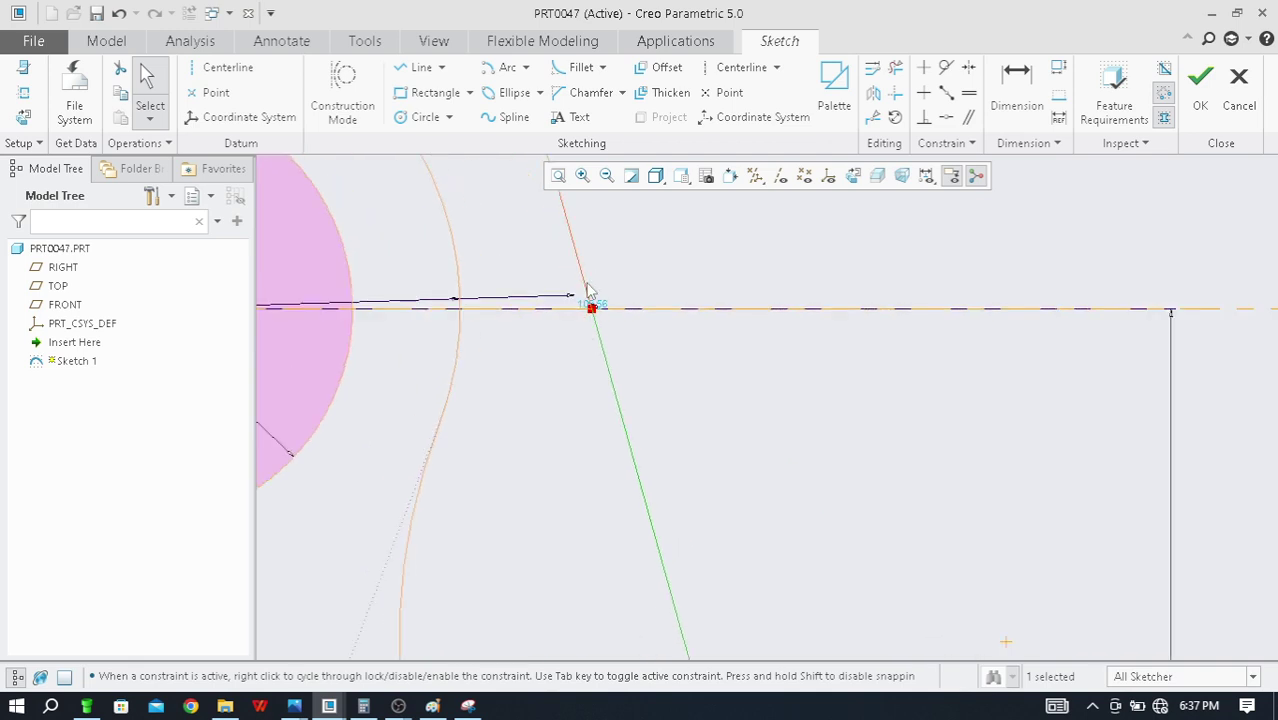
scroll(590, 285, "down", 4)
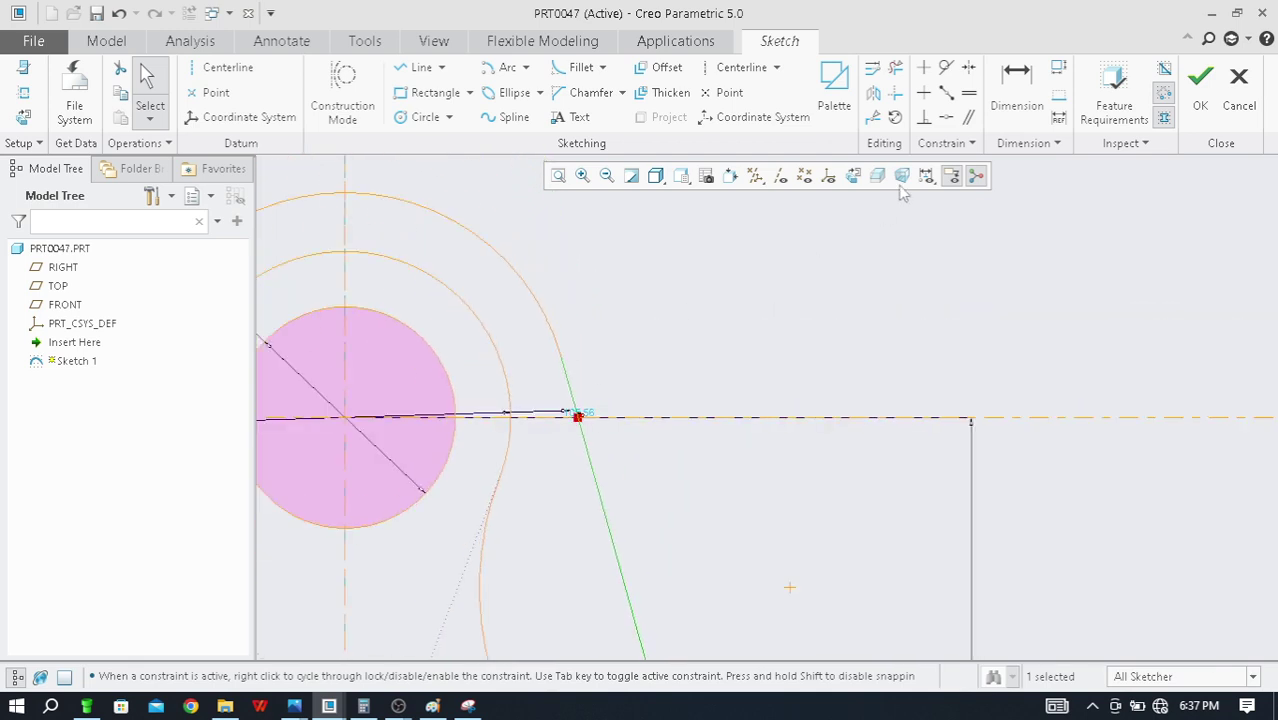
Trim the excess top-boss arc piece at the right line, leaving dimensions 5.56 and 15.51
left_click(896, 70)
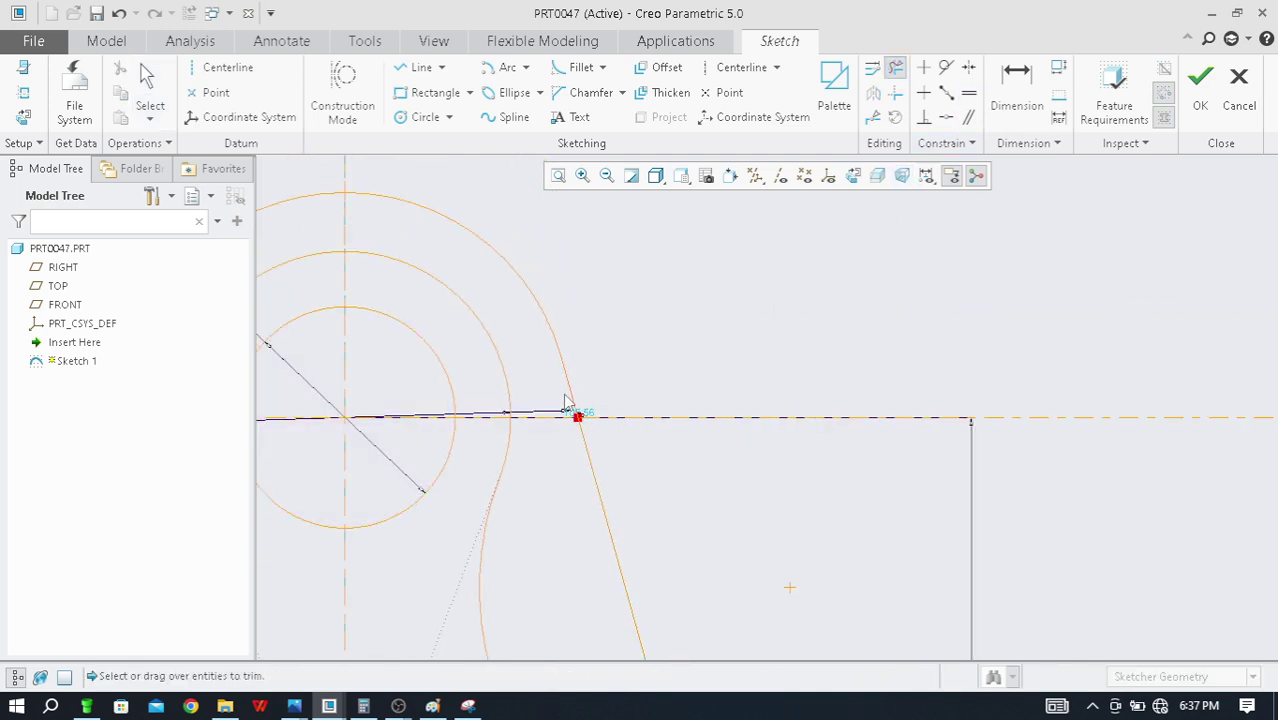
left_click_drag(585, 400, 567, 400)
scroll(643, 352, "up", 5)
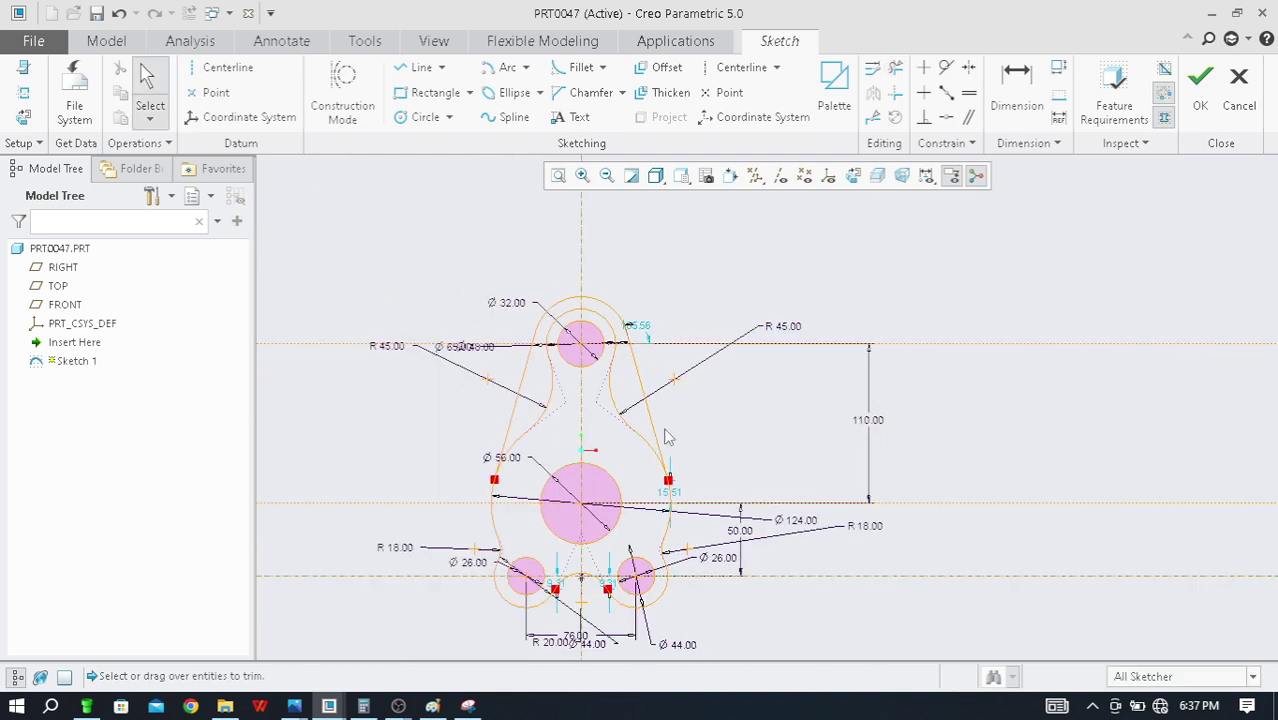
scroll(668, 492, "down", 2)
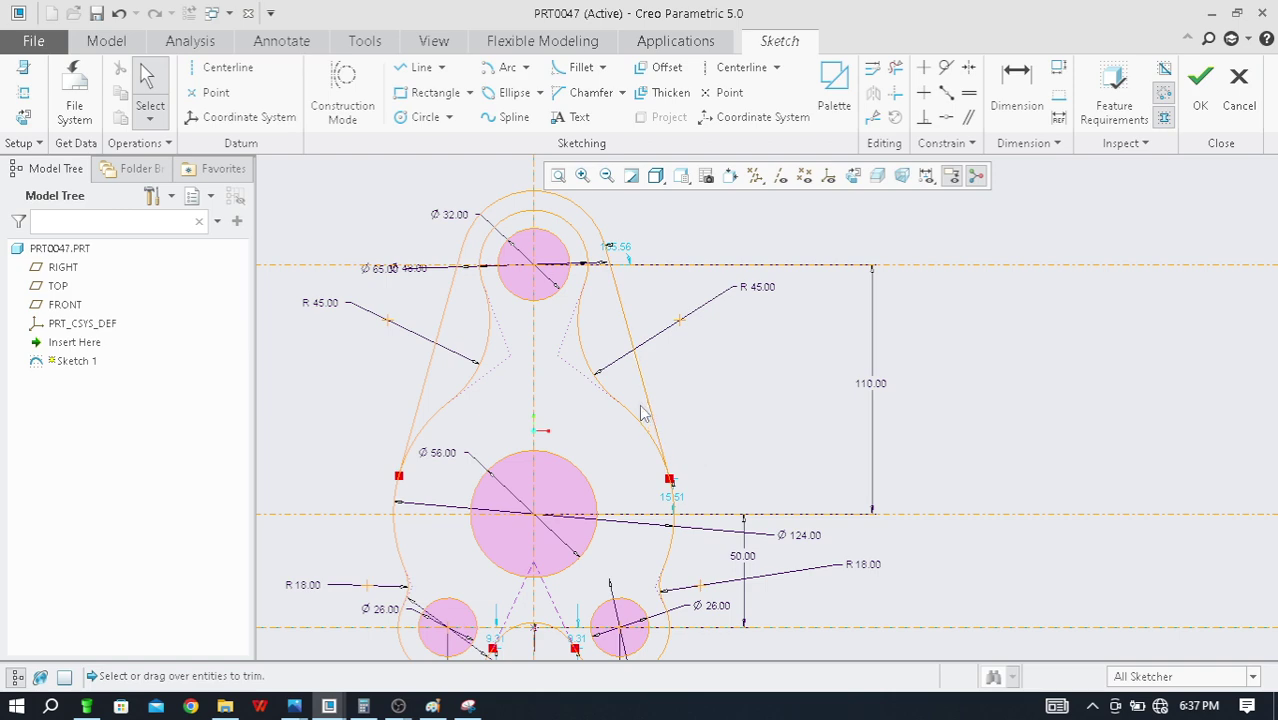
scroll(643, 415, "up", 1)
scroll(660, 445, "down", 2)
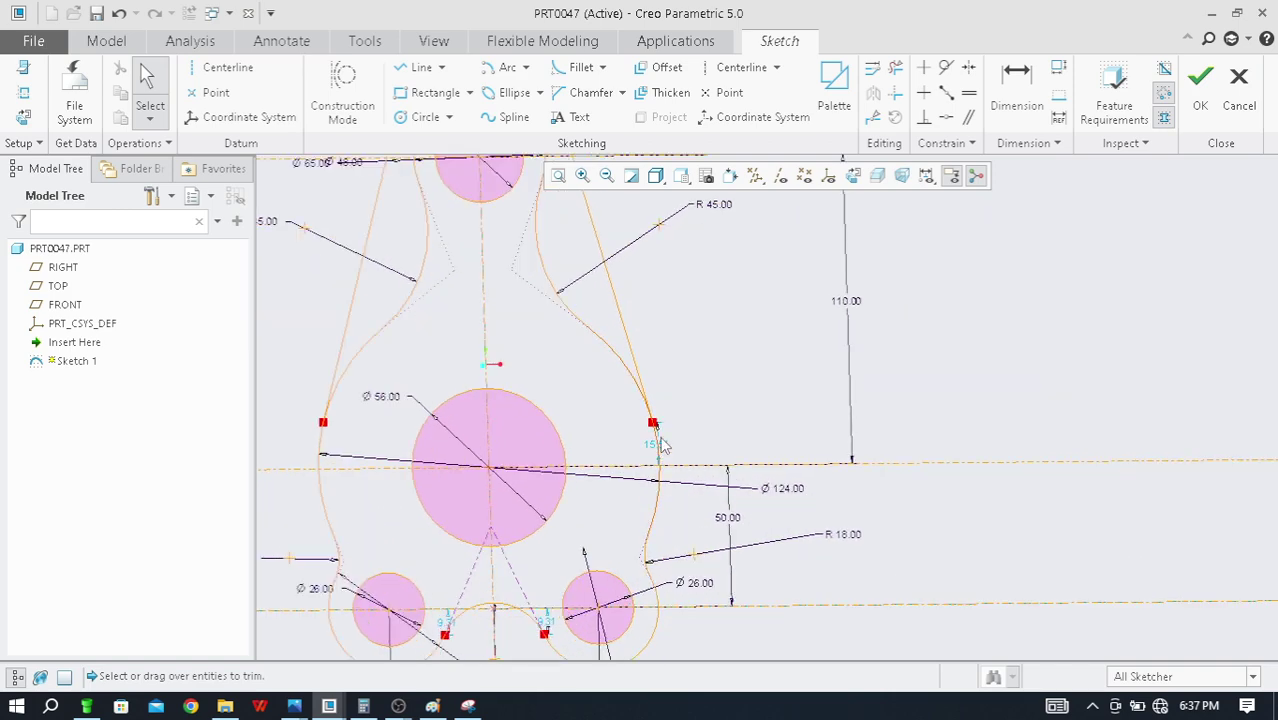
scroll(660, 445, "down", 3)
scroll(660, 440, "up", 4)
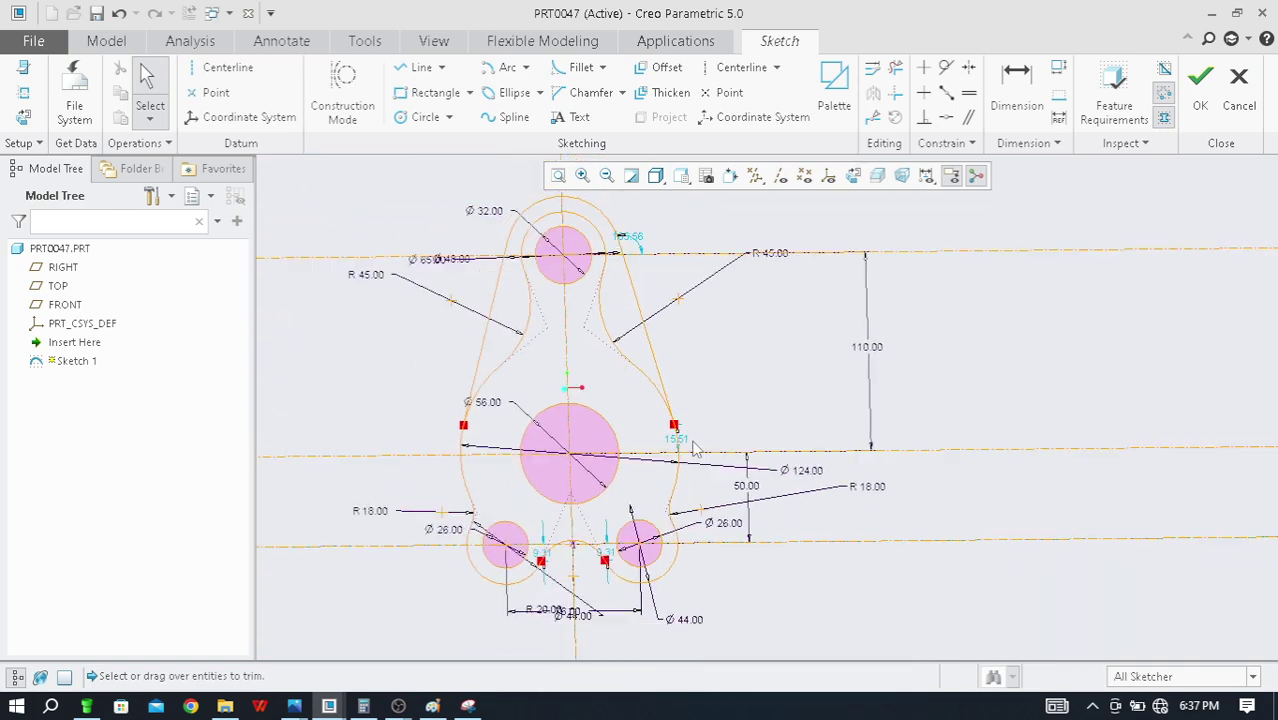
Finish Sketch 1, then start an Extrude, rotate the view and cancel the Extrude
left_click(1201, 95)
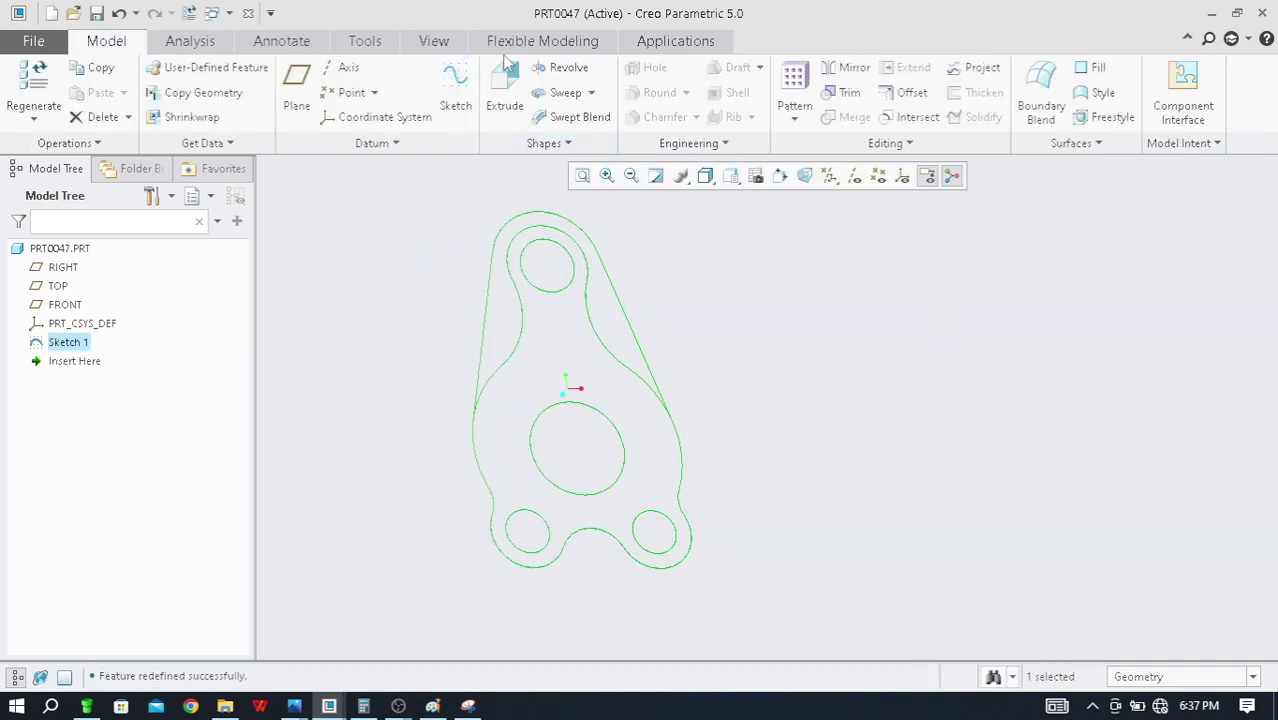
left_click(505, 88)
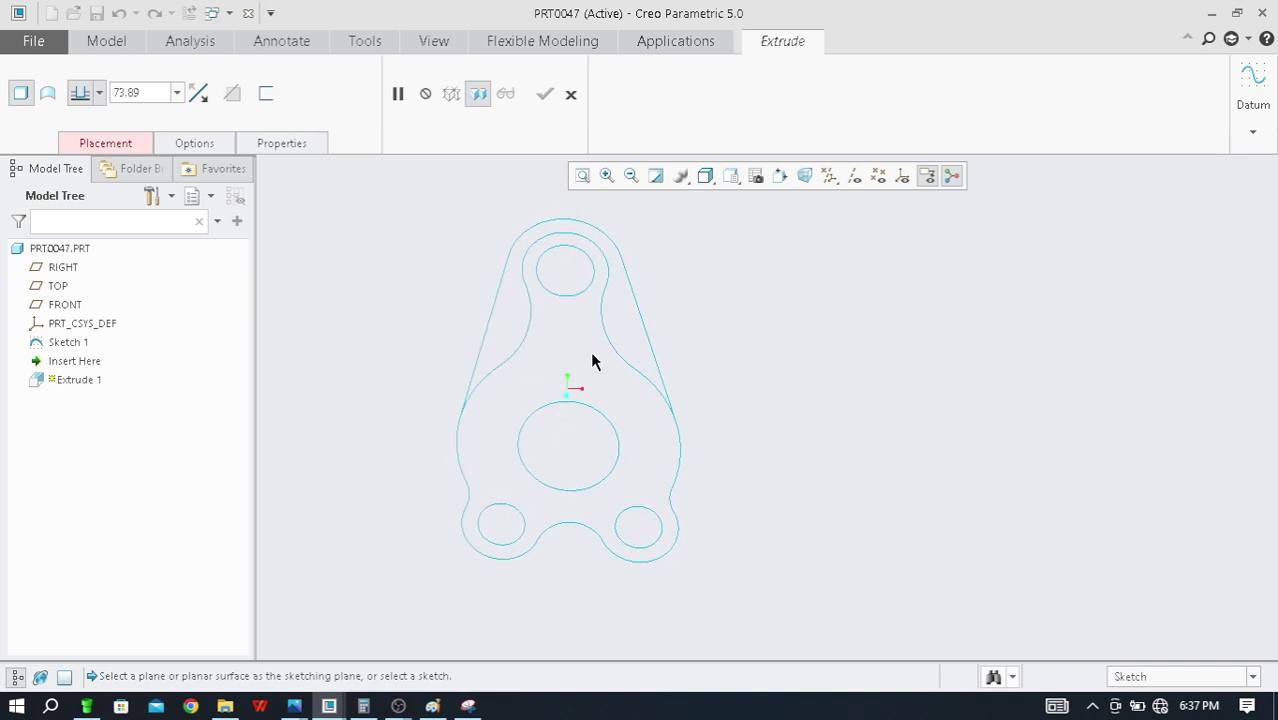
scroll(592, 360, "up", 3)
scroll(625, 373, "down", 3)
mouse_move(636, 388)
middle_mouse_down()
mouse_move(670, 404)
mouse_move(689, 385)
mouse_move(680, 372)
middle_mouse_up()
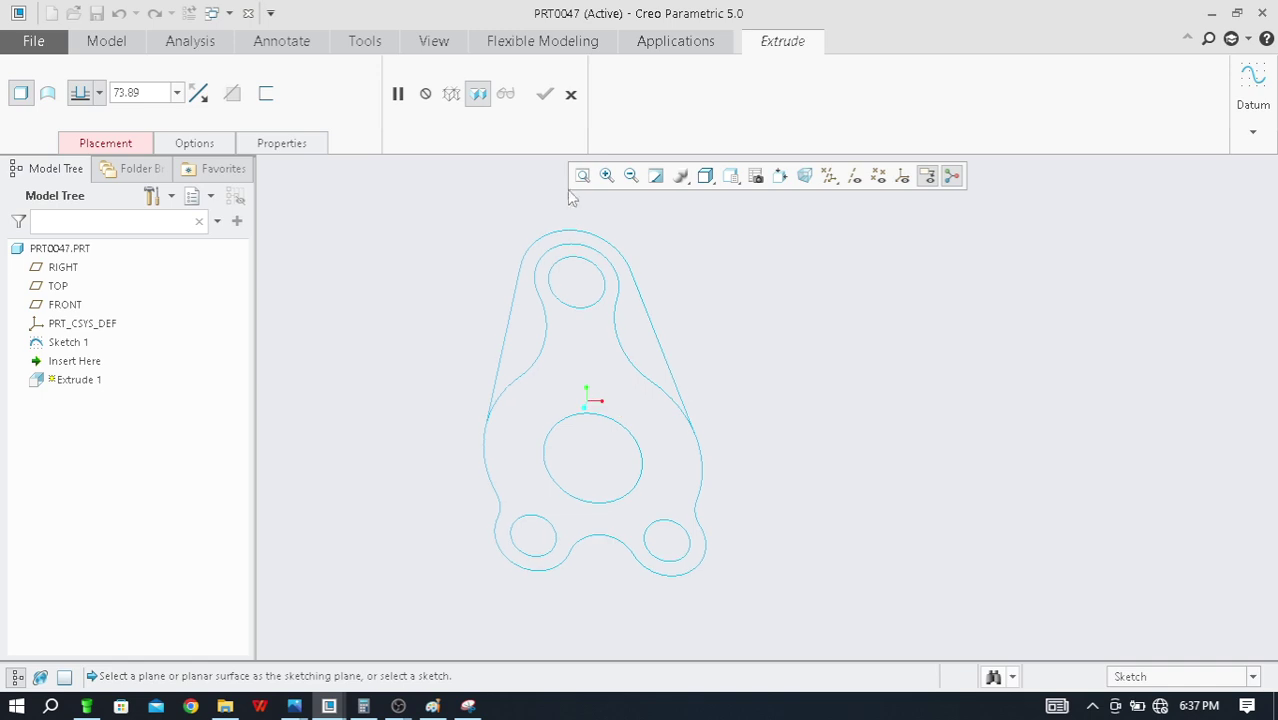
left_click(572, 97)
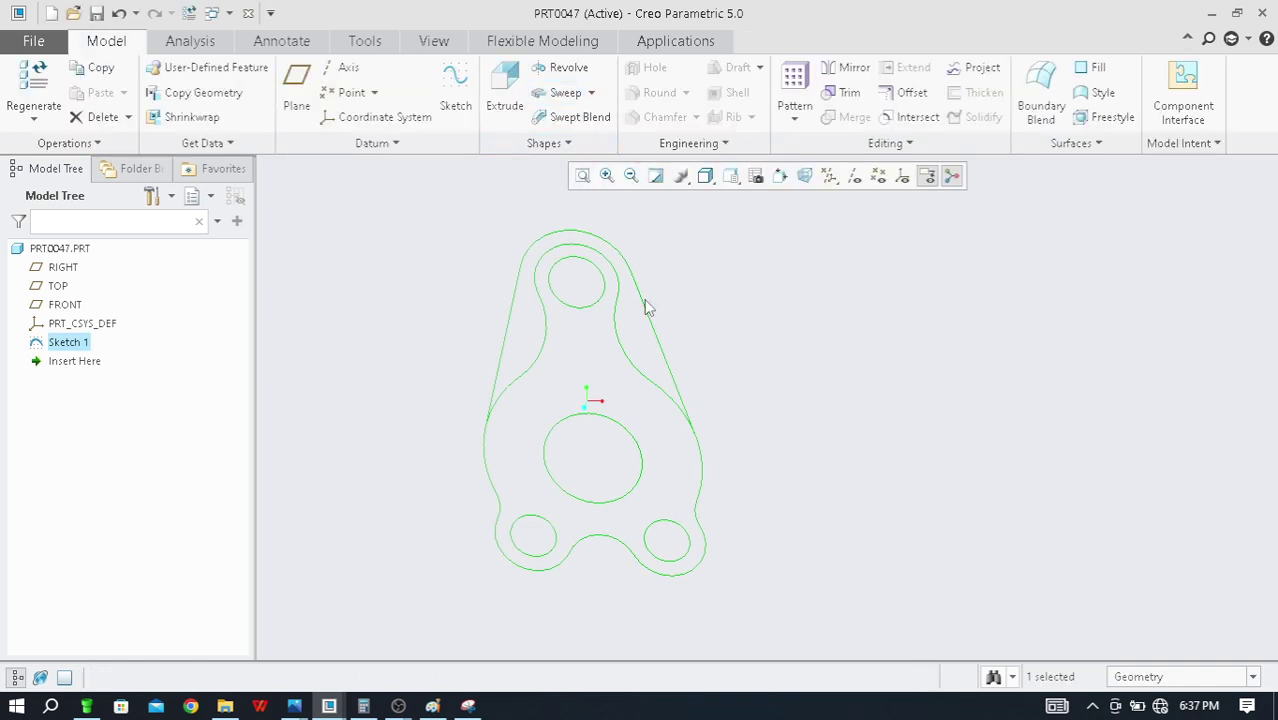
mouse_move(683, 372)
middle_mouse_down()
mouse_move(750, 345)
mouse_move(613, 357)
mouse_move(642, 382)
mouse_move(677, 357)
mouse_move(668, 334)
mouse_move(503, 323)
middle_mouse_up()
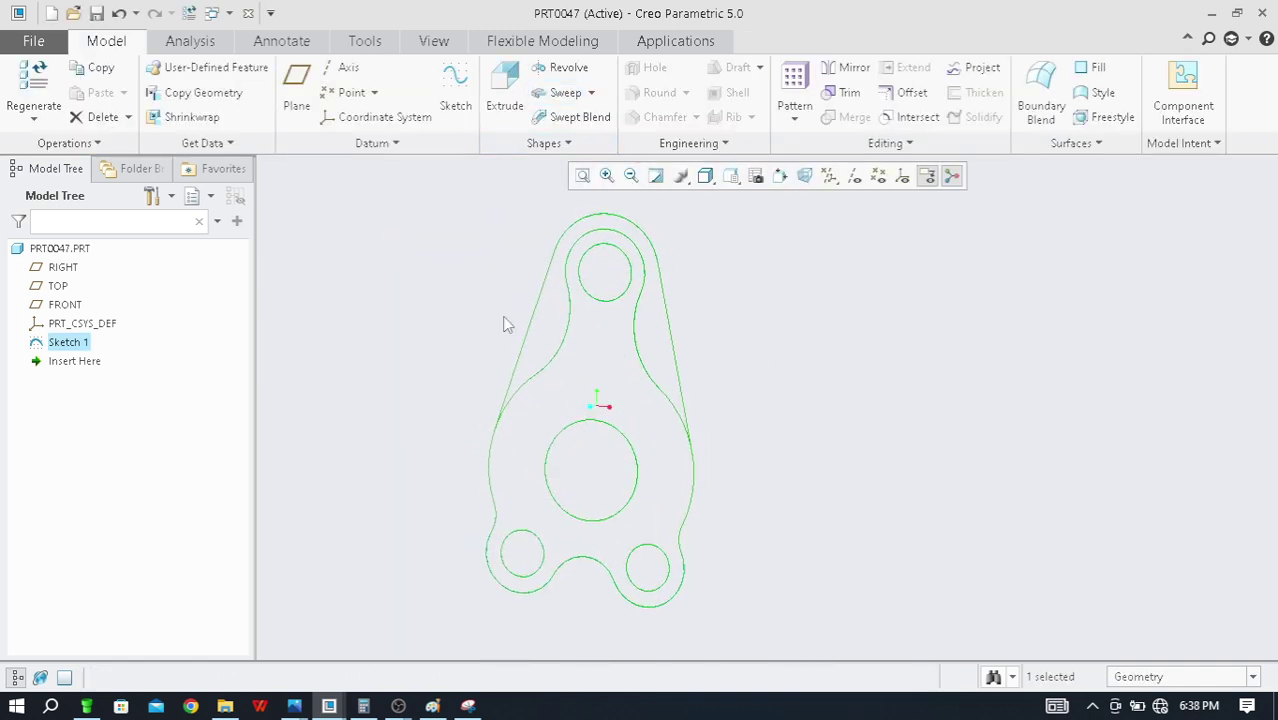
Edit the definition of Sketch 1 from the Model Tree and turn it to Sketch View
right_click(68, 345)
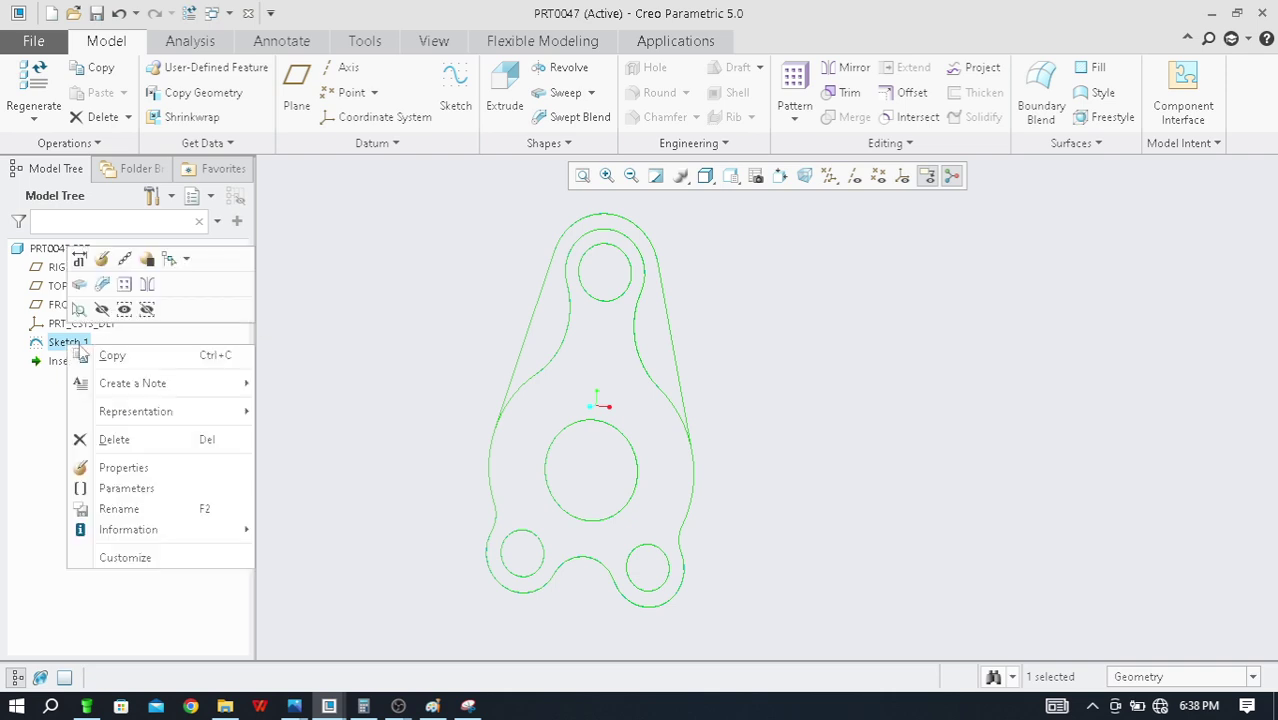
left_click(102, 256)
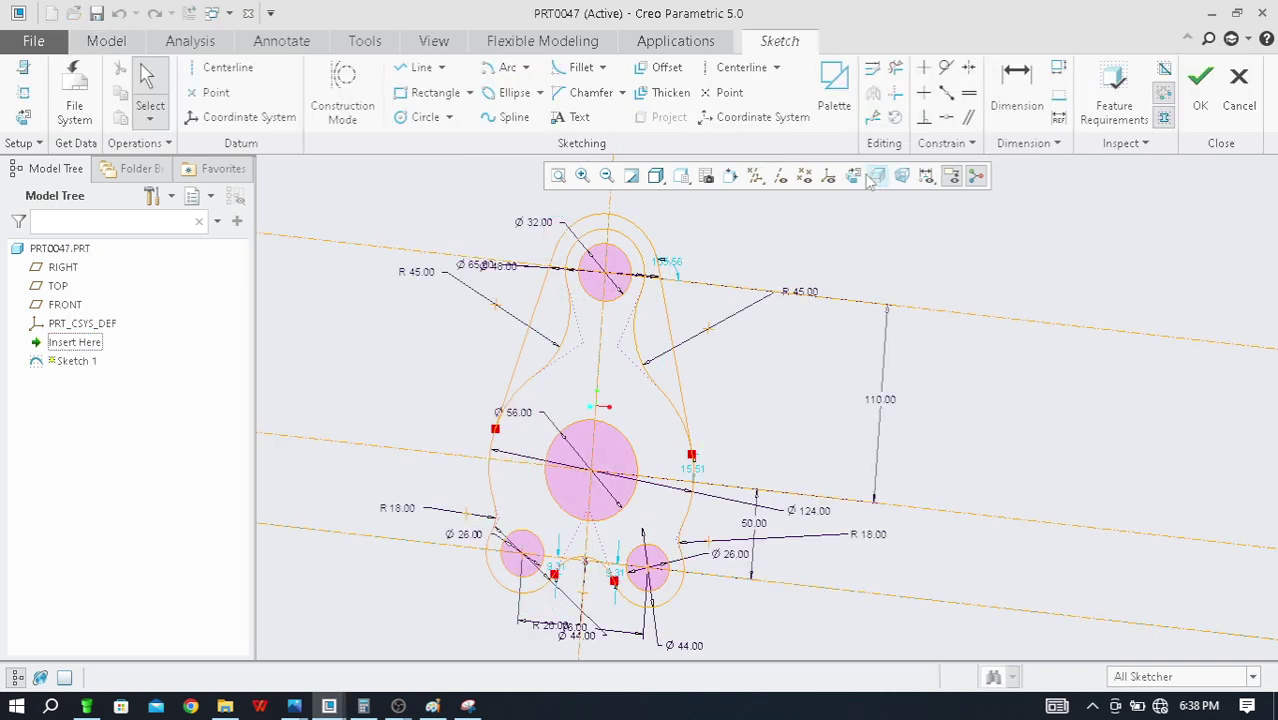
left_click(875, 177)
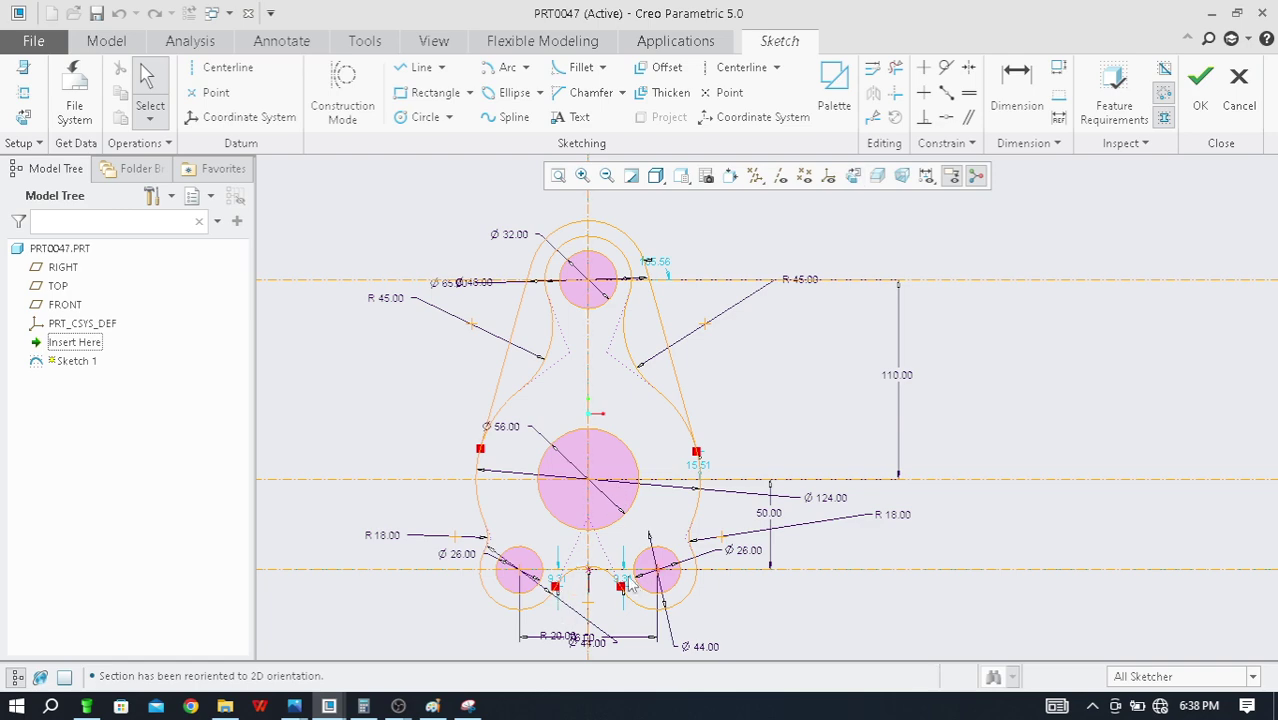
scroll(598, 623, "up", 3)
scroll(757, 390, "down", 1)
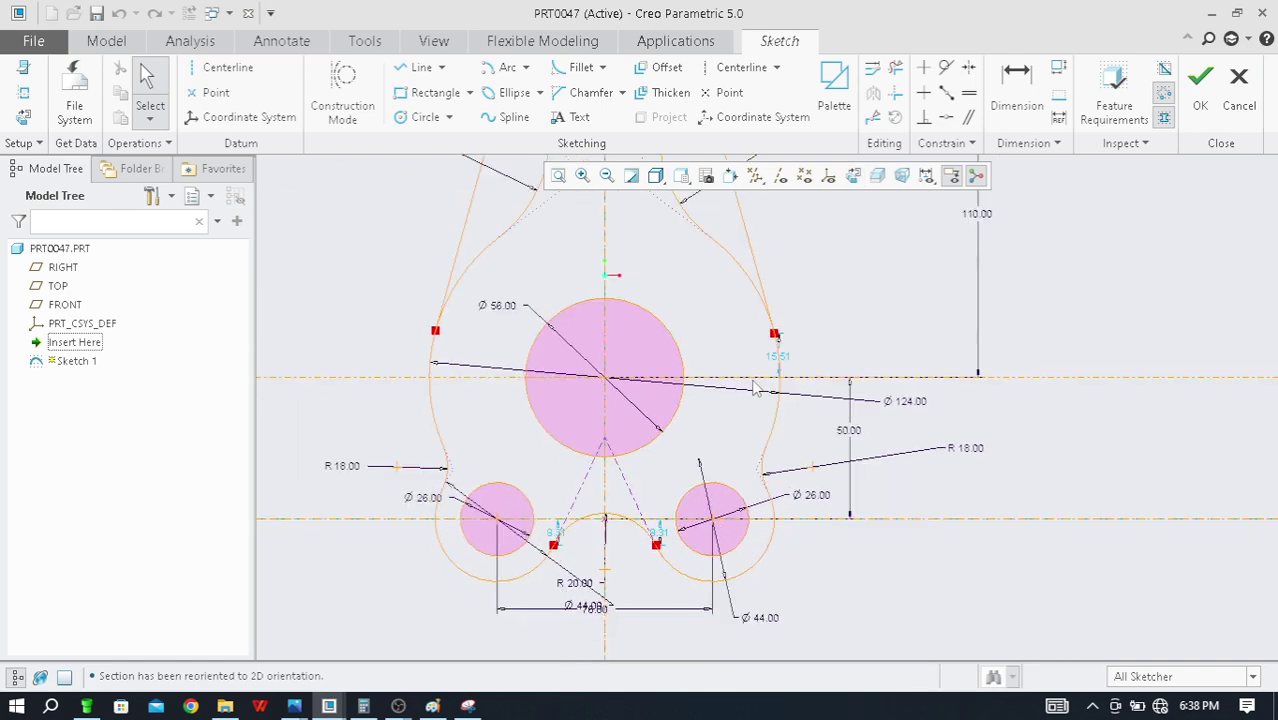
scroll(780, 340, "up", 3)
scroll(800, 348, "down", 3)
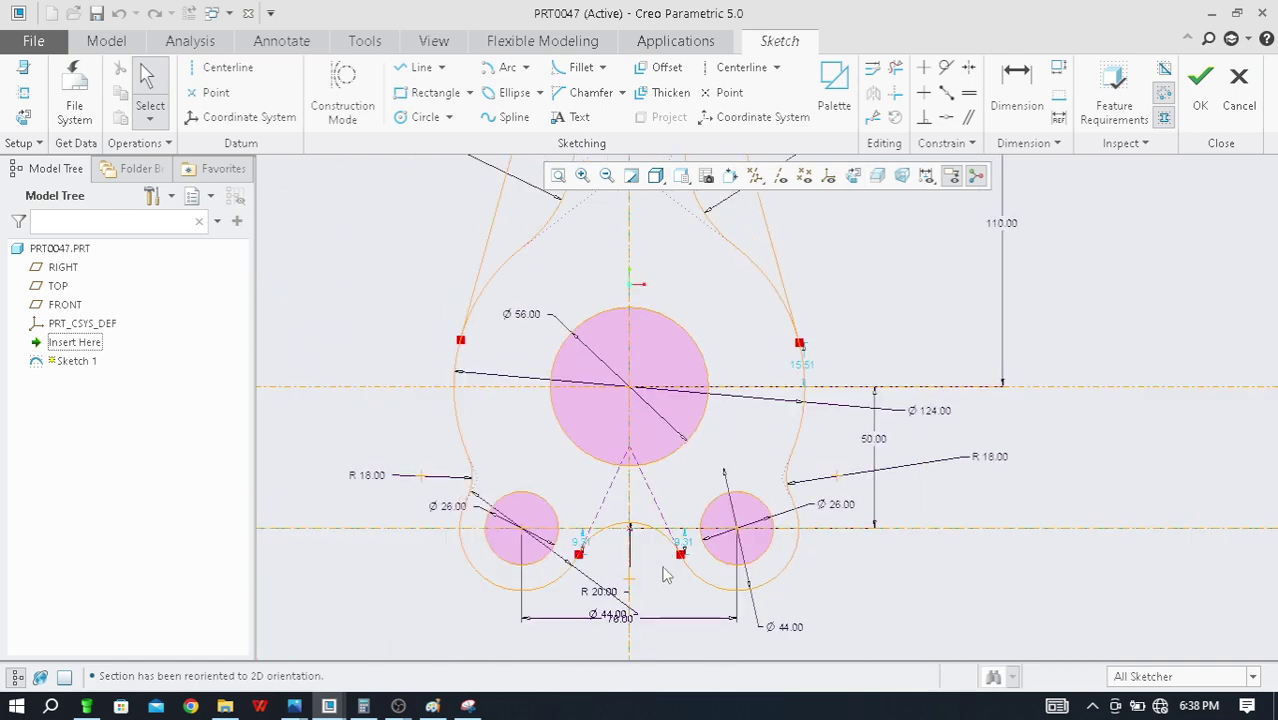
Delete the R 20 arc connecting the two lower circles
scroll(667, 575, "up", 5)
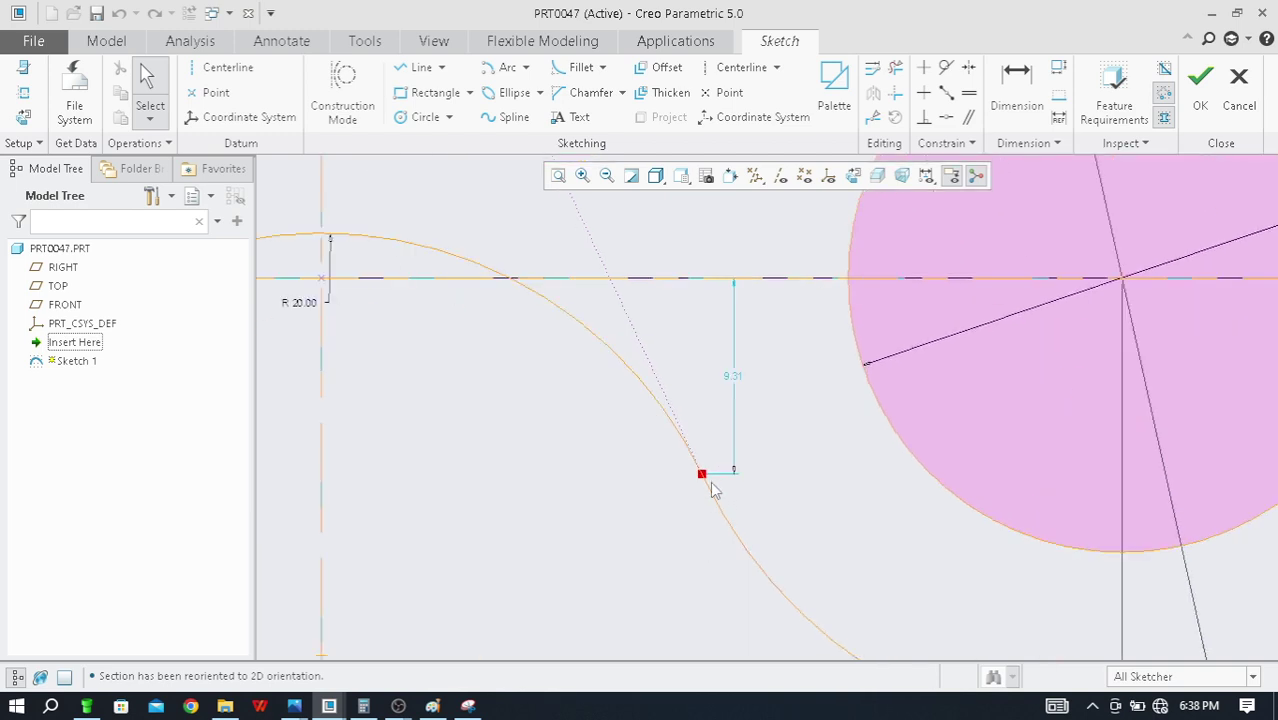
scroll(713, 488, "down", 5)
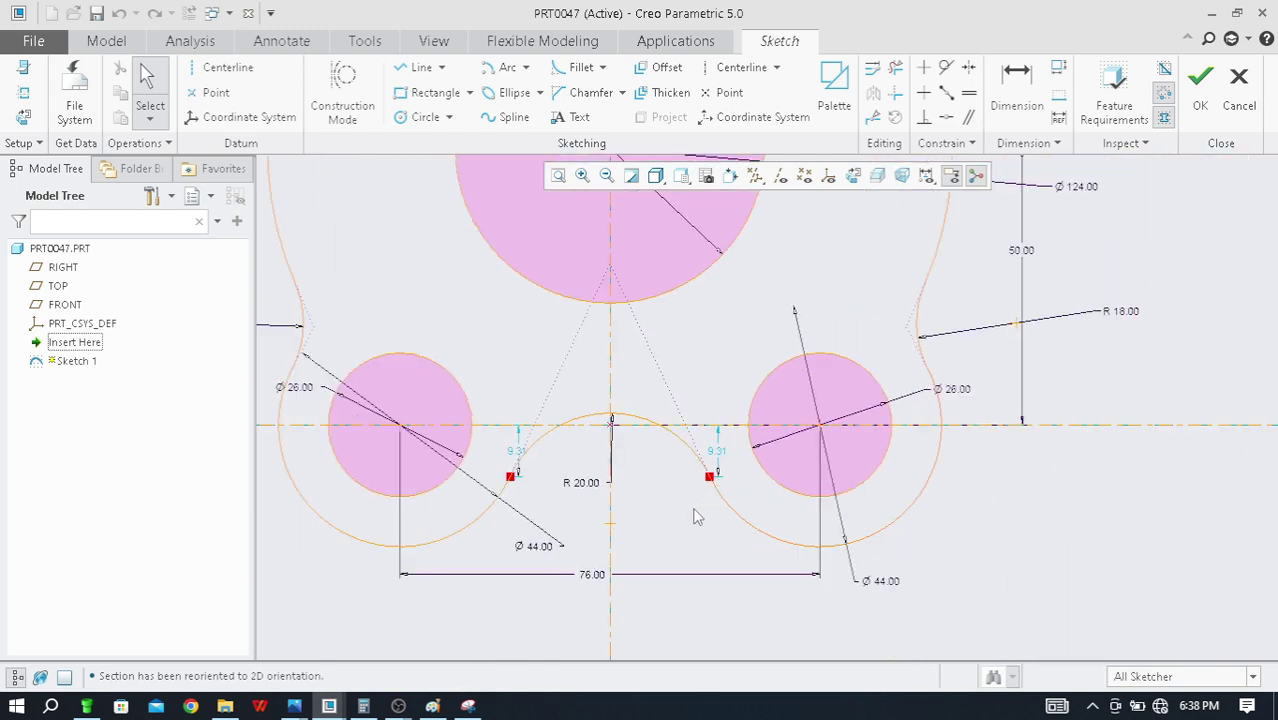
left_click(637, 424)
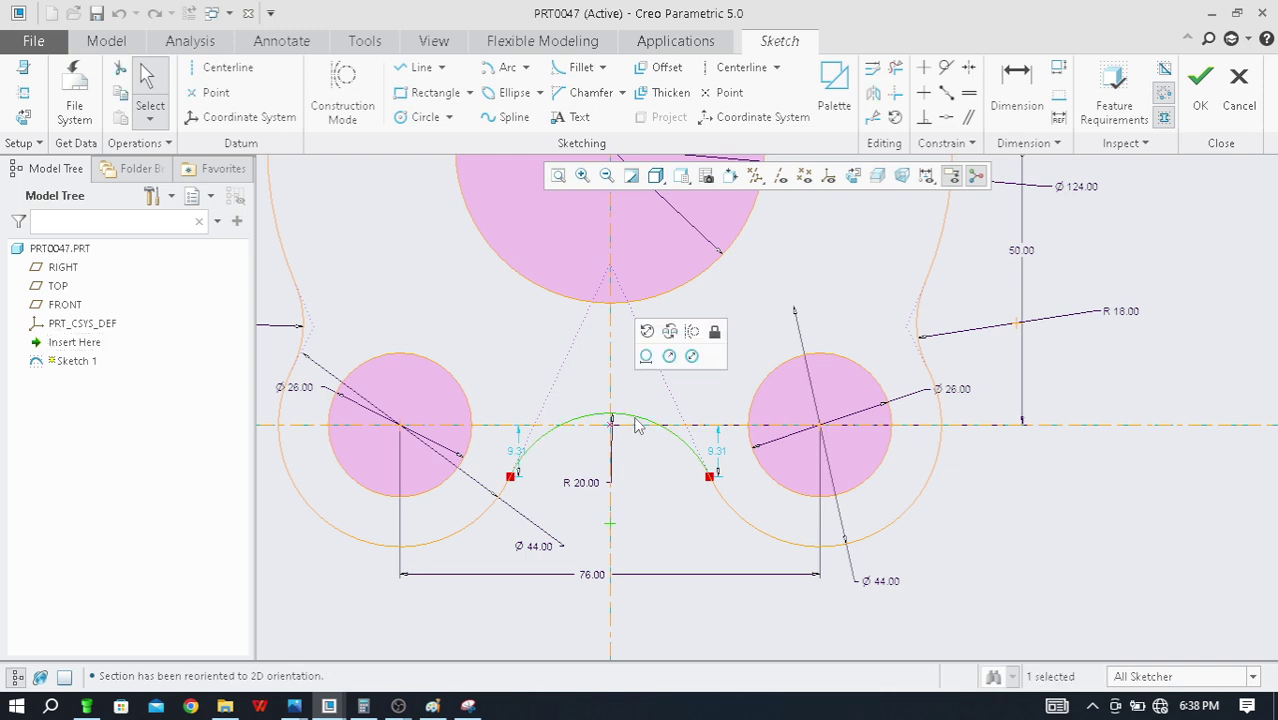
key("Delete")
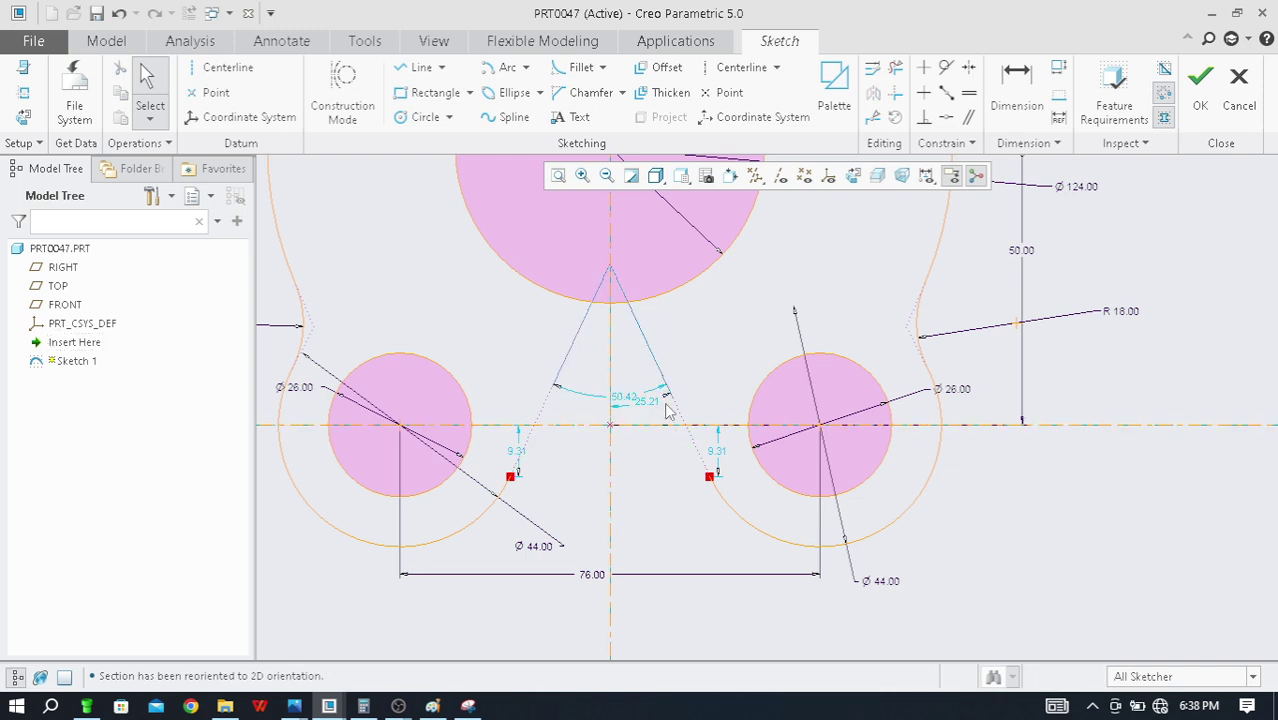
Fillet the lower-left and lower-right Ø 44 arcs, creating an R 27.65 arc
left_click(578, 68)
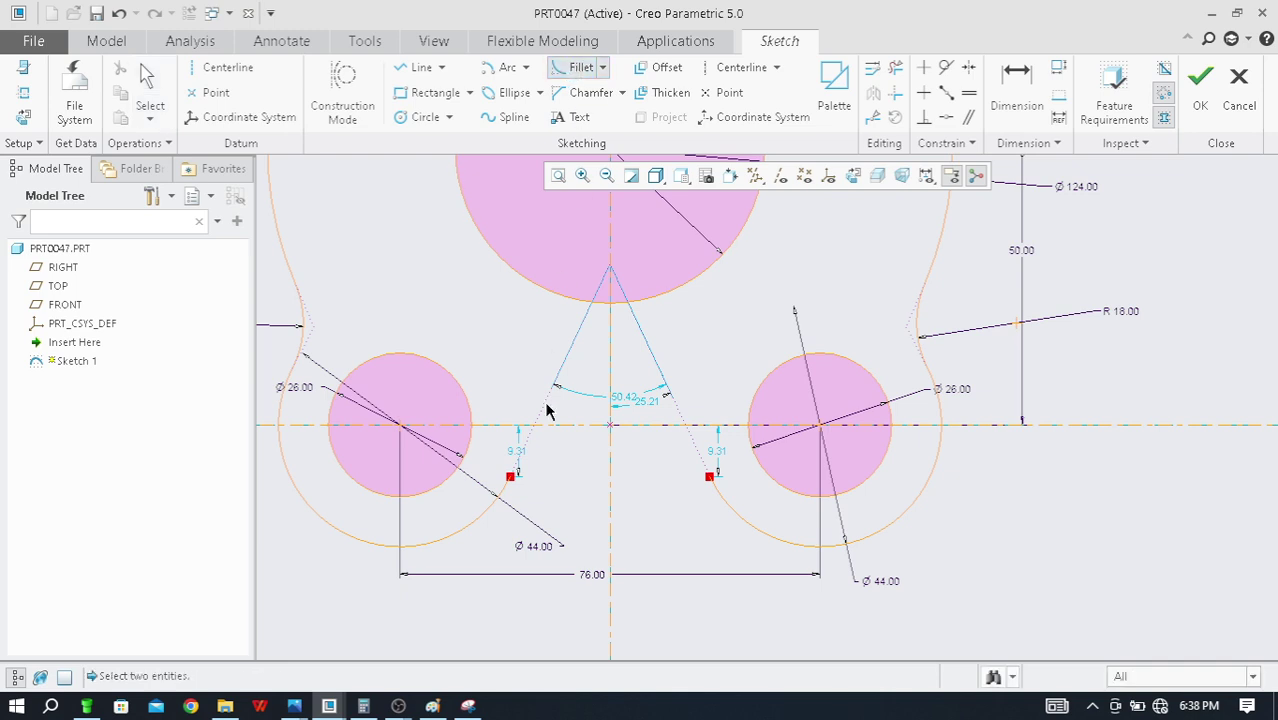
left_click(491, 500)
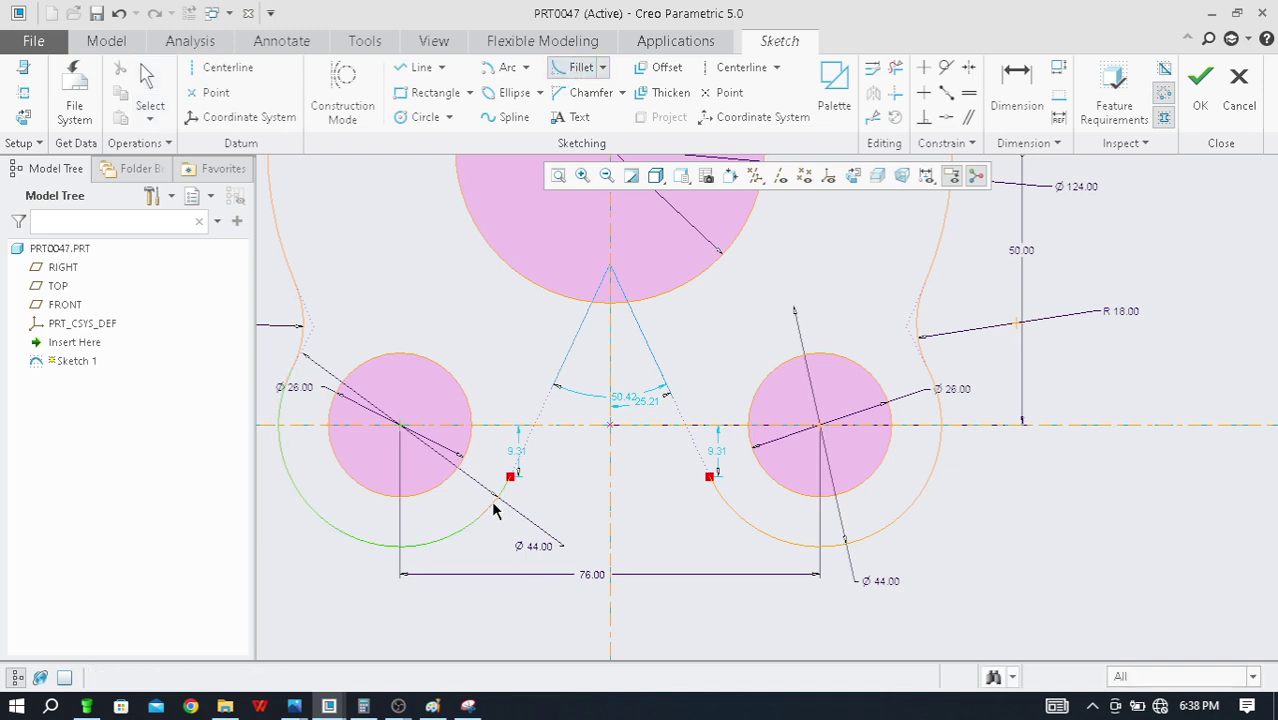
left_click(726, 510)
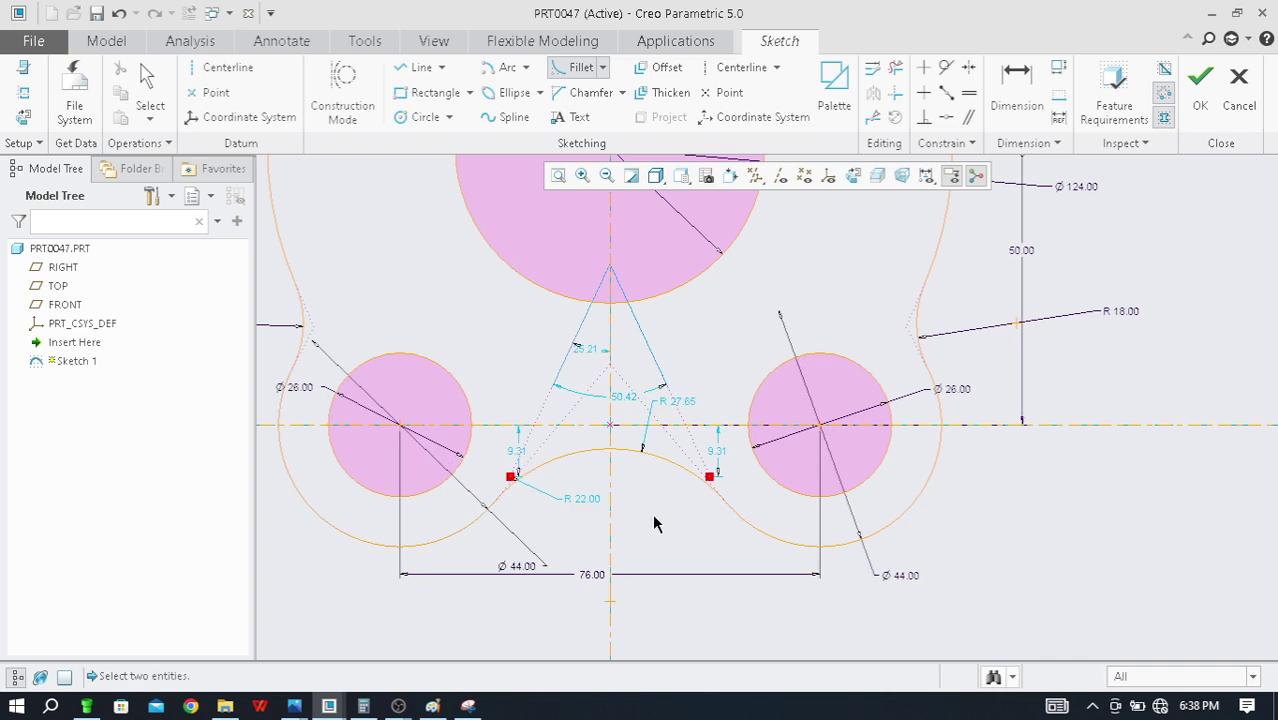
scroll(544, 543, "up", 5)
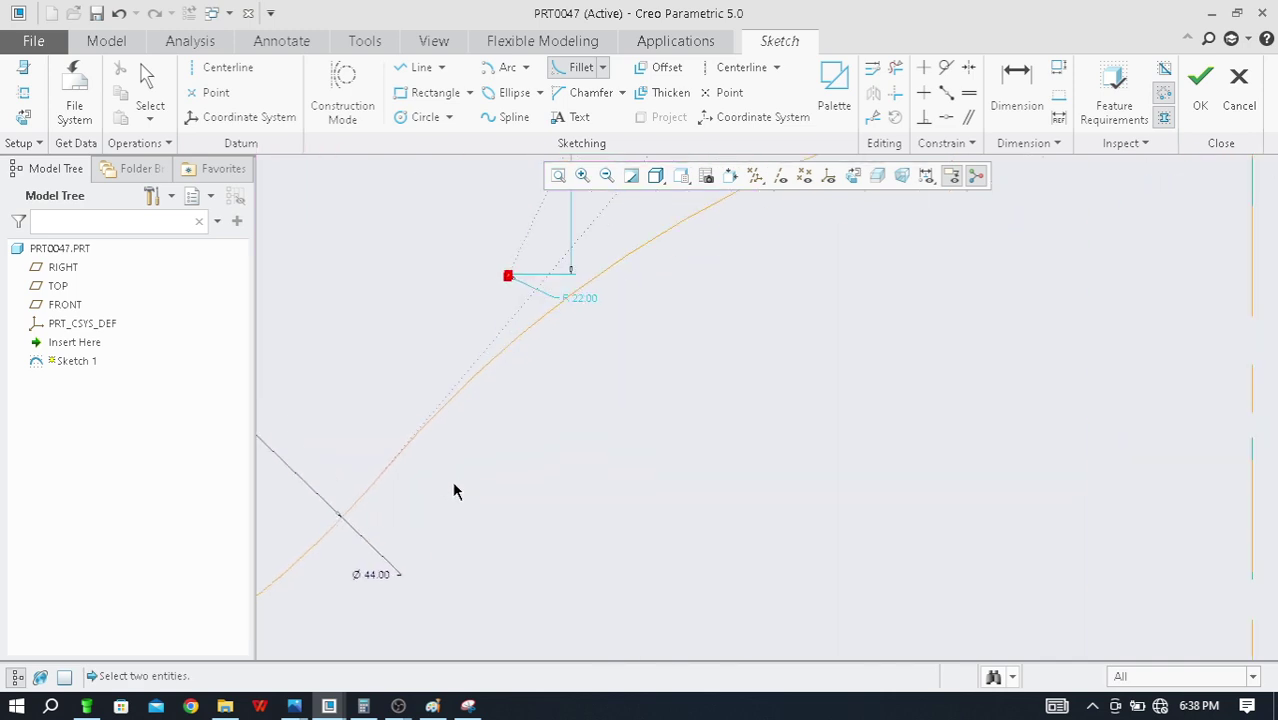
scroll(405, 498, "down", 4)
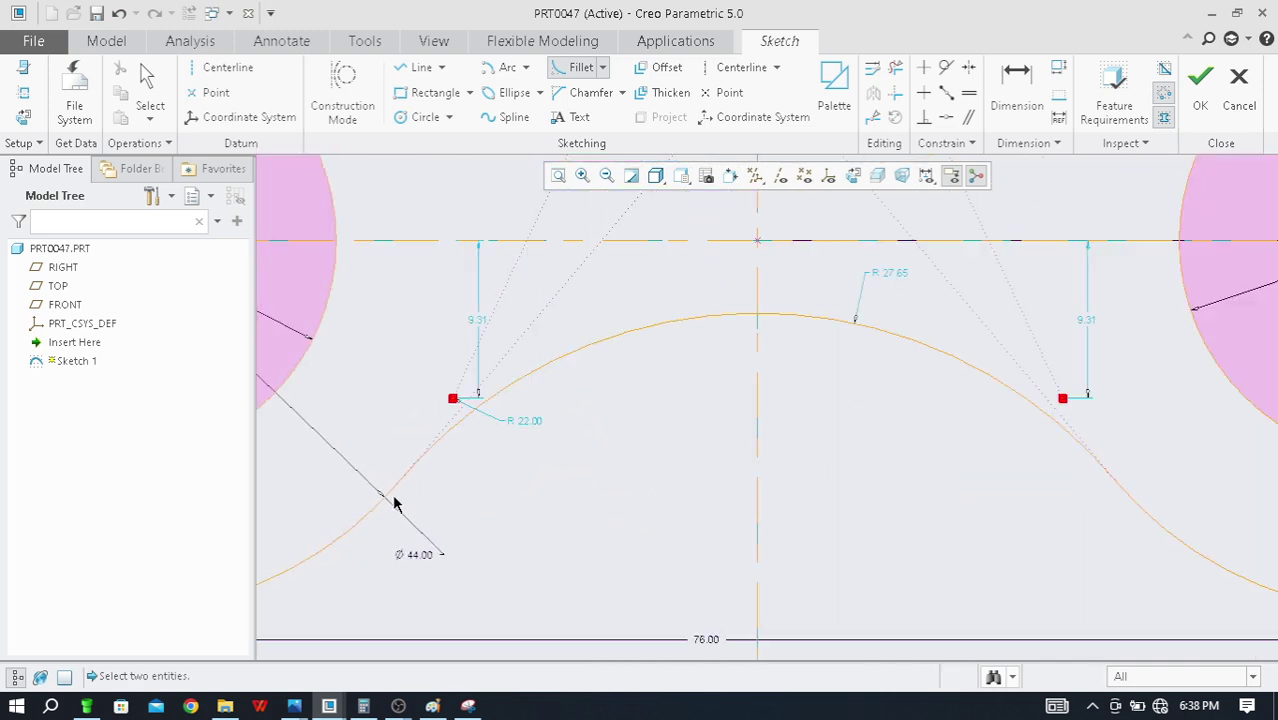
scroll(456, 404, "up", 3)
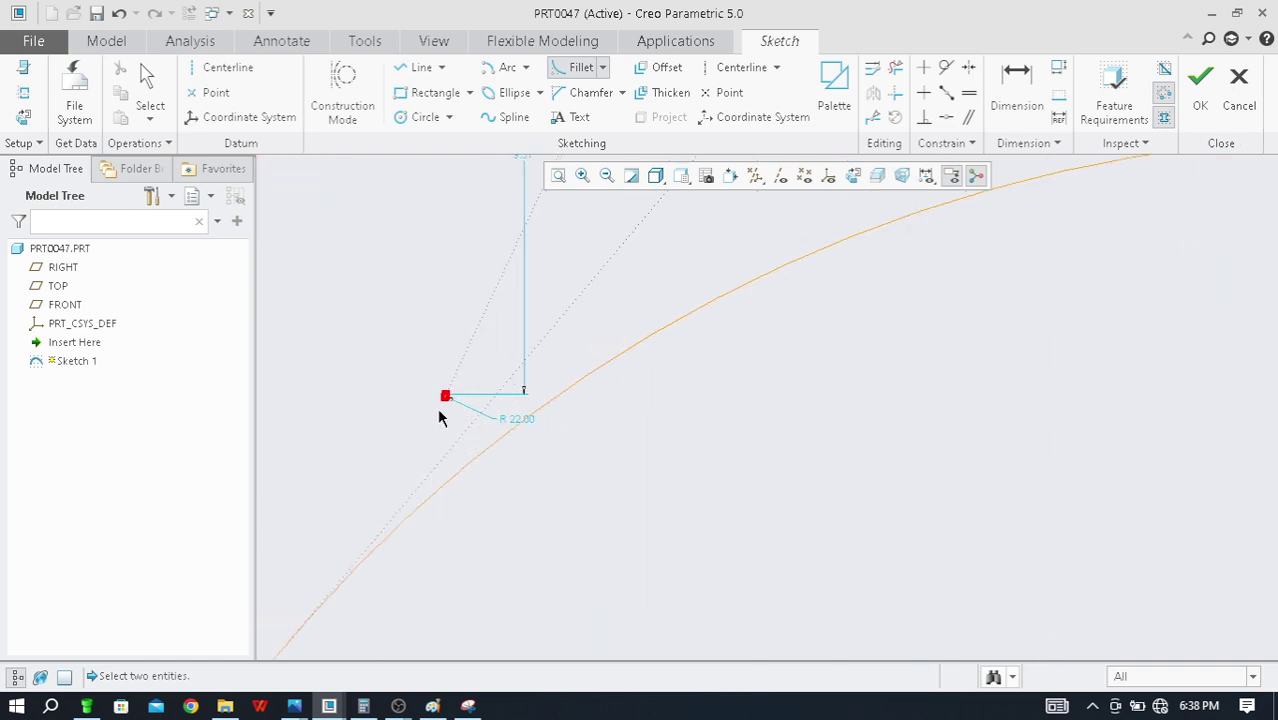
Trim the leftover stubs at the left and right ends of the R 27.65 fillet
left_click(895, 67)
left_click_drag(448, 402, 452, 404)
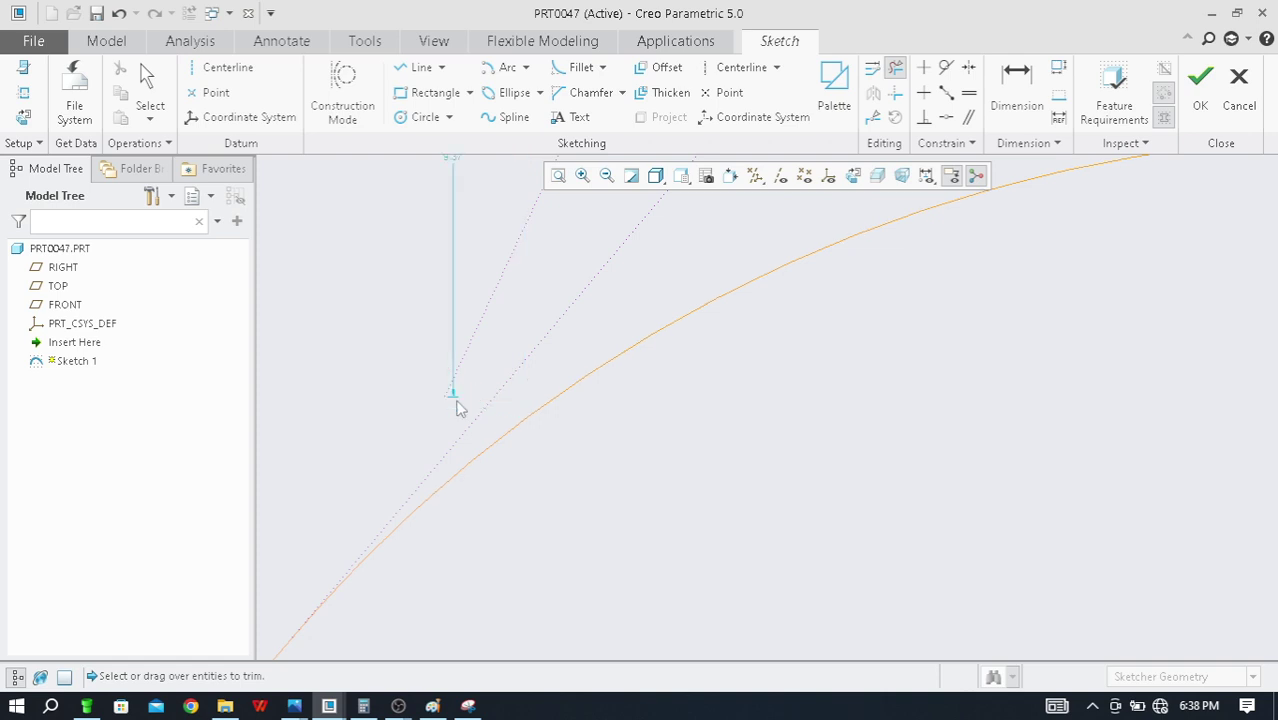
scroll(447, 397, "down", 5)
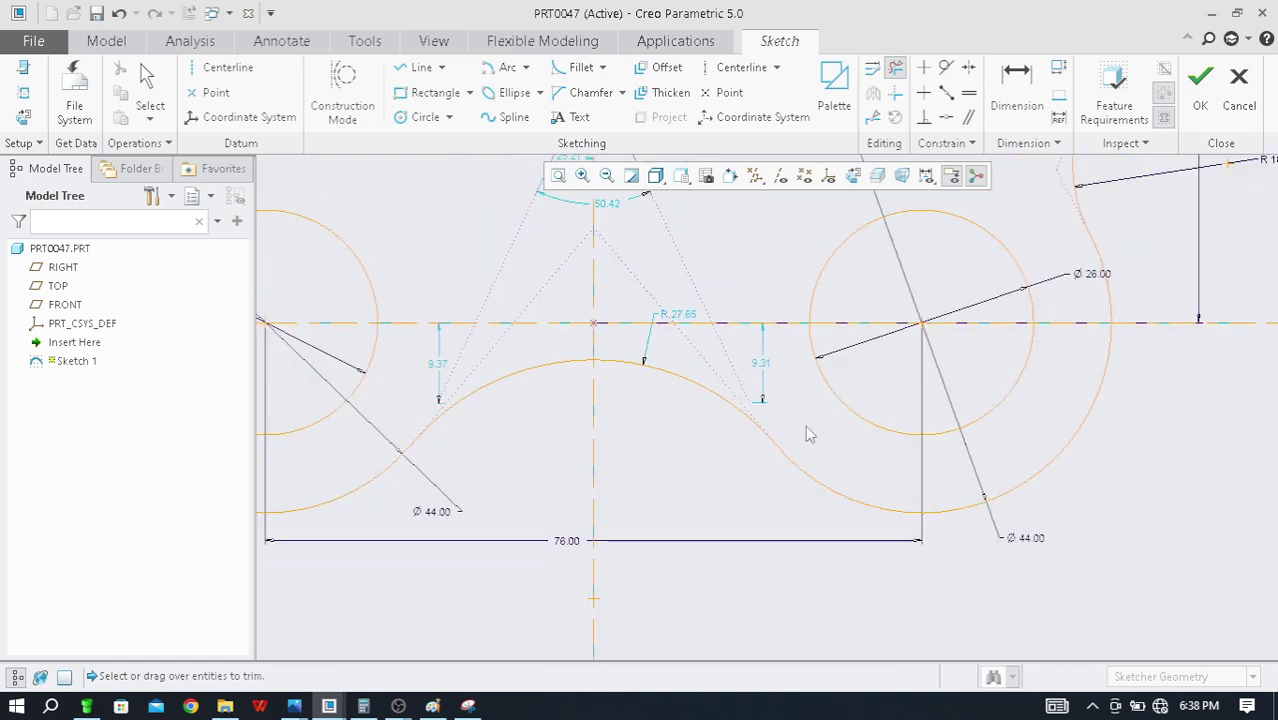
scroll(705, 485, "down", 2)
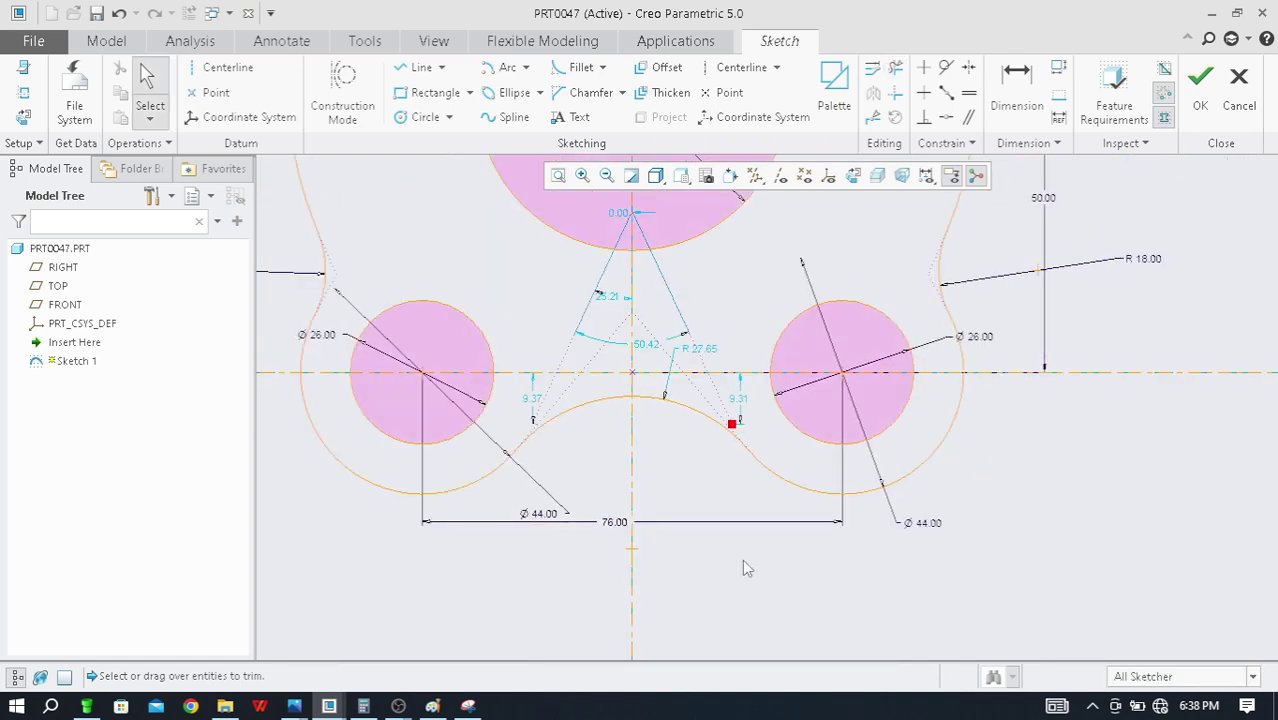
scroll(749, 436, "up", 3)
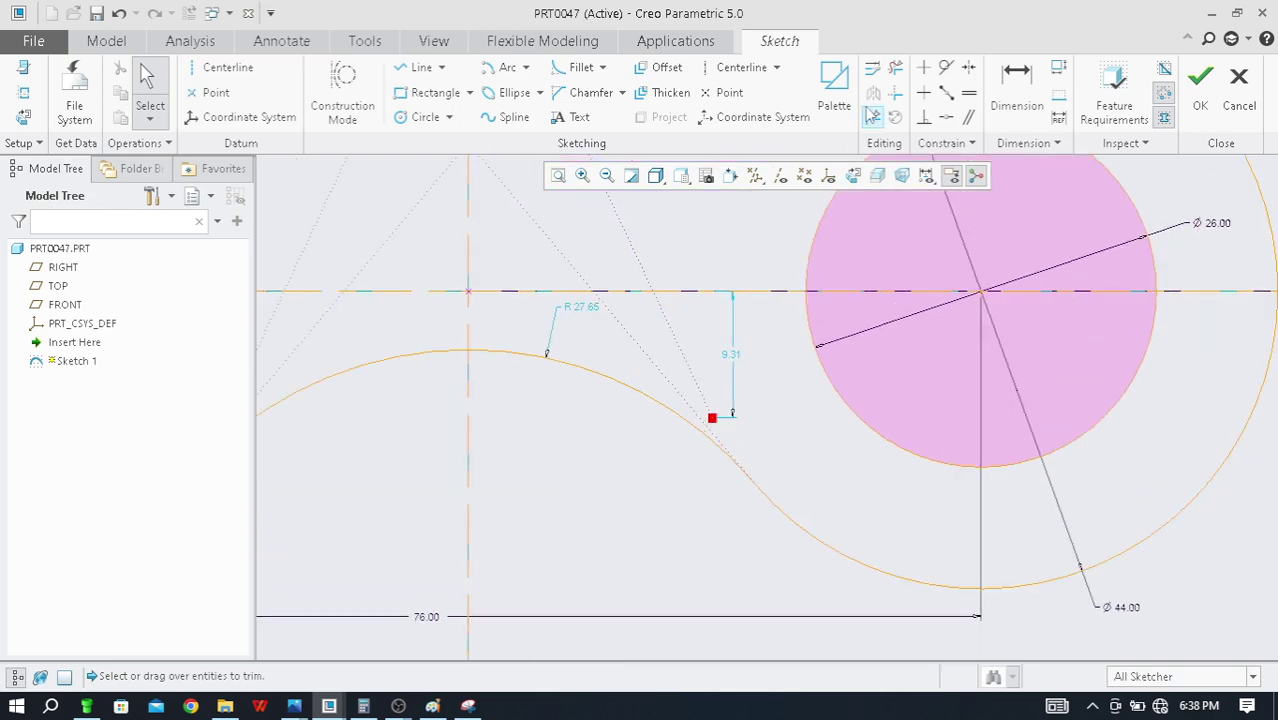
left_click(895, 67)
scroll(750, 402, "up", 4)
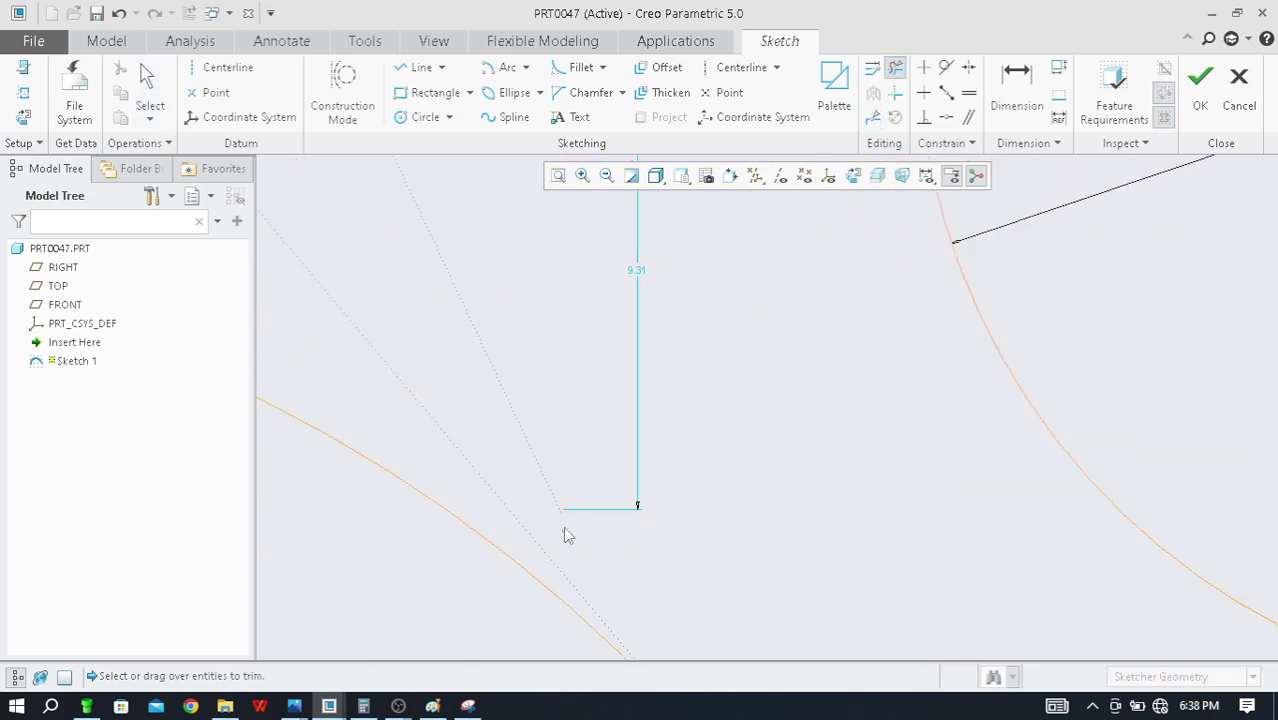
left_click_drag(597, 525, 568, 510)
scroll(597, 470, "down", 5)
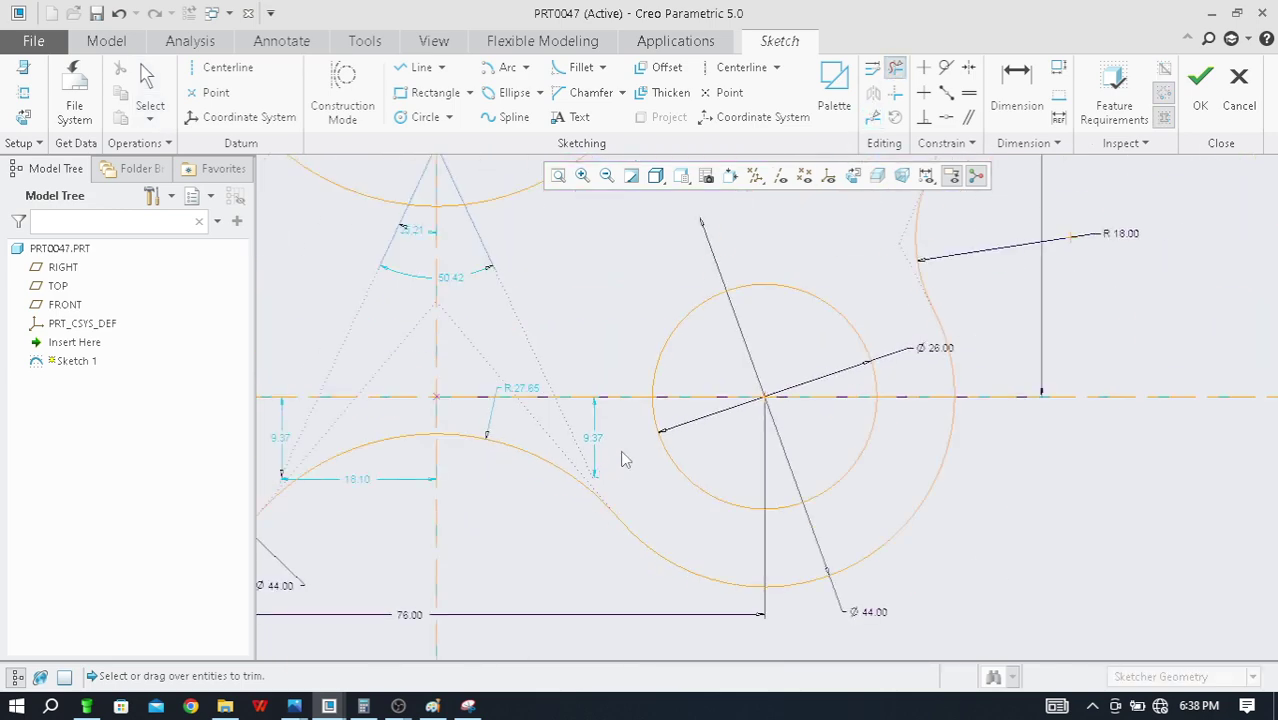
scroll(648, 452, "down", 2)
scroll(652, 456, "up", 4)
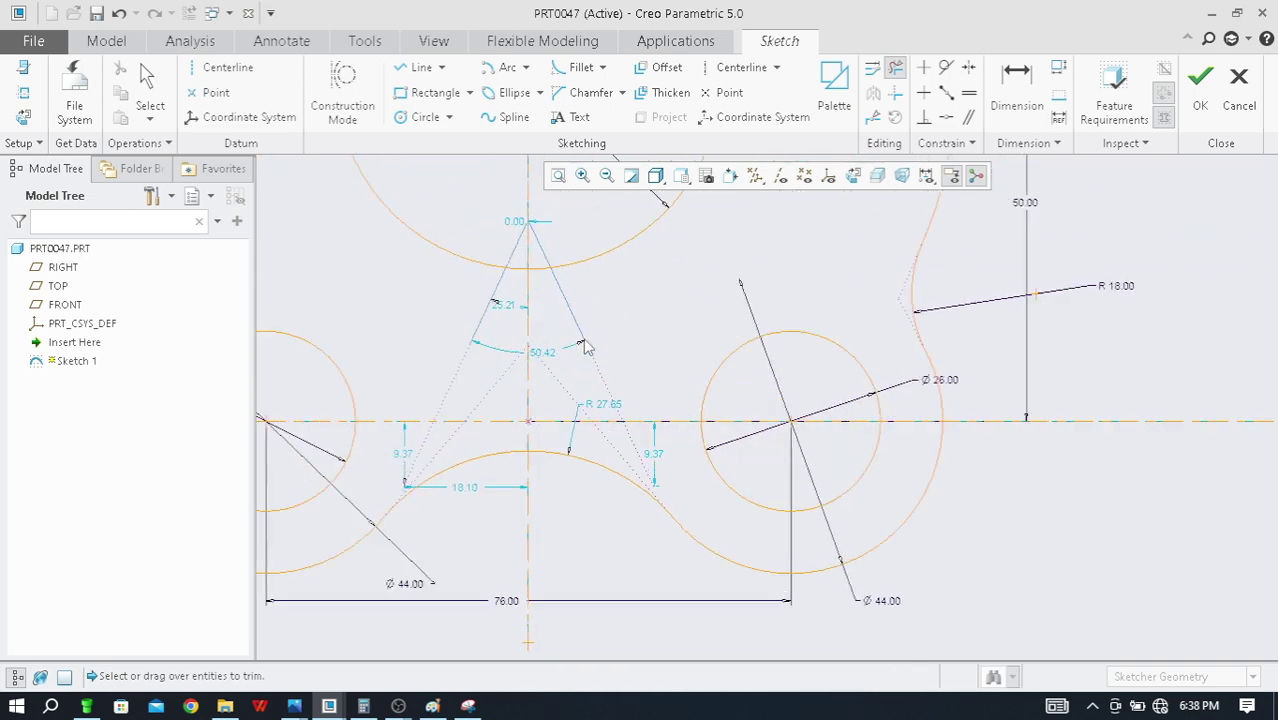
scroll(655, 459, "down", 3)
middle_click(958, 535)
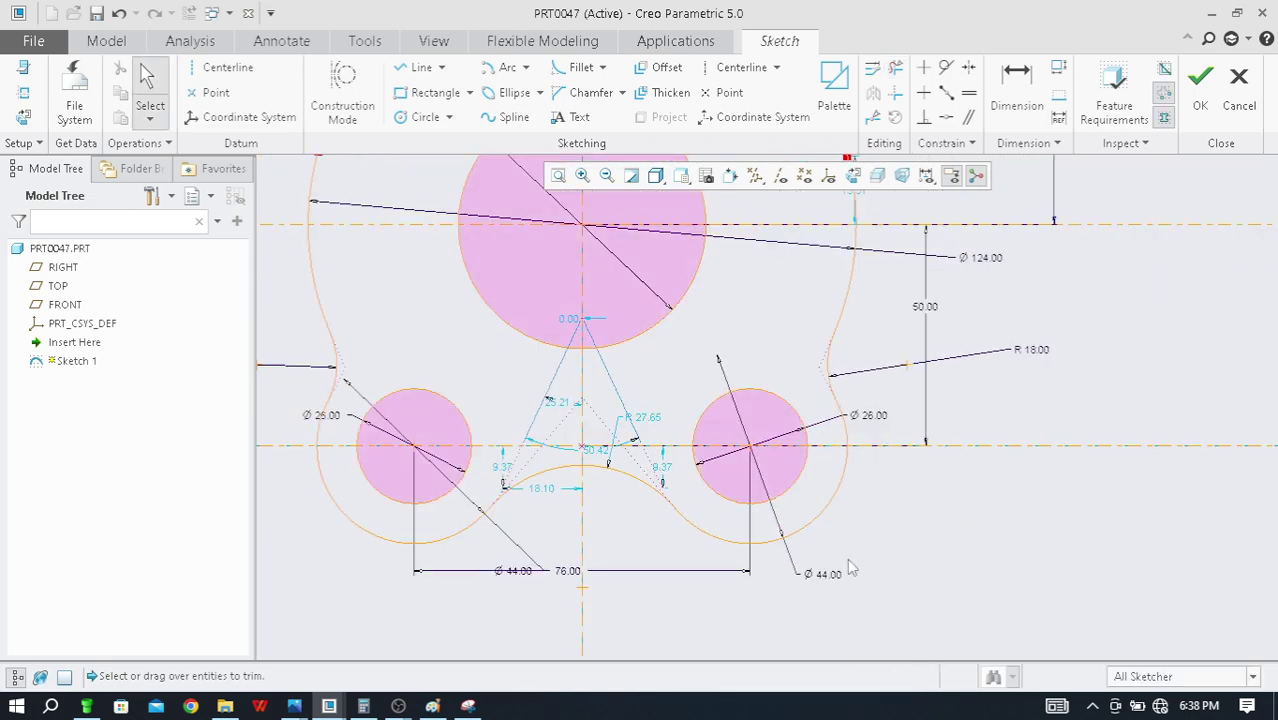
scroll(740, 568, "down", 3)
scroll(721, 388, "down", 2)
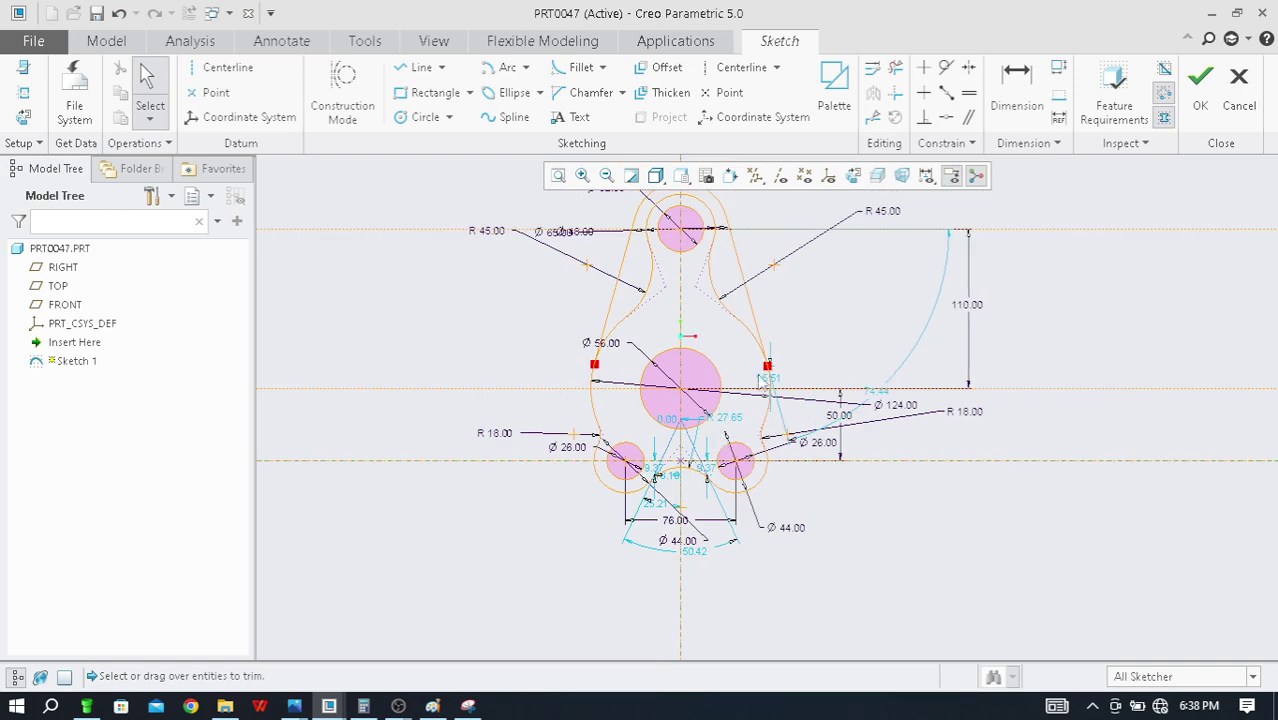
scroll(431, 405, "up", 8)
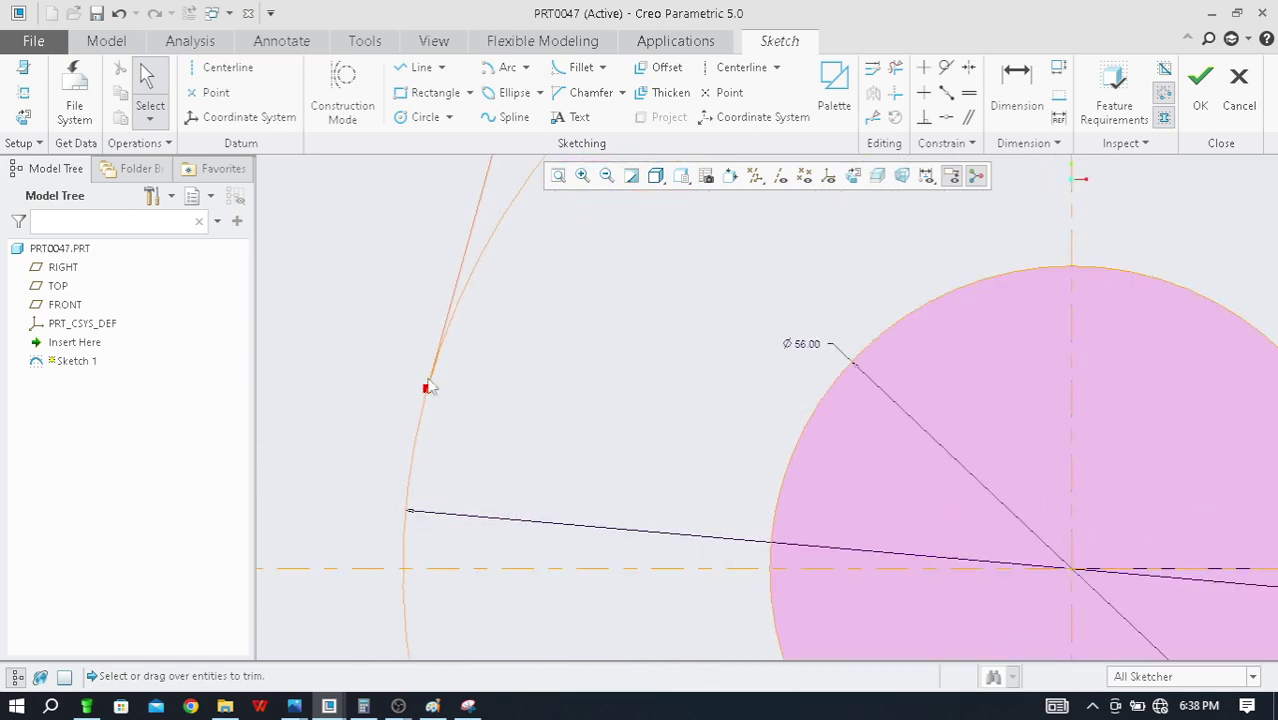
scroll(436, 434, "up", 2)
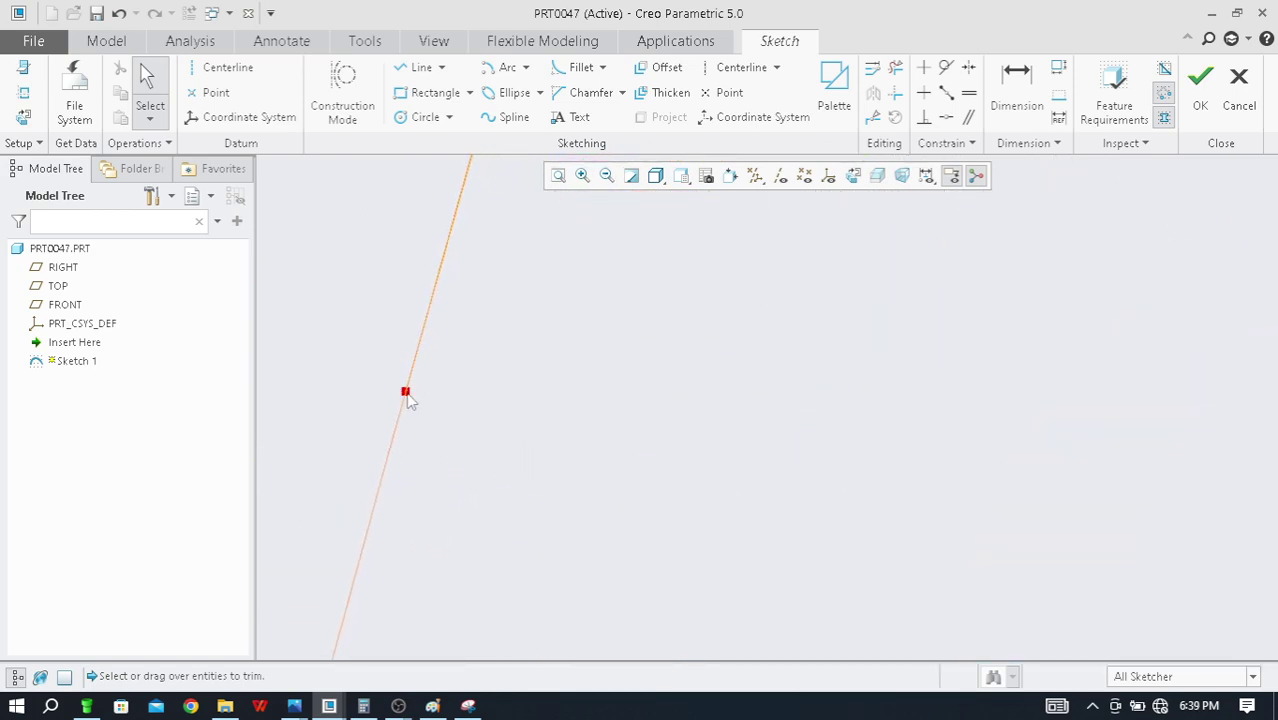
scroll(398, 440, "up", 4)
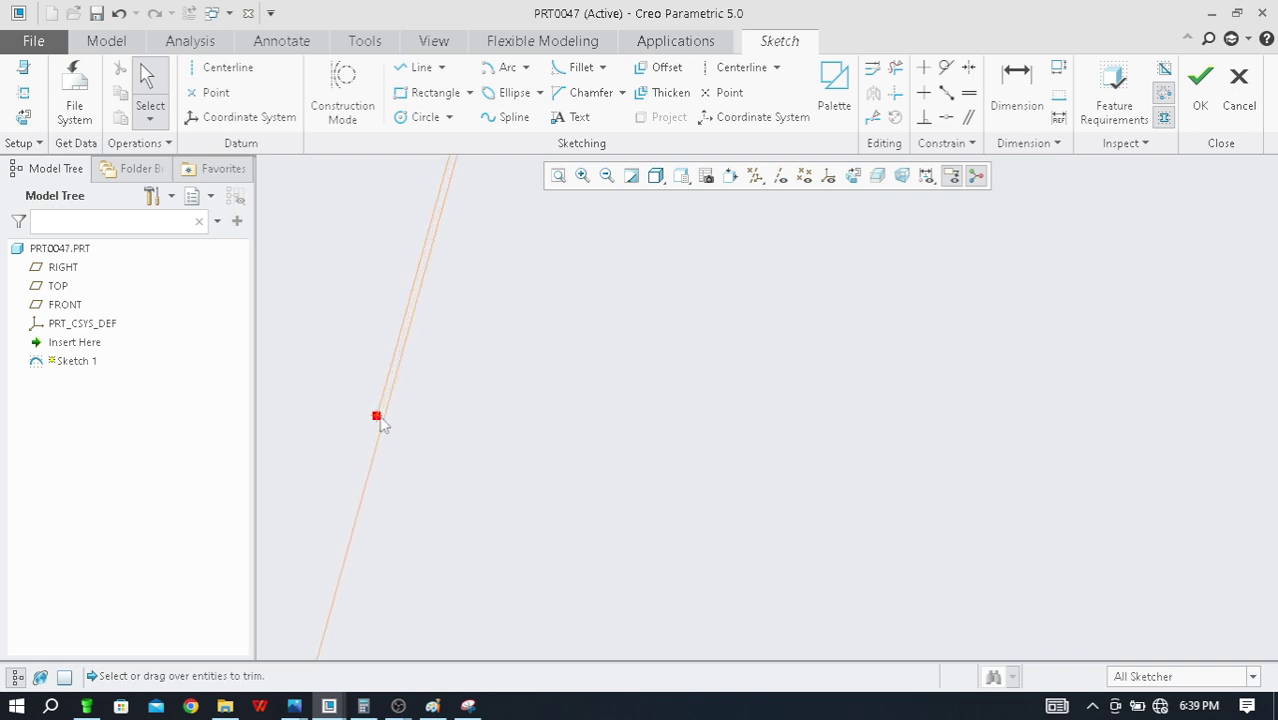
scroll(390, 420, "down", 2)
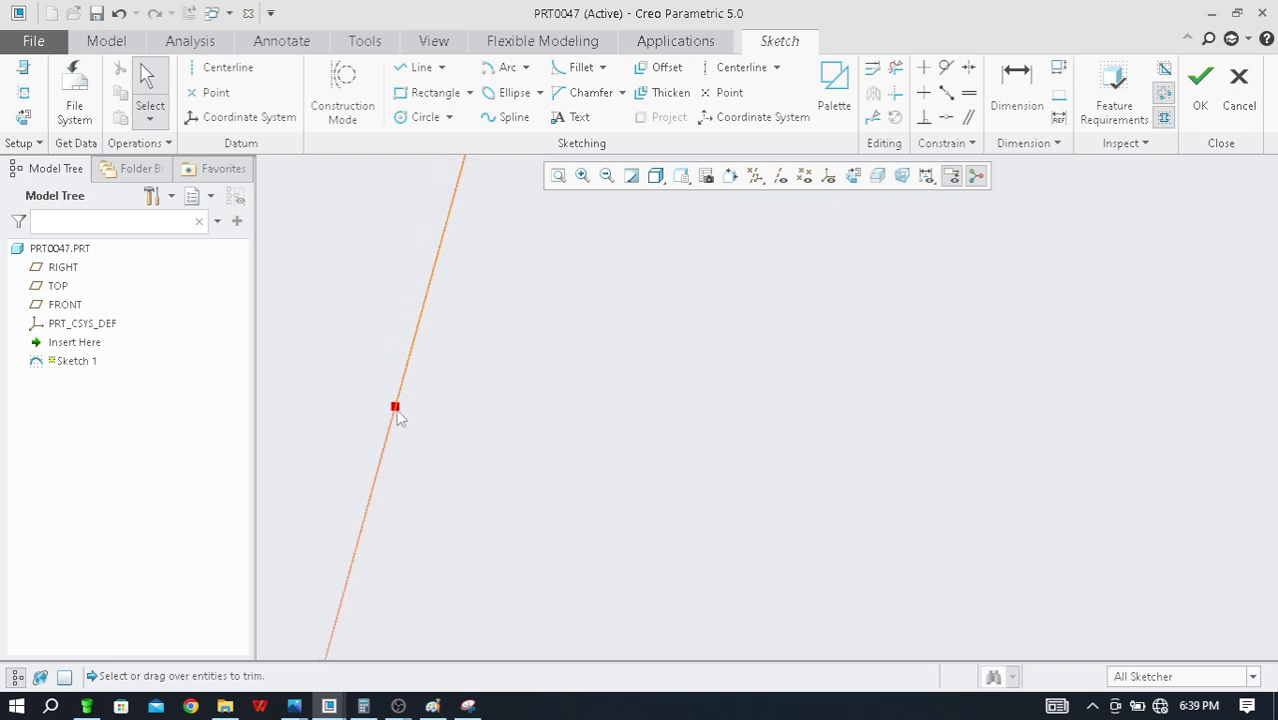
scroll(400, 410, "down", 5)
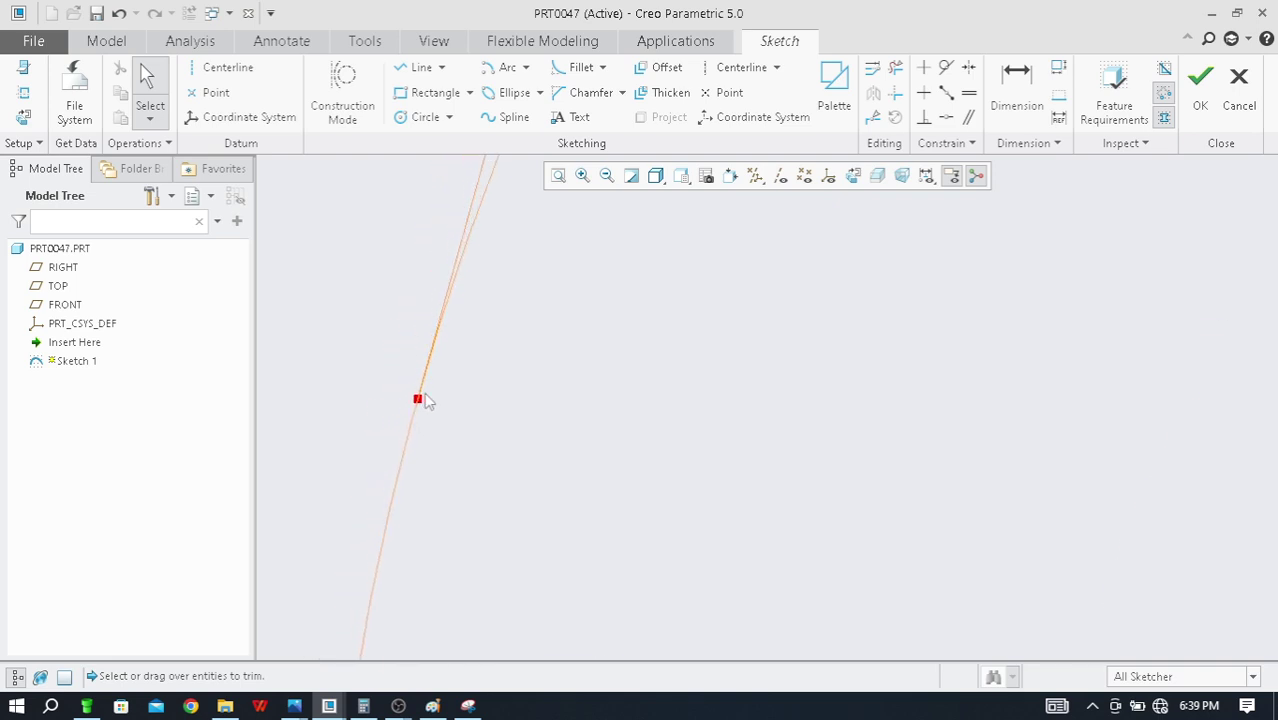
scroll(424, 396, "down", 3)
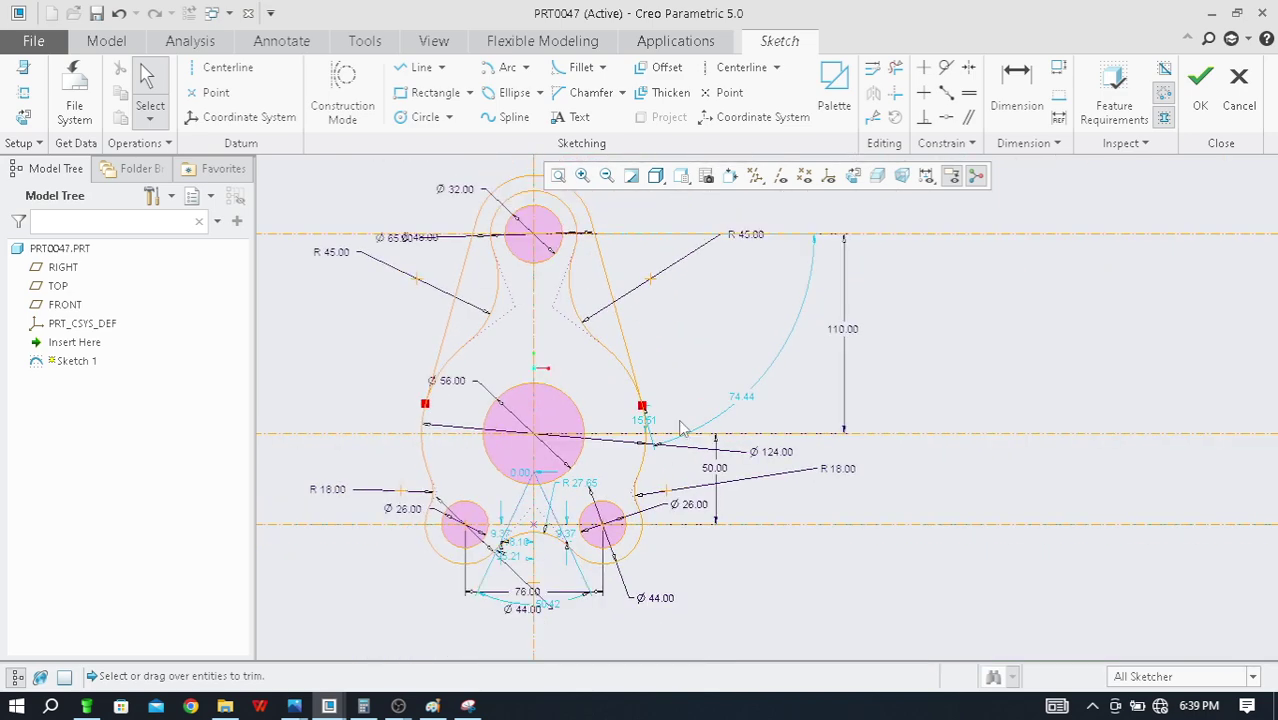
scroll(707, 427, "up", 6)
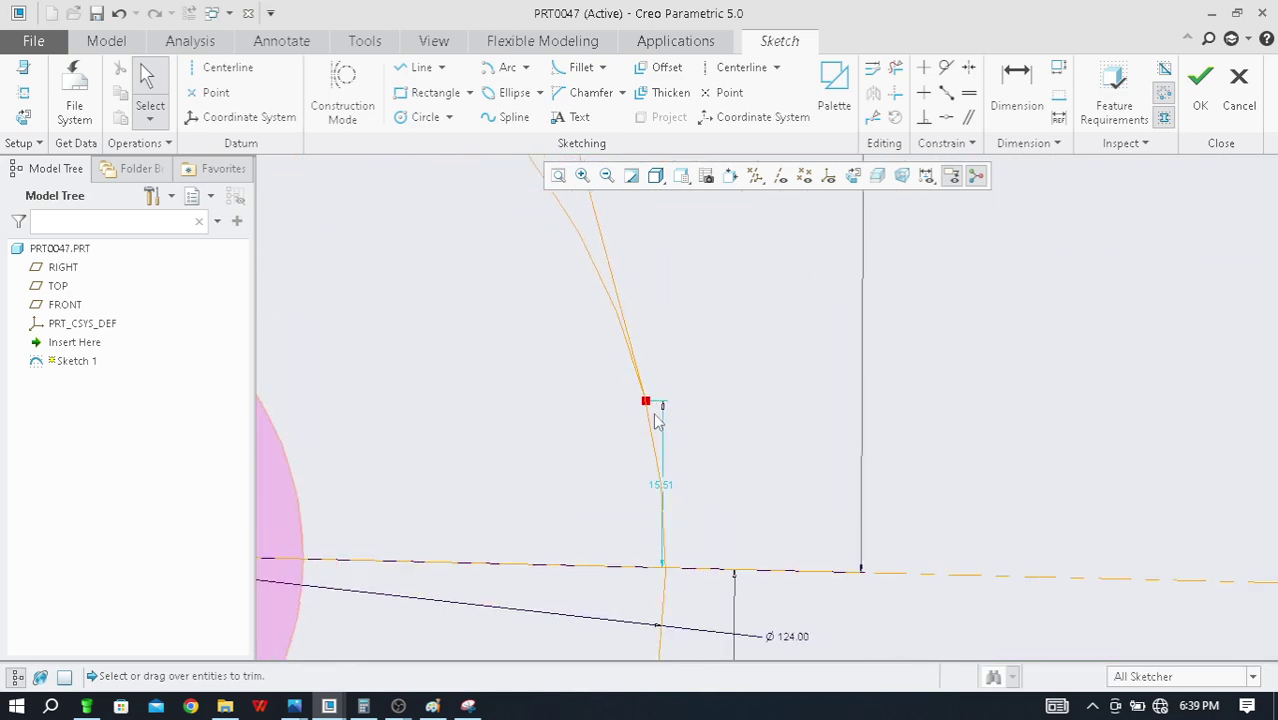
scroll(686, 420, "down", 6)
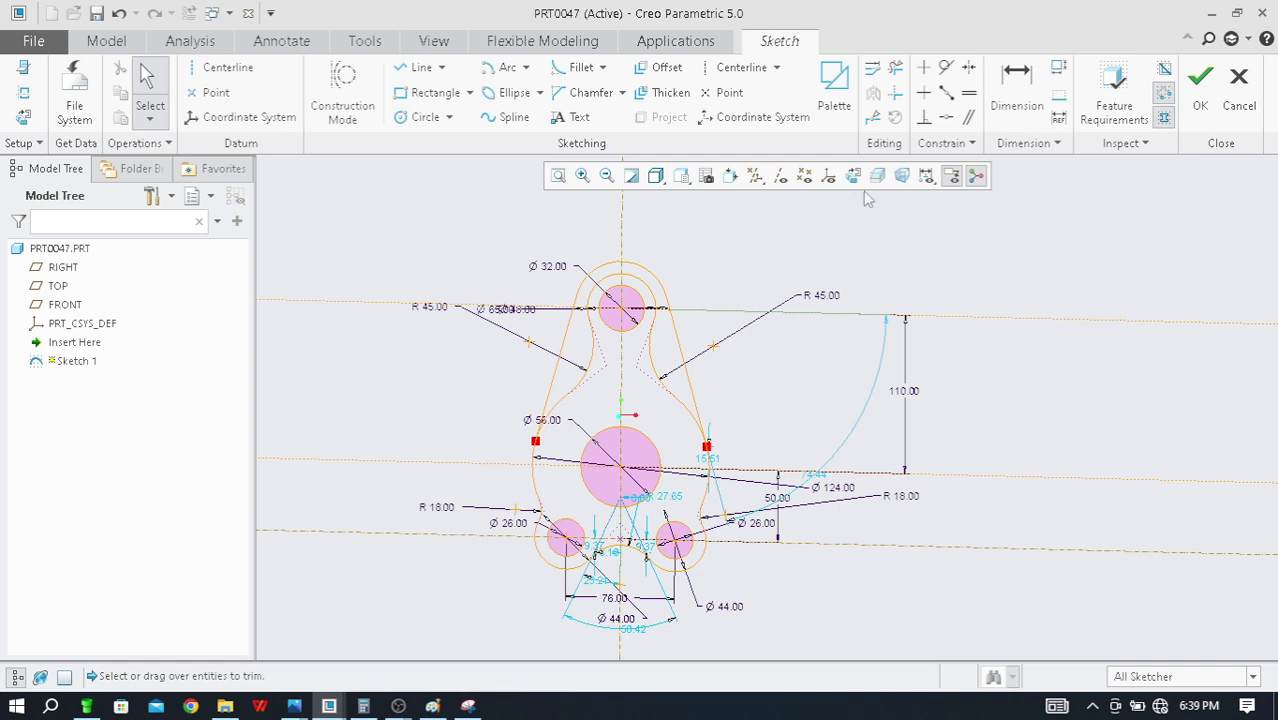
left_click(853, 176)
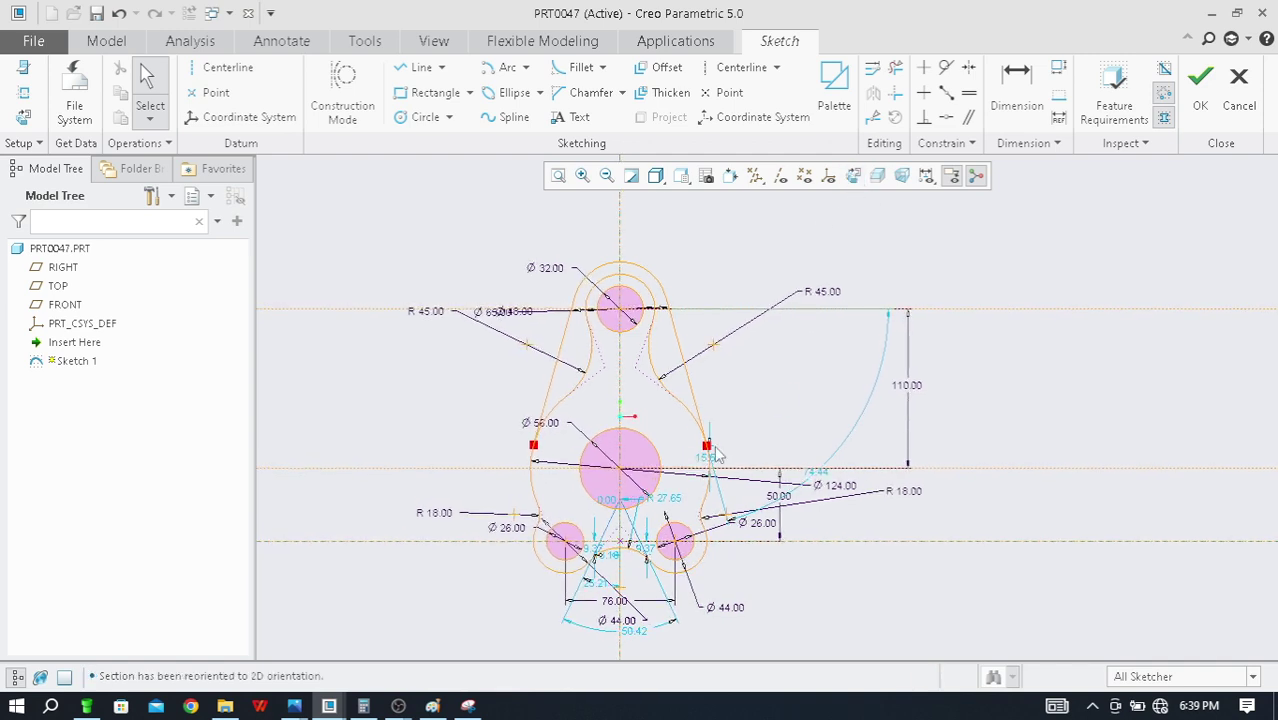
scroll(716, 455, "up", 2)
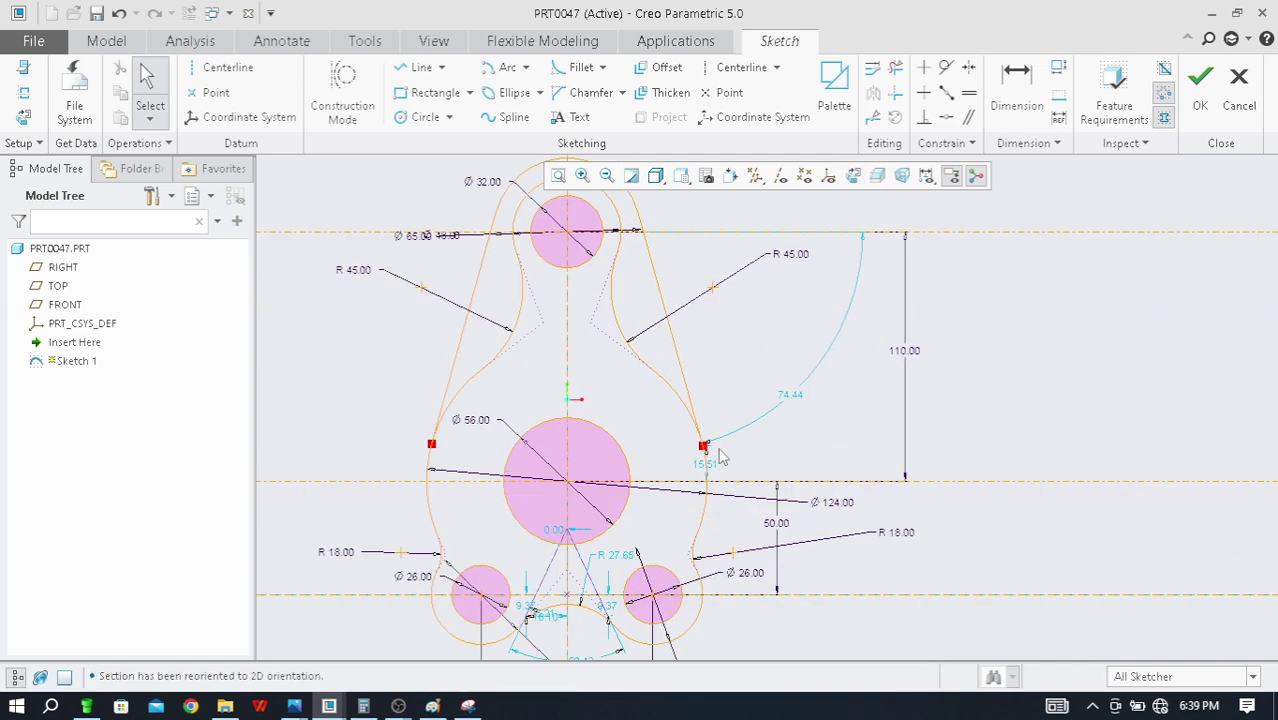
Delete the right and left straight tangent lines of the lever
left_click(680, 365)
key("Delete")
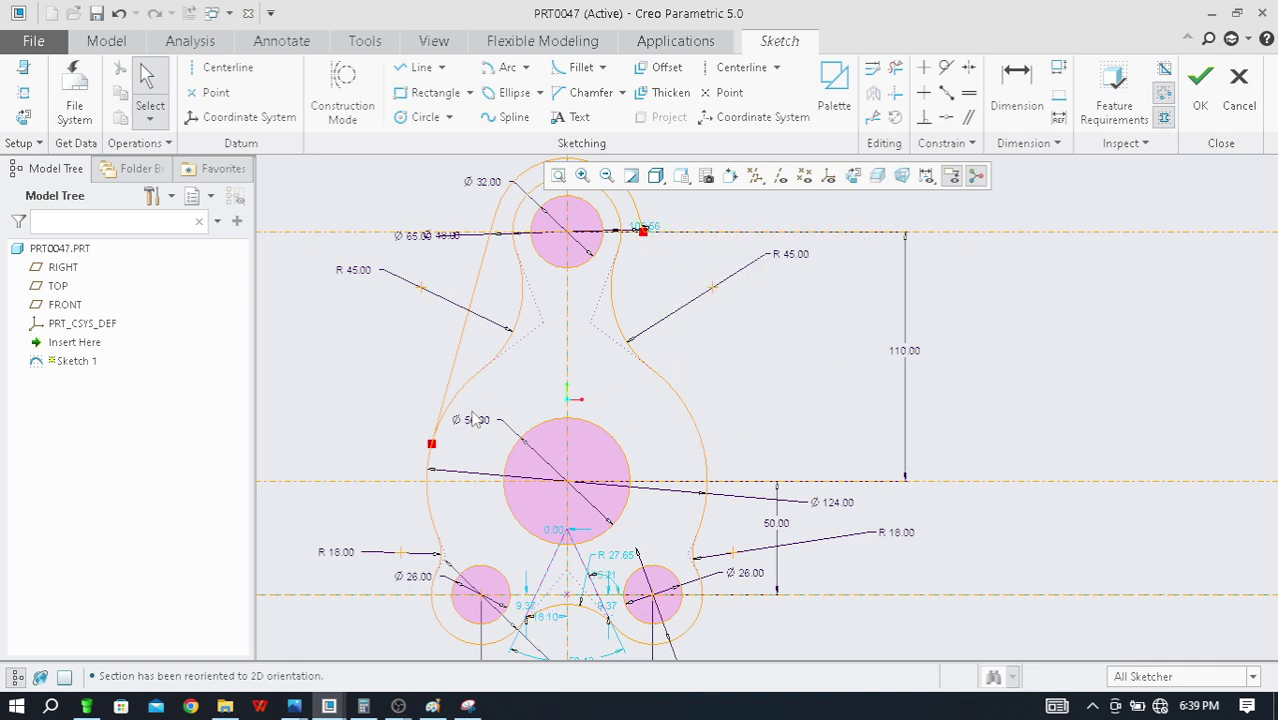
left_click(455, 366)
key("Delete")
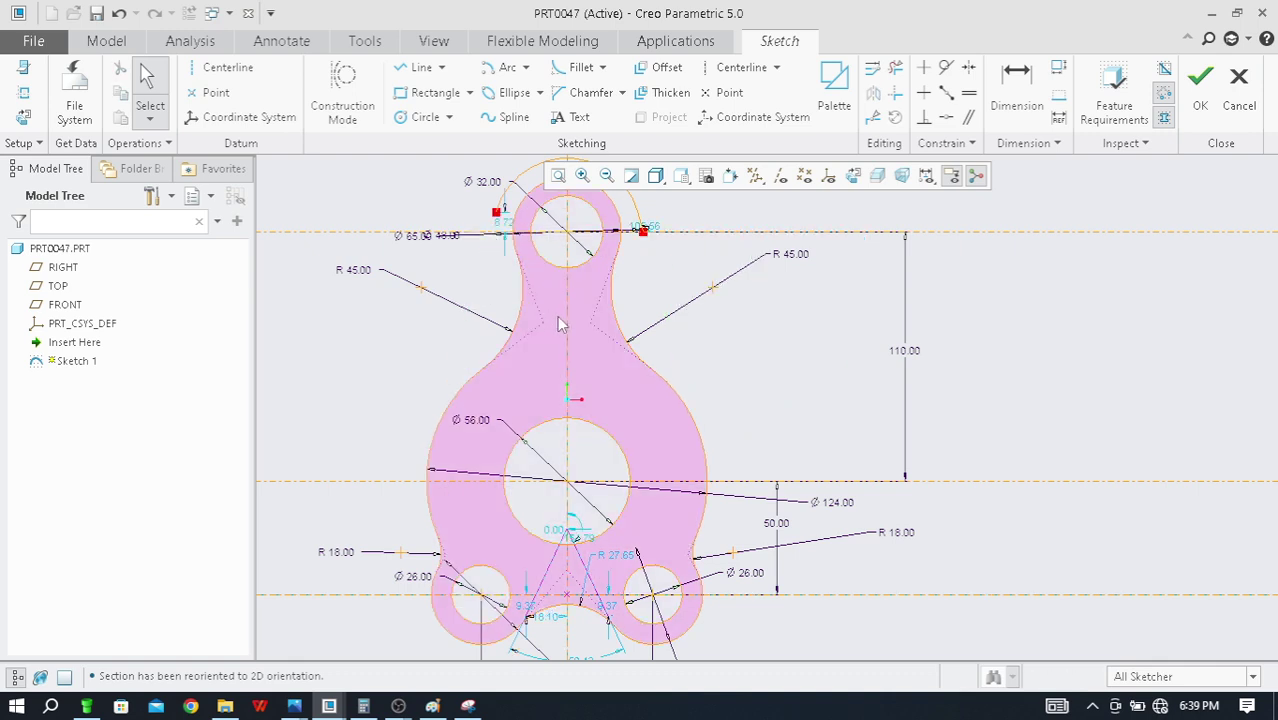
scroll(631, 323, "up", 2)
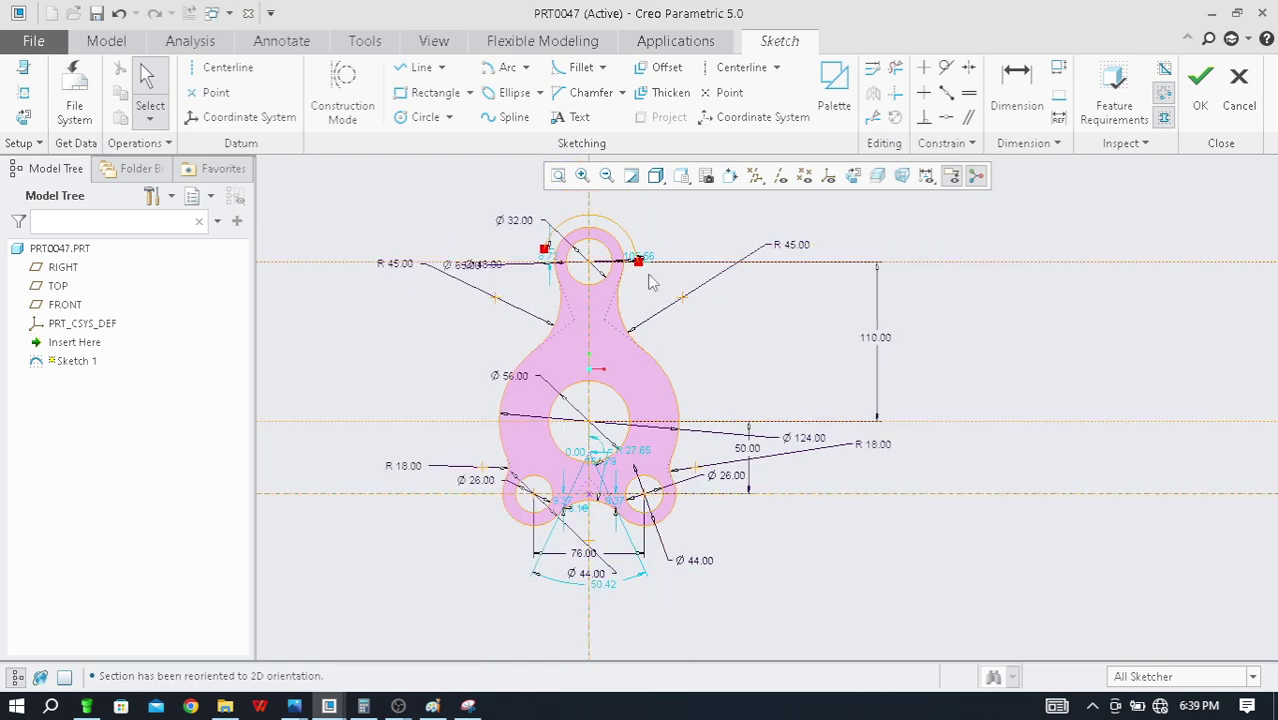
scroll(611, 274, "down", 4)
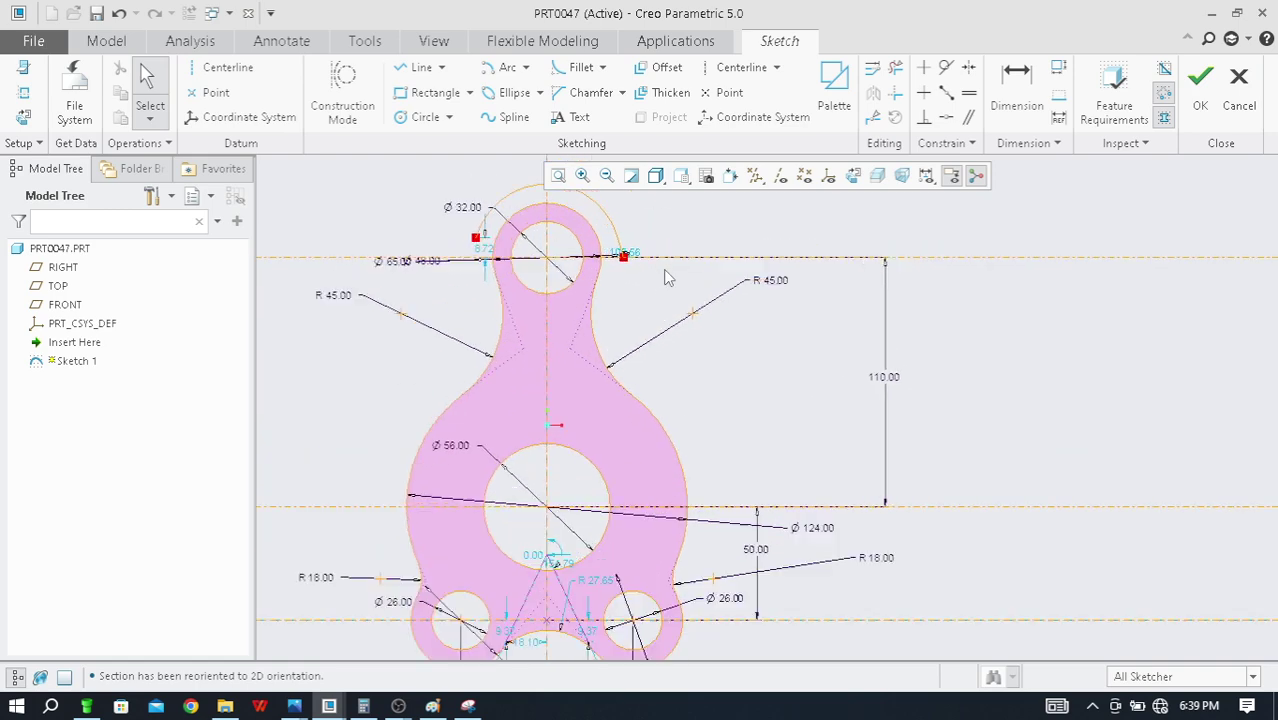
scroll(613, 270, "down", 1)
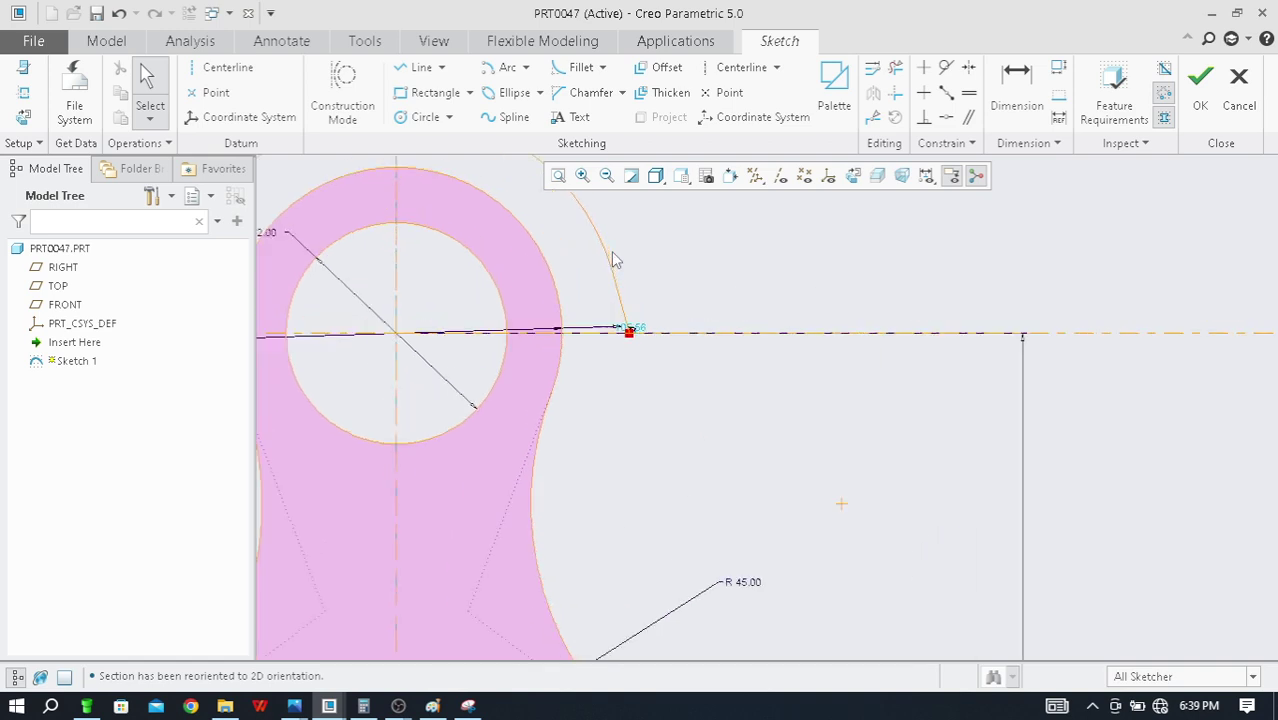
Trim the stray arc end at the top boss's right side, leaving an 8.72 dimension
left_click(895, 67)
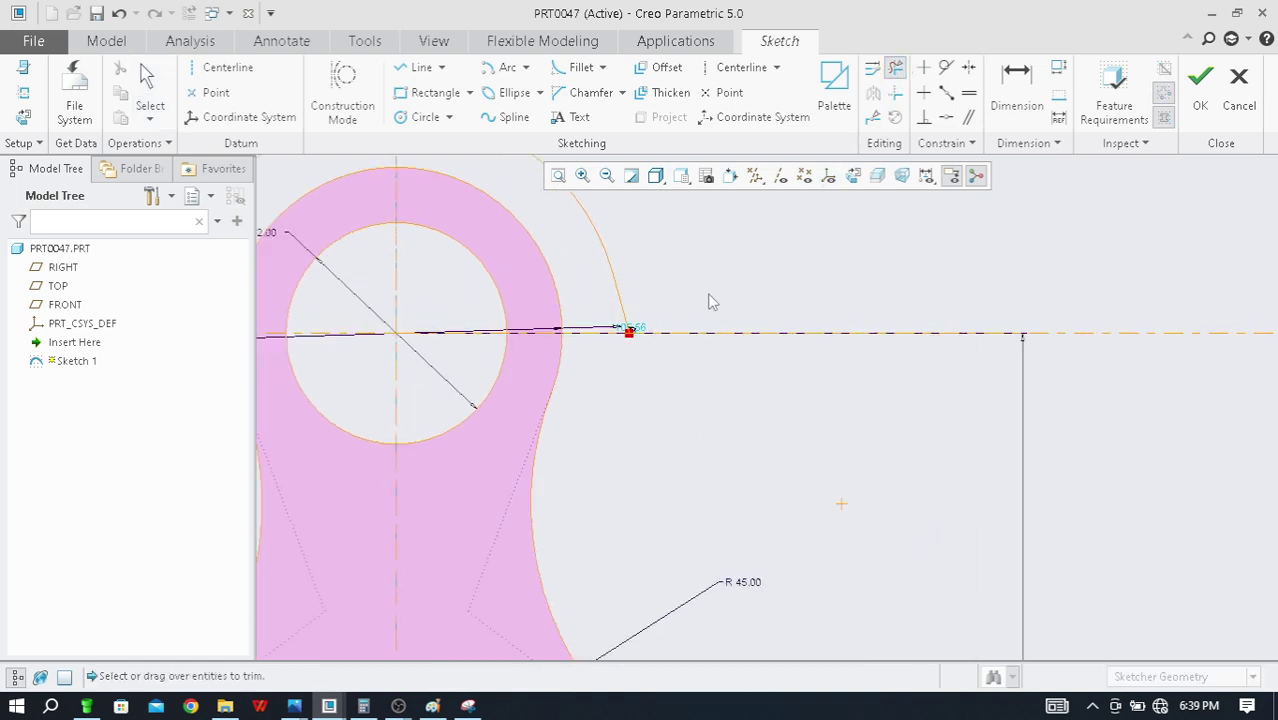
left_click_drag(660, 287, 632, 322)
left_click(626, 328)
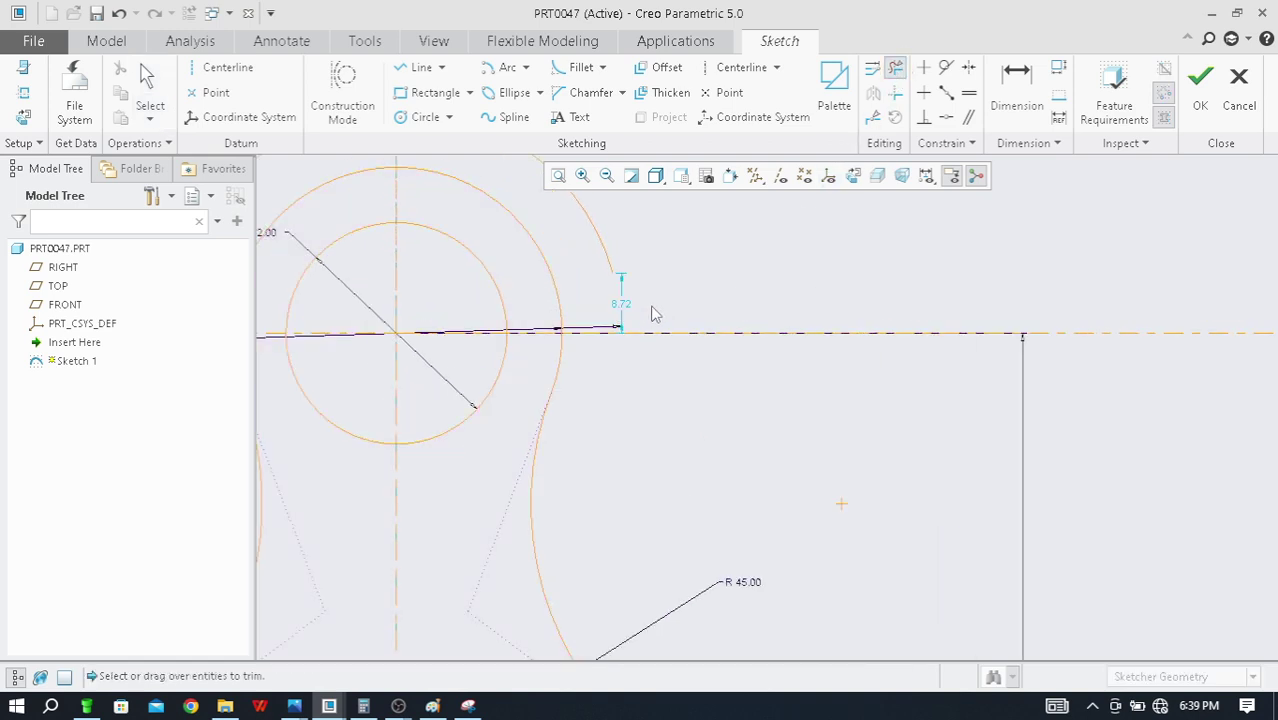
scroll(652, 306, "up", 3)
middle_click(702, 249)
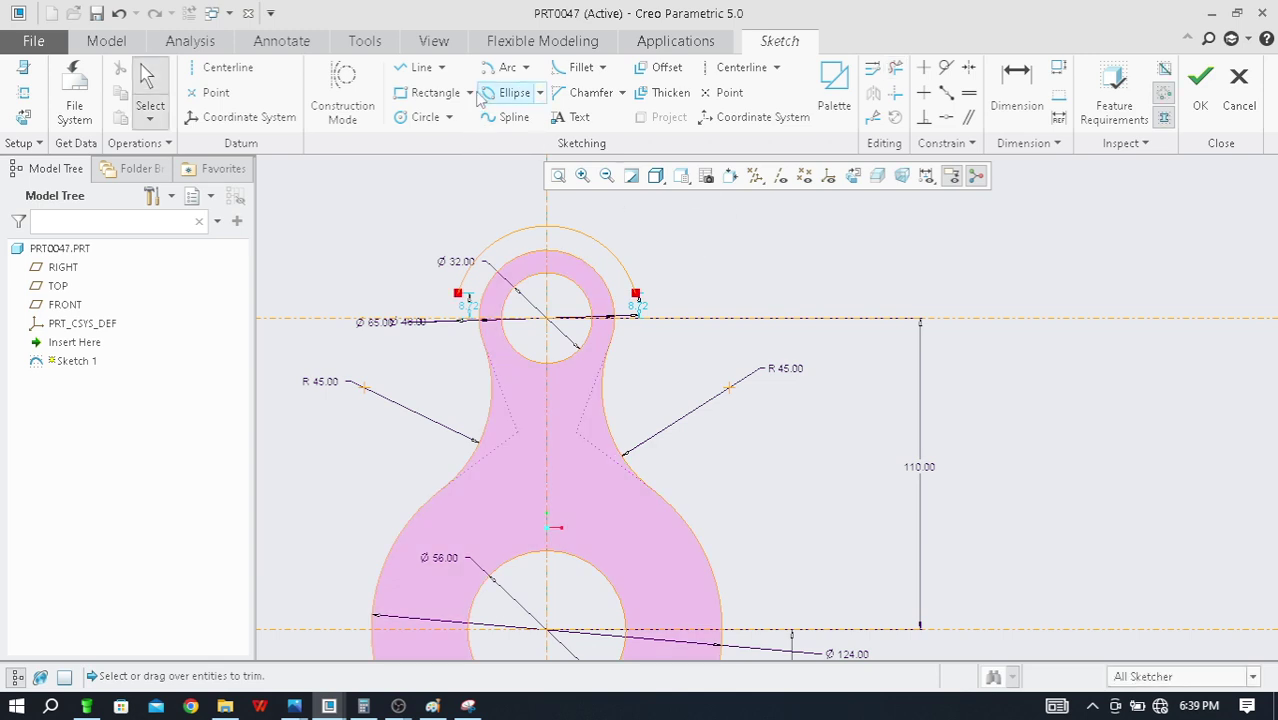
Draw a Line Chain from the top arc's endpoint down to the large arc
left_click(441, 67)
left_click(445, 90)
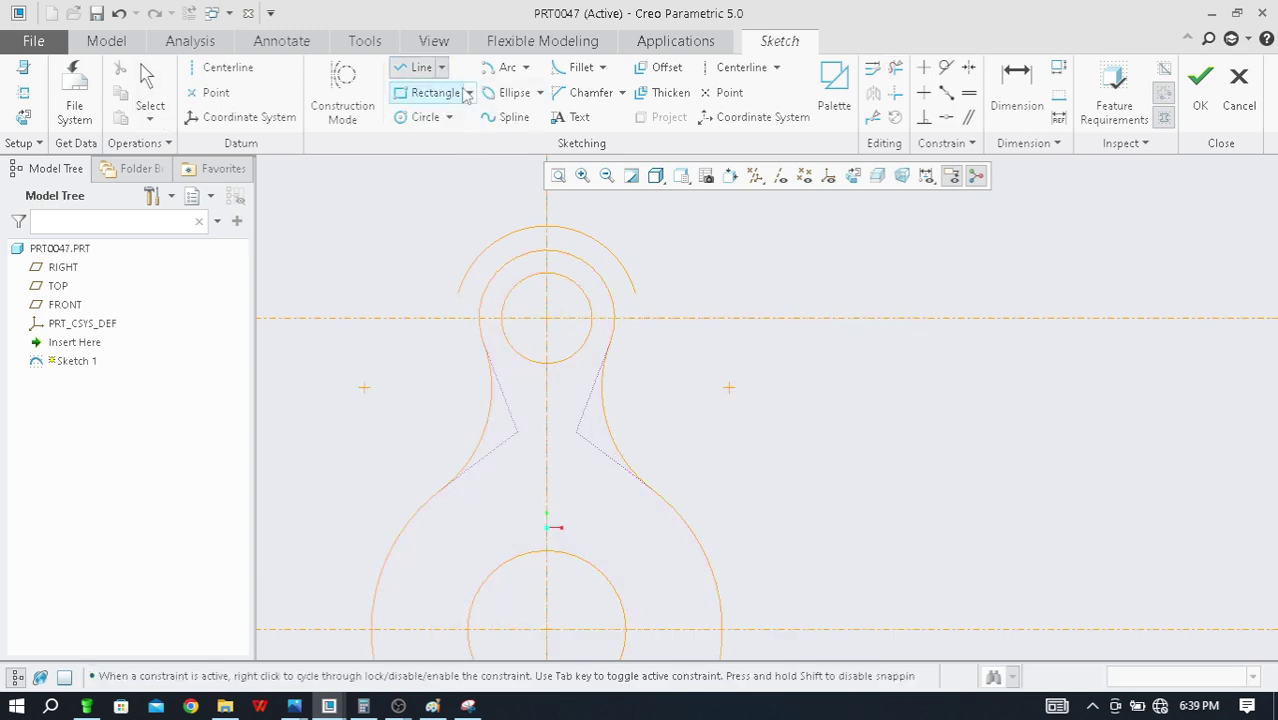
scroll(636, 298, "down", 5)
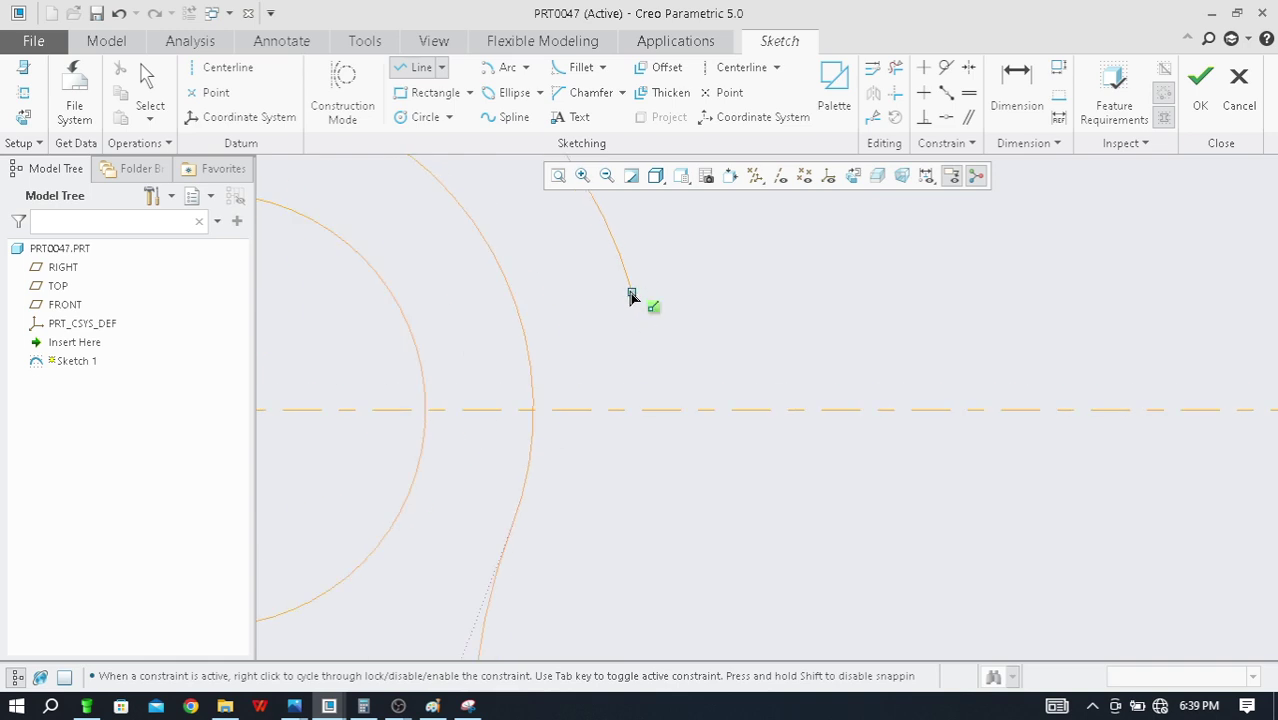
left_click(631, 294)
scroll(625, 268, "up", 5)
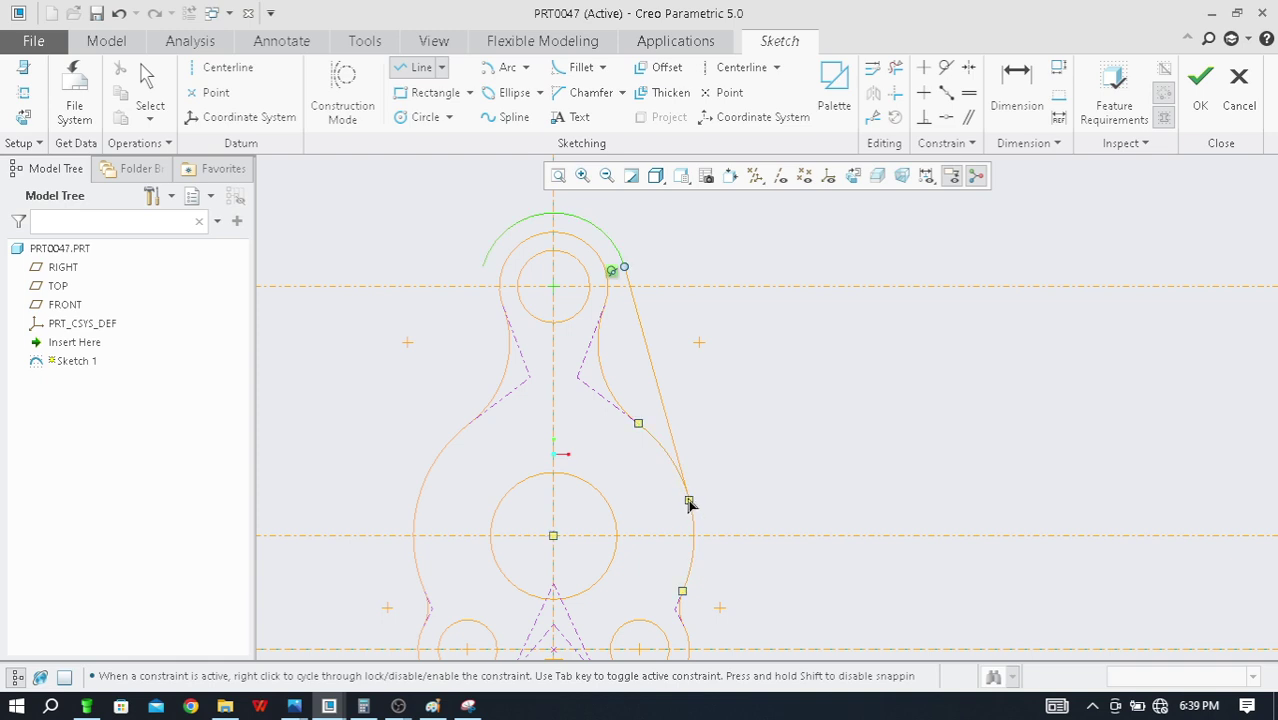
scroll(689, 503, "down", 6)
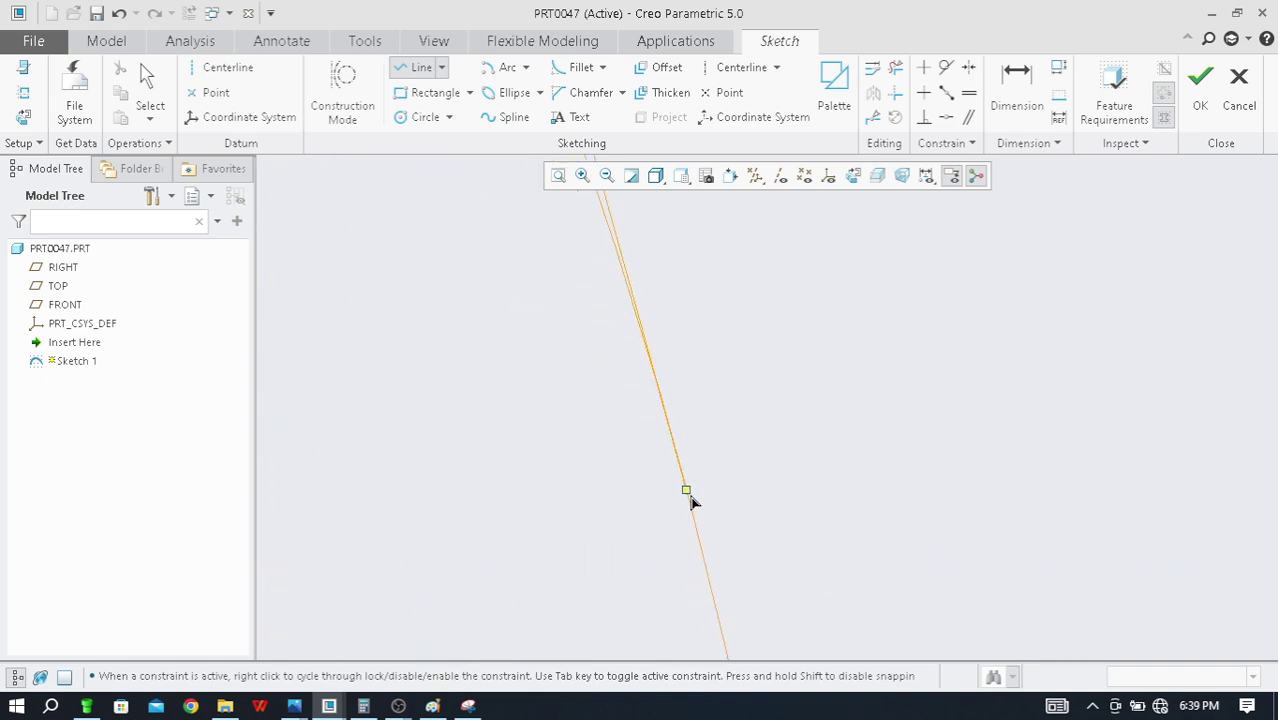
scroll(692, 502, "down", 2)
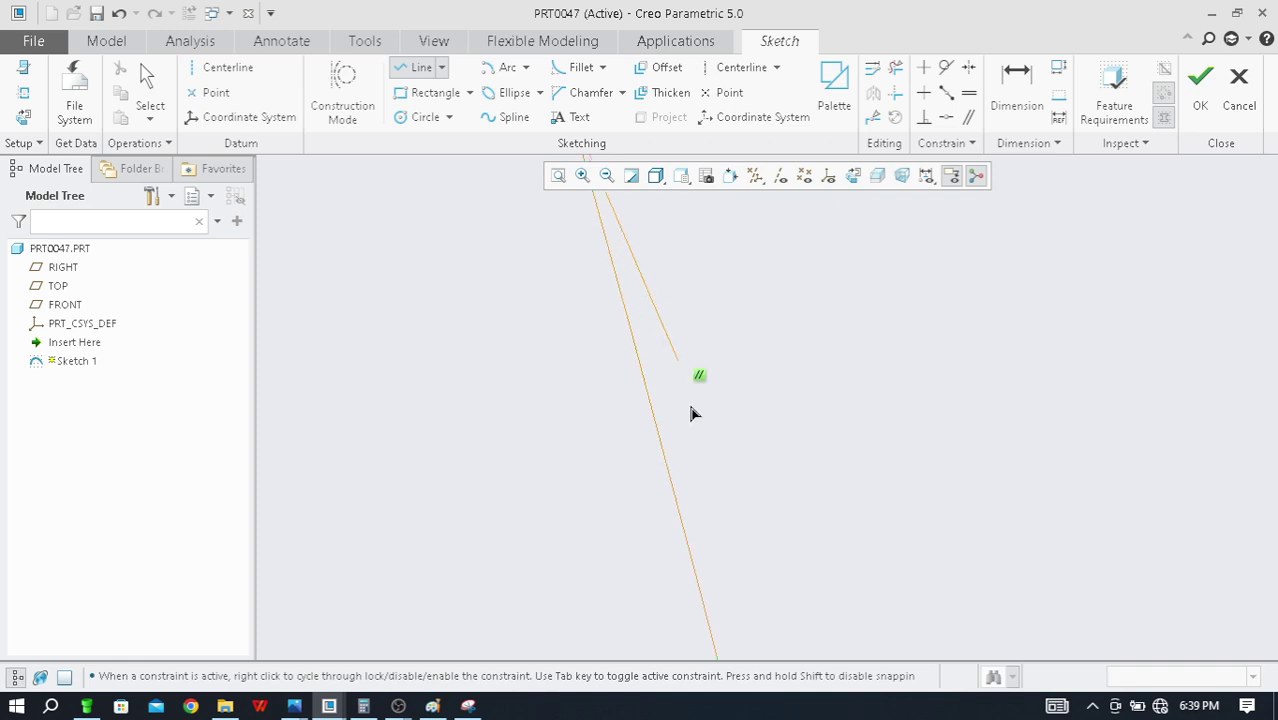
left_click(674, 424)
scroll(676, 491, "up", 6)
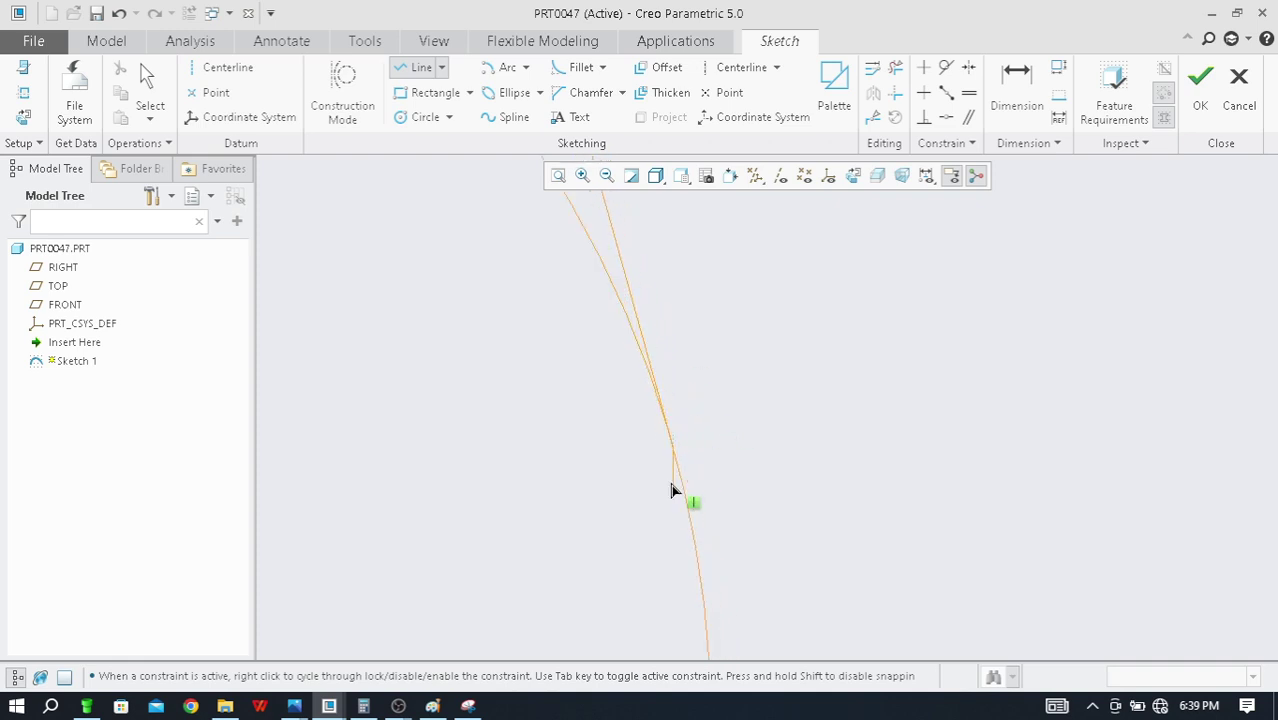
middle_click(776, 393)
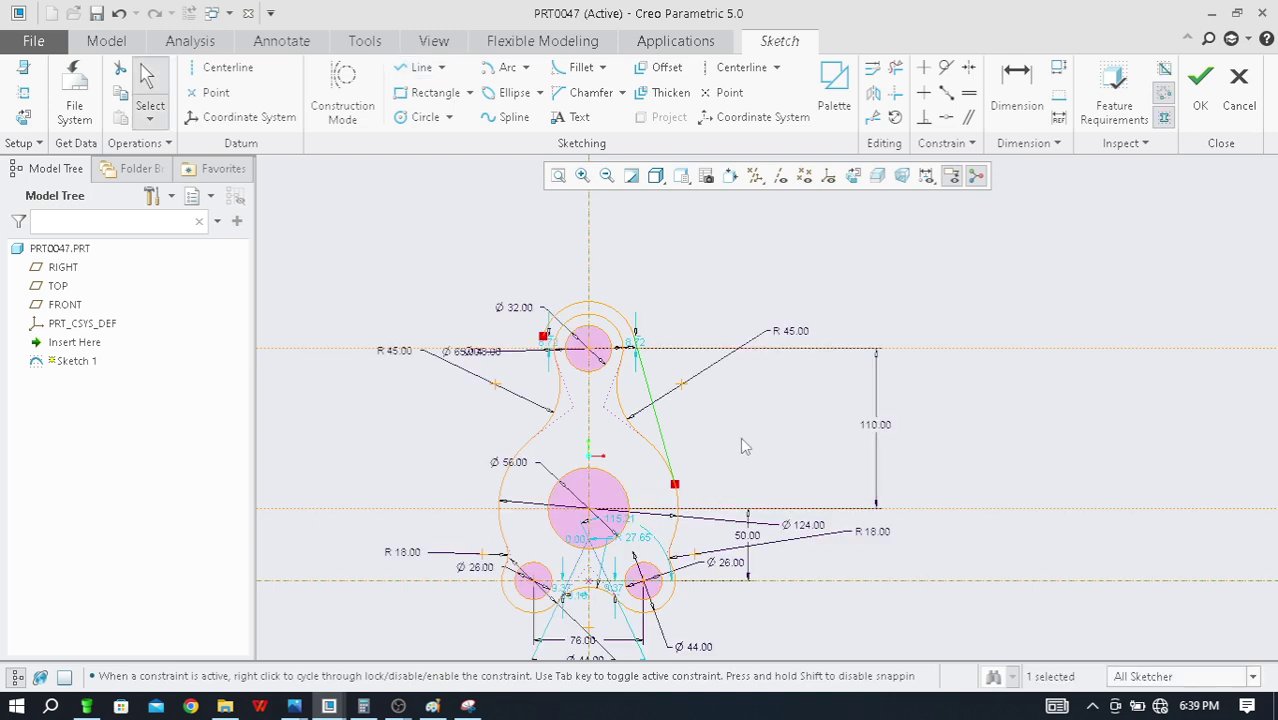
Trim the newly drawn line away again with Delete Segment
scroll(642, 356, "down", 2)
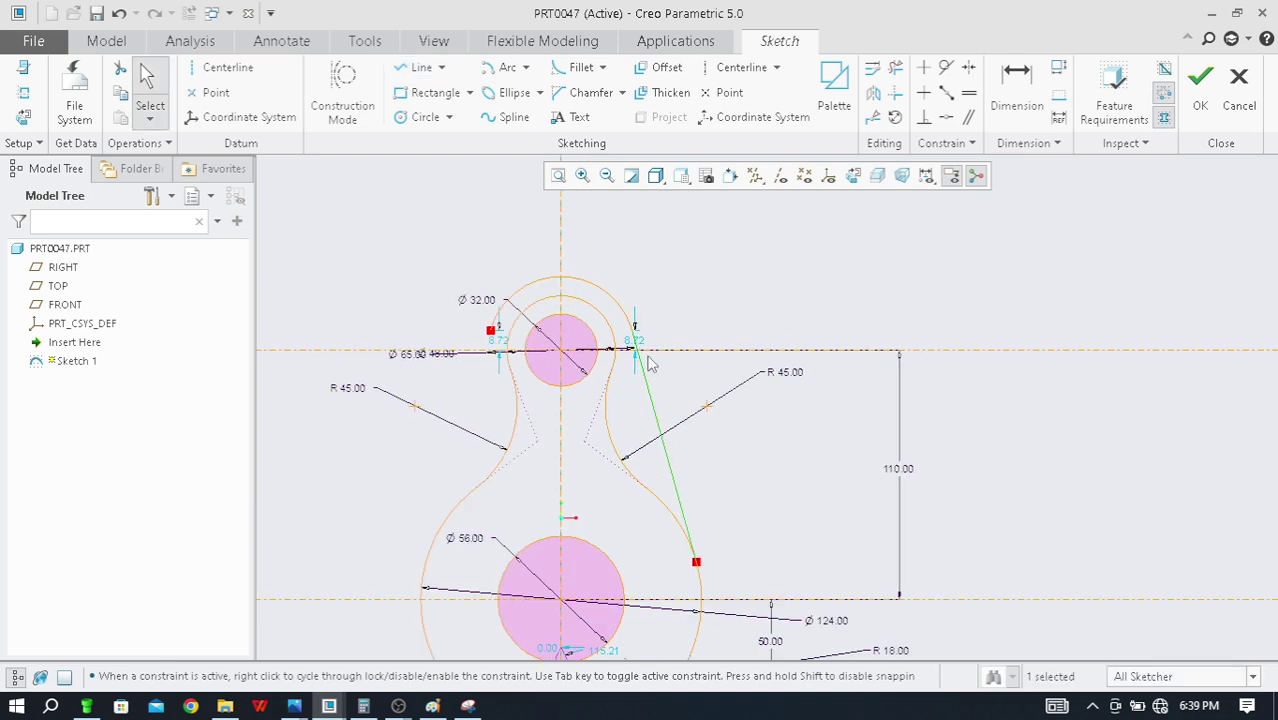
scroll(703, 597, "down", 8)
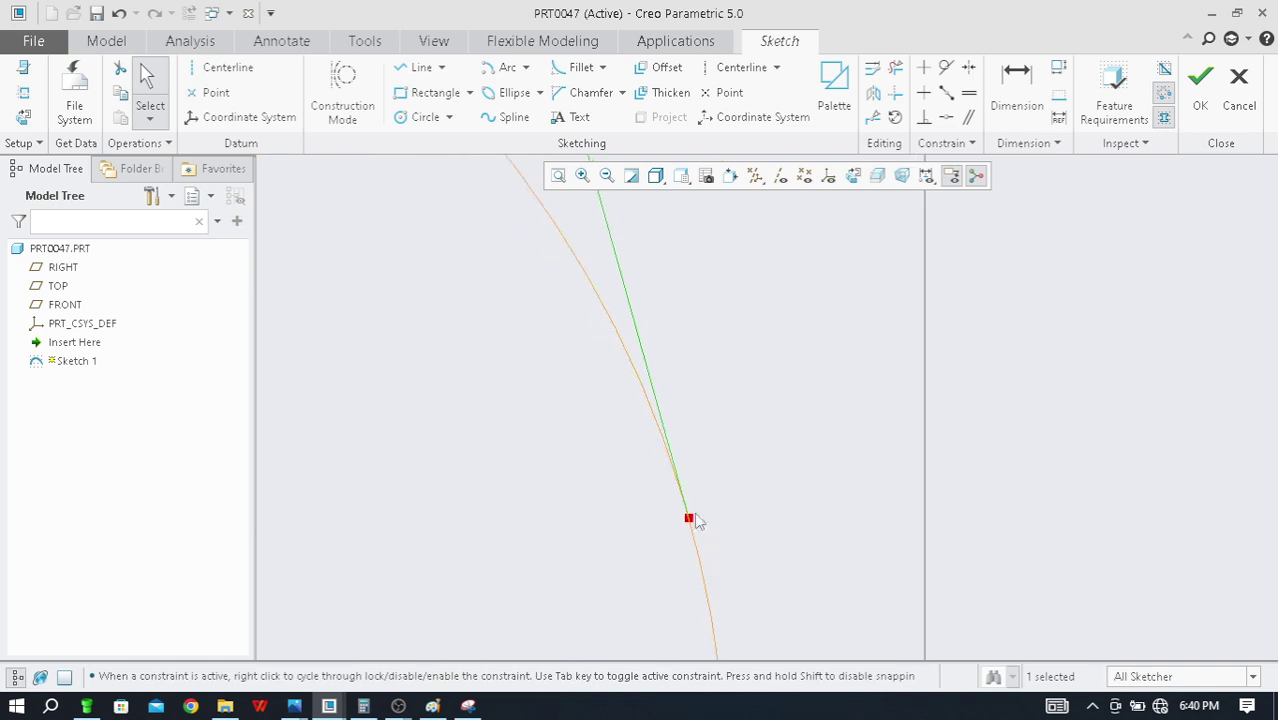
scroll(700, 540, "up", 3)
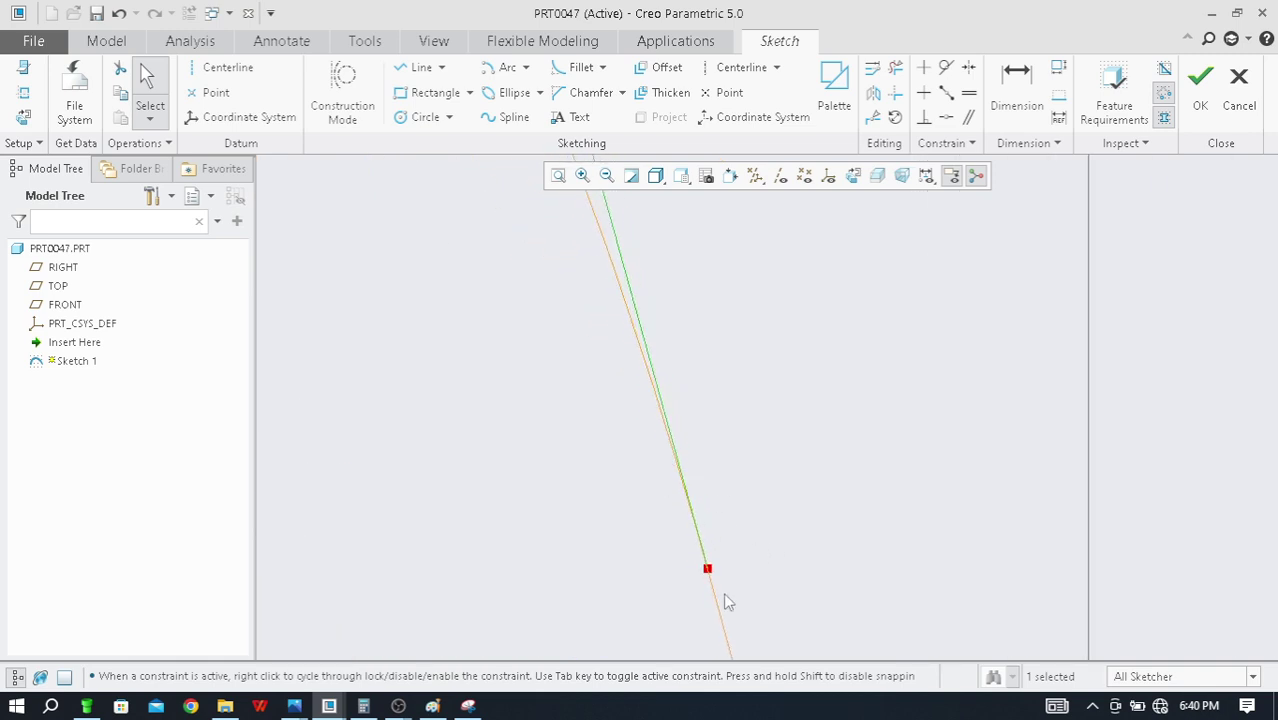
scroll(662, 480, "down", 4)
scroll(659, 412, "up", 3)
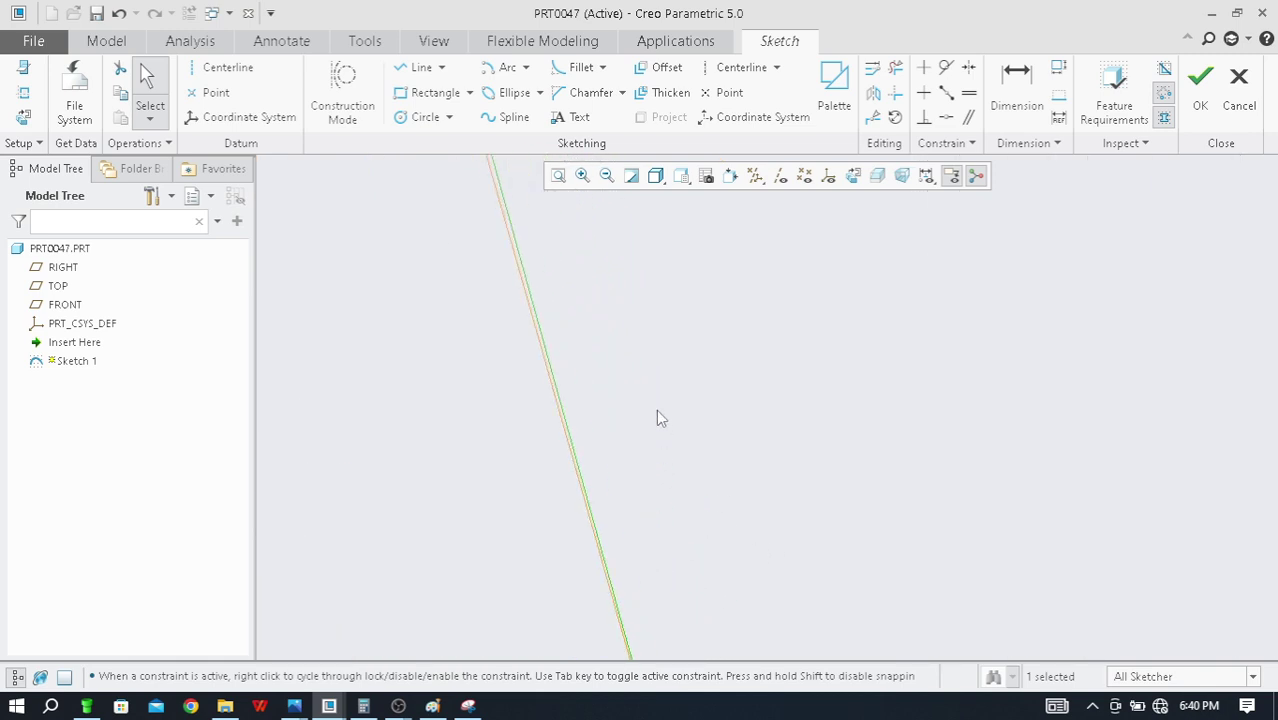
scroll(577, 394, "up", 3)
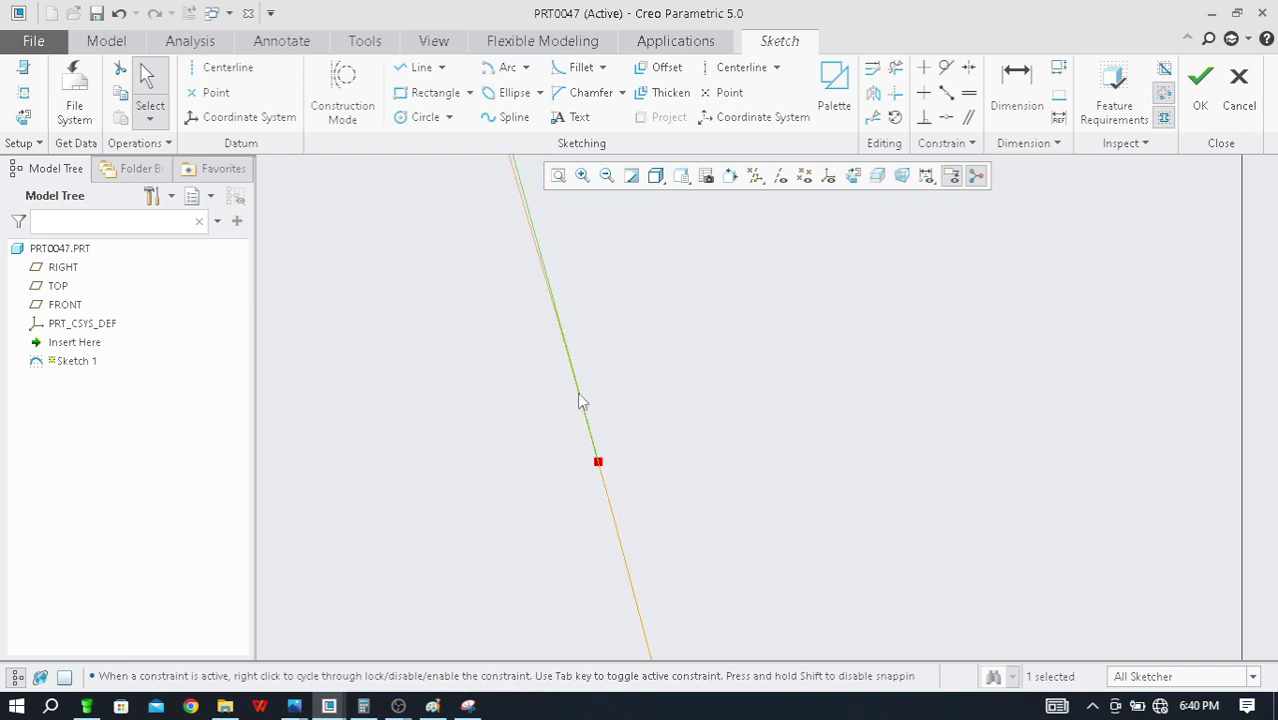
scroll(572, 470, "up", 2)
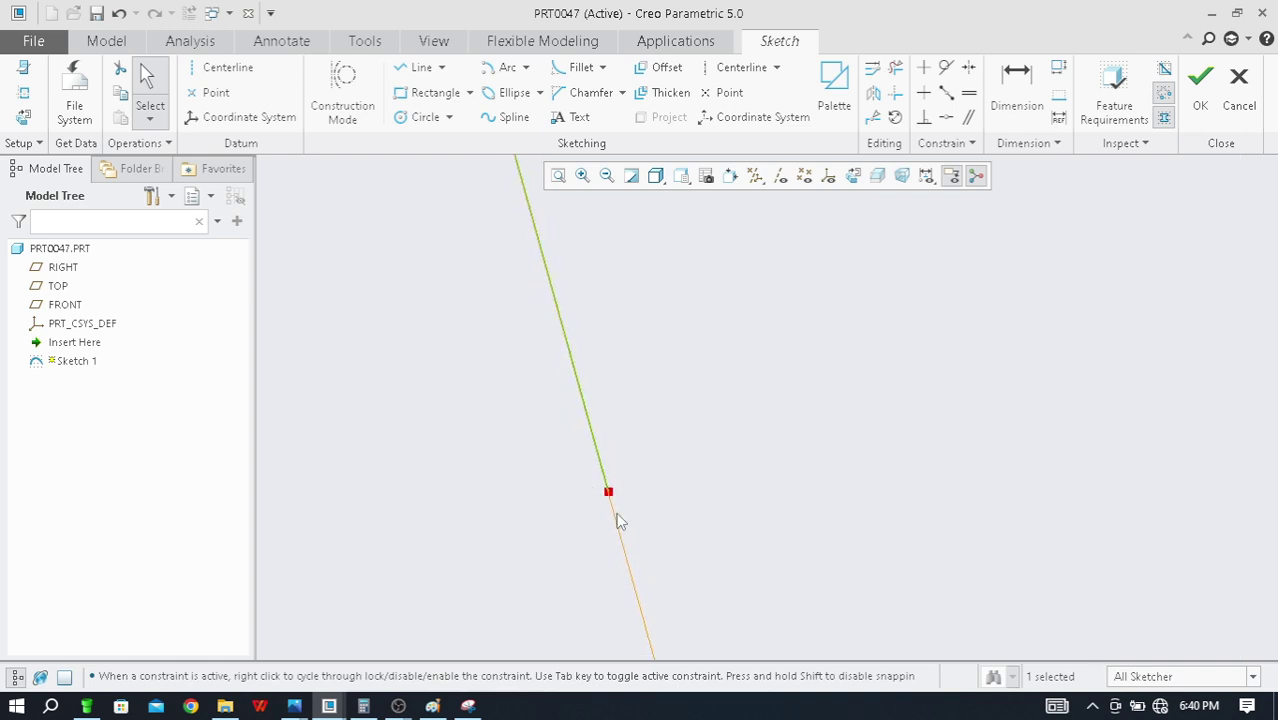
left_click(619, 457)
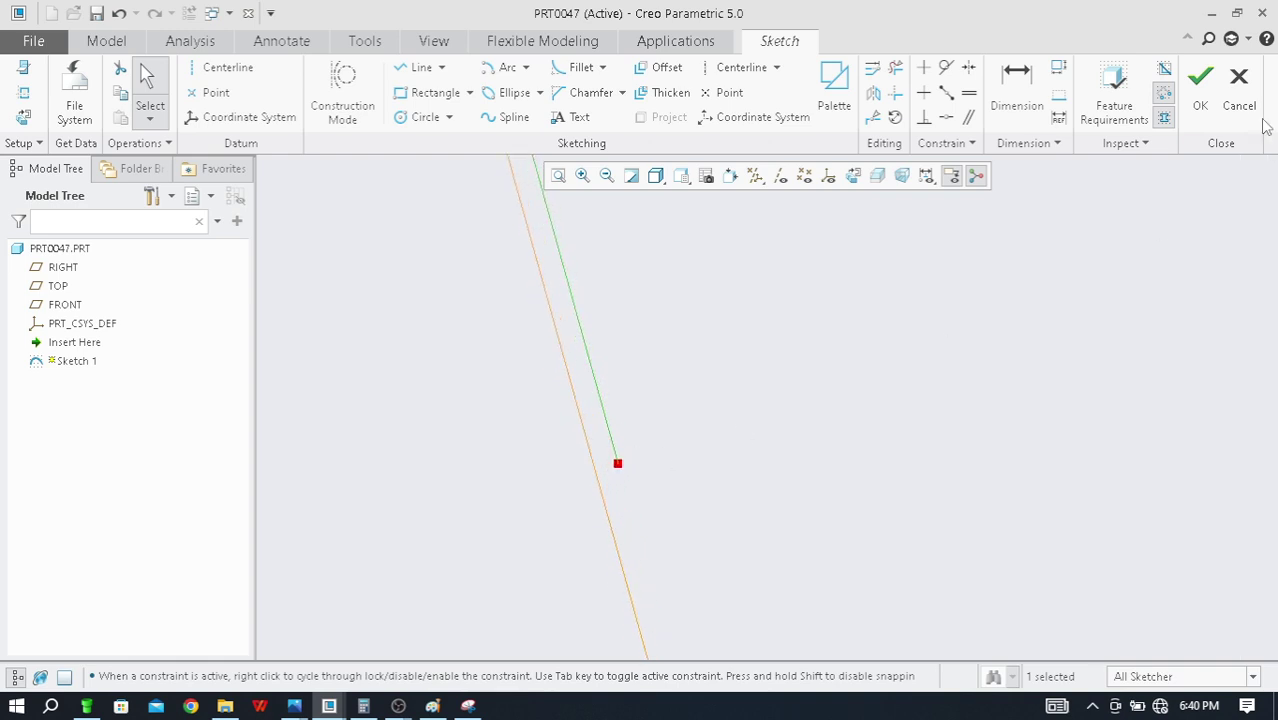
left_click(895, 67)
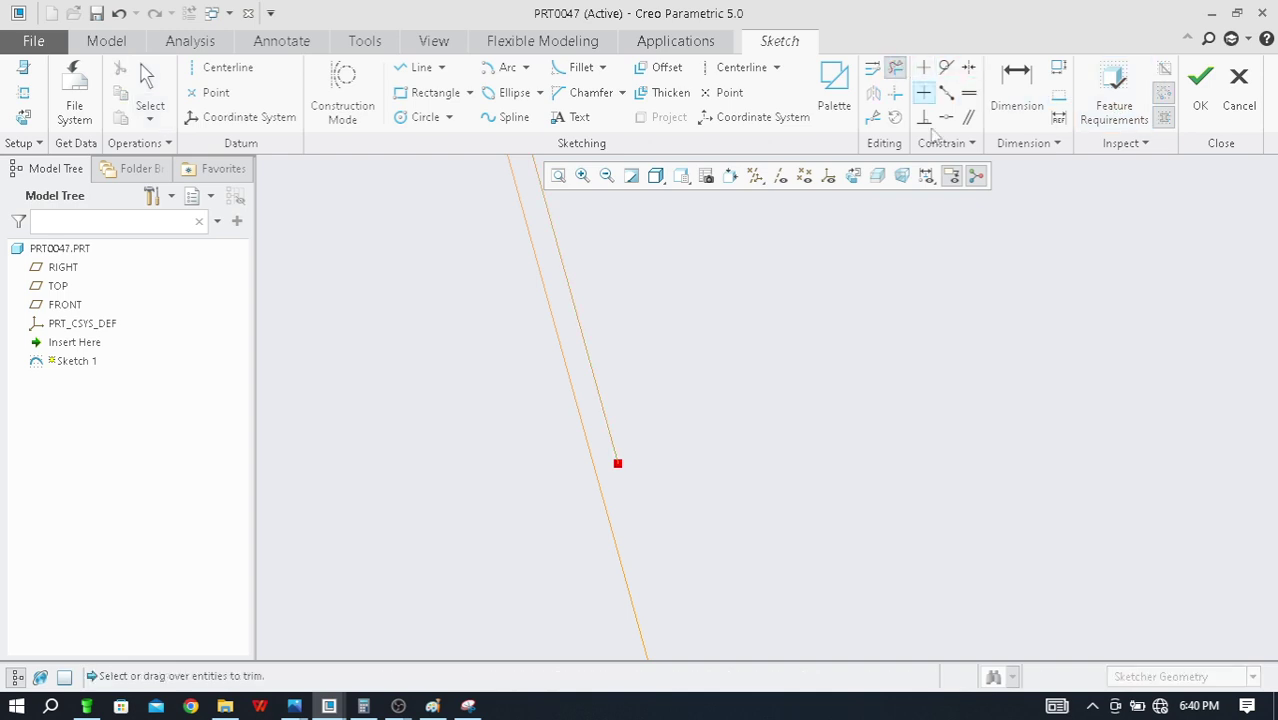
left_click(624, 432)
scroll(648, 495, "down", 3)
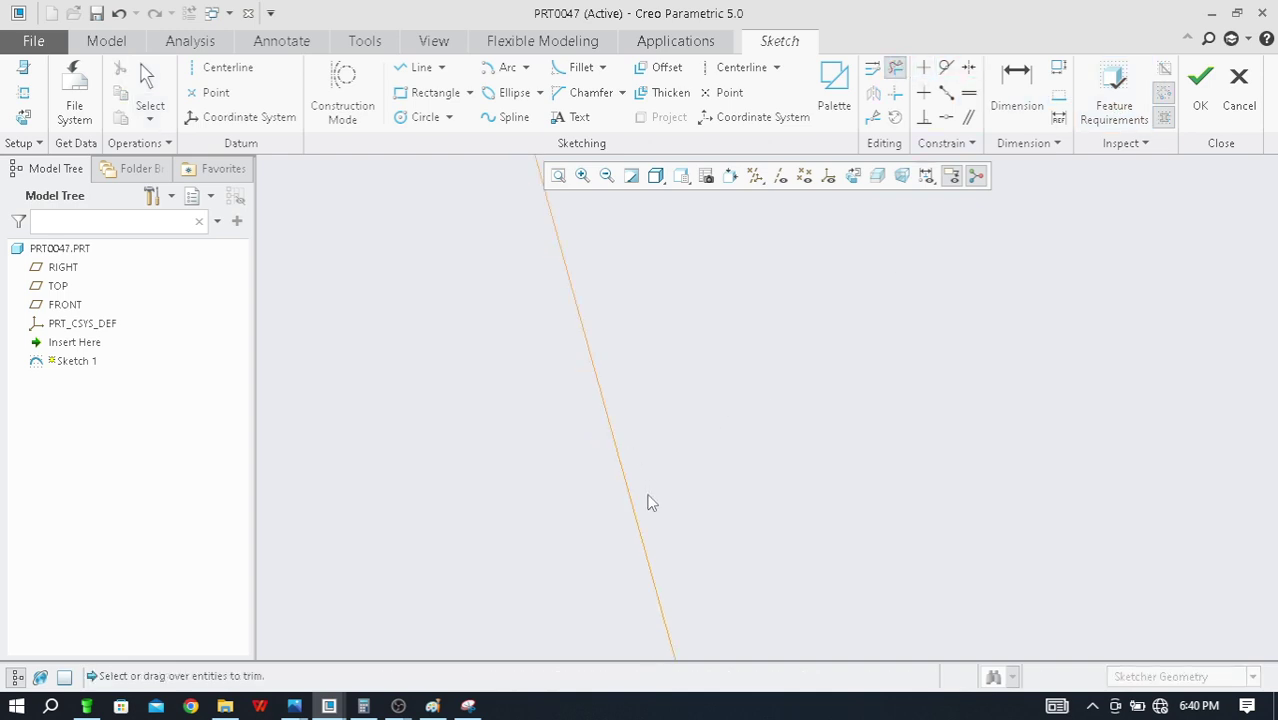
scroll(650, 510, "down", 6)
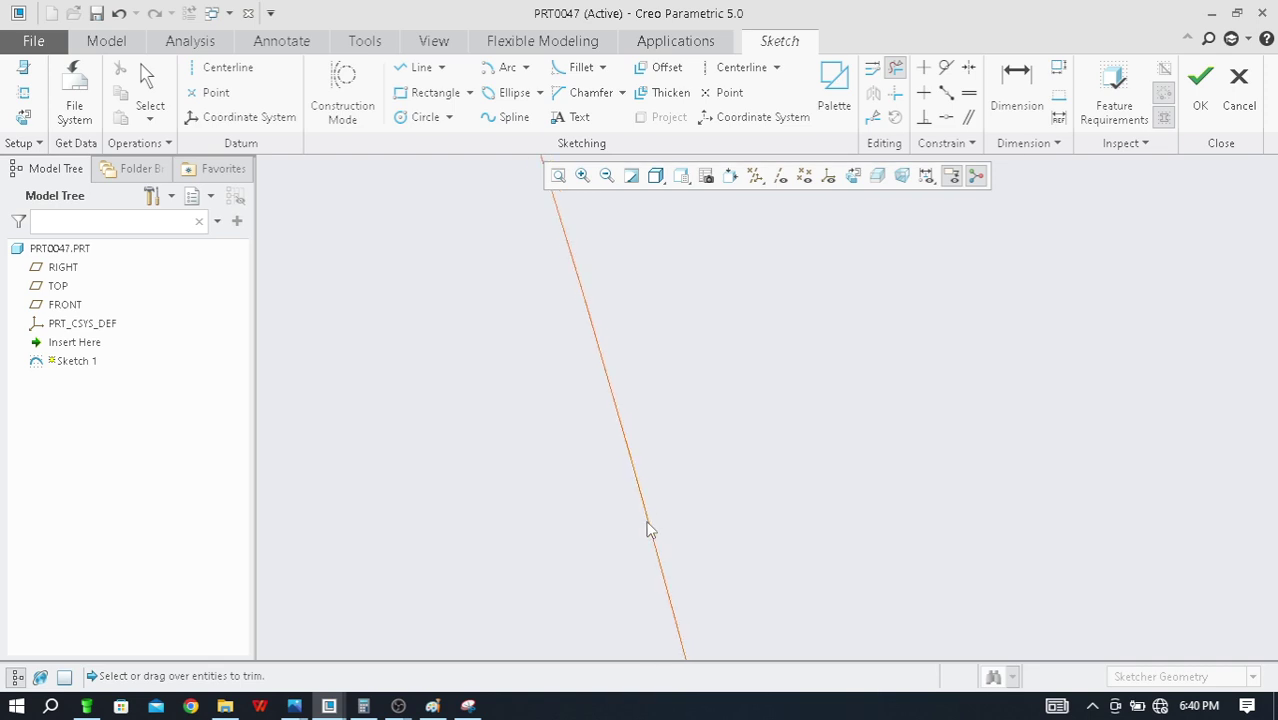
scroll(651, 520, "down", 2)
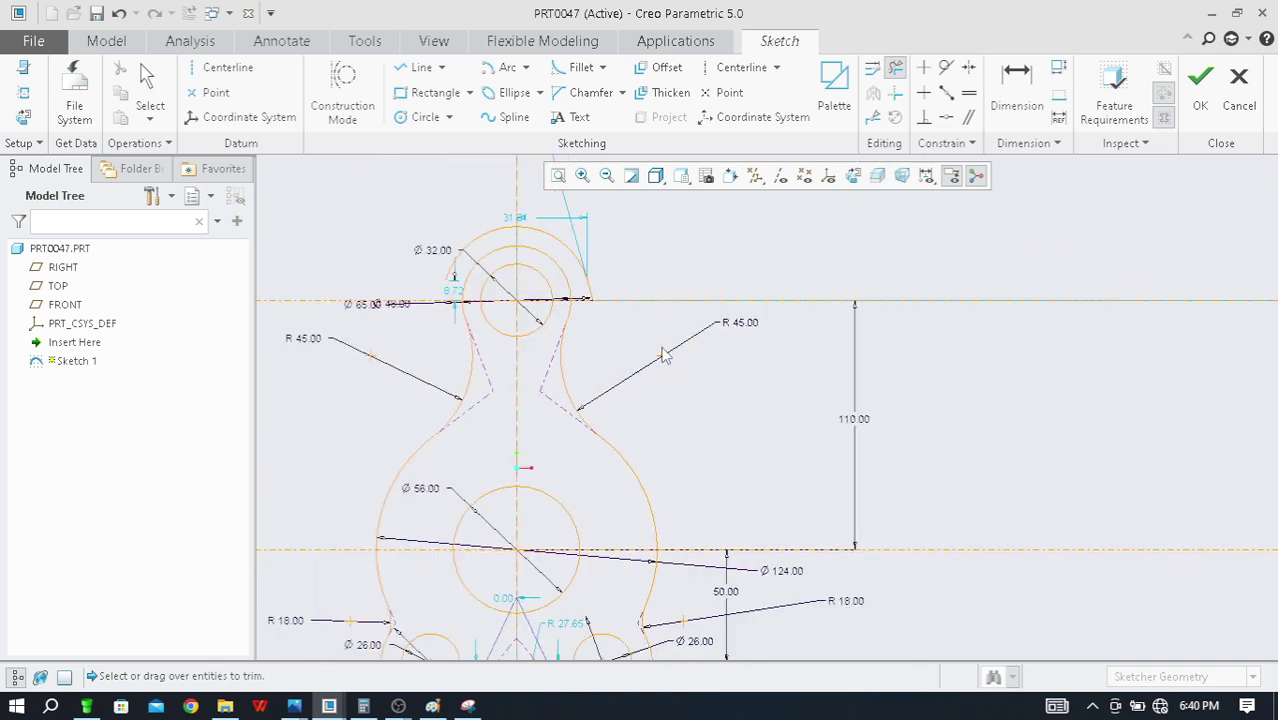
Start a Line Tangent command and cancel it without drawing
scroll(620, 320, "up", 1)
scroll(595, 310, "down", 1)
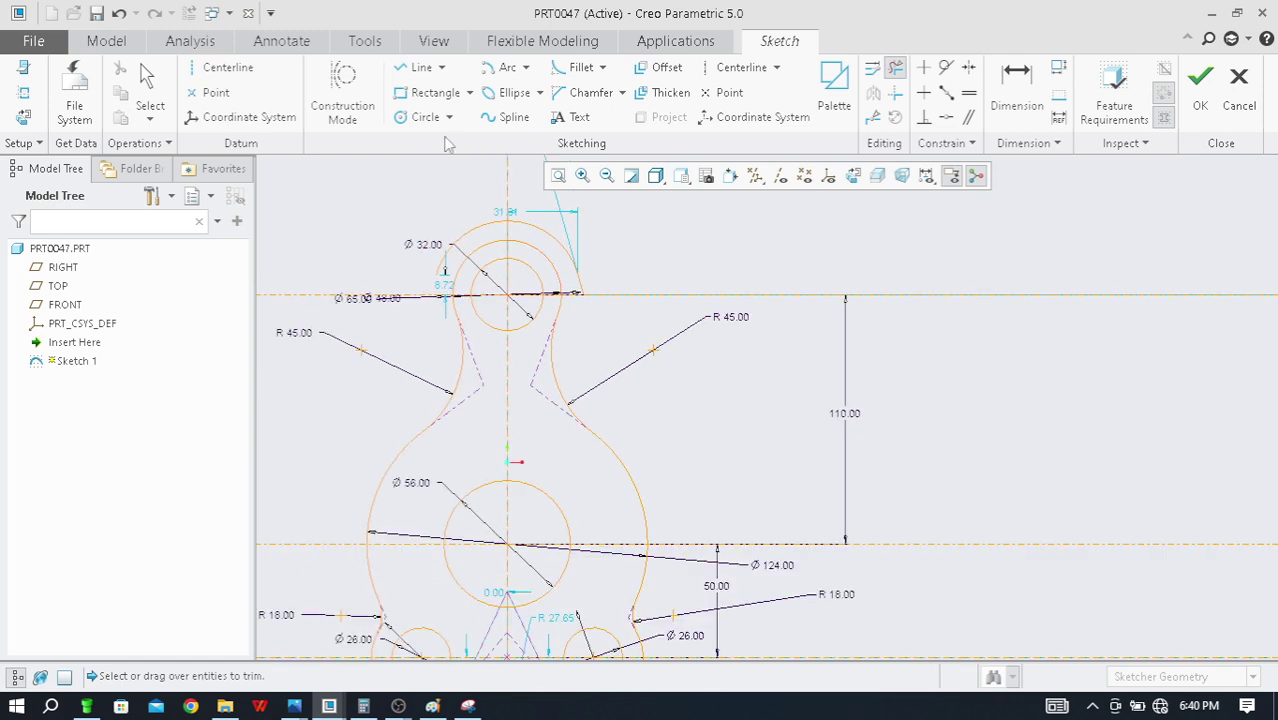
left_click(441, 67)
left_click(434, 108)
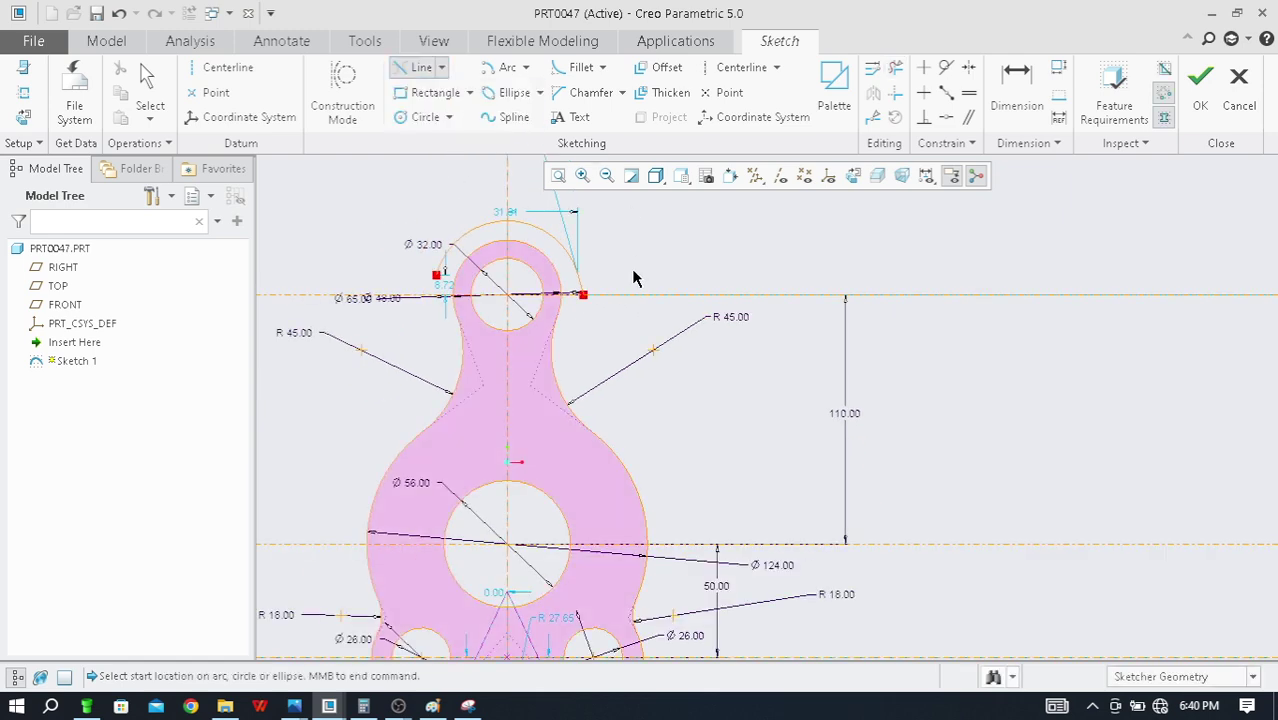
middle_click(603, 289)
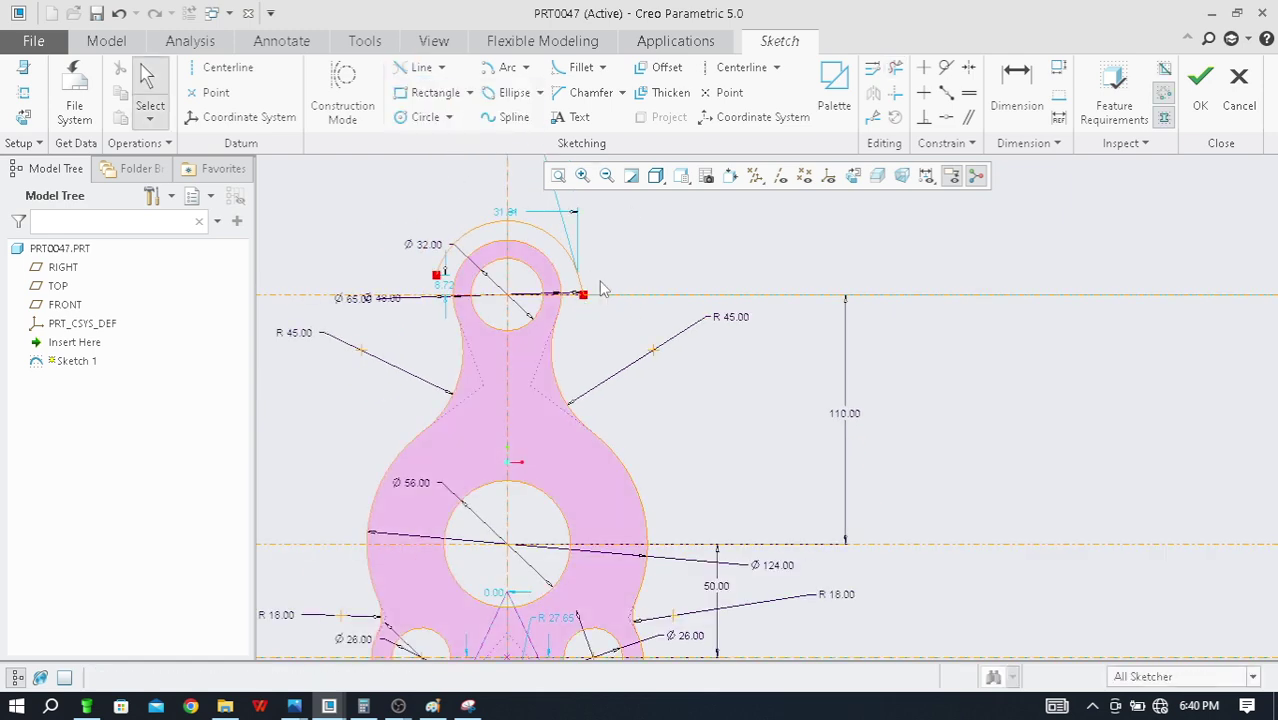
scroll(755, 228, "up", 1)
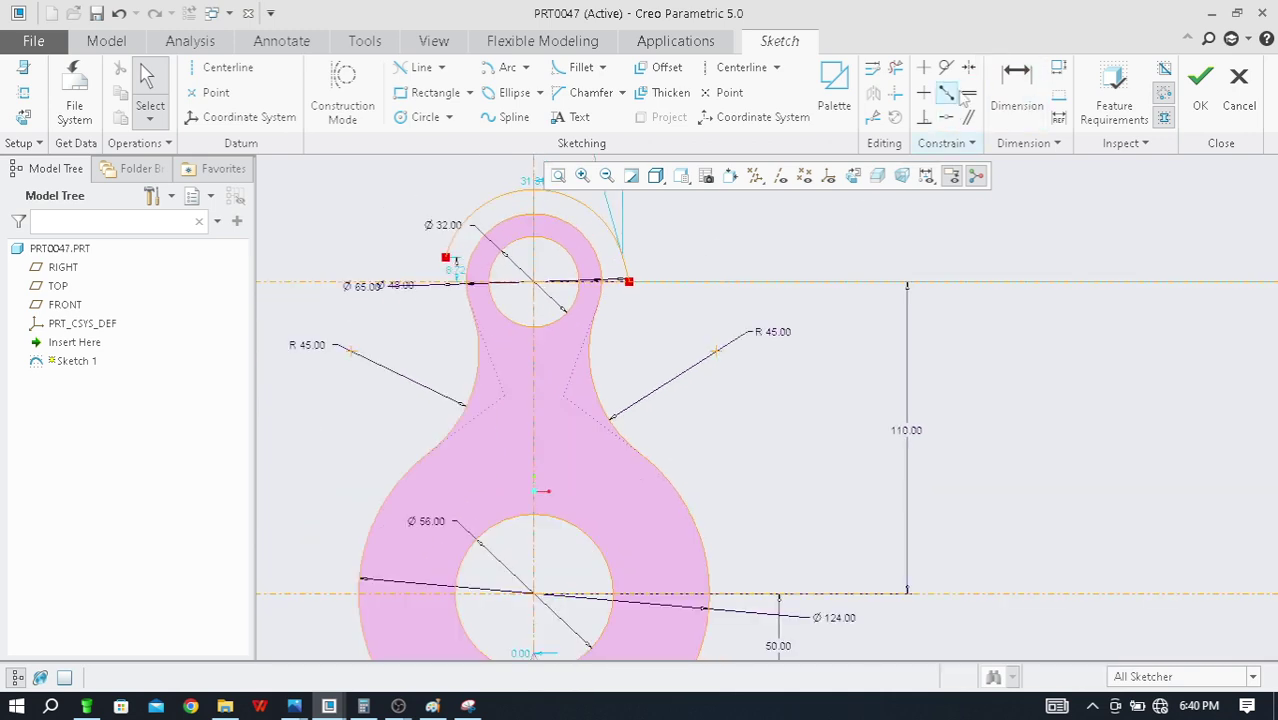
Trim the leftover top arc piece so both endpoints sit symmetric at 8.72, then refit the view
left_click(969, 67)
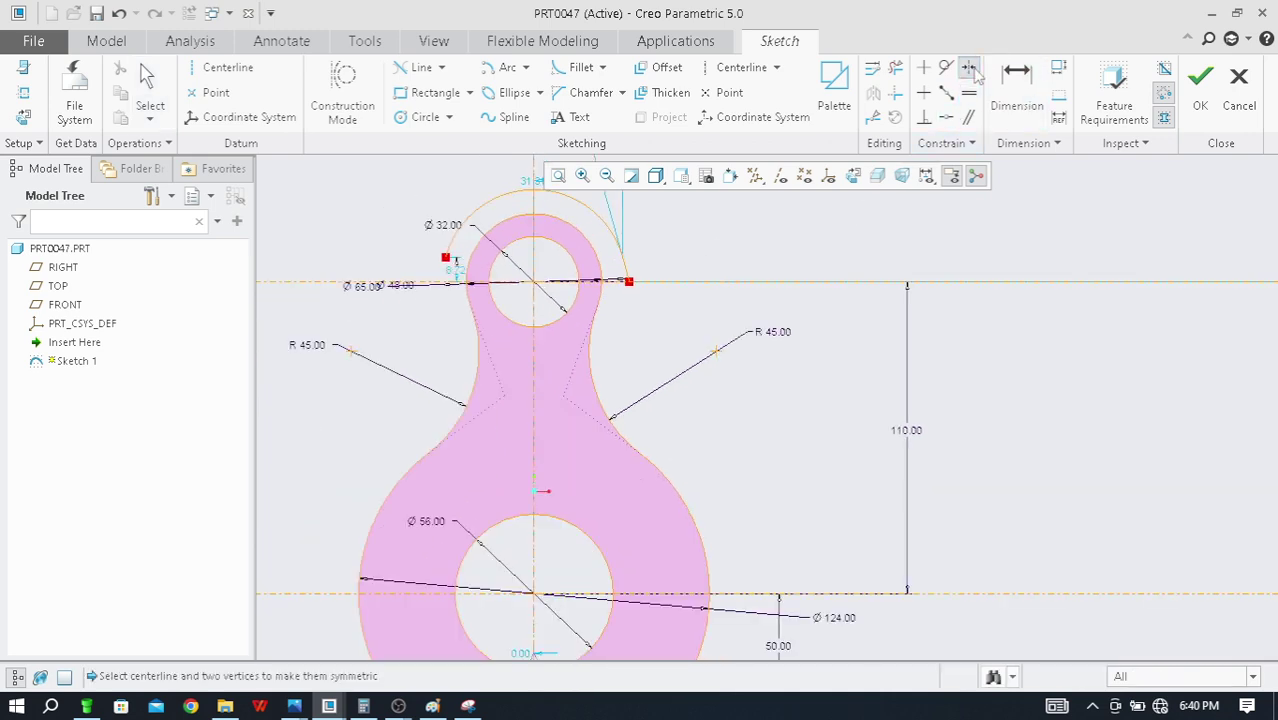
left_click(897, 69)
mouse_move(643, 289)
left_mouse_down()
mouse_move(633, 268)
mouse_move(643, 281)
left_mouse_up()
middle_click(675, 242)
key("ctrl+d")
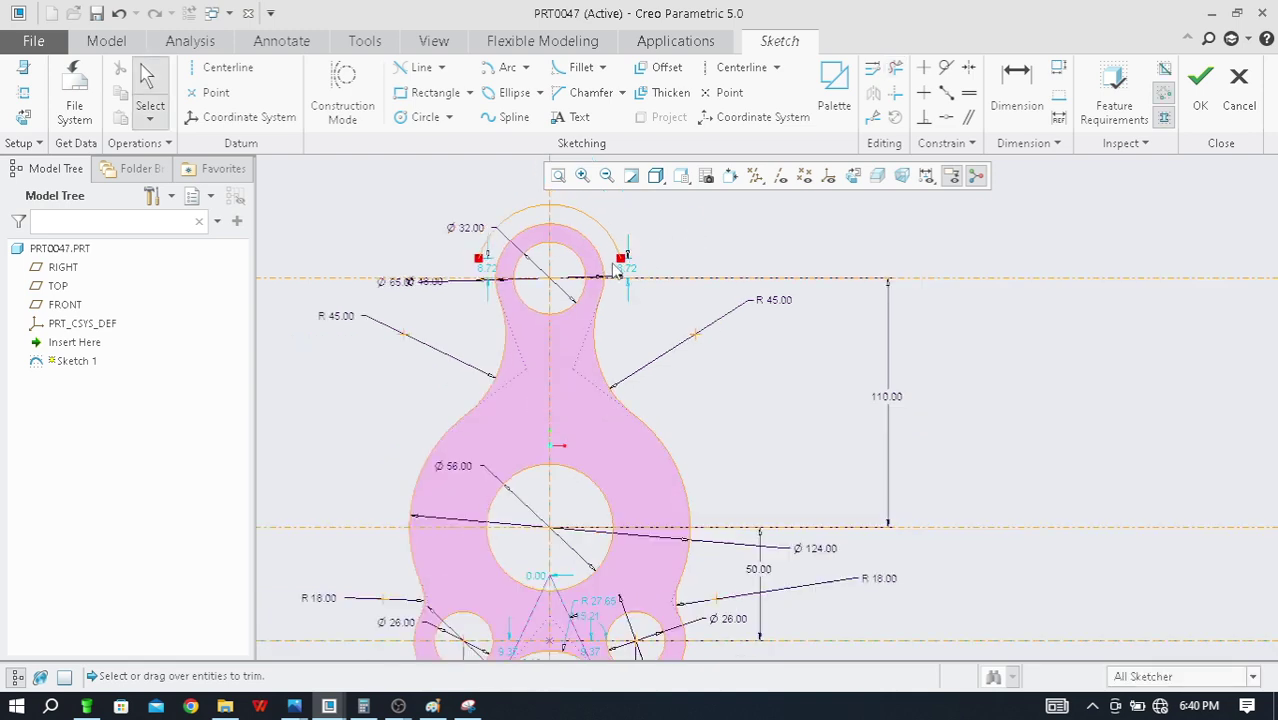
scroll(660, 356, "up", 3)
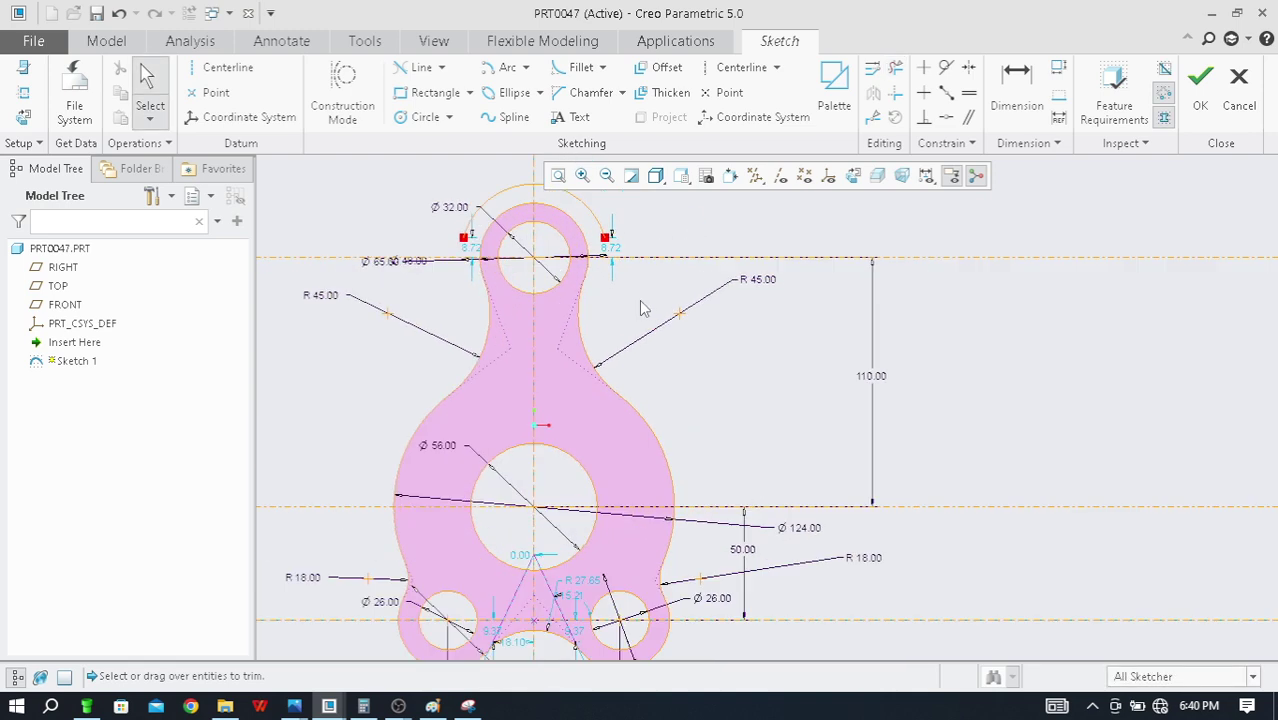
Turn on all Sketcher display filters to show constraints and vertices
left_click(441, 67)
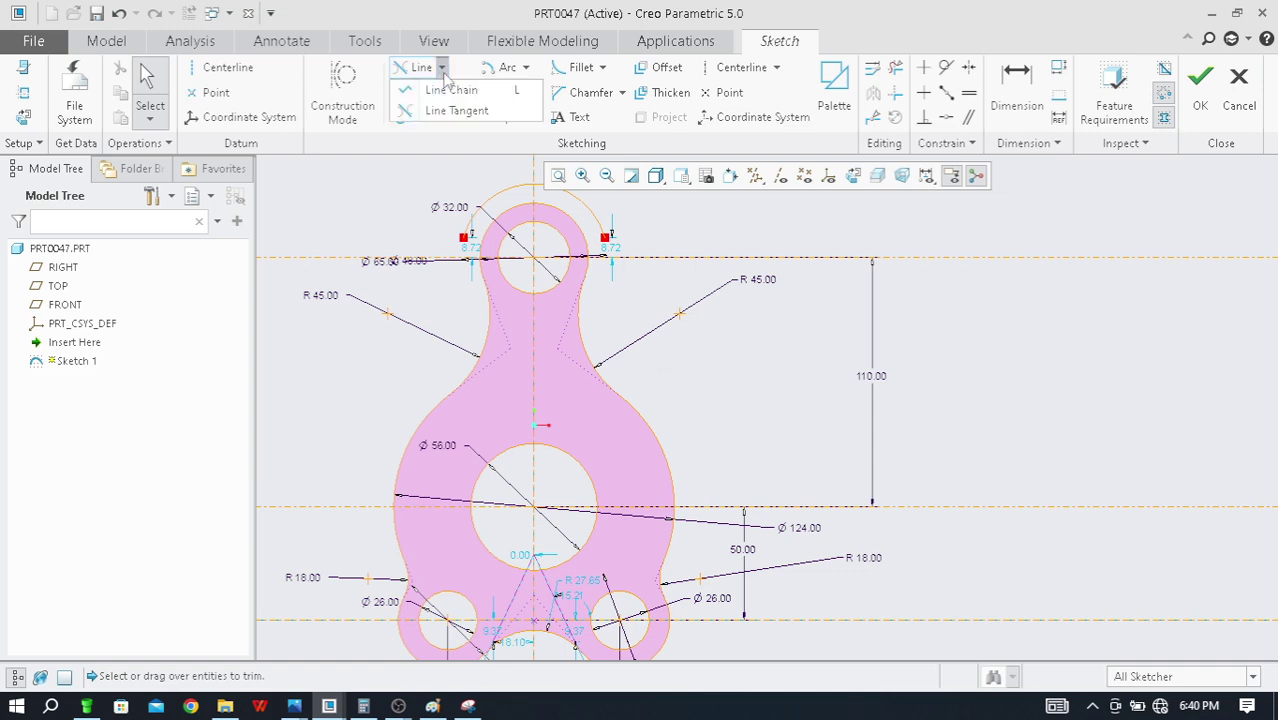
left_click(446, 111)
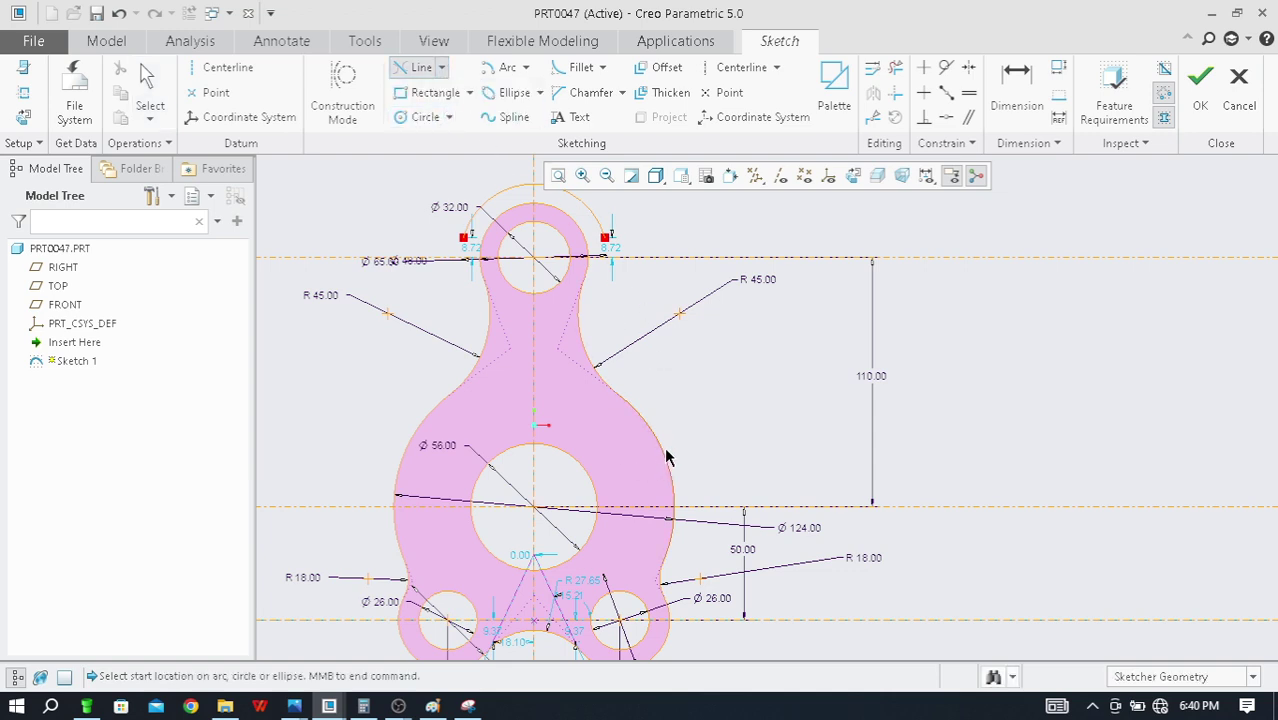
left_click(926, 178)
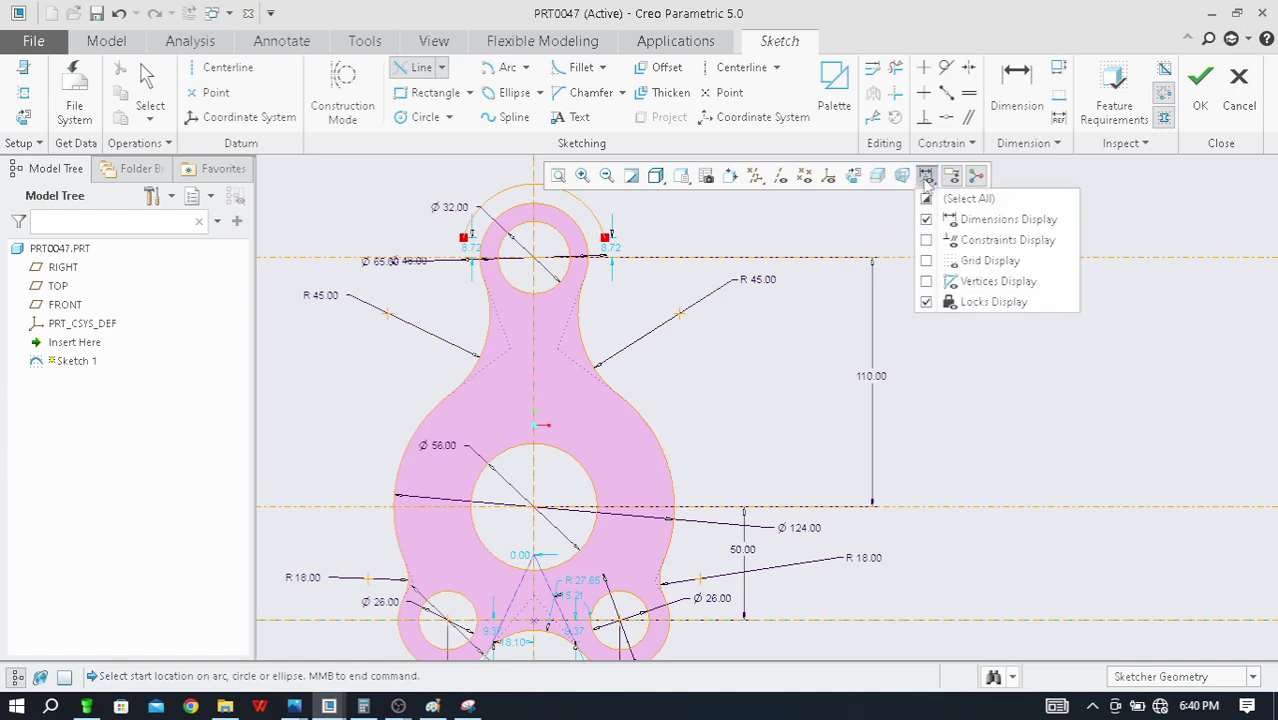
left_click(927, 198)
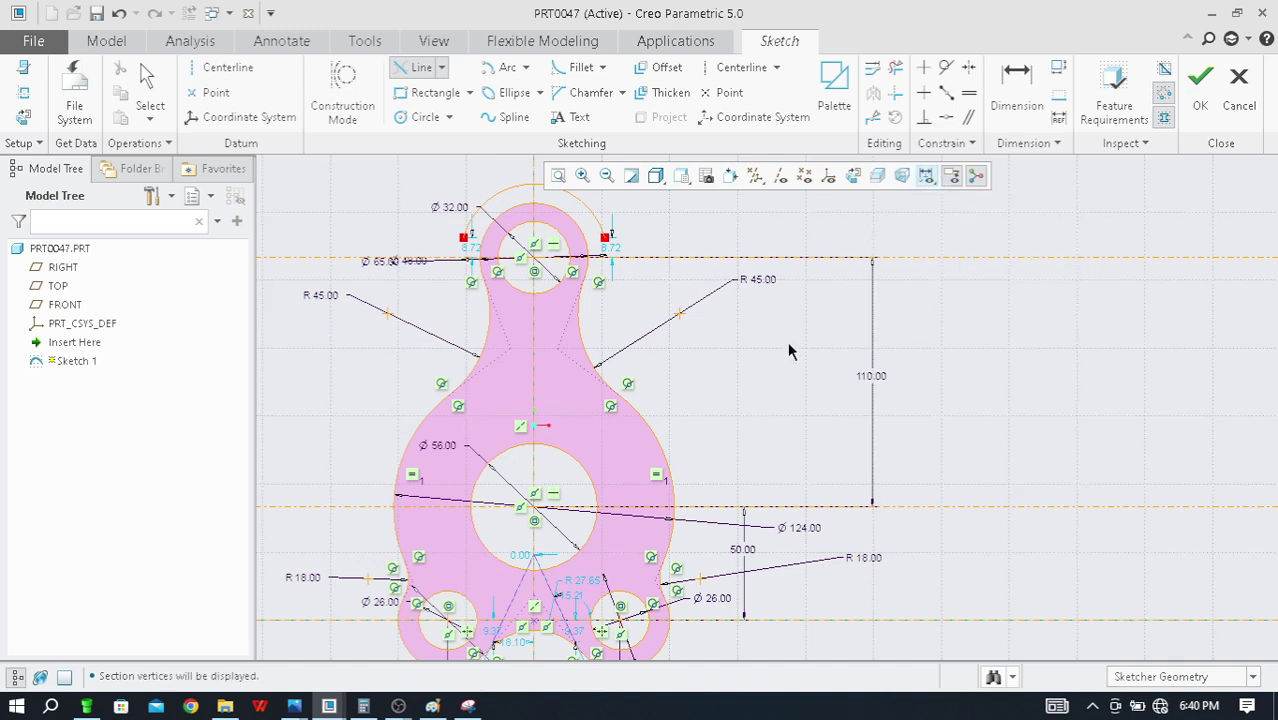
Draw a tangent line from the top circle's arc to the right-hand arc
left_click(441, 68)
left_click(456, 110)
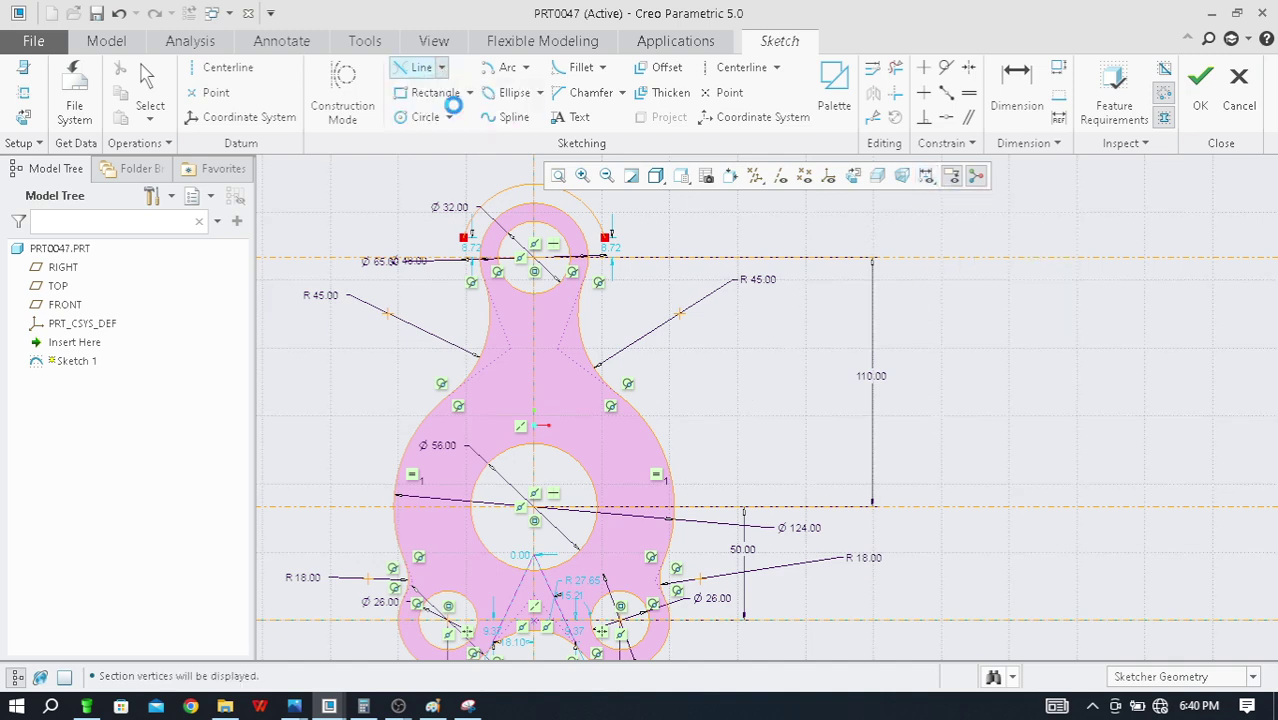
left_click(600, 230)
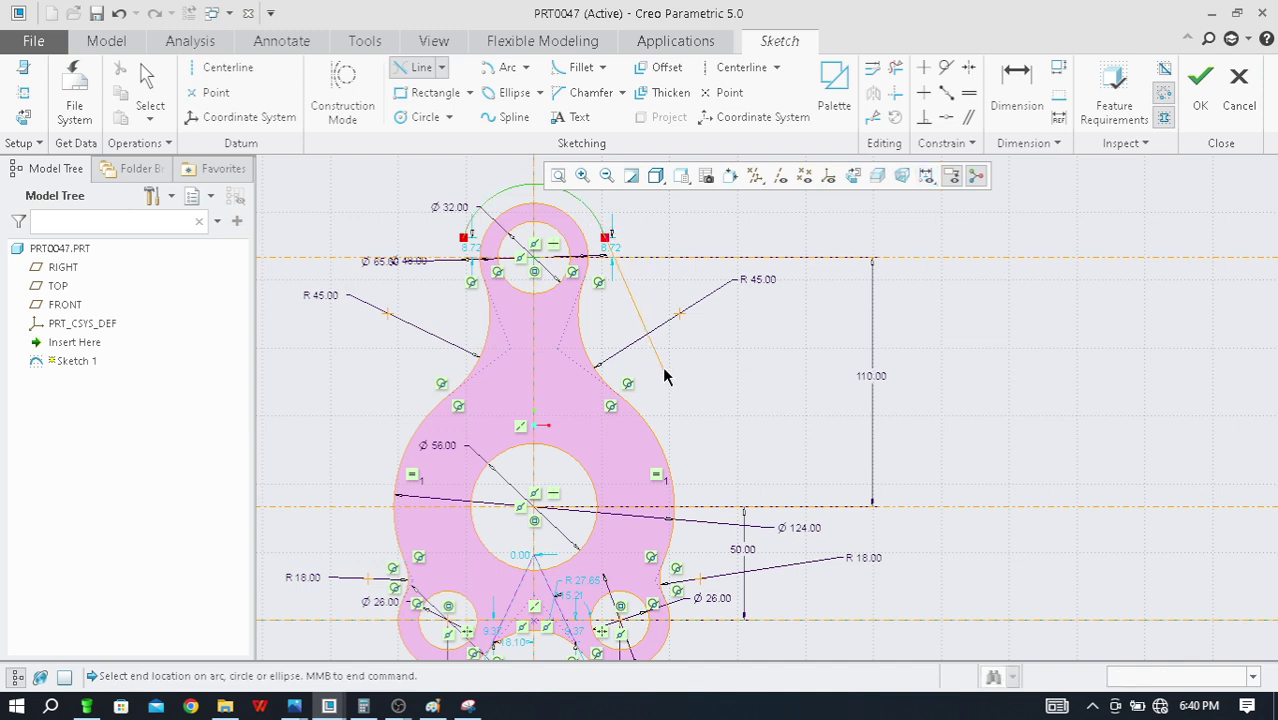
left_click(663, 458)
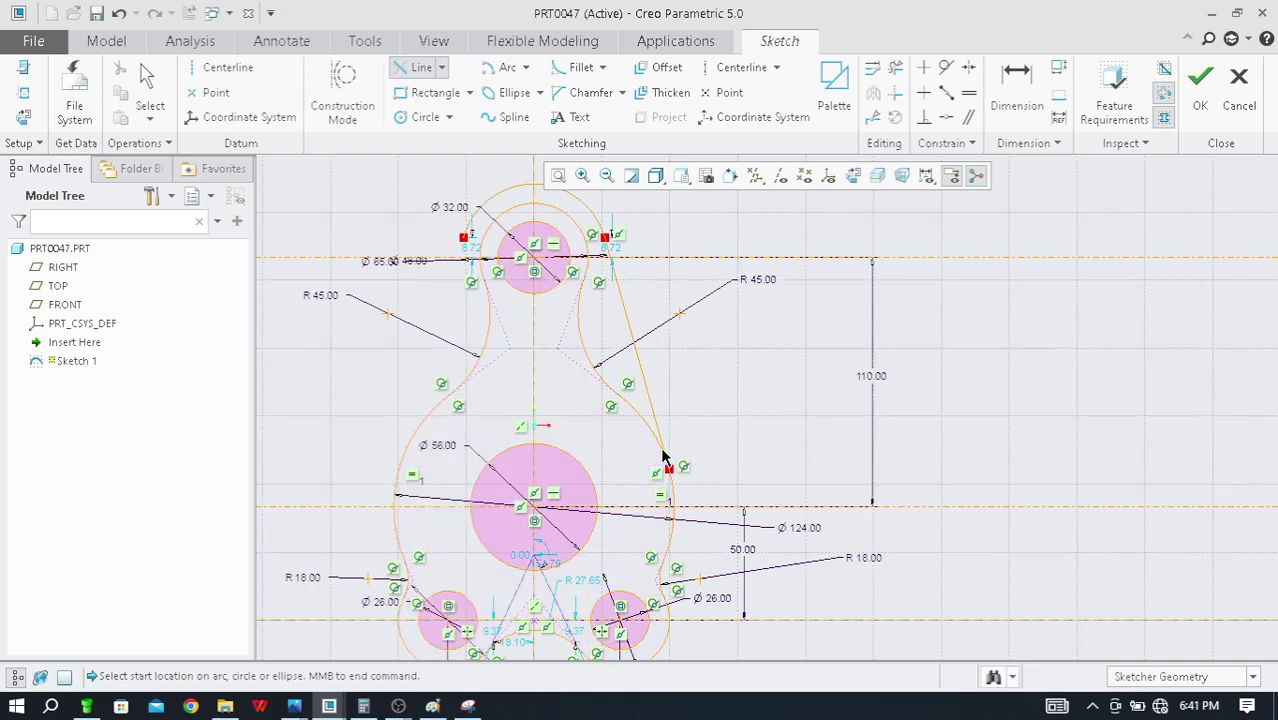
middle_click(720, 393)
Zoom in on the tangent point, deselect the new line and nudge its lower endpoint
scroll(660, 462, "up", 8)
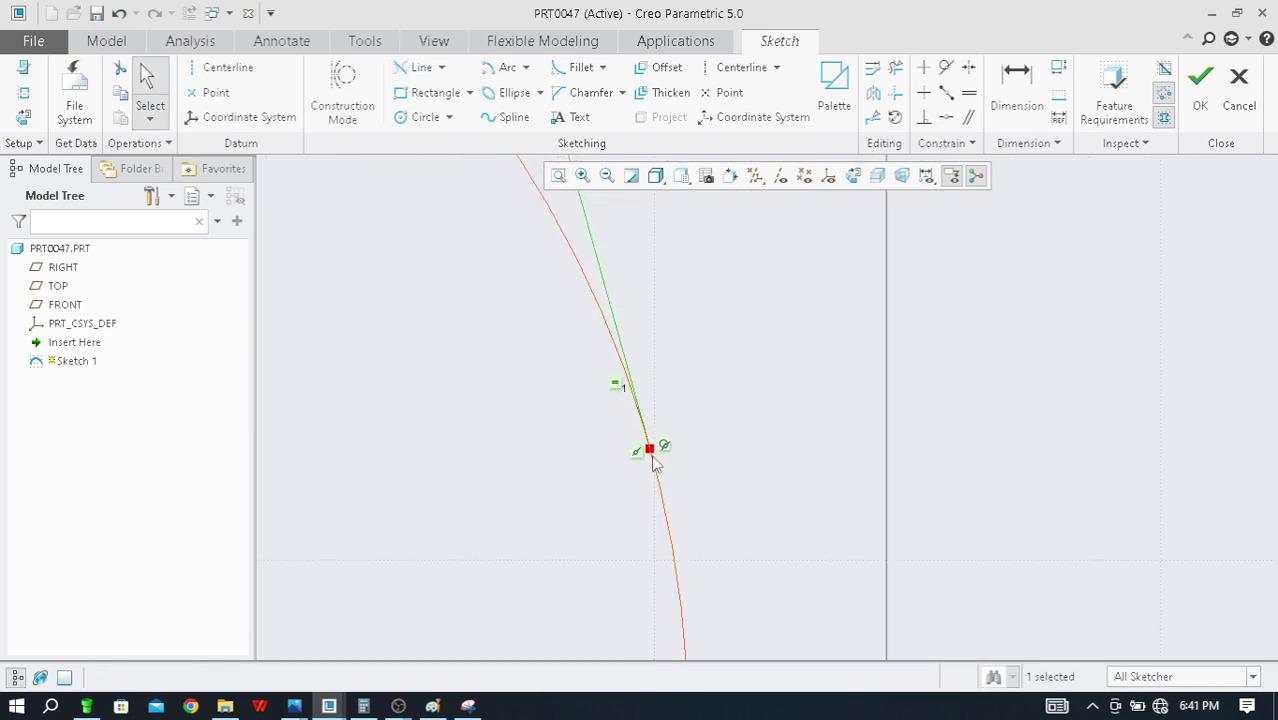
scroll(652, 452, "up", 5)
scroll(645, 370, "up", 3)
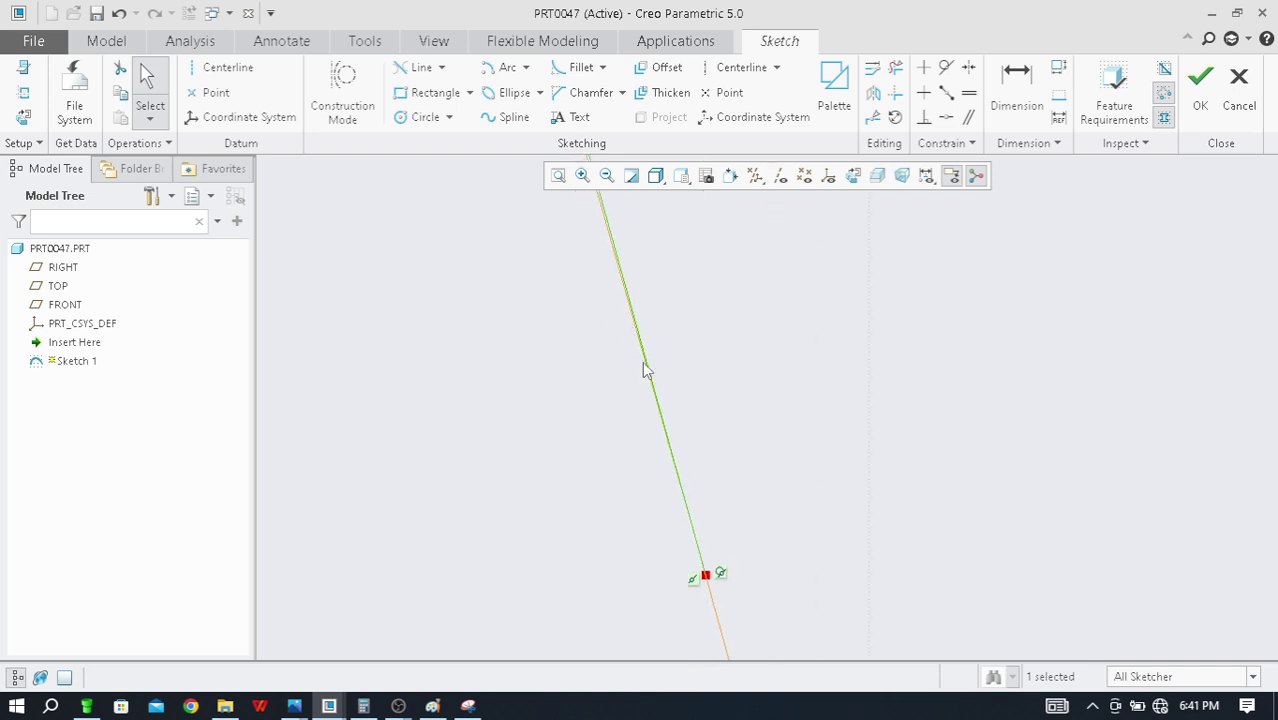
scroll(703, 626, "up", 5)
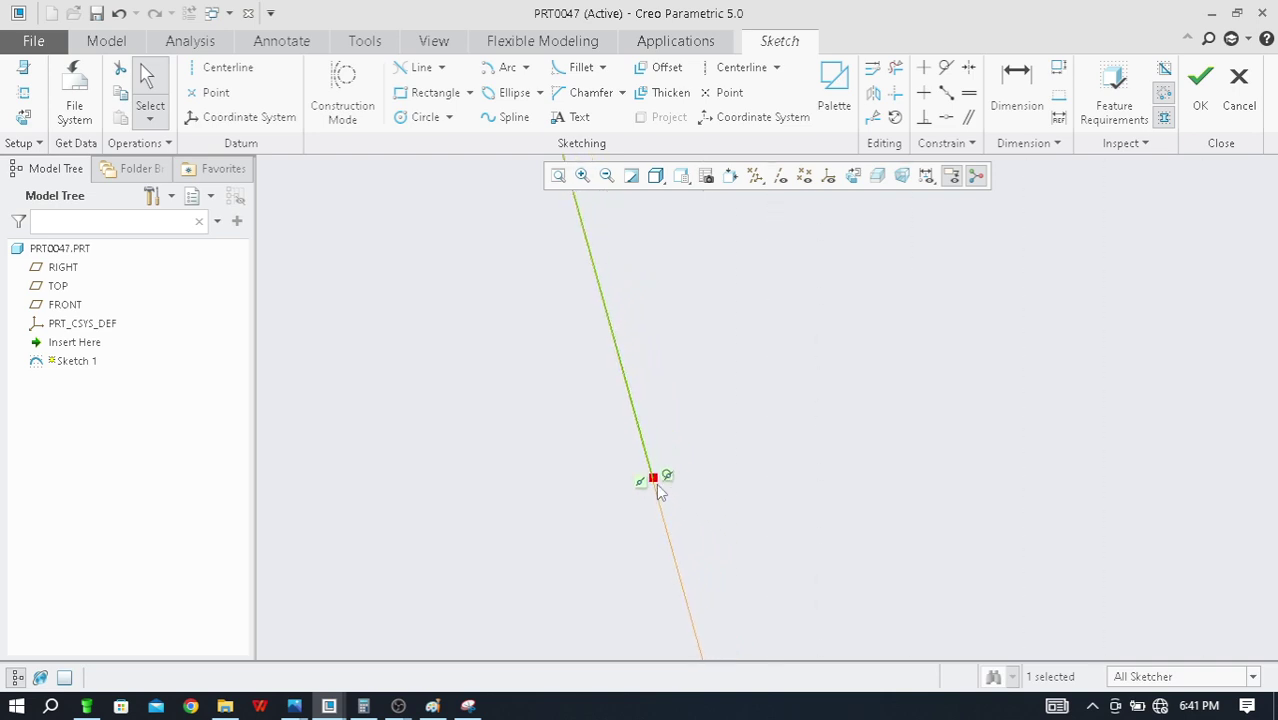
scroll(660, 480, "up", 2)
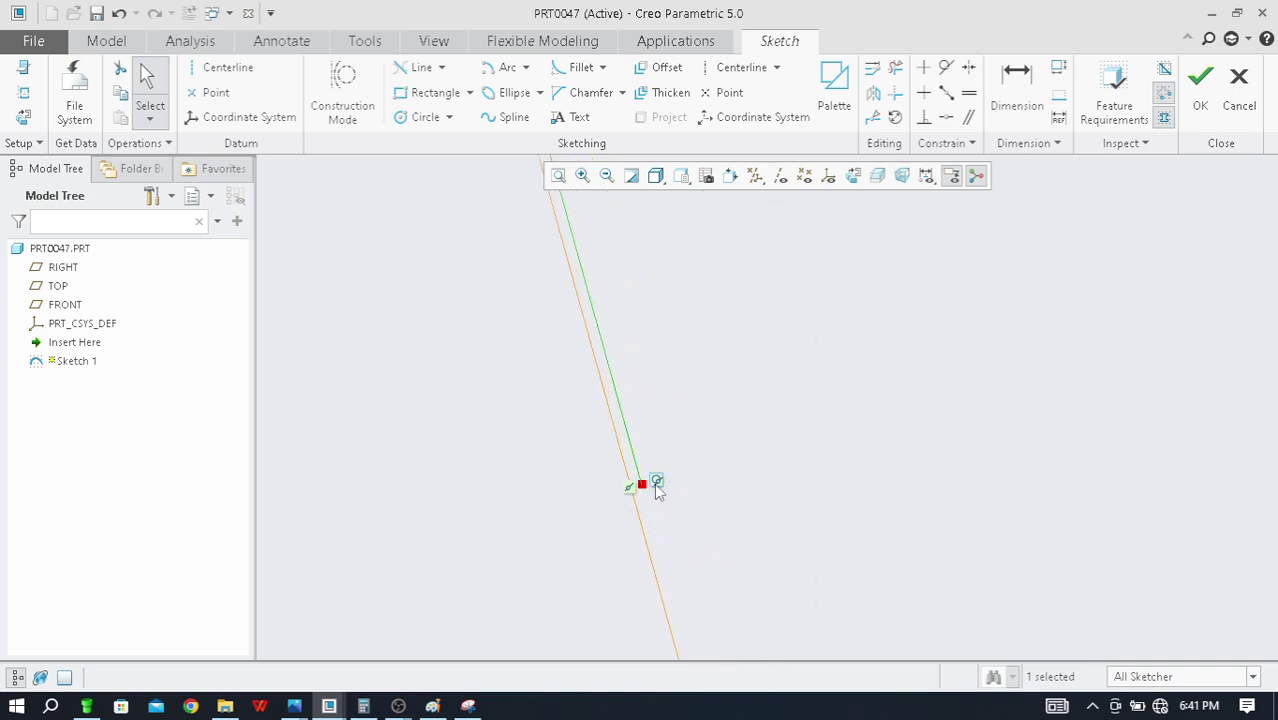
left_click(650, 488)
mouse_move(643, 485)
left_mouse_down()
mouse_move(619, 486)
mouse_move(638, 489)
left_mouse_up()
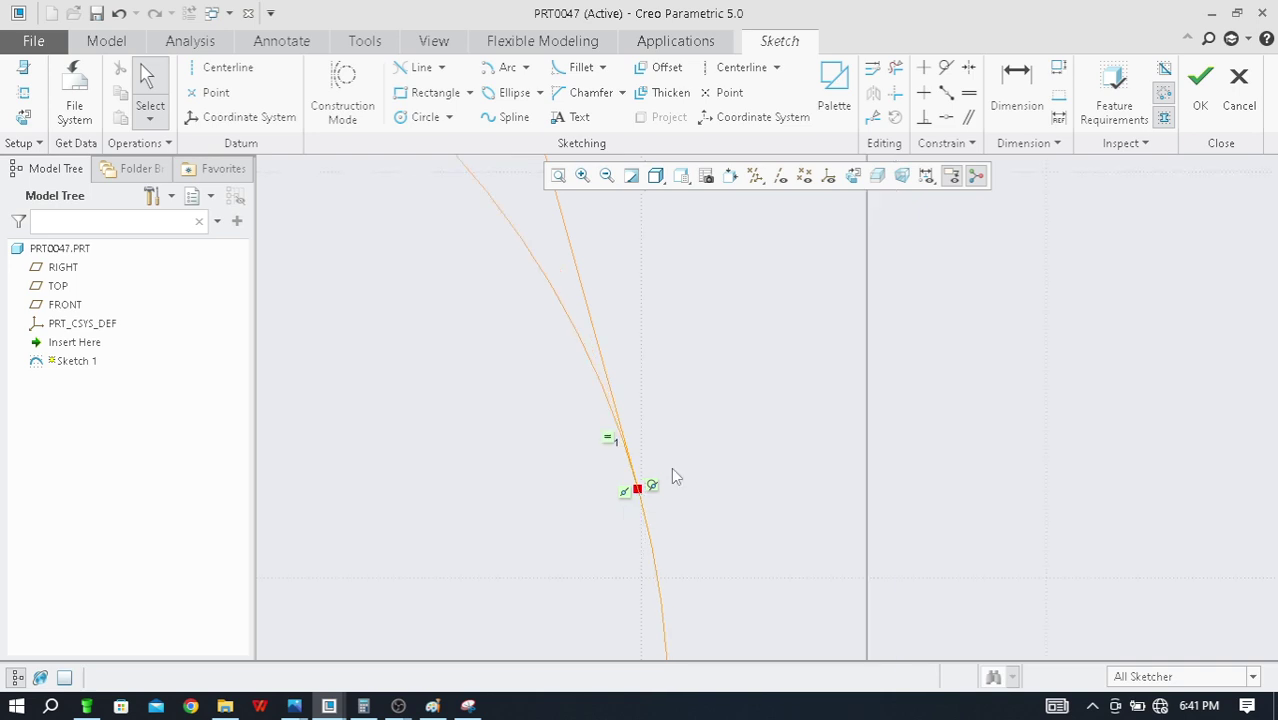
Drag the tangent line's lower endpoint up onto the right-hand arc
scroll(698, 474, "up", 2)
scroll(699, 471, "up", 2)
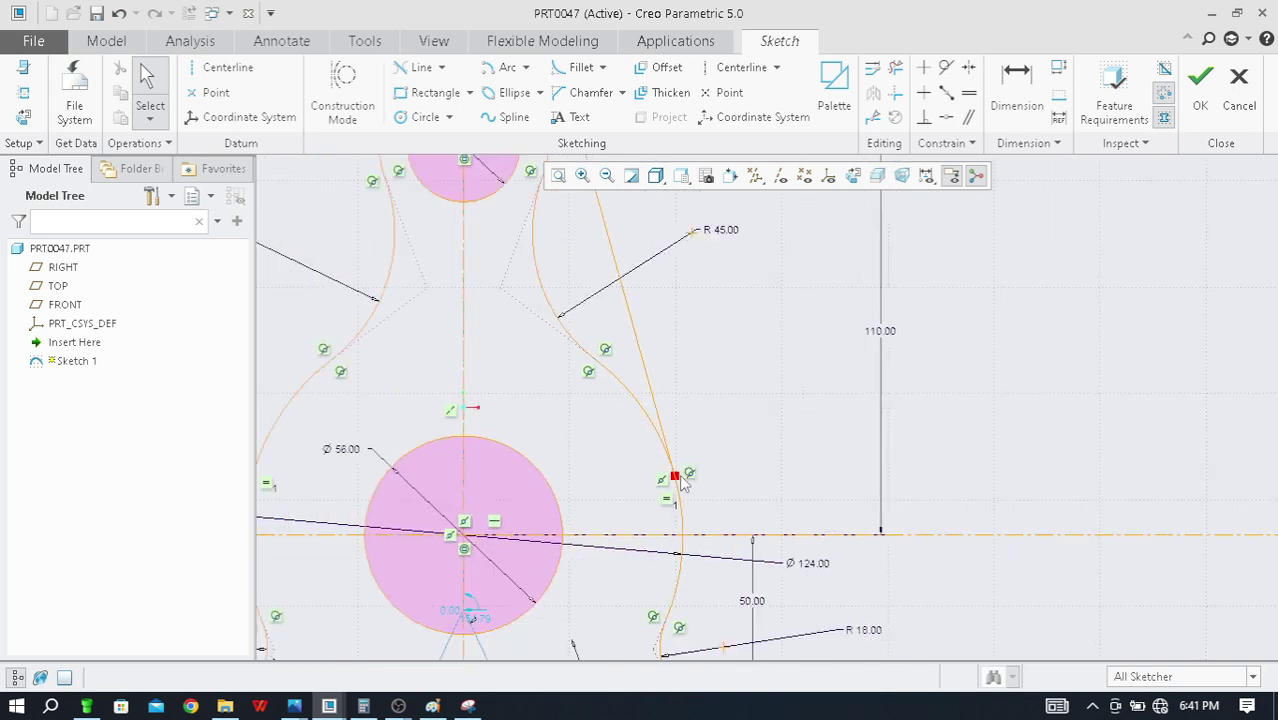
mouse_move(679, 482)
left_mouse_down()
mouse_move(662, 479)
mouse_move(722, 452)
left_mouse_up()
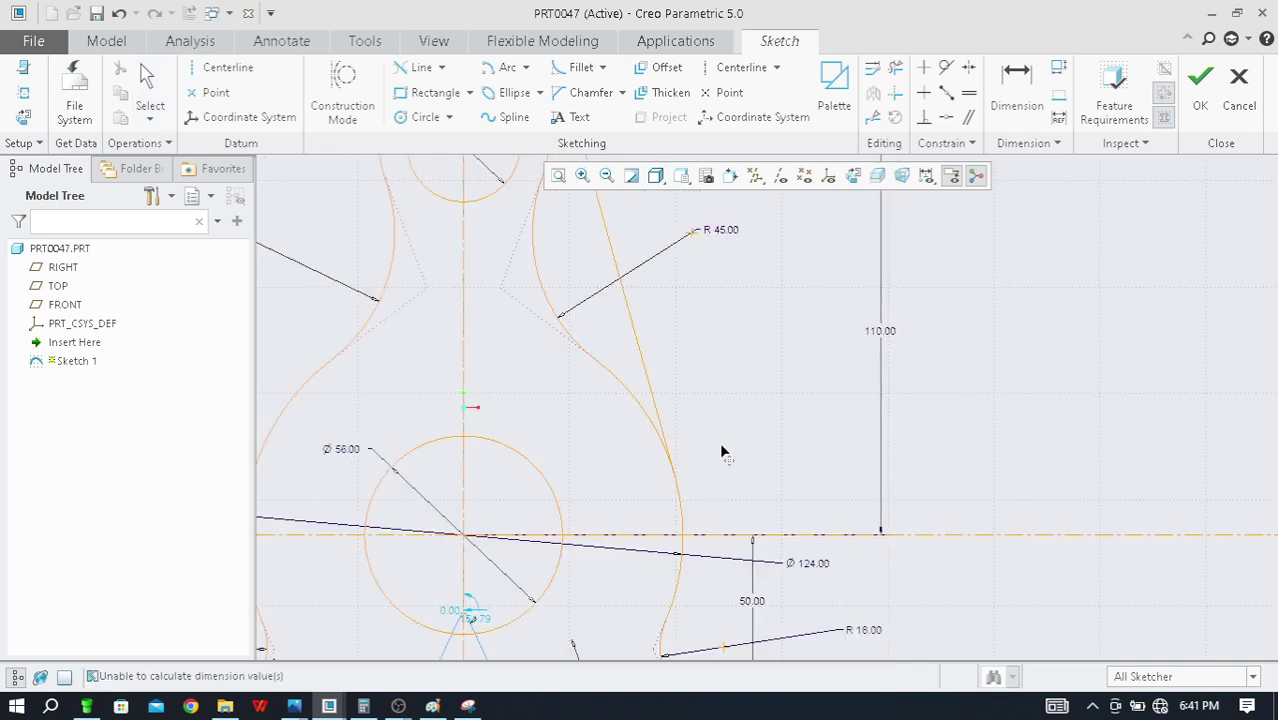
scroll(772, 411, "up", 2)
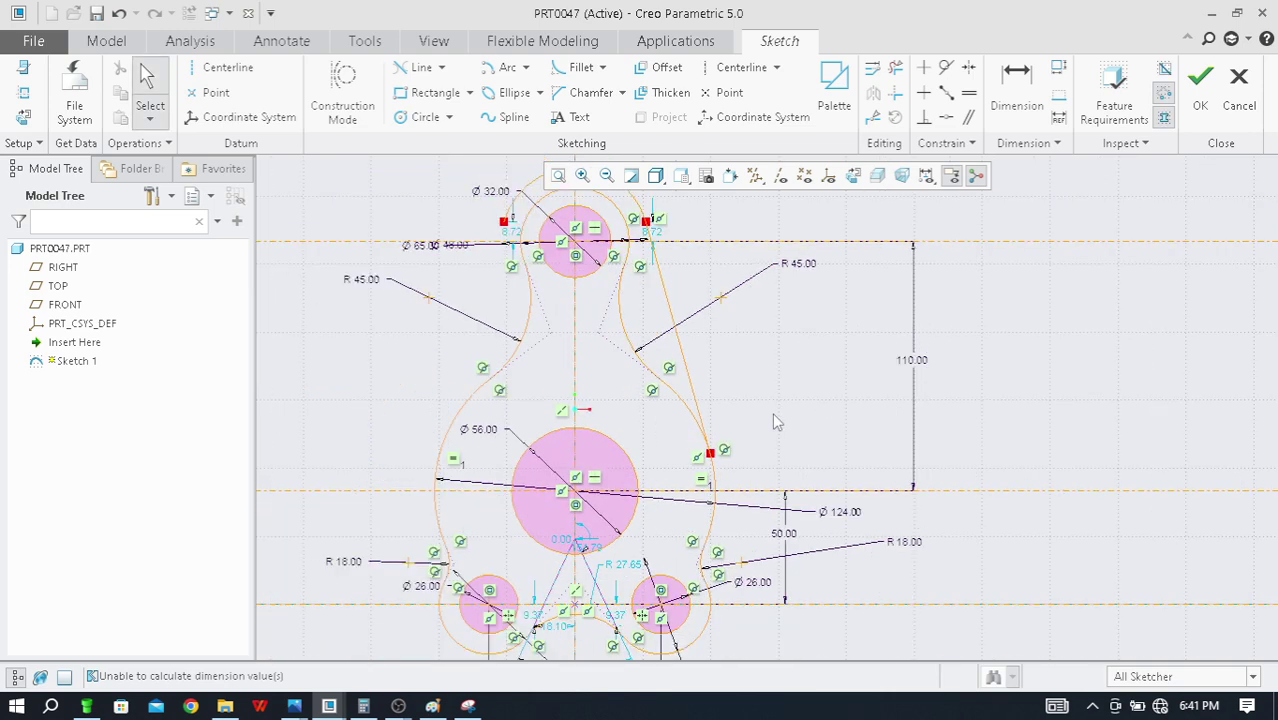
scroll(700, 456, "down", 4)
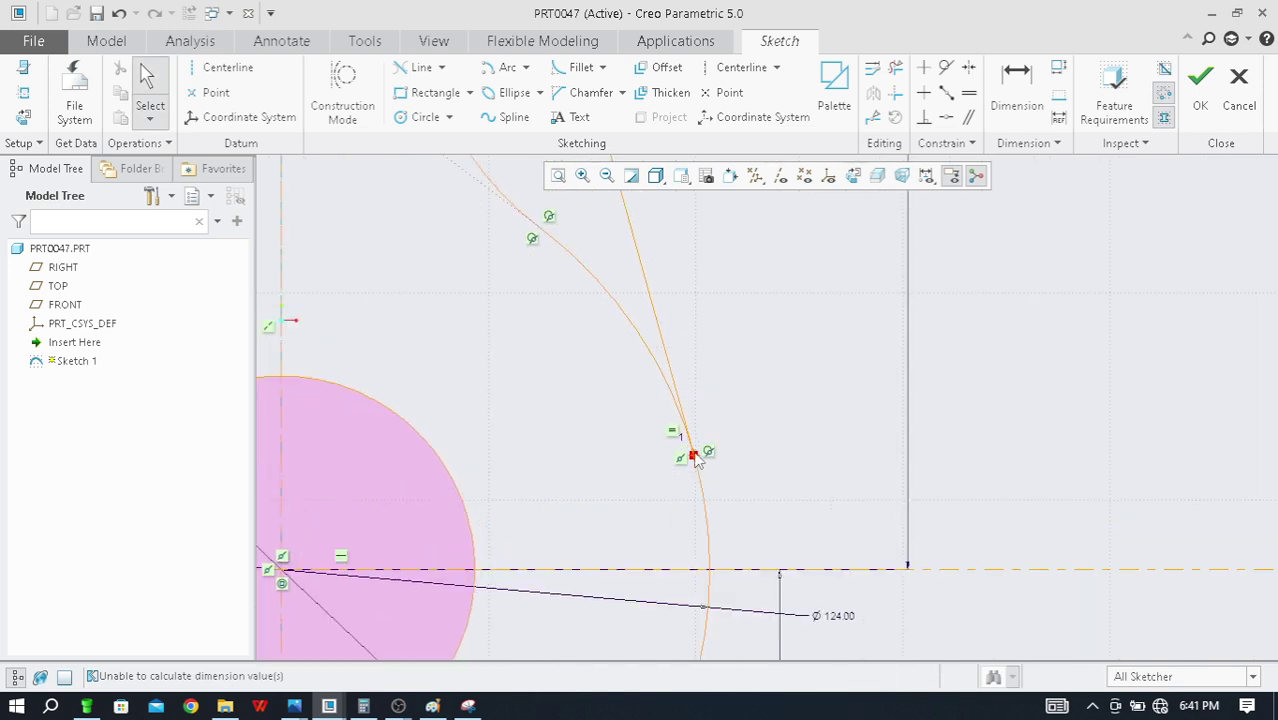
left_click_drag(697, 459, 733, 432)
scroll(745, 440, "up", 3)
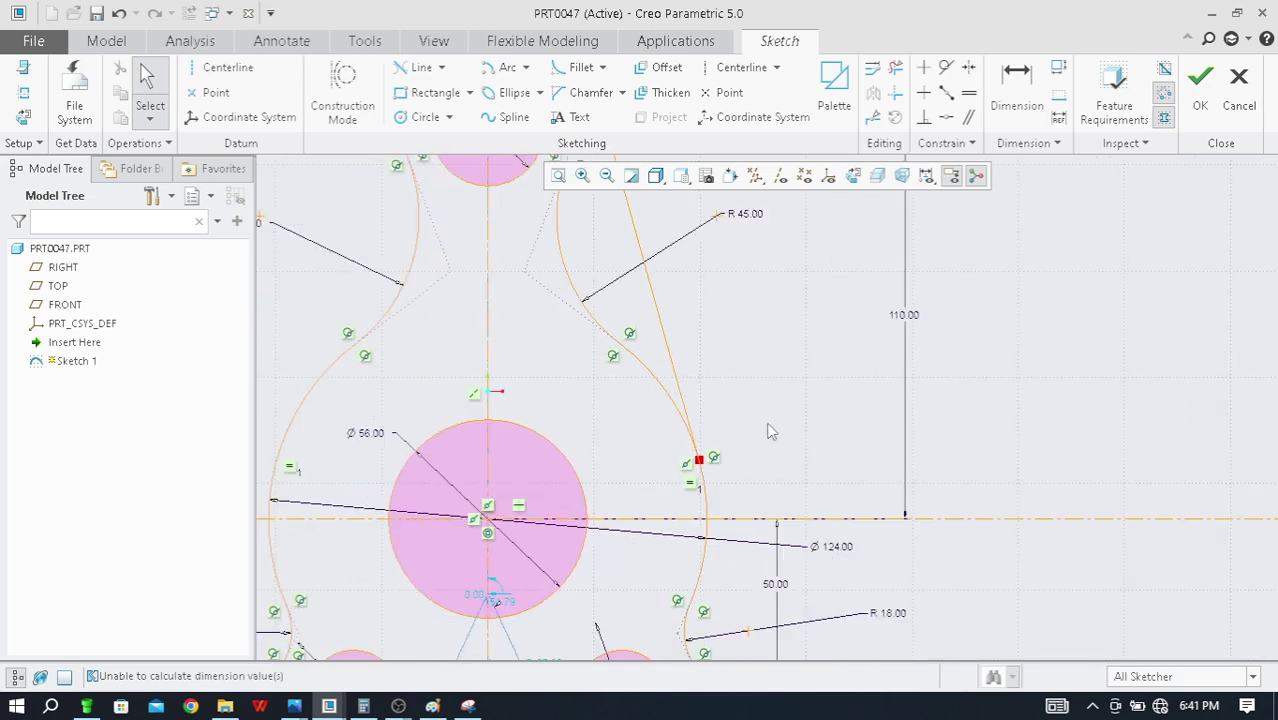
scroll(771, 431, "up", 4)
scroll(770, 362, "down", 2)
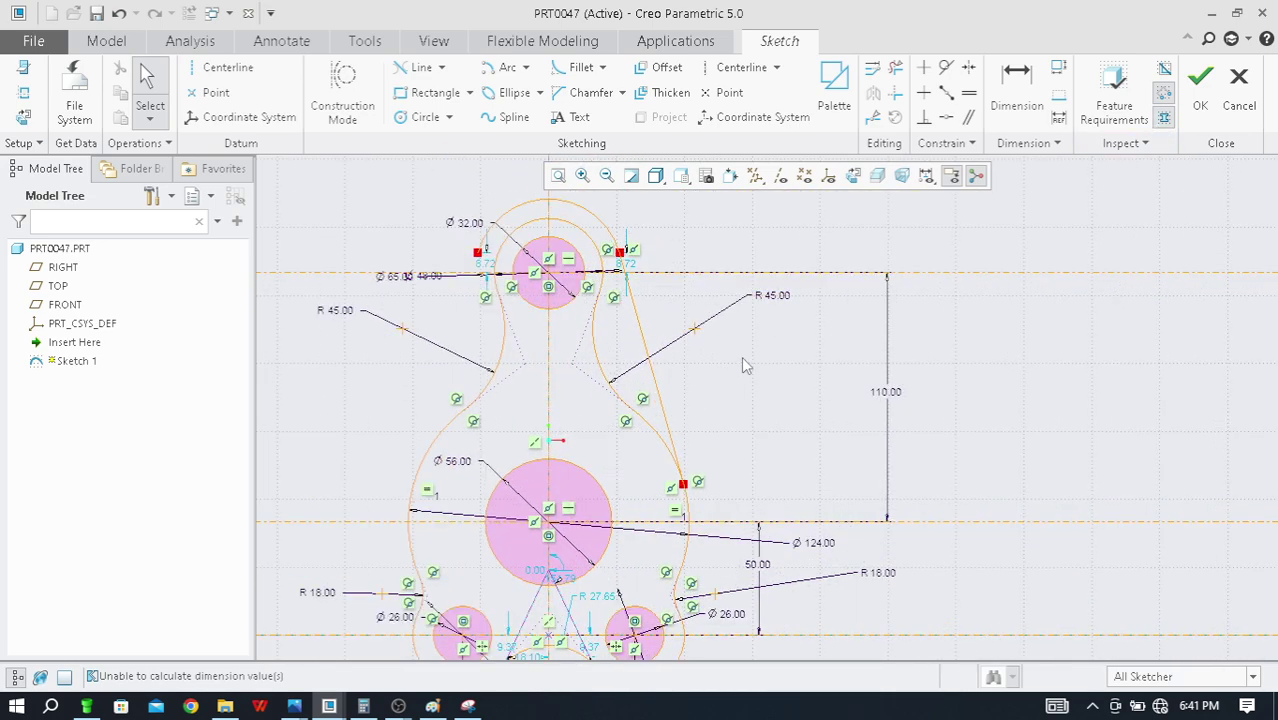
left_click(896, 67)
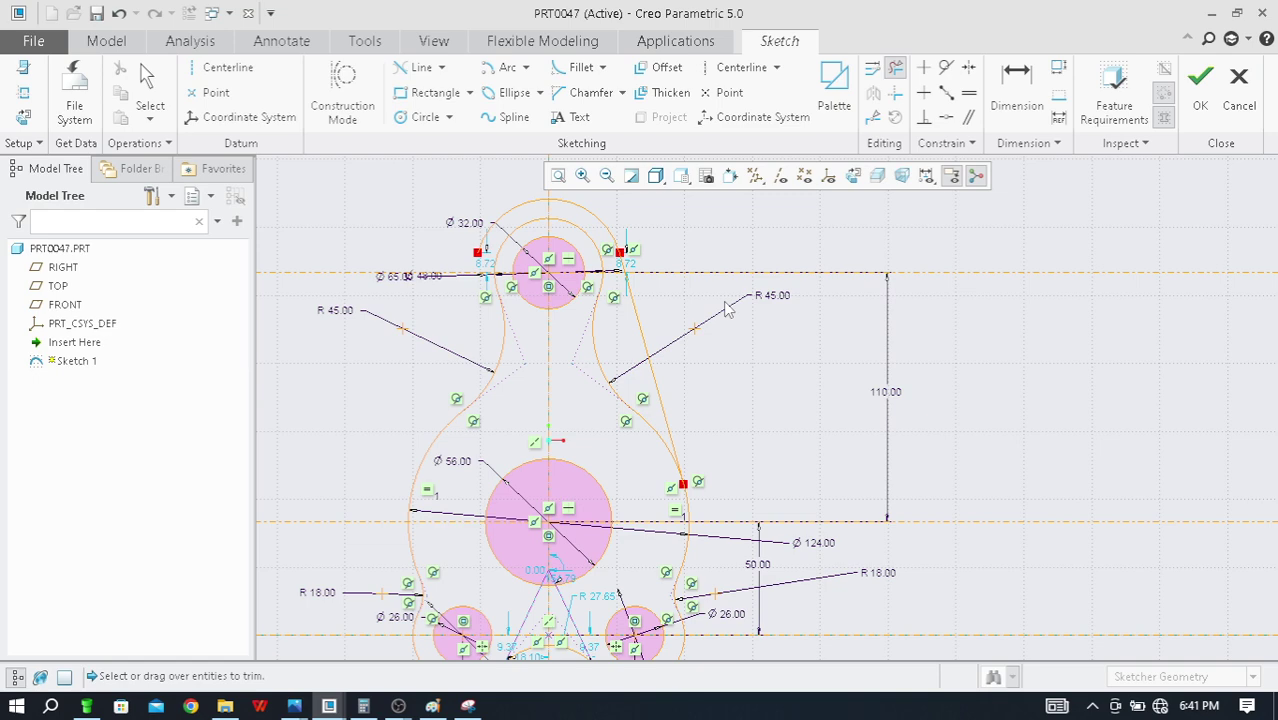
Delete the leftover line and the unwanted arc above the top hole, then accept the sketch
left_click(670, 393)
scroll(675, 405, "up", 2)
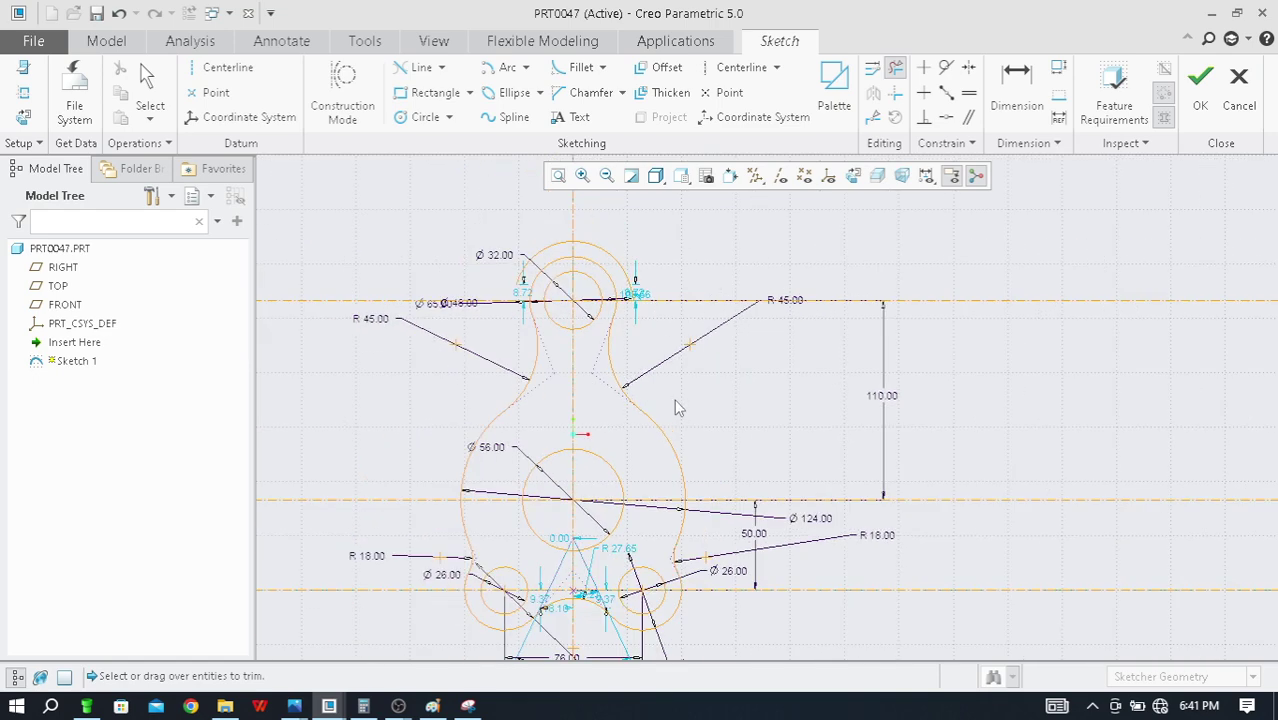
scroll(604, 248, "down", 2)
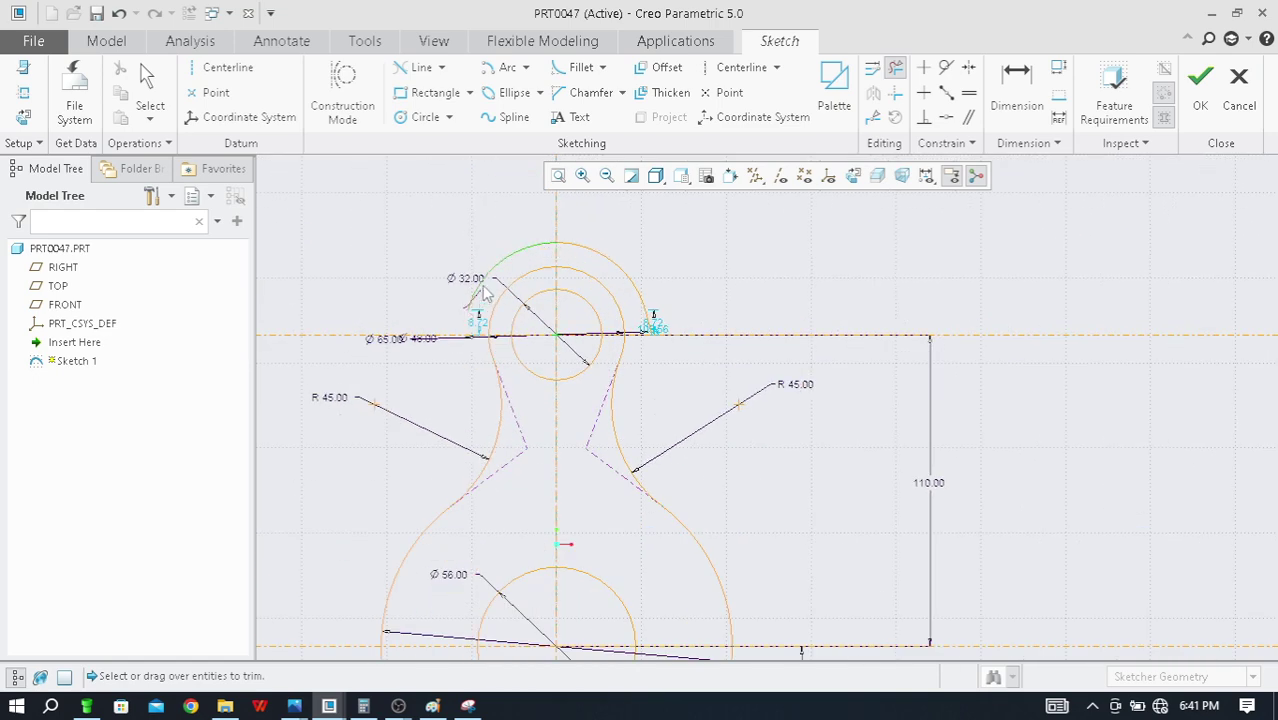
mouse_move(484, 292)
left_mouse_down()
mouse_move(512, 245)
mouse_move(588, 257)
left_mouse_up()
left_click_drag(654, 320, 658, 327)
scroll(660, 318, "up", 2)
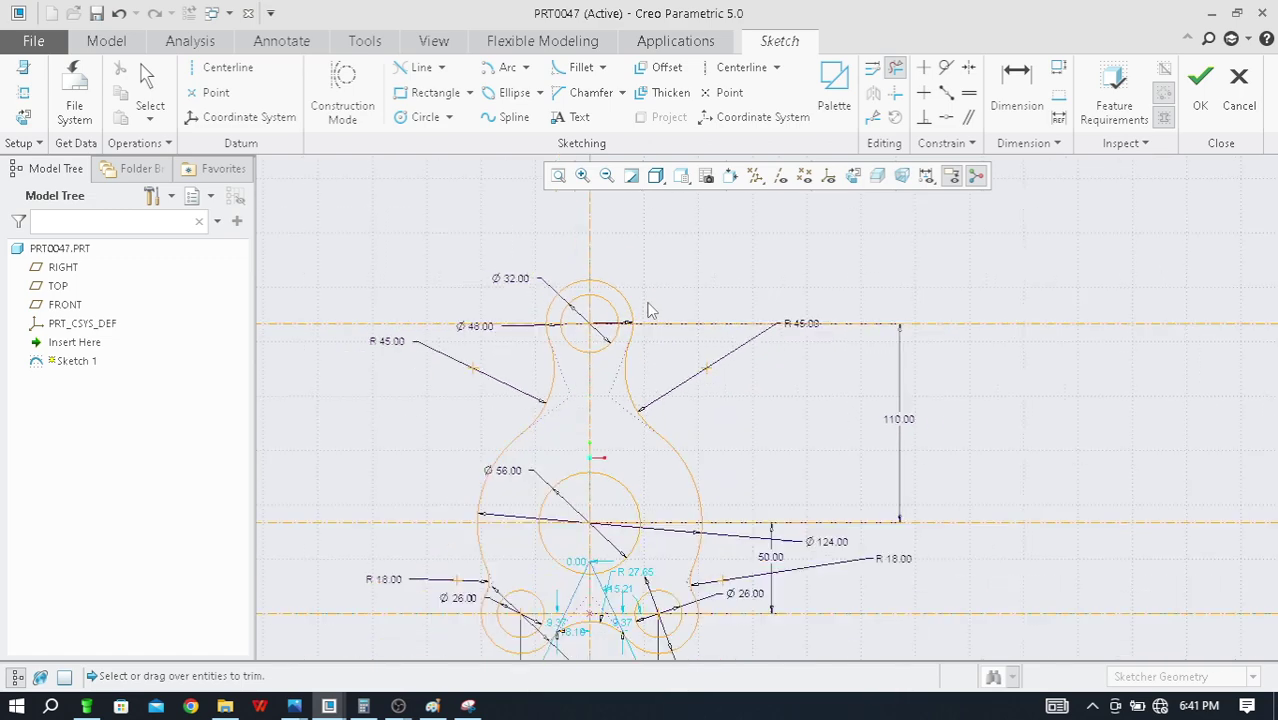
left_click(1200, 88)
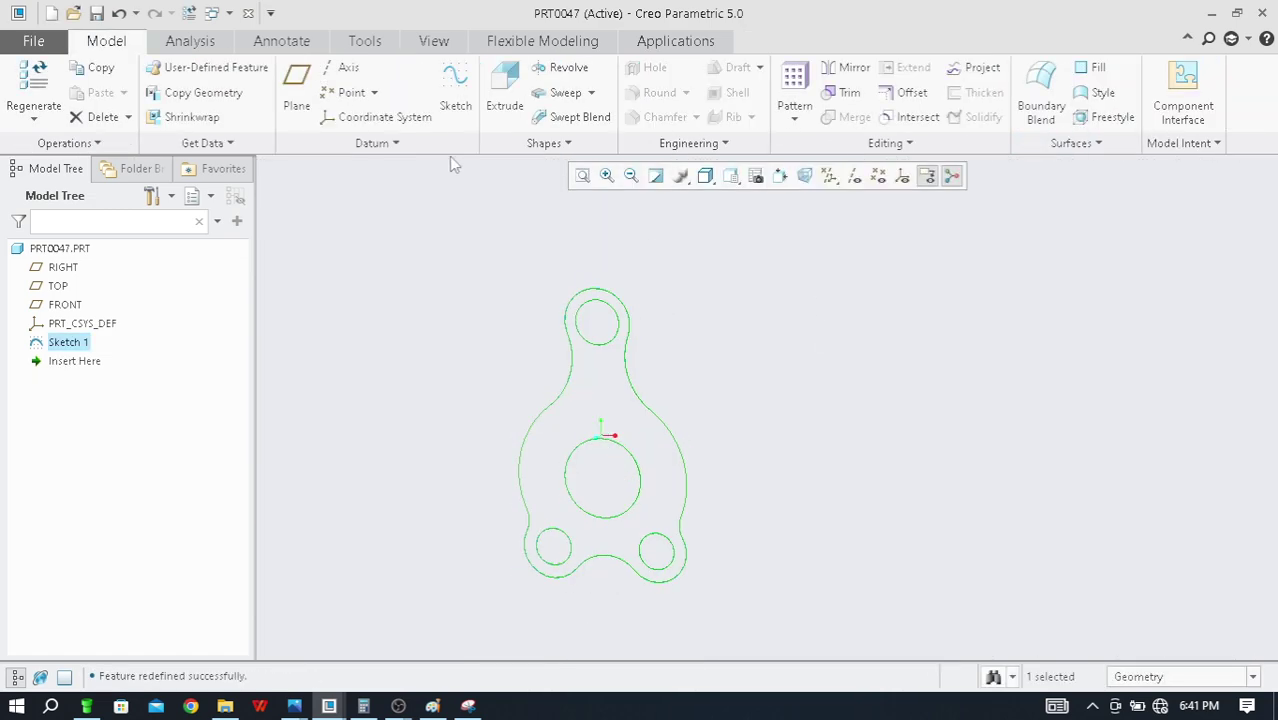
Extrude the lever sketch 67.21 deep into Extrude 1, checking the preview from several angles
left_click(504, 92)
mouse_move(474, 489)
middle_mouse_down()
mouse_move(551, 485)
mouse_move(472, 498)
middle_mouse_up()
middle_click_drag(678, 491, 599, 522)
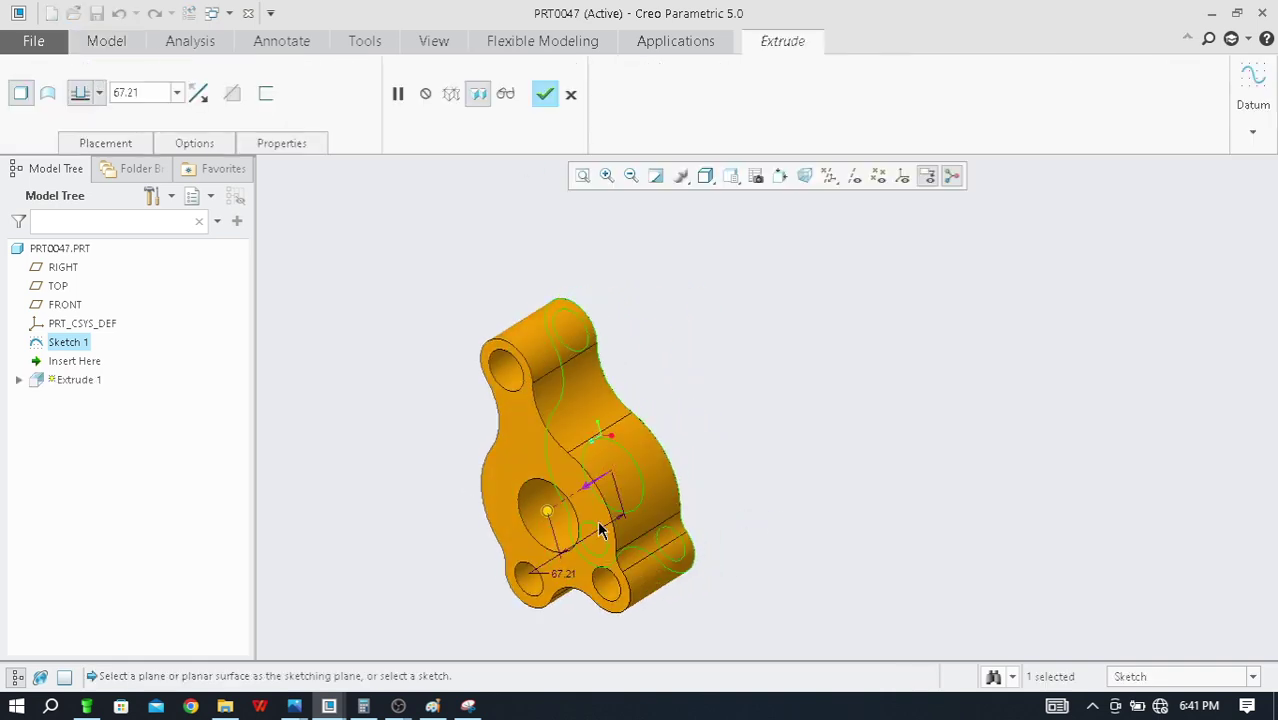
scroll(613, 508, "up", 3)
scroll(611, 516, "down", 3)
scroll(625, 504, "up", 1)
scroll(625, 504, "up", 2)
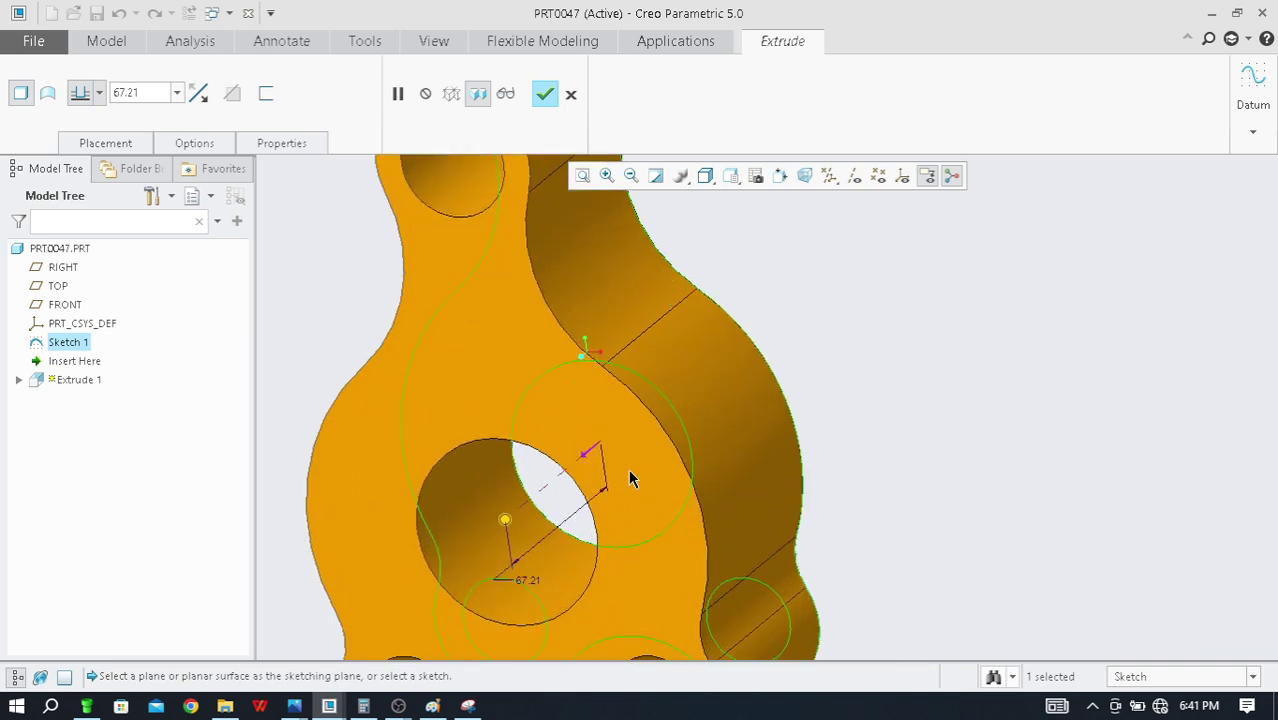
scroll(600, 320, "down", 4)
middle_click_drag(630, 354, 644, 544)
middle_click_drag(671, 531, 649, 434)
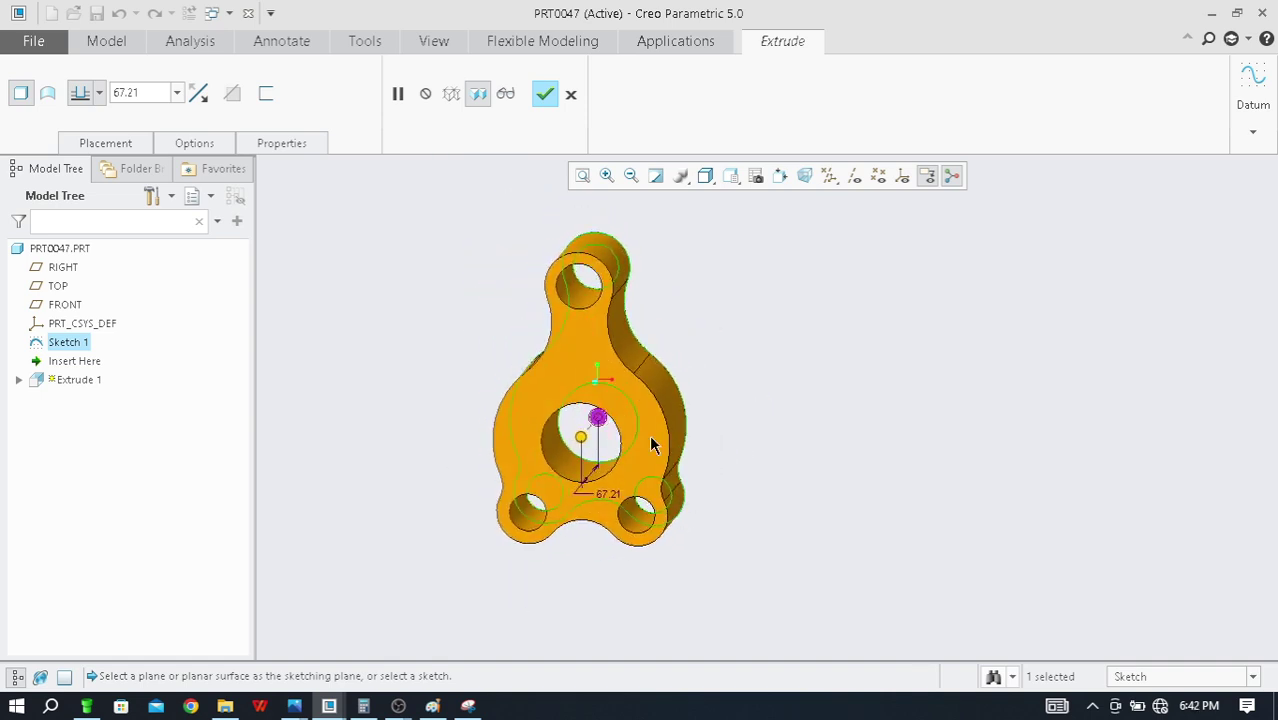
scroll(613, 310, "up", 3)
left_click(546, 95)
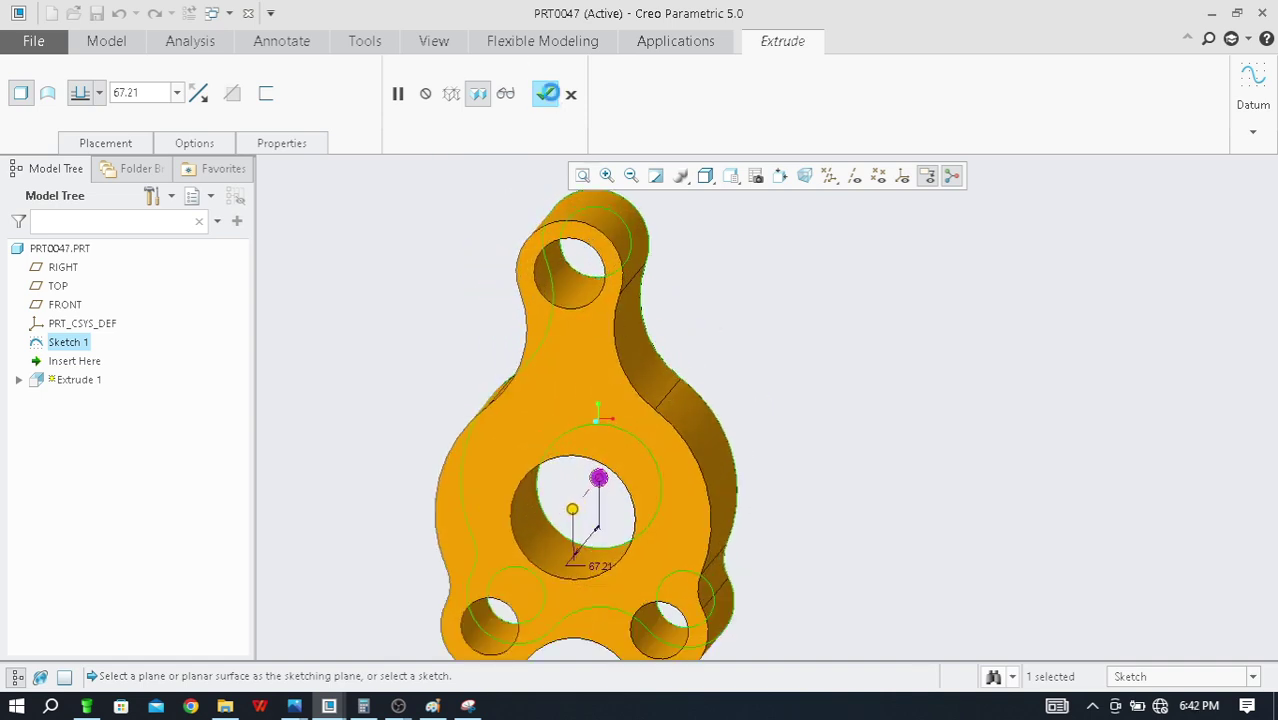
left_click(398, 707)
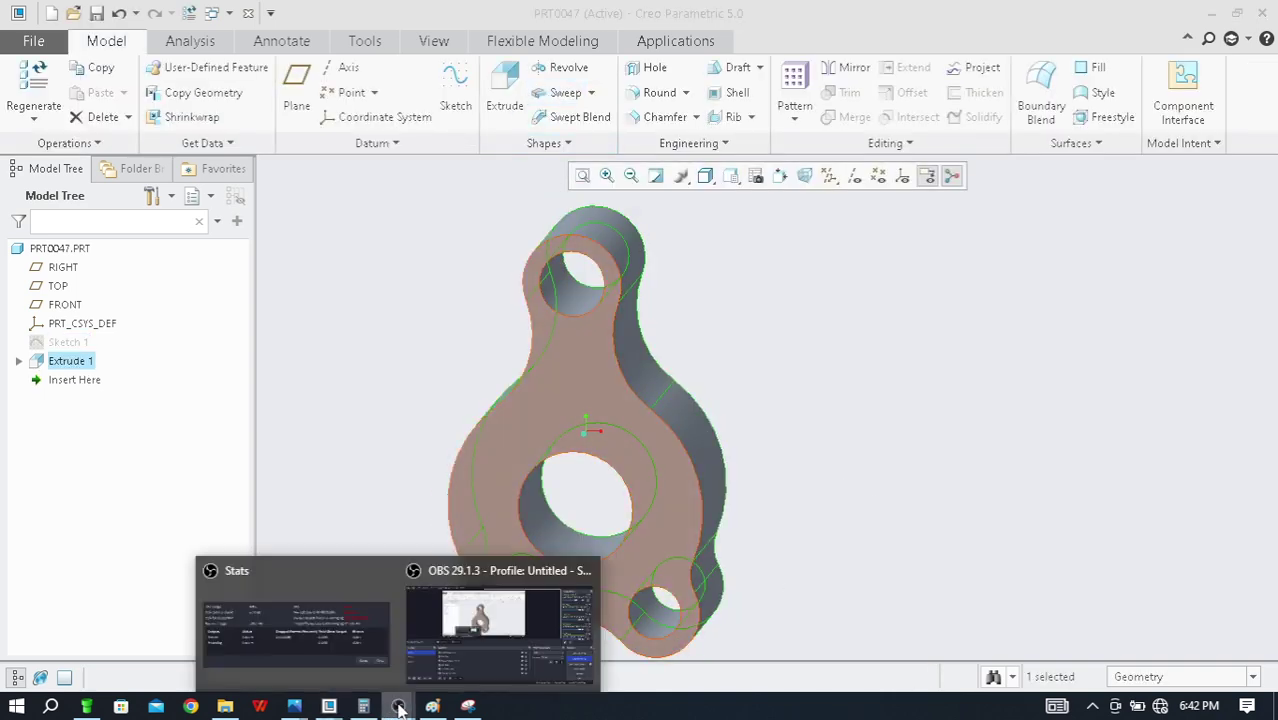
left_click(396, 470)
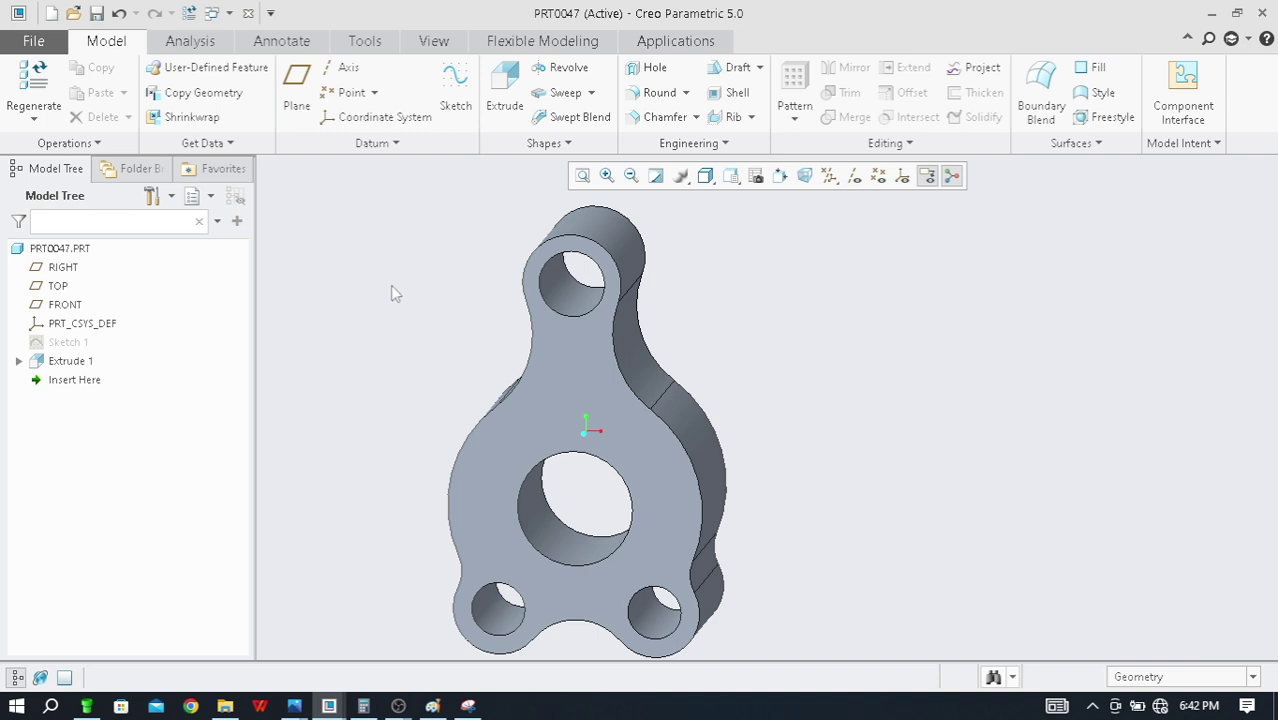
middle_click_drag(456, 366, 488, 372)
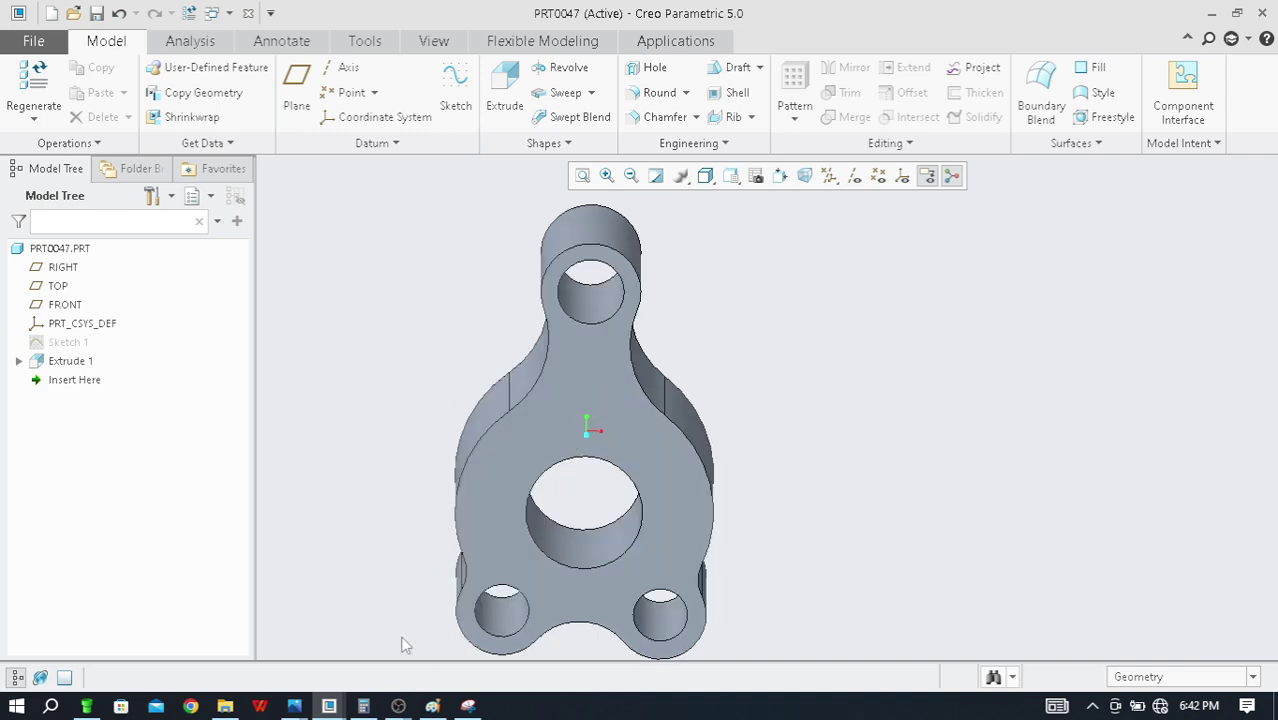
mouse_move(399, 706)
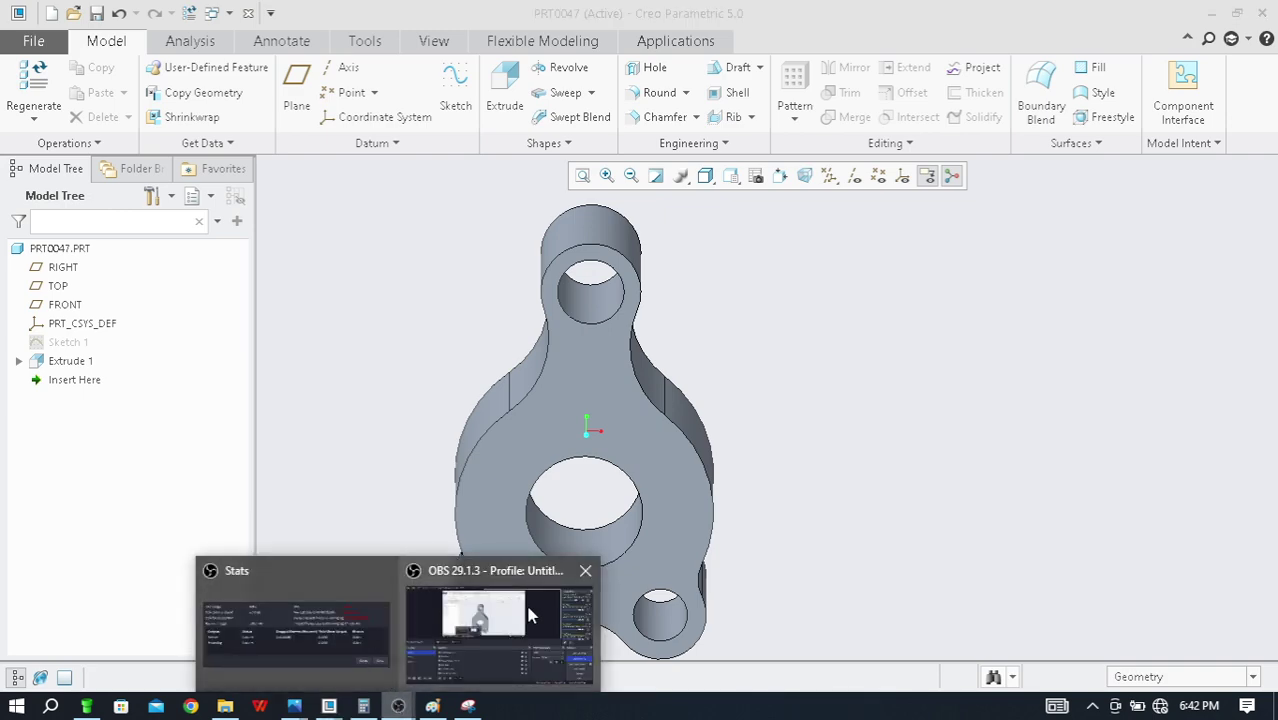